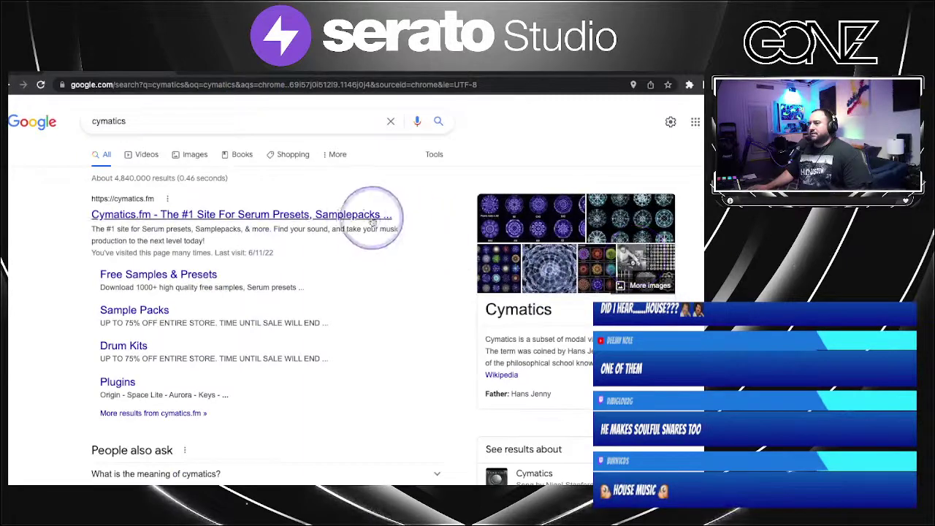
Open the Cymatics site from the search results and look through its product catalogue of sample packs, bundles and plugins
scroll(524, 259, "down", 5)
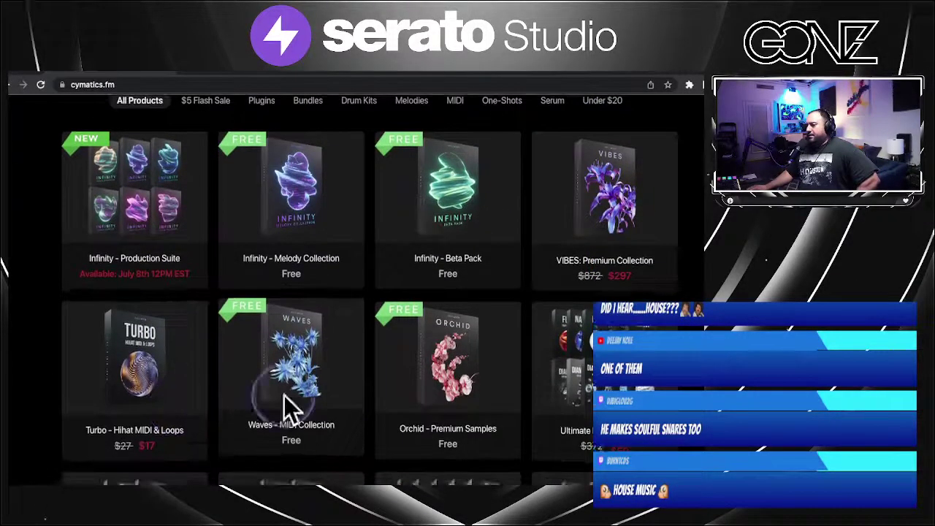
scroll(365, 378, "down", 3)
scroll(492, 378, "down", 3)
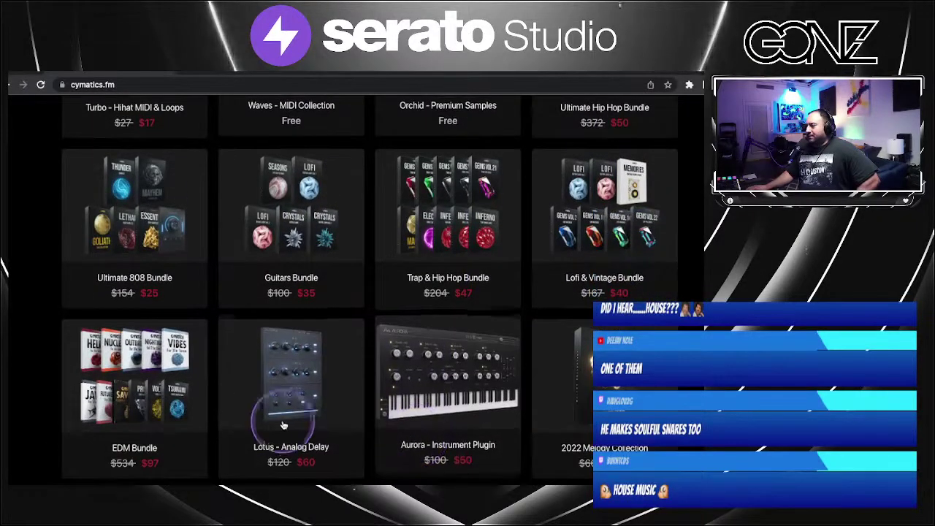
scroll(299, 434, "down", 5)
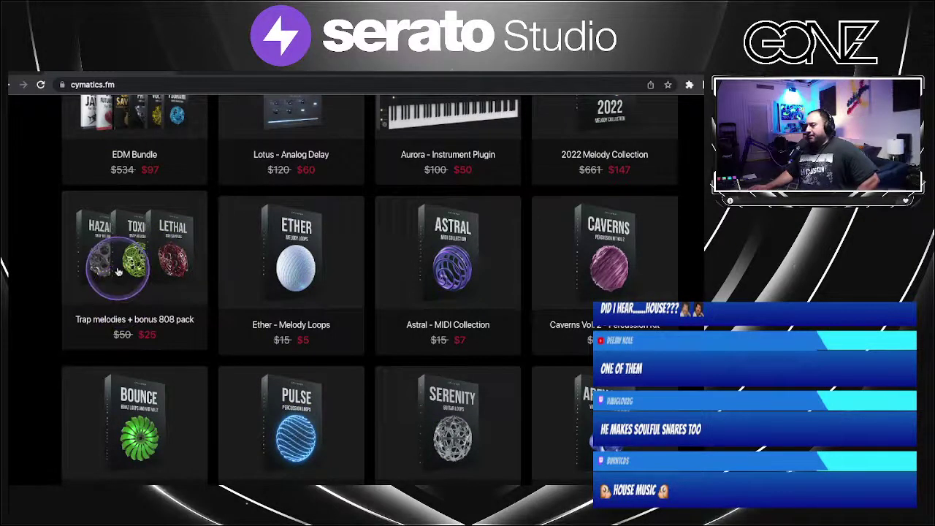
scroll(241, 382, "down", 1)
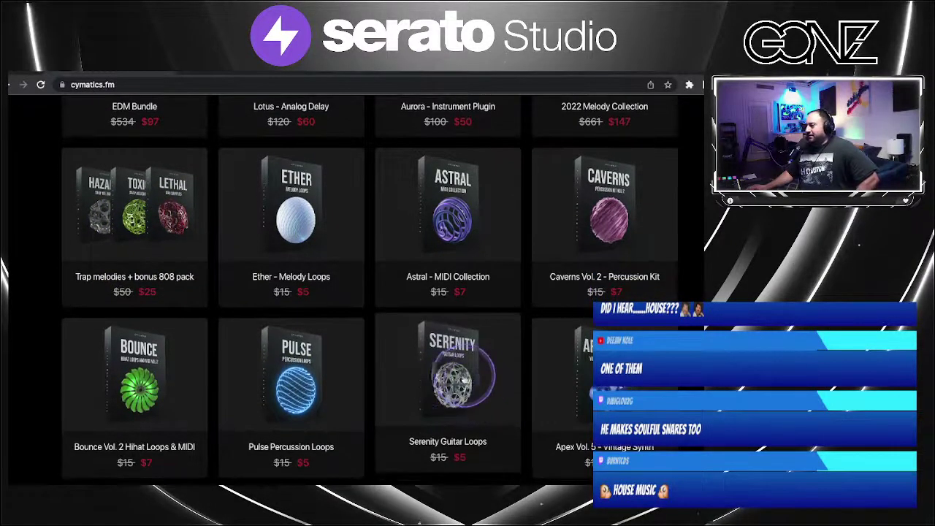
scroll(450, 380, "down", 5)
scroll(449, 384, "down", 2)
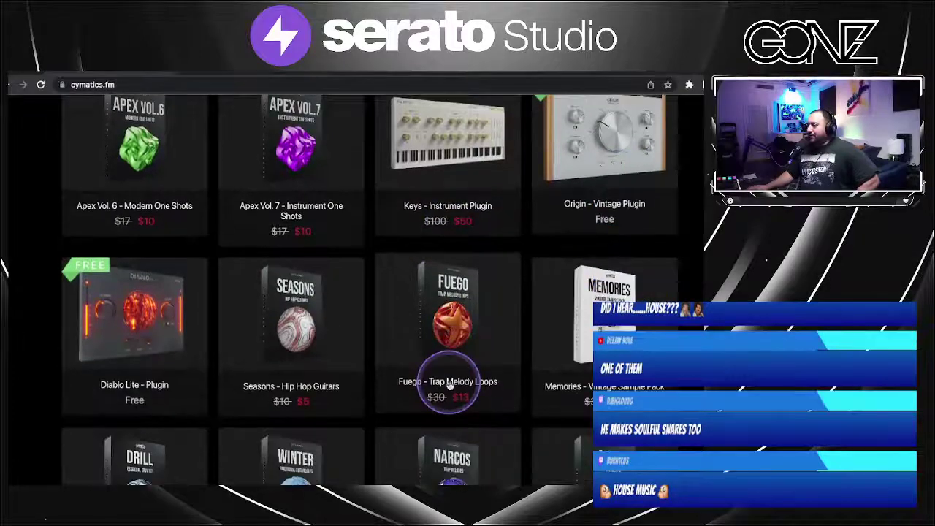
scroll(506, 446, "down", 5)
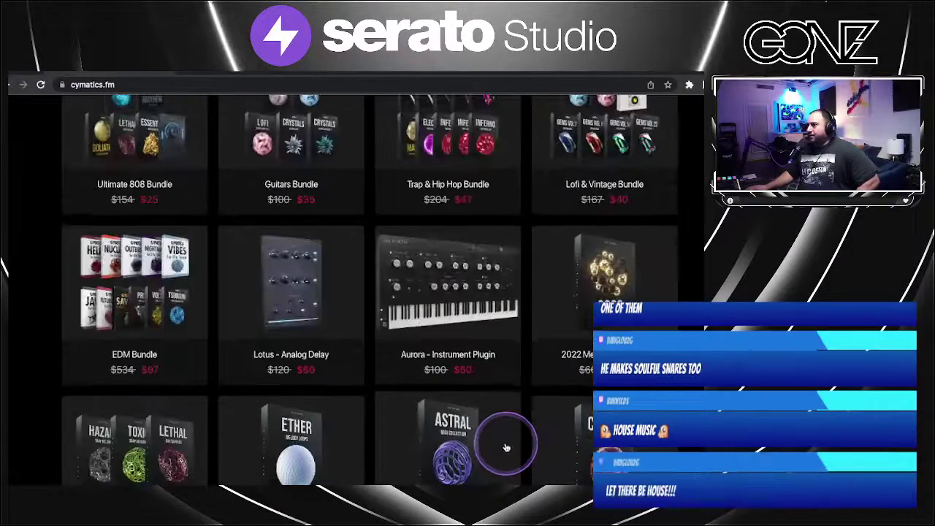
scroll(505, 444, "up", 10)
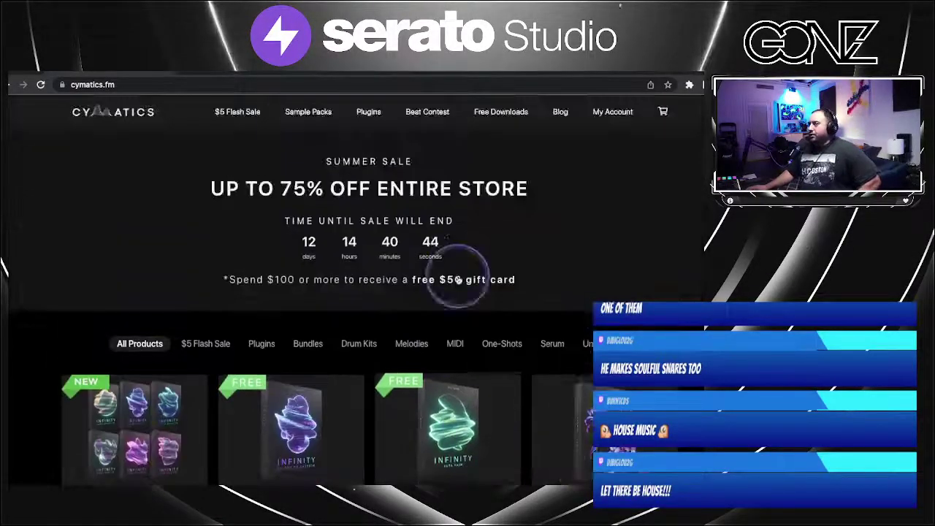
Search the web for splice and open the Sounds section of the Splice site
left_click(159, 81)
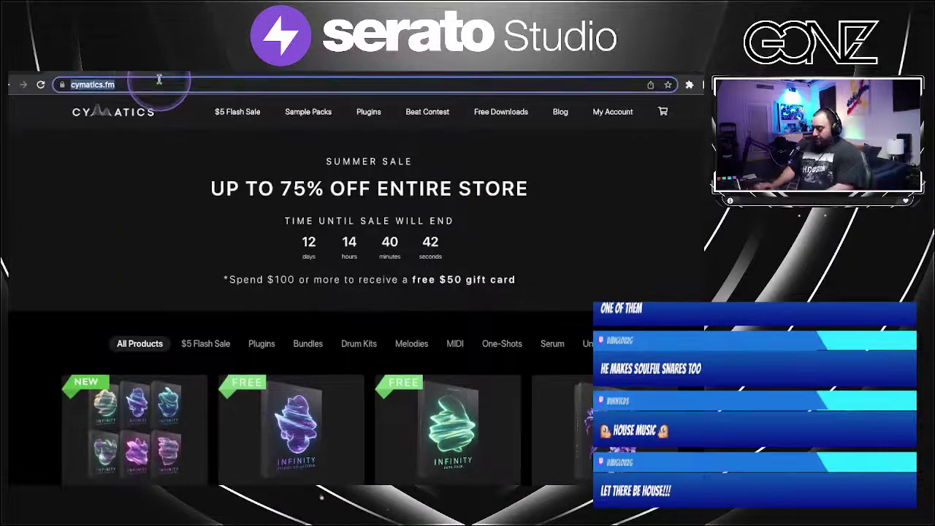
type("splice")
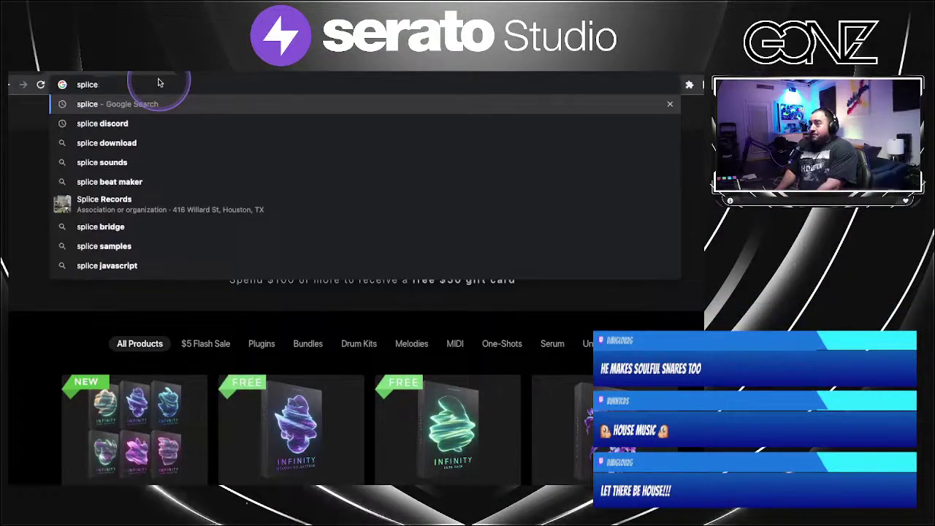
key("Return")
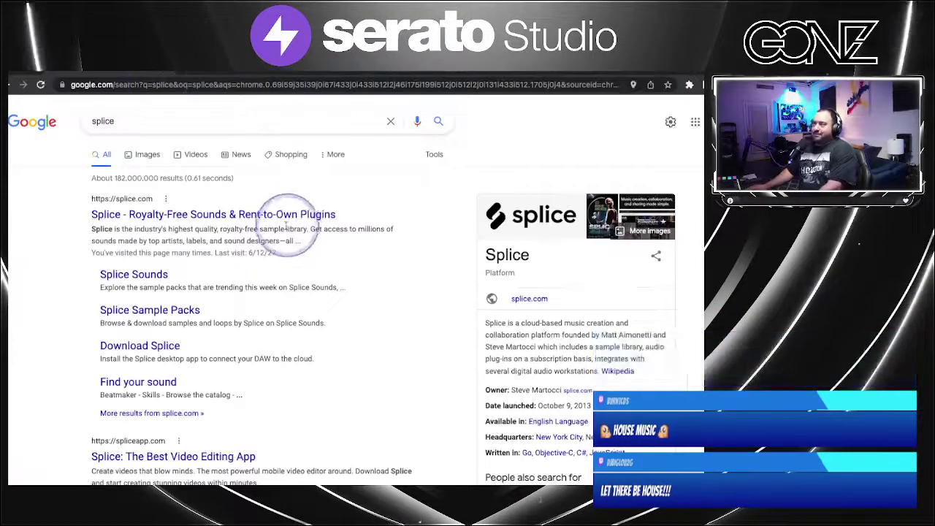
left_click(285, 215)
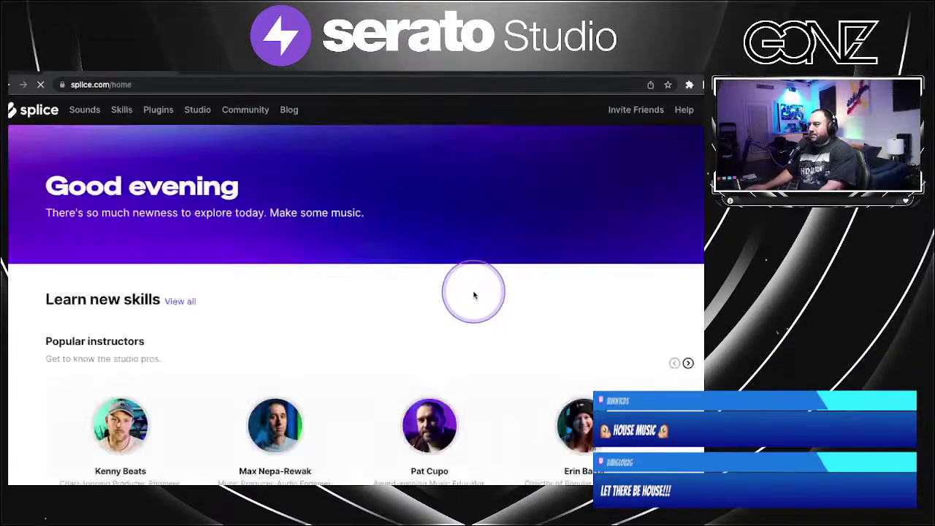
left_click(85, 111)
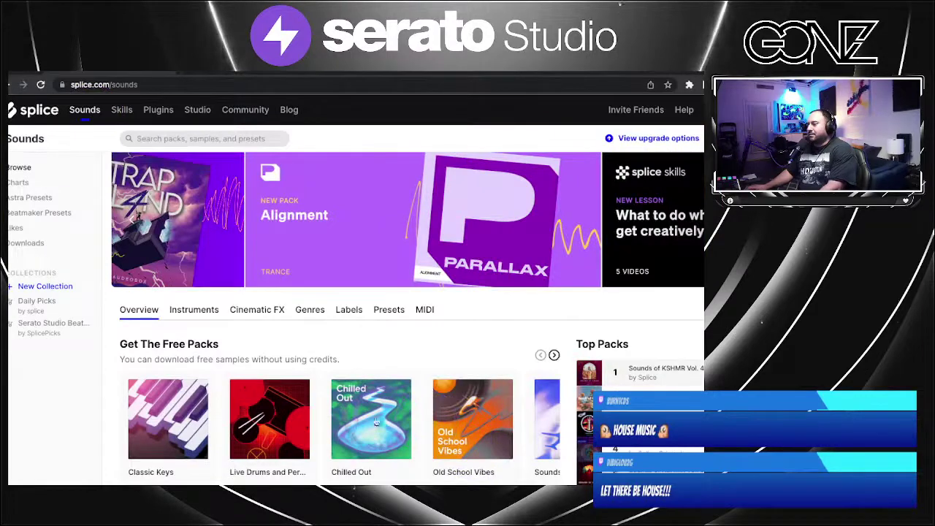
Look through Splice's free, recommended, new and trending sample packs
scroll(327, 422, "down", 3)
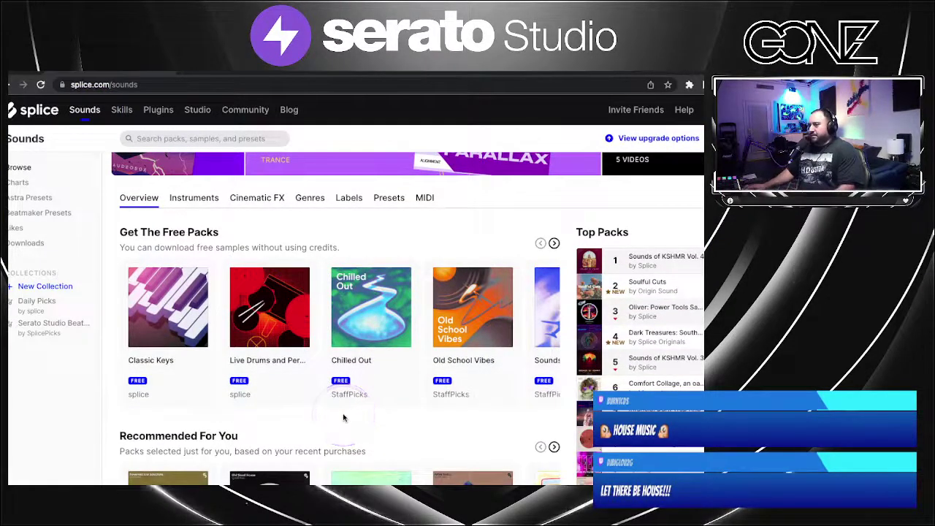
scroll(343, 417, "down", 1)
scroll(267, 317, "down", 6)
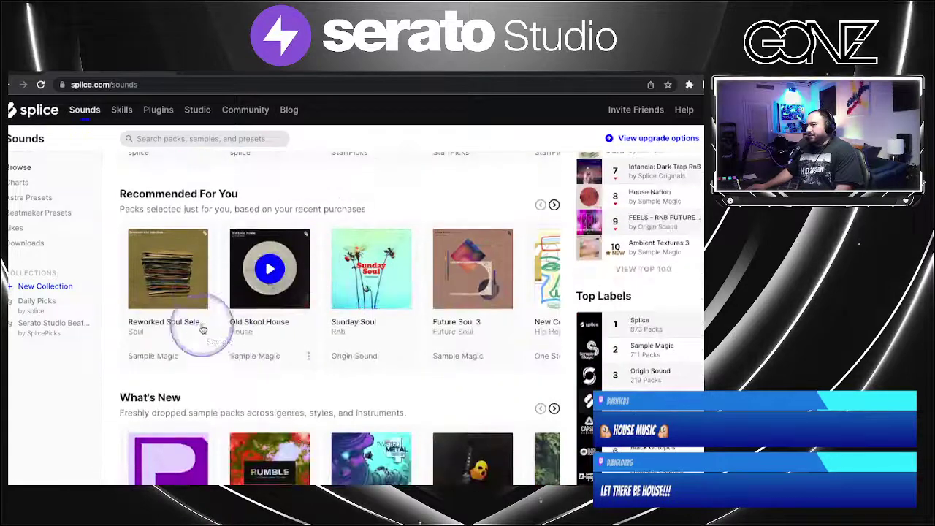
scroll(233, 394, "down", 2)
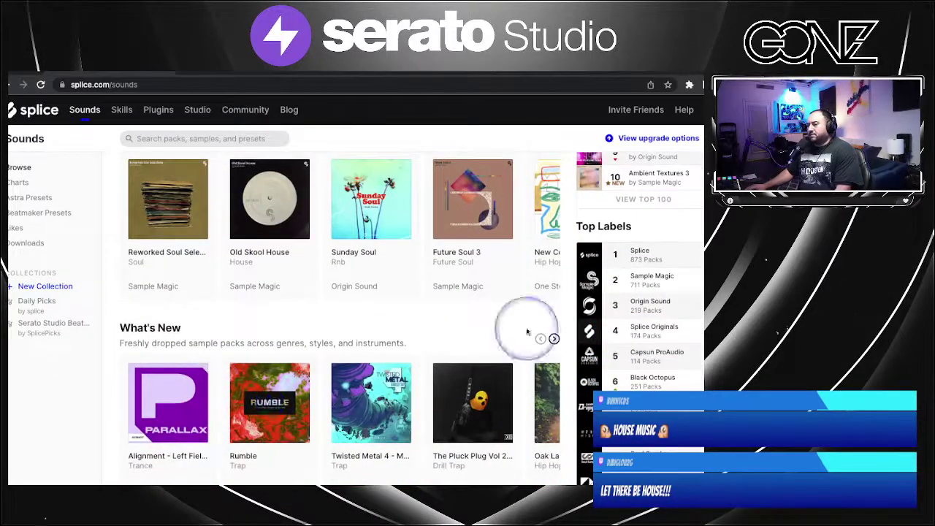
scroll(424, 402, "down", 5)
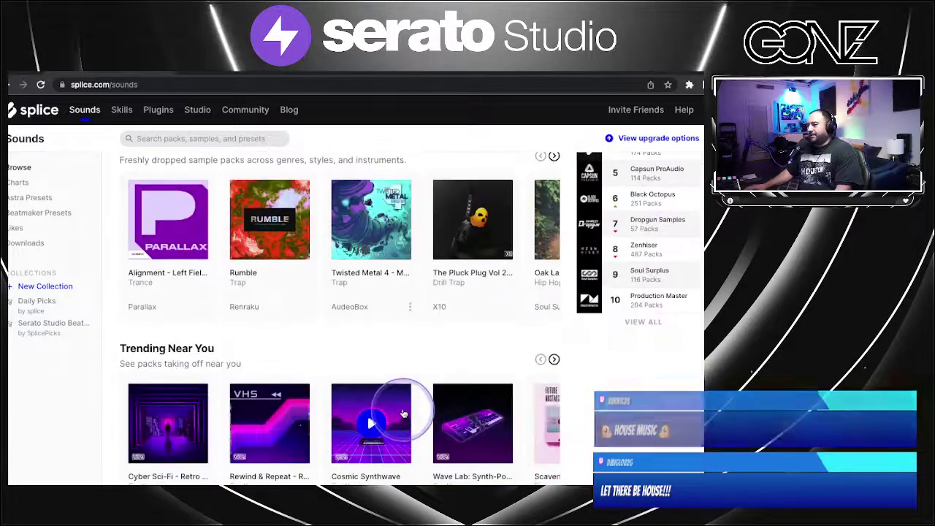
scroll(439, 409, "up", 15)
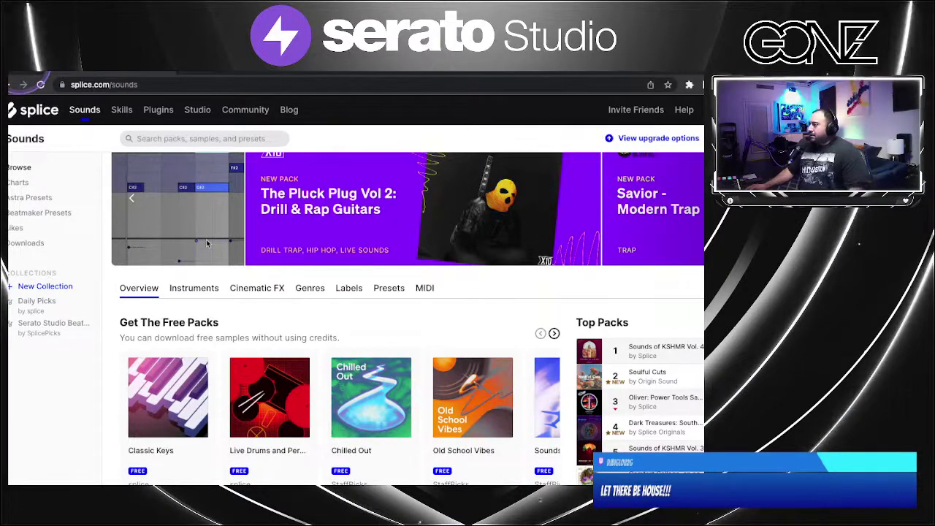
Switch to Serato Studio and collapse the DECAP vocal adlib track in the real intro scene
left_click(17, 64)
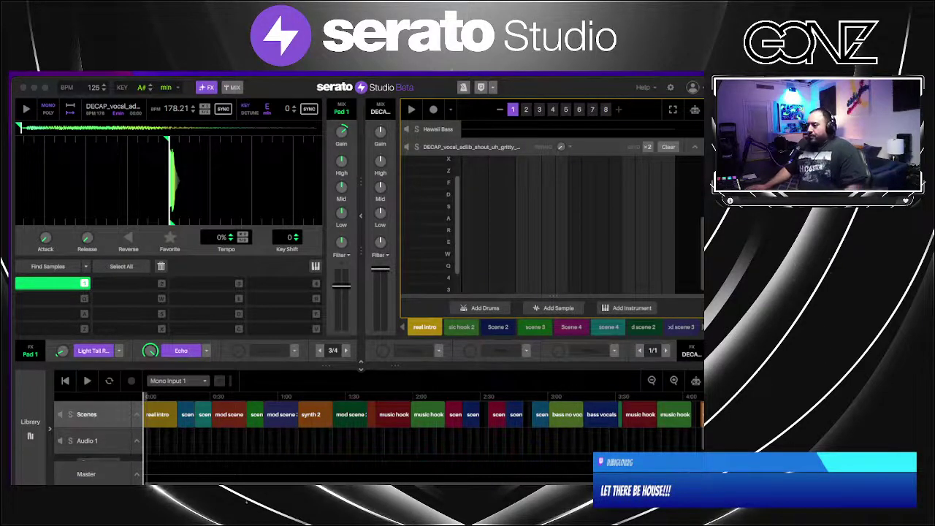
left_click(168, 417)
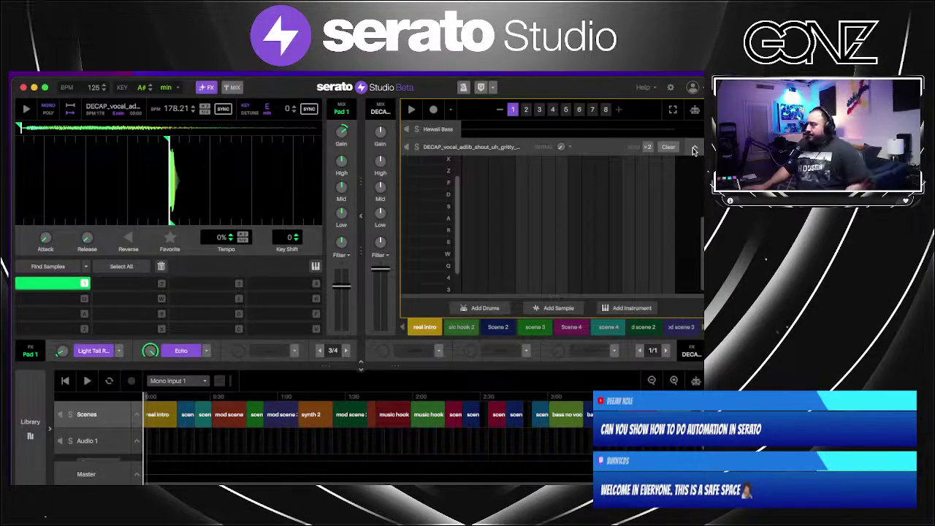
left_click(695, 150)
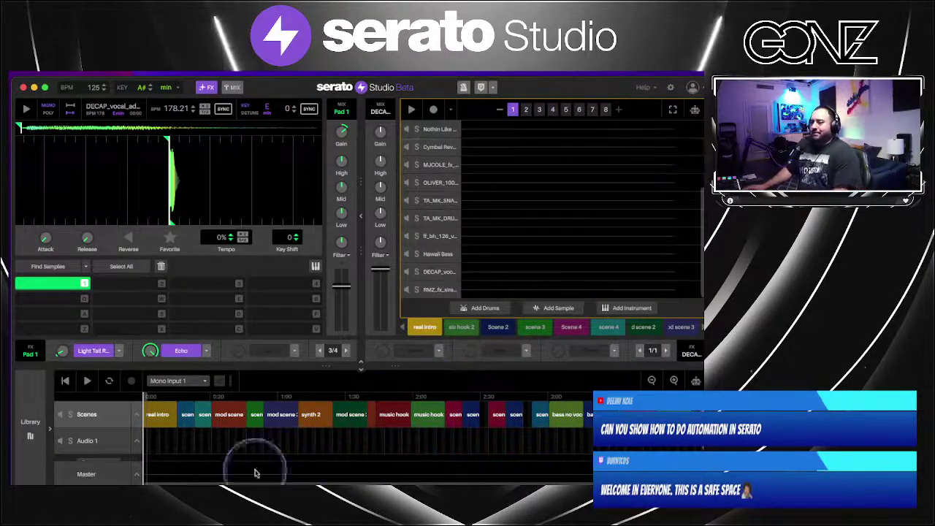
Play the song arrangement from the real intro scene and stop playback at scene 3
left_click(161, 417)
scroll(584, 223, "up", 3)
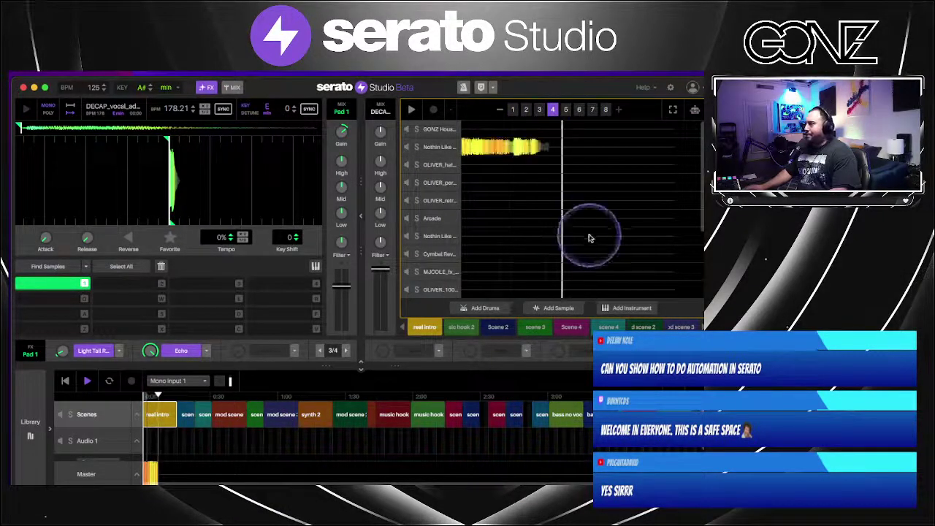
left_click(564, 265)
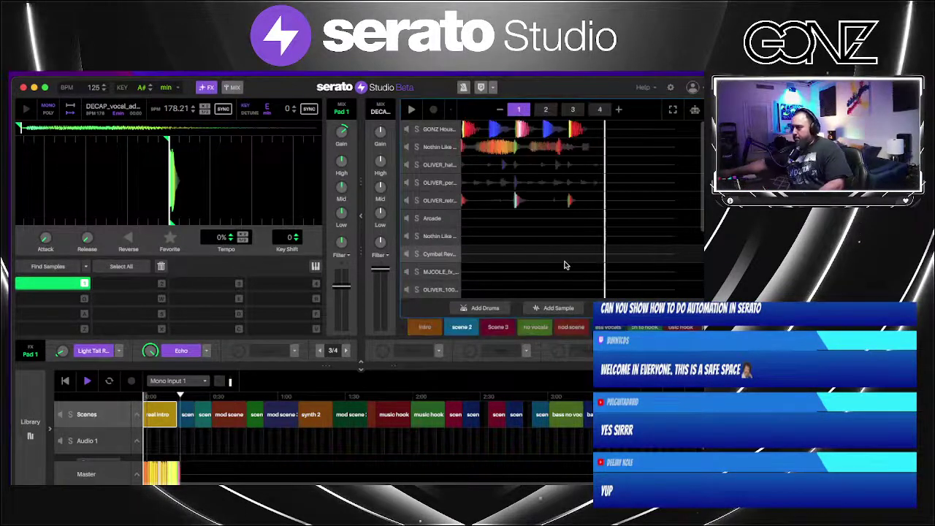
left_click(564, 265)
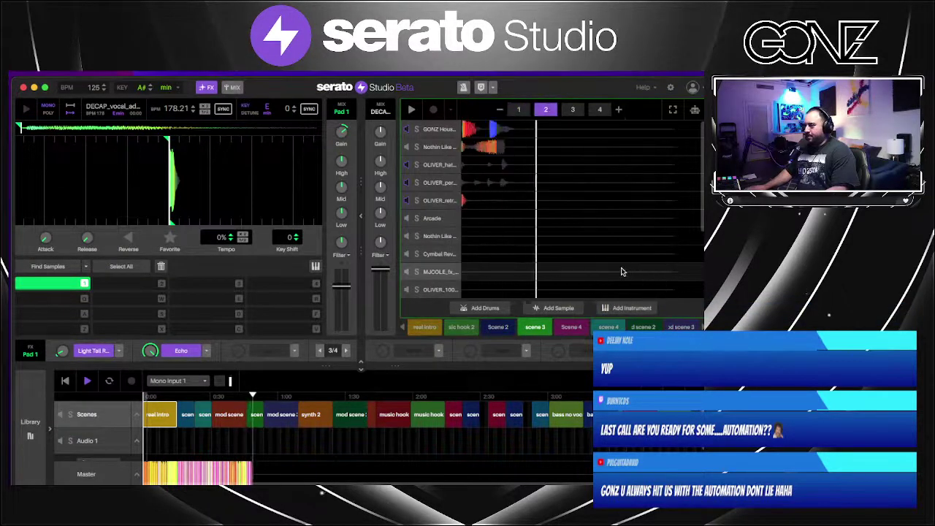
left_click(410, 111)
left_click(411, 111)
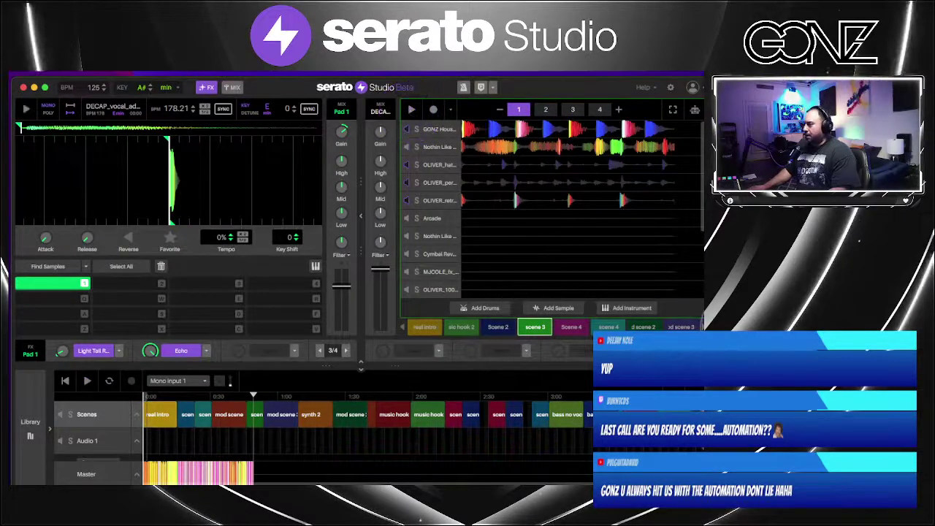
Look through the further scenes in the scene bank and audition scene 6 and scene 5
left_click(703, 328)
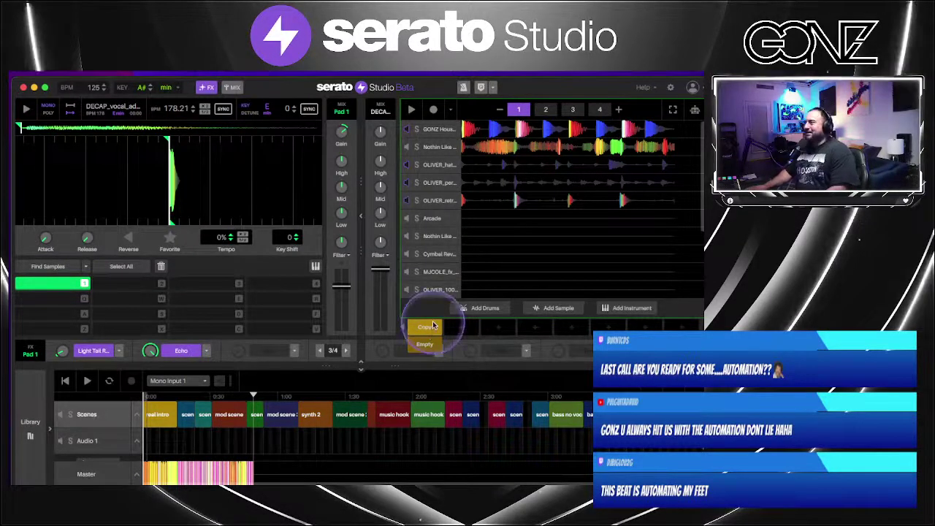
left_click(470, 358)
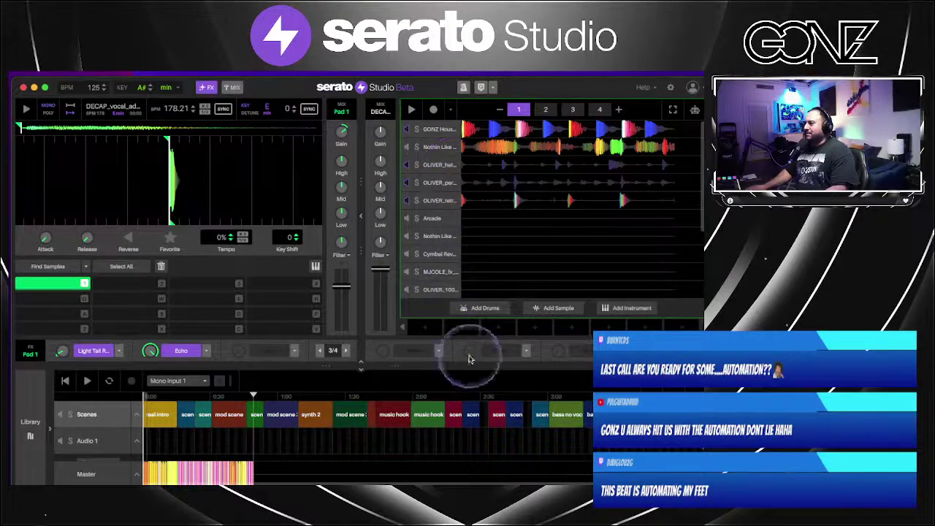
left_click_drag(470, 358, 534, 331)
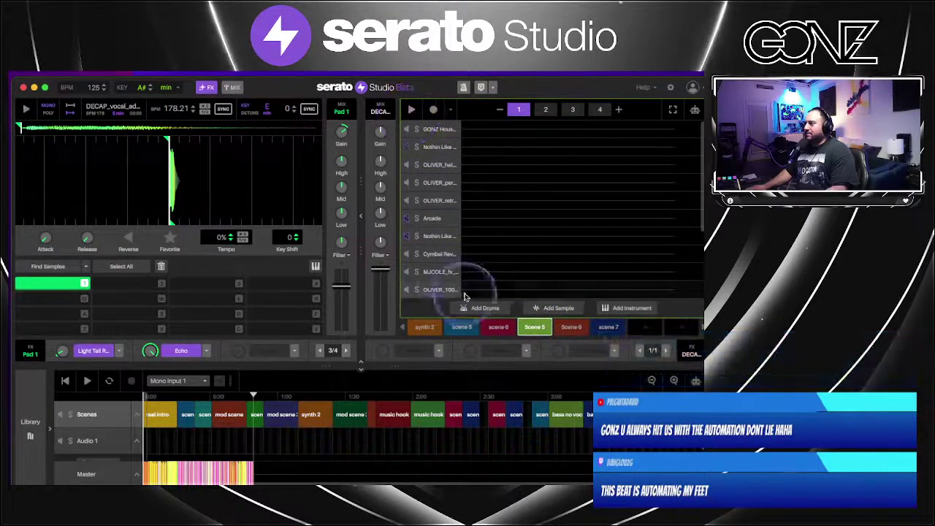
left_click(497, 327)
left_click(409, 109)
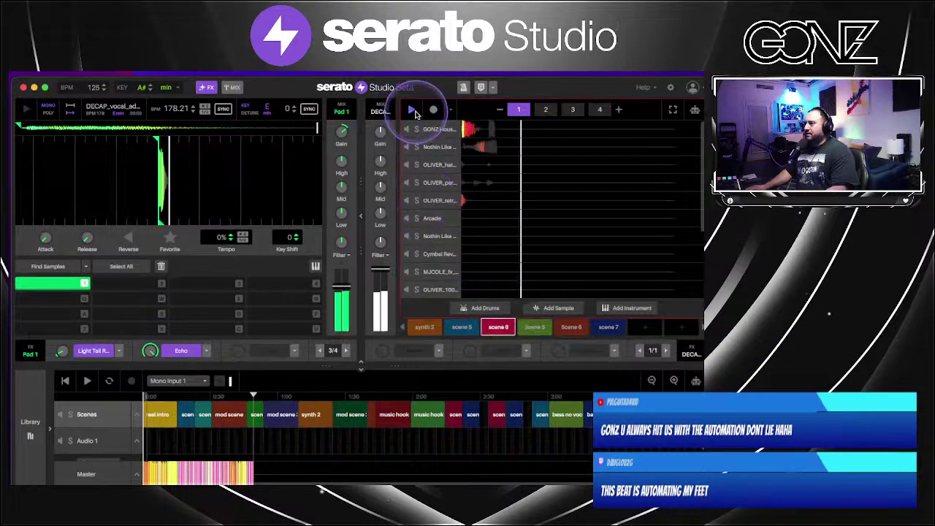
left_click(410, 110)
left_click(471, 328)
left_click(409, 110)
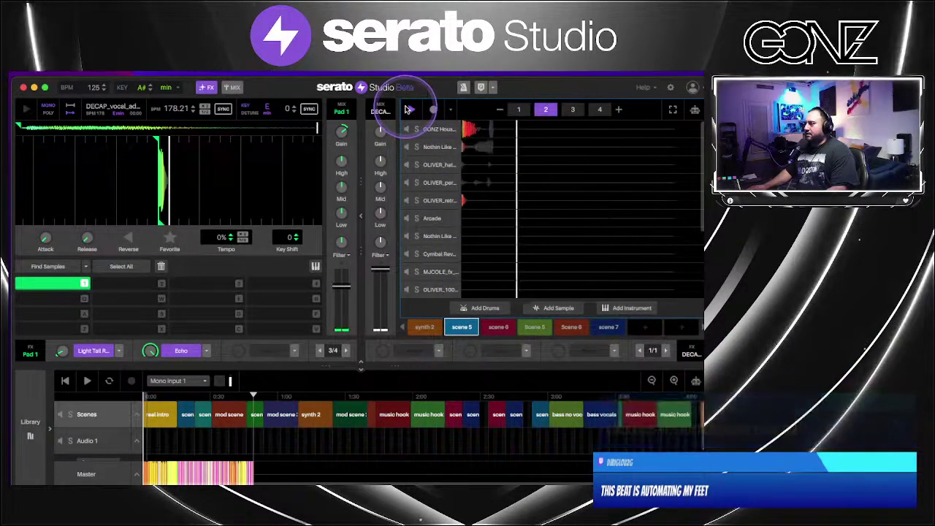
Copy scene 5 into the first empty scene slot after scene 7 and rename the copy automatio
left_click(454, 333)
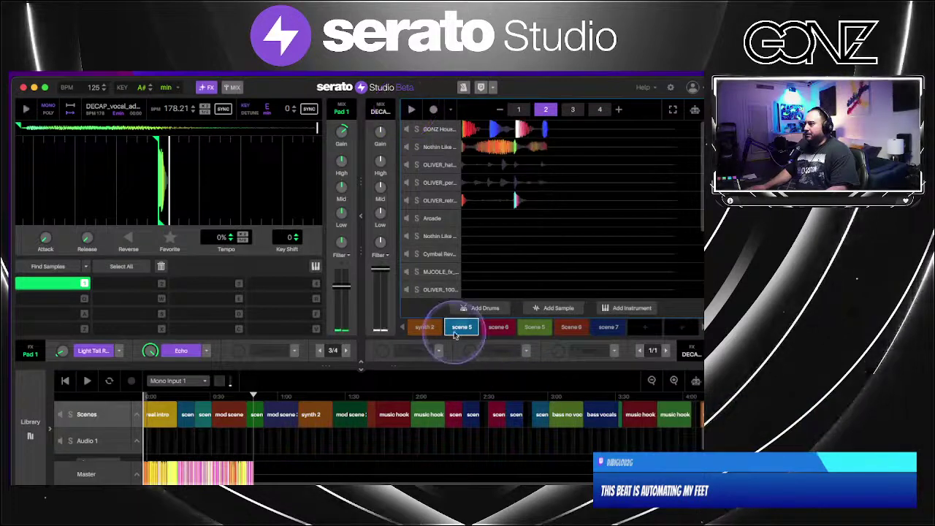
left_click(645, 331)
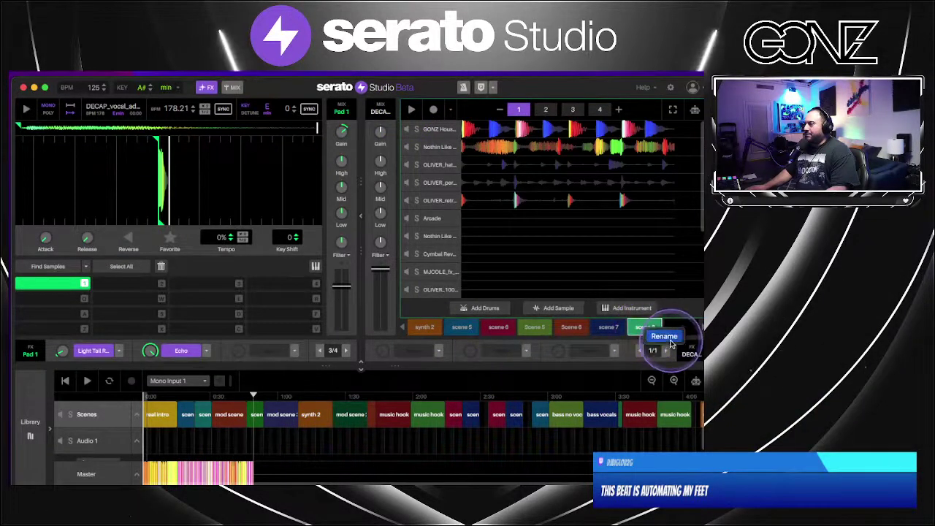
type("a")
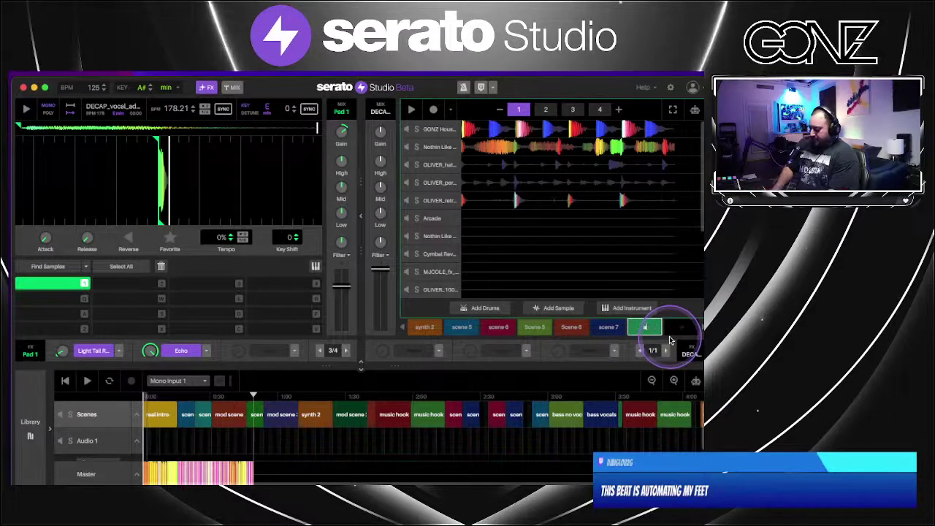
type("utomat")
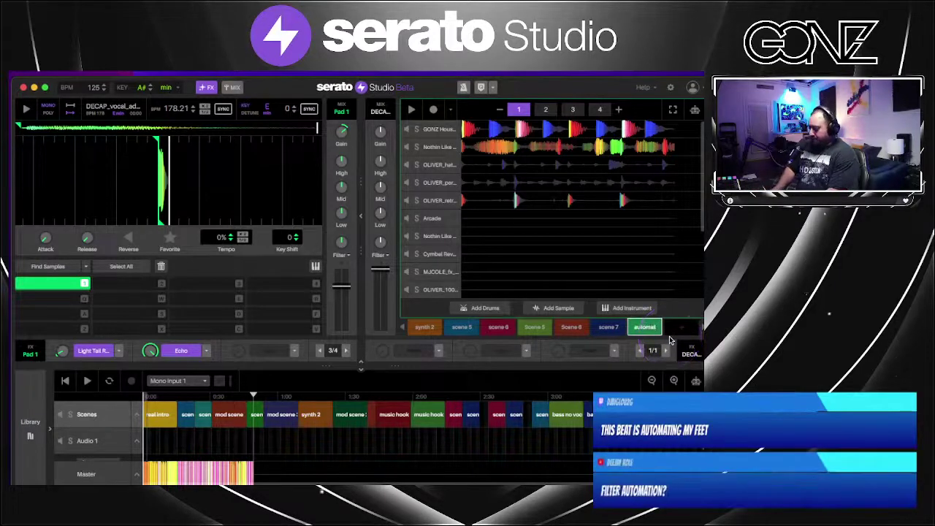
type("io")
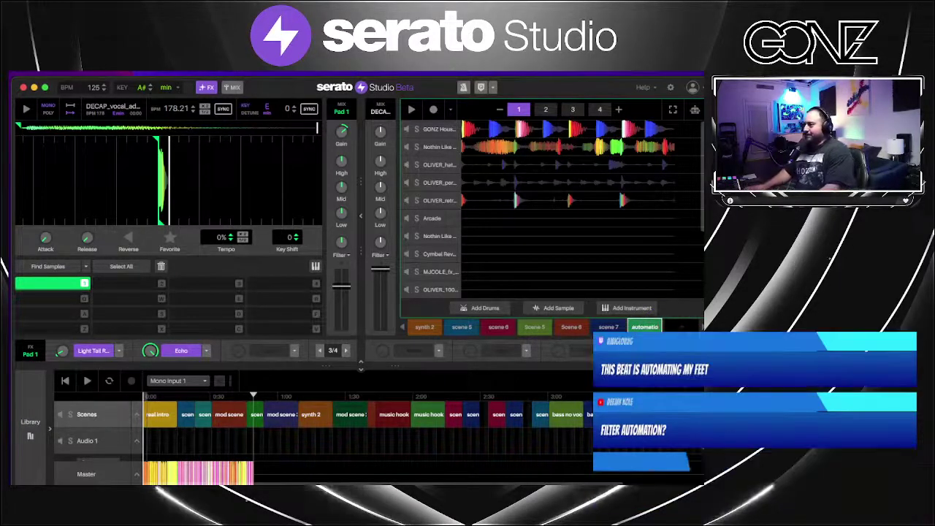
Expand the Nothin Like Dat Funky Funky Music track in the automatio scene, solo it and play it into bar 2
left_click(539, 150)
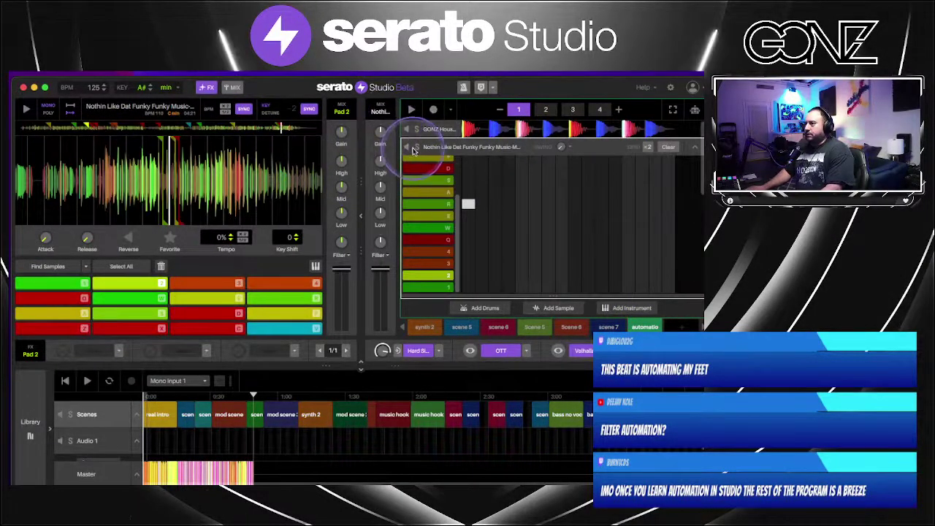
key("space")
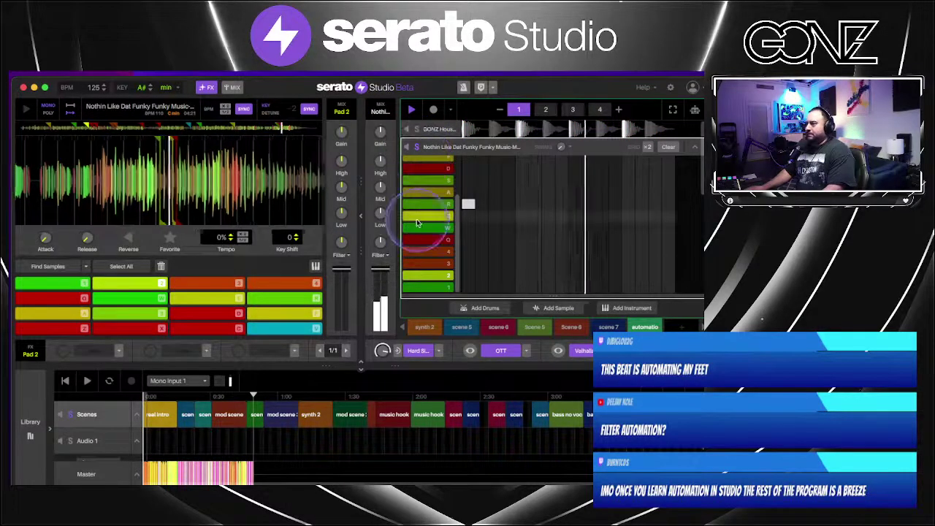
left_click(523, 282)
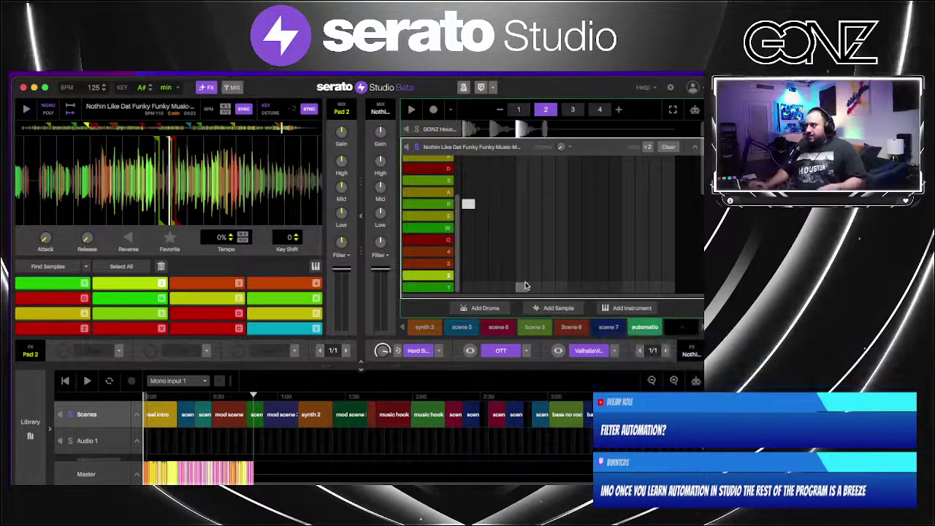
left_click(455, 470)
left_click(481, 340)
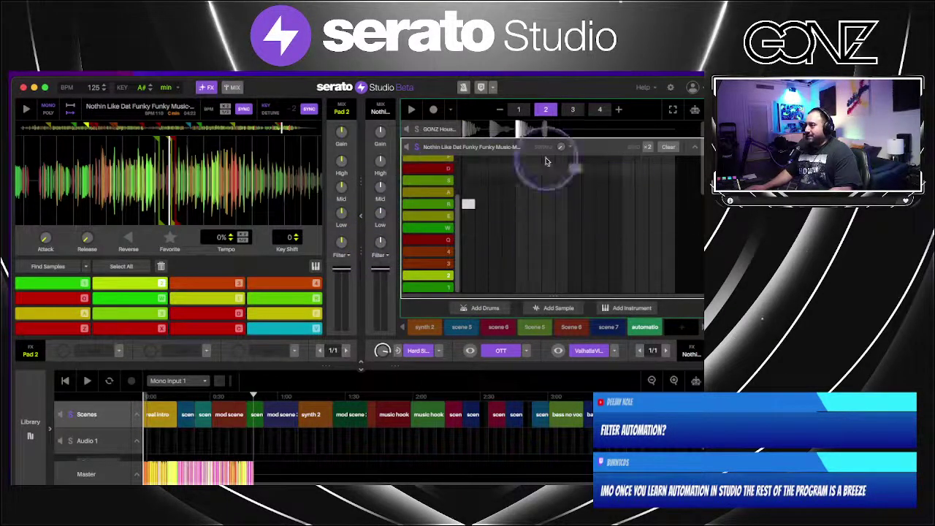
left_click(208, 173)
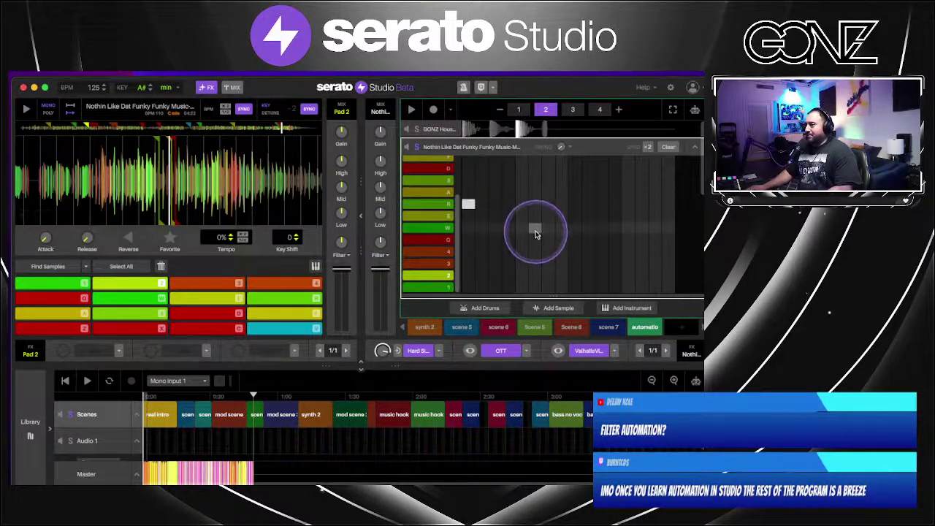
left_click(658, 326)
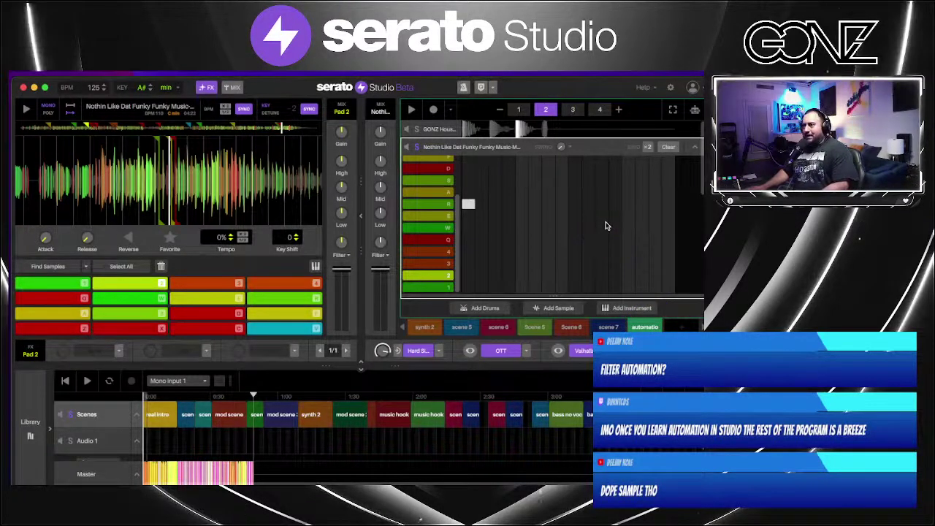
left_click(592, 253)
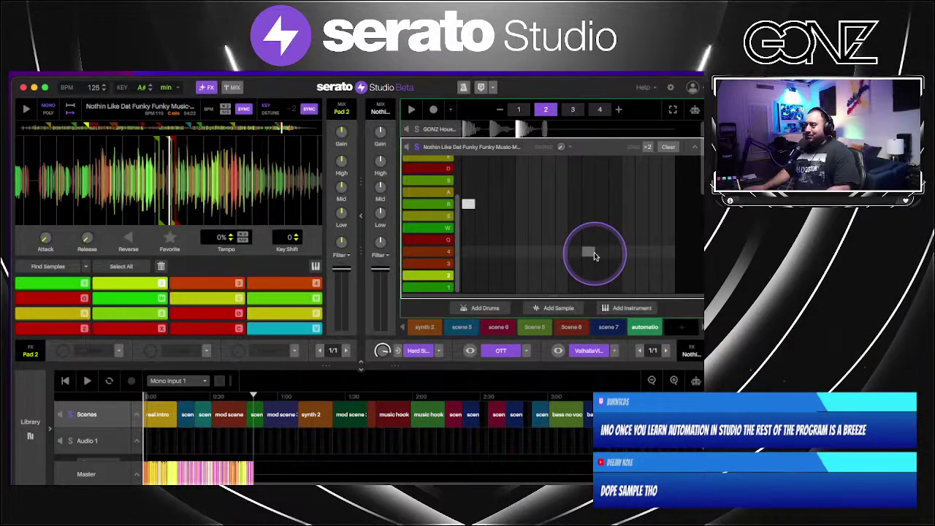
left_click_drag(594, 253, 592, 275)
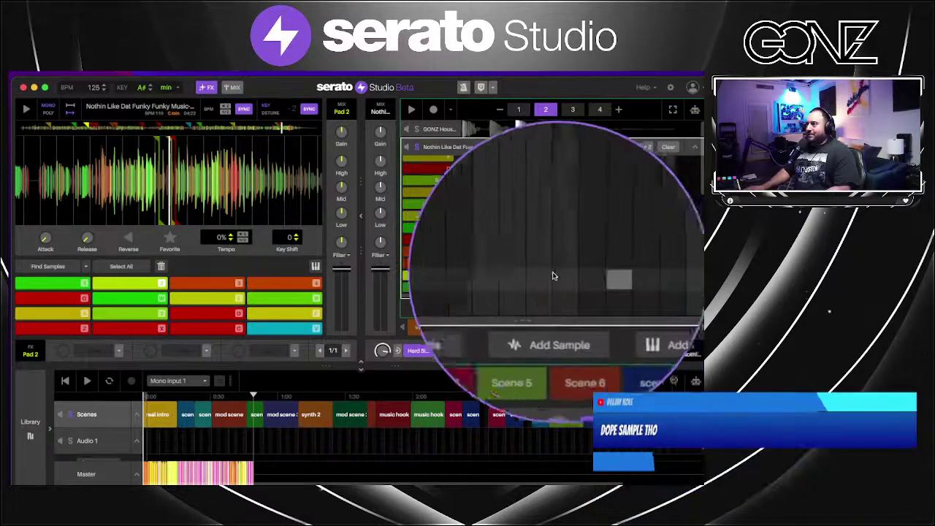
key("Delete")
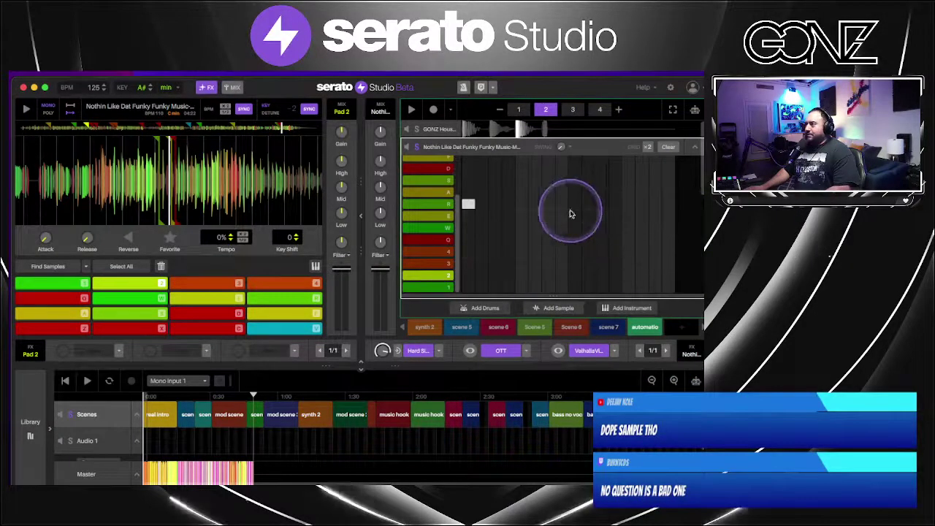
Turn on the scene's automation view and bring up the Filter automation for the whole Nothin Like Dat track
left_click(695, 109)
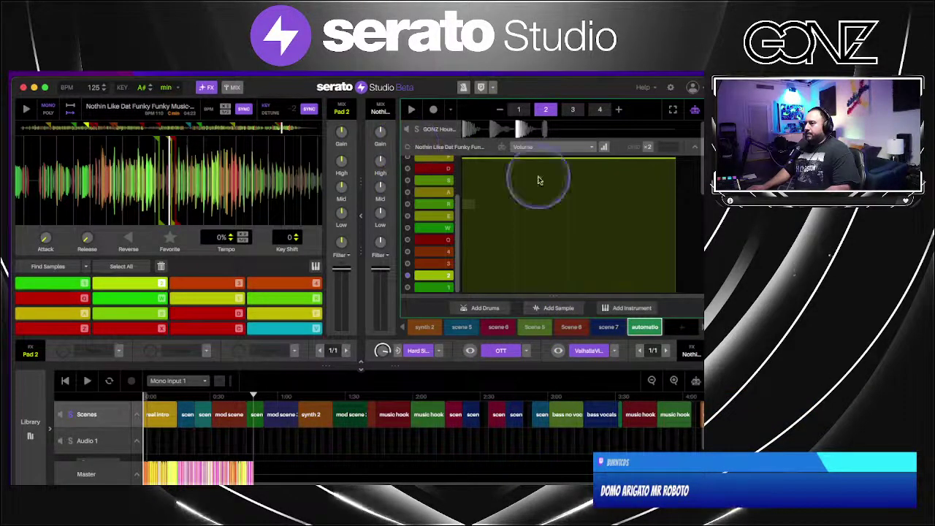
left_click(695, 110)
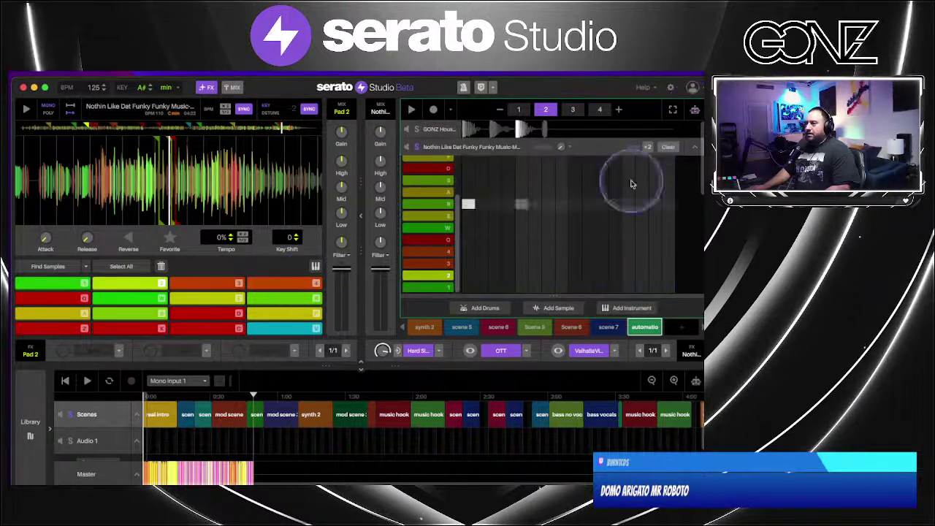
left_click(695, 109)
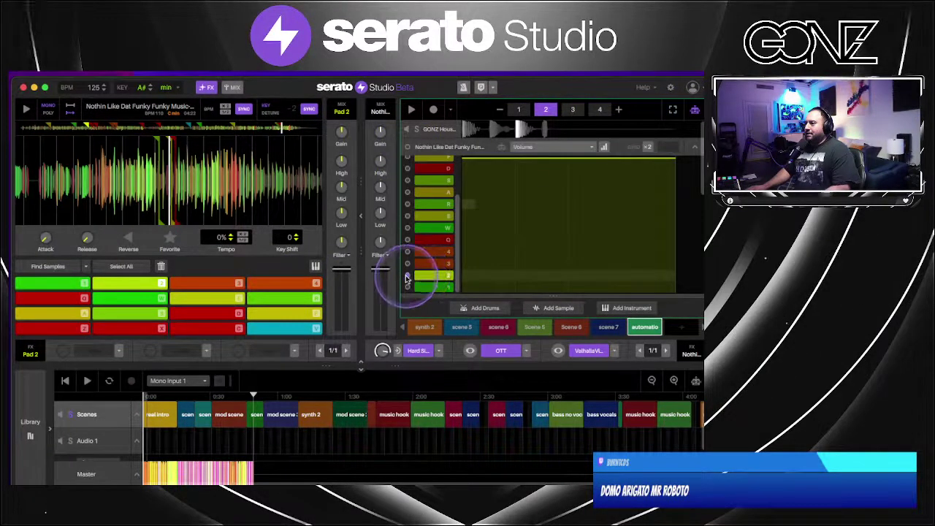
left_click(408, 146)
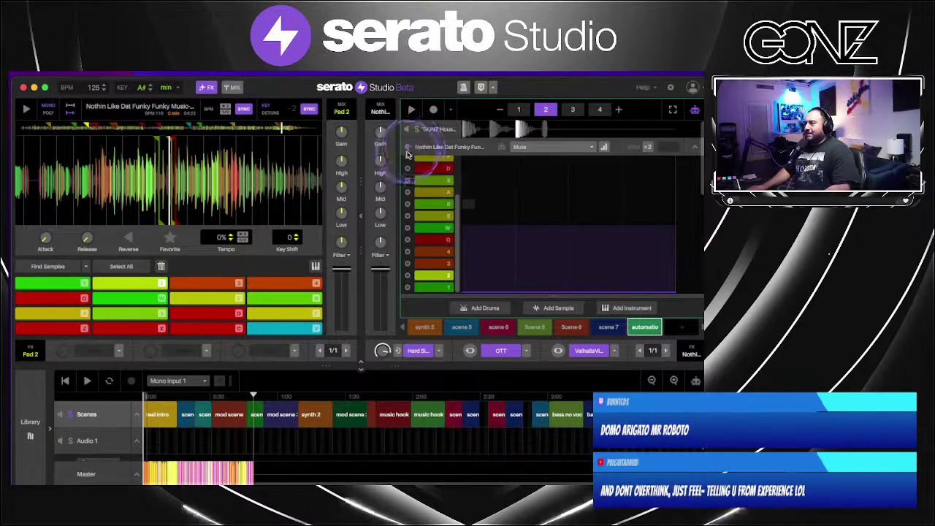
key("ctrl+alt+m")
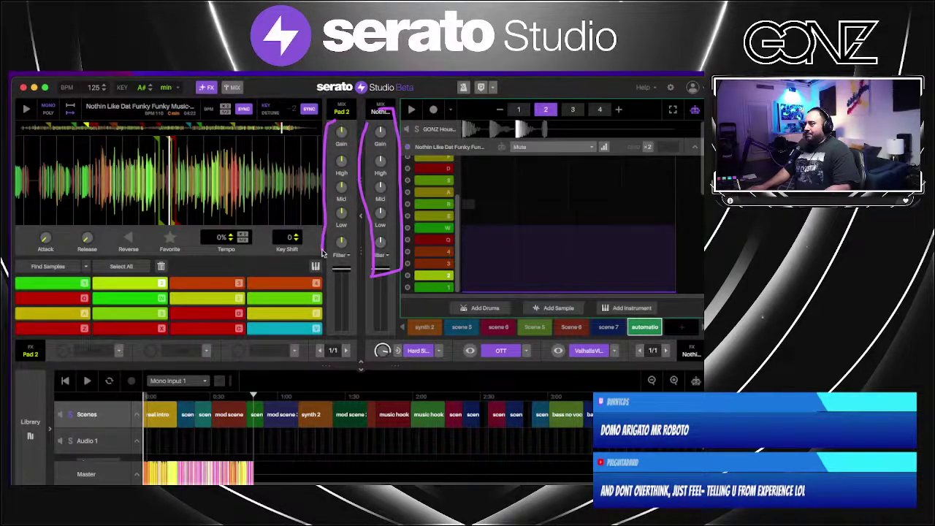
left_click(353, 108)
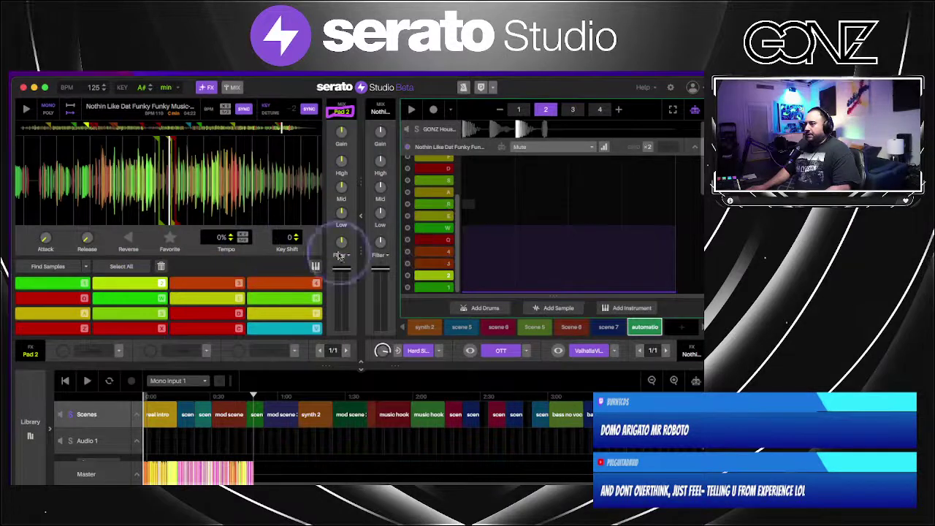
left_click(382, 243)
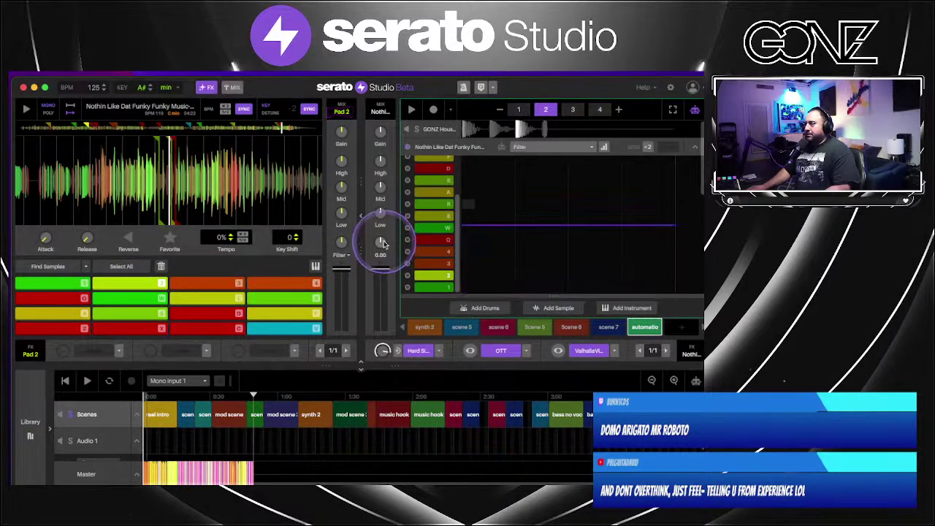
Place a filter automation point at 0.00 at the very start of bar 1
left_click(520, 111)
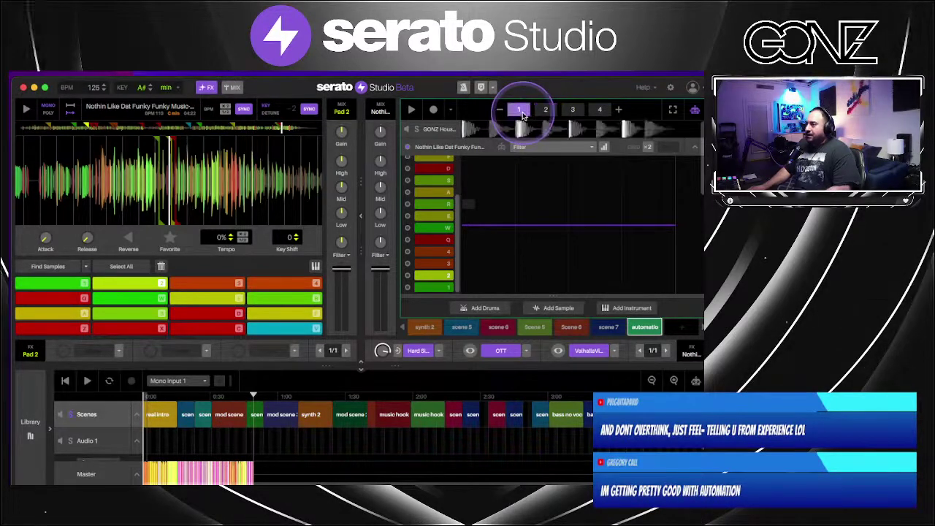
left_click(462, 227)
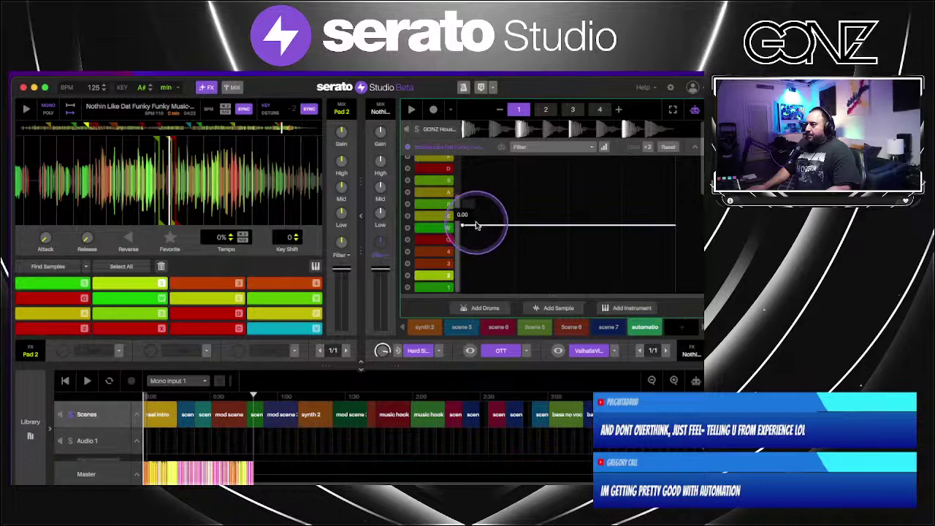
left_click(600, 109)
left_click(641, 203)
left_click(520, 111)
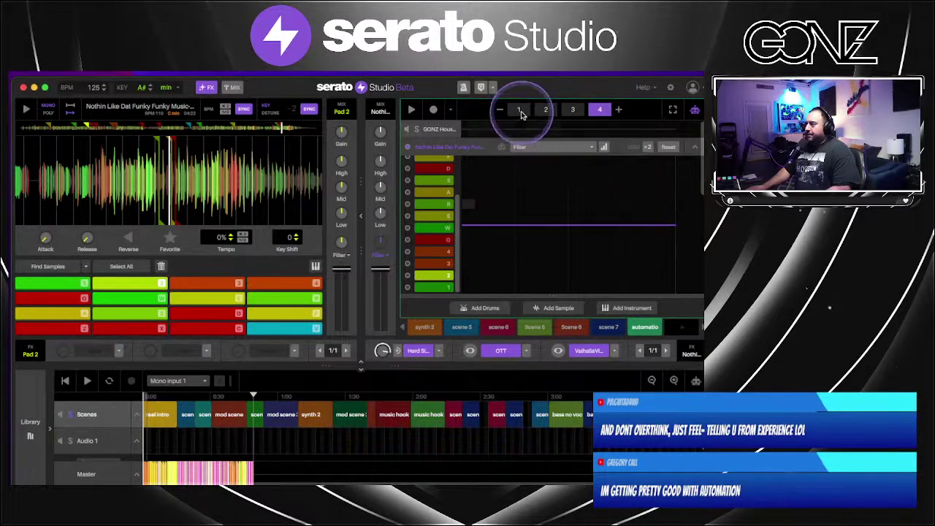
key("ctrl+alt+m")
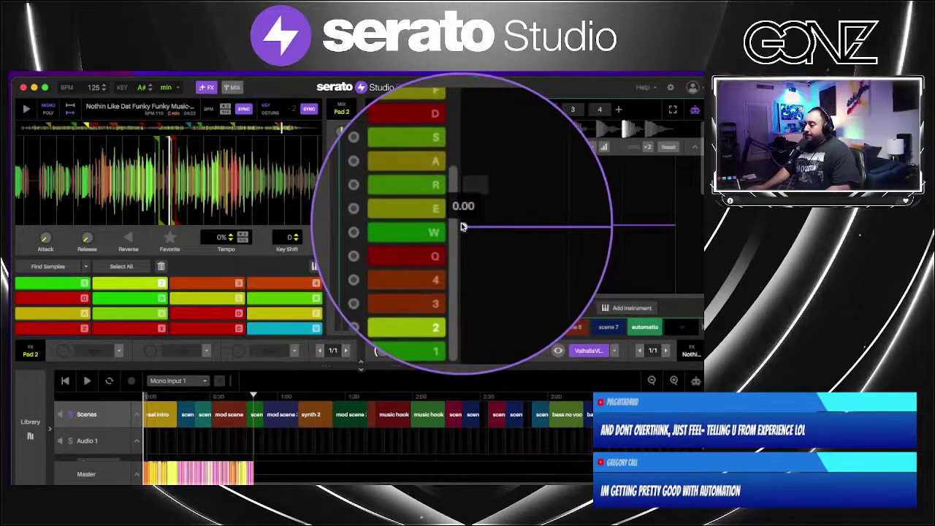
key("ctrl+alt+m")
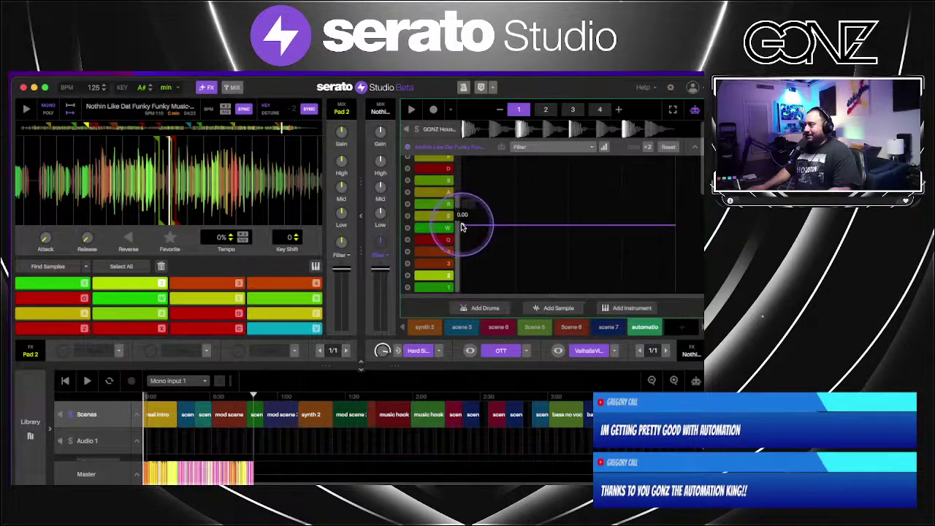
Add a filter automation point at the end of bar 4 and lower it far below zero to form a gradual downward ramp
left_click(599, 110)
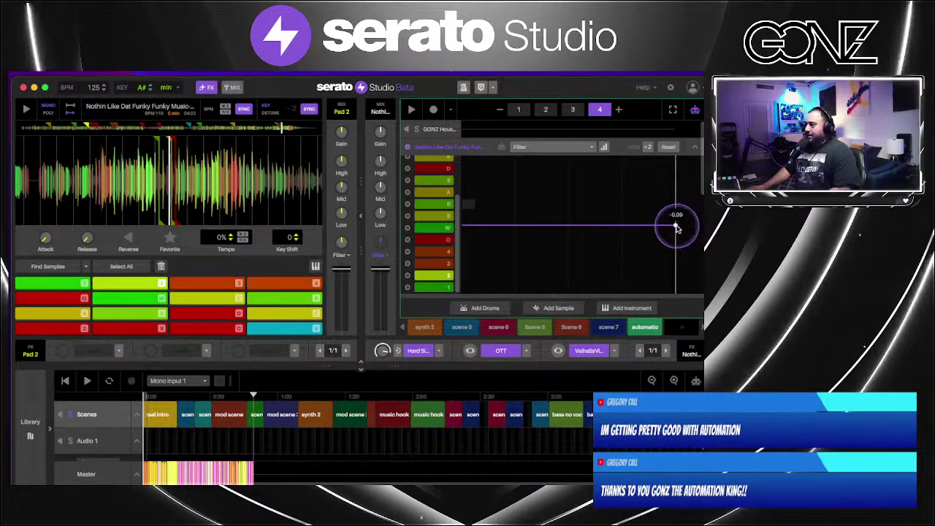
left_click_drag(676, 228, 673, 283)
mouse_move(500, 234)
left_mouse_down()
mouse_move(478, 228)
mouse_move(682, 265)
mouse_move(523, 252)
mouse_move(665, 260)
mouse_move(642, 256)
mouse_move(656, 242)
mouse_move(592, 222)
mouse_move(457, 235)
mouse_move(538, 256)
left_mouse_up()
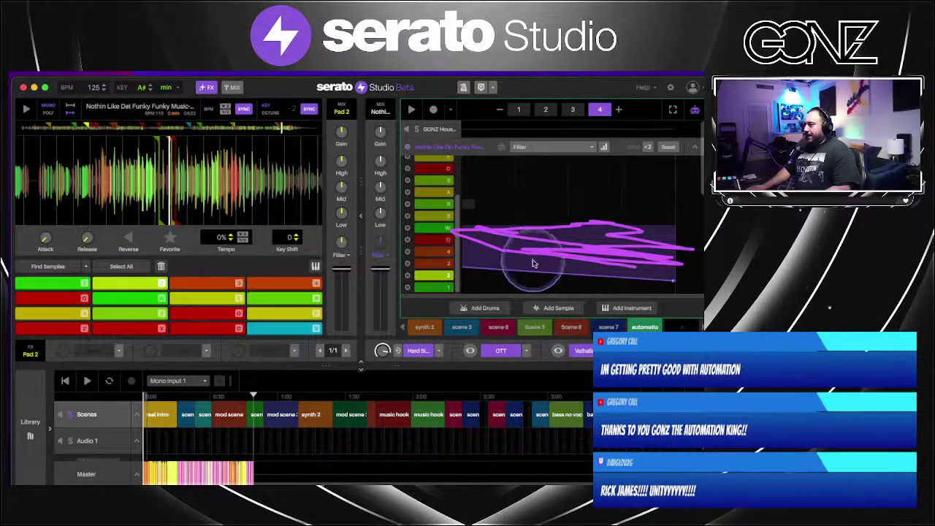
Examine the filter ramp bar by bar, going back through bars 3, 2 and 1 and returning to bar 4
left_click(573, 110)
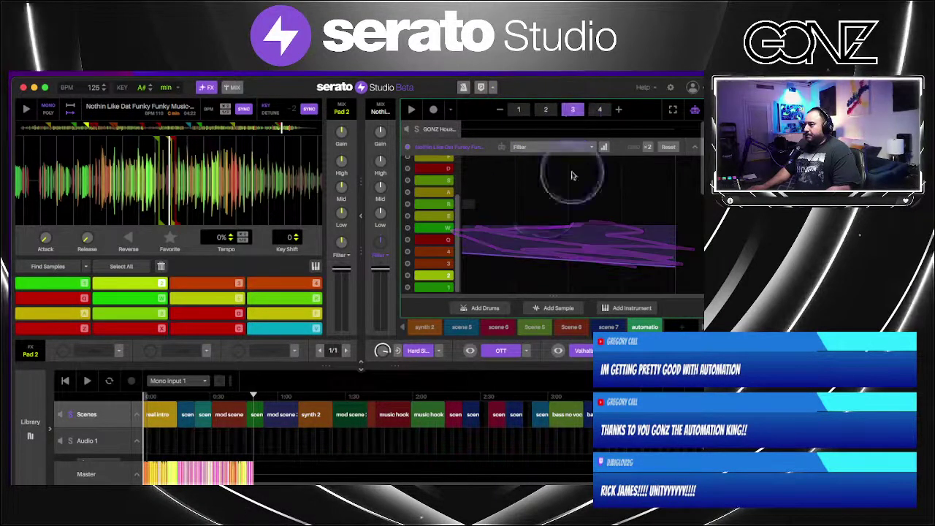
left_click(546, 110)
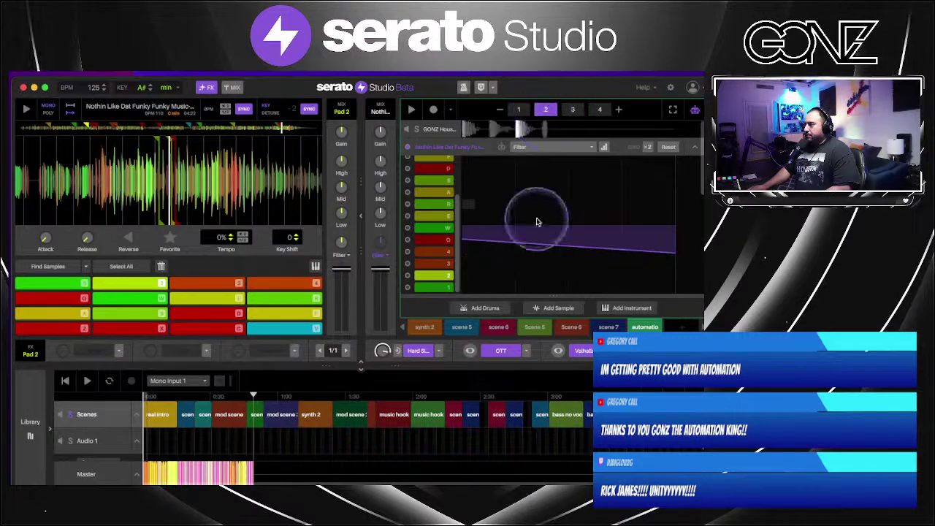
left_click(518, 110)
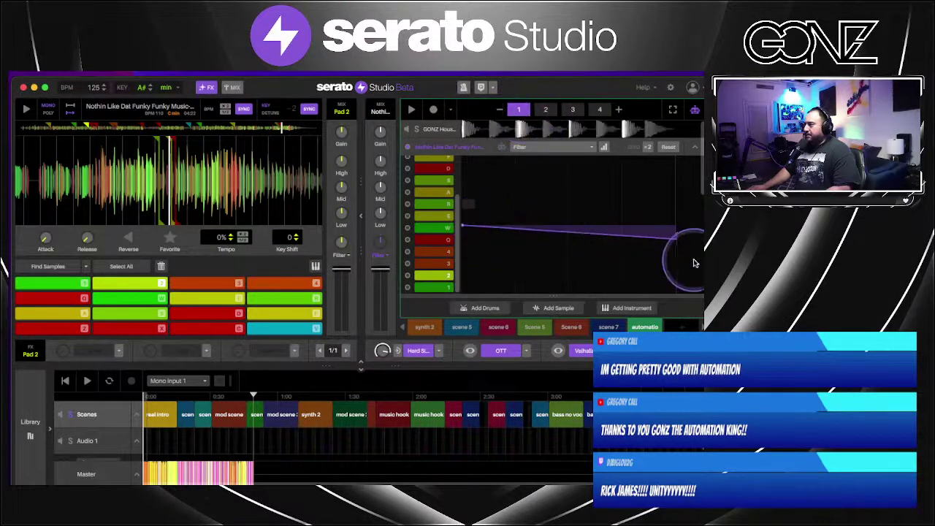
left_click(601, 110)
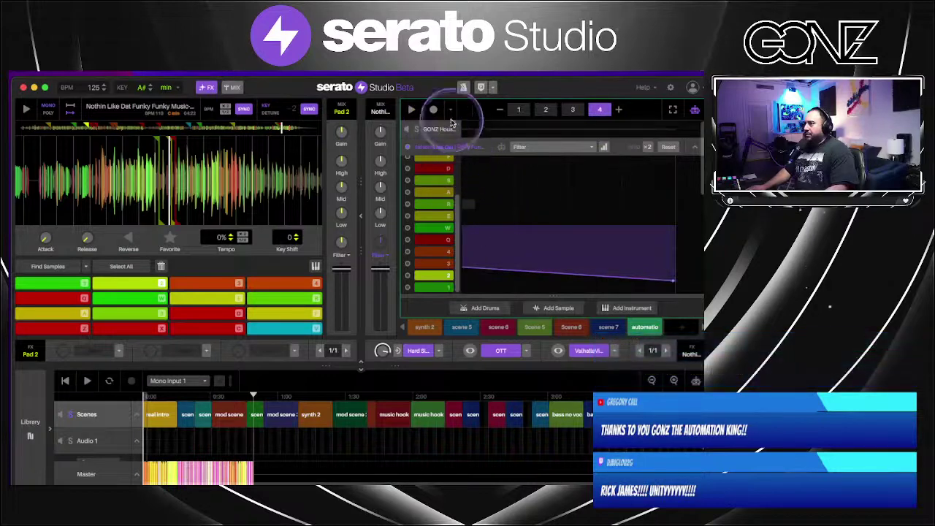
Play the soloed Nothin Like Dat track to hear the filter ramp and watch its Filter knob follow the automation
key("space")
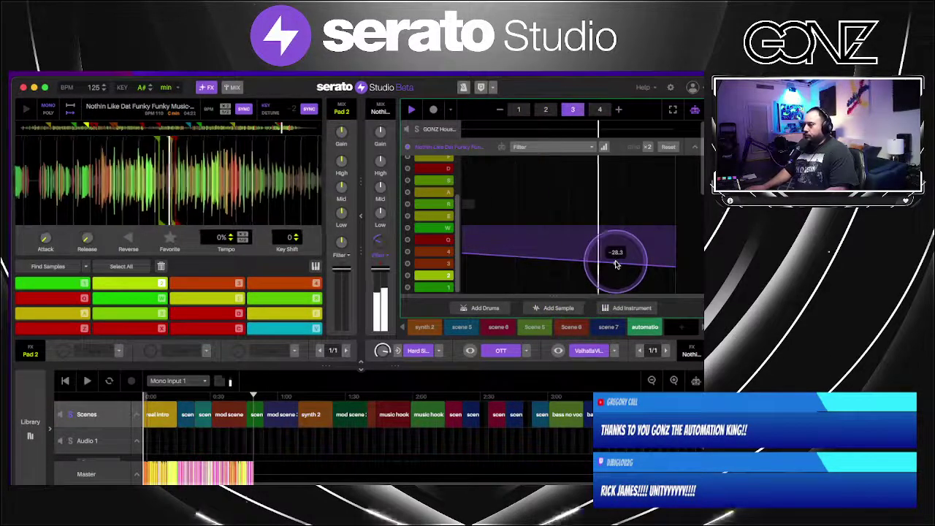
key("space")
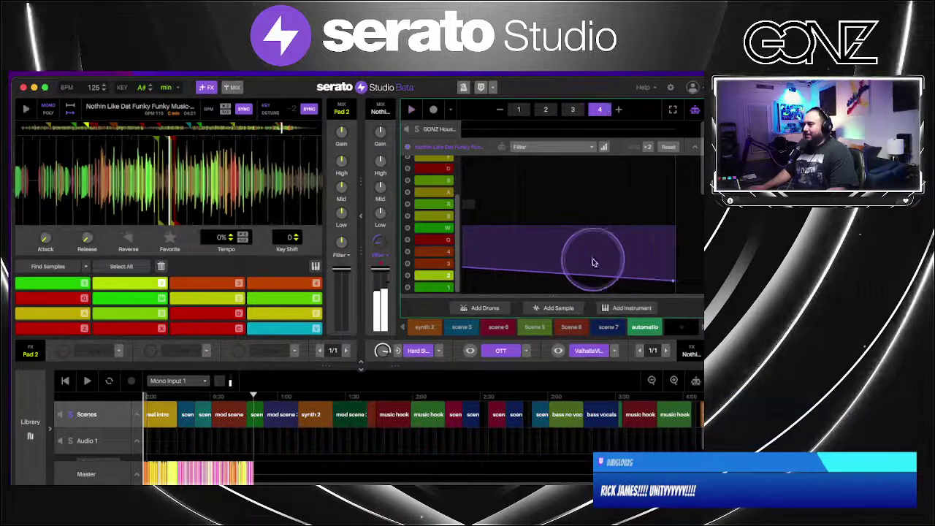
key("ctrl")
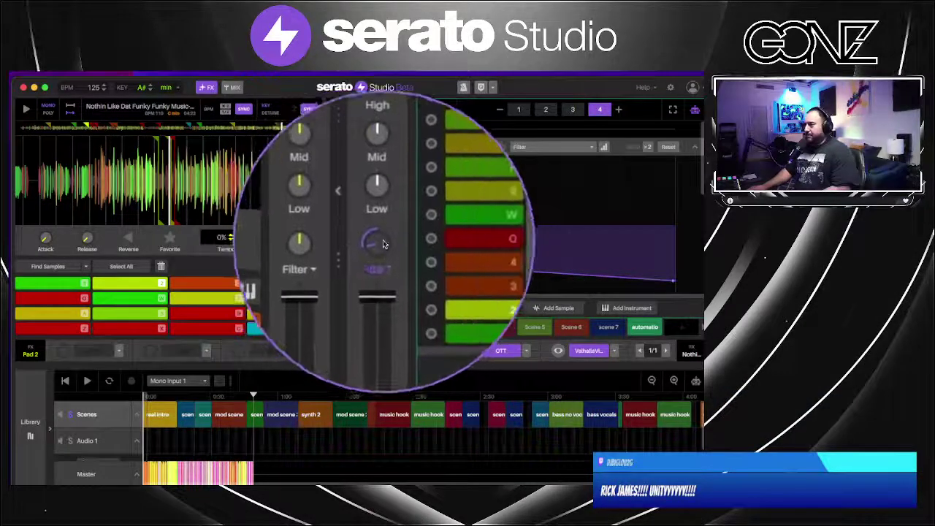
mouse_move(384, 244)
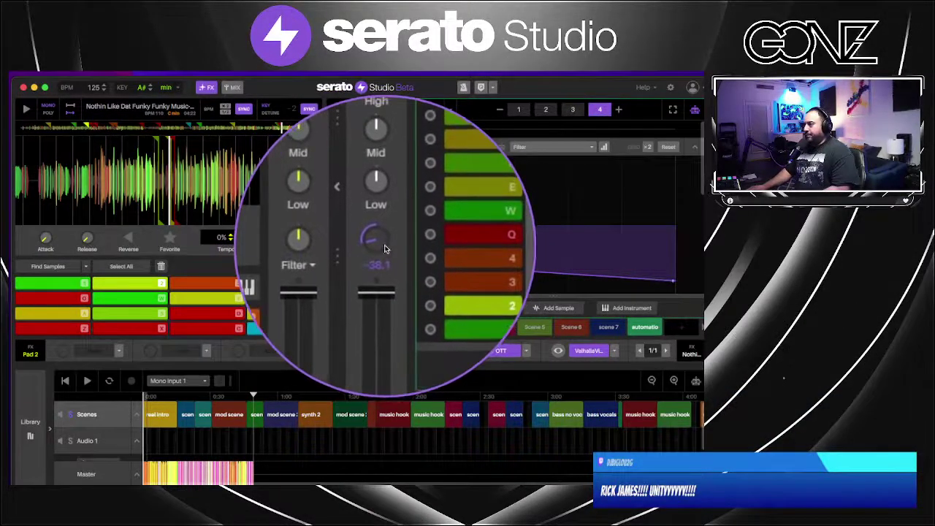
key("space")
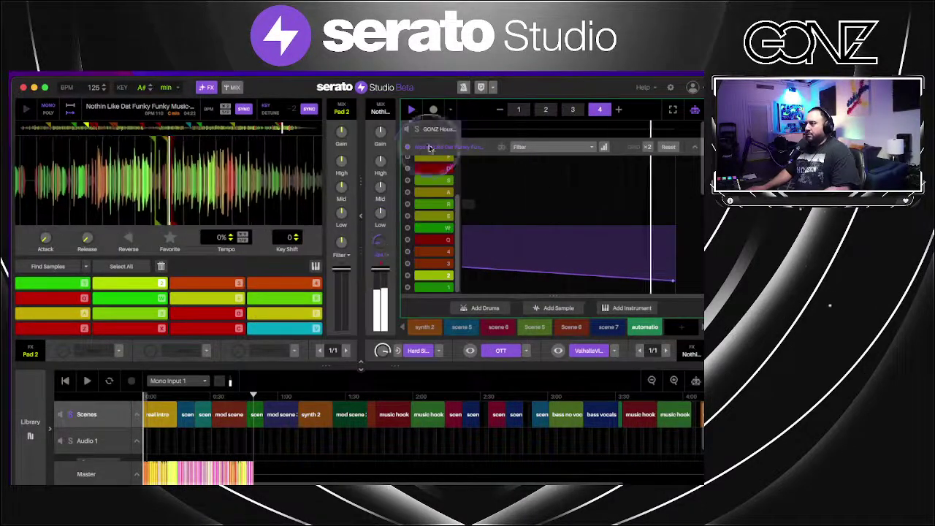
Return to the note grid with the Nothin Like Dat track unsoloed and lengthen the automatio scene to eight bars
left_click(695, 112)
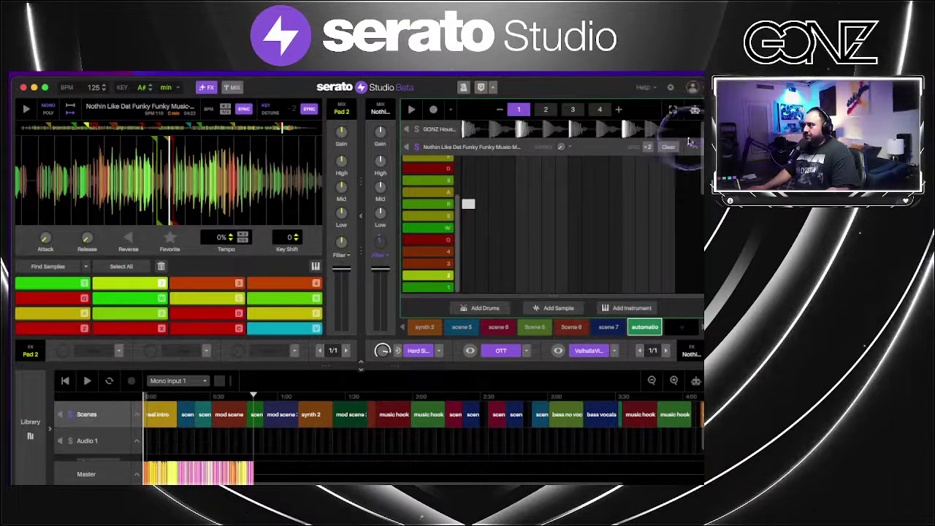
left_click(571, 168)
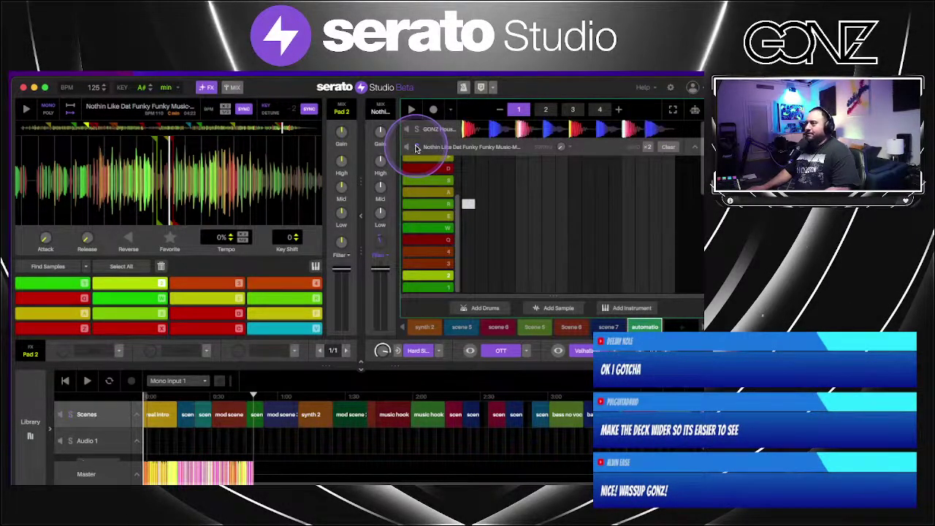
key("space")
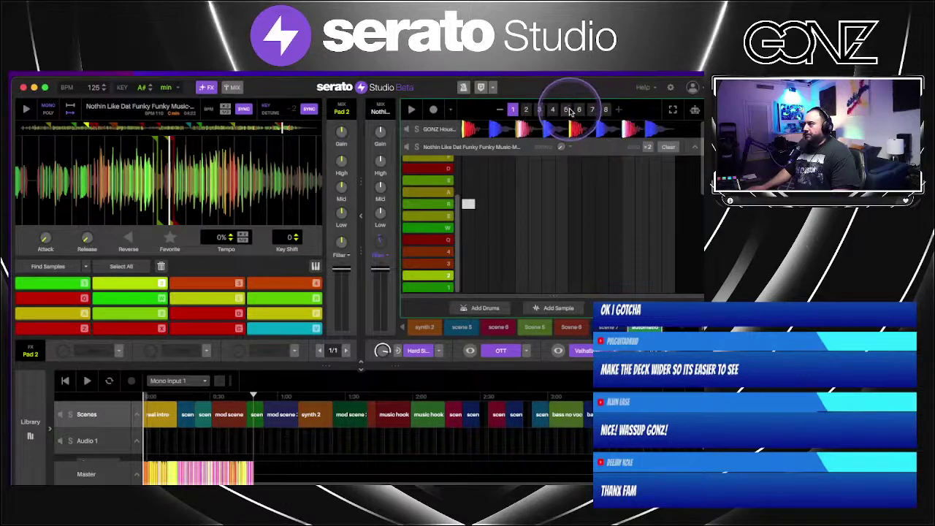
Raise the Nothin Like Dat filter automation point at the end of bar 8 to the centre line, forming a gradual upward ramp
left_click(567, 110)
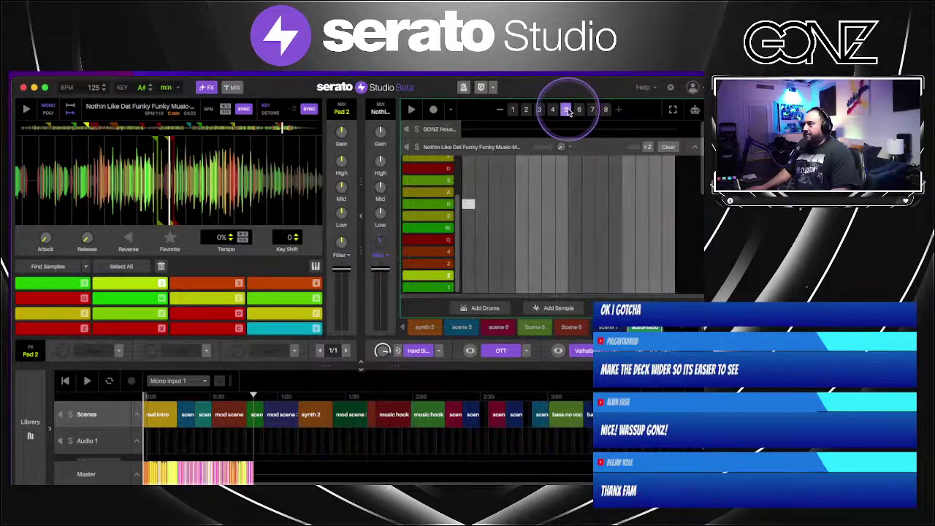
left_click(695, 111)
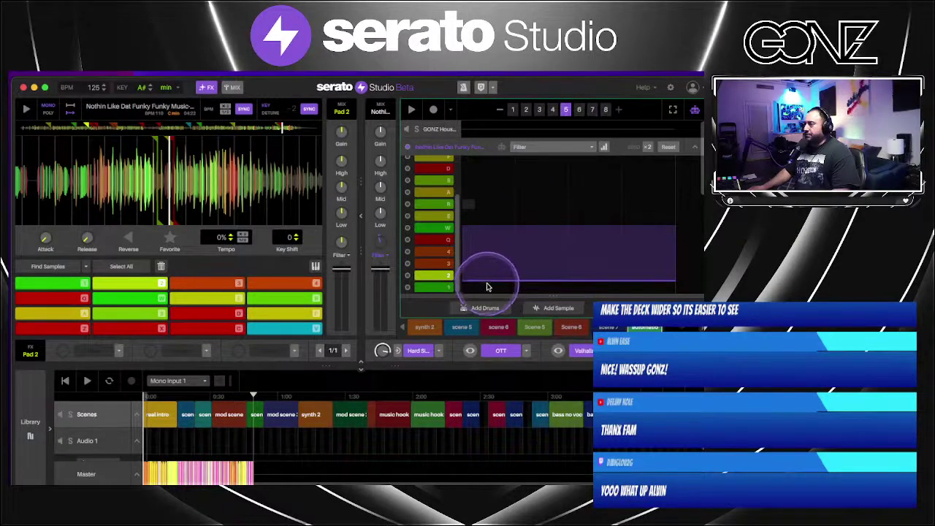
left_click(579, 109)
left_click(605, 109)
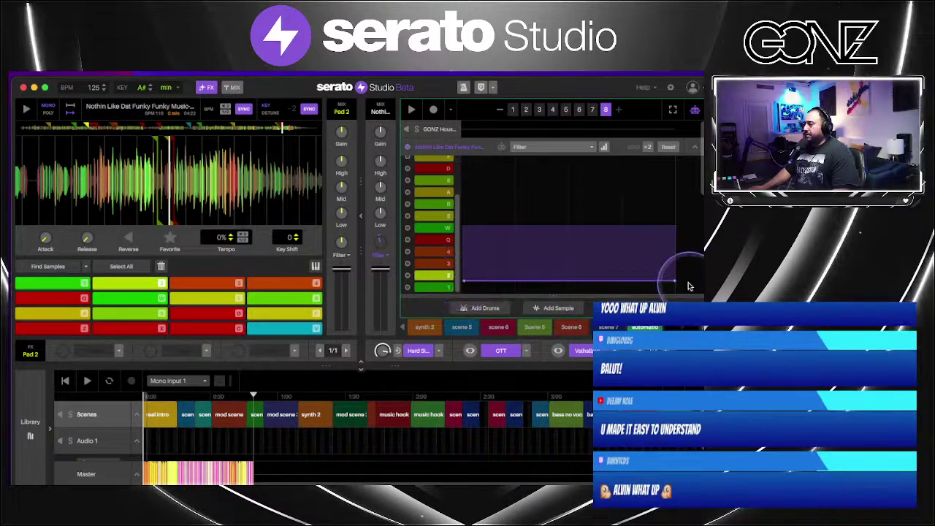
left_click_drag(677, 282, 678, 229)
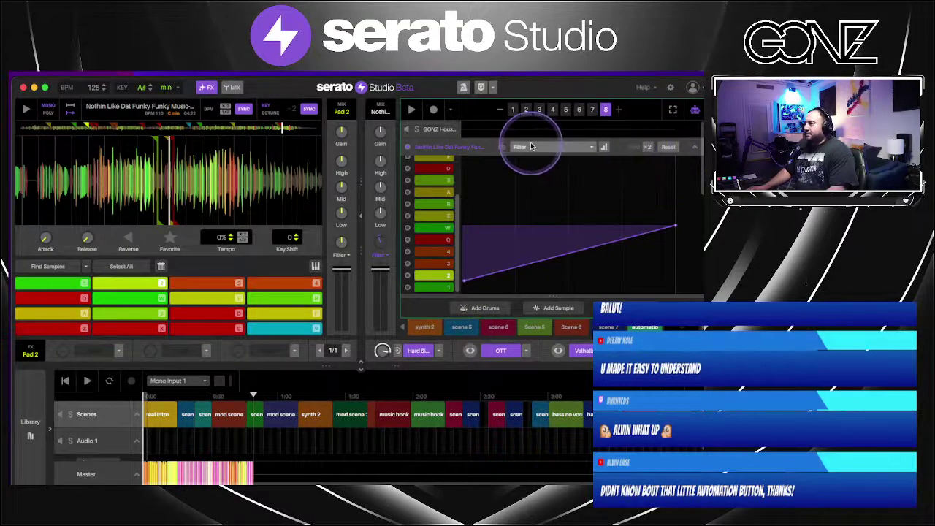
Switch from Nothin Like Dat to the GONZ House Drums 5 automation and play the scene up to bar 4
left_click(695, 147)
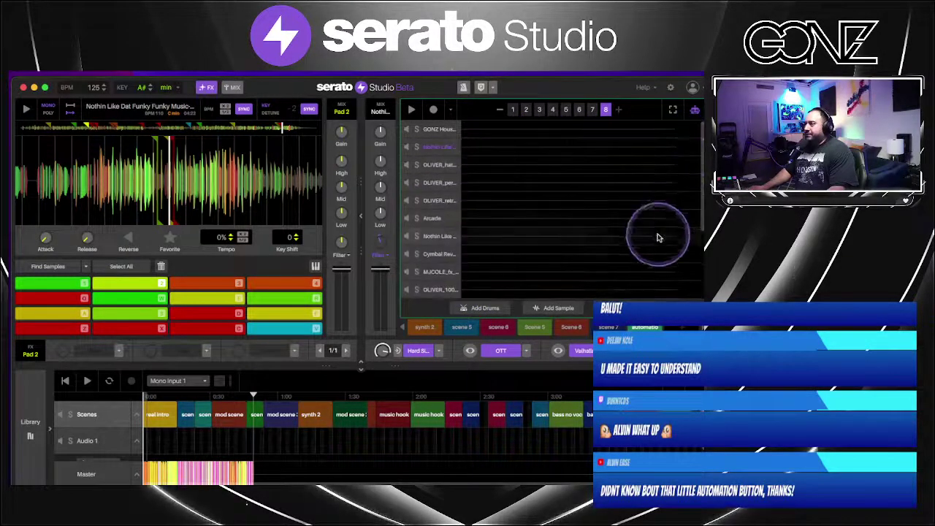
left_click(497, 131)
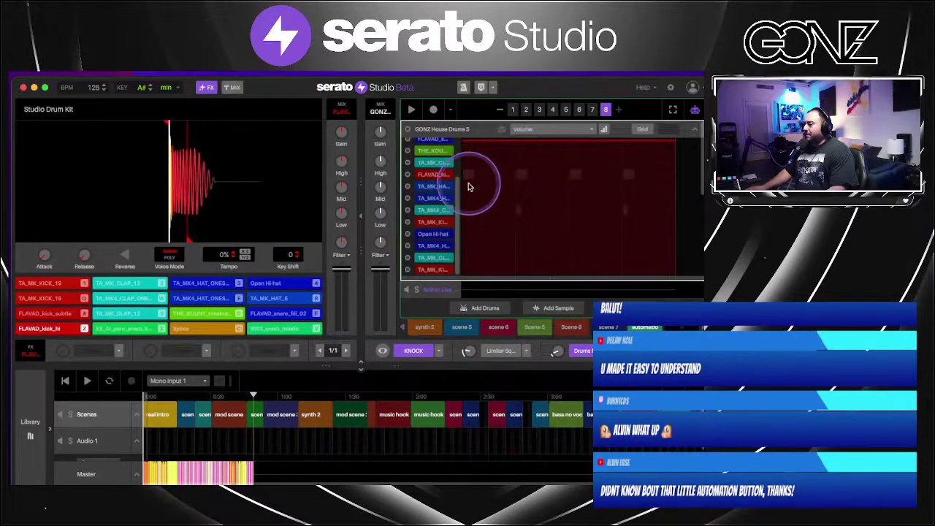
key("space")
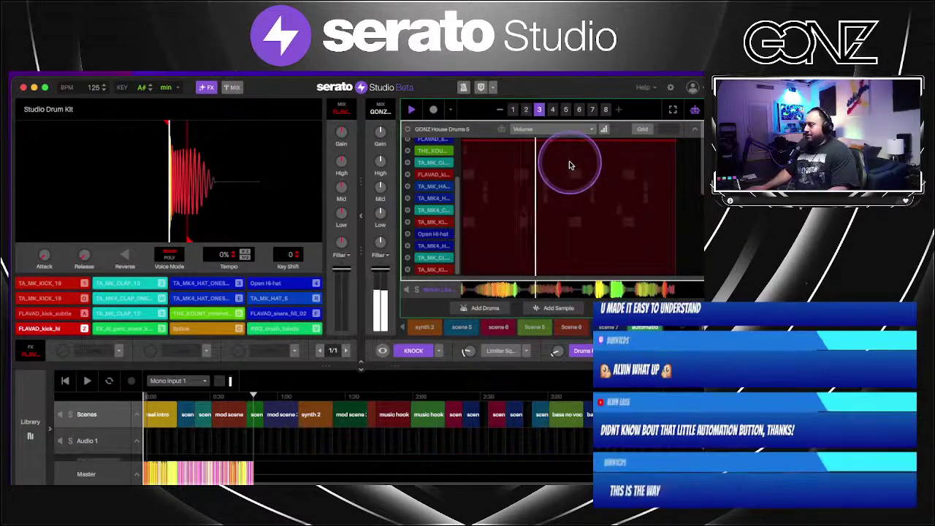
left_click(555, 117)
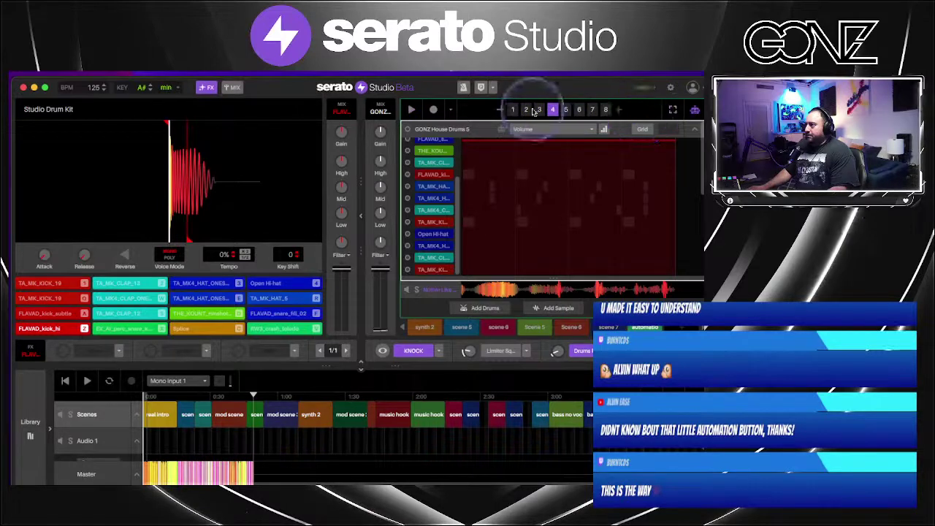
left_click(694, 112)
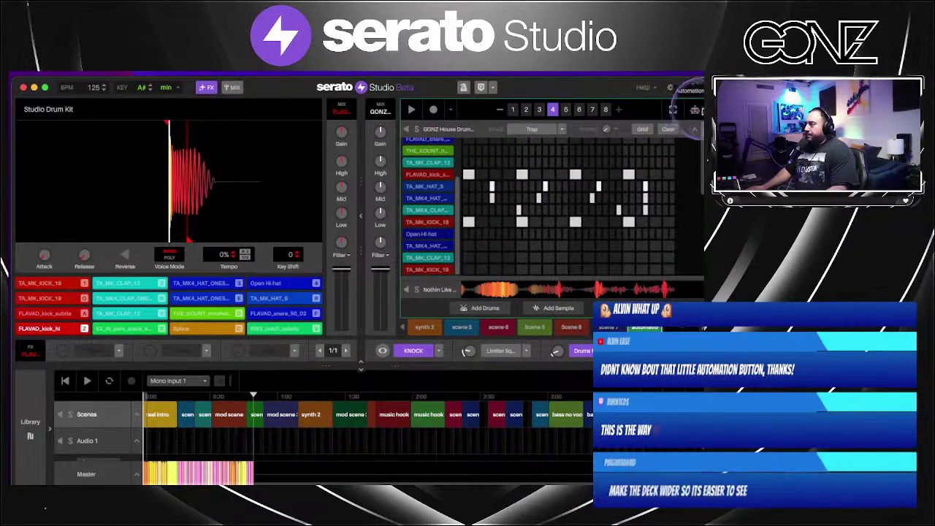
left_click(694, 112)
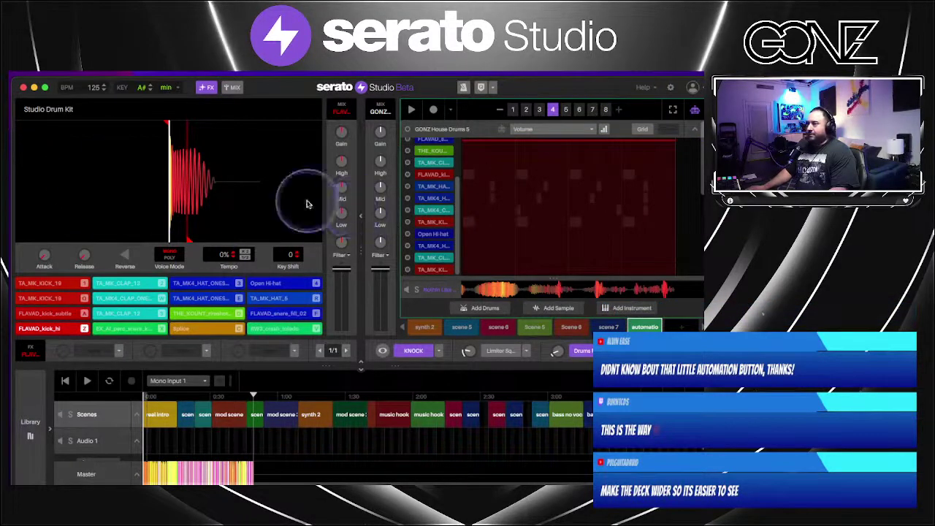
Widen the sequencer by hiding the deck and automate Mute on the GONZ House Drums 5 track, switching it On from the start of bar 4
left_click(361, 216)
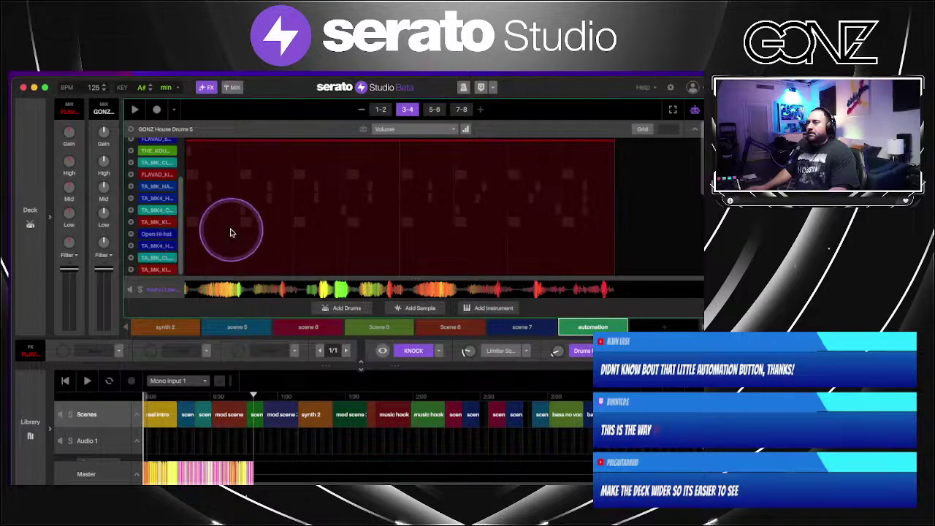
left_click(130, 130)
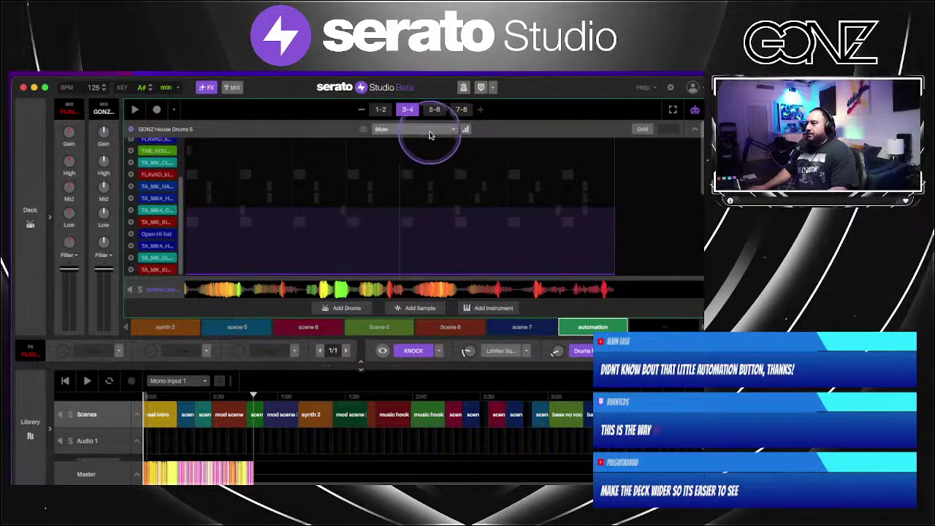
left_click(381, 275)
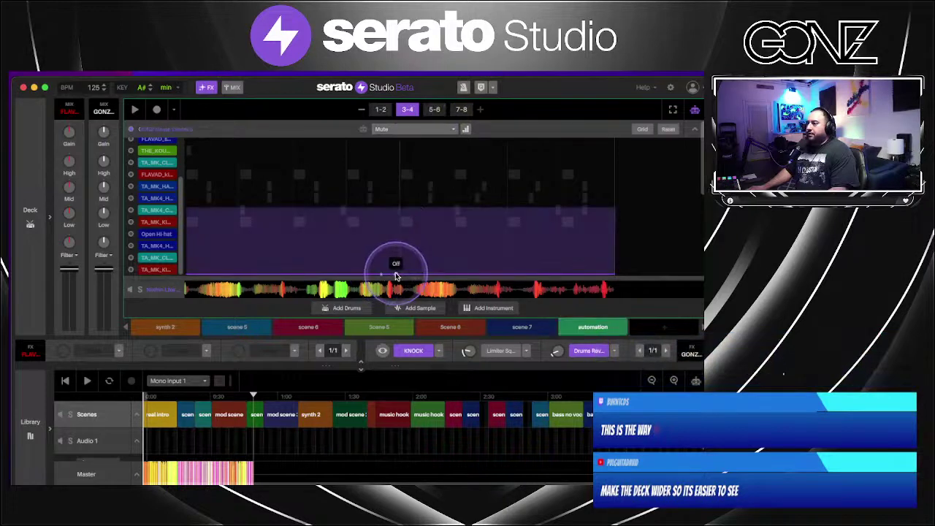
left_click_drag(398, 273, 398, 185)
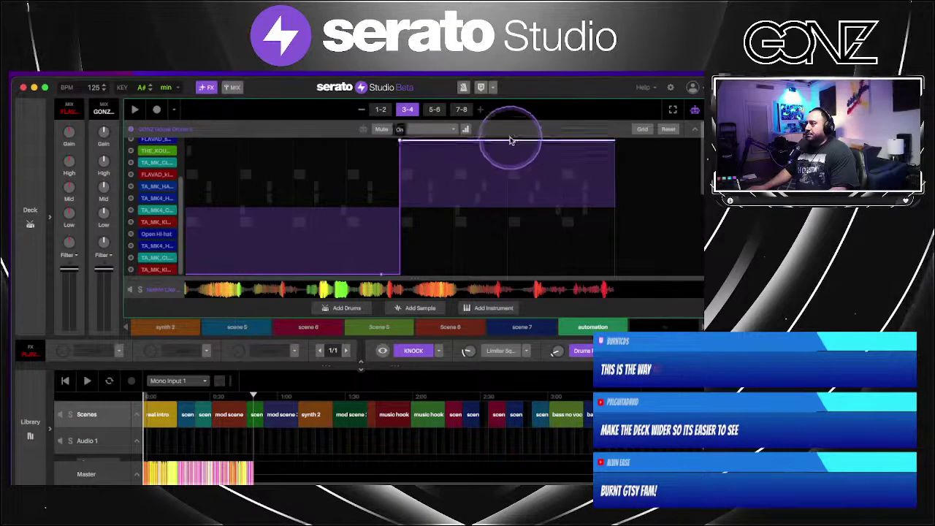
Switch the drum track's Mute automation Off at the start of bar 5 so that only bar 4 is muted
left_click(435, 109)
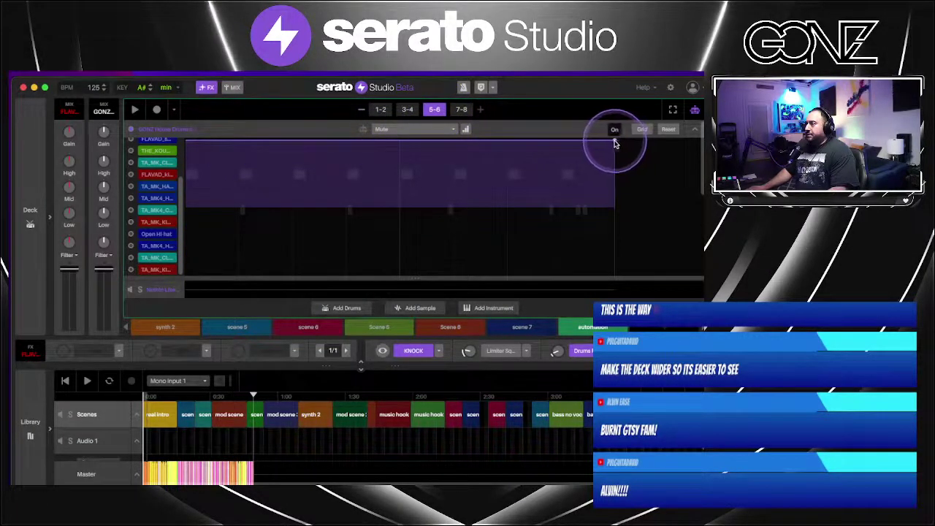
left_click(407, 111)
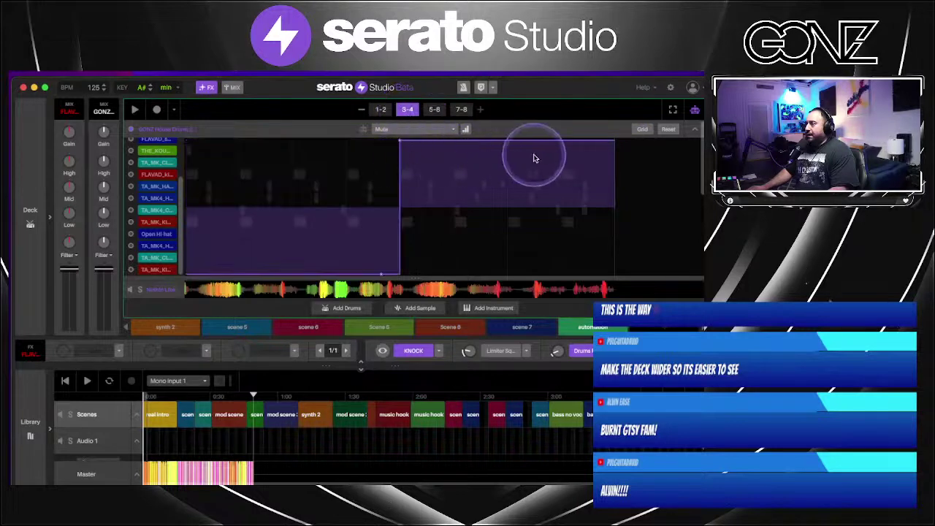
left_click(433, 110)
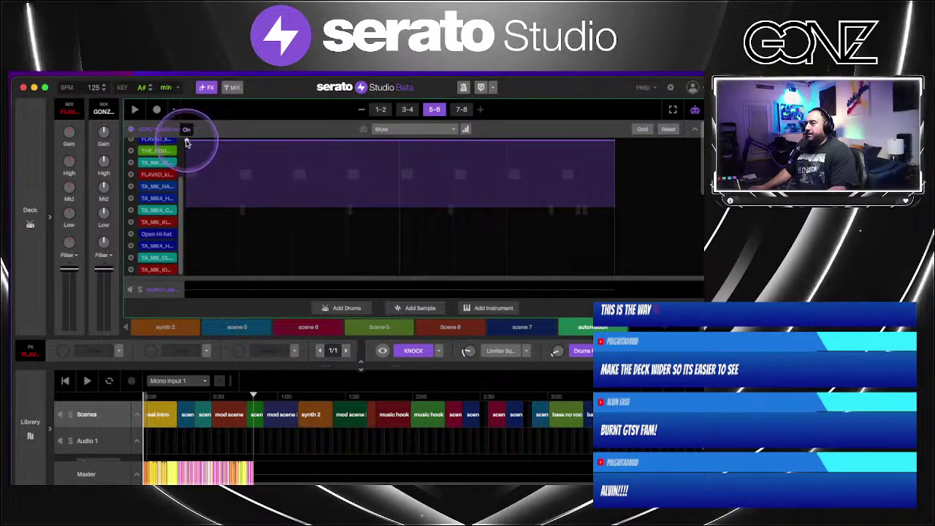
left_click_drag(187, 142, 175, 254)
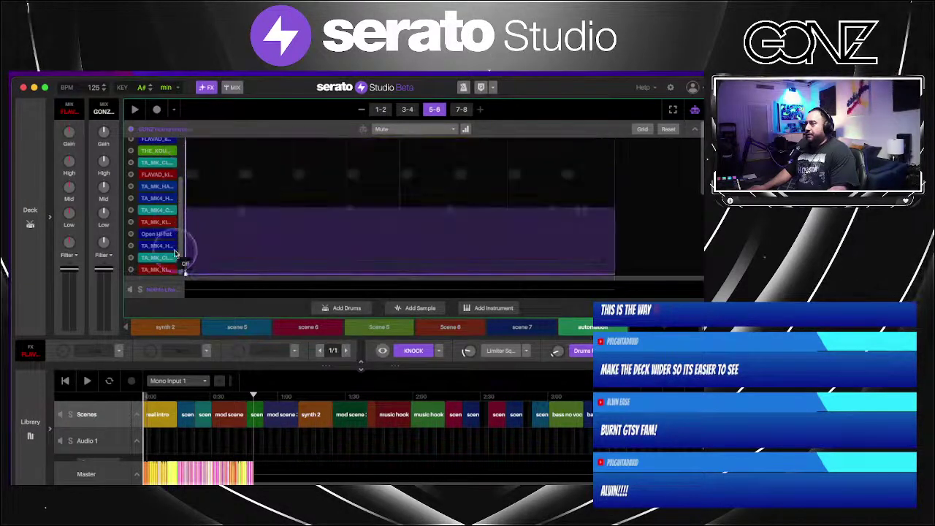
left_click(410, 111)
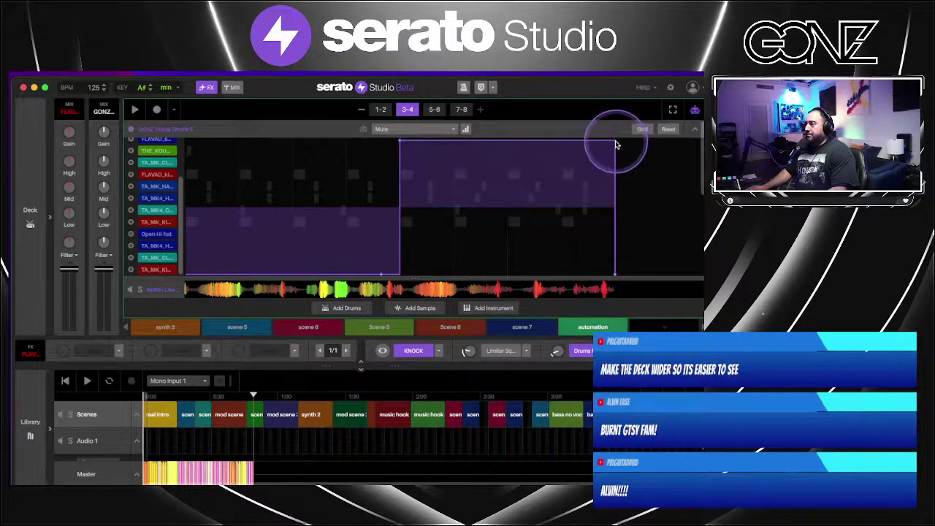
left_click_drag(616, 146, 615, 278)
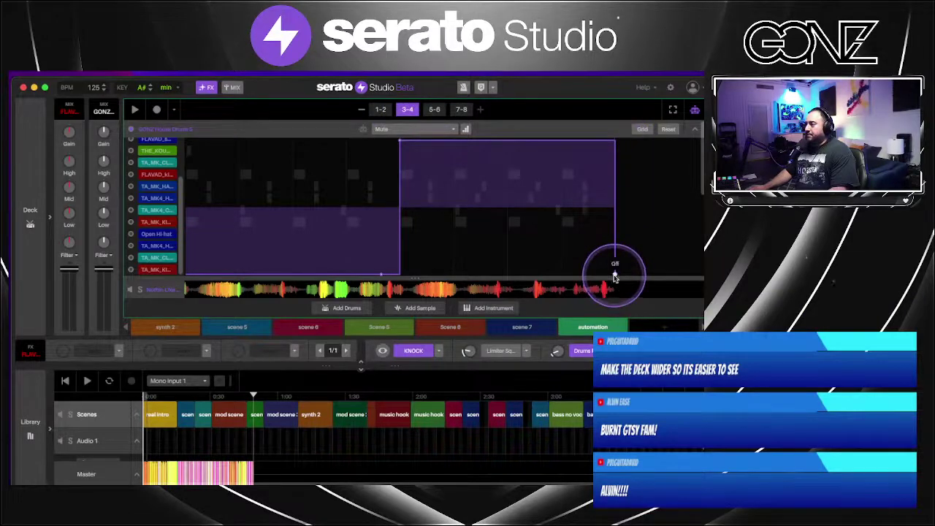
left_click(434, 110)
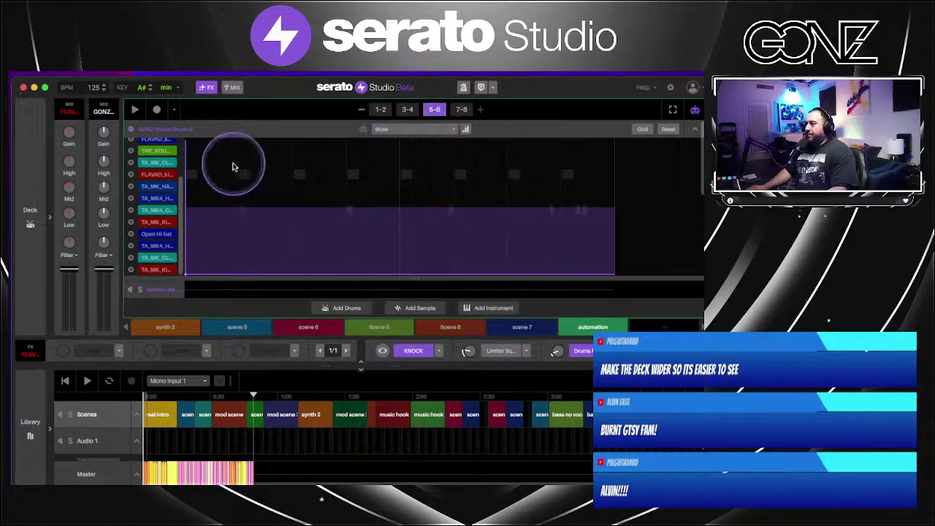
Return to the note grid and play the automation scene to hear the drum mute and filter ramps, then stop playback
left_click(695, 110)
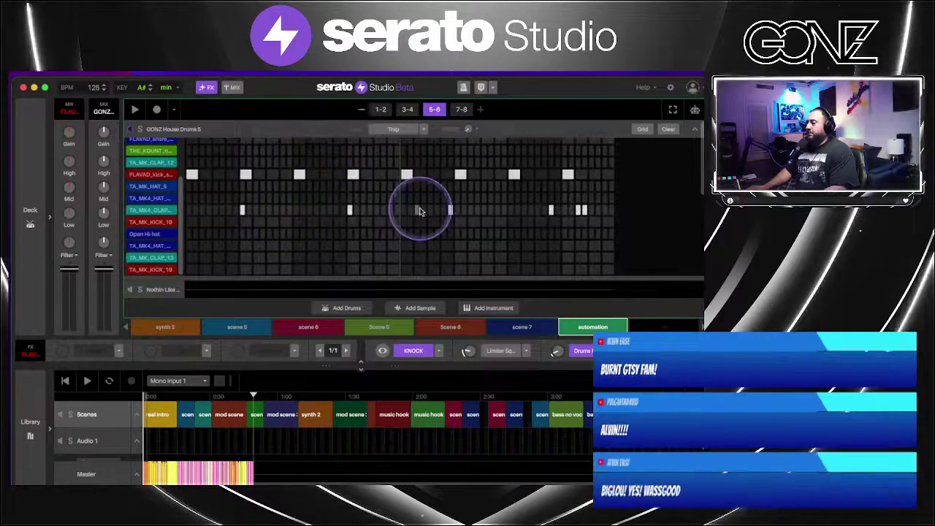
key("space")
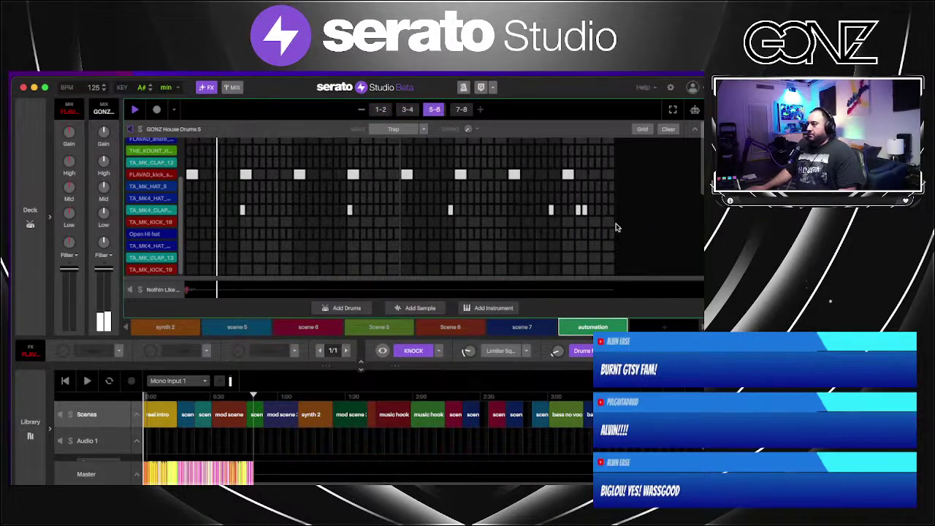
left_click(574, 197)
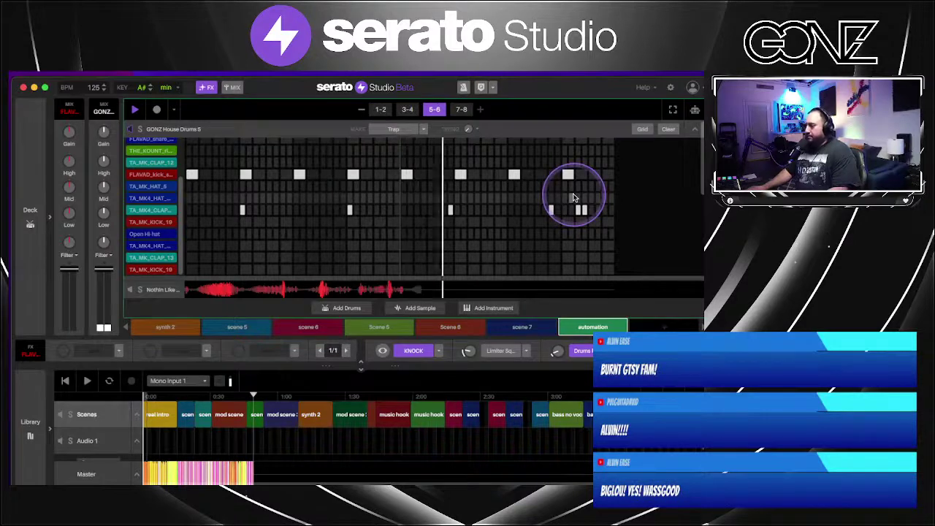
scroll(586, 203, "up", 3)
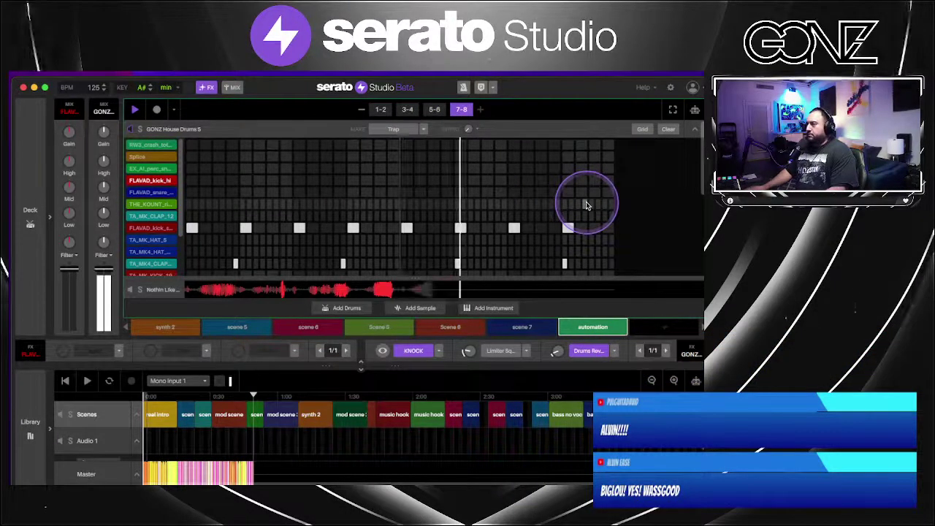
left_click(586, 204)
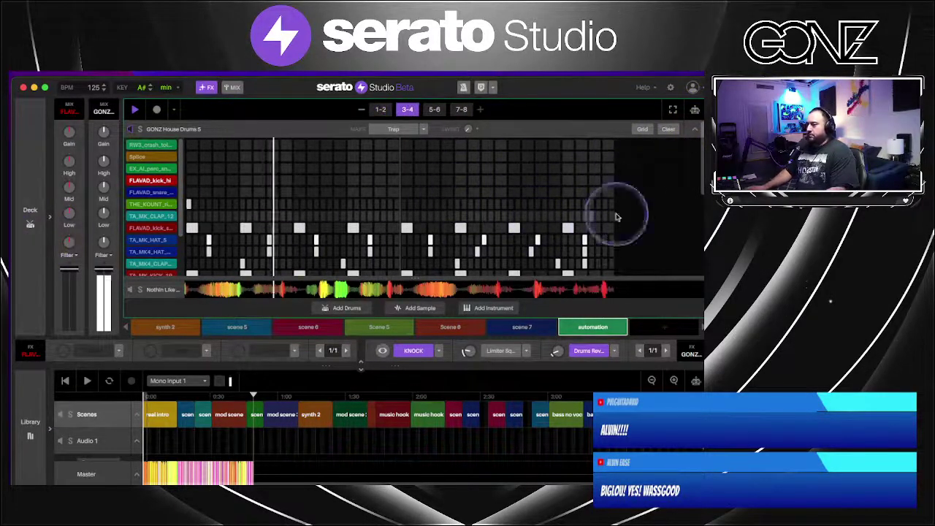
scroll(669, 225, "down", 1)
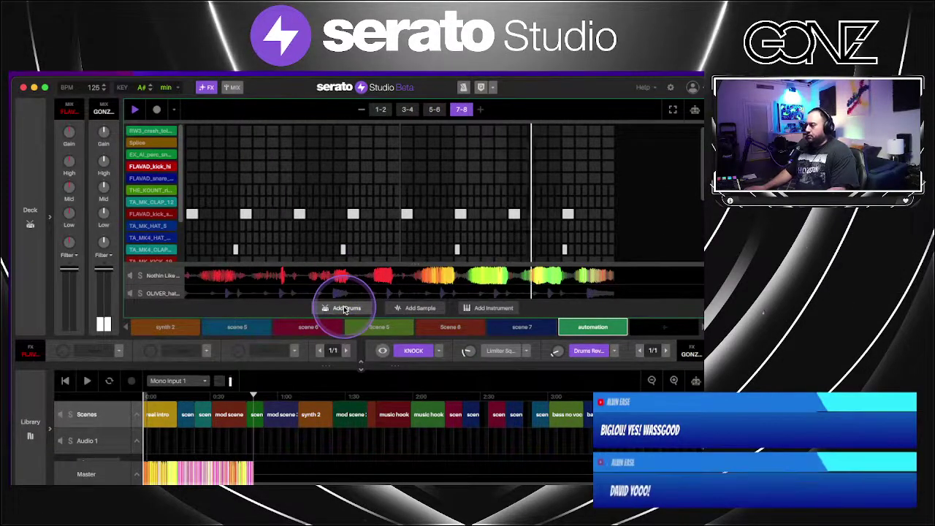
key("space")
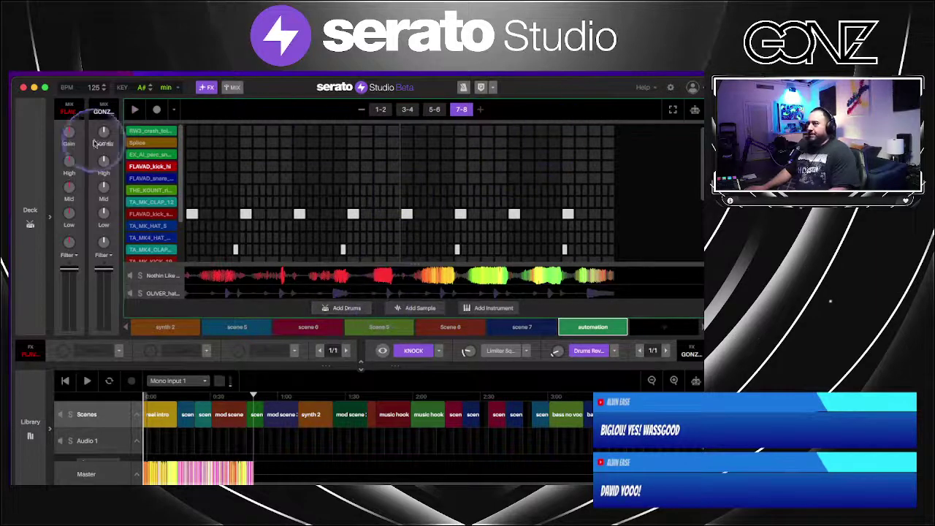
Show the deck again and select the scene 3 block after mod scene on the song timeline, testing song playback on the way
left_click_drag(702, 142, 701, 121)
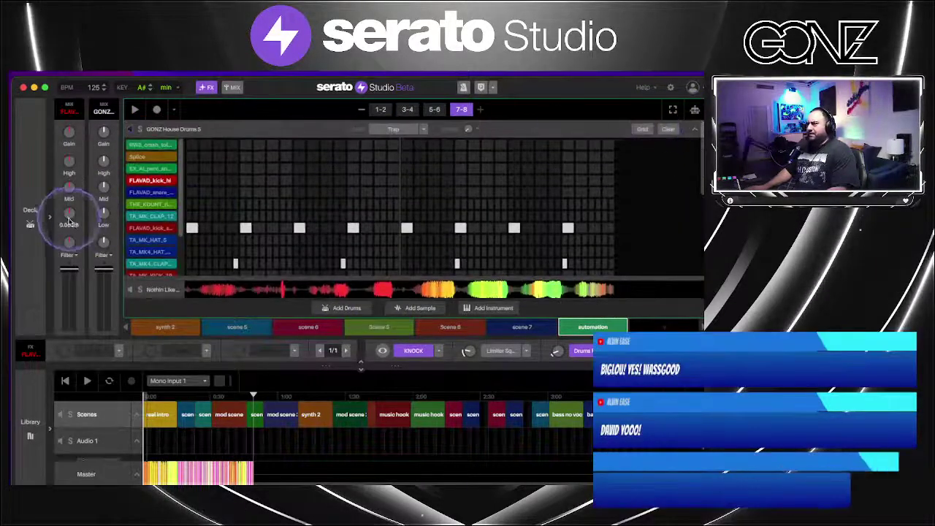
left_click(42, 216)
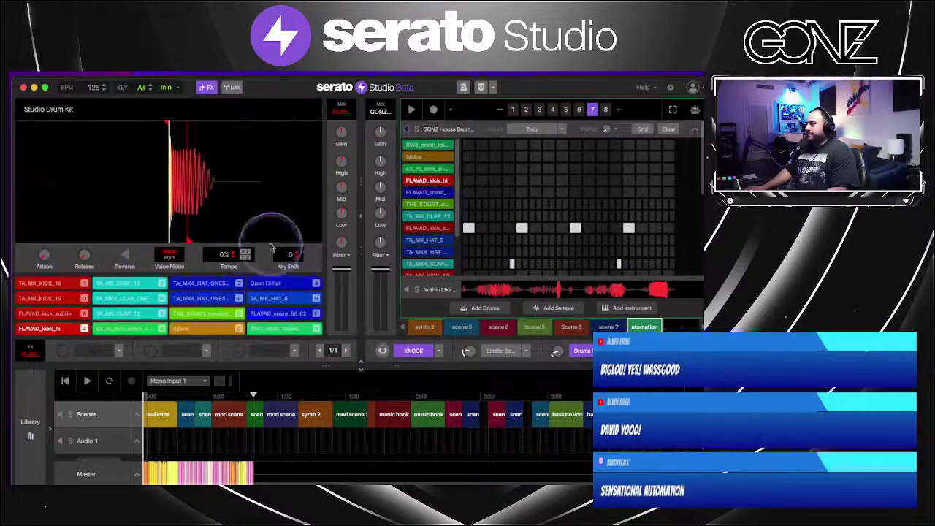
scroll(425, 243, "down", 1)
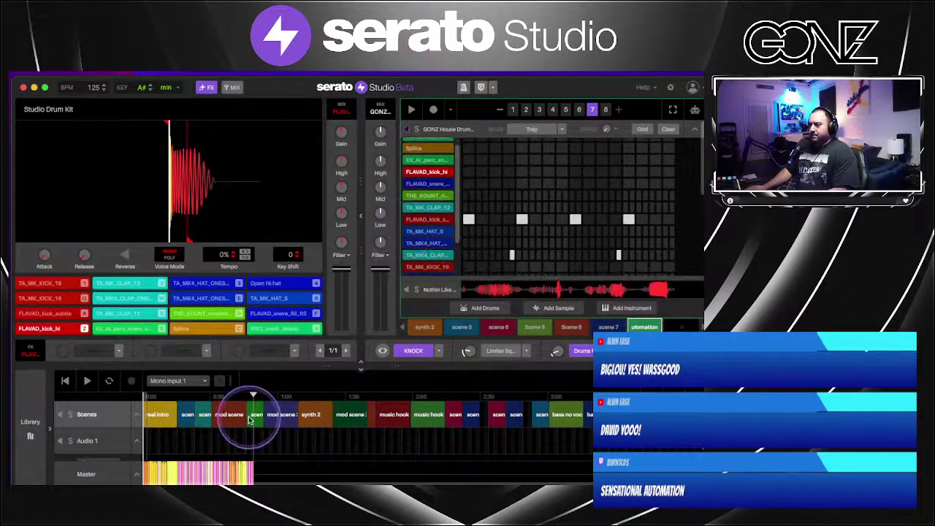
left_click(153, 403)
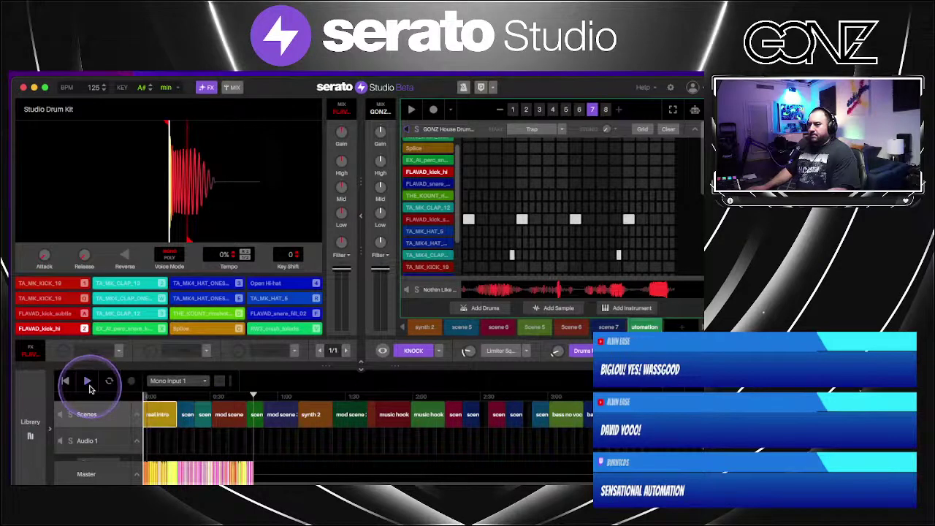
left_click(88, 385)
left_click(88, 384)
left_click(254, 418)
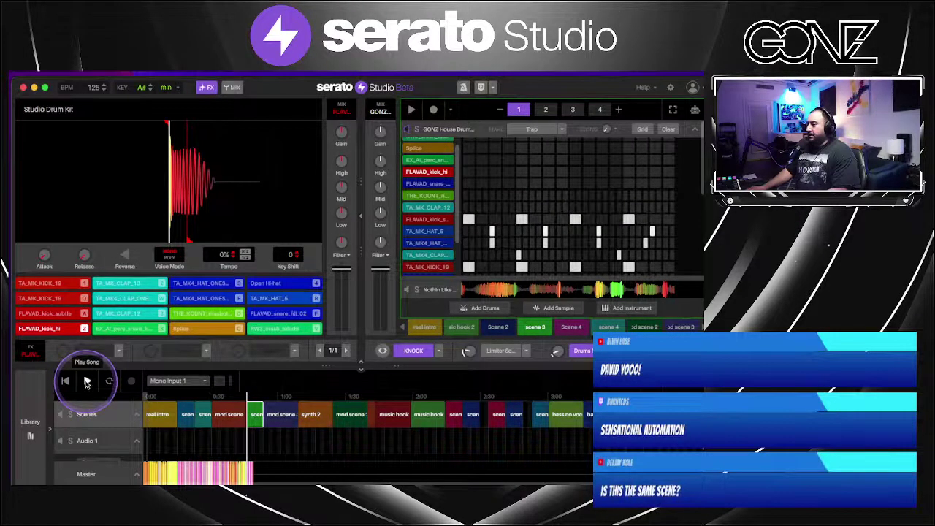
Return to the automation scene and hide the deck to widen its sequencer view
scroll(687, 328, "right", 10)
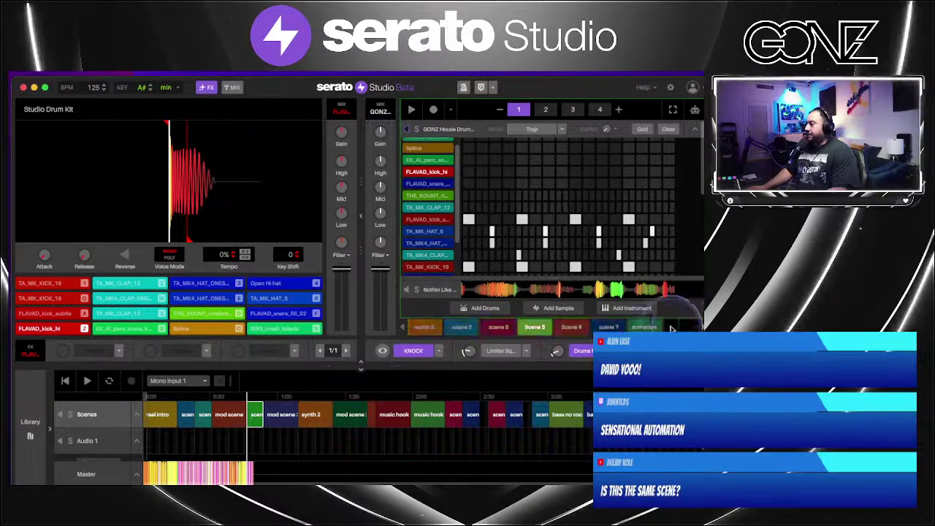
left_click(360, 216)
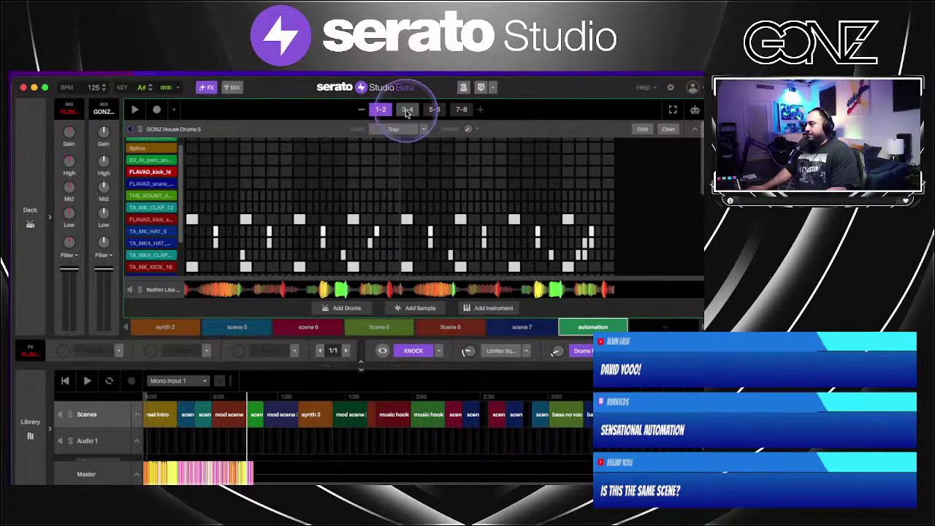
Open the Nothin Like Dat track in the automation scene and examine its Filter automation across the bar pages, returning to bars 1-2
left_click(435, 110)
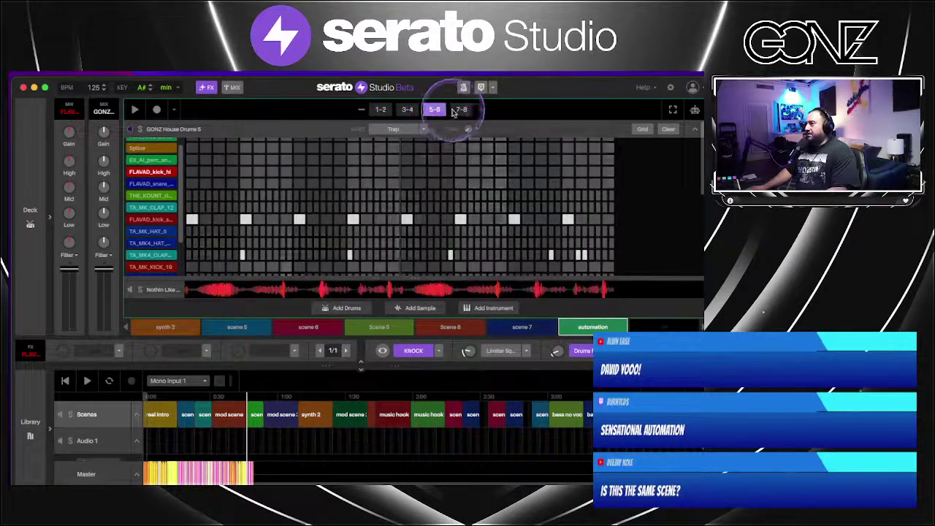
scroll(275, 235, "down", 5)
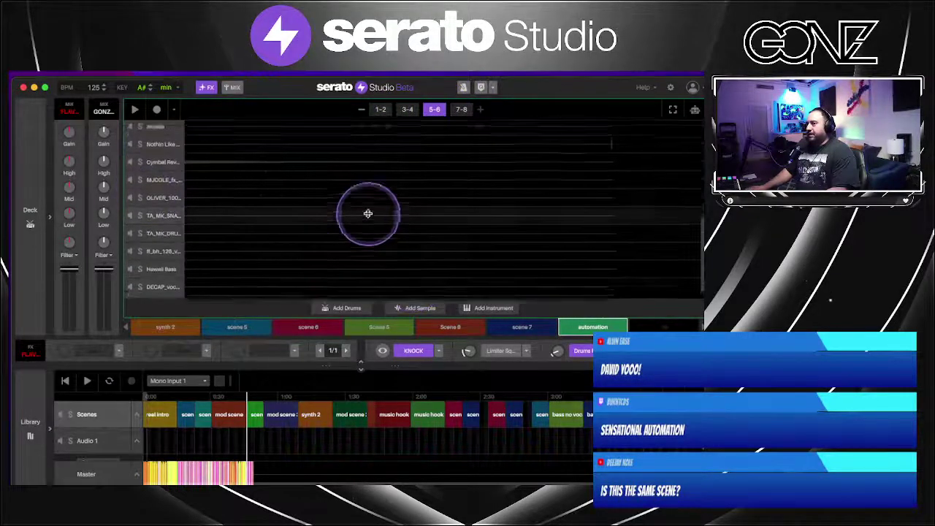
scroll(486, 244, "up", 5)
double_click(444, 203)
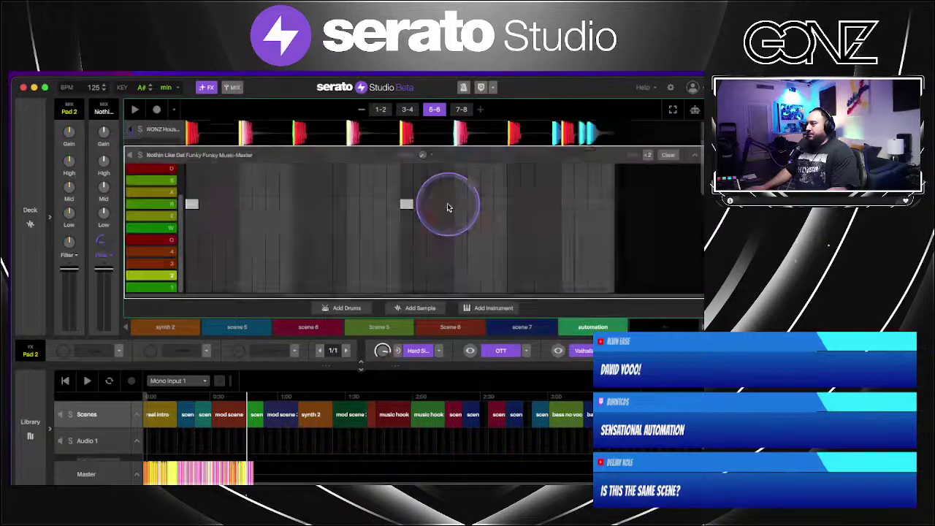
left_click(284, 250)
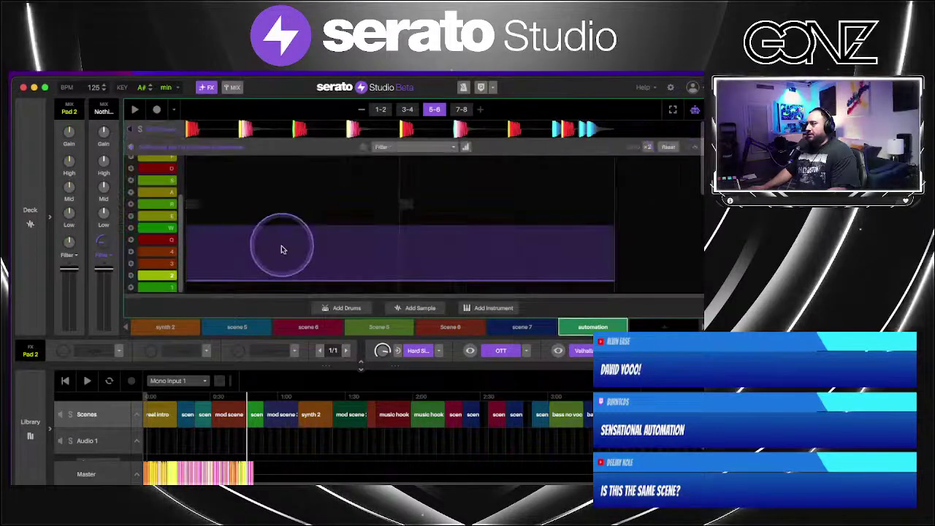
left_click(460, 109)
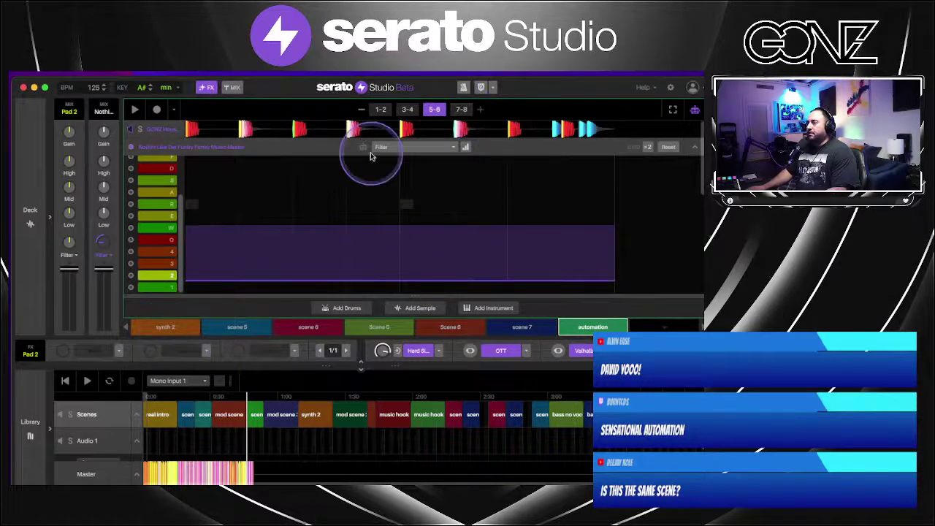
left_click(382, 109)
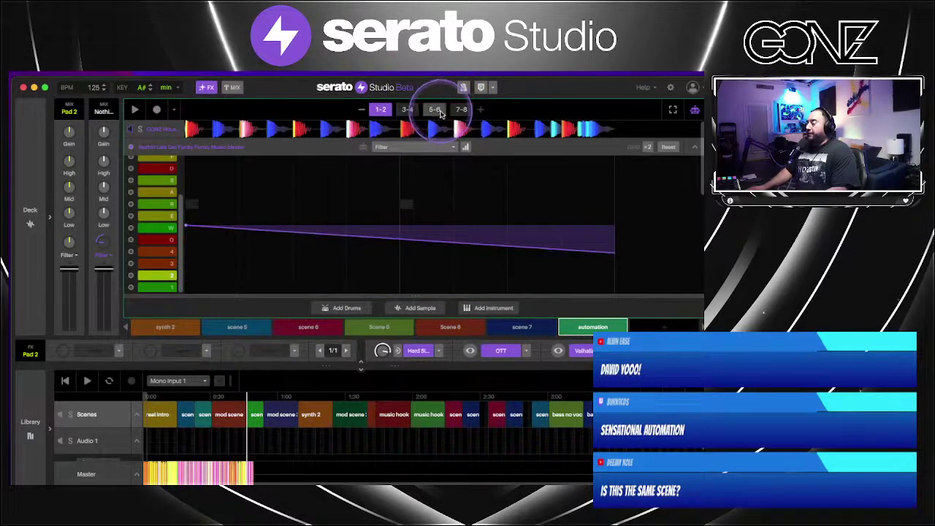
Switch the Filter automation to its stepped bar display and review the curve through bars 3-4, 5-6 and 7-8
left_click(450, 147)
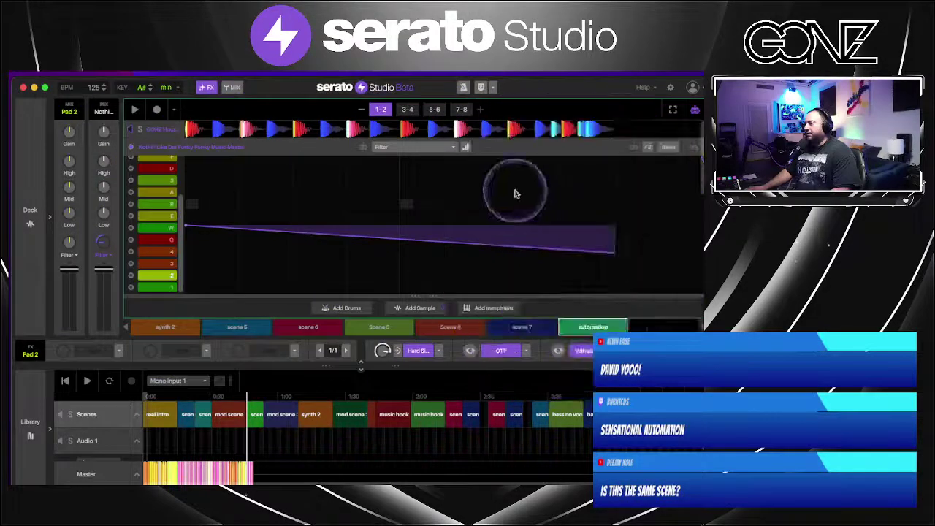
left_click(468, 148)
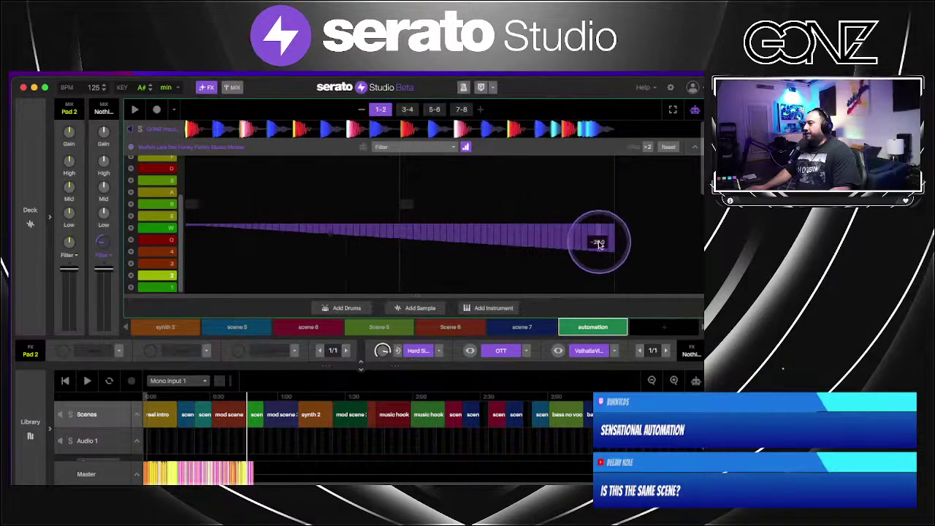
left_click(407, 109)
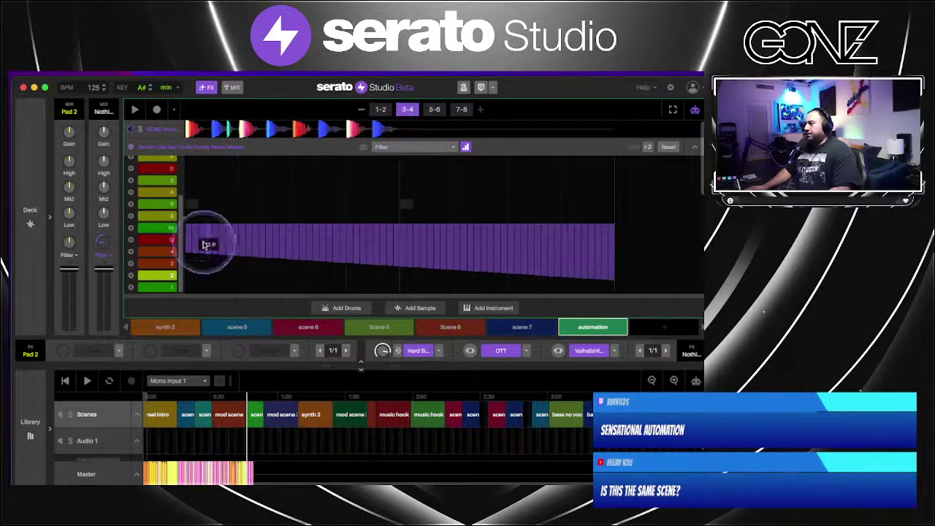
left_click(434, 109)
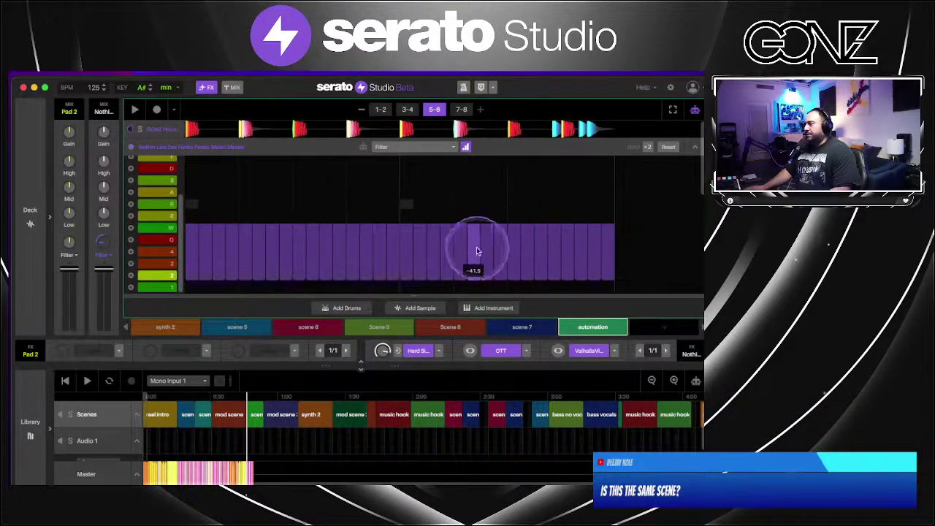
left_click(462, 109)
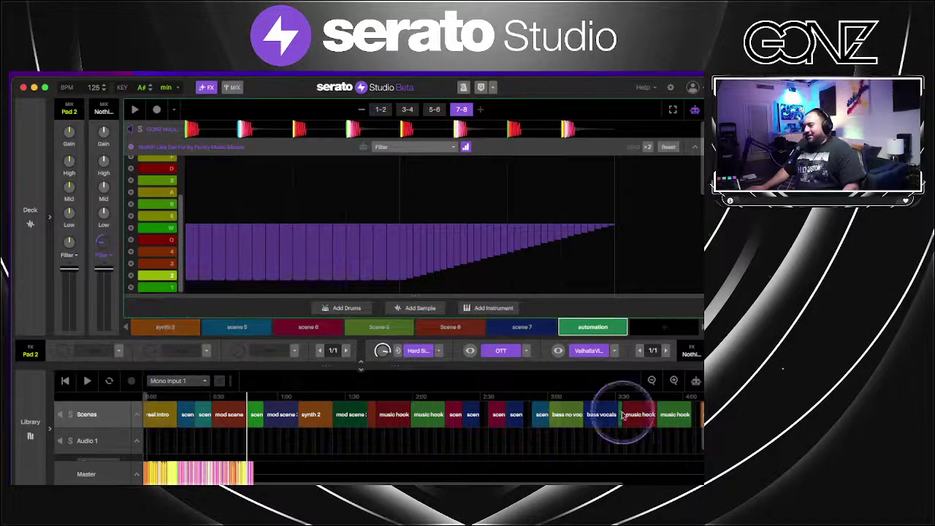
Show the deck again and play the song from the mod scene 3 block that follows scene 3 on the timeline
left_click(126, 327)
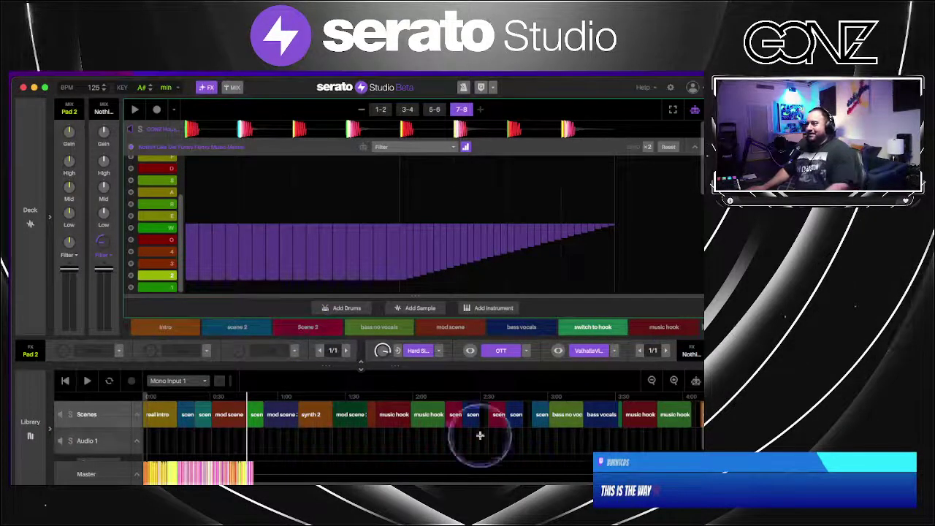
left_click(255, 415)
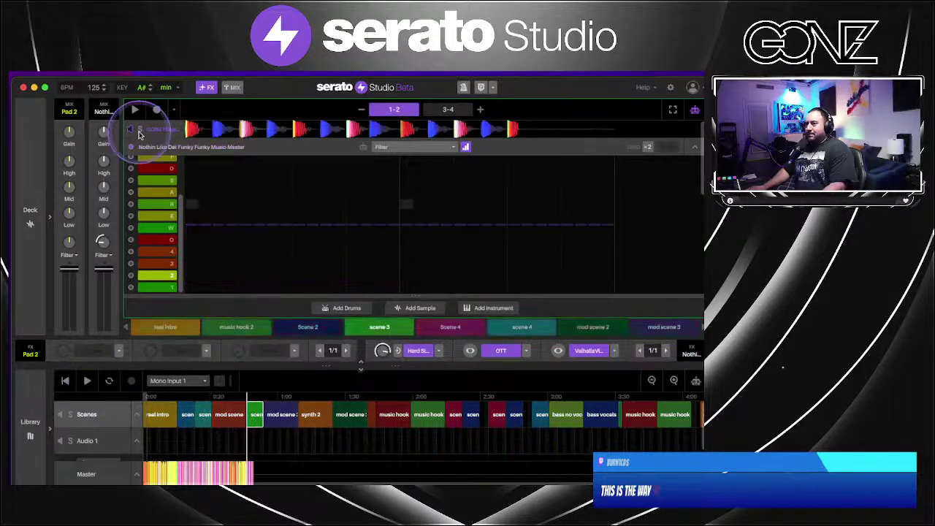
left_click(33, 211)
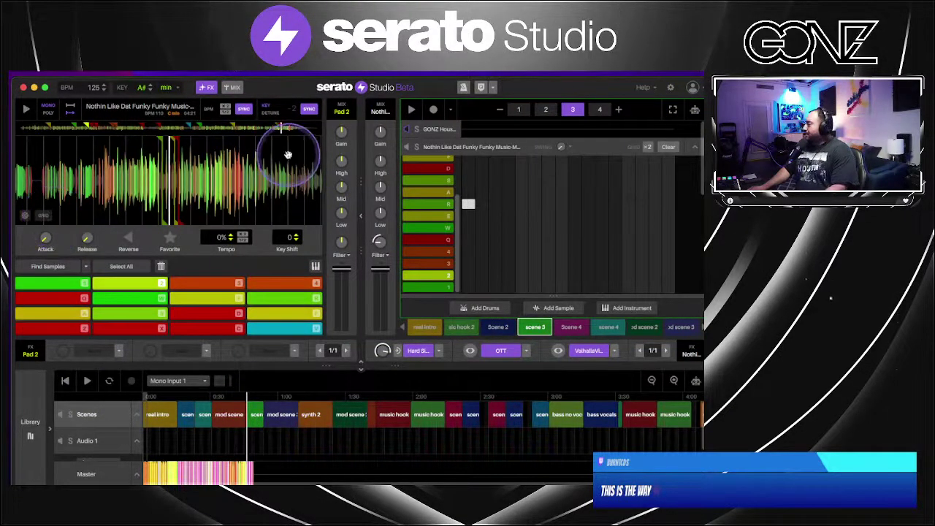
left_click(287, 415)
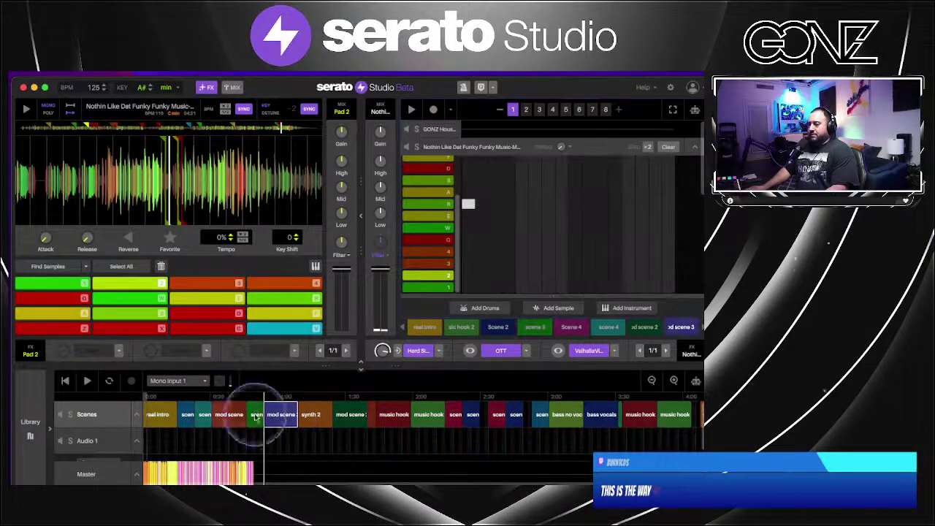
left_click(87, 380)
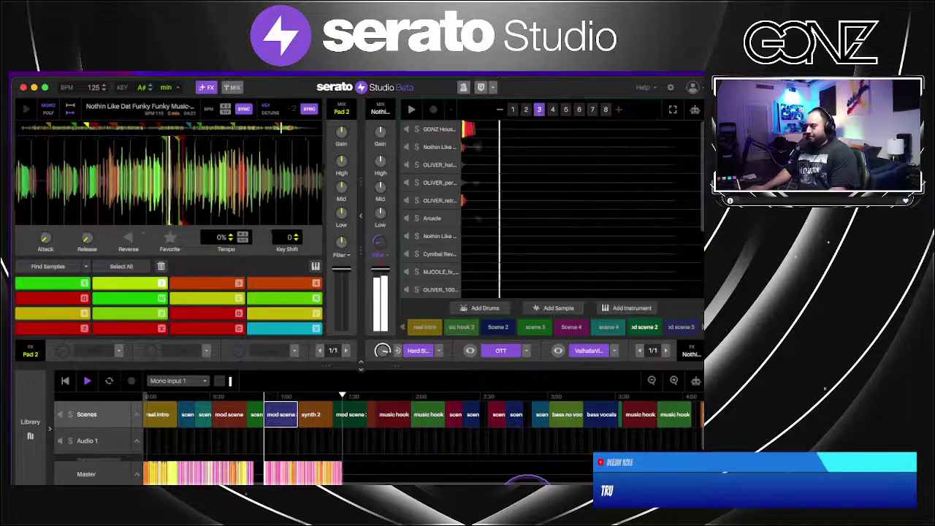
Stop song playback and select the mod scene 2 block after synth 2 on the song timeline
left_click(353, 415)
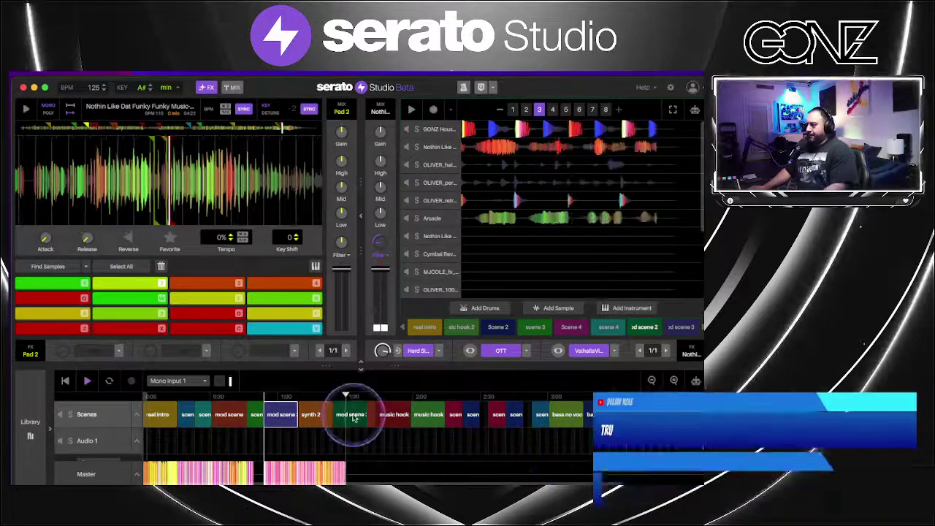
left_click(606, 219)
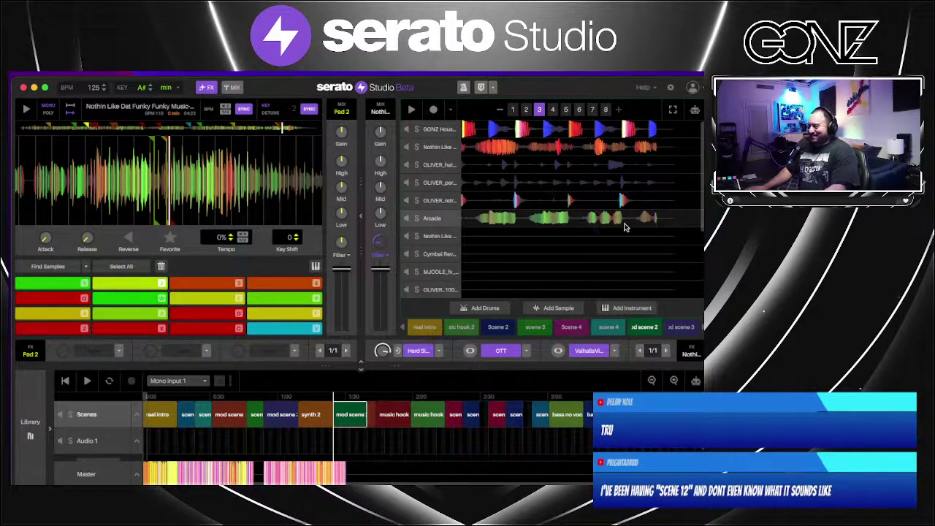
left_click(351, 430)
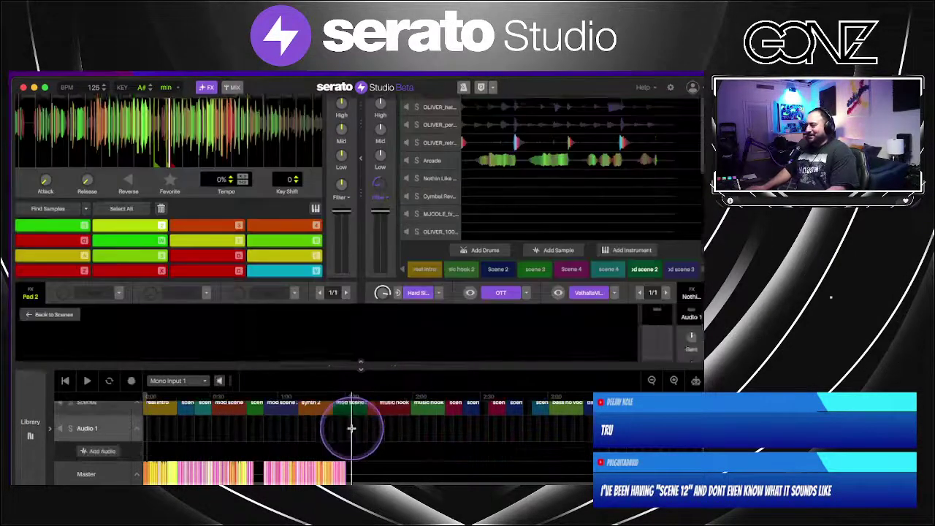
left_click(350, 415)
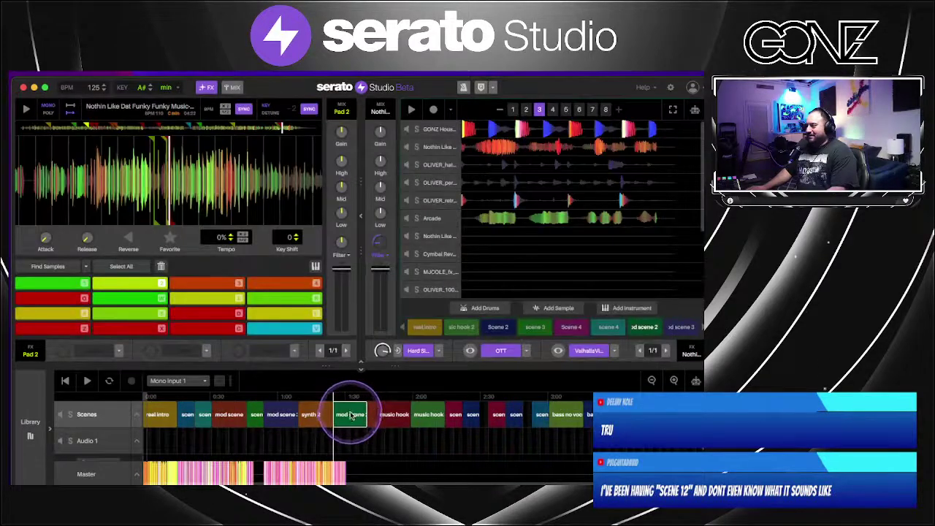
left_click(356, 418)
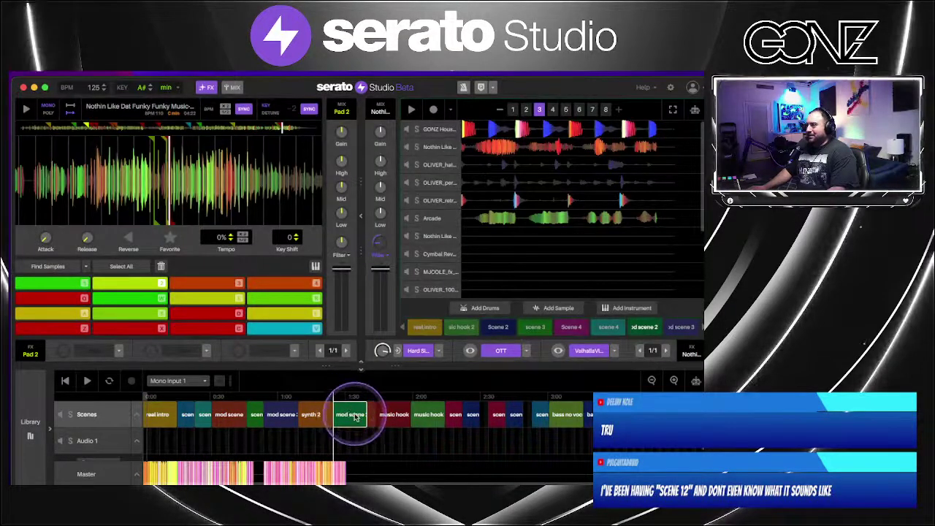
Expand the Nothin Like Dat track's note grid and select mod scene 2 in the scene list
left_click(511, 147)
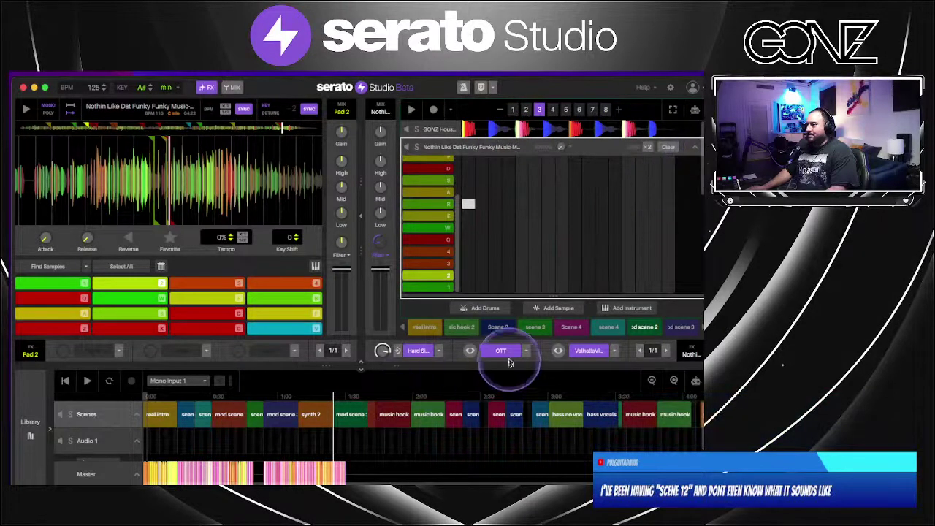
left_click(655, 329)
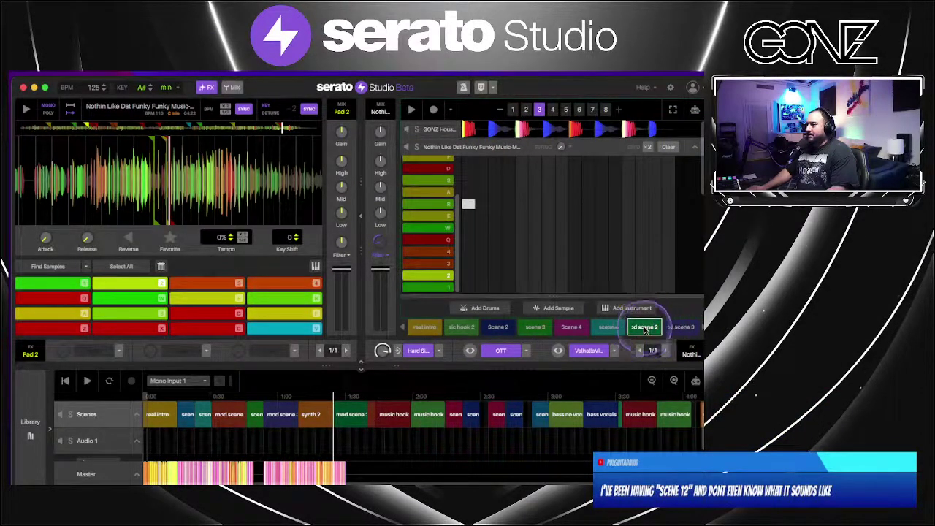
left_click(395, 393)
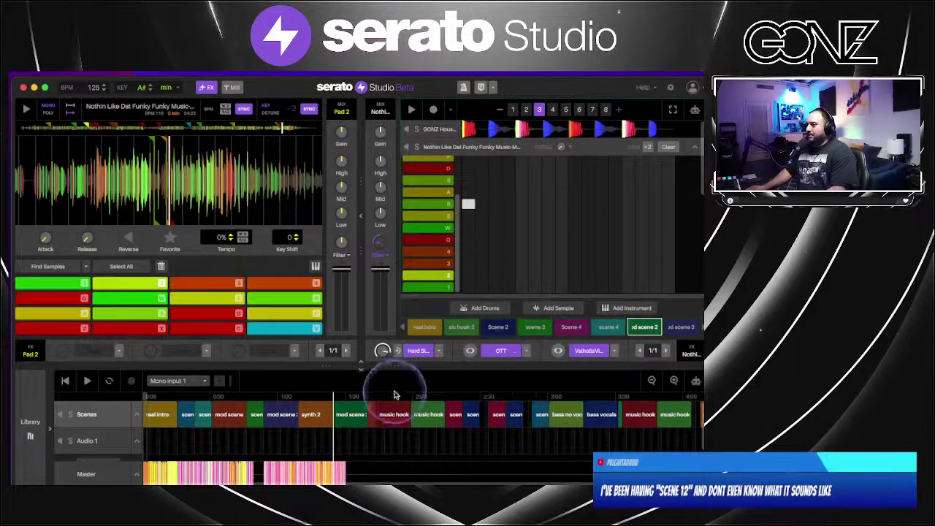
Audition the Nothin Like Dat sample pads across several rows of the deck
left_click(248, 316)
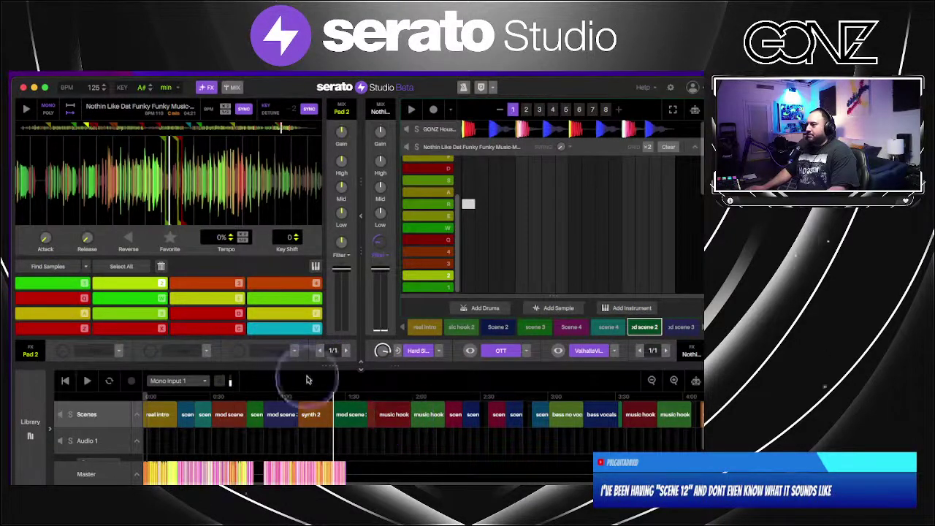
left_click(68, 284)
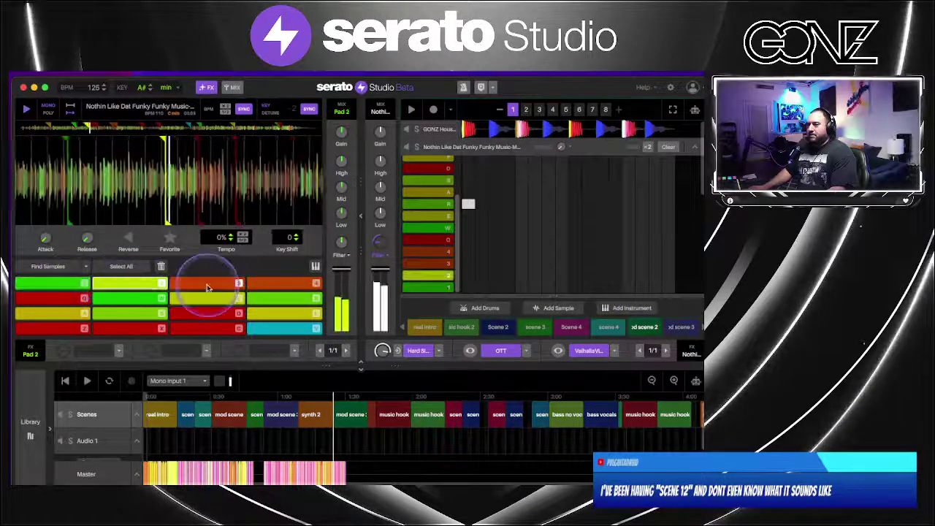
left_click(59, 302)
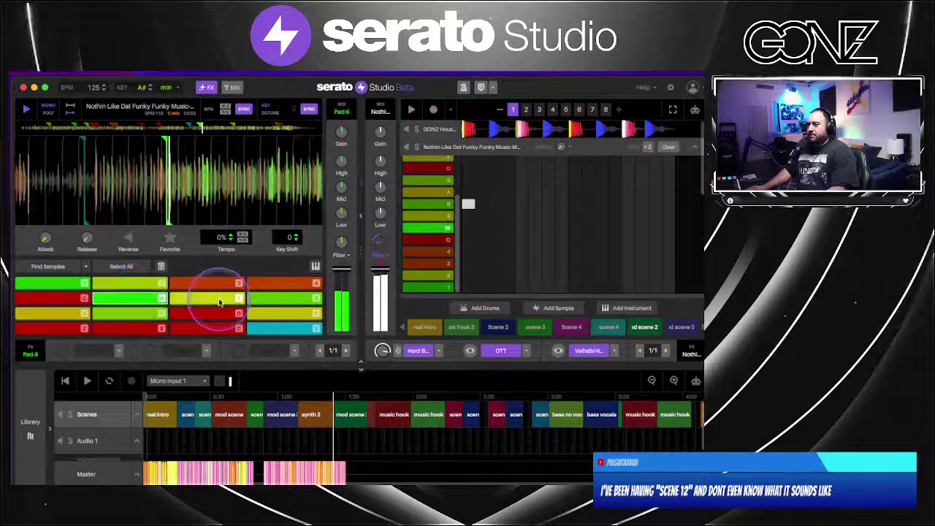
left_click(252, 314)
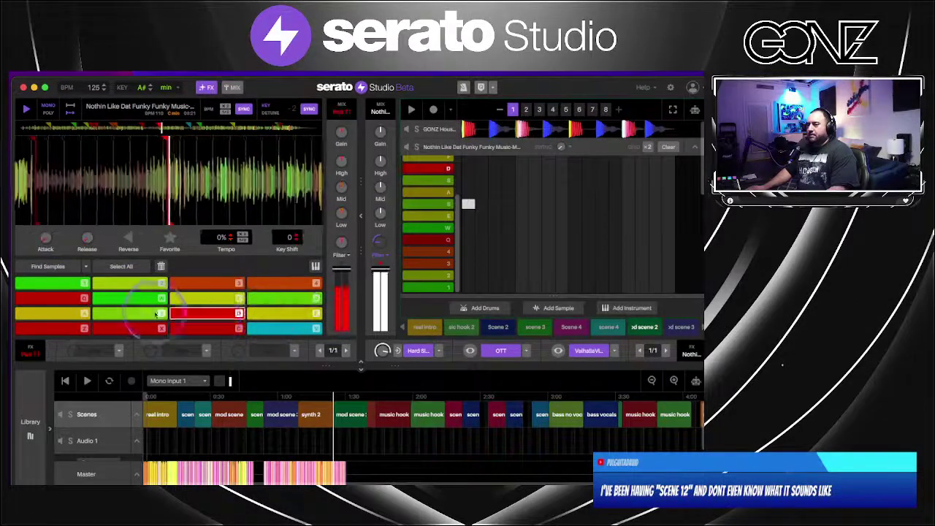
left_click(65, 328)
left_click(188, 328)
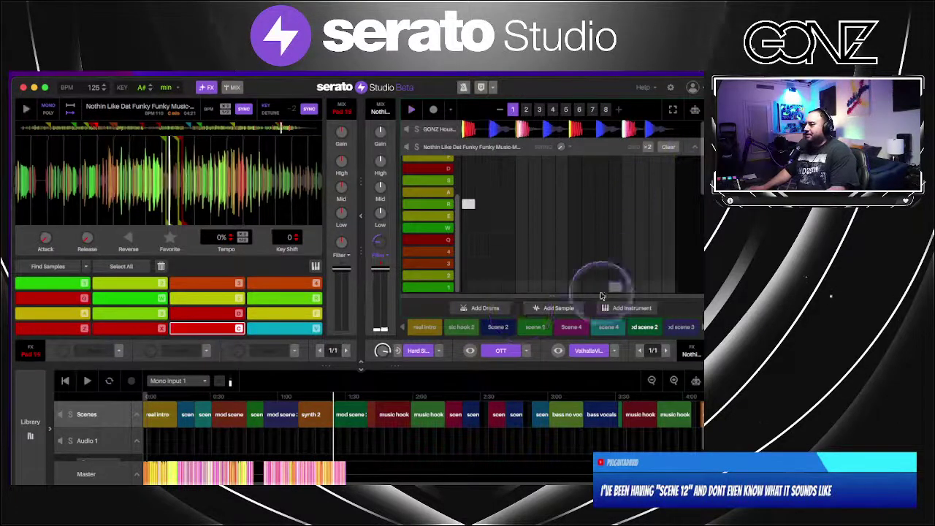
Collapse the Nothin Like Dat track, look through the scene's track list and play mod scene 2
left_click(690, 147)
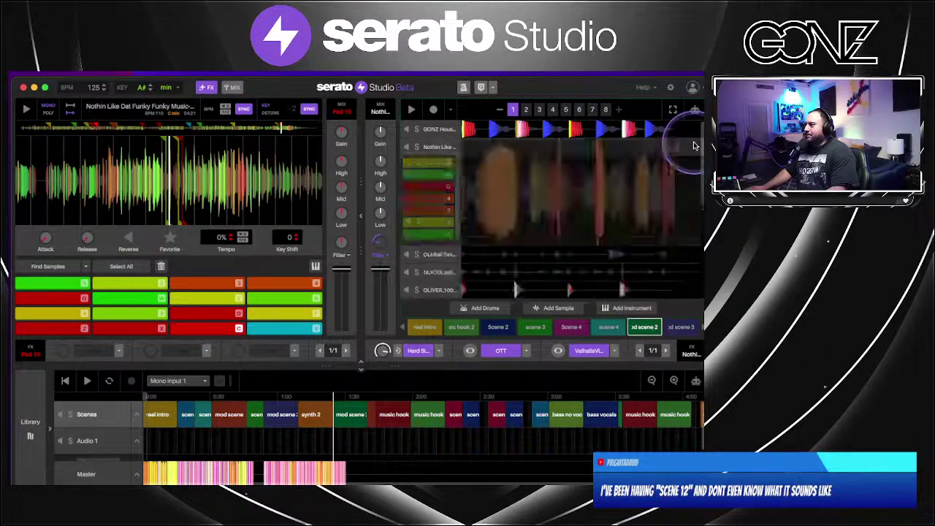
scroll(522, 282, "down", 5)
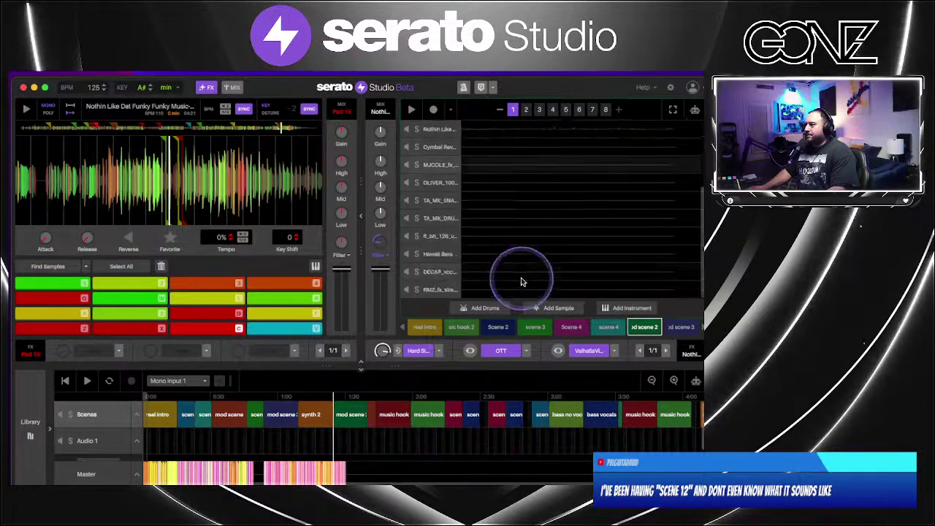
scroll(522, 281, "up", 5)
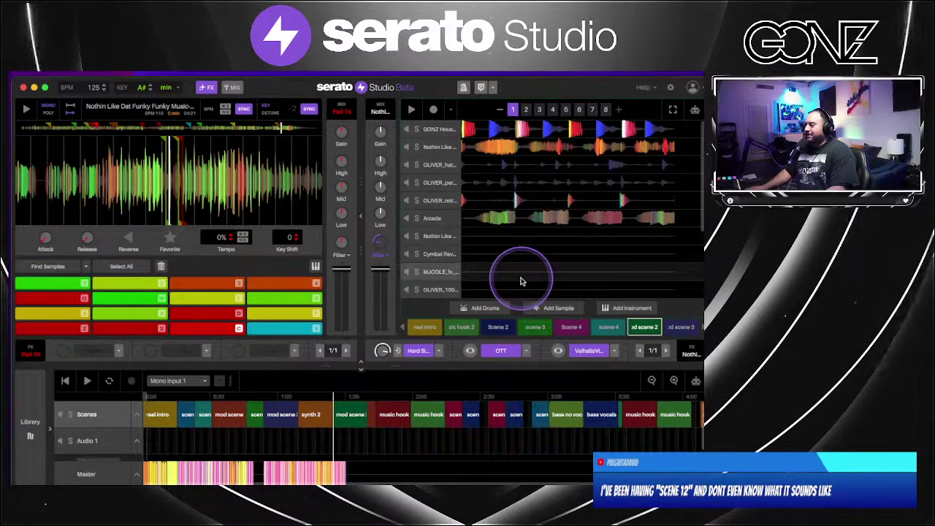
scroll(521, 282, "down", 3)
key("space")
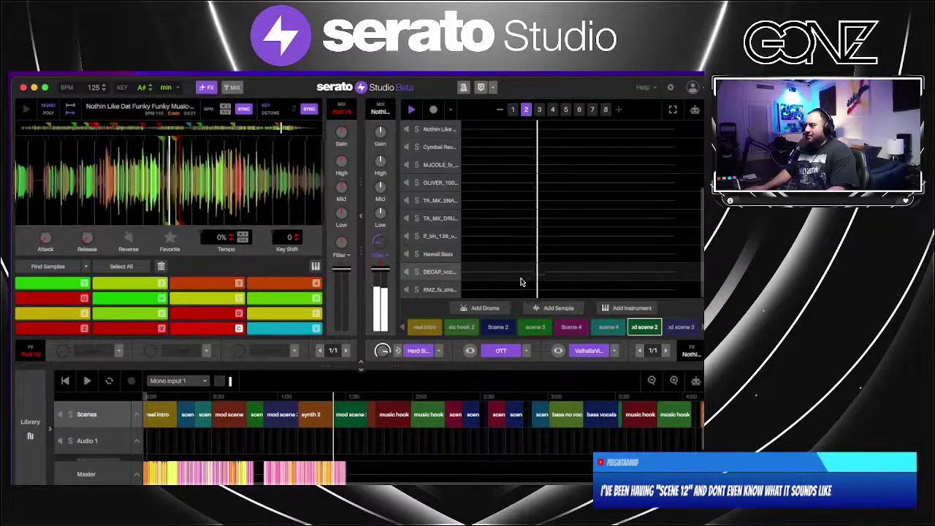
Stop scene playback and open the Arcade instrument track to show its notes in bar 3
scroll(522, 282, "up", 3)
left_click(516, 222)
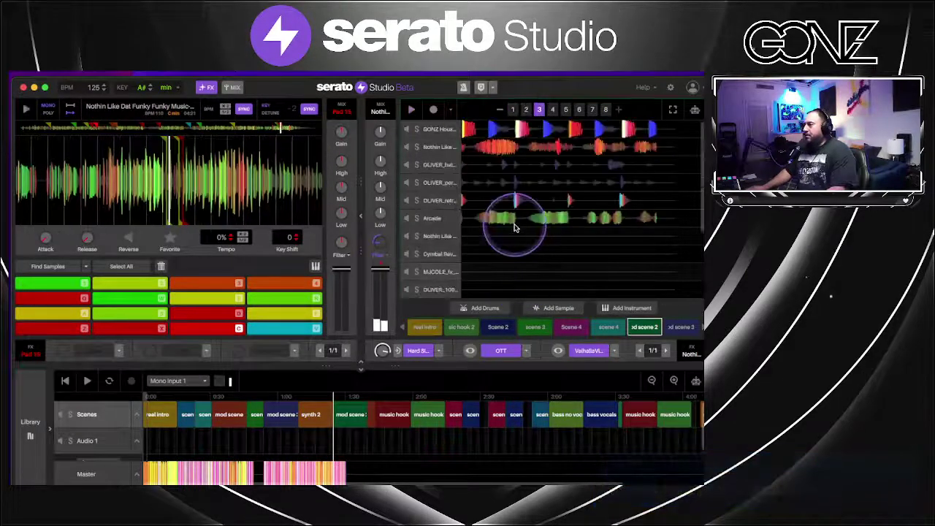
double_click(518, 225)
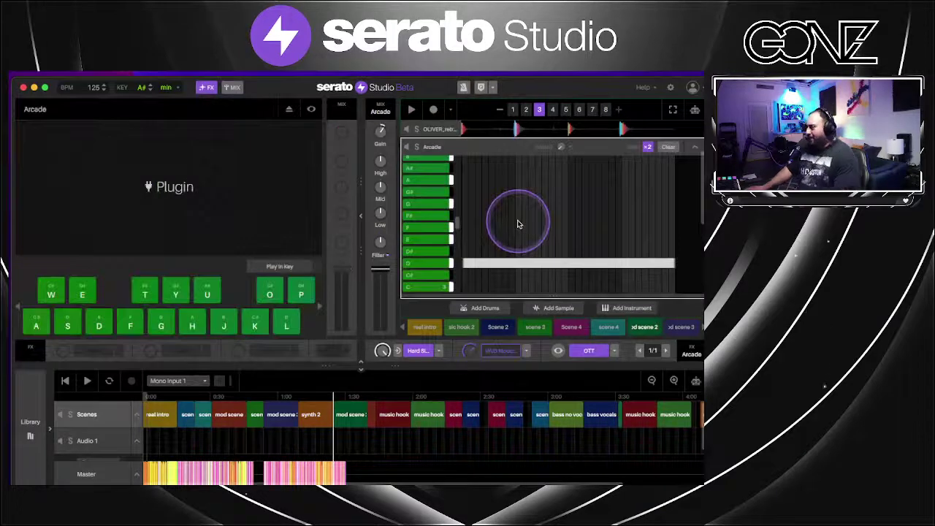
Open the Arcade plugin's interface to show its ARPS instrument and macro sliders, and return to the scene view
left_click(312, 111)
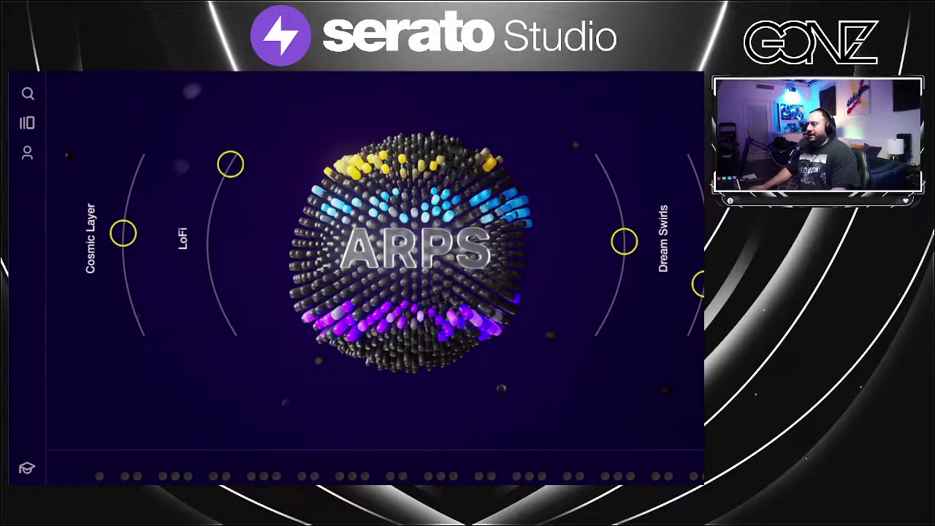
left_click(274, 371)
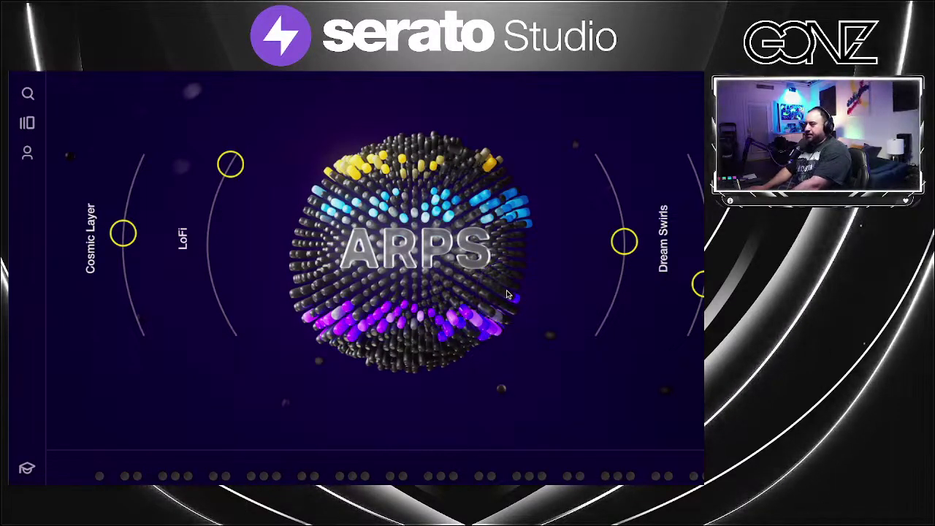
left_click(165, 263)
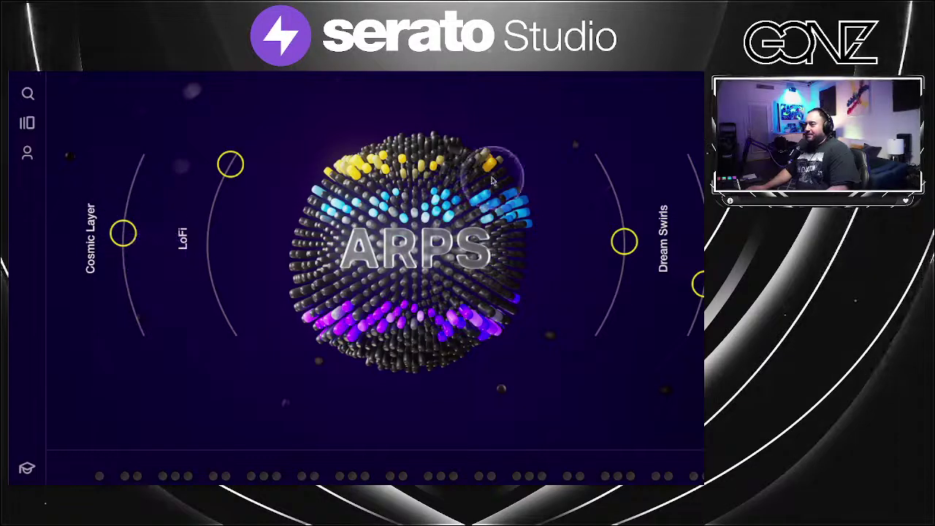
left_click(602, 220)
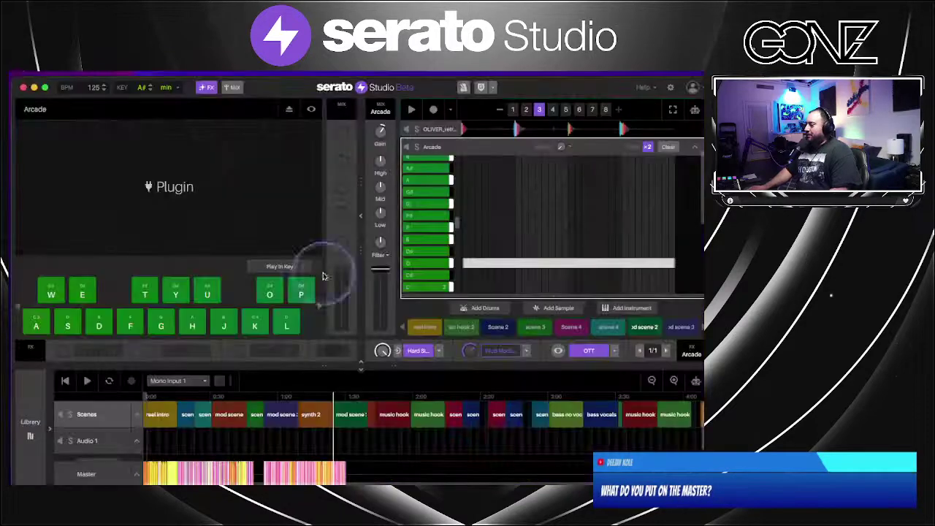
Open the Master track to review its Brightener EQ, Master Compressor and Limiter effects, and return to the scenes
left_click(70, 475)
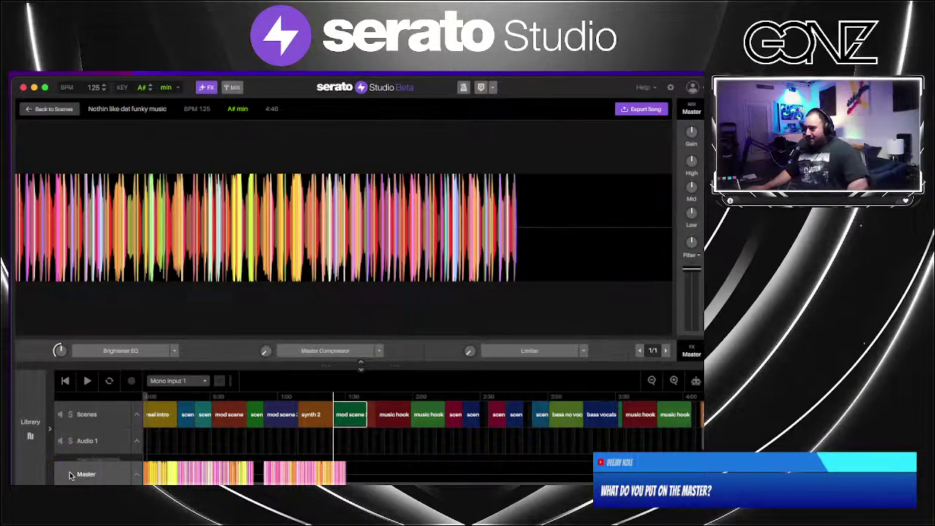
left_click(55, 108)
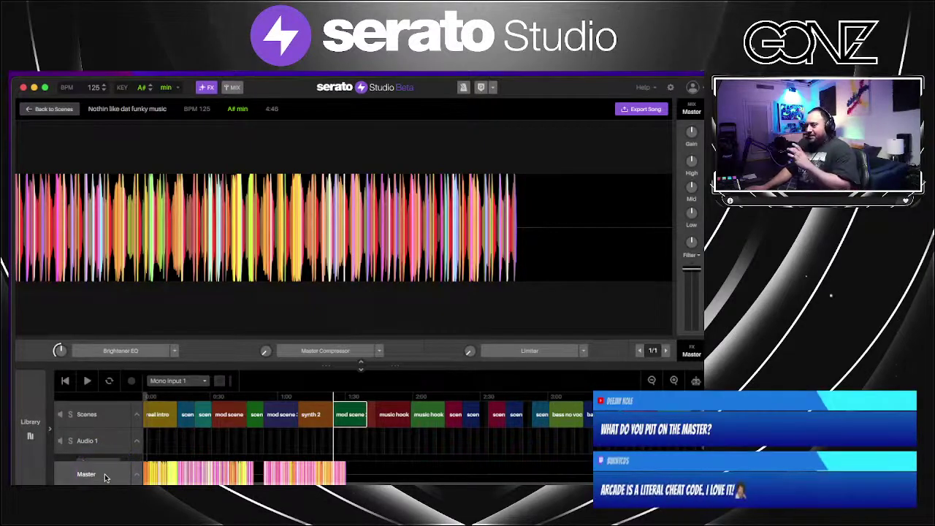
left_click(104, 260)
left_click(60, 108)
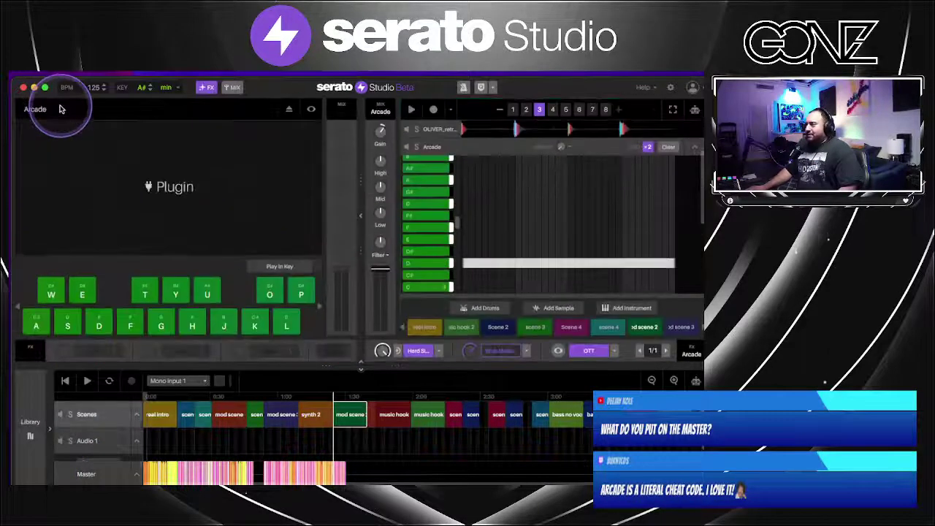
left_click(370, 271)
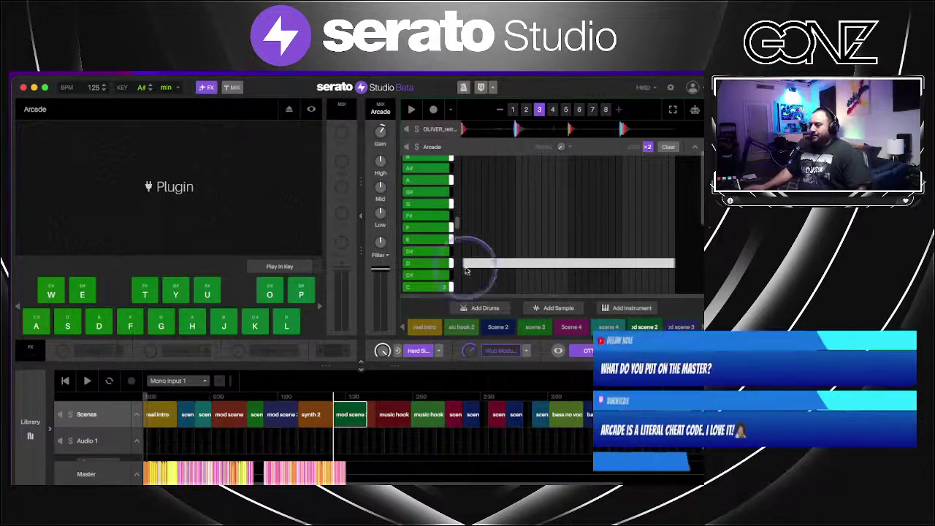
left_click(87, 476)
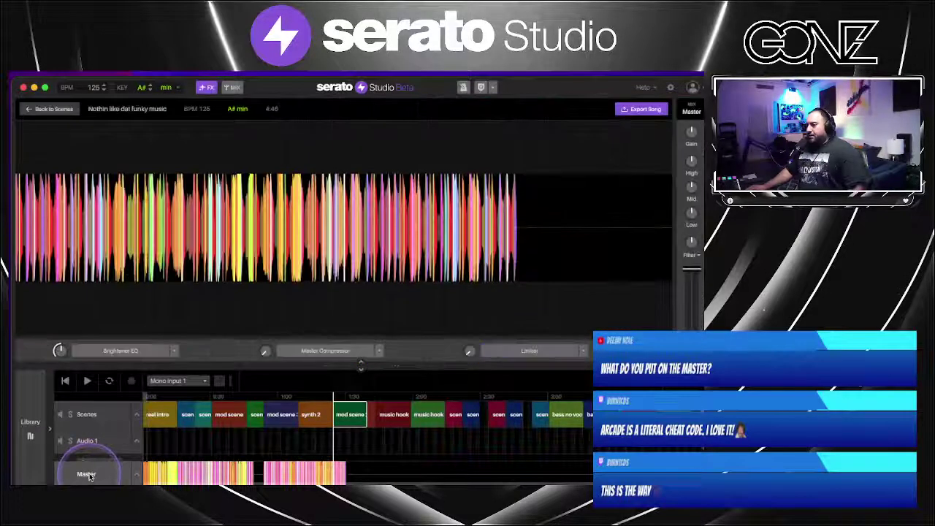
left_click(578, 351)
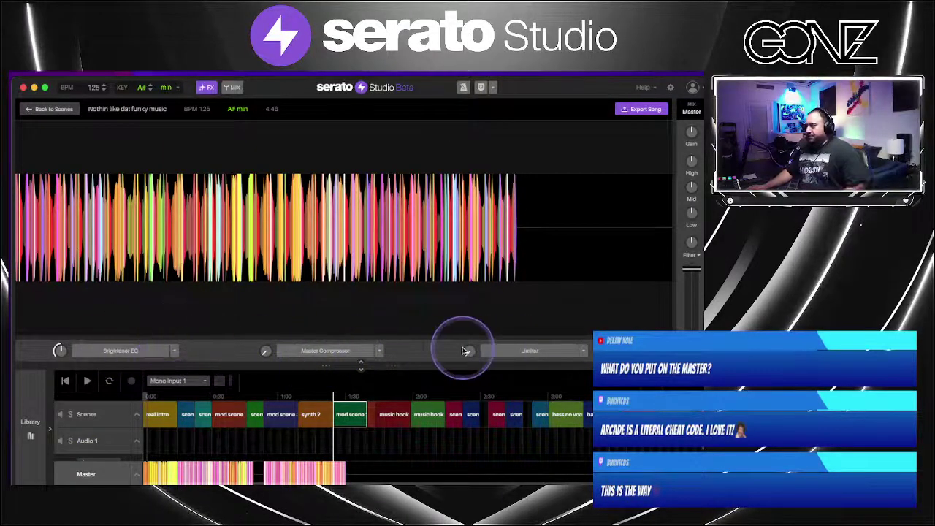
left_click(32, 108)
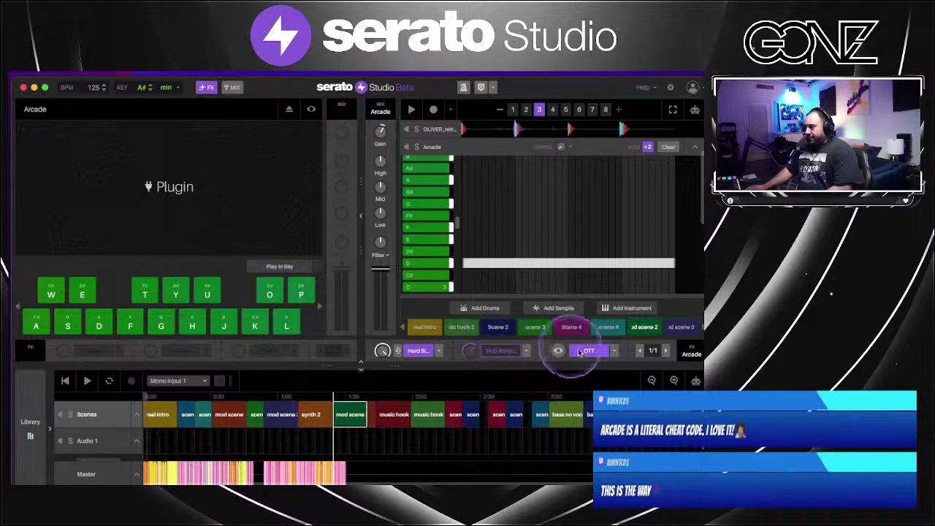
Browse the EQ presets in the Arcade track's second effect slot to show Wub Modulated LPF
left_click(527, 351)
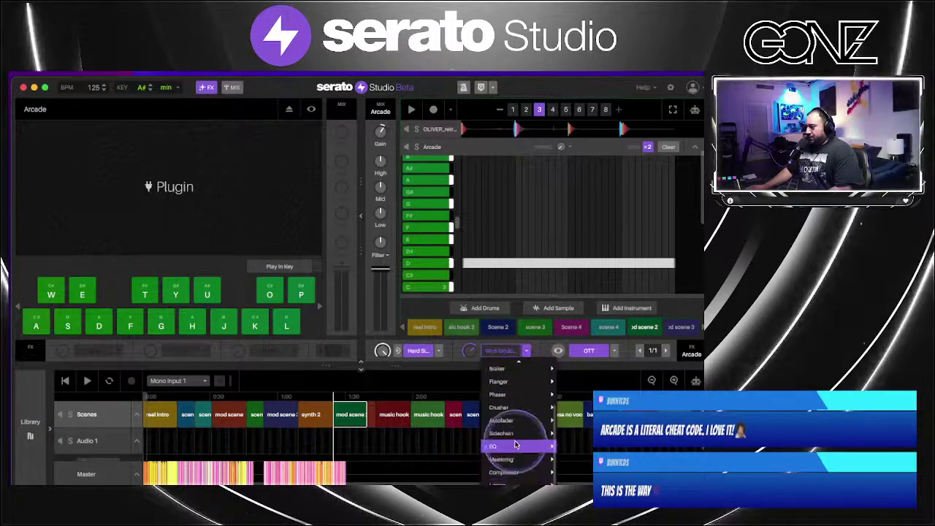
mouse_move(517, 445)
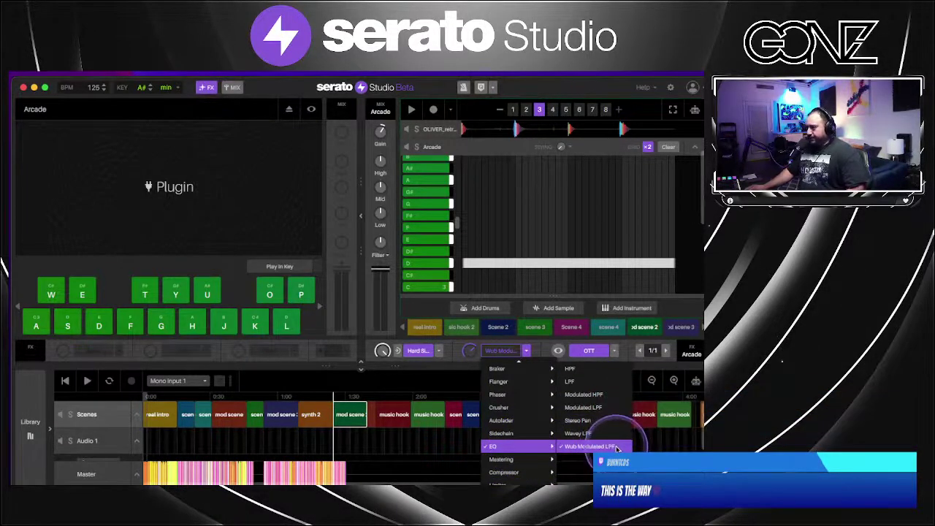
left_click(502, 352)
left_click(499, 354)
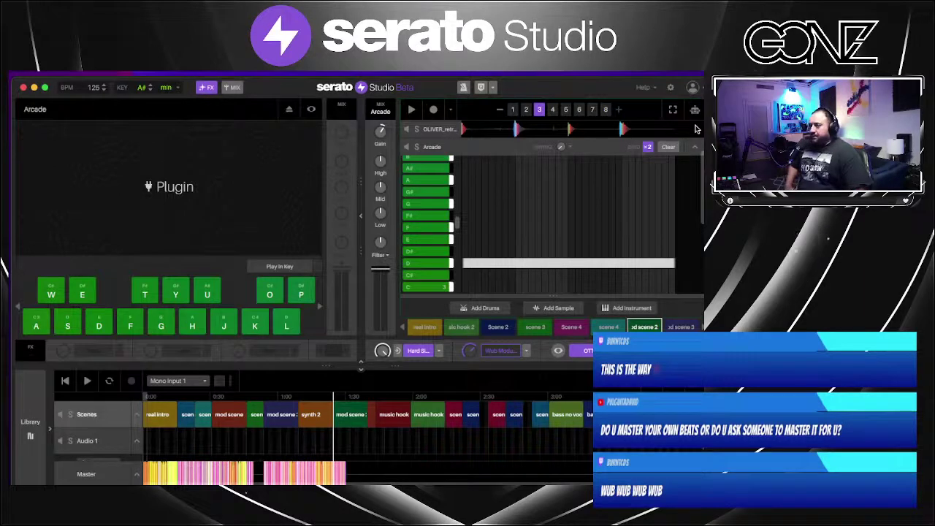
Show the Arcade track's FX 2 Depth and FX 2 On automation, and play the scene from bar 1
left_click(694, 110)
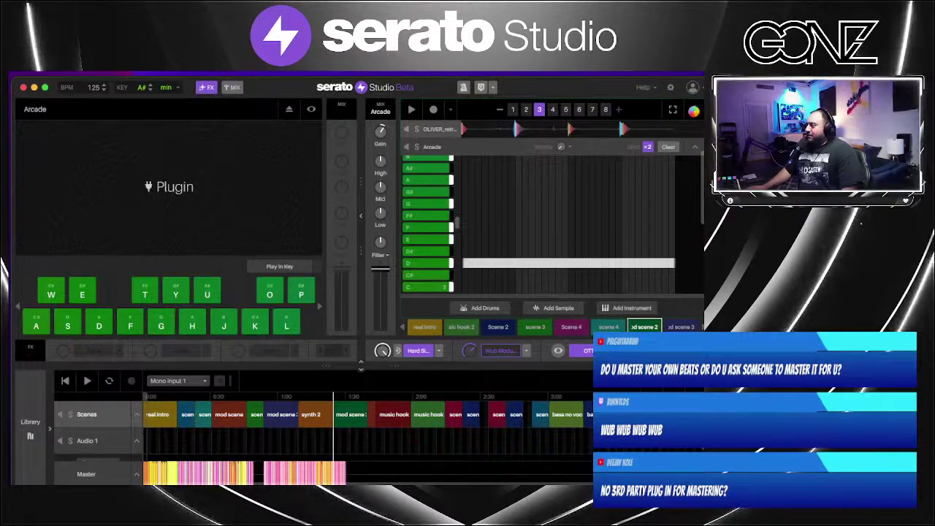
left_click(695, 111)
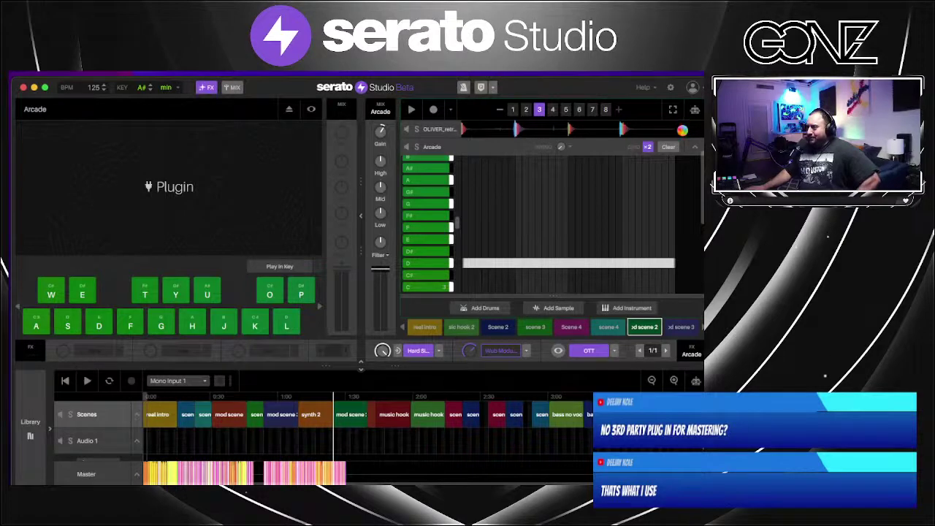
left_click(695, 110)
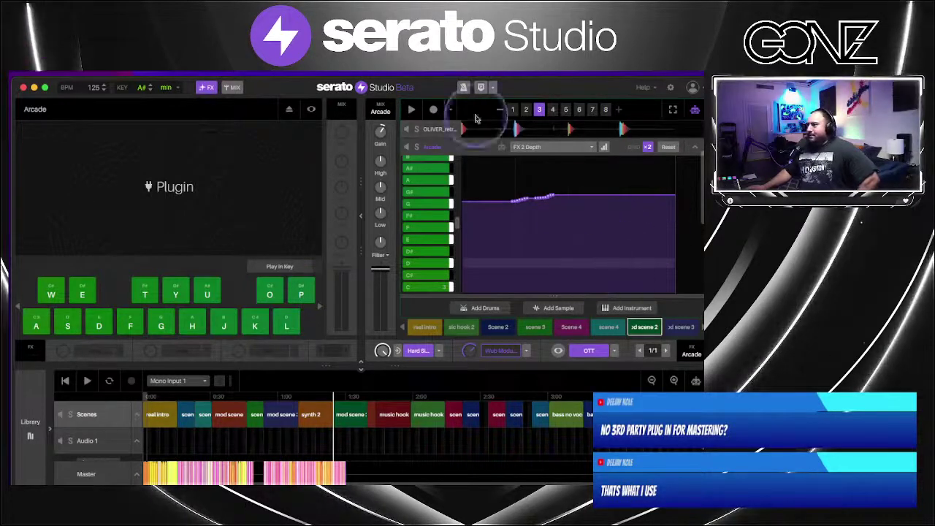
left_click(501, 351)
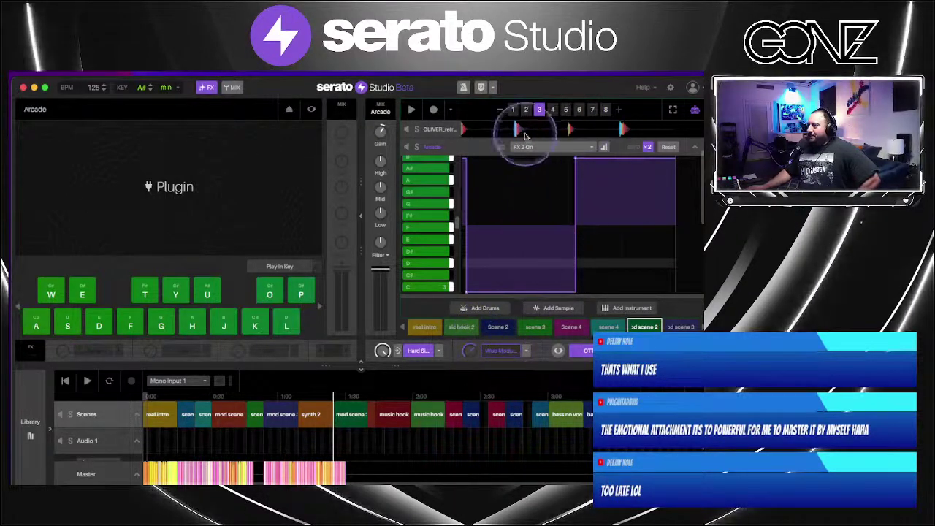
left_click(512, 110)
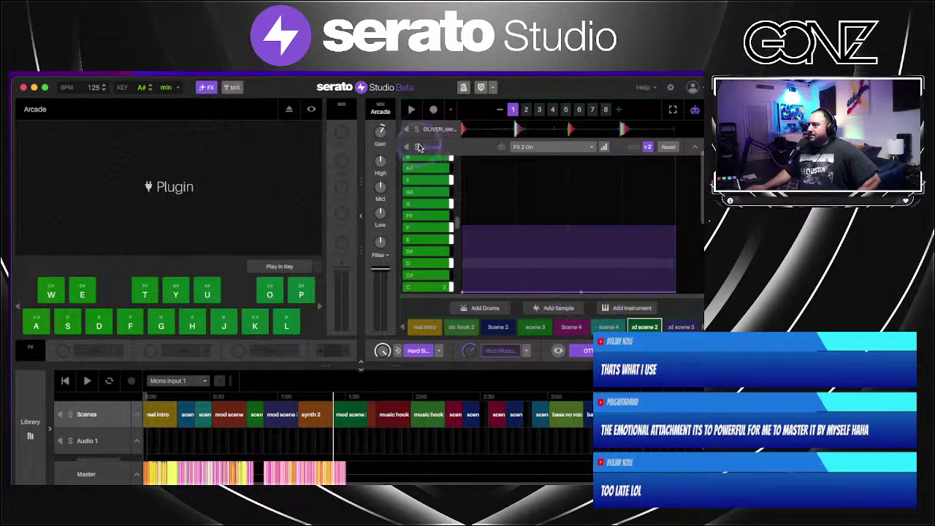
left_click(411, 111)
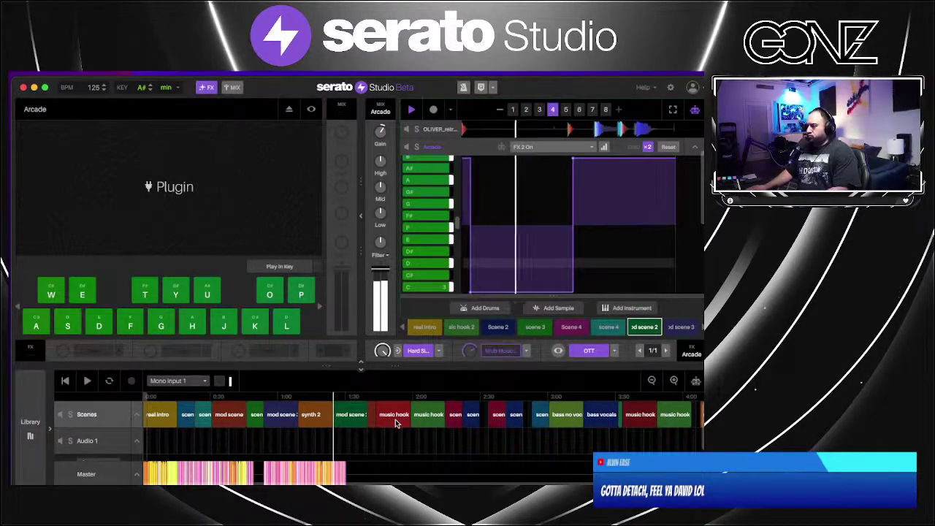
Collapse the Arcade track and play the song from the first music hook scene after mod scene 2, following the scenes along the timeline
left_click(395, 419)
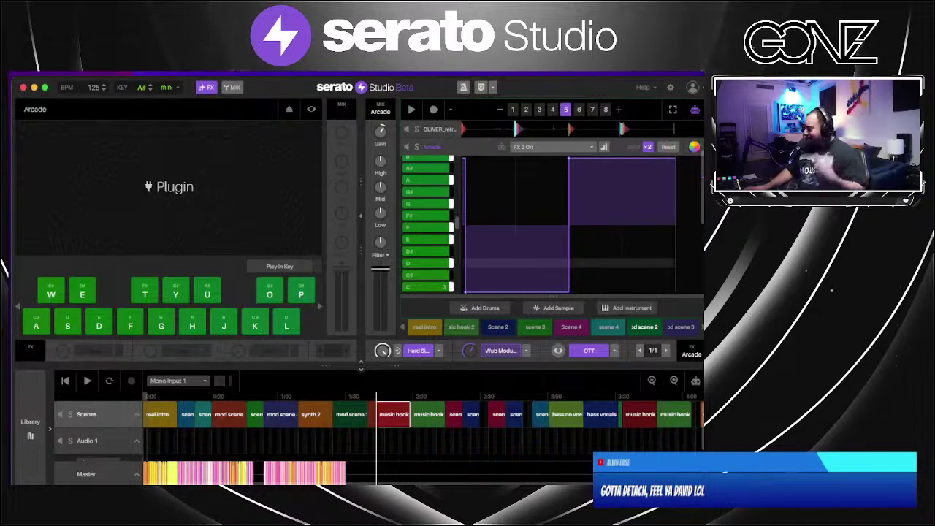
left_click(694, 147)
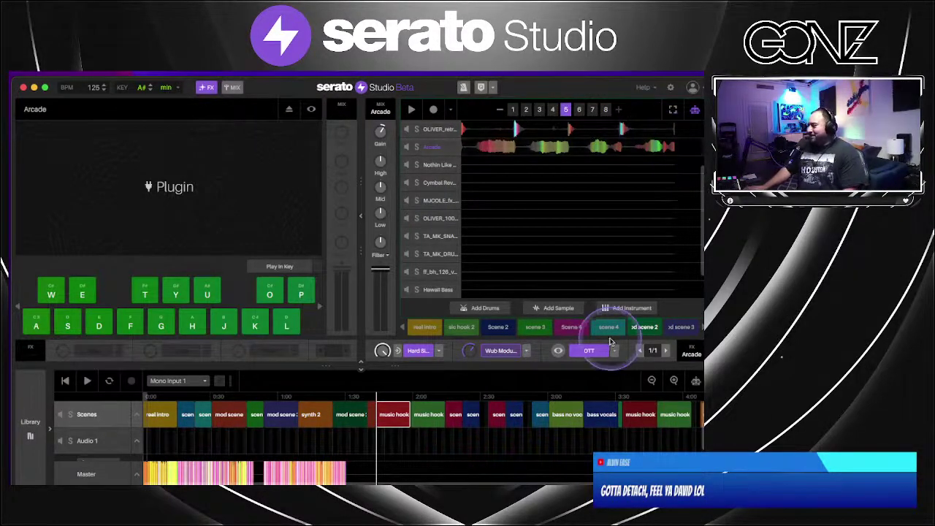
left_click(406, 439)
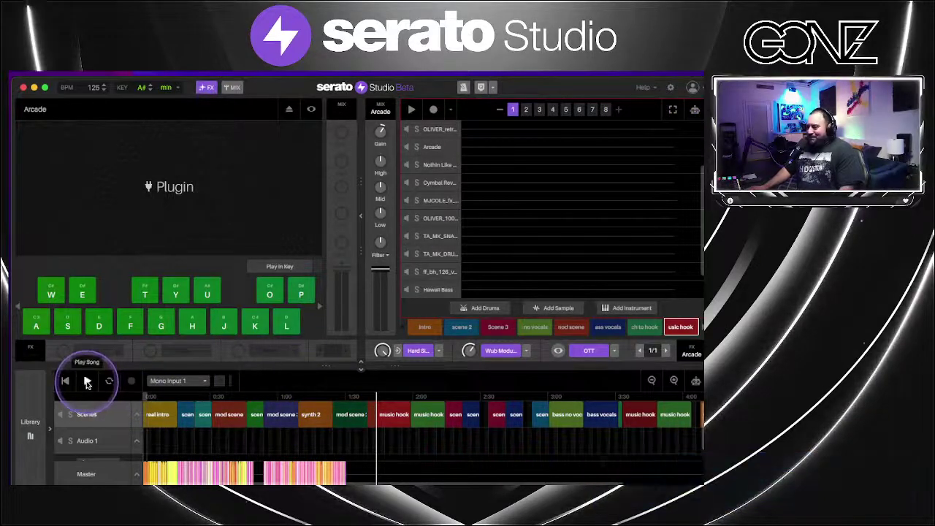
left_click(87, 383)
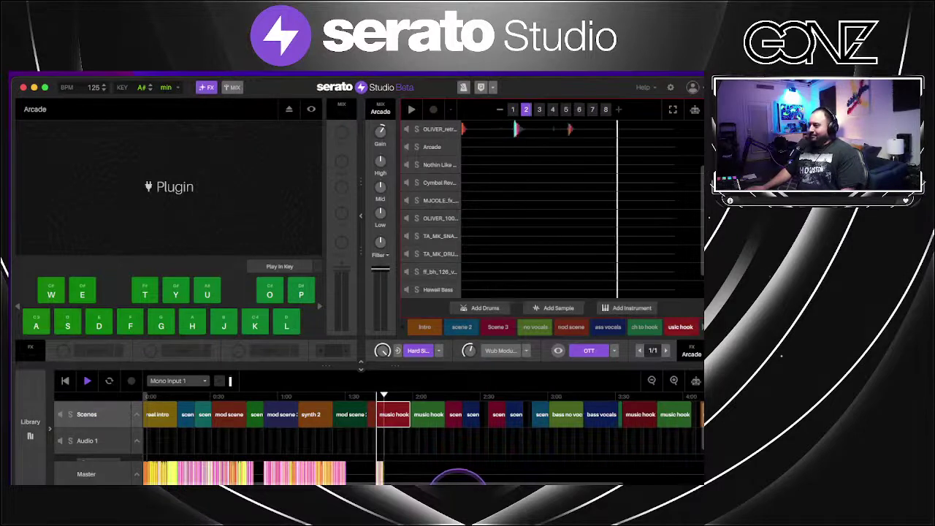
scroll(555, 269, "up", 3)
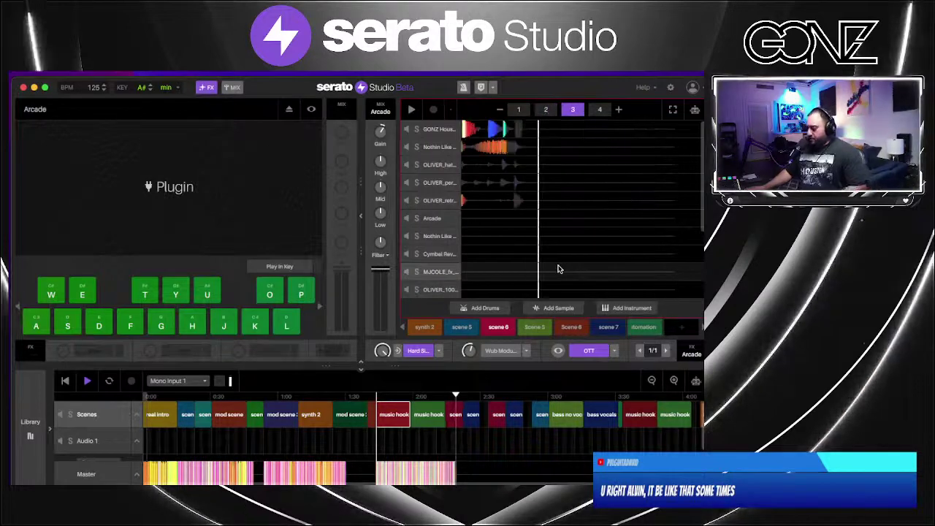
left_click(537, 327)
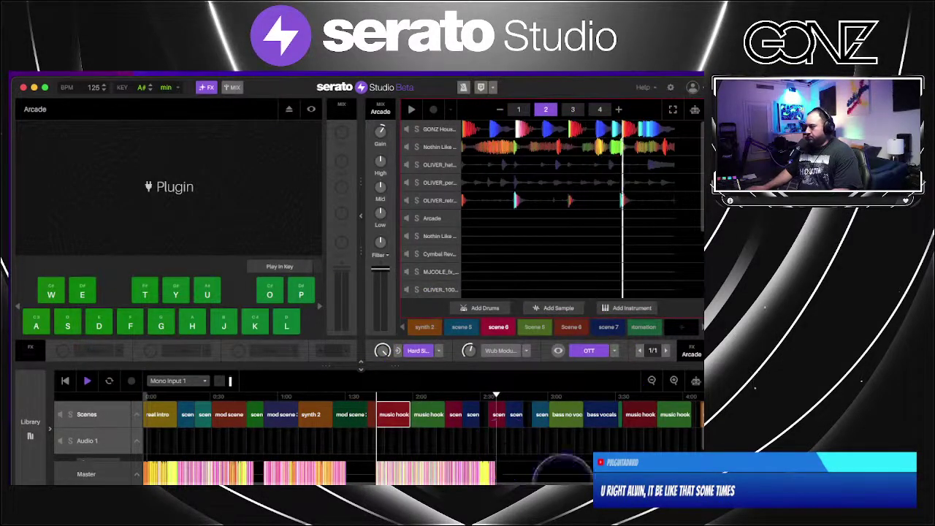
left_click_drag(604, 481, 667, 482)
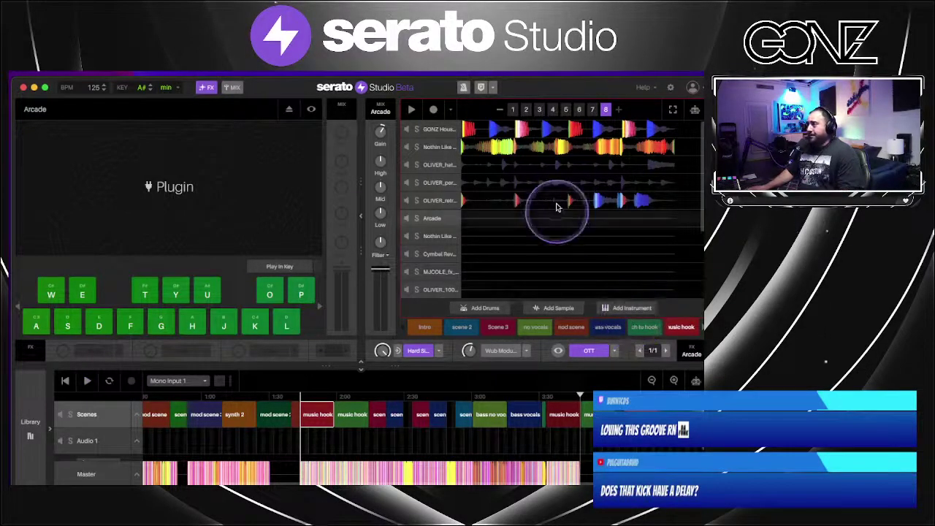
Expand the GONZ House drum track's step grid in bar 8 and look through the tracks below it
left_click(529, 134)
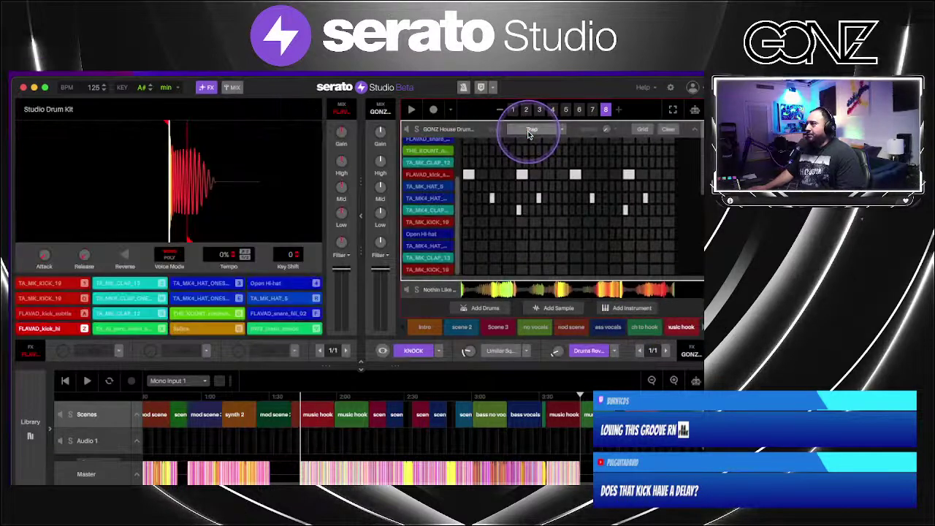
scroll(455, 279, "down", 5)
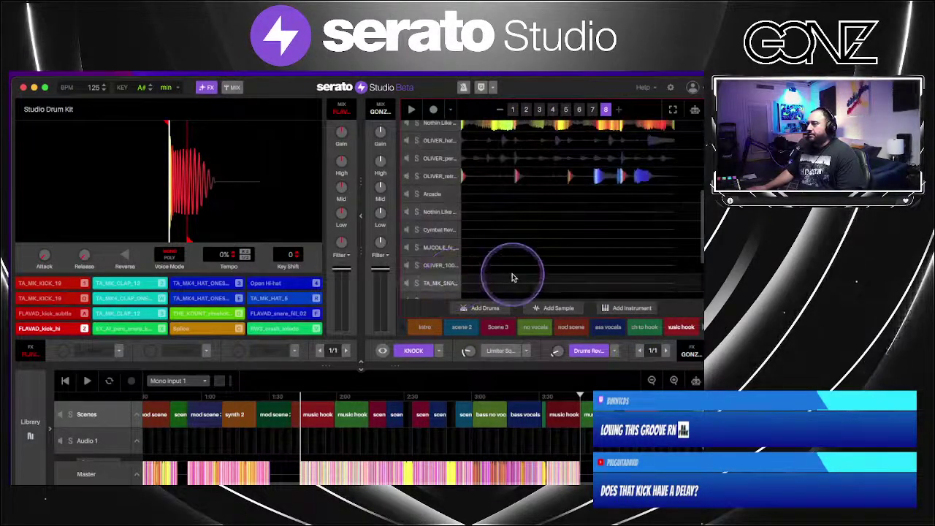
scroll(504, 274, "up", 5)
scroll(511, 276, "down", 3)
scroll(512, 277, "up", 1)
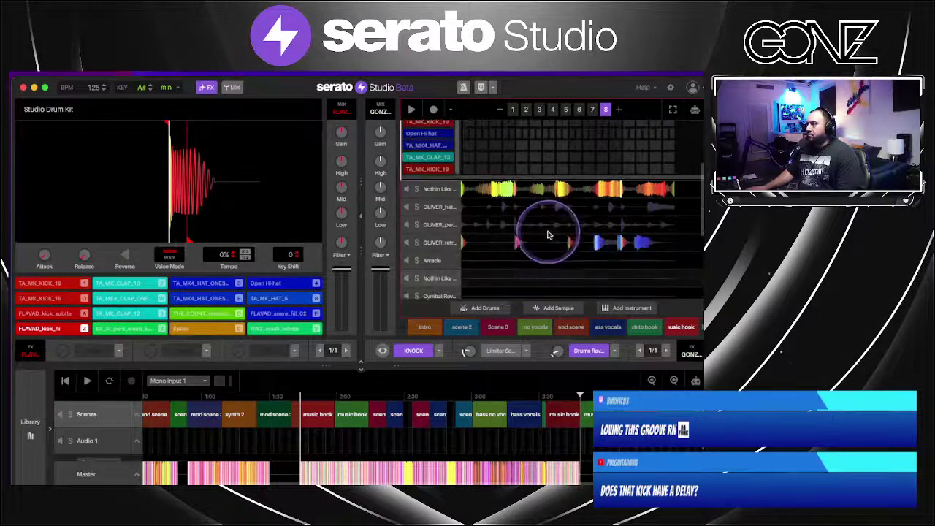
Expand the OLIVER_retro_drum_loop track, audition its first sample pad and collapse the track
left_click(505, 247)
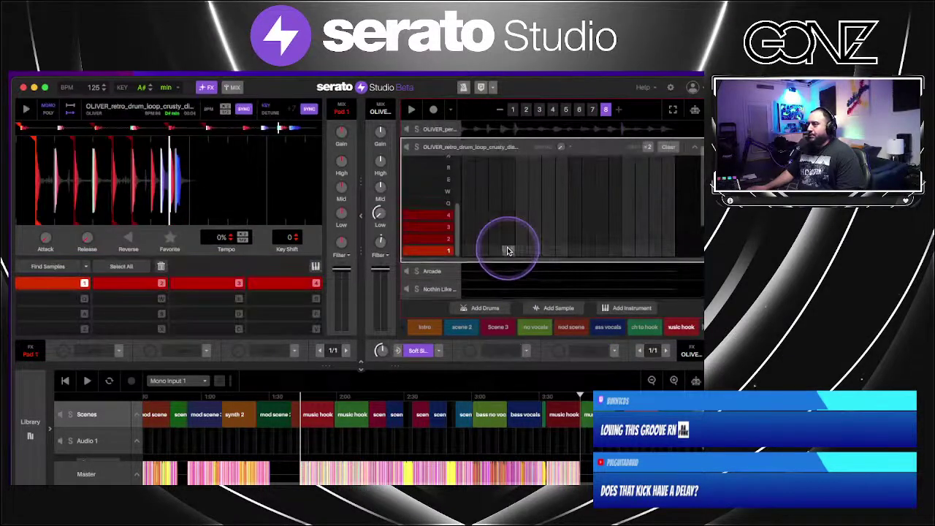
left_click(646, 172)
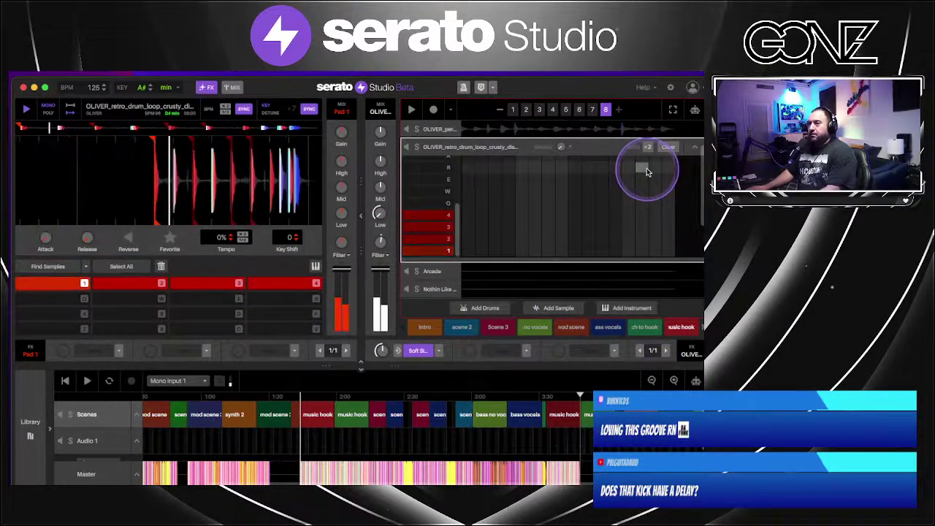
left_click(427, 281)
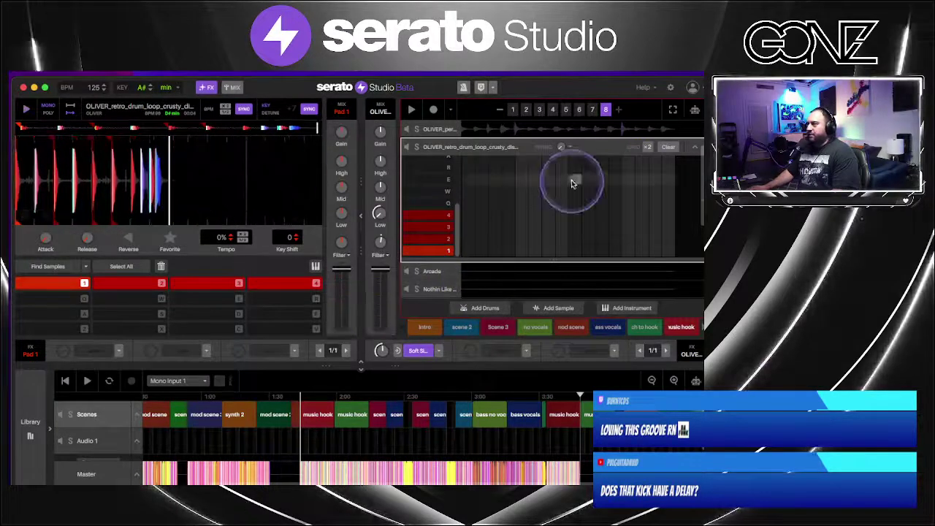
left_click(693, 150)
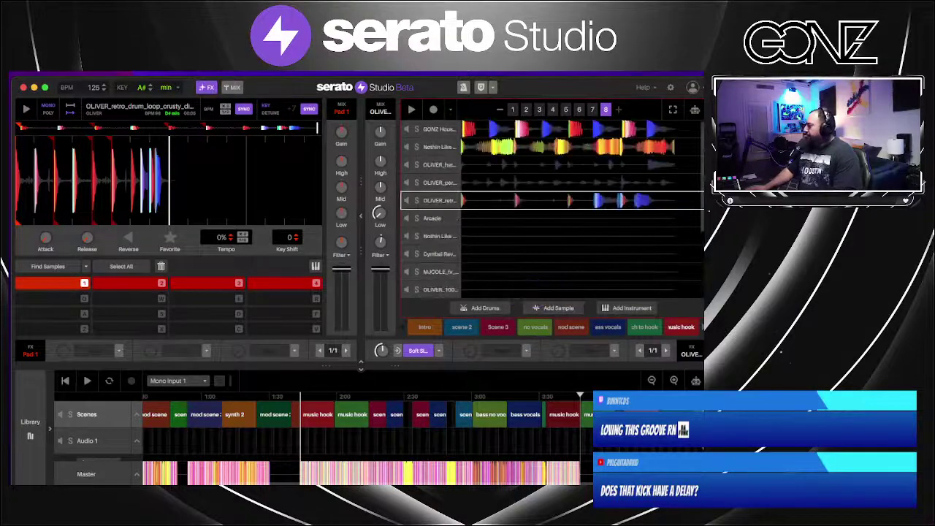
left_click(694, 484)
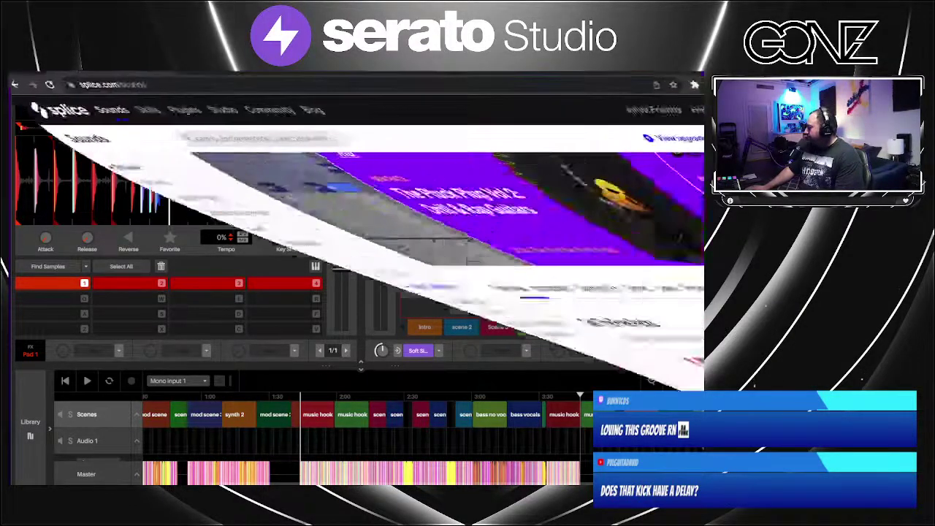
key("alt+Tab")
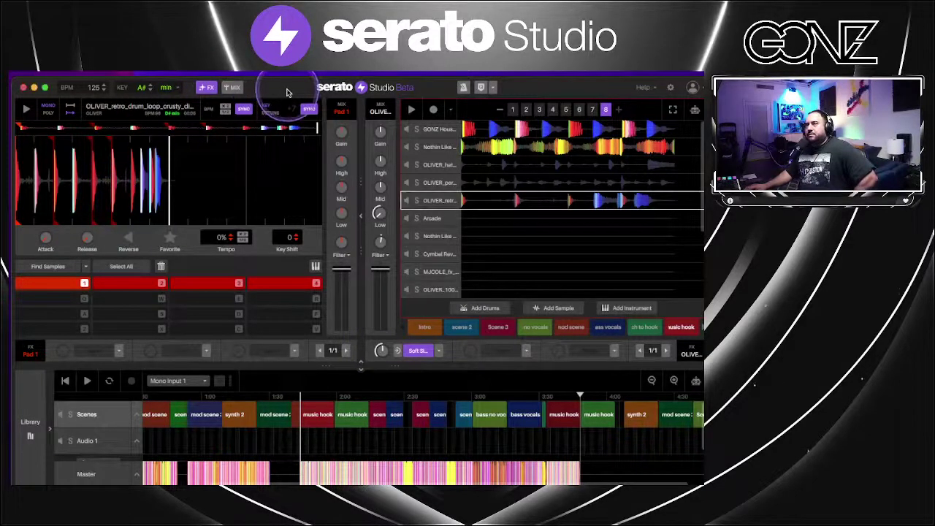
Open the recent song "rasta root week 3" in place of the current one and return to its scenes view
left_click(10, 71)
mouse_move(37, 75)
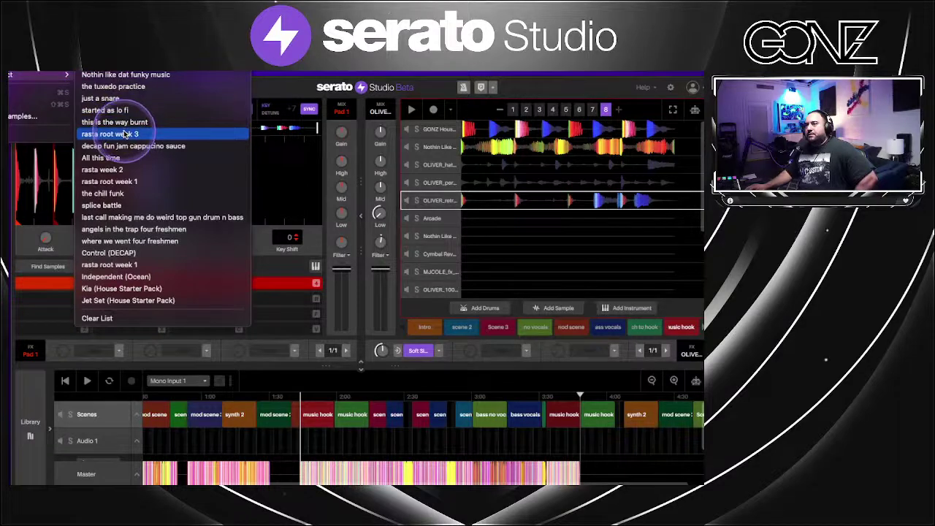
left_click(126, 134)
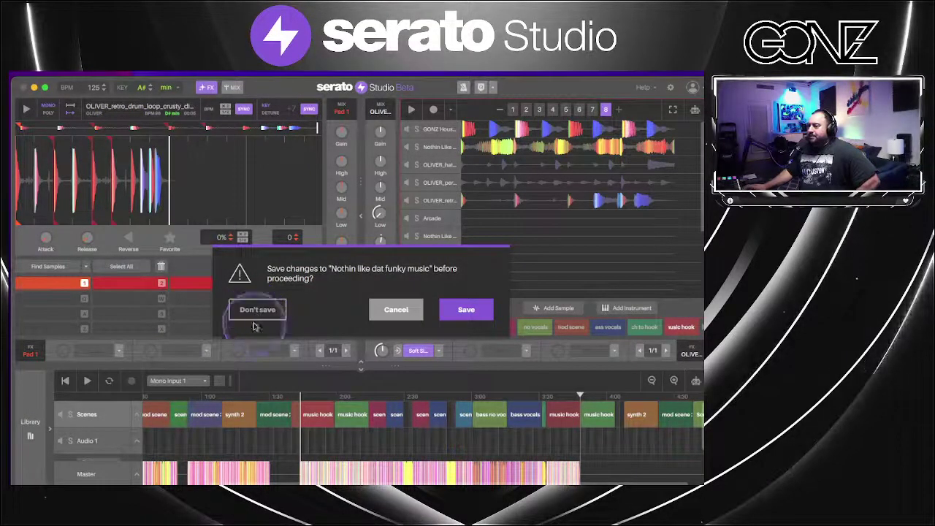
left_click(475, 415)
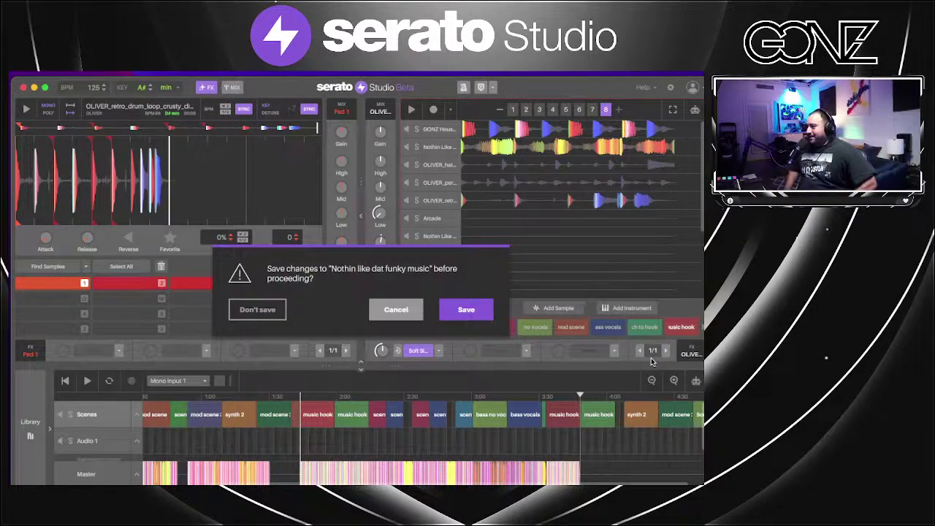
key("Return")
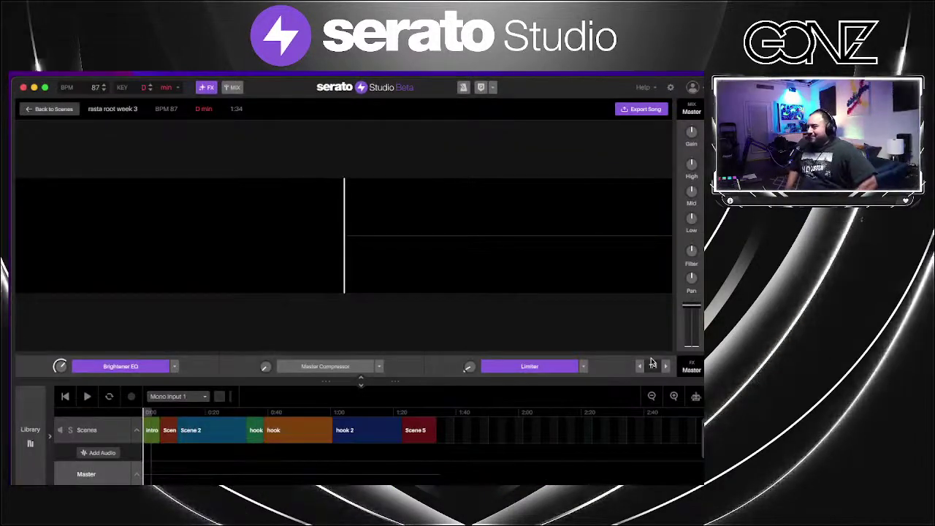
left_click(45, 109)
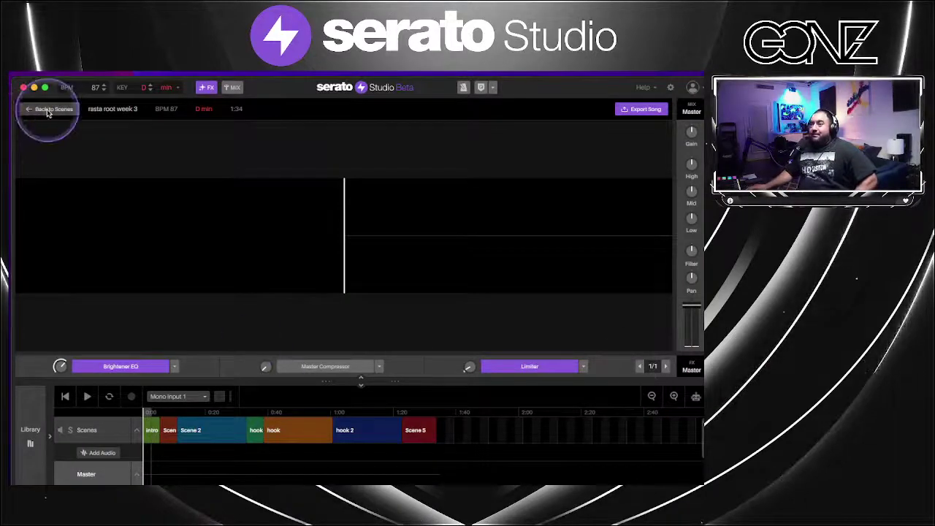
left_click(166, 125)
left_click(694, 143)
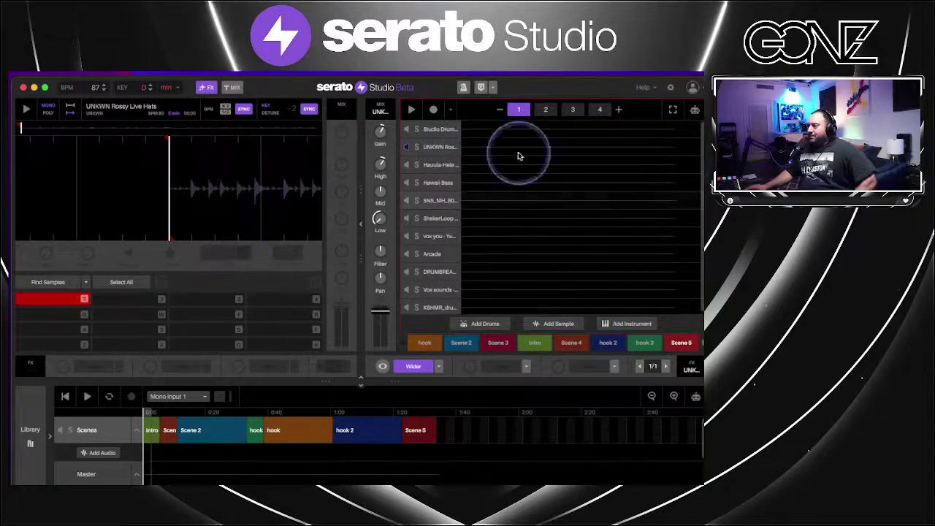
Switch to Discord, open the Serato server's seratos-kitchen channel and go back through the messages to the Hele Mai sample of the week post
key("super+Tab")
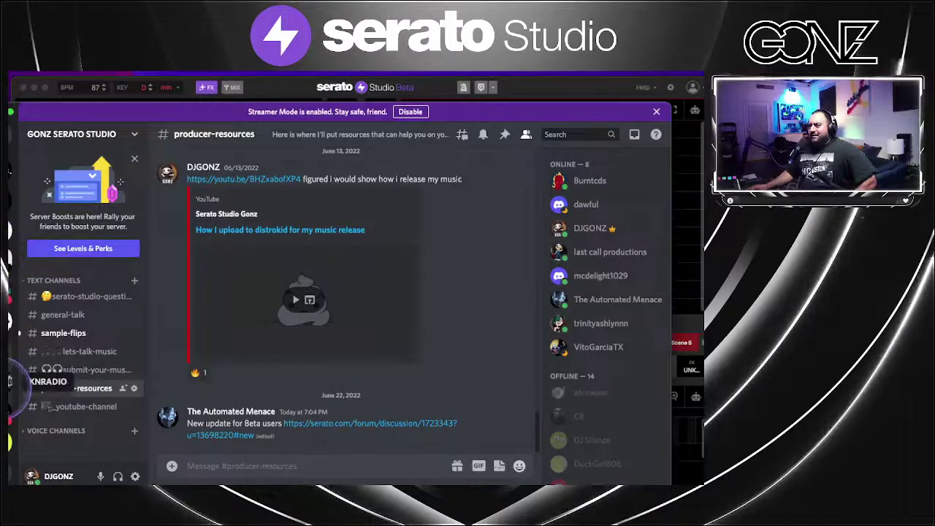
left_click(6, 417)
scroll(451, 392, "down", 3)
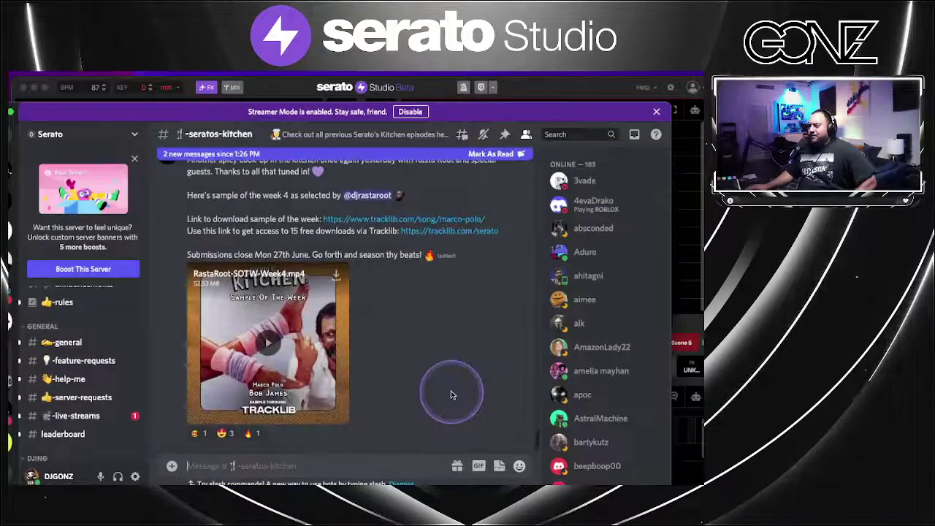
scroll(451, 395, "up", 15)
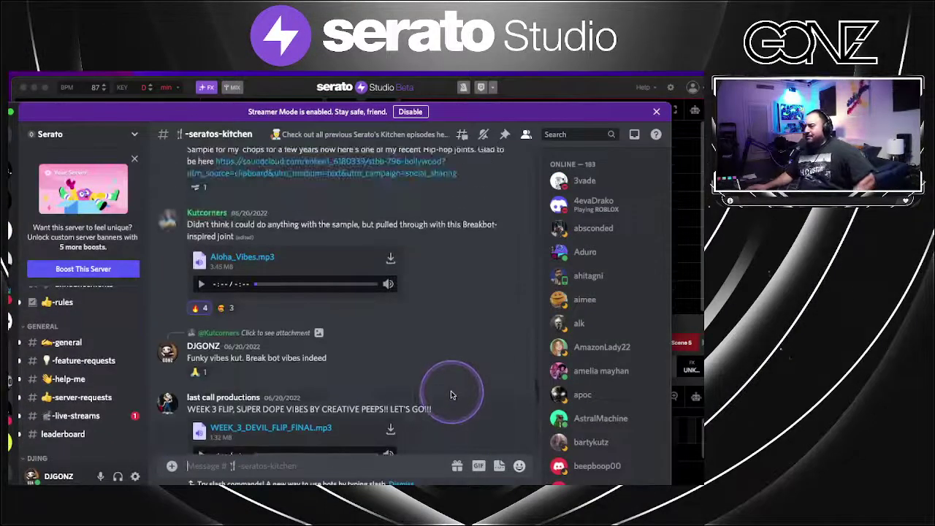
scroll(450, 395, "up", 10)
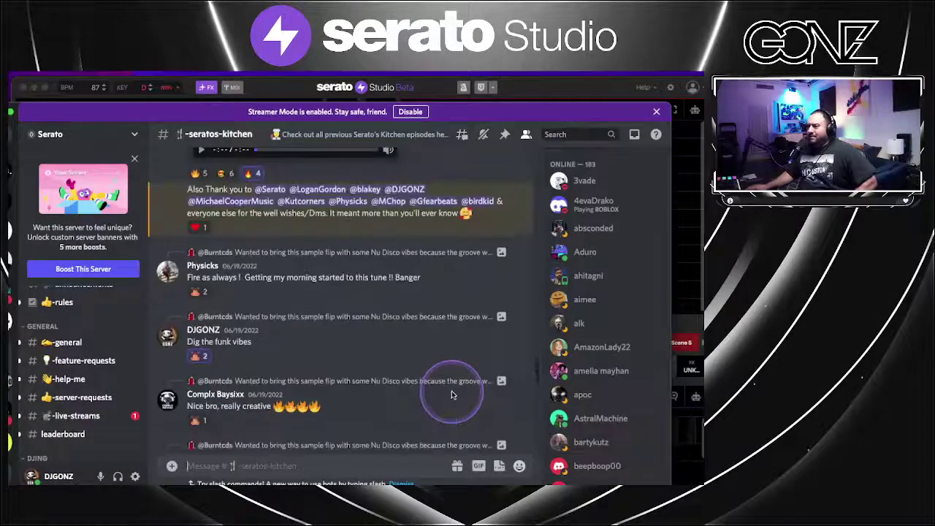
scroll(452, 395, "up", 10)
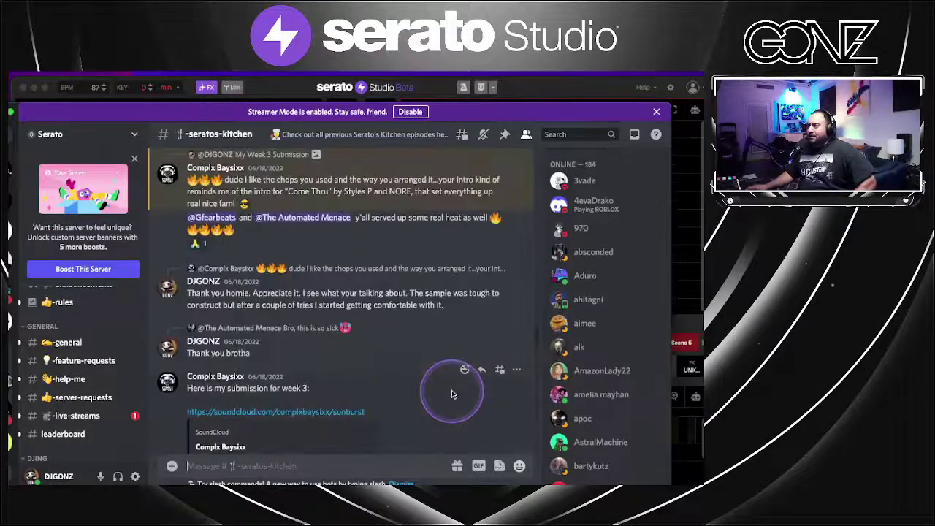
scroll(451, 395, "up", 5)
scroll(451, 394, "up", 15)
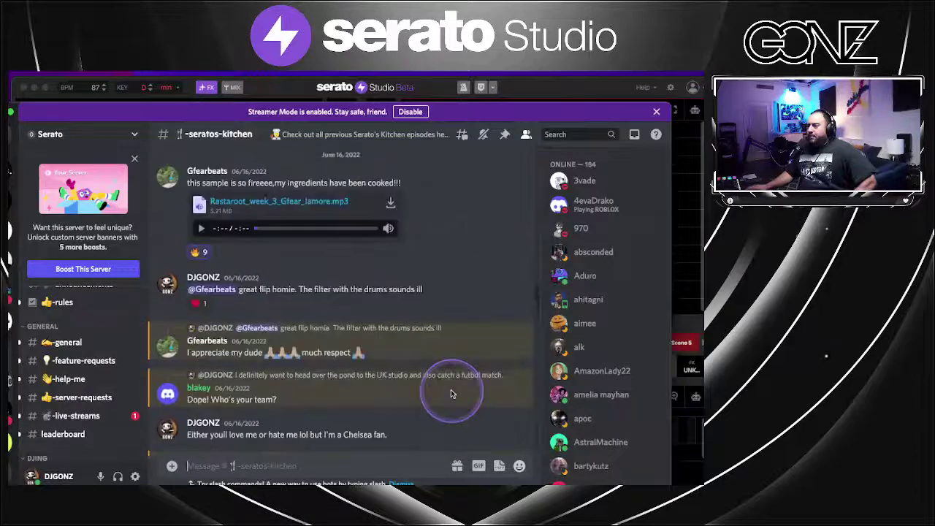
scroll(451, 393, "up", 15)
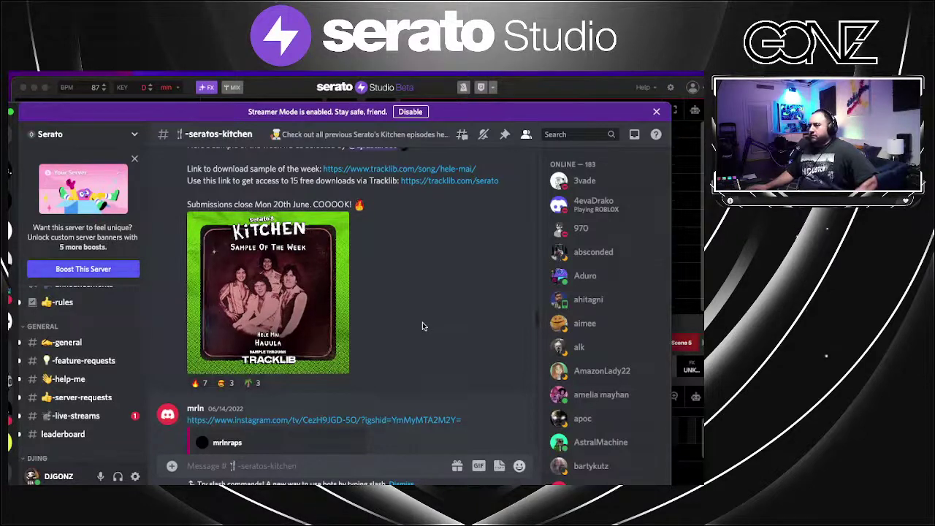
Listen to the RastaRoot-SOTW-Week3.mp4 video in the Hele Mai post and pause it
left_click(348, 323)
left_click(488, 332)
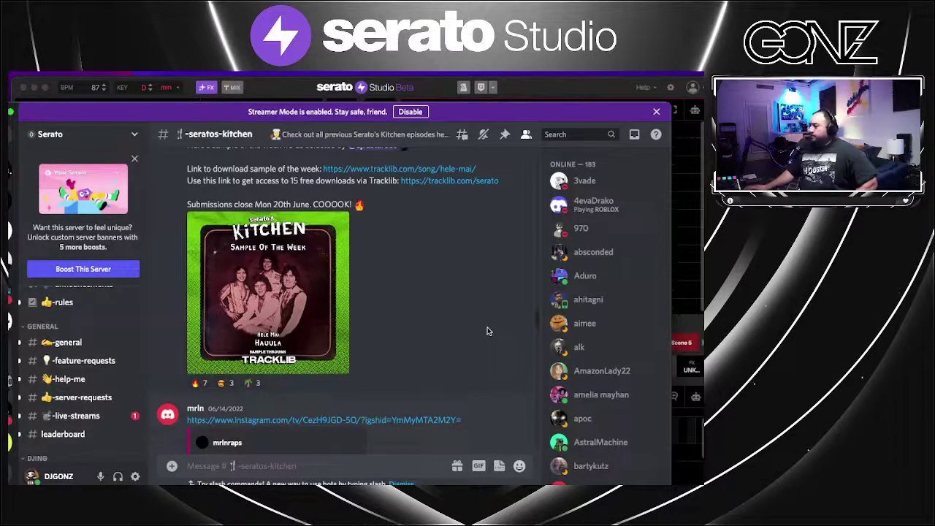
left_click(391, 303)
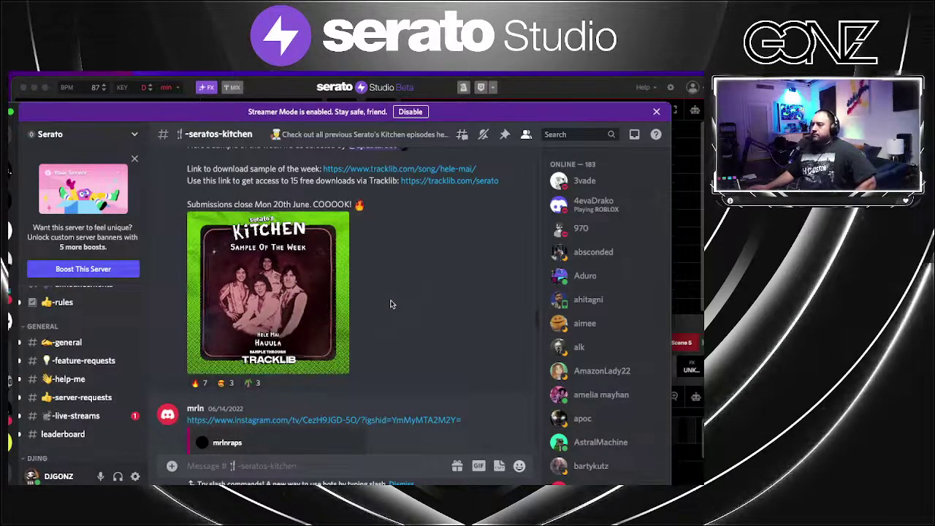
left_click(391, 304)
left_click(196, 366)
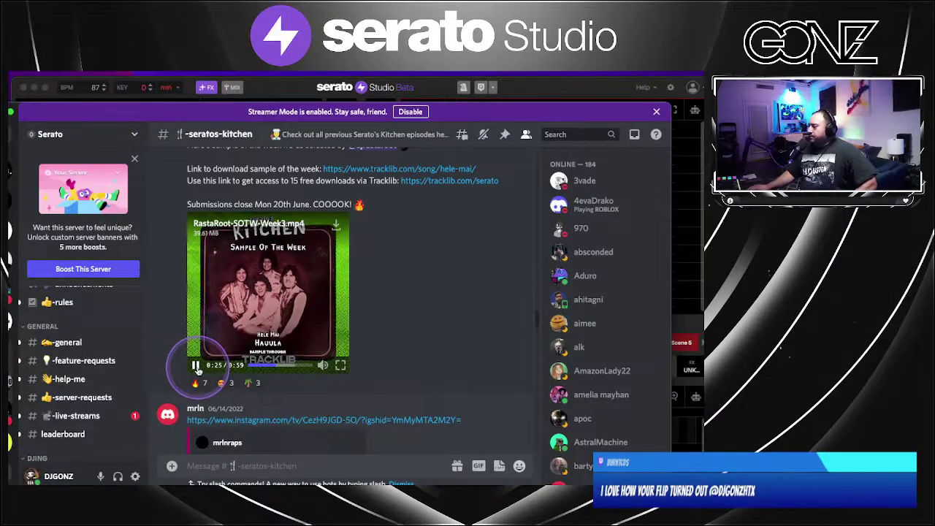
Go through the newer seratos-kitchen messages down to the post announcing sample of the week 4
scroll(501, 328, "down", 5)
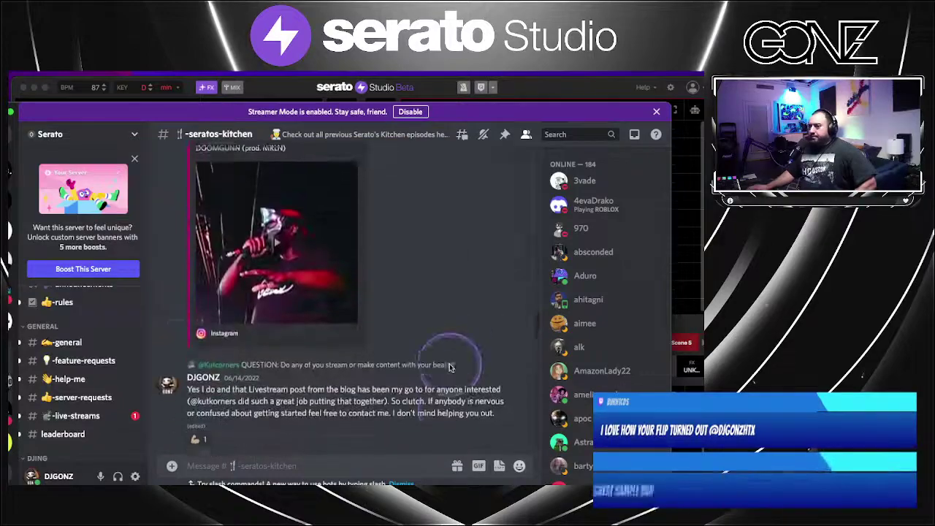
scroll(450, 367, "down", 15)
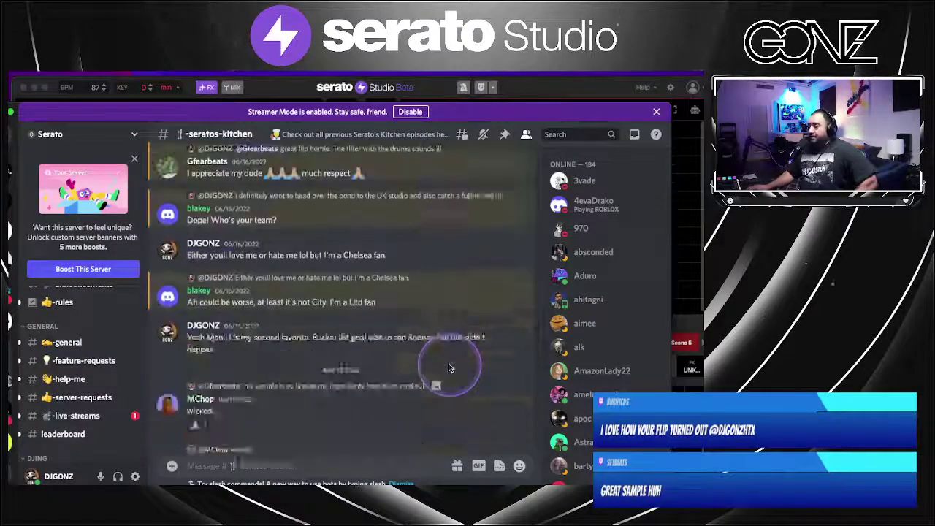
scroll(450, 368, "down", 20)
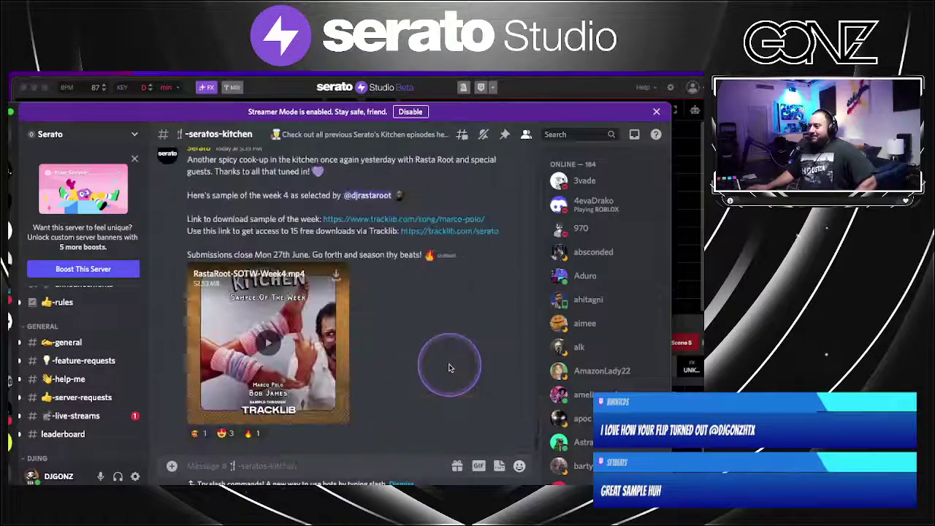
scroll(449, 367, "up", 2)
scroll(450, 368, "down", 3)
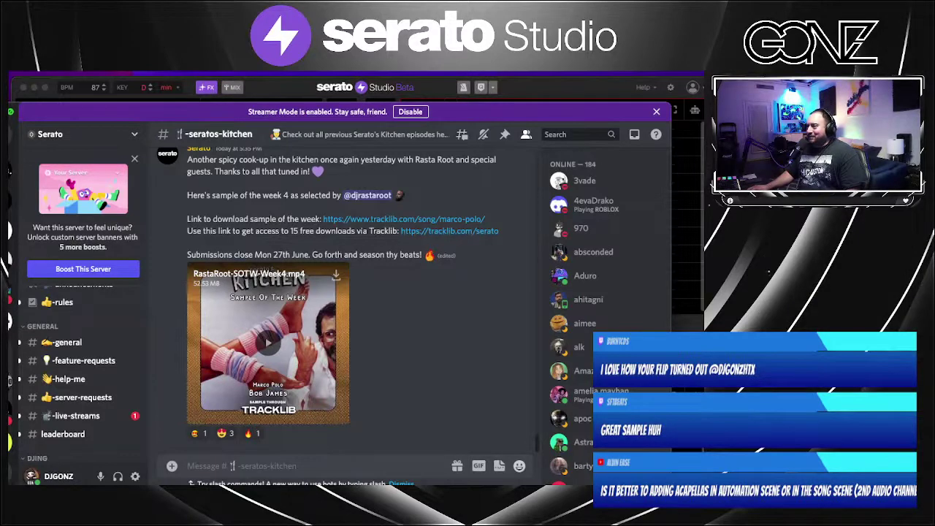
Switch back to Serato Studio, select the intro scene on the timeline and play the song from its start
key("super+Tab")
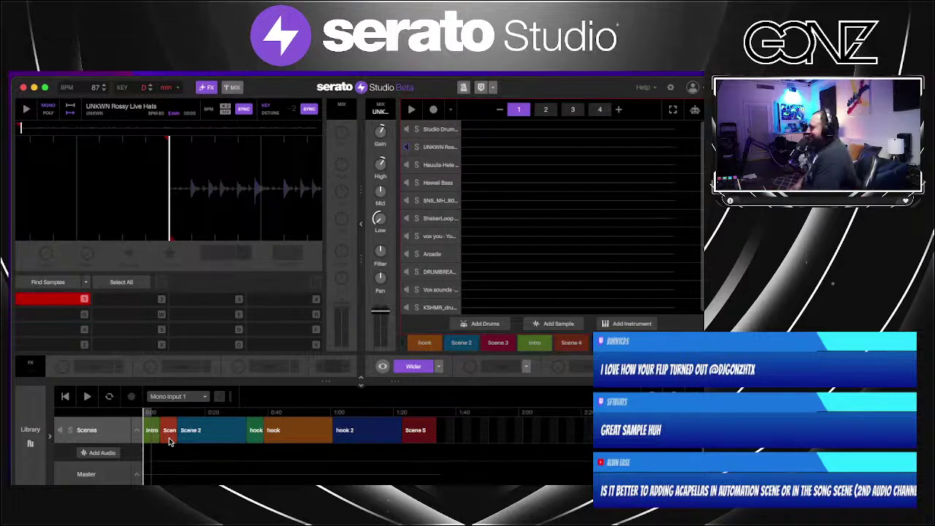
left_click(168, 438)
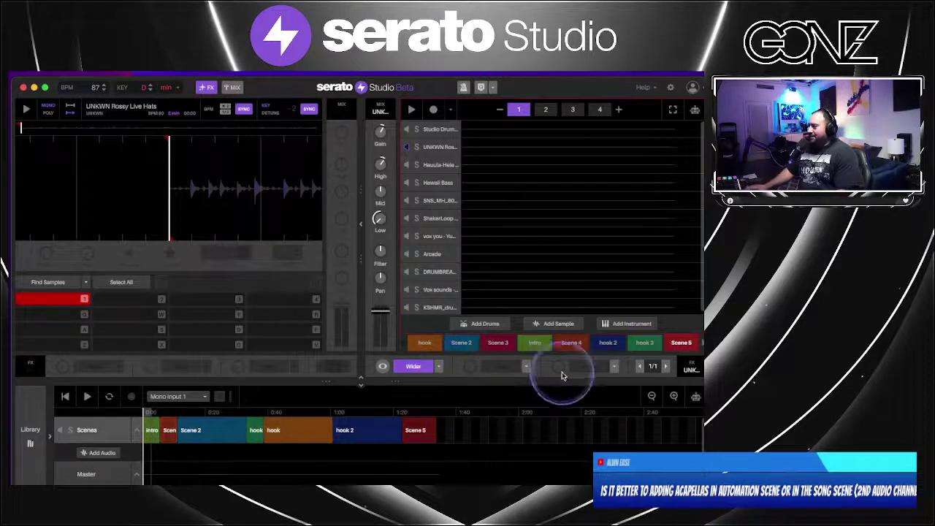
left_click(547, 229)
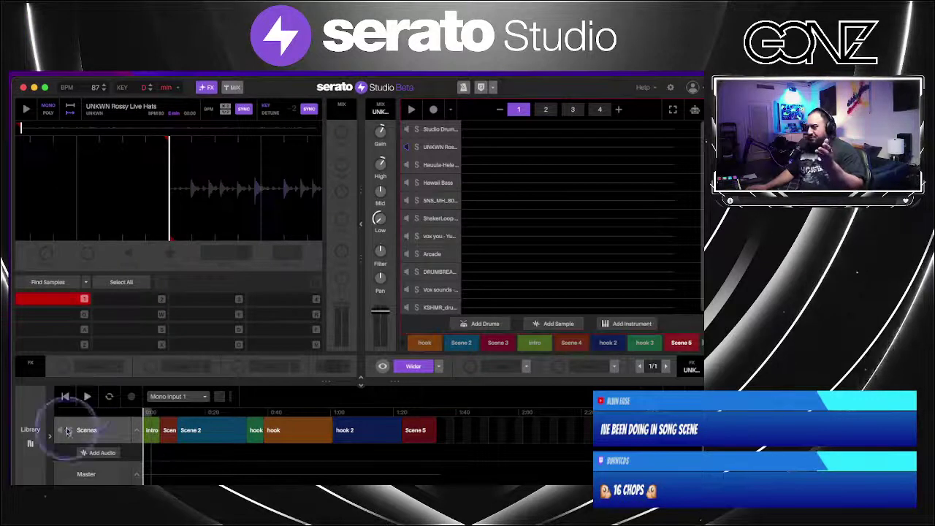
left_click(102, 453)
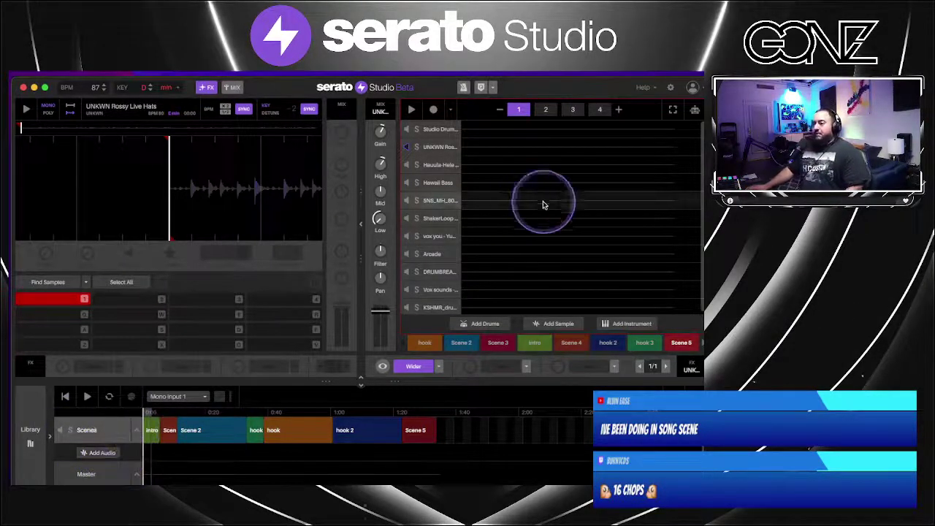
left_click(152, 431)
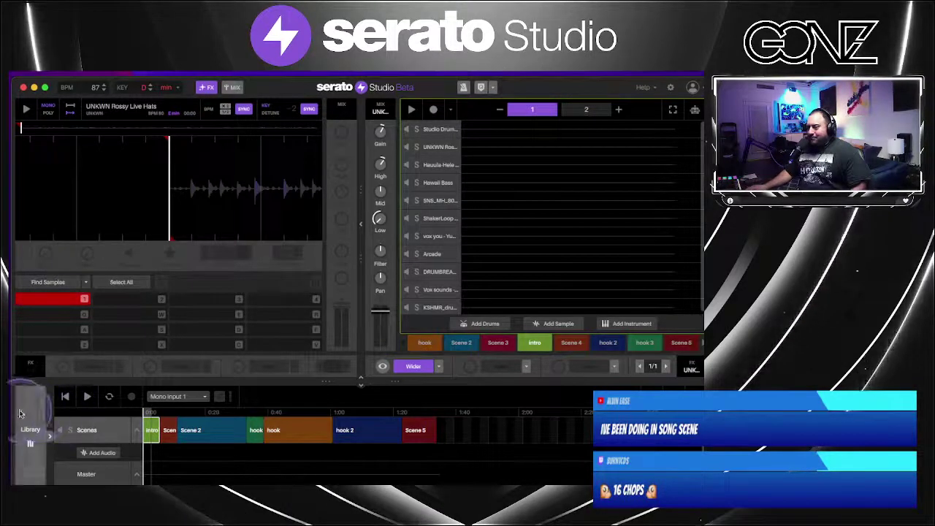
left_click(86, 397)
left_click(398, 449)
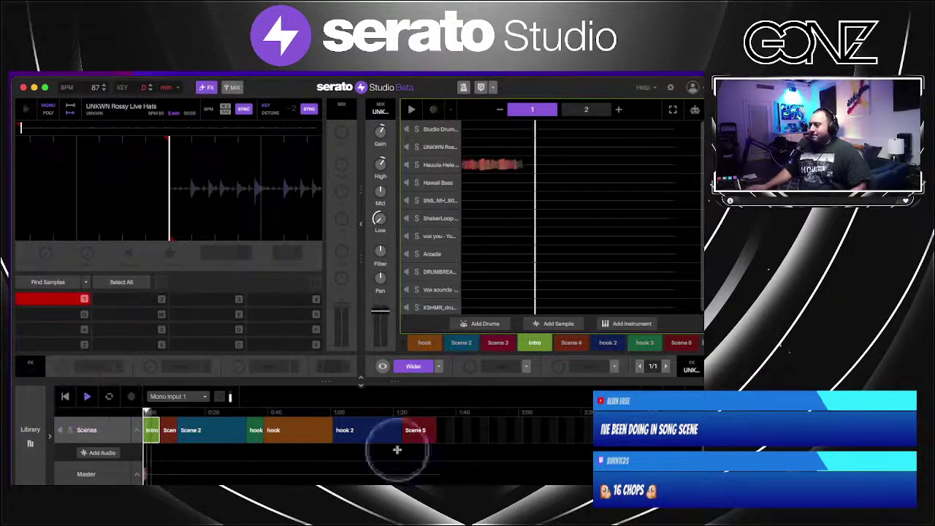
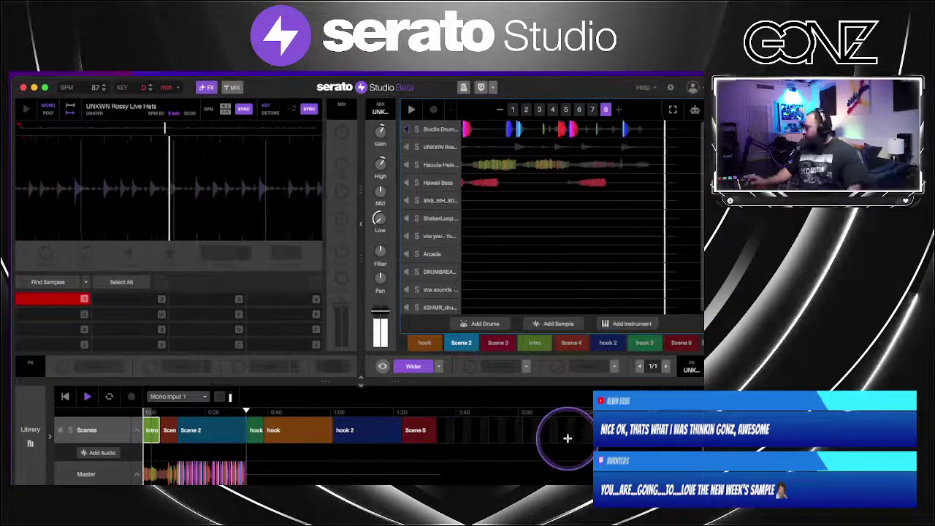
key("7")
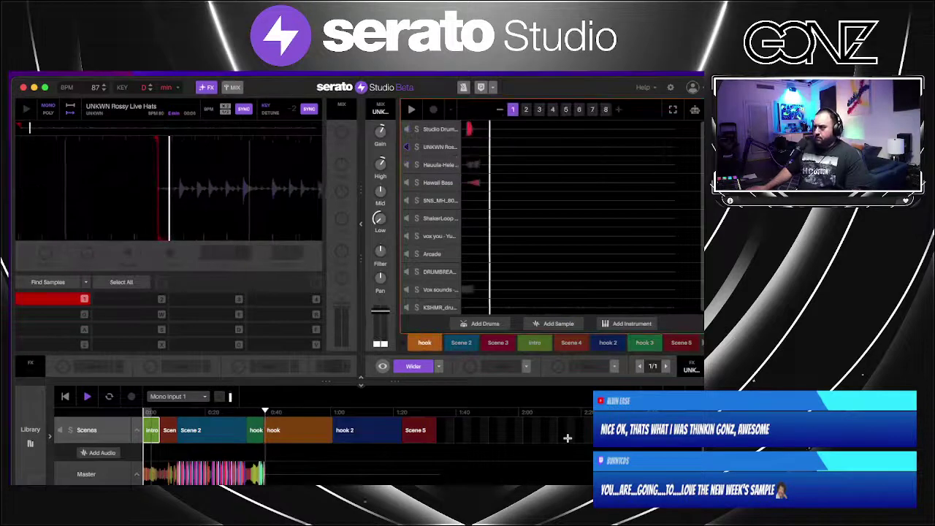
left_click(566, 438)
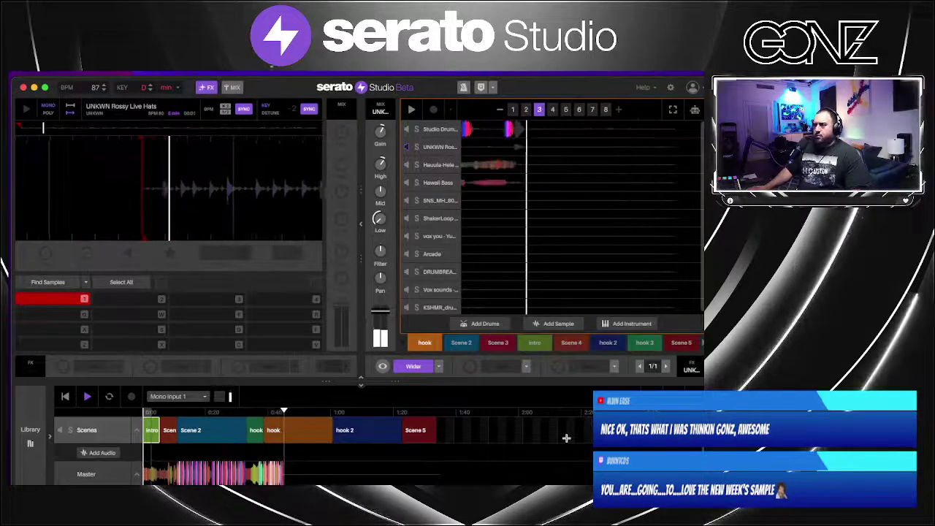
left_click(567, 438)
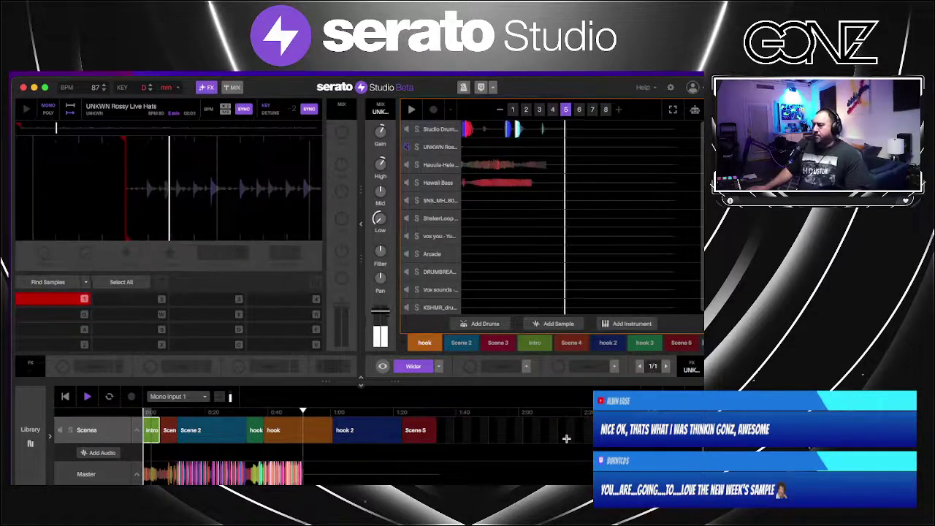
left_click(566, 438)
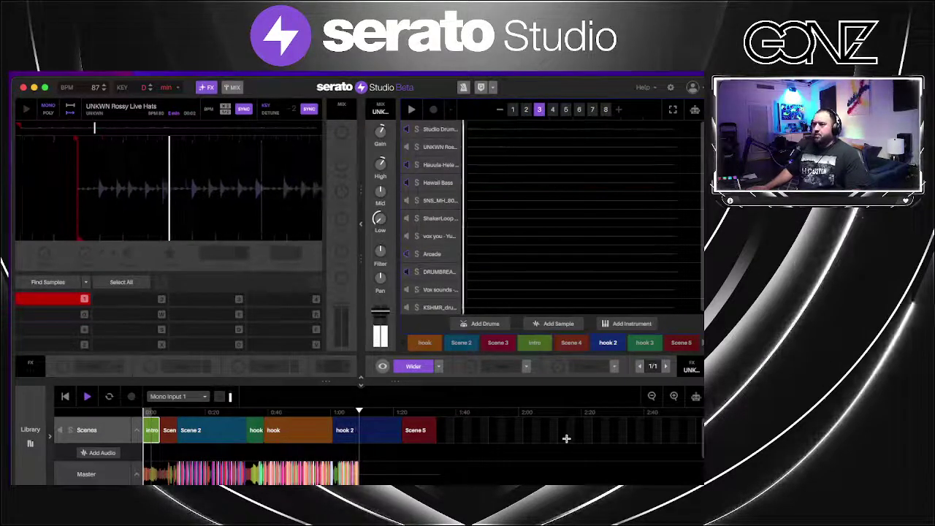
left_click(567, 438)
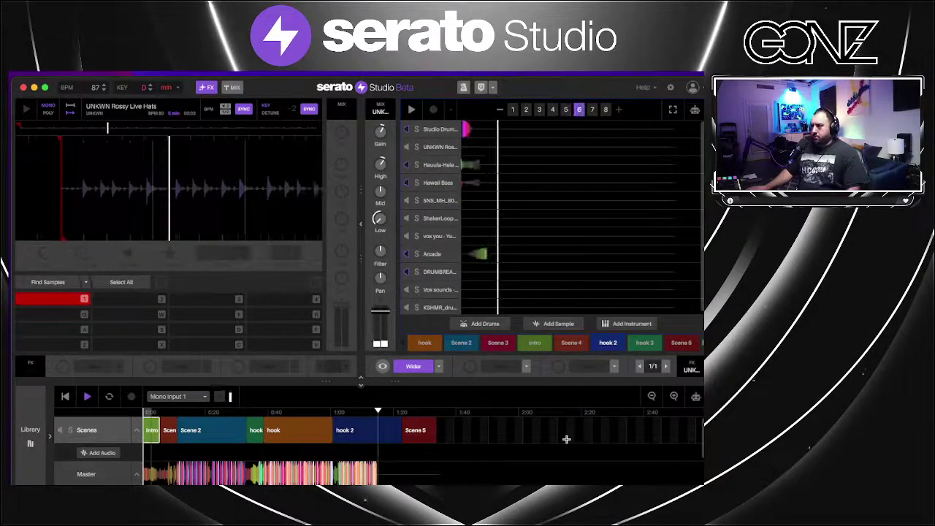
left_click(567, 438)
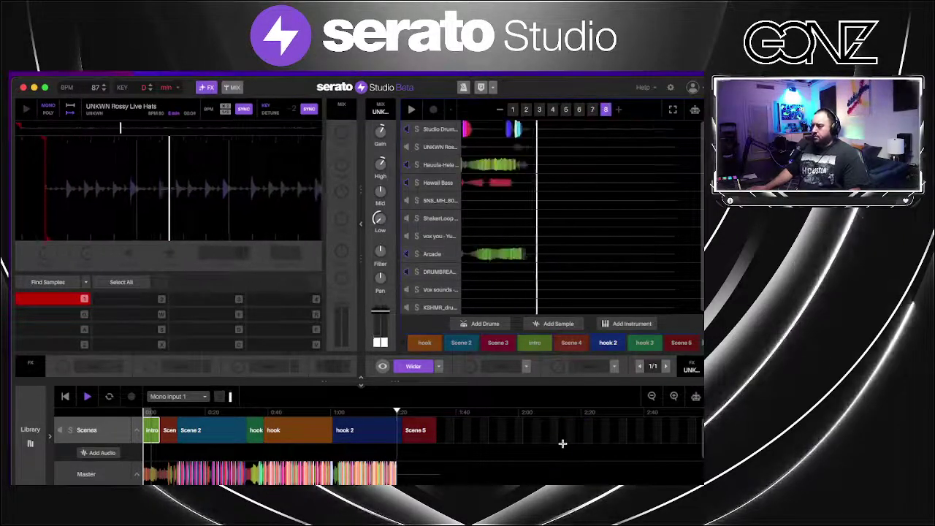
Listen to the end of the song as it runs into Scene 5 and stop playback
left_click(562, 443)
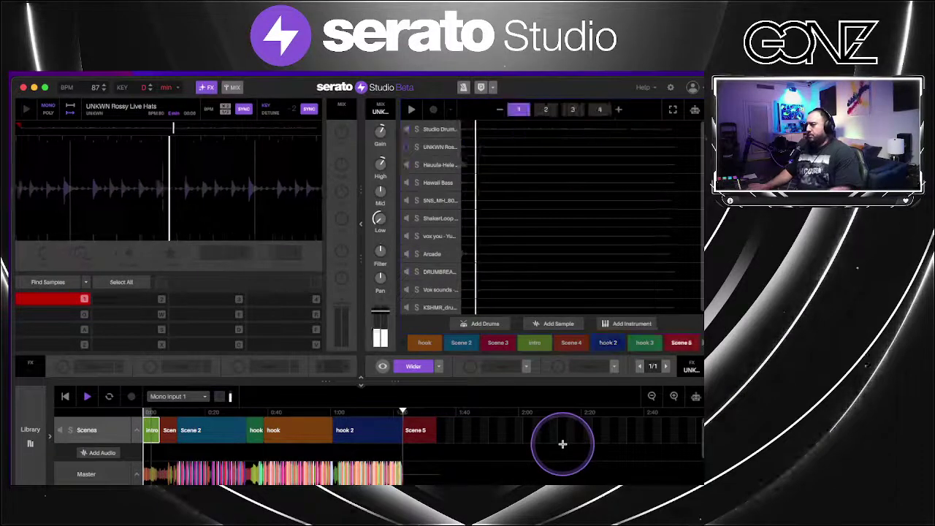
left_click(618, 443)
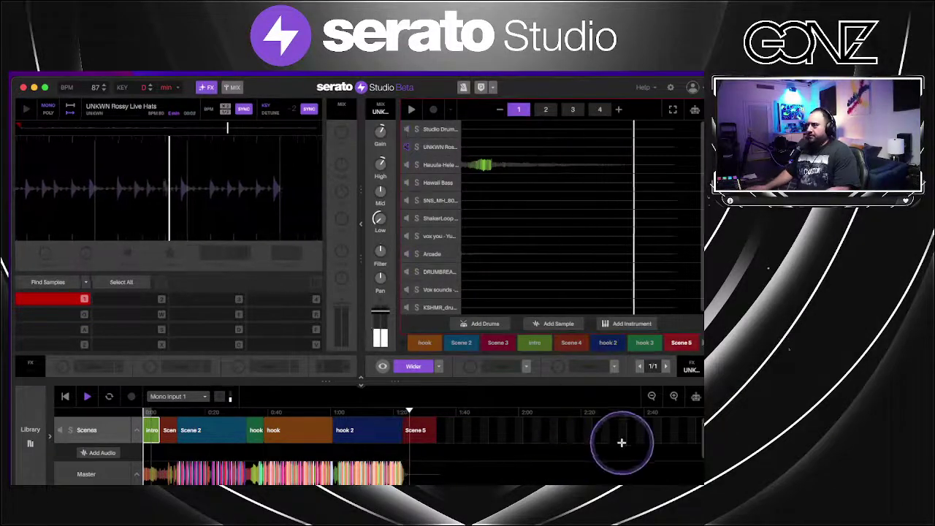
left_click(559, 463)
key("space")
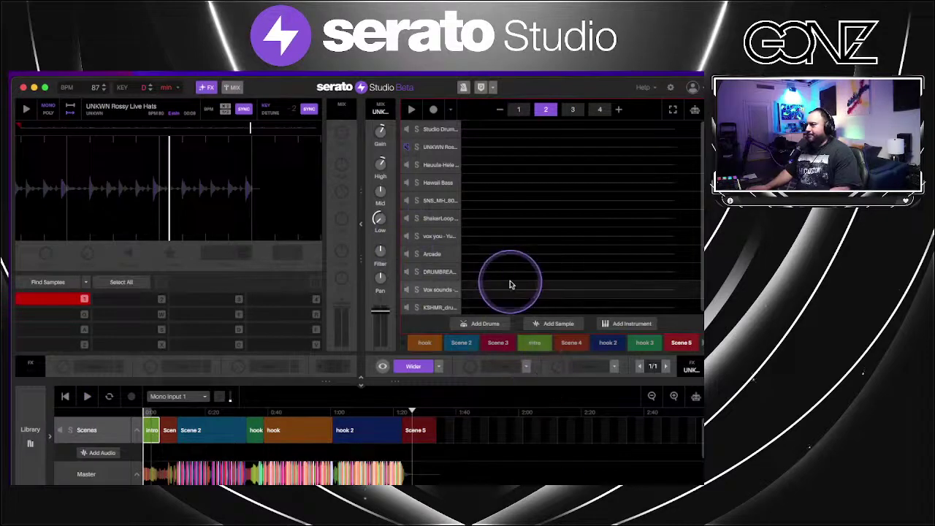
Select the hook 2 scene on the timeline, expand its Arcade track and listen to that track soloed
left_click(280, 443)
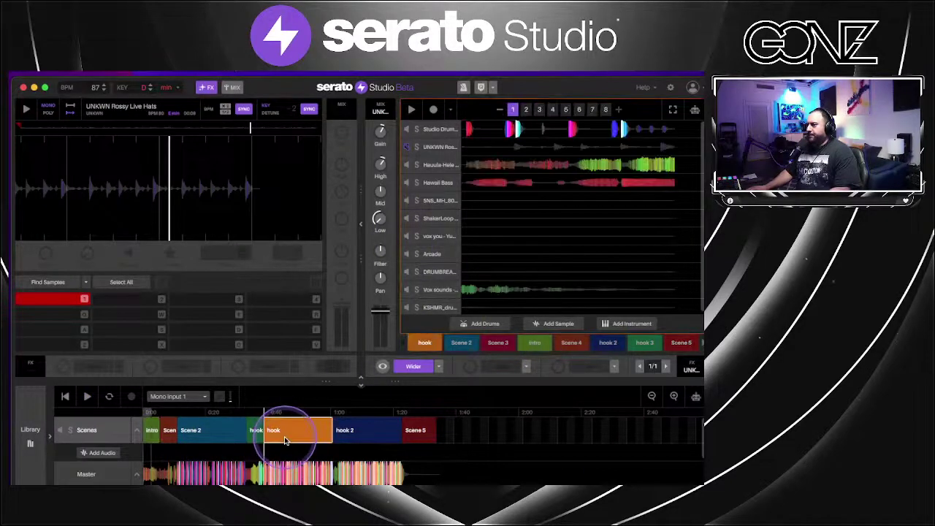
left_click(365, 434)
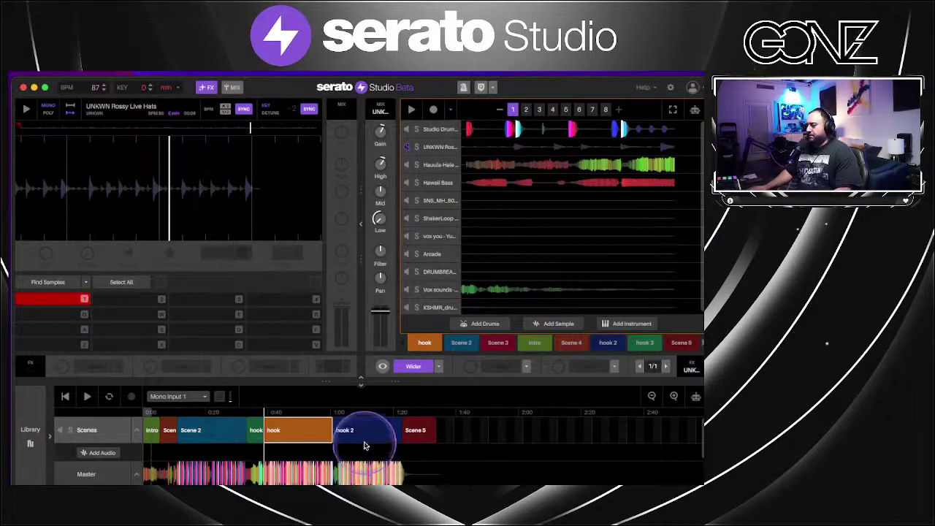
left_click(367, 372)
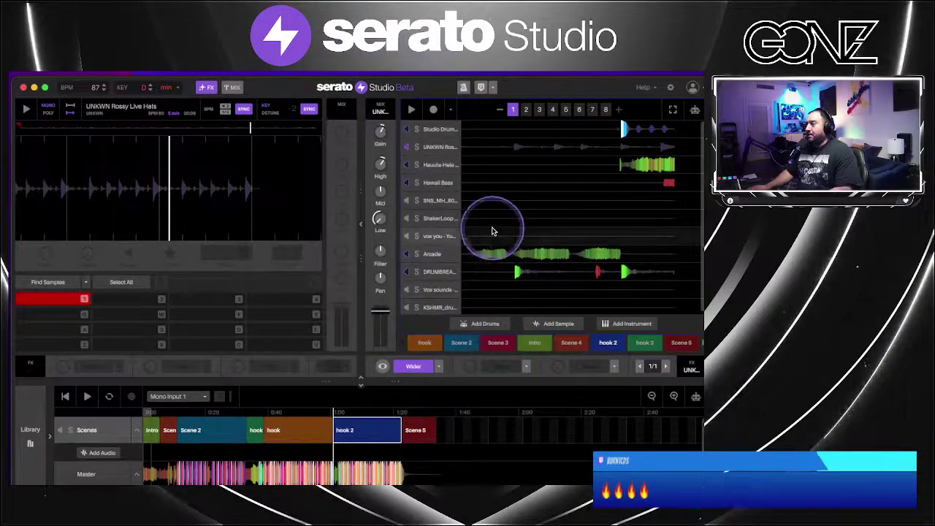
double_click(482, 255)
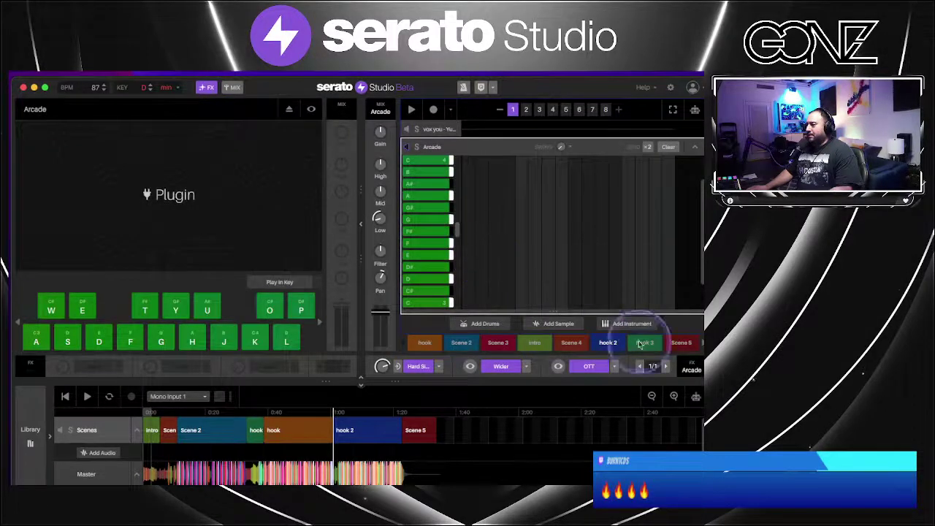
key("space")
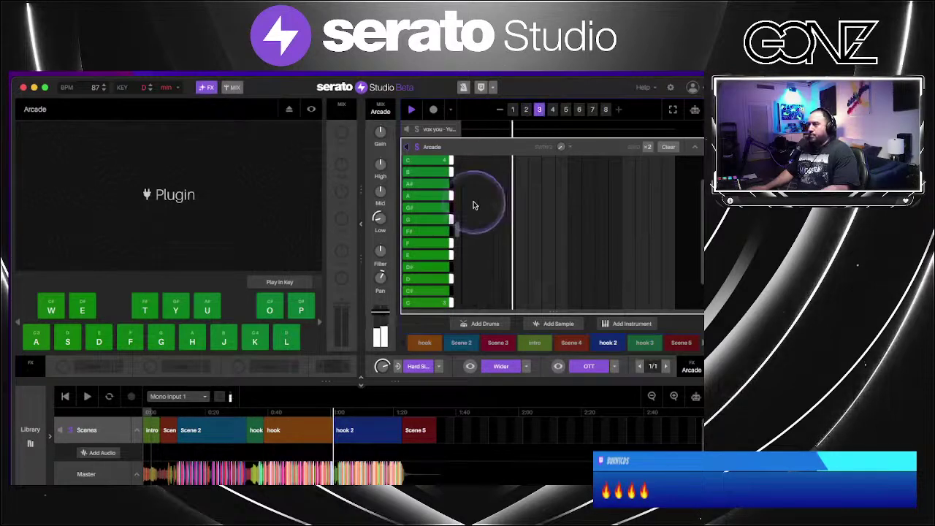
key("space")
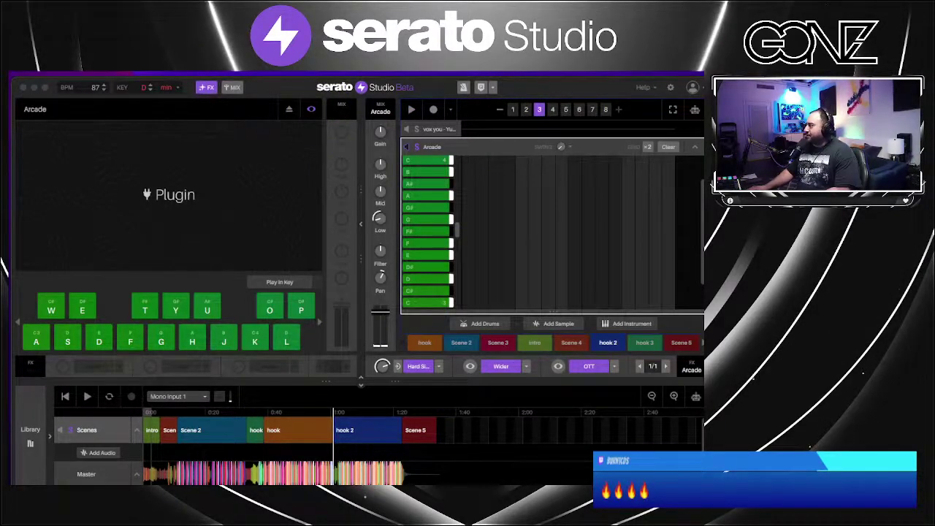
Show the Arcade plugin's Days Go By instrument in its own window, move it into view and close it
left_click_drag(934, 44, 283, 76)
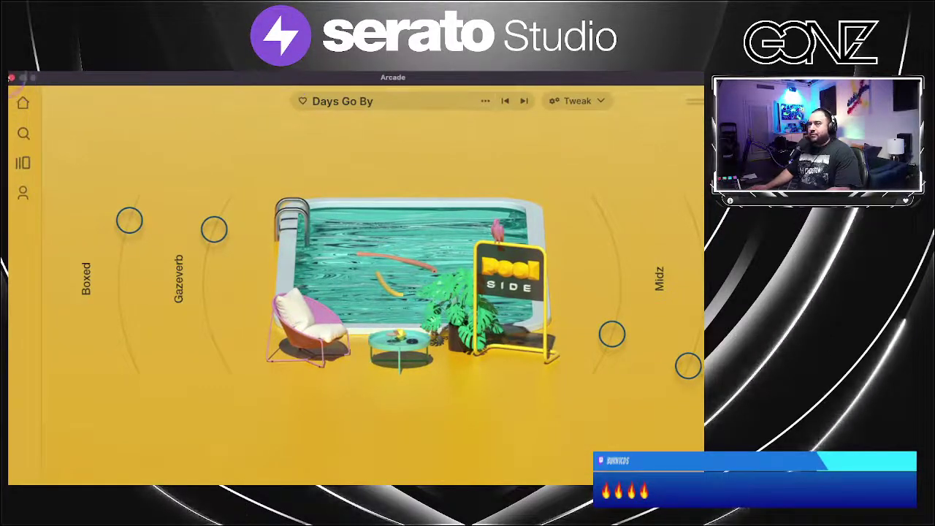
left_click_drag(6, 76, 29, 55)
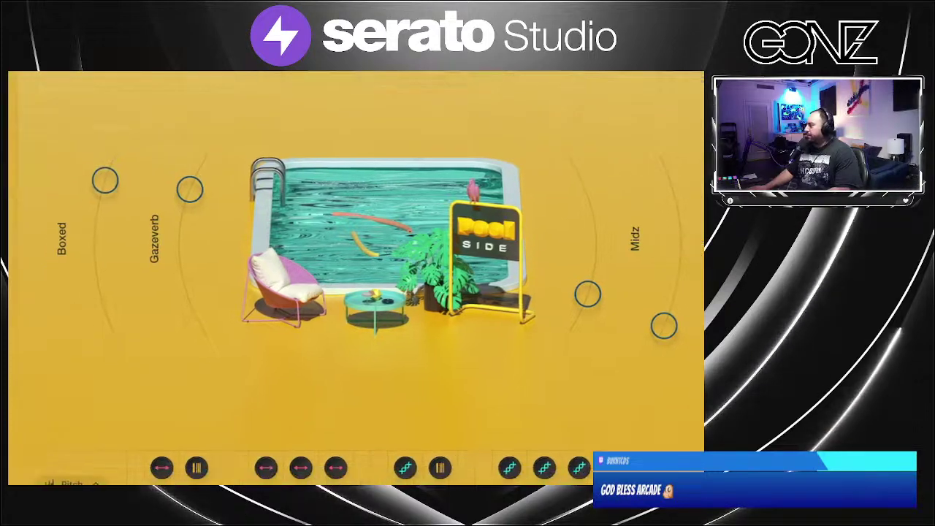
left_click_drag(91, 77, 139, 75)
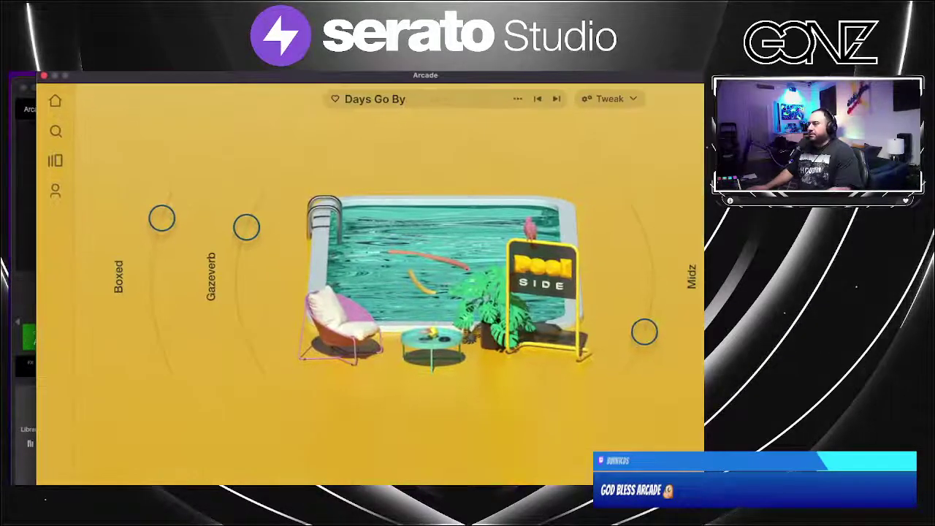
left_click(44, 76)
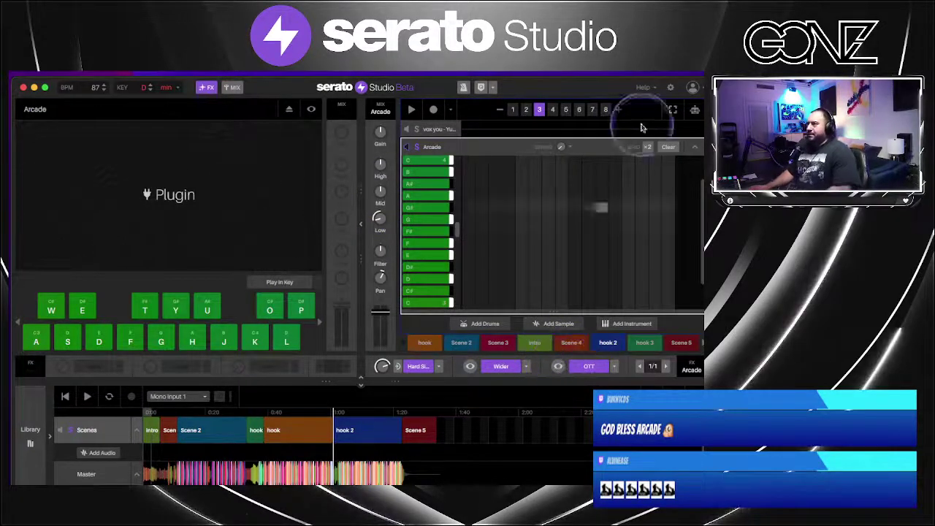
Collapse the Arcade track and play the hook 2 scene with Arcade soloed and with all tracks
left_click(696, 148)
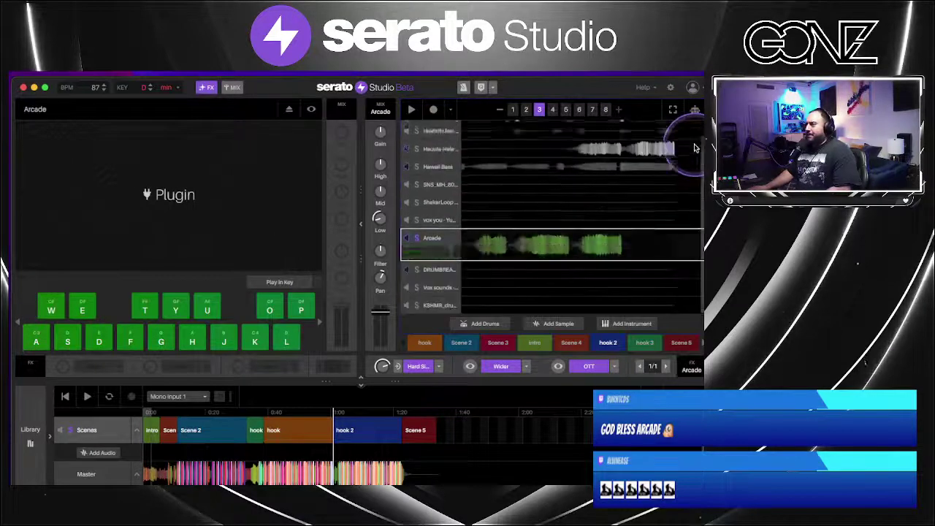
left_click(606, 343)
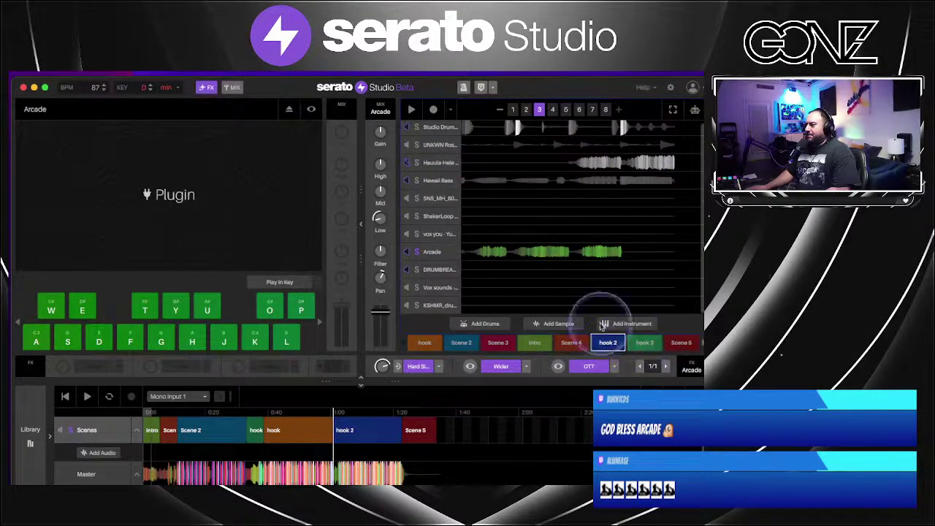
left_click(413, 109)
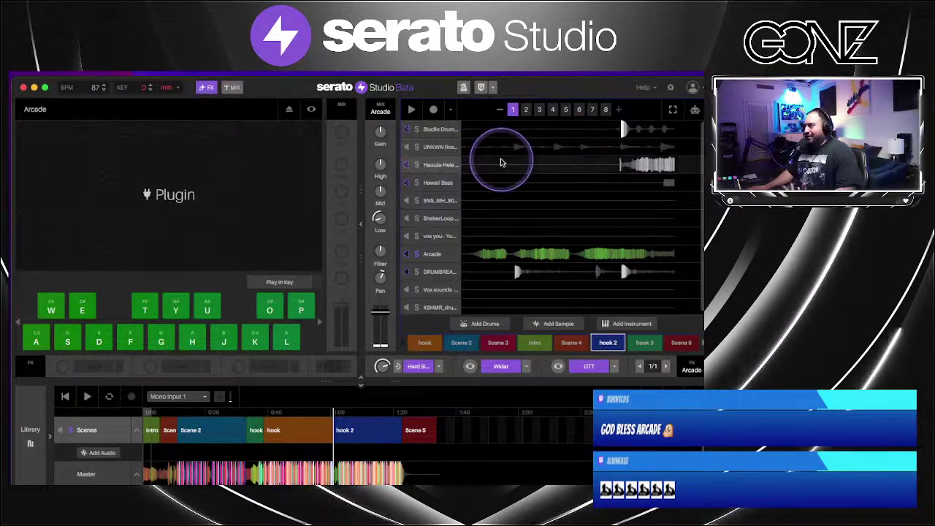
left_click(411, 111)
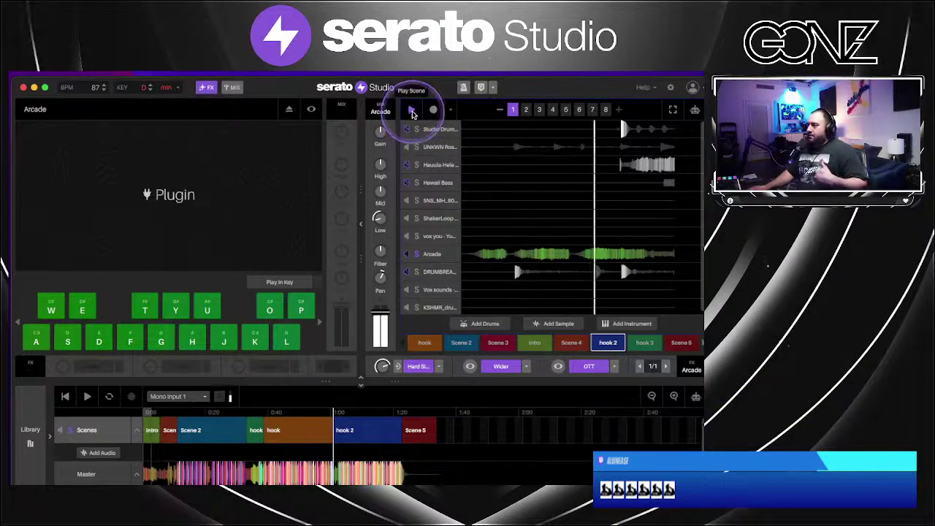
key("space")
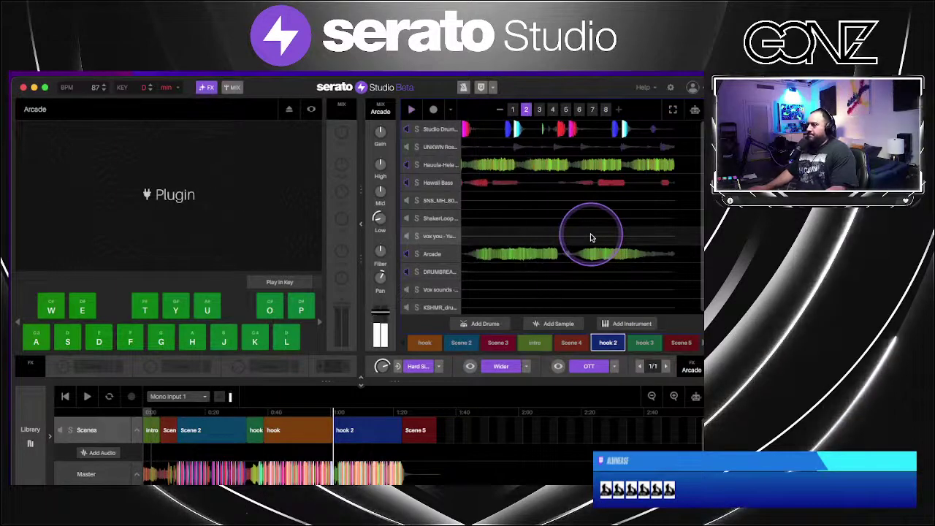
Expand the DRUMBREAK_TRIFECTA track, examine the settings of its ValhallaVintageVerb effect and close the effect window
double_click(511, 274)
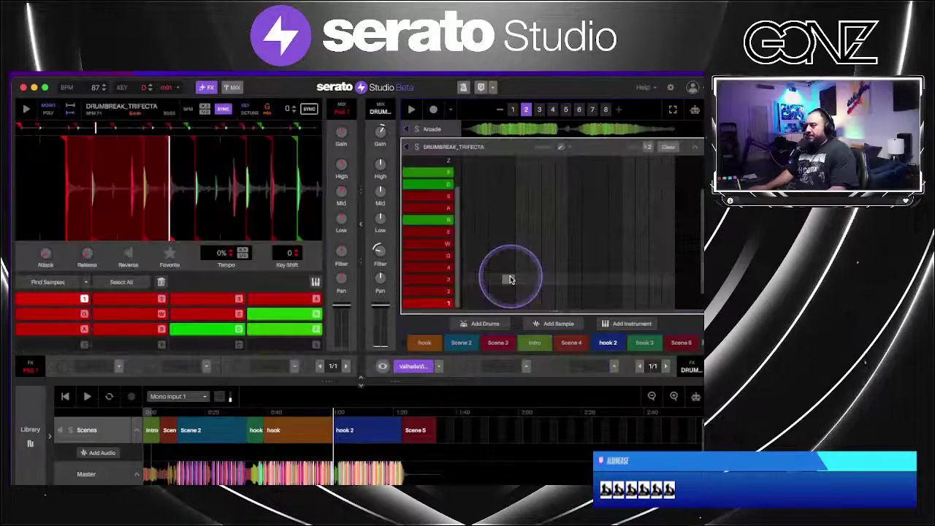
left_click(383, 366)
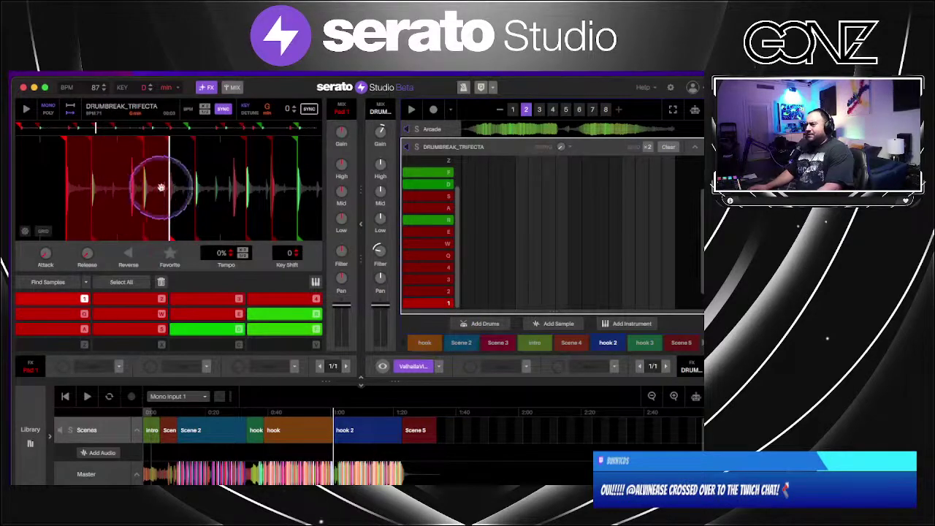
left_click(382, 366)
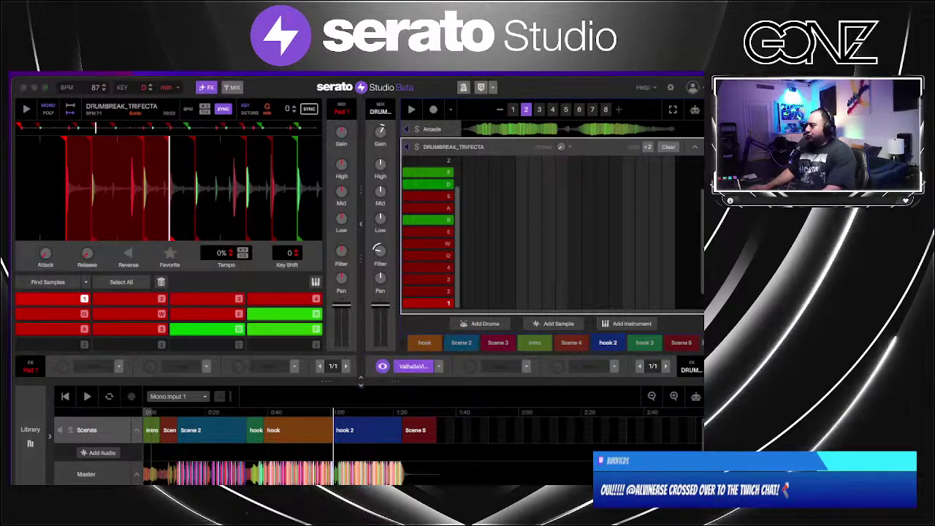
left_click_drag(934, 77, 528, 197)
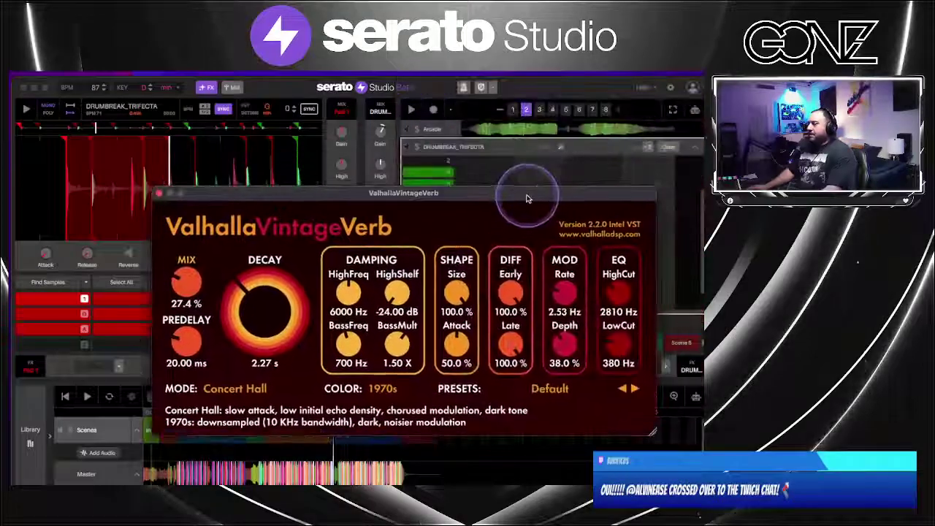
left_click_drag(263, 196, 151, 249)
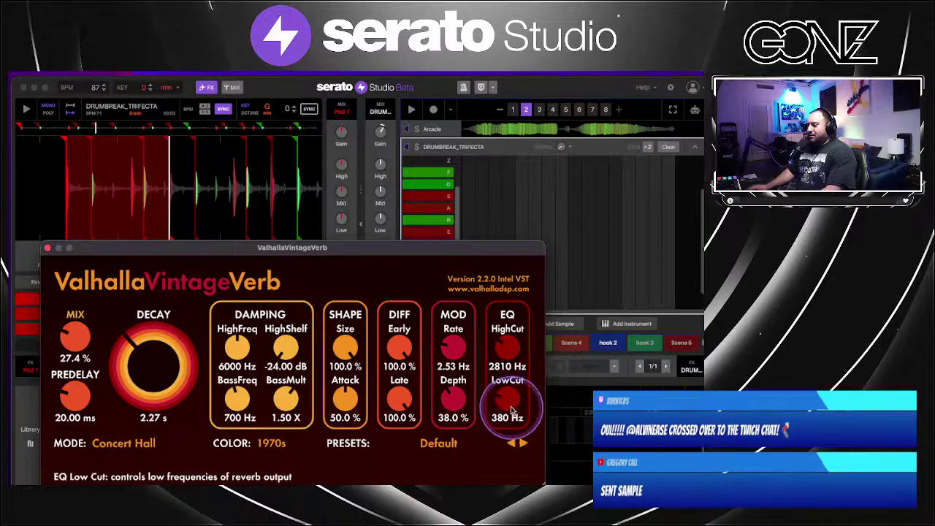
left_click(48, 249)
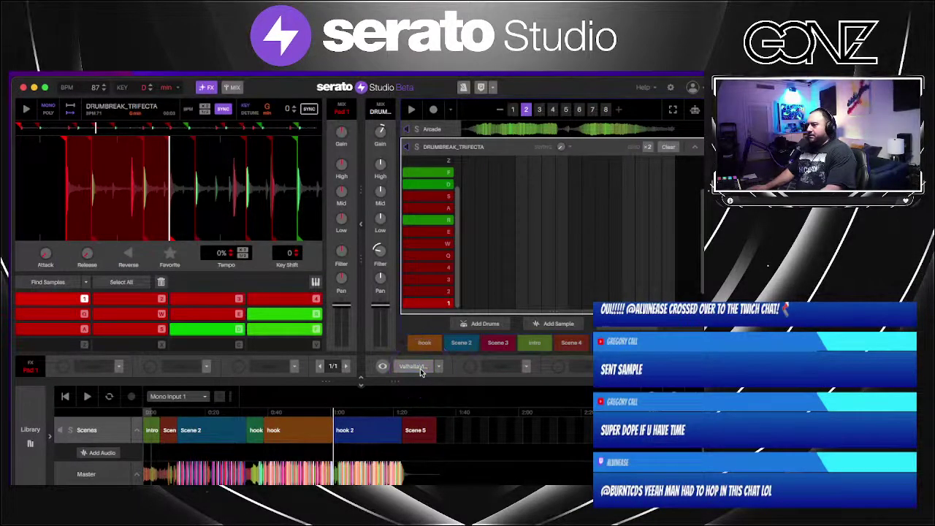
Audition the drum break's first pad with ValhallaVintageVerb bypassed and with it switched back on
key("space")
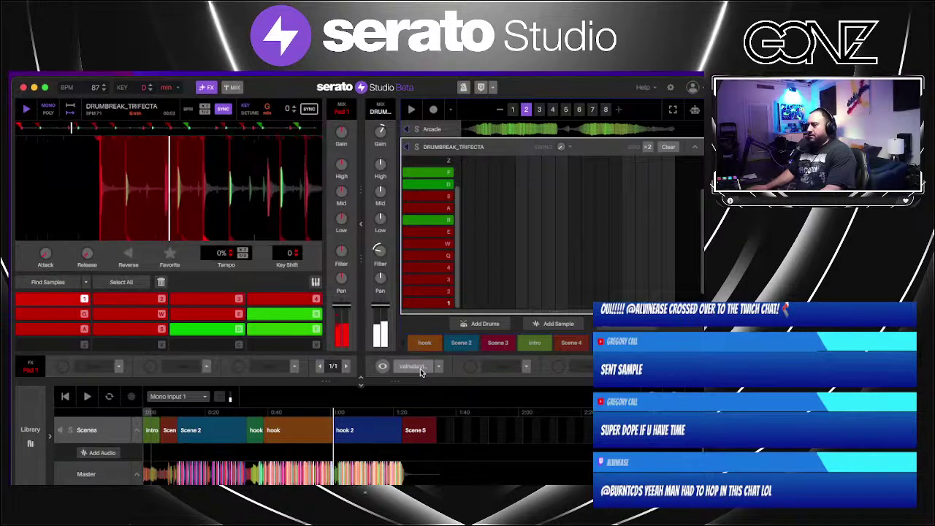
left_click(414, 379)
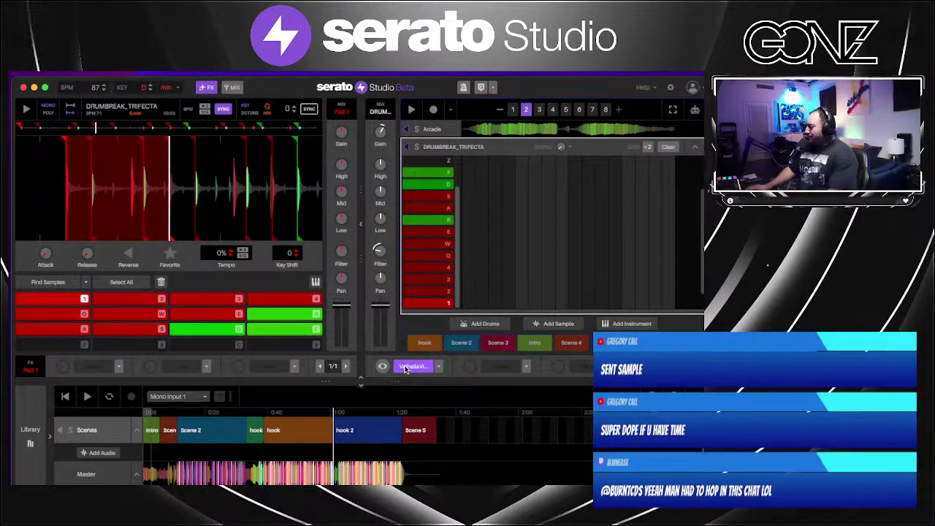
key("1")
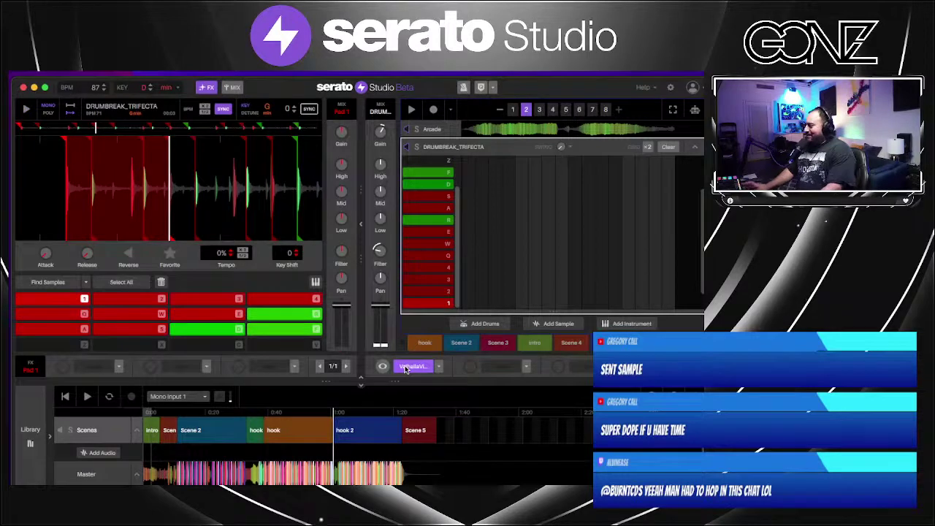
Play the hook 2 scene with the drum break's reverb active, stop it and collapse the DRUMBREAK_TRIFECTA track
left_click(411, 110)
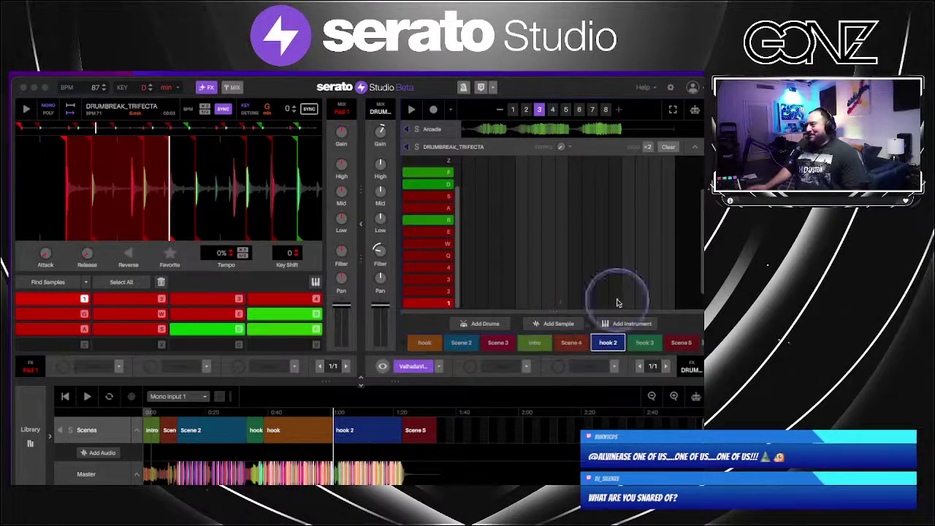
left_click(694, 148)
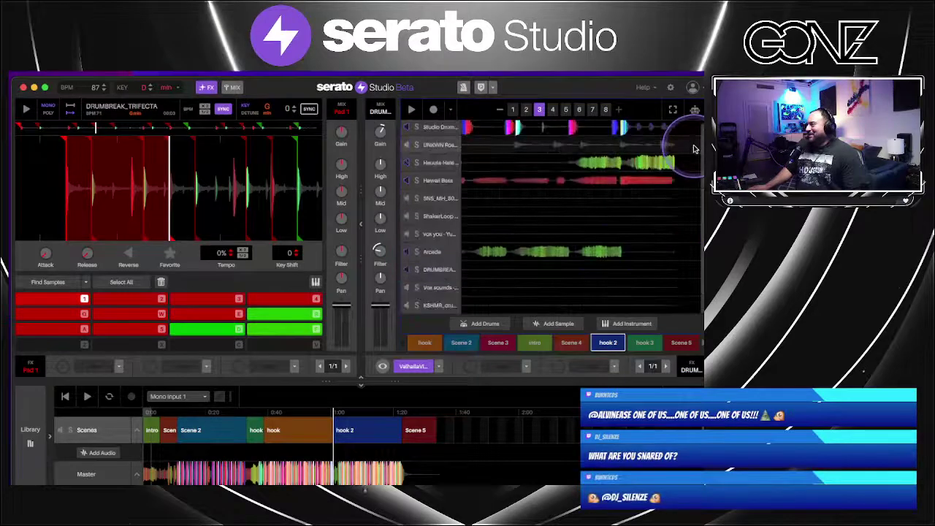
left_click(641, 279)
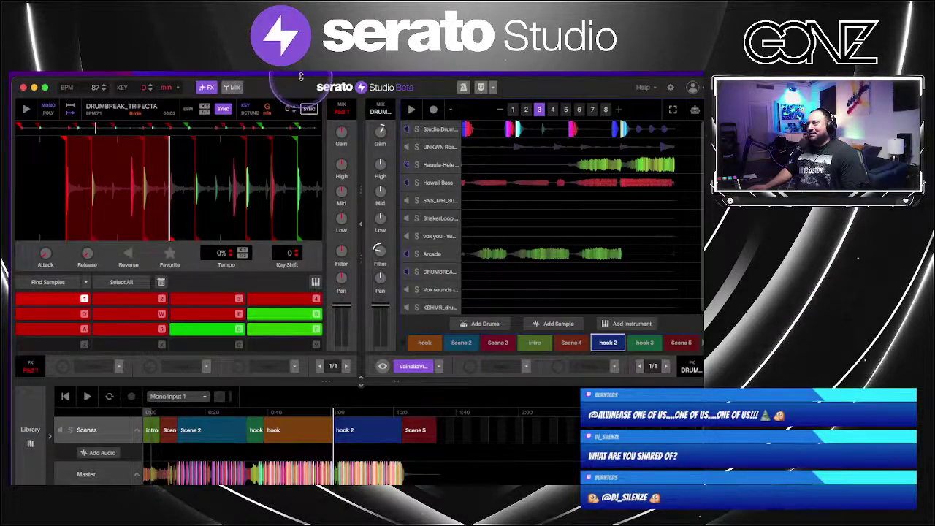
left_click(5, 46)
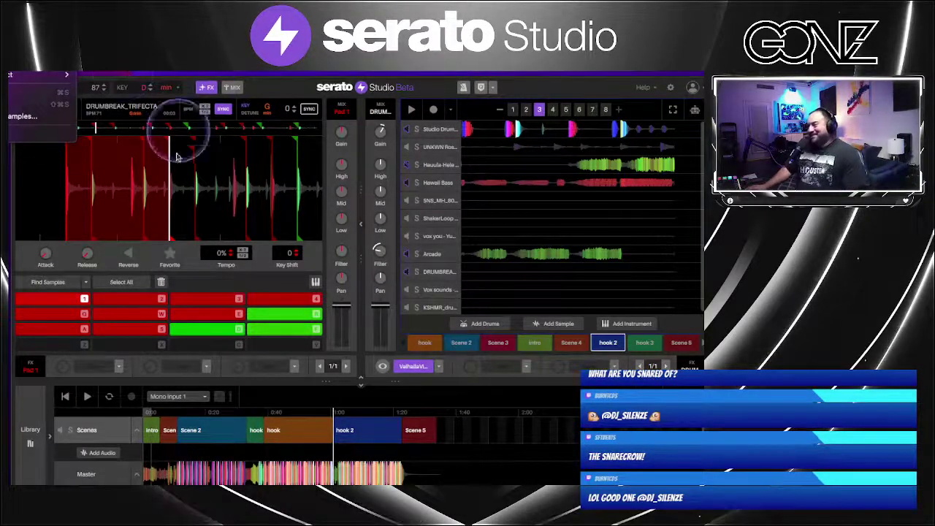
left_click(383, 93)
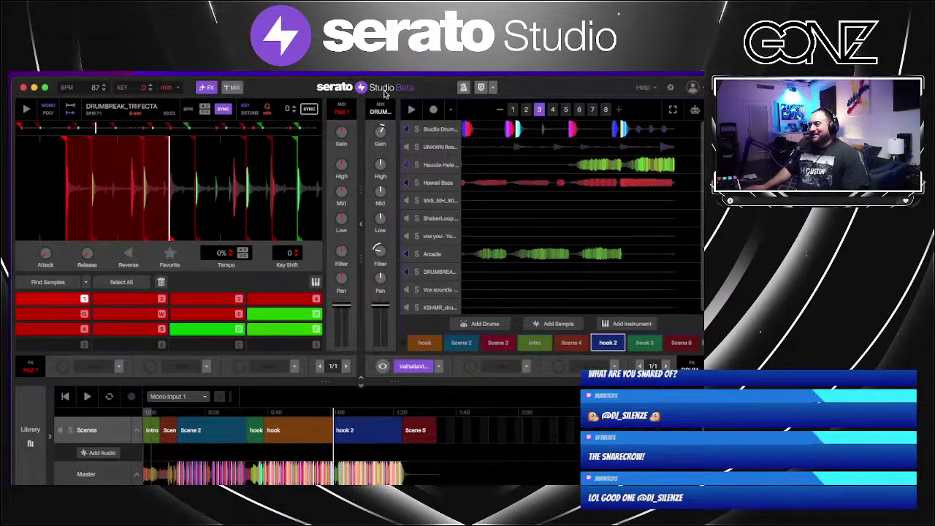
left_click(425, 93)
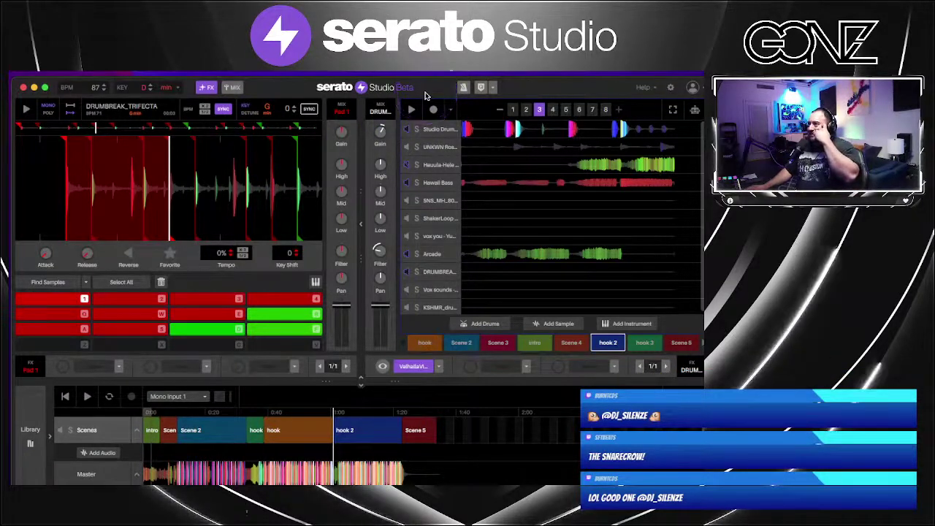
left_click(425, 93)
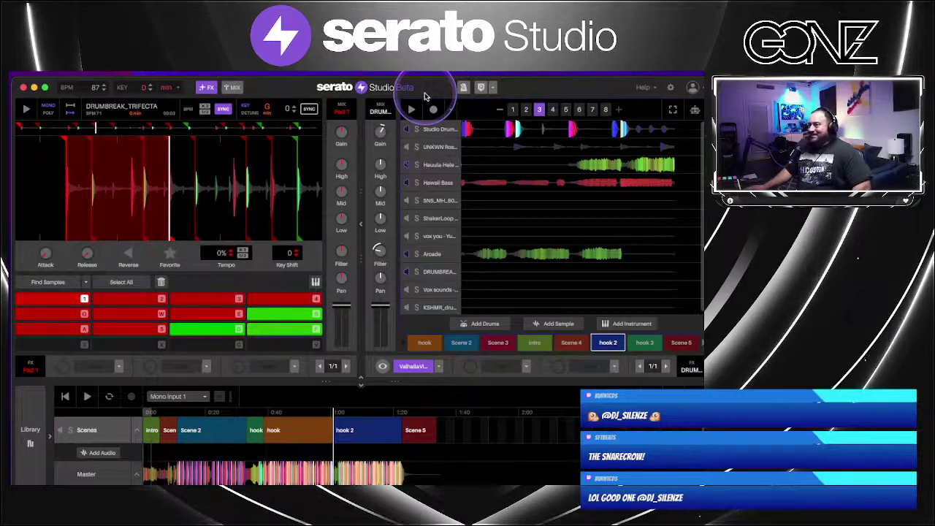
left_click(286, 168)
left_click(320, 87)
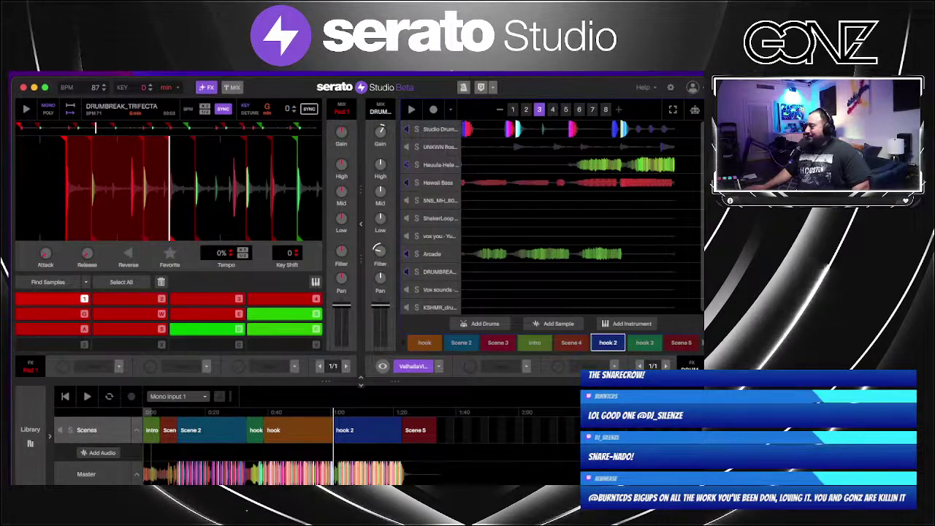
Start a new, empty project in place of the finished sample flip
left_click(348, 90)
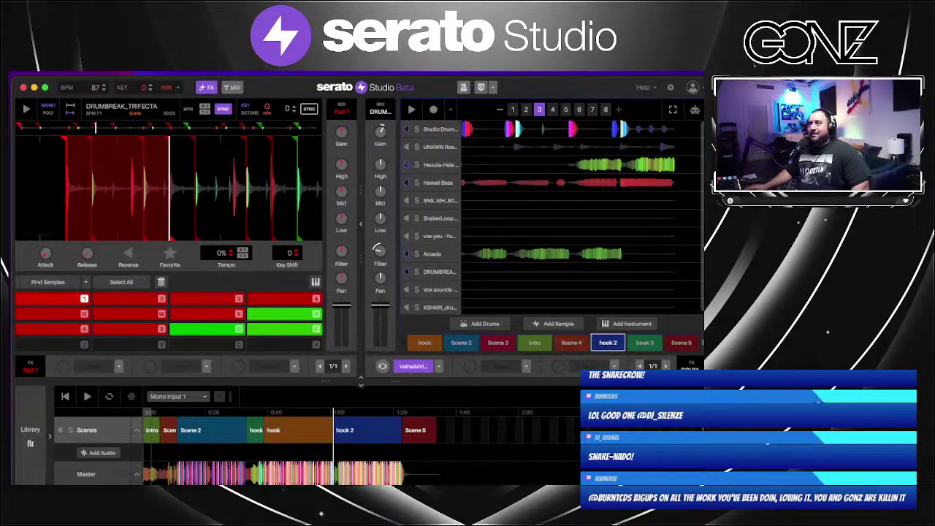
left_click(9, 72)
left_click(9, 71)
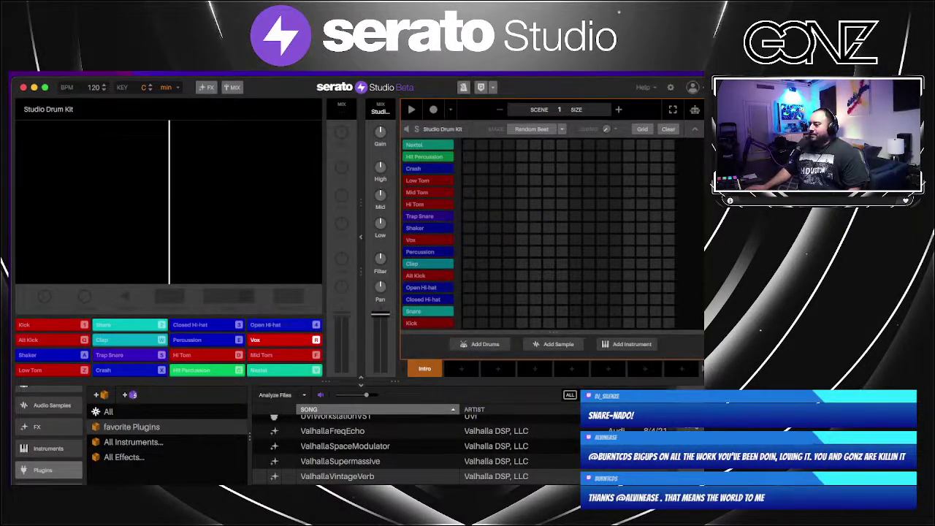
Switch to Discord and read the sample of the week 4 announcement in the seratos-kitchen channel
left_click(577, 497)
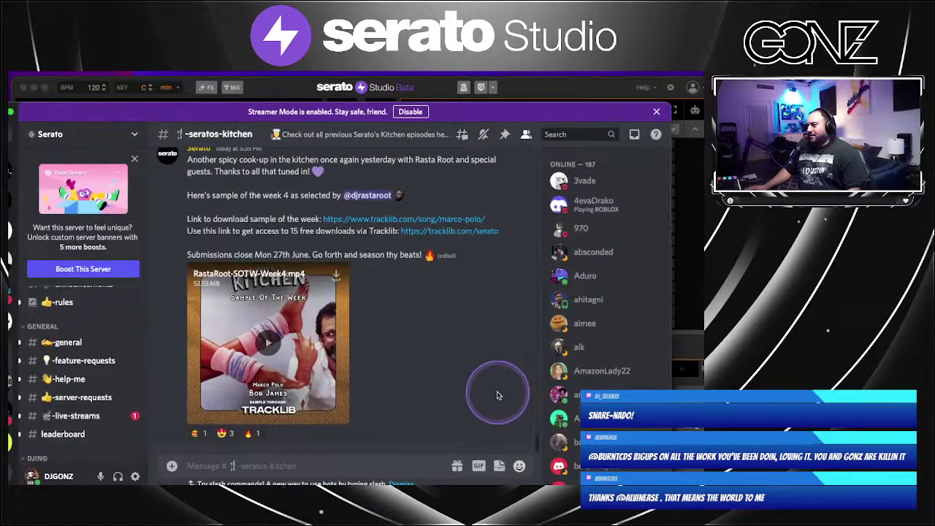
scroll(493, 398, "up", 4)
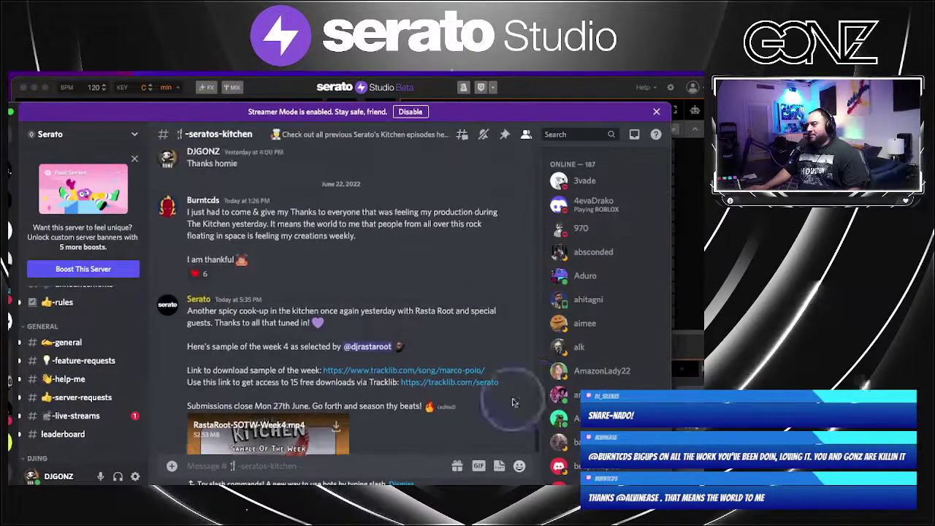
scroll(398, 307, "down", 4)
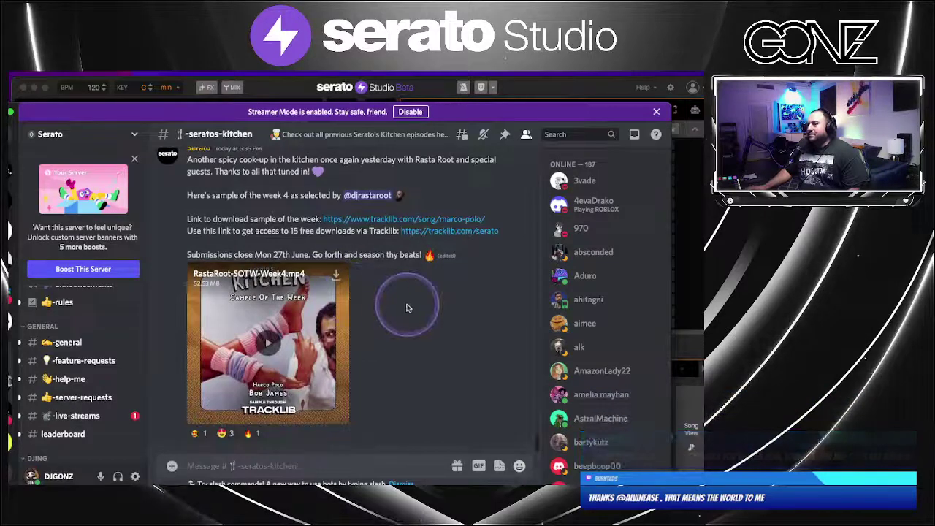
left_click(418, 354)
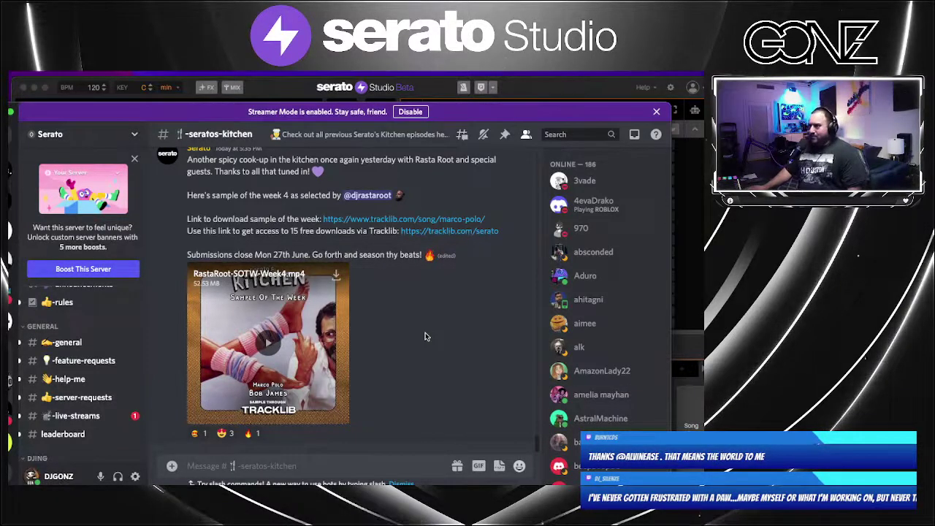
left_click(416, 336)
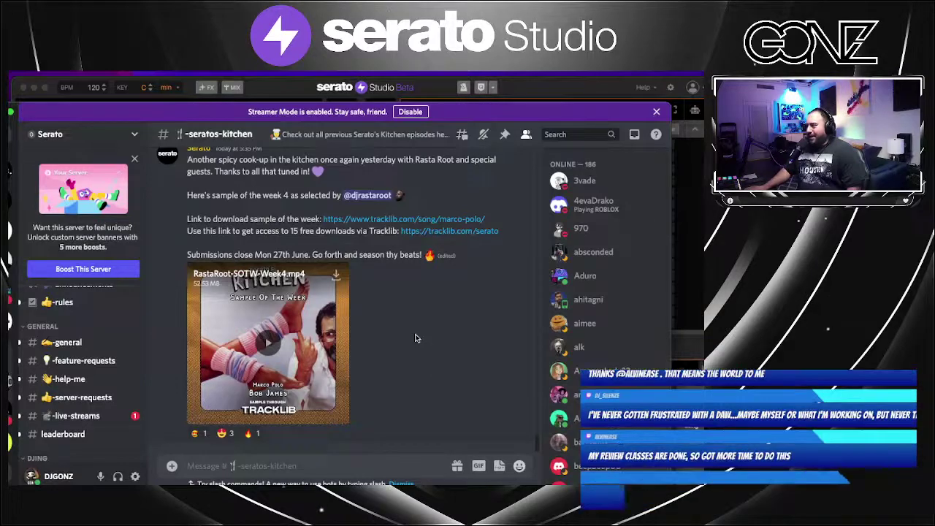
left_click(416, 337)
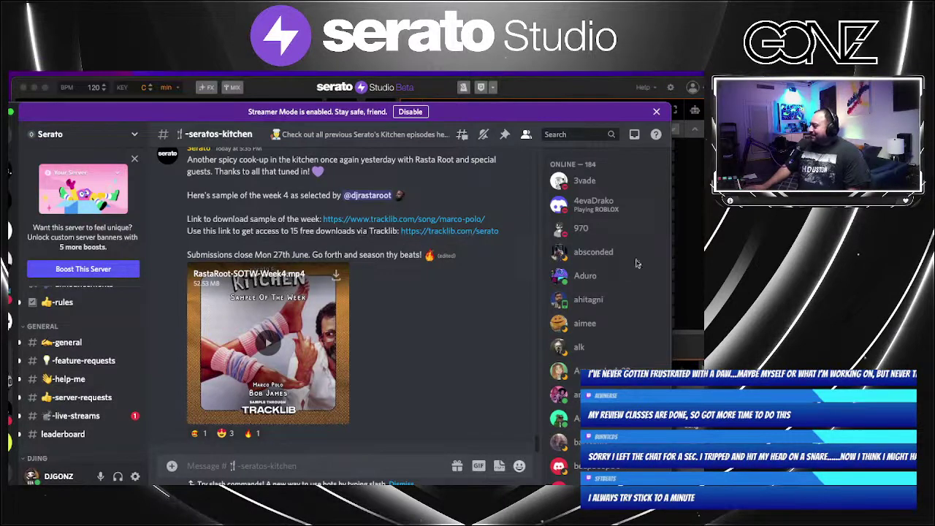
left_click(369, 385)
left_click(476, 368)
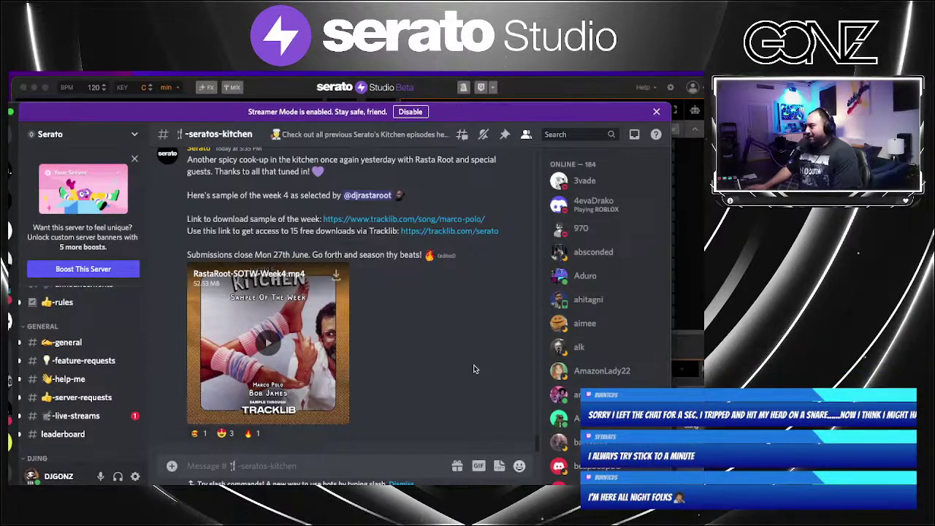
left_click(473, 369)
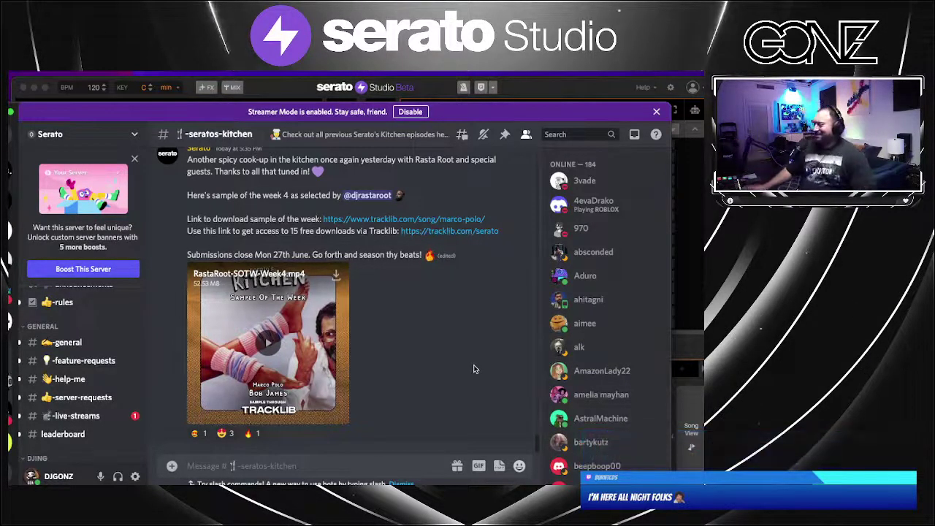
Play the RastaRoot-SOTW-Week4.mp4 video in the announcement to its end and look over the post again
left_click(269, 346)
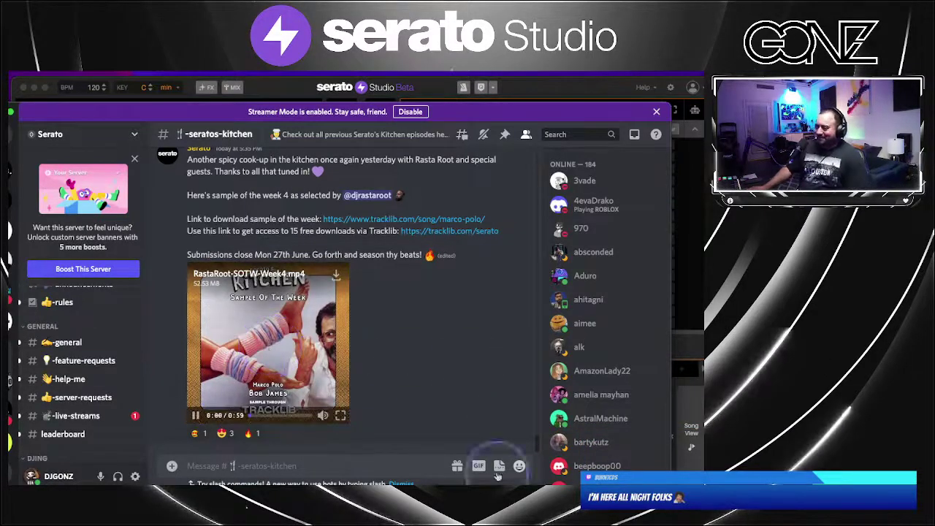
left_click(431, 389)
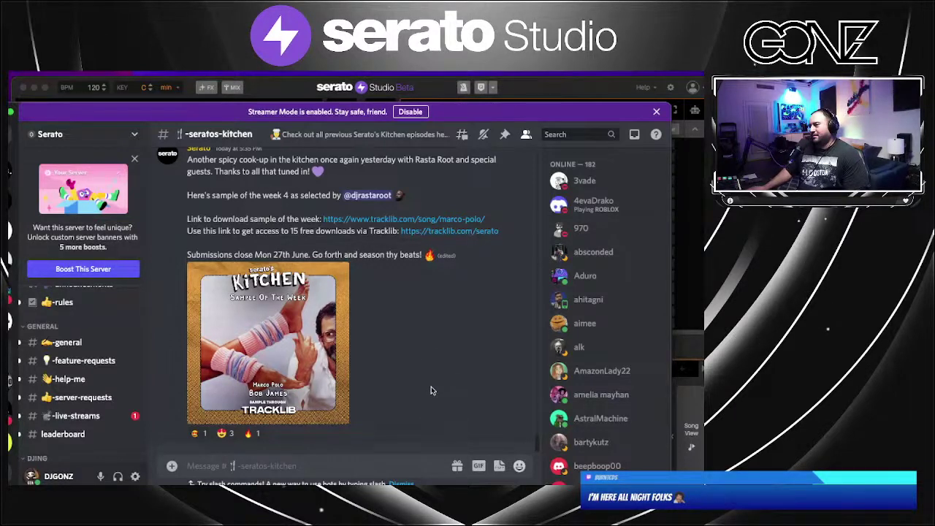
left_click(431, 390)
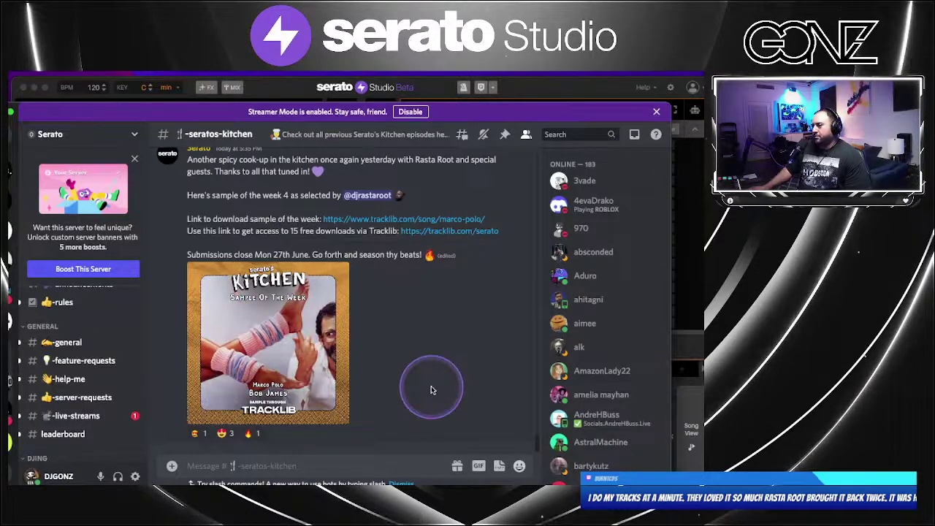
mouse_move(256, 377)
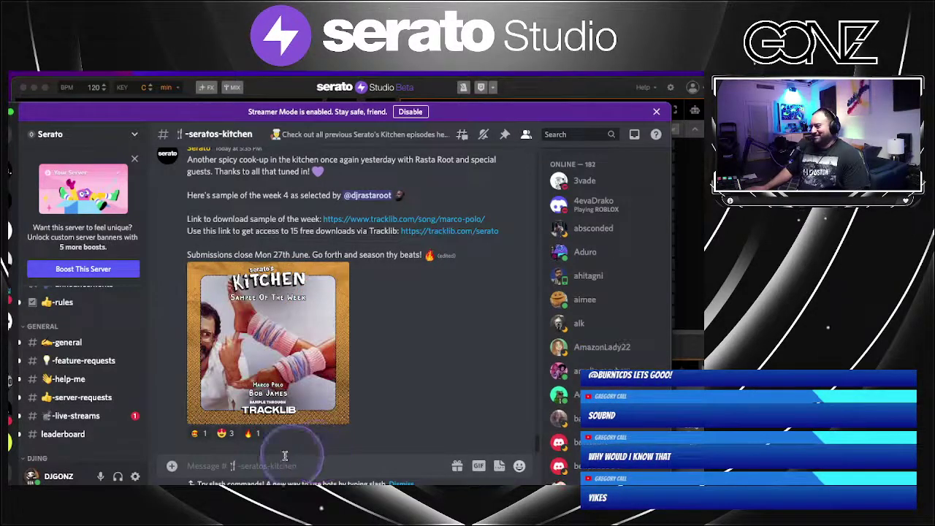
mouse_move(196, 415)
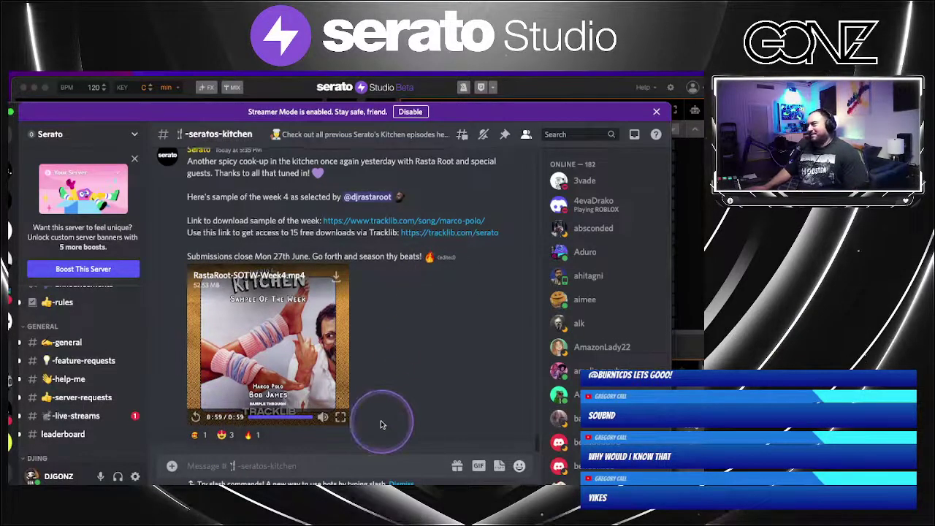
scroll(383, 420, "up", 3)
scroll(384, 420, "down", 3)
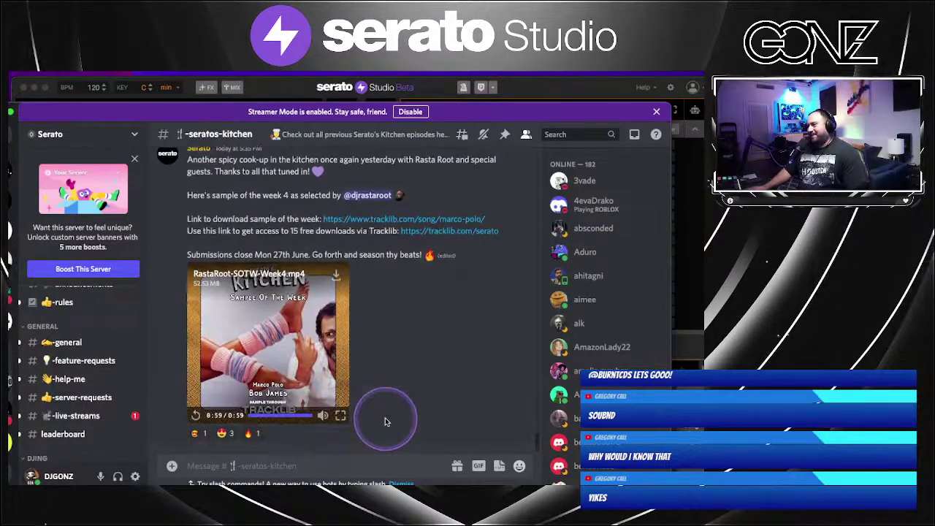
scroll(387, 421, "up", 1)
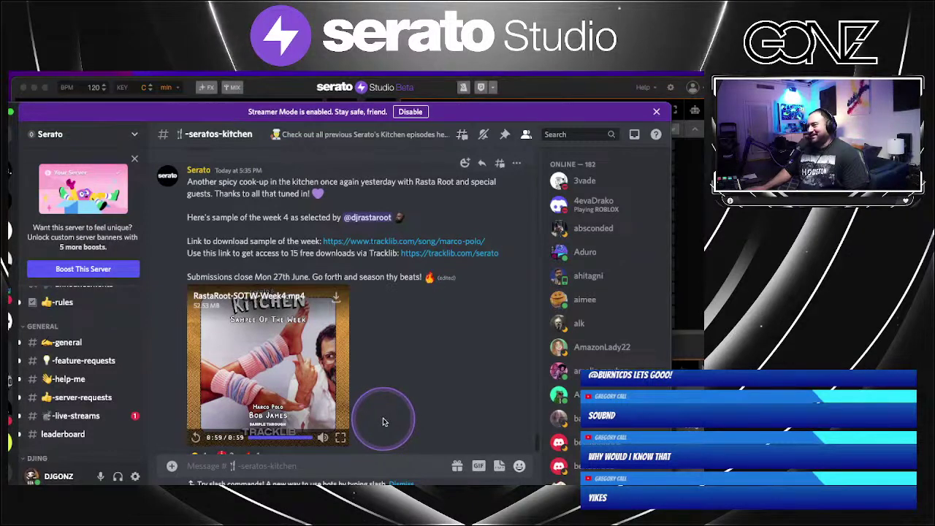
scroll(383, 422, "down", 1)
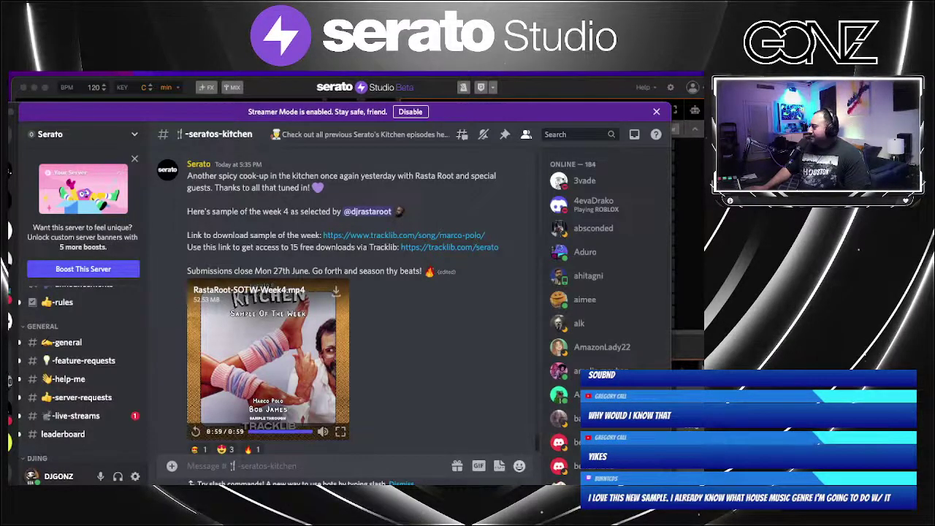
Bring the browser into view and examine the Tracklib page of Marco Polo by Bob James
left_click_drag(703, 98, 353, 100)
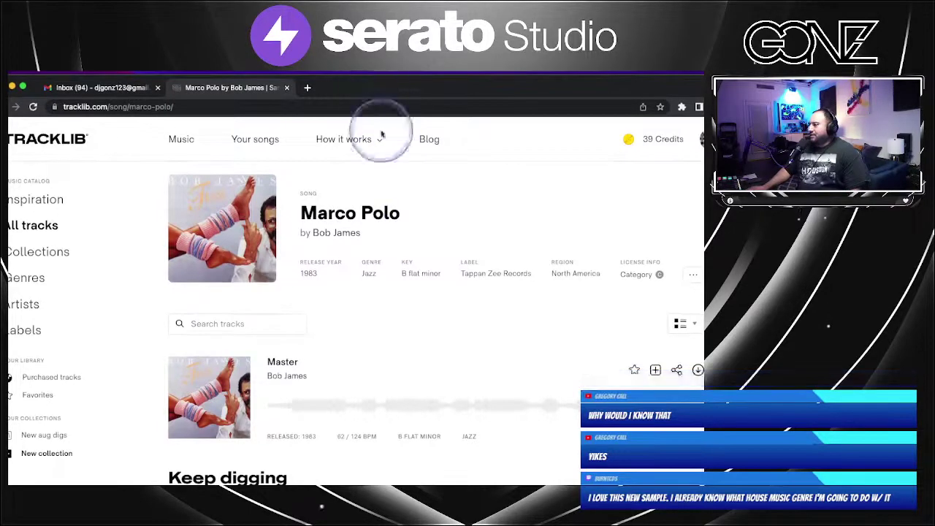
scroll(451, 326, "down", 3)
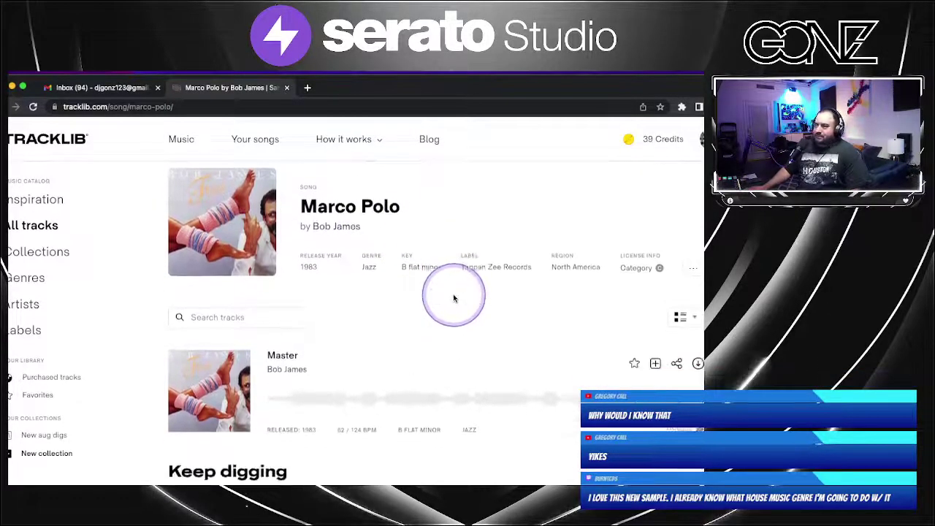
scroll(453, 299, "down", 5)
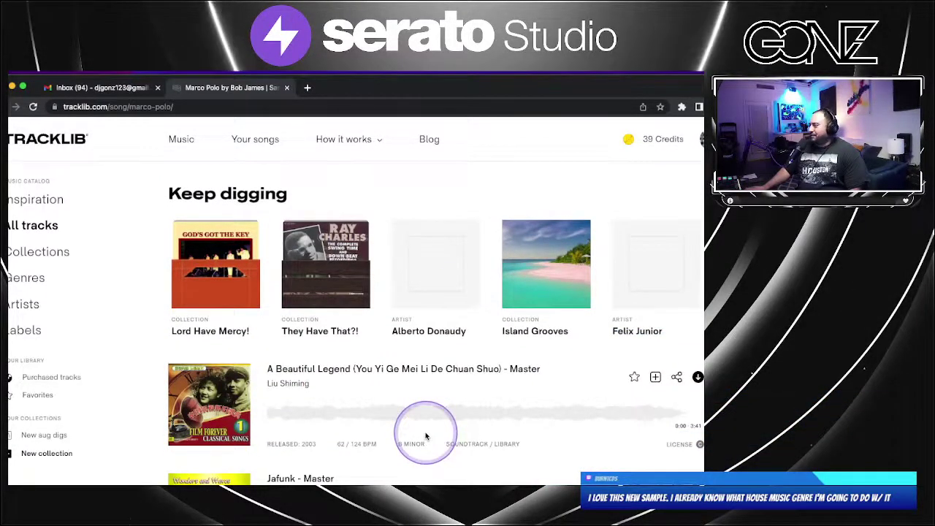
scroll(427, 437, "down", 3)
scroll(427, 436, "up", 8)
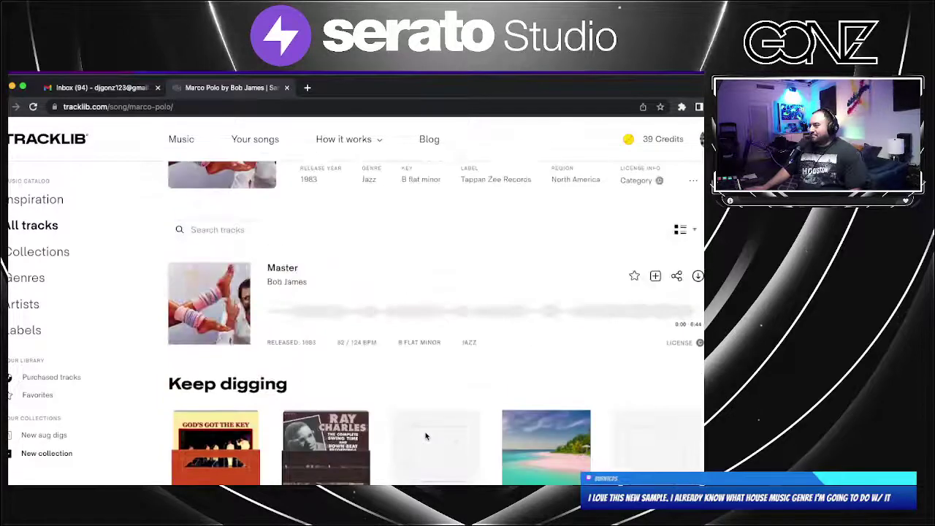
left_click(427, 437)
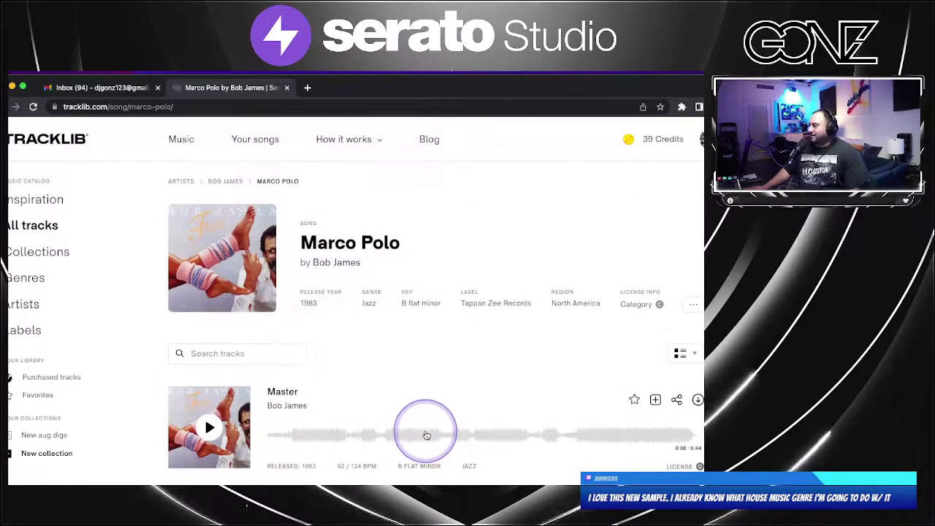
scroll(424, 435, "down", 6)
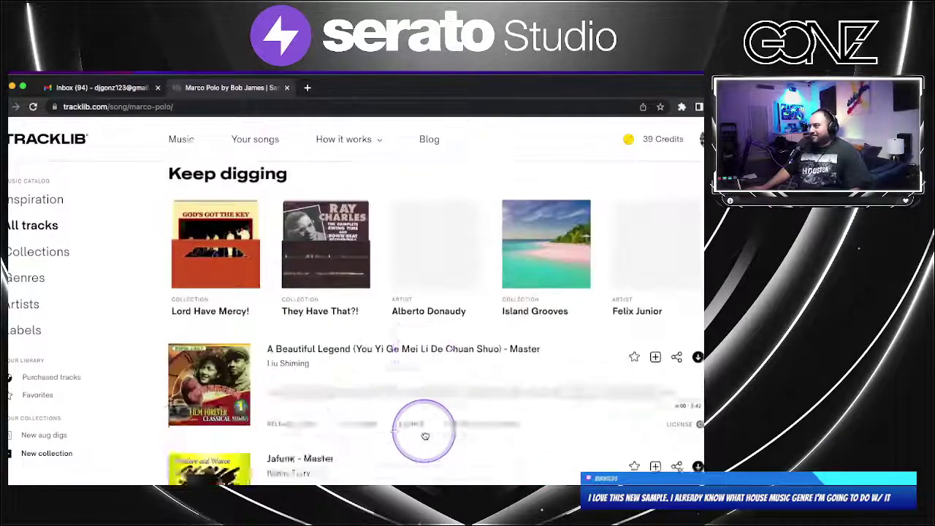
scroll(424, 433, "up", 3)
scroll(424, 434, "up", 4)
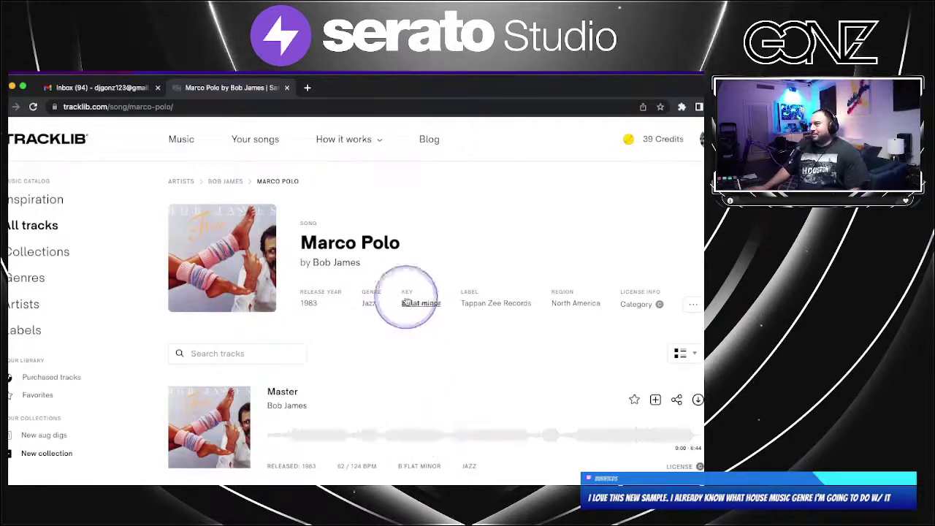
Check the license category and license price information of the Marco Polo master track
mouse_move(341, 146)
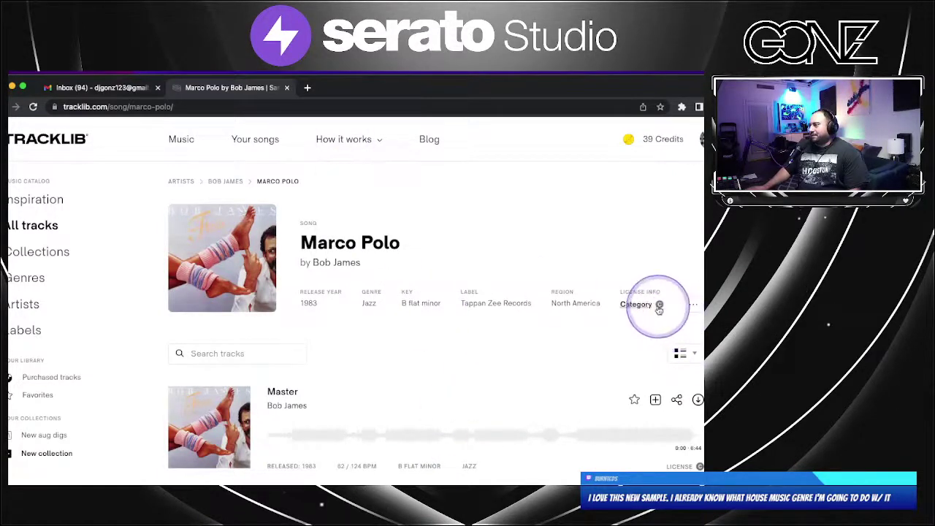
scroll(660, 305, "down", 3)
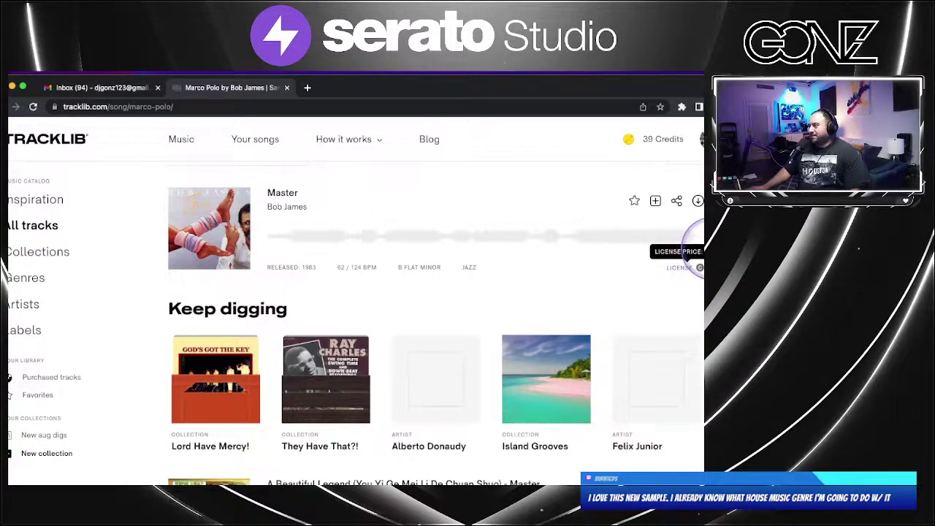
scroll(446, 307, "up", 3)
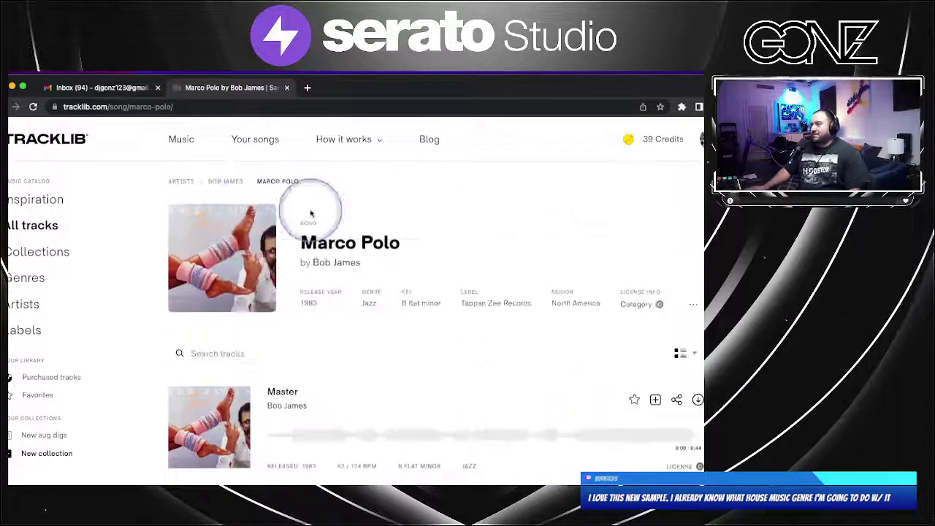
Open Your songs on Tracklib and examine the registered songs, their license status and the original songs sampled
left_click(251, 140)
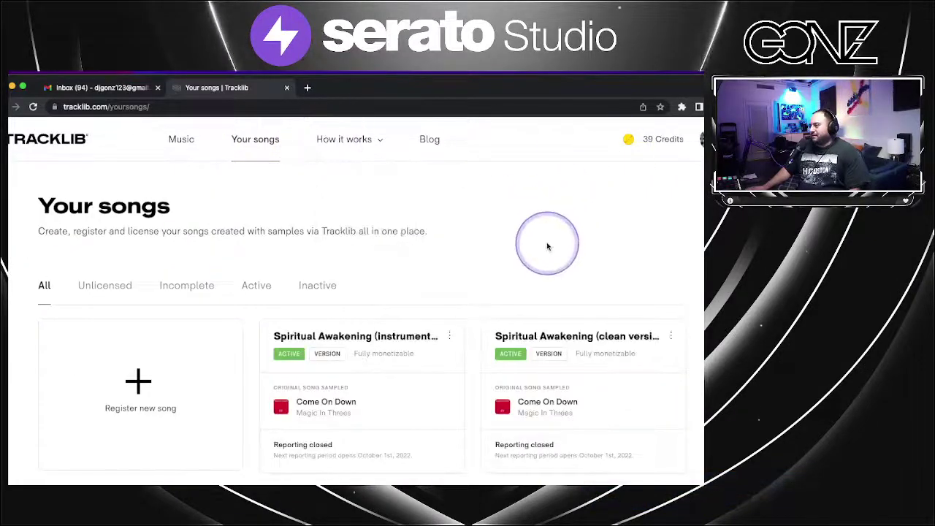
scroll(547, 246, "down", 1)
scroll(547, 246, "down", 2)
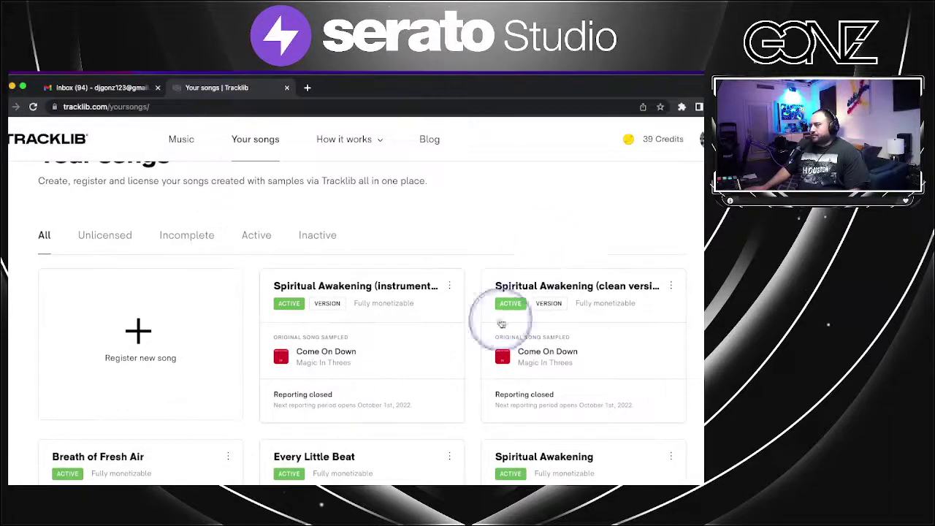
scroll(412, 351, "down", 2)
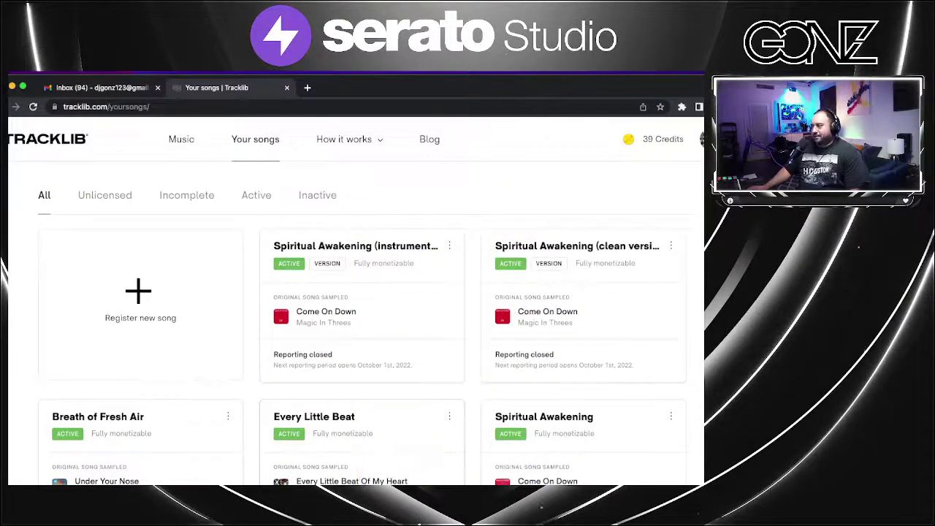
scroll(407, 471, "down", 1)
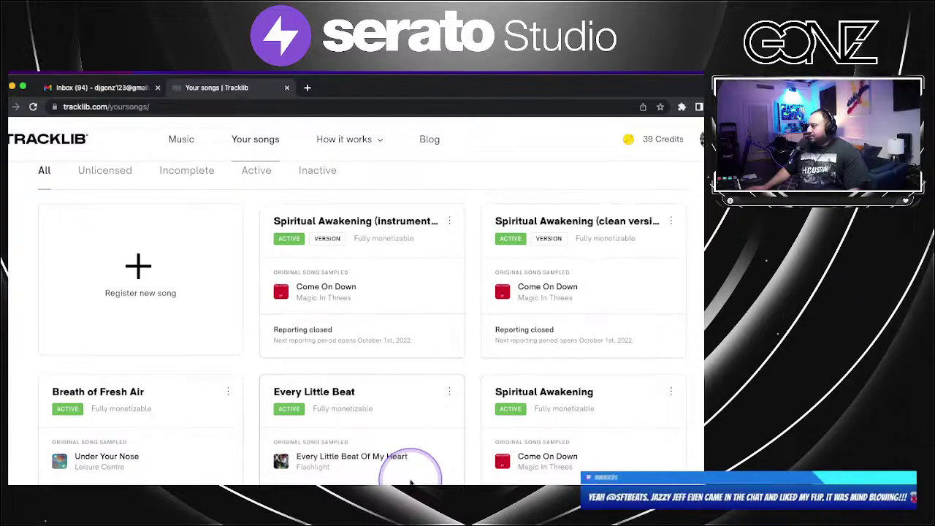
scroll(242, 449, "down", 1)
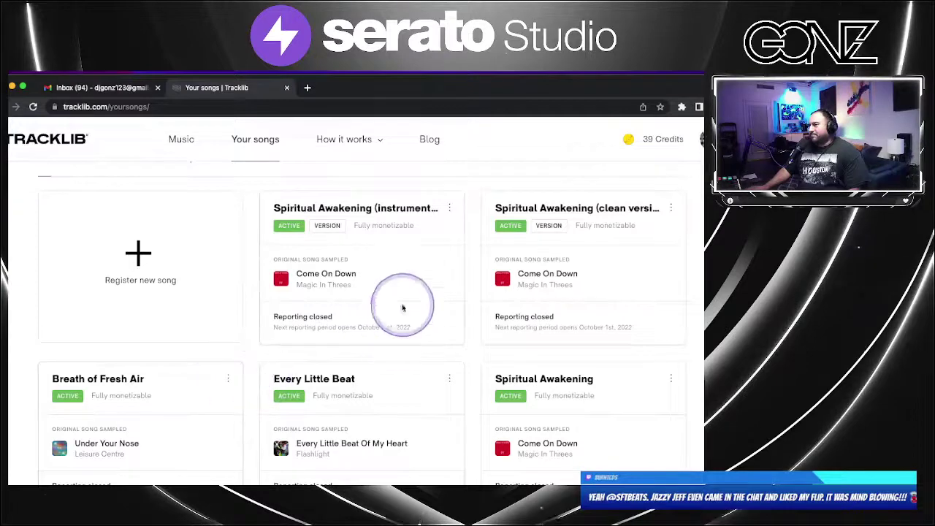
scroll(395, 453, "down", 2)
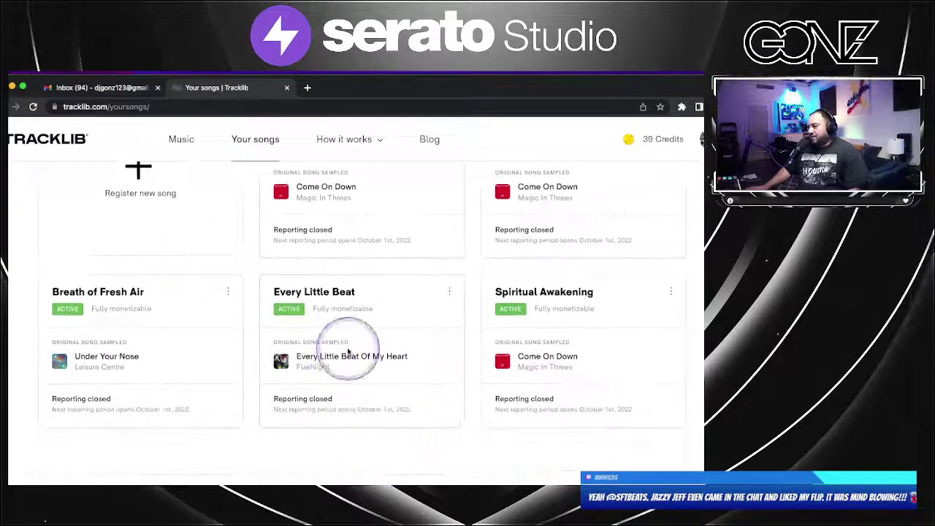
scroll(282, 438, "up", 6)
scroll(278, 441, "down", 2)
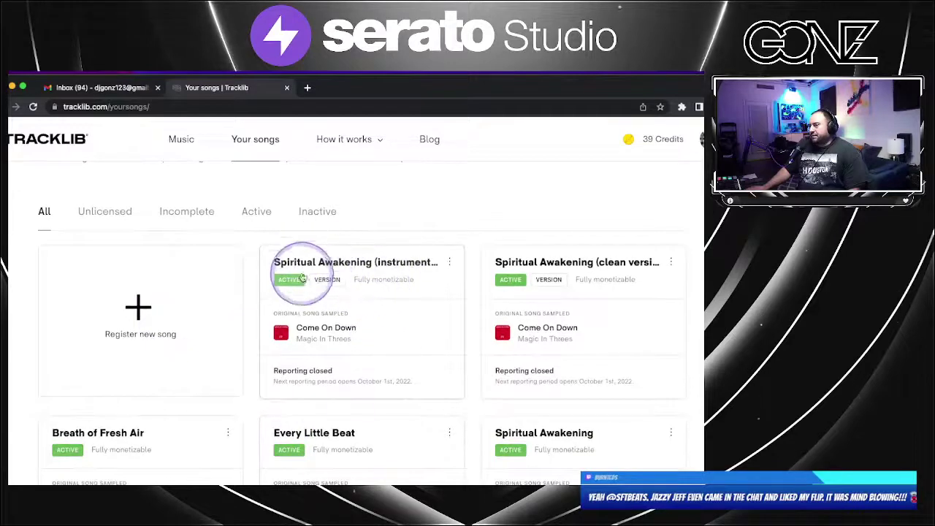
Look over the license status and sampled originals of the Spiritual Awakening, Breath of Fresh Air and Every Little Beat entries again
scroll(442, 384, "down", 2)
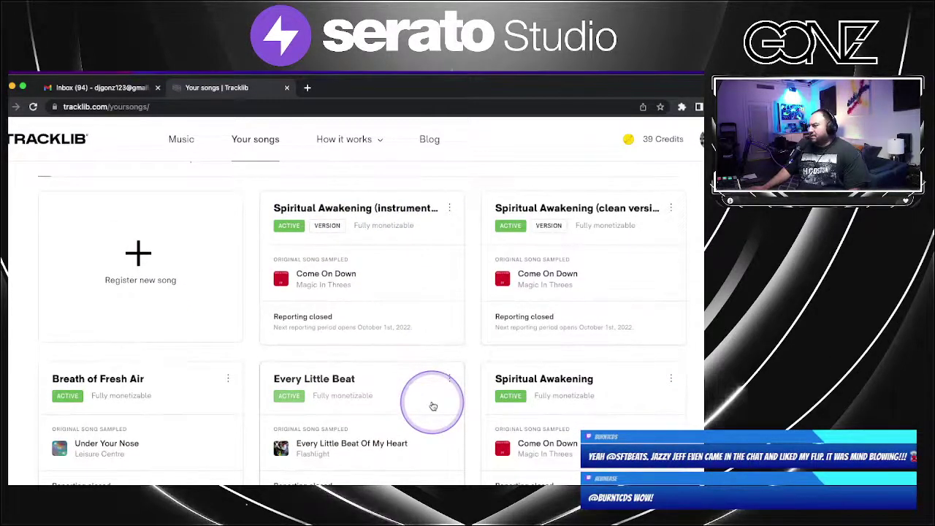
scroll(409, 467, "up", 3)
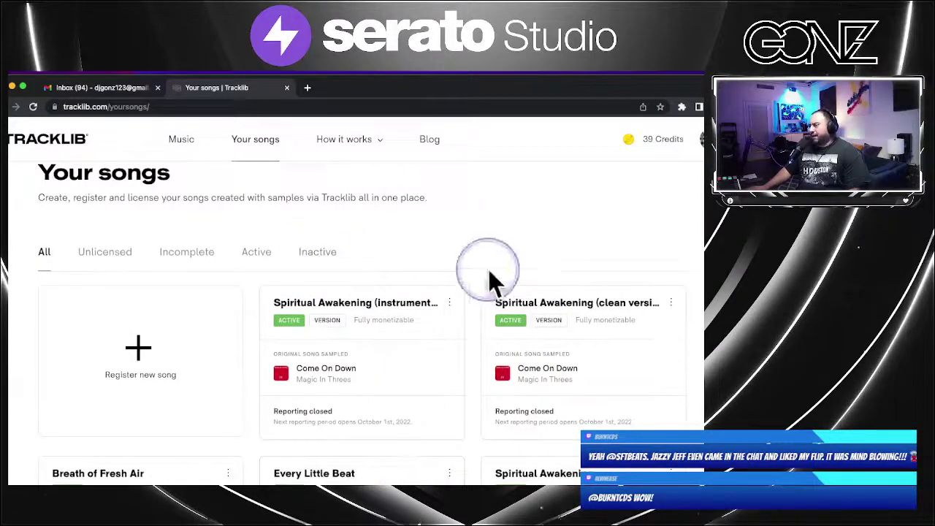
scroll(380, 438, "down", 3)
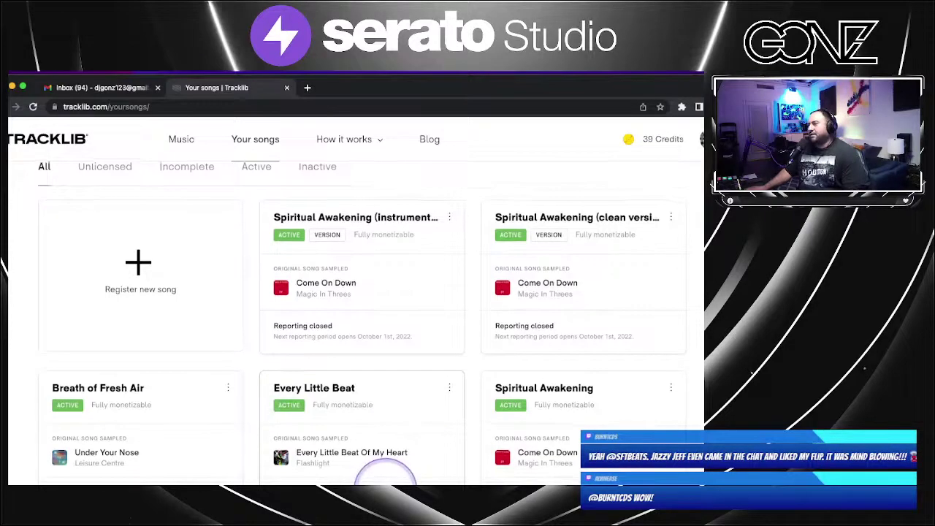
scroll(385, 471, "down", 2)
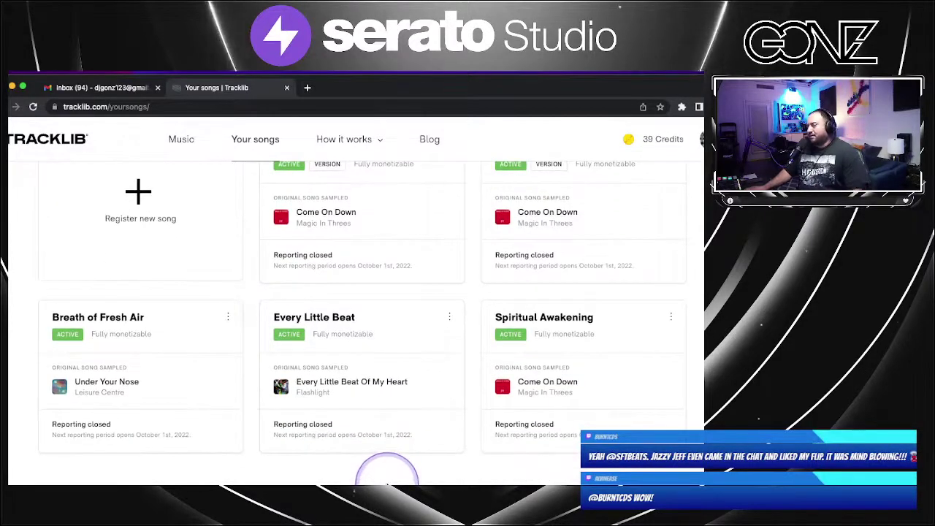
scroll(387, 479, "up", 3)
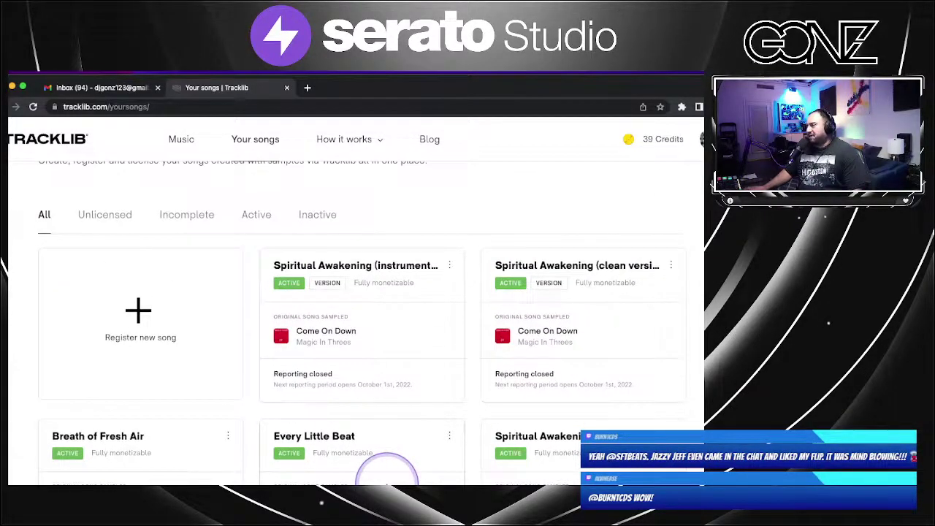
scroll(408, 475, "up", 2)
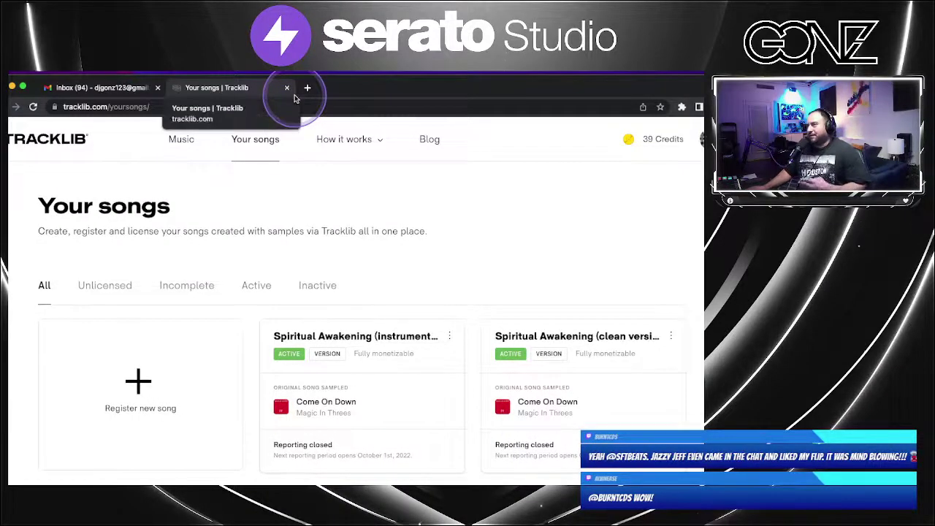
scroll(372, 417, "down", 1)
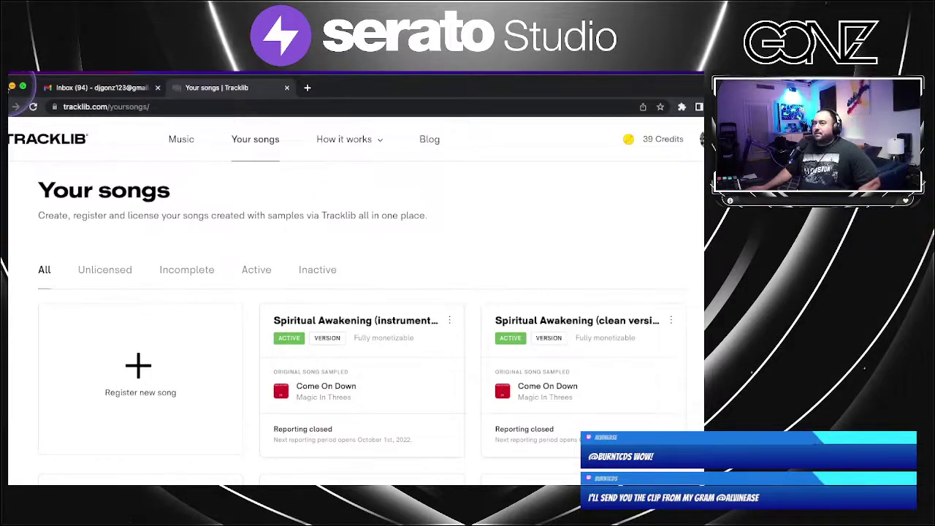
Minimize the browser and look through the week 4 sample post and earlier submission replies in the seratos-kitchen Discord channel
left_click(12, 86)
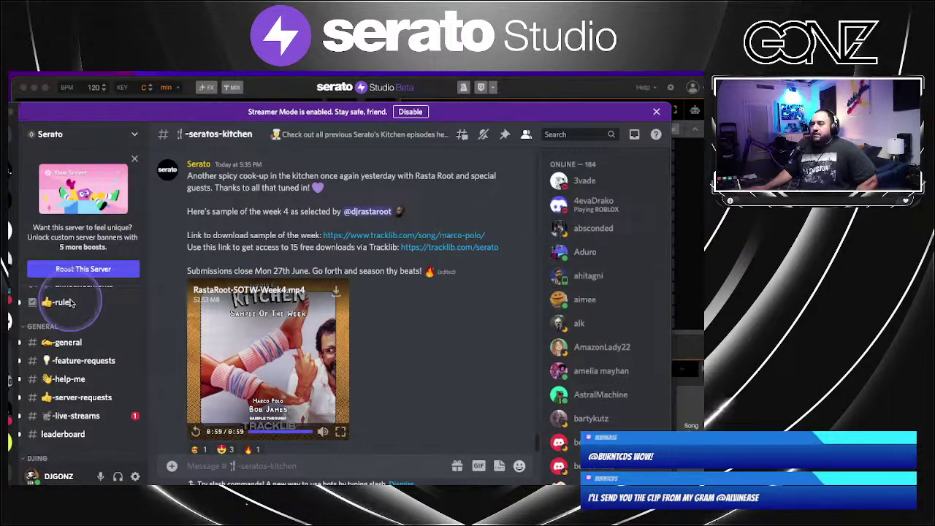
left_click(449, 284)
scroll(447, 292, "down", 10)
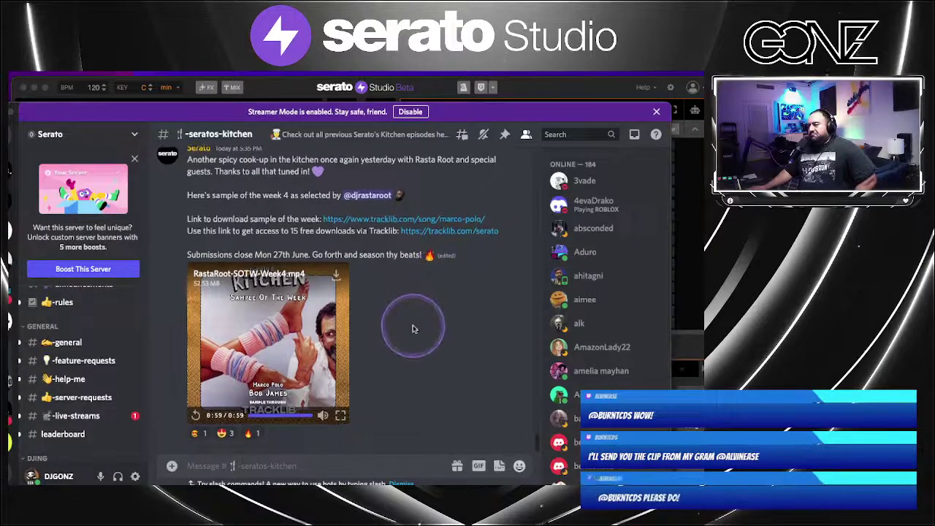
scroll(432, 326, "down", 2)
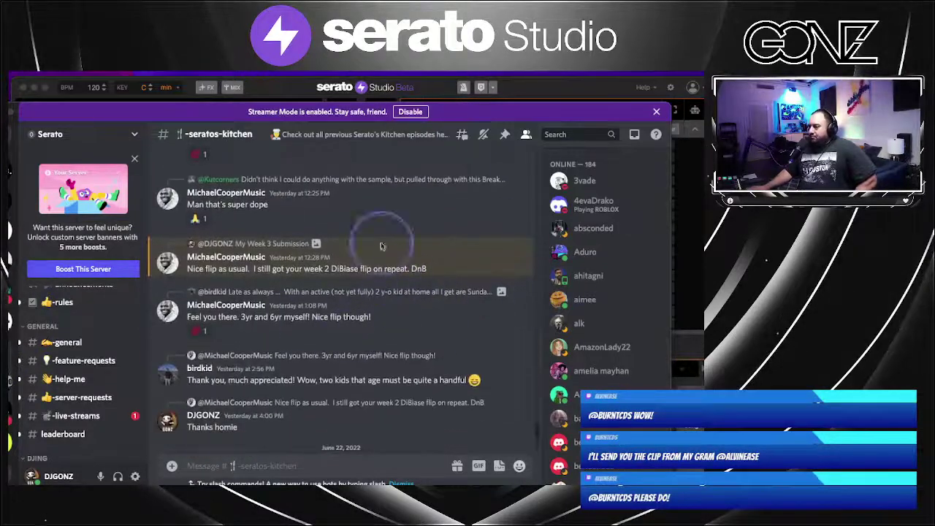
scroll(353, 368, "down", 1)
scroll(387, 350, "up", 10)
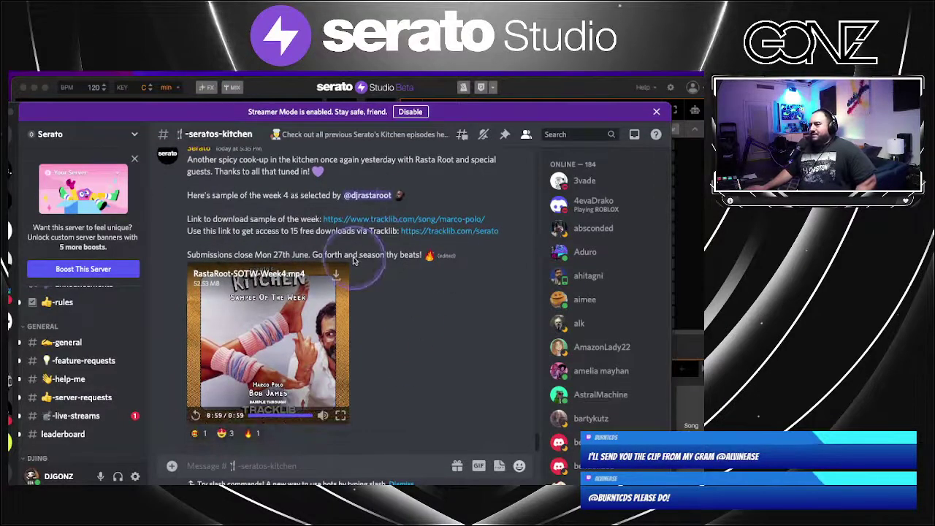
scroll(53, 387, "down", 2)
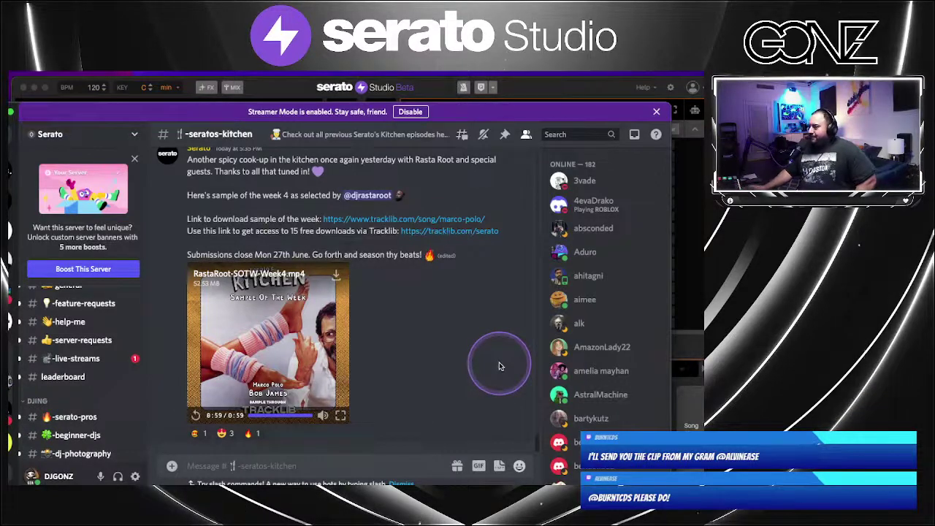
scroll(467, 365, "up", 5)
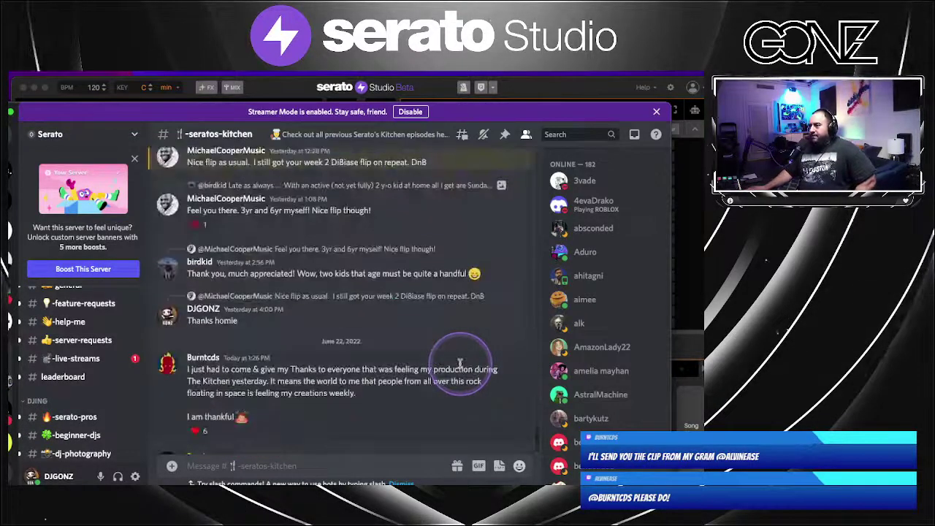
scroll(458, 376, "down", 1)
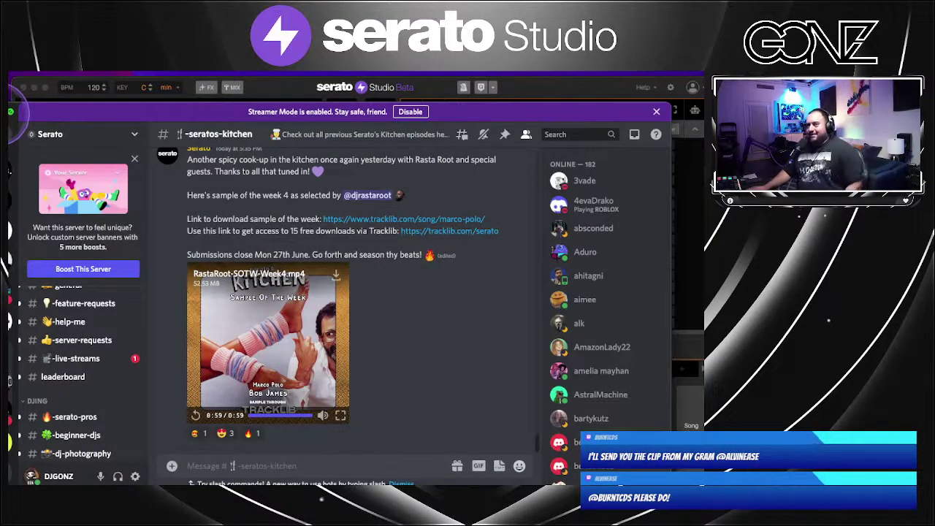
Switch to Serato Studio, collapse the Studio Drum Kit deck and load Marco Polo by Bob James as a new sample deck
left_click(1, 112)
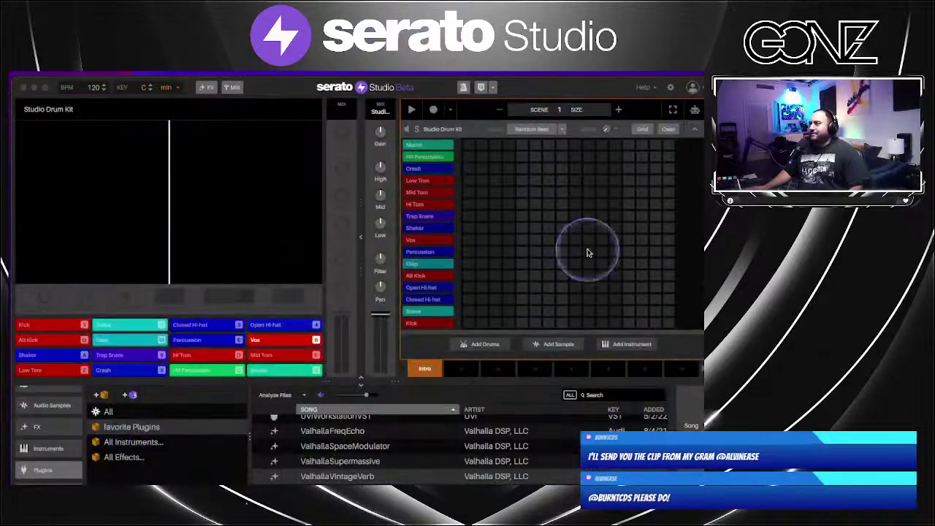
left_click(696, 131)
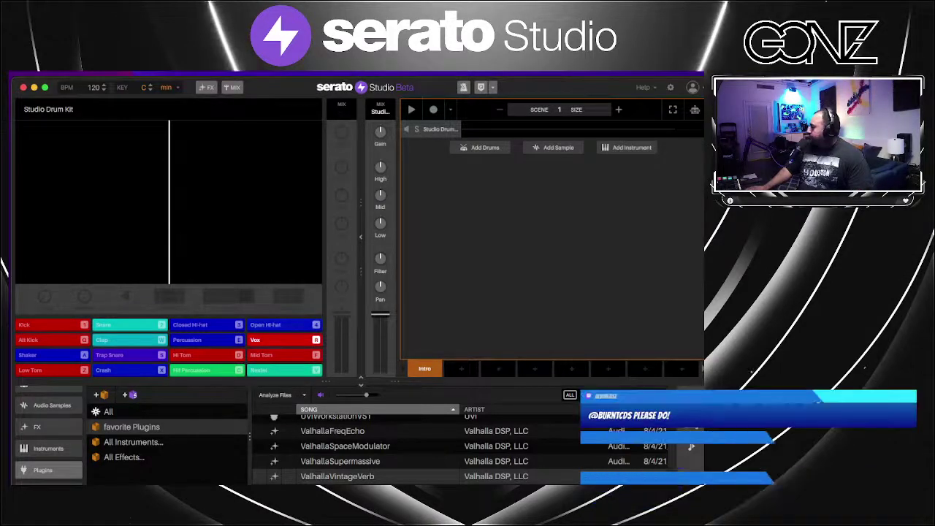
left_click_drag(703, 197, 510, 248)
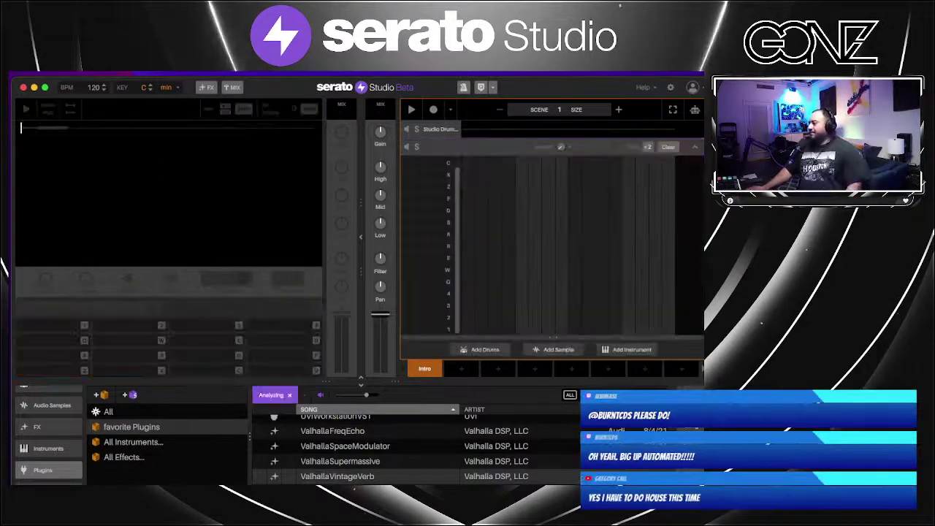
left_click(677, 240)
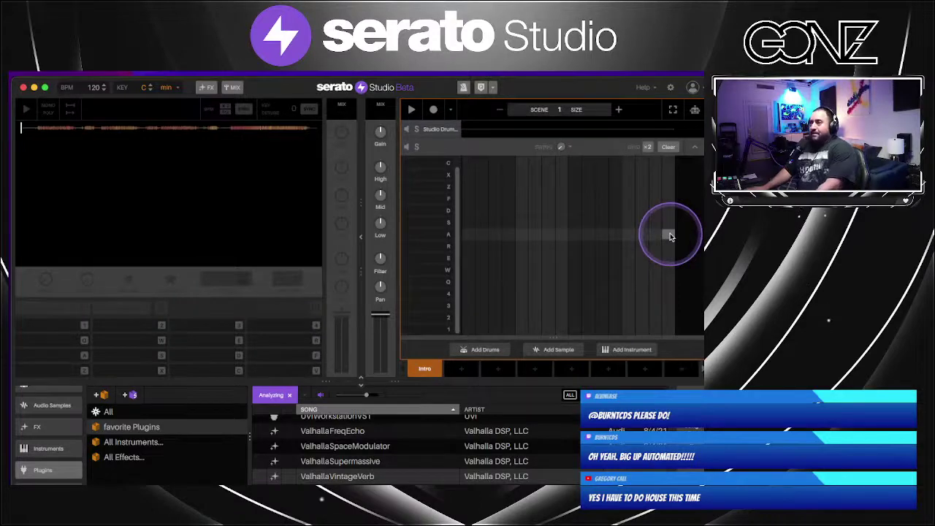
left_click(632, 255)
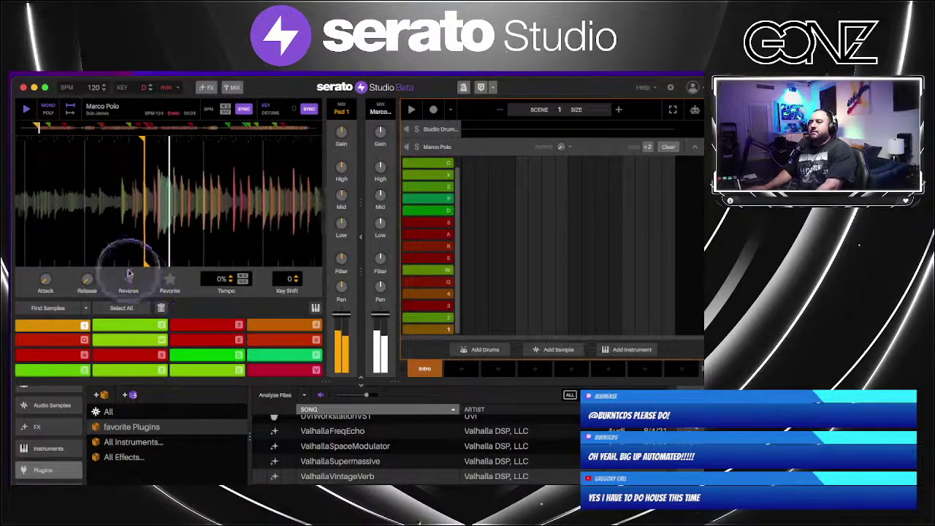
Audition Marco Polo from its start and from the automatically found sample on pad 1
left_click(31, 129)
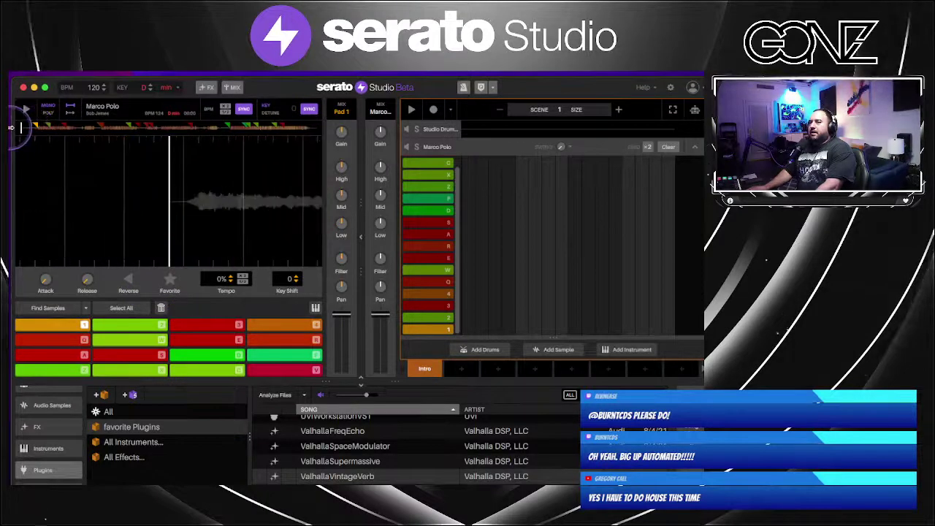
left_click(182, 195)
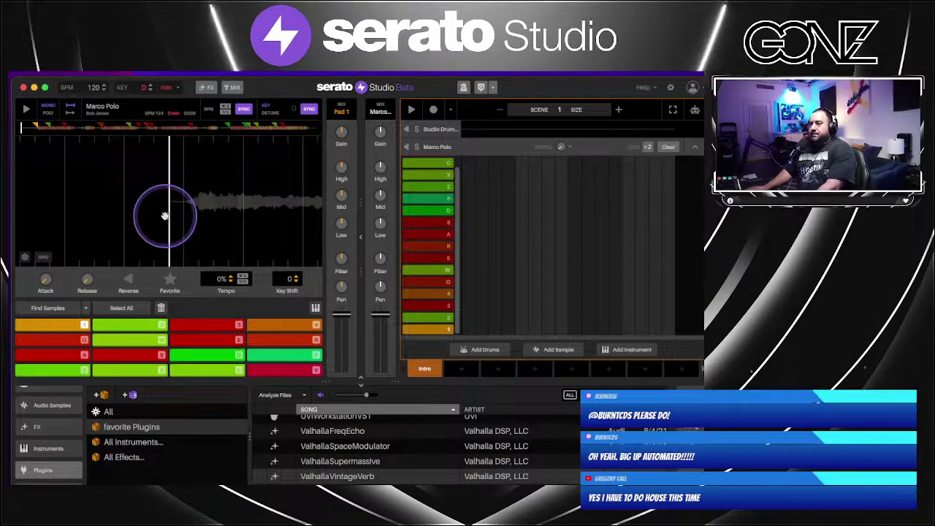
key("1")
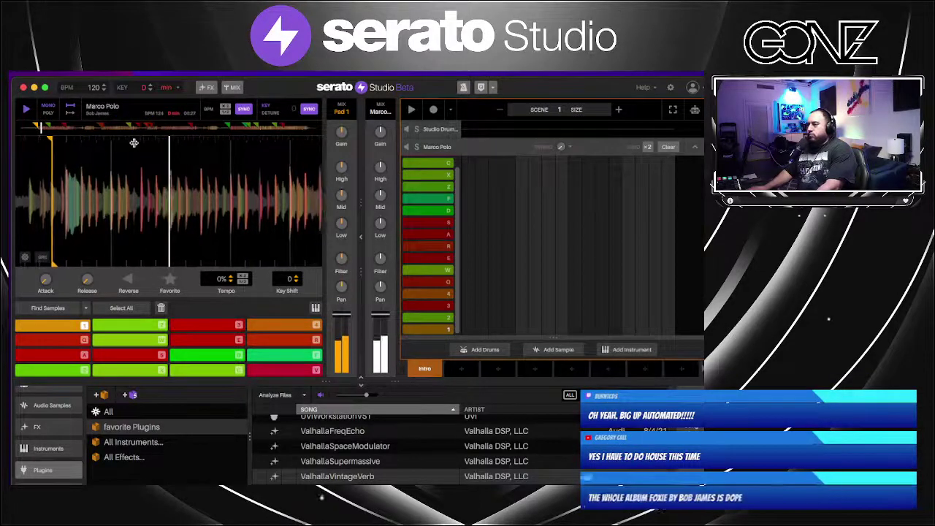
left_click(134, 142)
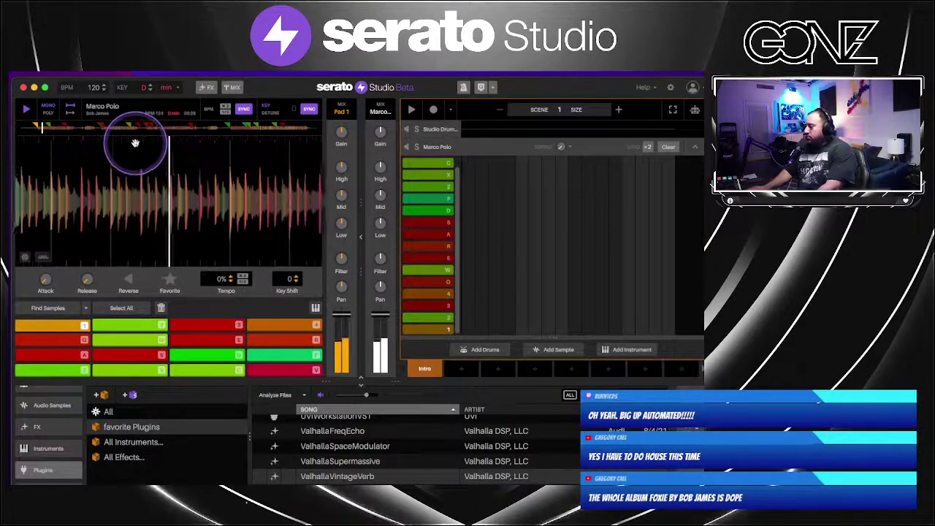
key("space")
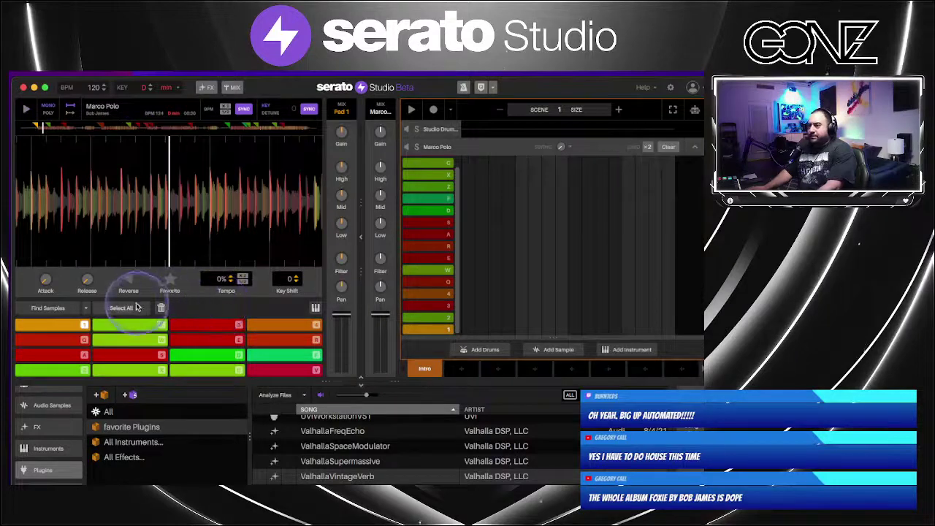
Clear all automatically found samples from the pads and set a new cue point on pad 1 at the song's opening sound
left_click(161, 308)
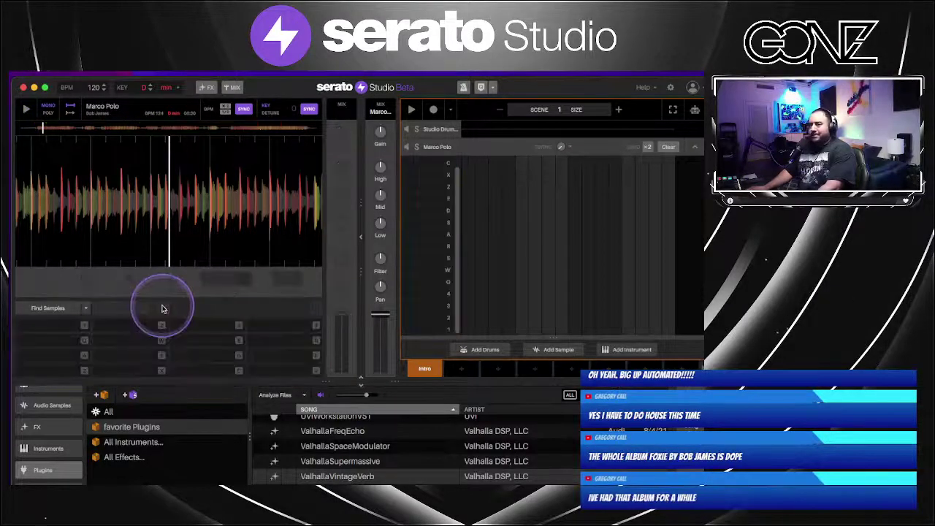
left_click(22, 129)
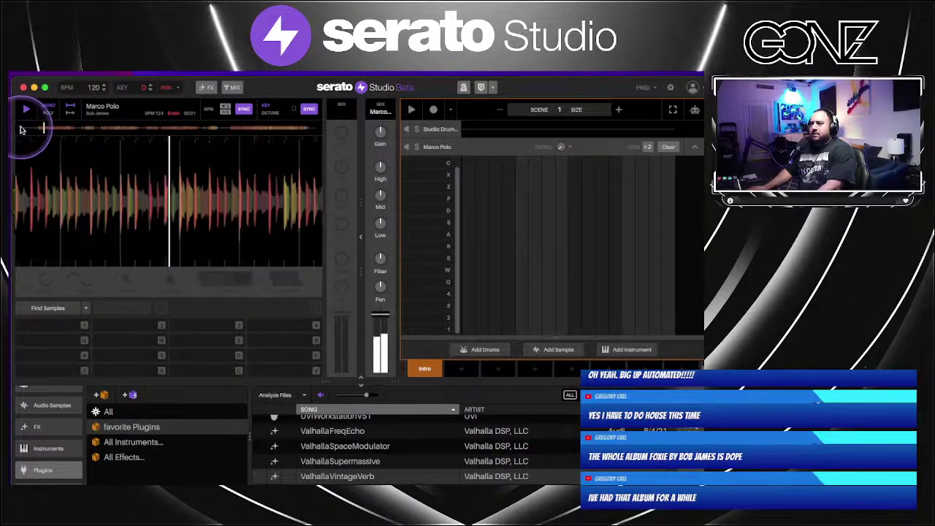
left_click(116, 234)
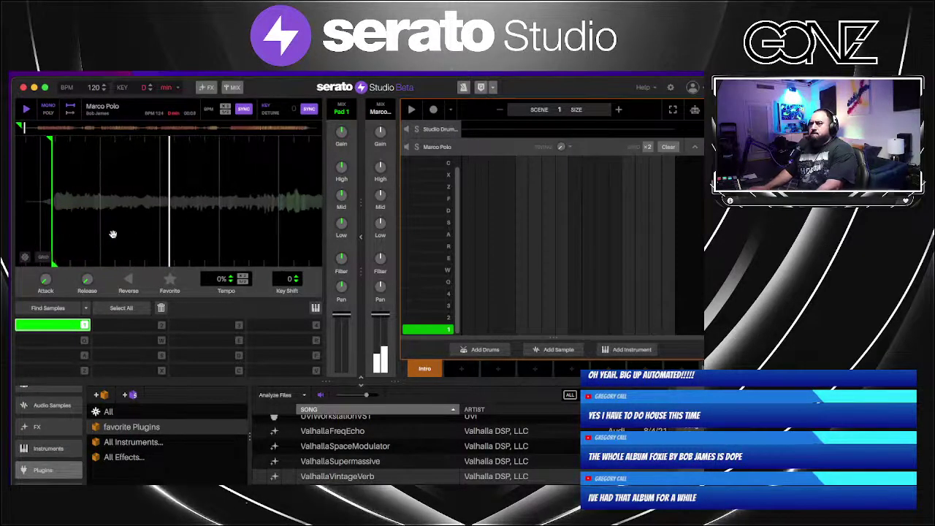
Lower the project key to B minor and set cue points on pads 2 and 3 within the Marco Polo intro
left_click(150, 90)
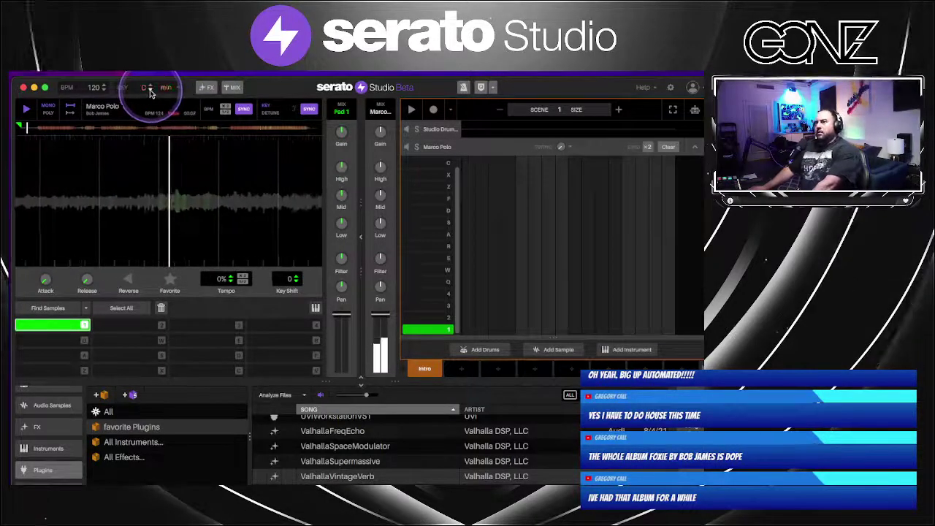
left_click(139, 240)
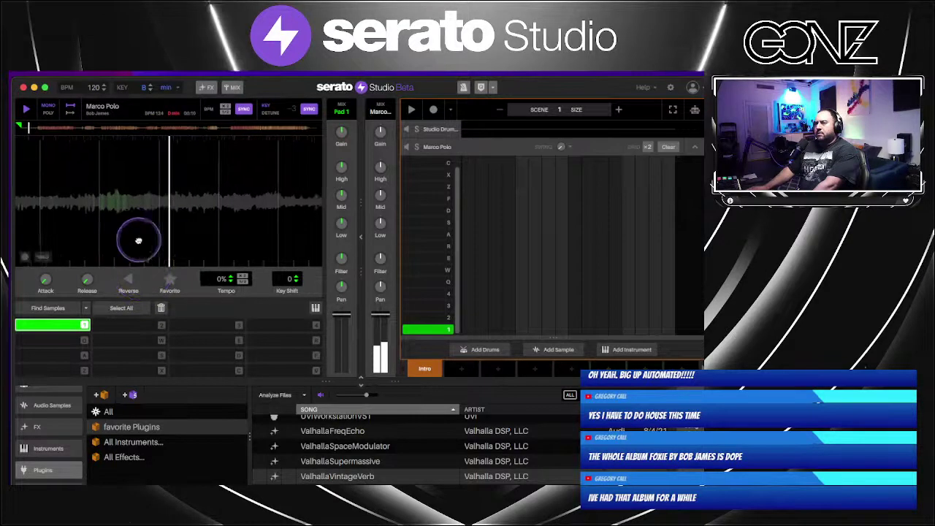
left_click(183, 243)
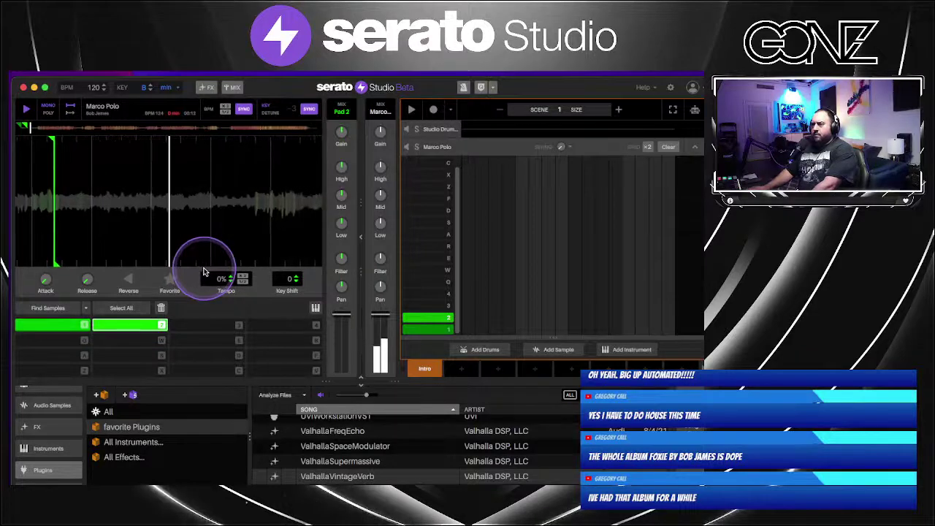
left_click(135, 237)
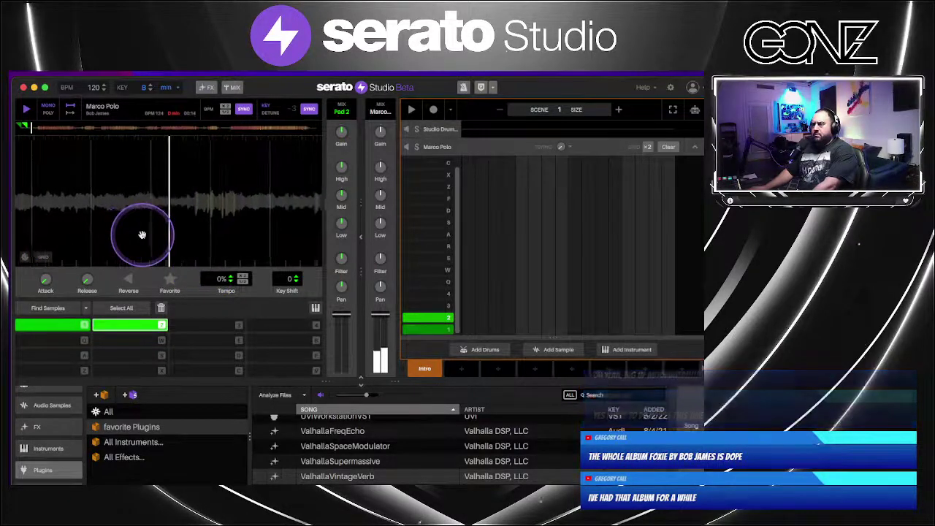
key("3")
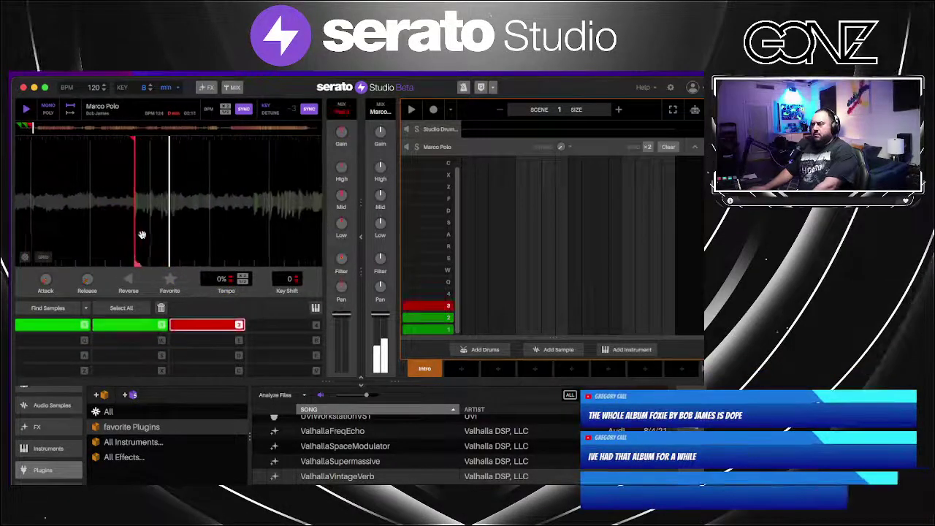
Play through the Marco Polo sample and add cue points on pads 4 and Q
left_click(143, 234)
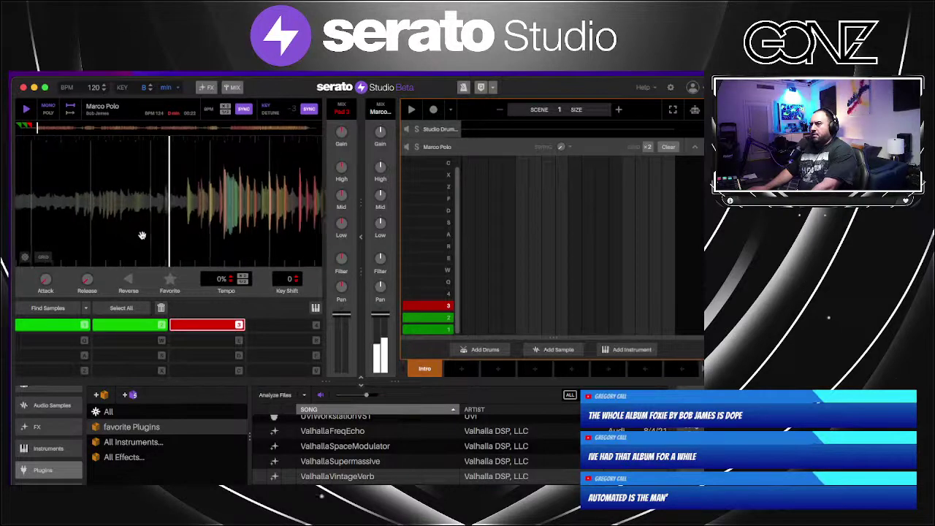
left_click(142, 235)
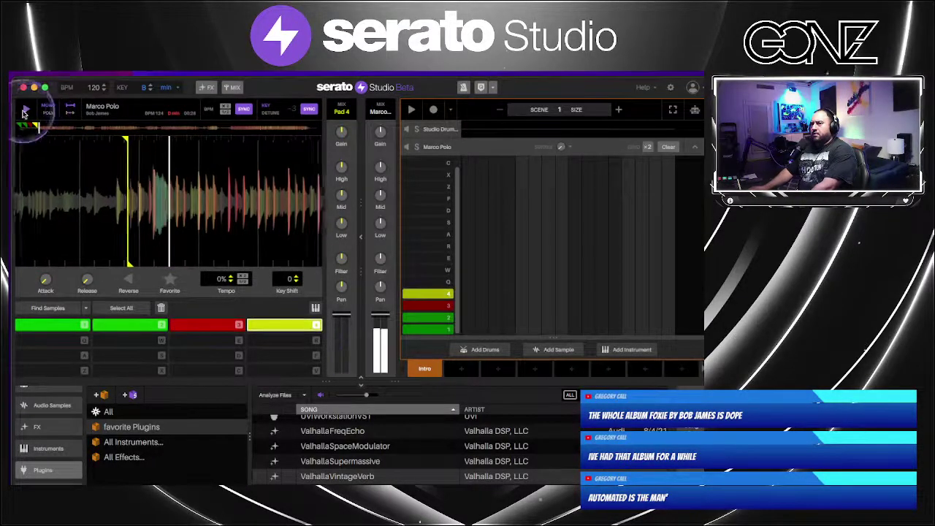
left_click(73, 132)
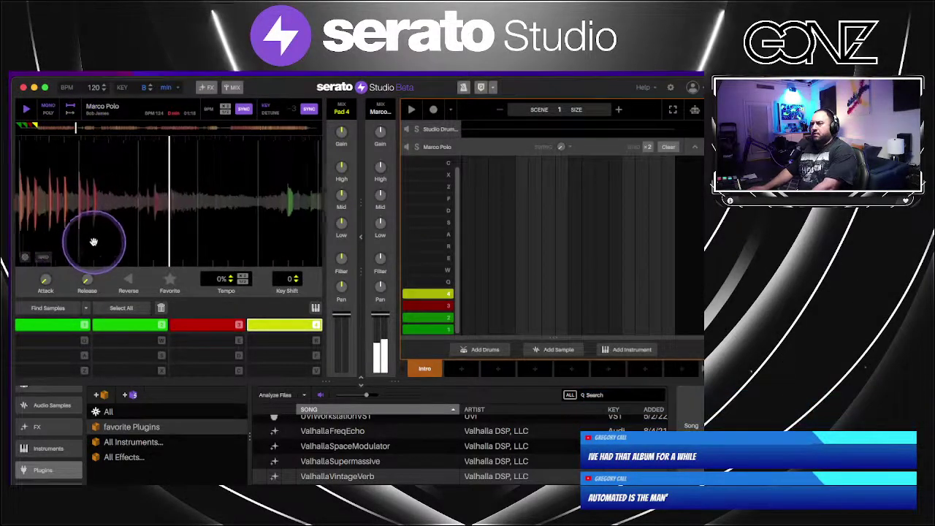
key("q")
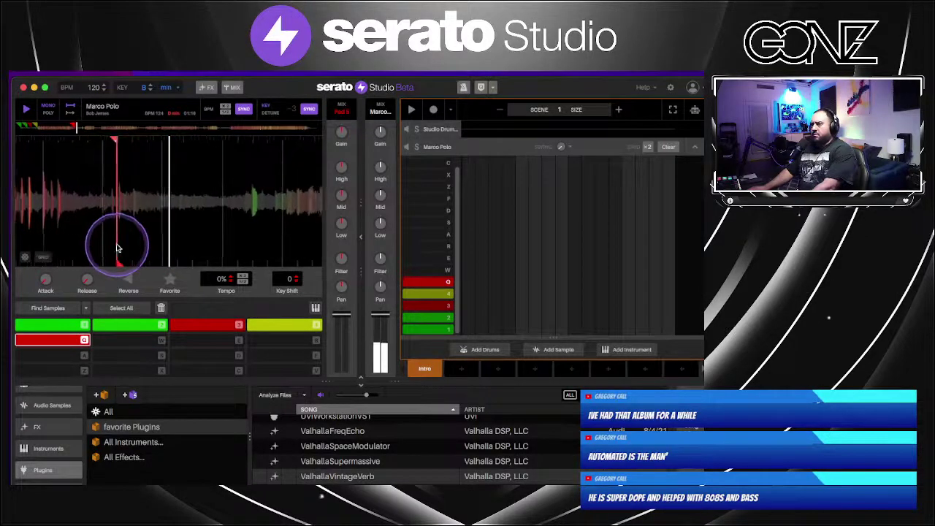
Refine the start of pad Q's cue point and add further cue points on pads W and E
left_click_drag(122, 250, 136, 247)
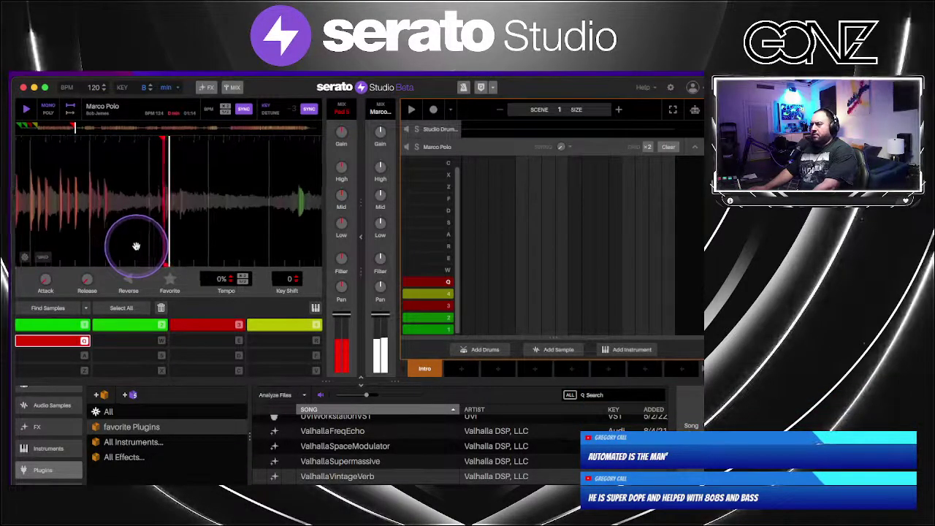
left_click(26, 259)
key("q")
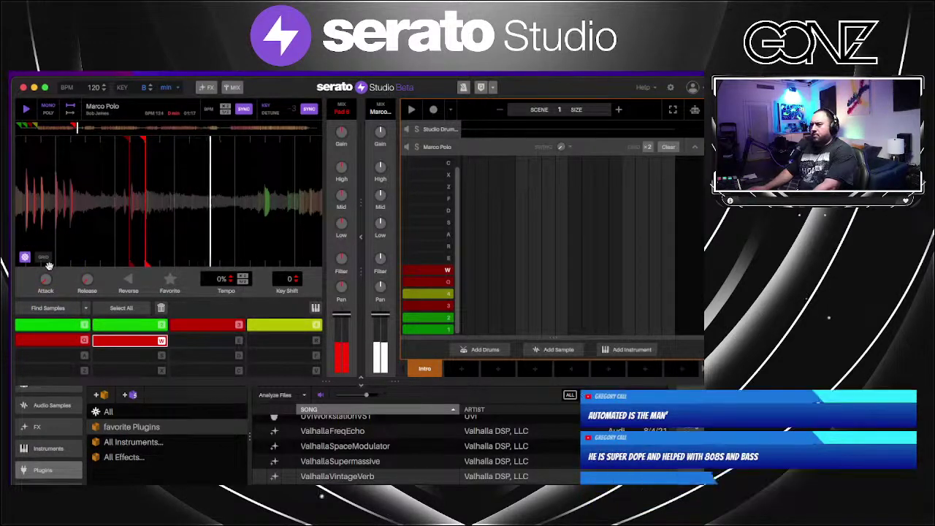
key("w")
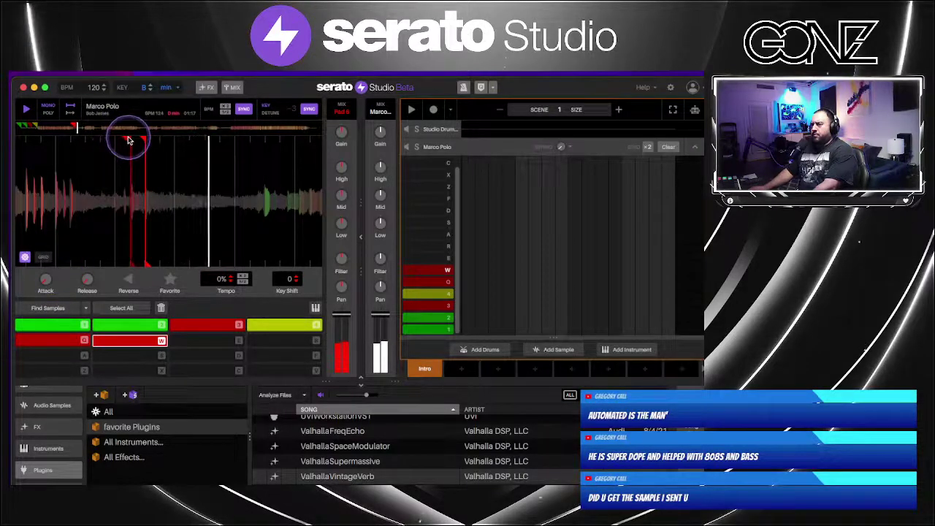
left_click(26, 257)
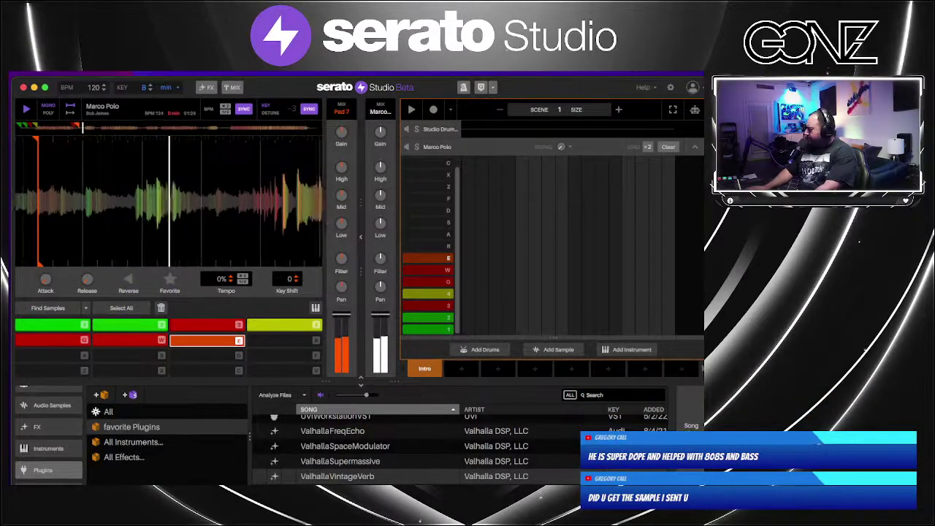
Switch to Chrome, open a new browser window and move it aside
key("super+Tab")
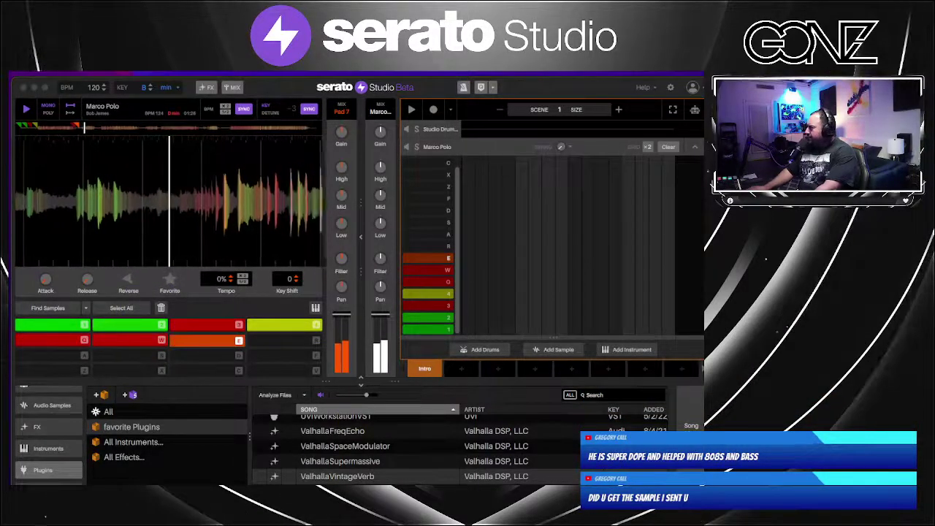
key("super+n")
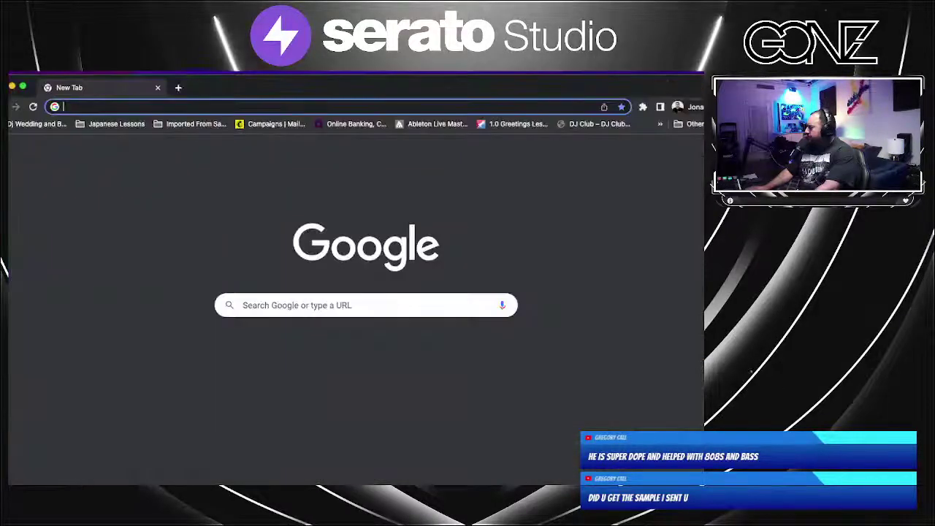
left_click_drag(630, 84, 702, 79)
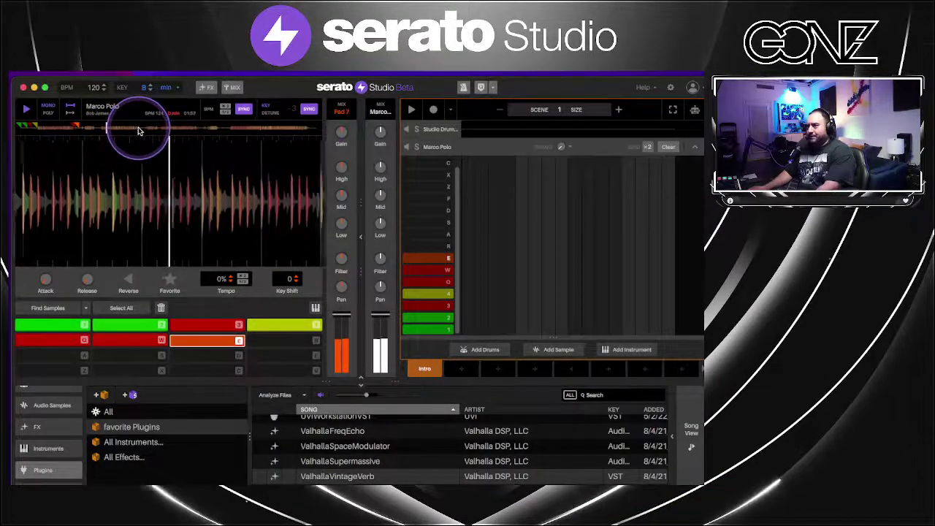
Add a cue point on pad R near the middle of the Marco Polo sample
left_click(138, 130)
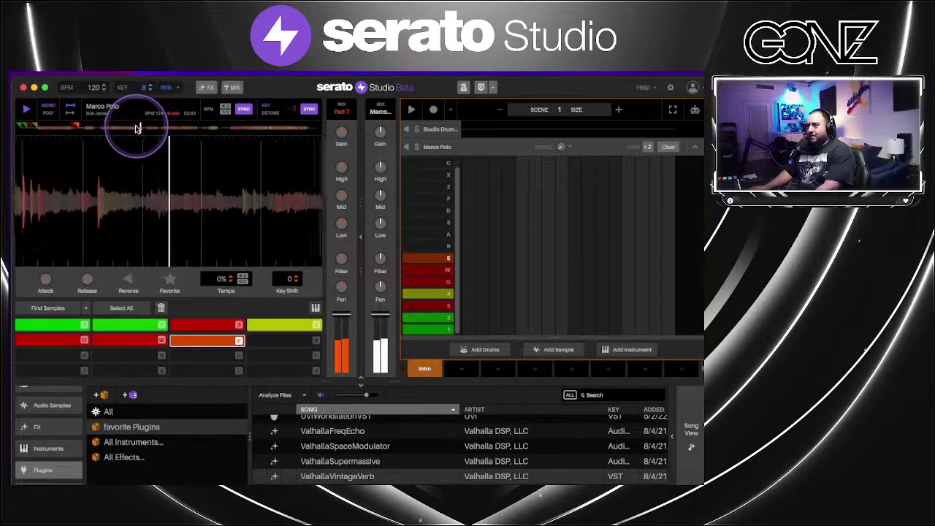
left_click(173, 239)
key("r")
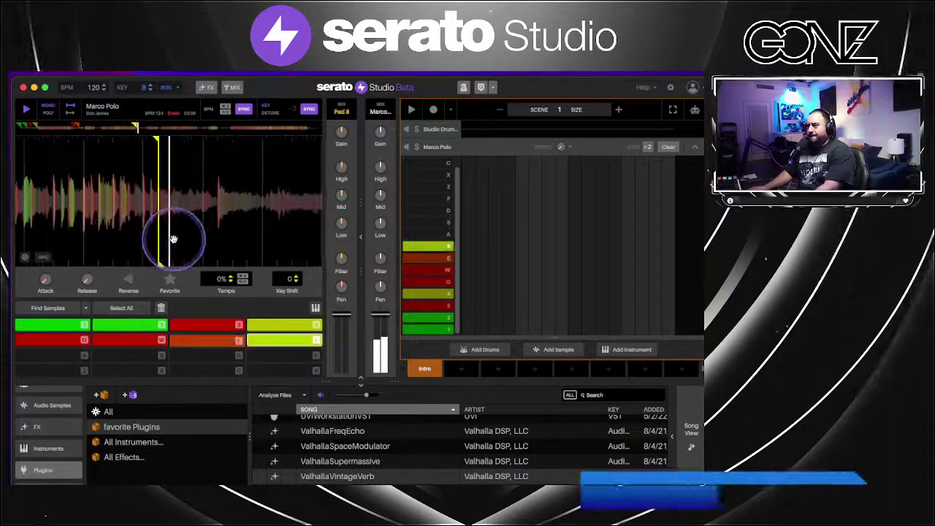
Align pad R's cue point with the start of the sustained hit and audition the pad
left_click(25, 258)
left_click_drag(107, 139, 167, 138)
key("r")
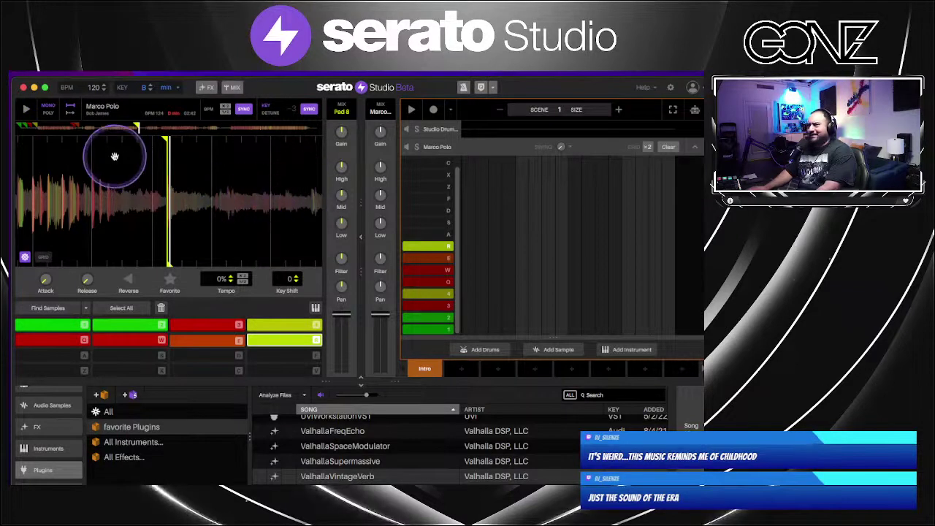
left_click(69, 114)
key("r")
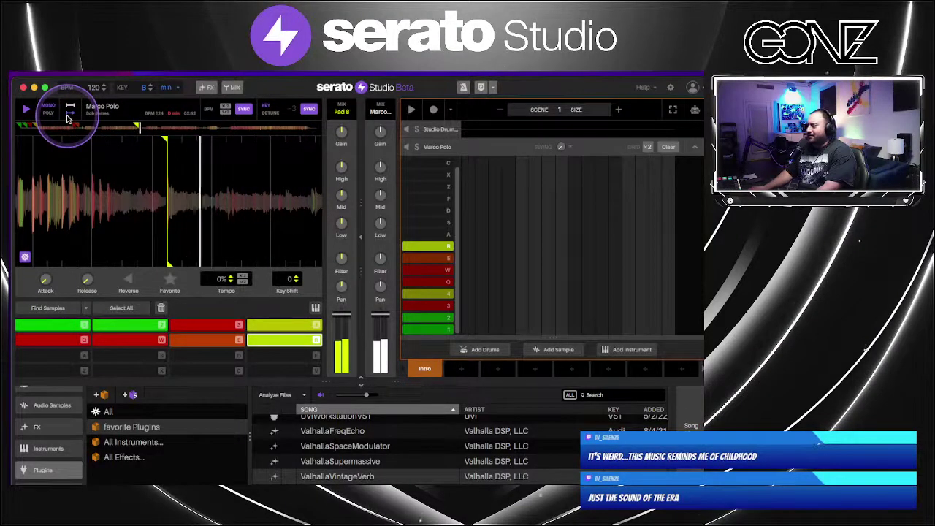
Audition later sections of the Marco Polo sample and add a cue point on pad A
left_click(166, 131)
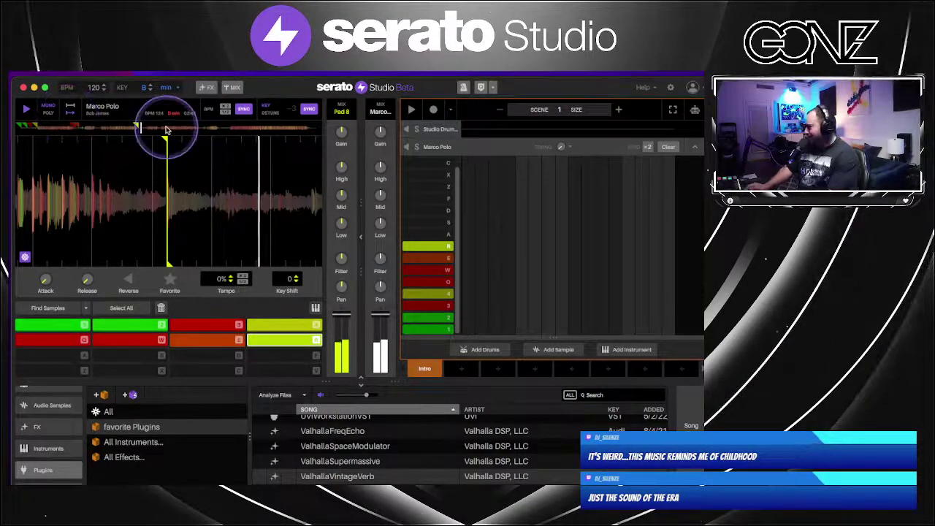
mouse_move(203, 220)
left_mouse_down()
mouse_move(298, 216)
mouse_move(176, 225)
left_mouse_up()
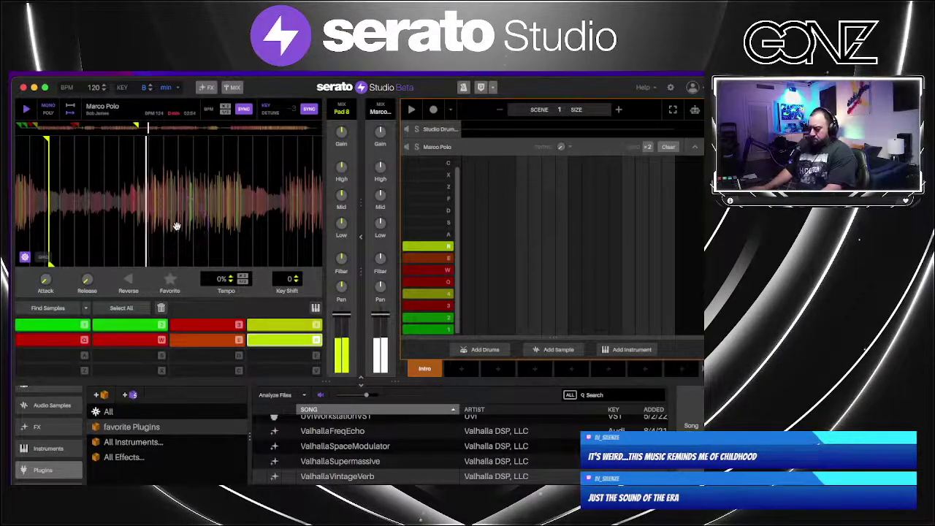
left_click(26, 258)
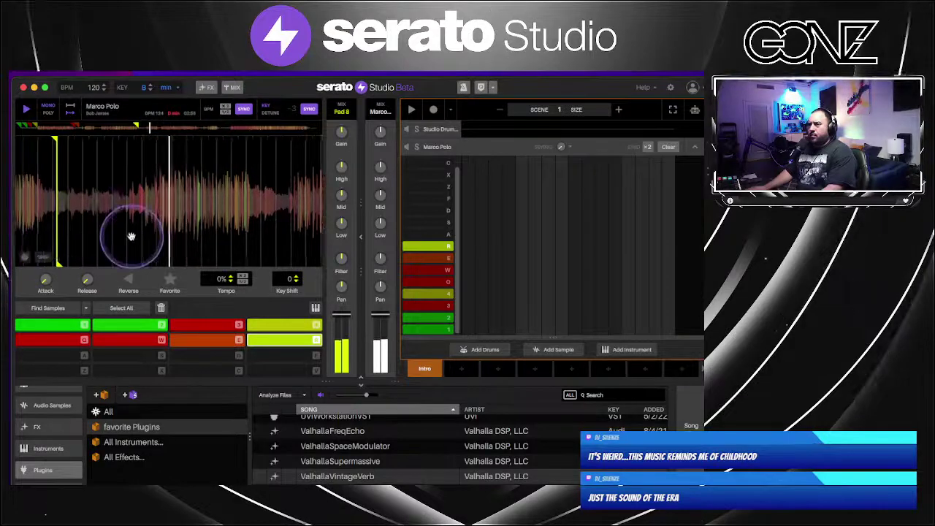
left_click(159, 129)
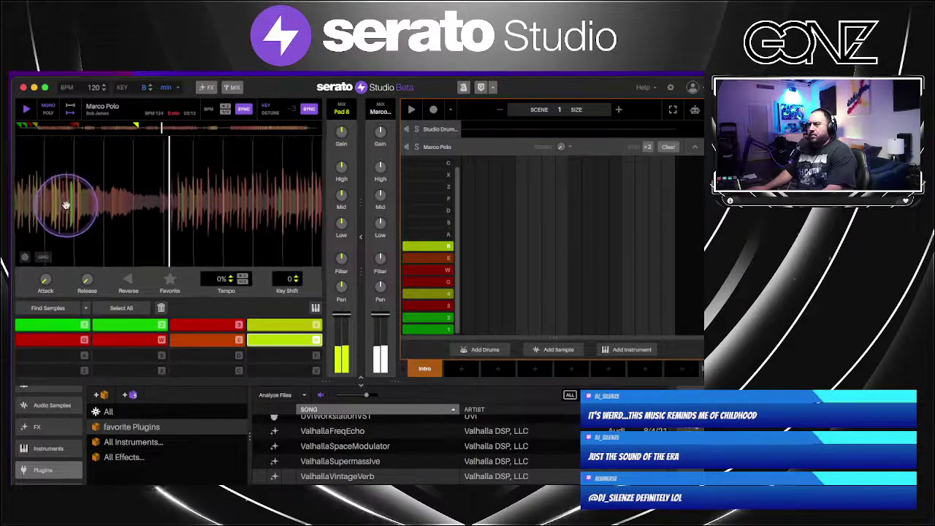
left_click(196, 130)
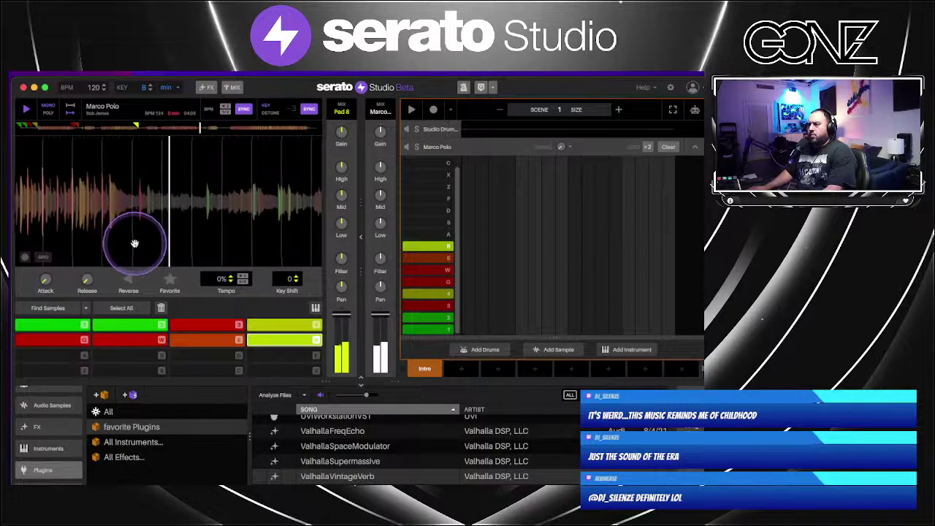
key("a")
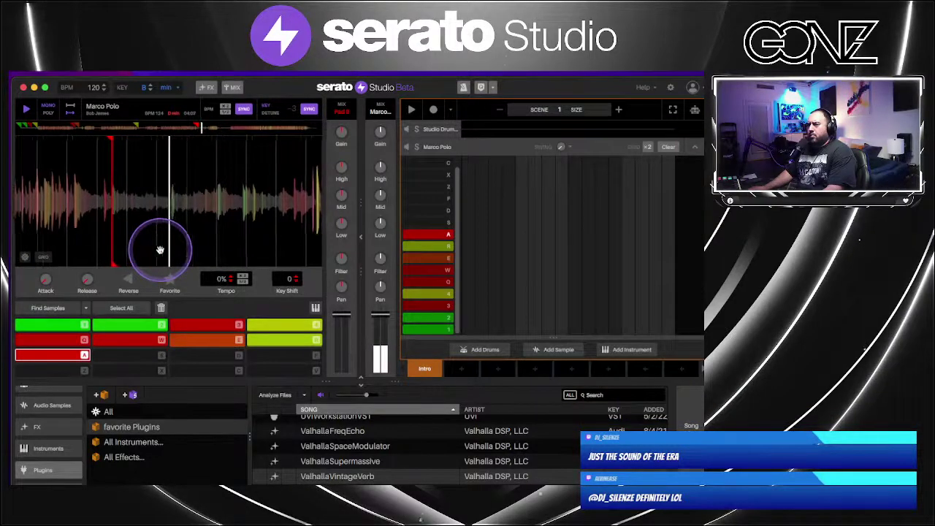
Add a cue point on pad S shortly after pad A's and audition the pad A slice
left_click(46, 345)
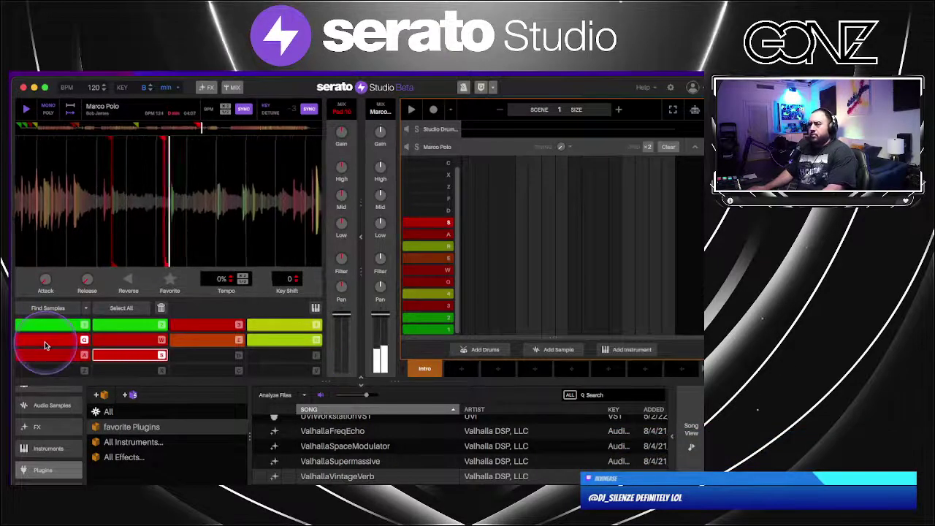
left_click(98, 347)
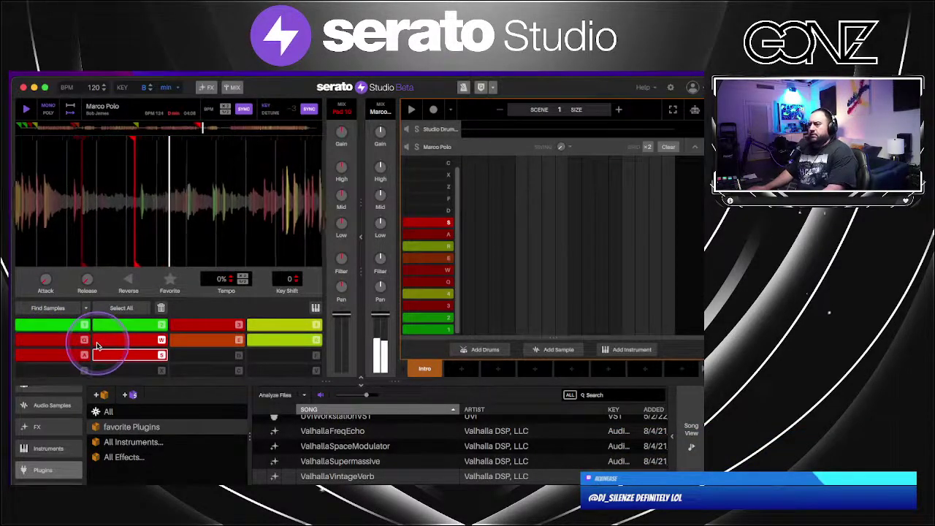
key("a")
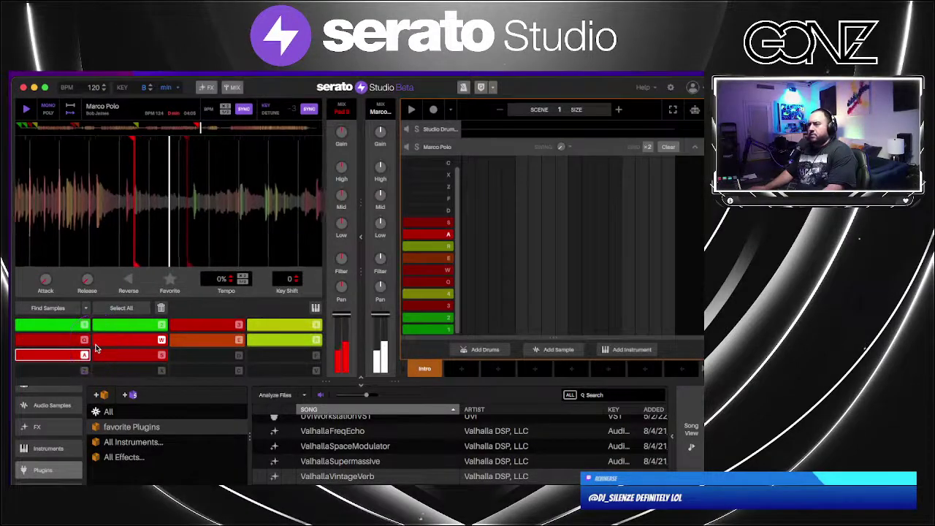
left_click(96, 350)
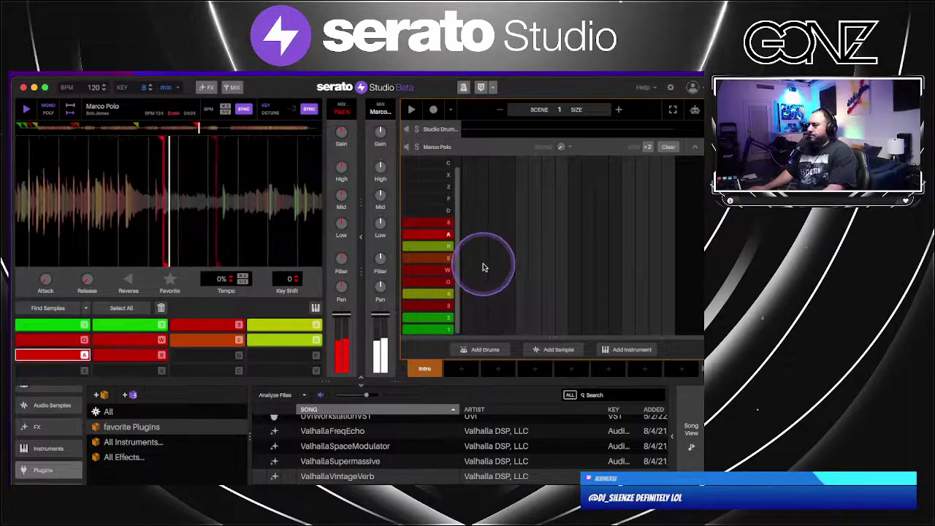
Extend the Intro scene to four bars and set the project tempo to 160 BPM
left_click(628, 114)
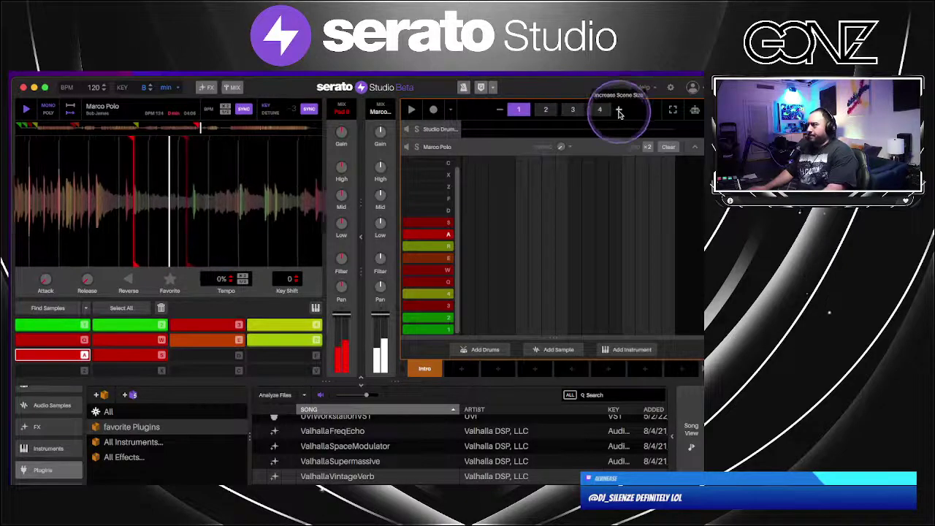
left_click_drag(557, 257, 469, 238)
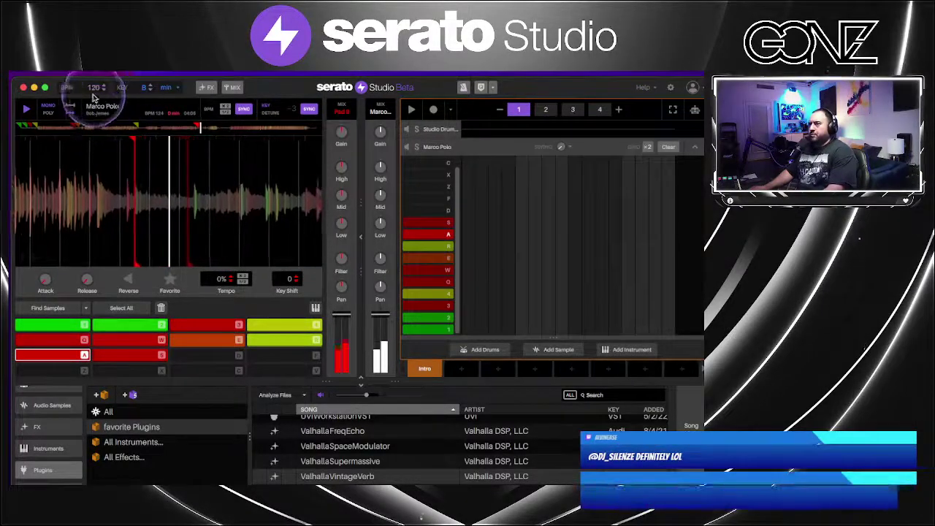
left_click_drag(95, 87, 96, 79)
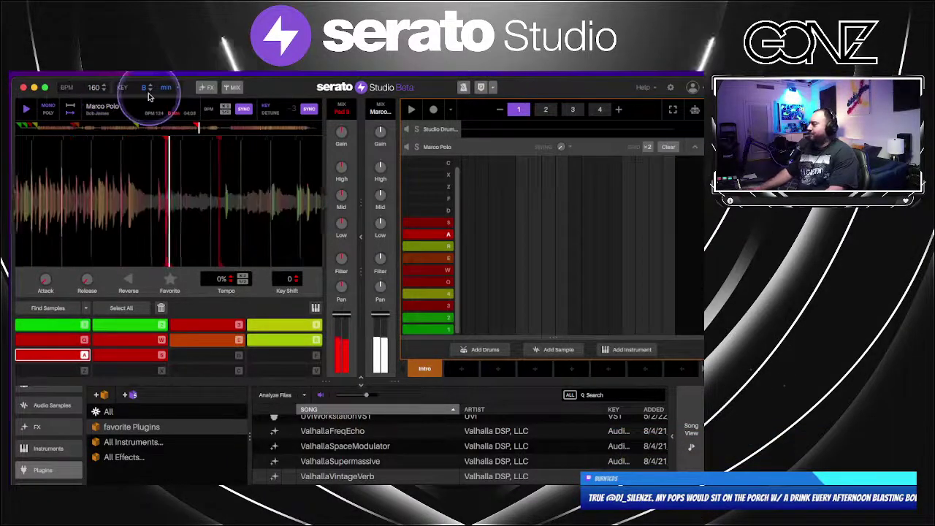
left_click(74, 99)
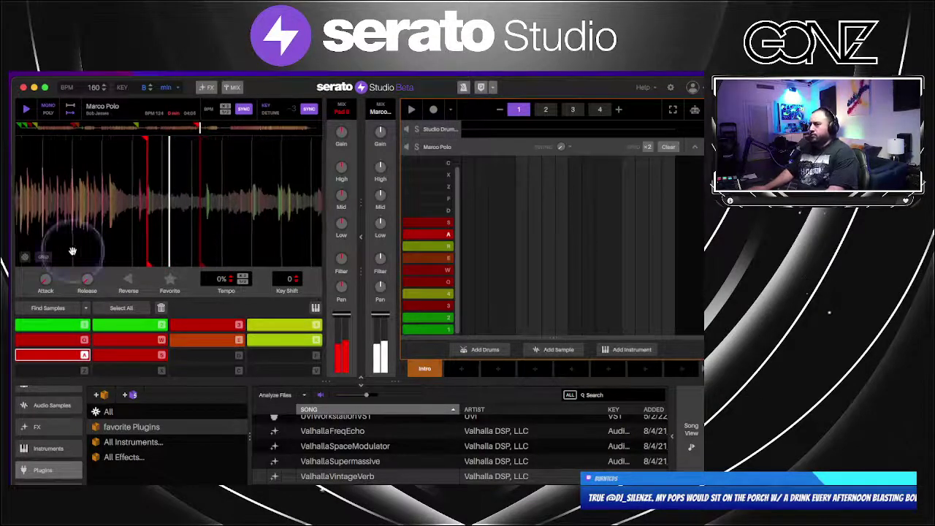
Sequence a pad A hit on step 1 of bar 1 and a pad S hit on step 13 of bar 2
key("a")
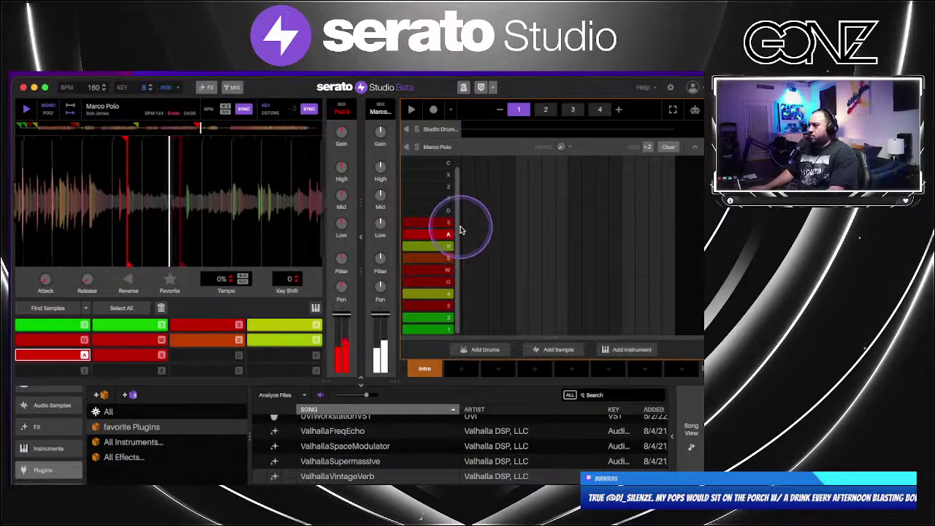
key("a")
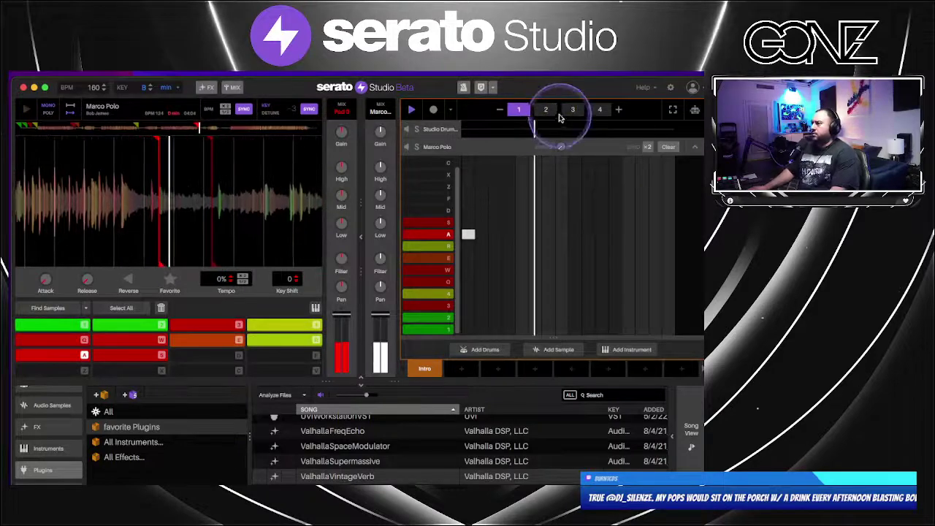
left_click(546, 110)
left_click(654, 234)
left_click(655, 224)
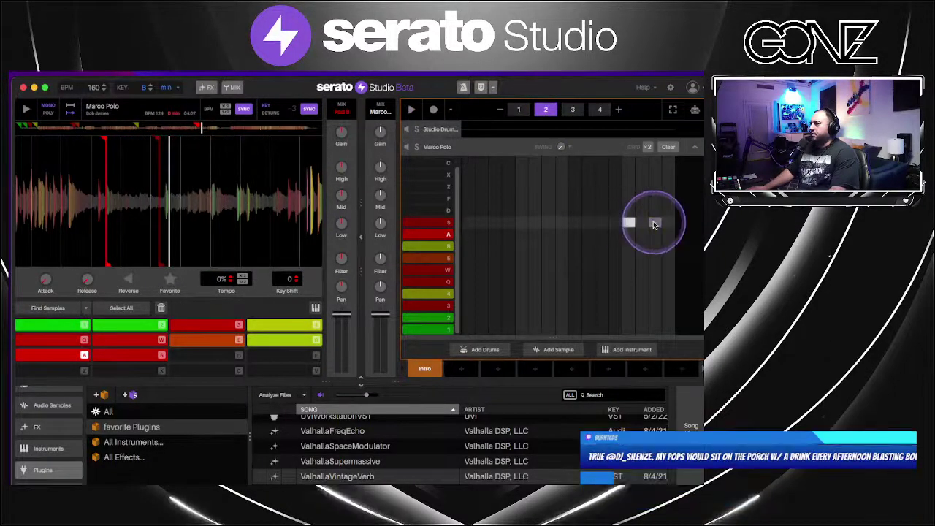
Play back the scene and place a pad S hit on step 14 of bar 4
left_click(572, 110)
key("space")
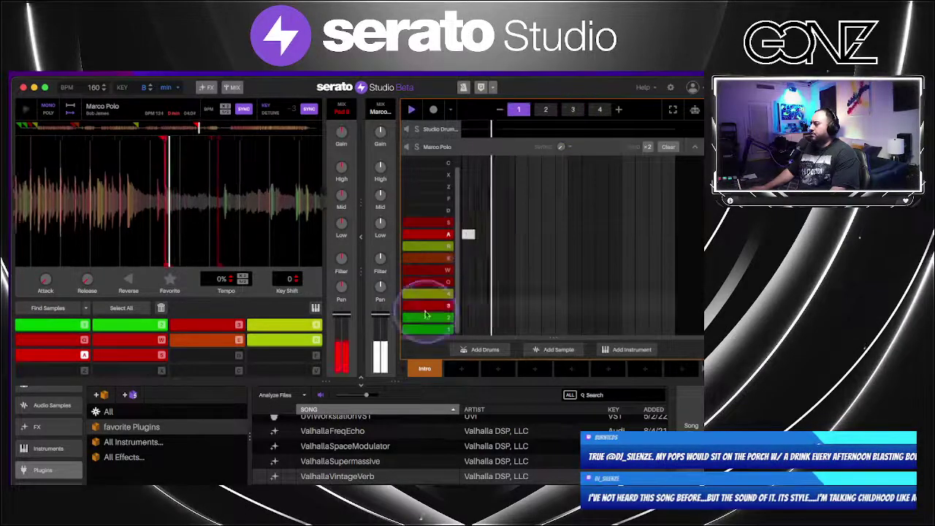
left_click(593, 109)
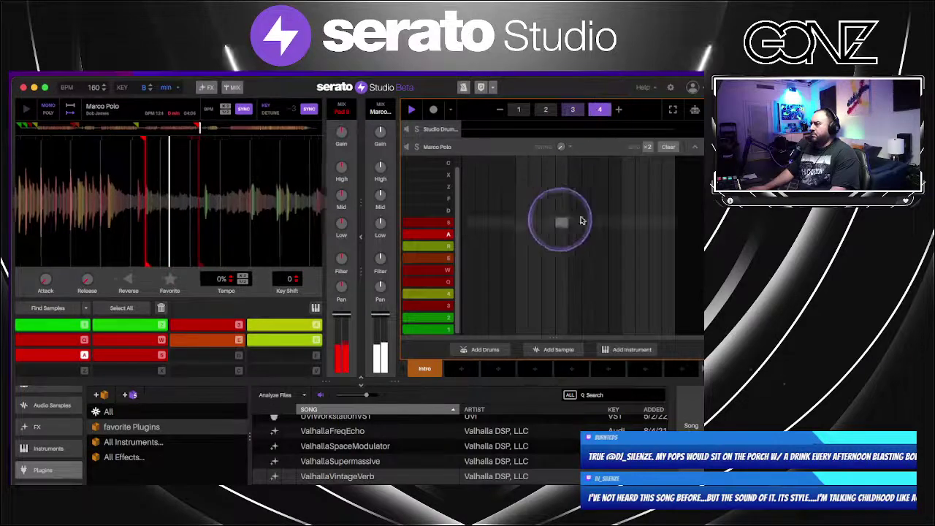
left_click(642, 223)
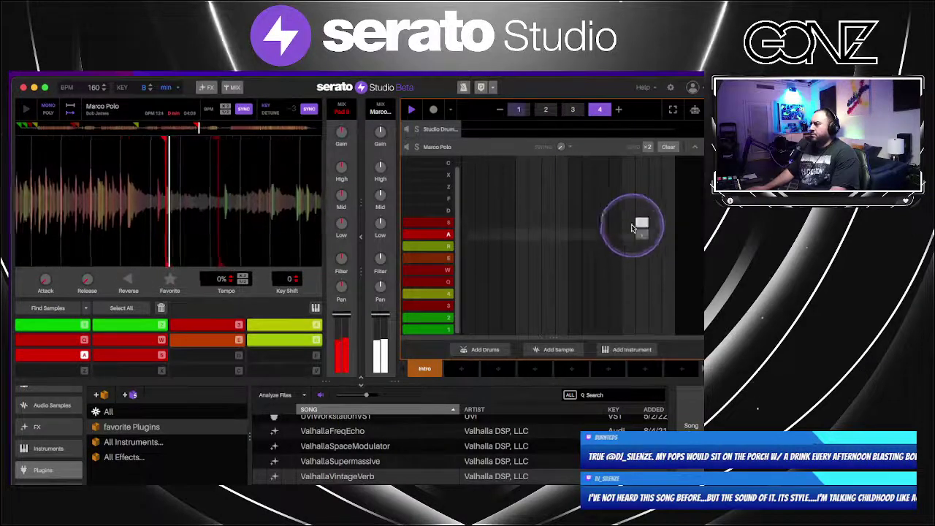
Place the pad S hit on step 13 of bar 4 and collapse the Marco Polo track
left_click(626, 225)
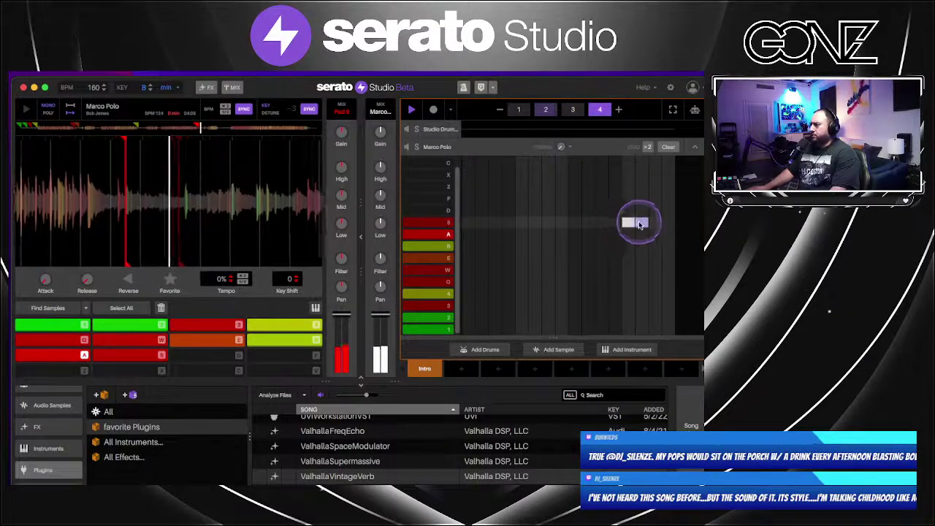
left_click(696, 149)
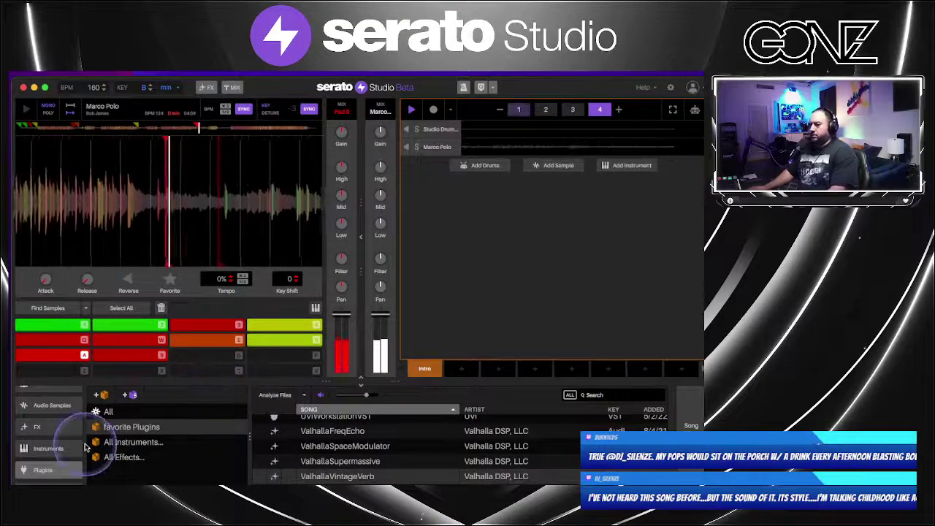
Show the All Splice crate of the Serato DJ Library and widen the file list
scroll(58, 455, "up", 4)
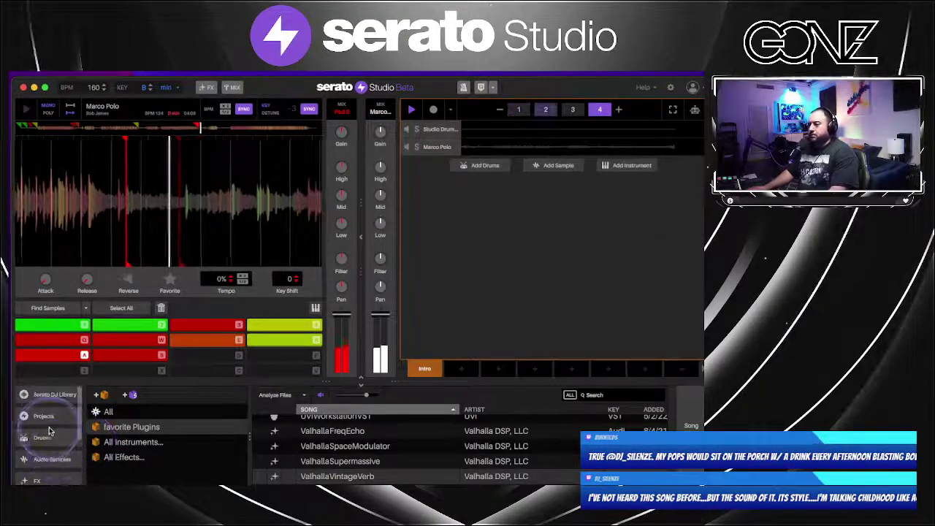
left_click(65, 398)
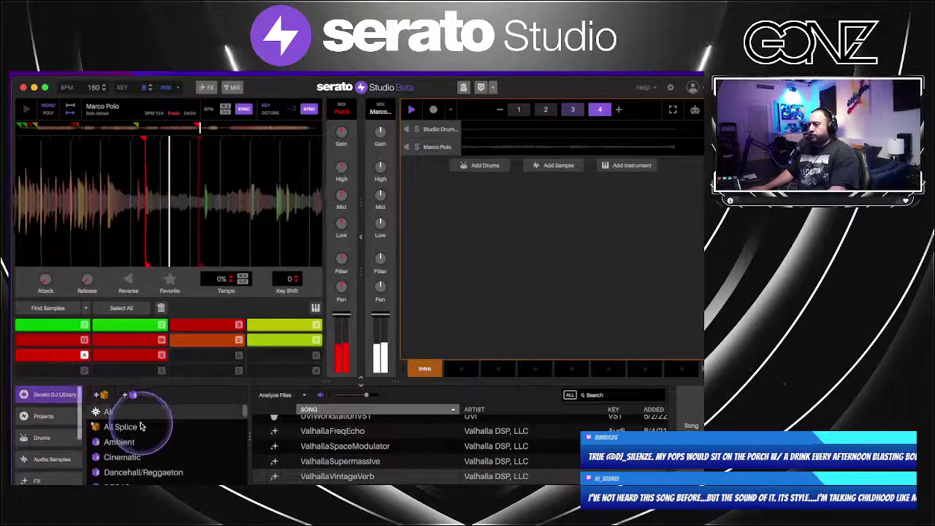
left_click(139, 430)
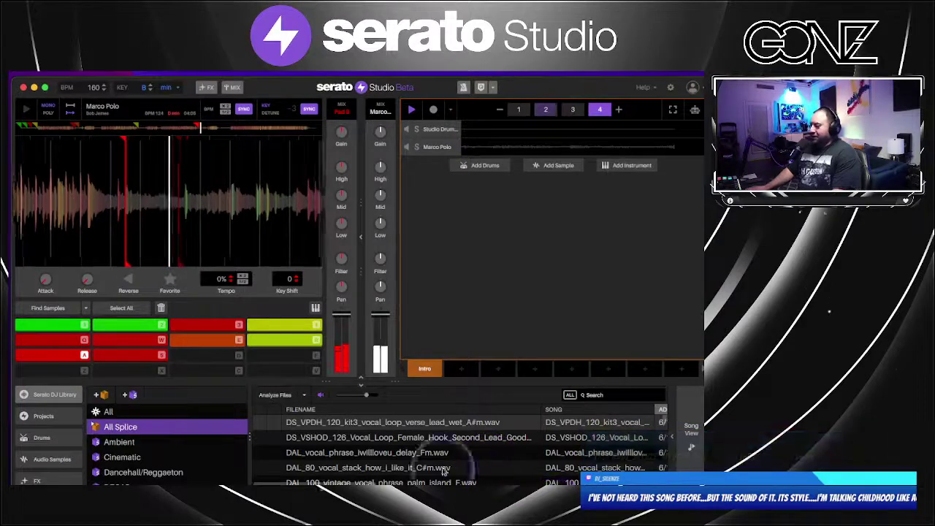
left_click(255, 437)
left_click_drag(249, 439, 202, 437)
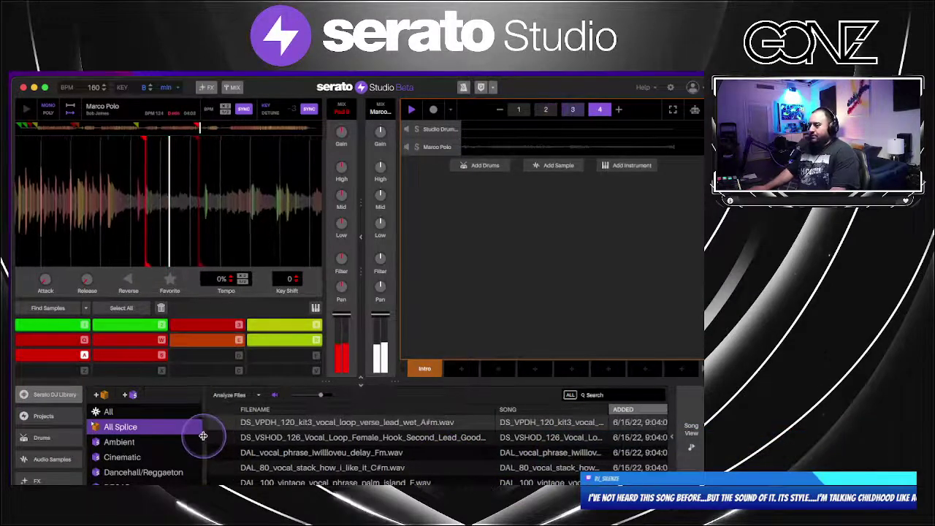
Browse the All Splice files for a vocal, percussion or drum loop to layer with the beat
scroll(529, 455, "down", 5)
scroll(531, 454, "down", 10)
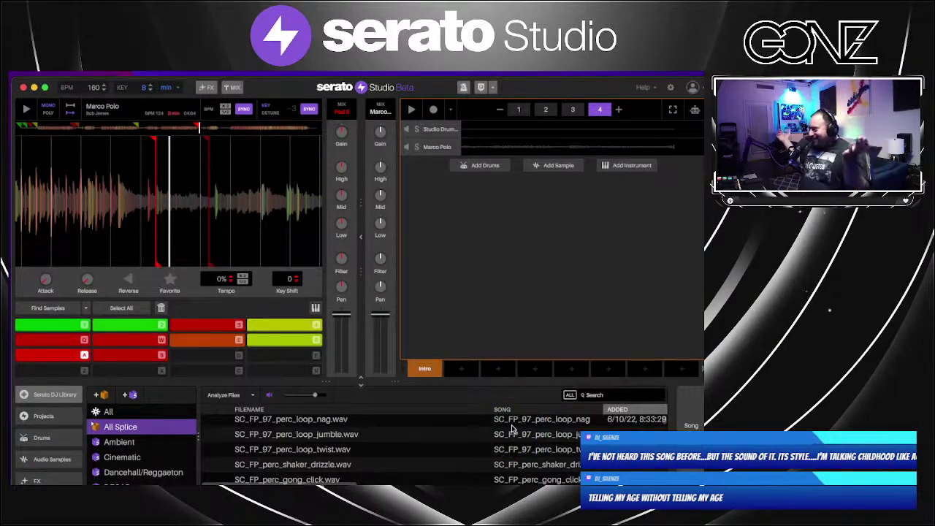
scroll(512, 447, "down", 10)
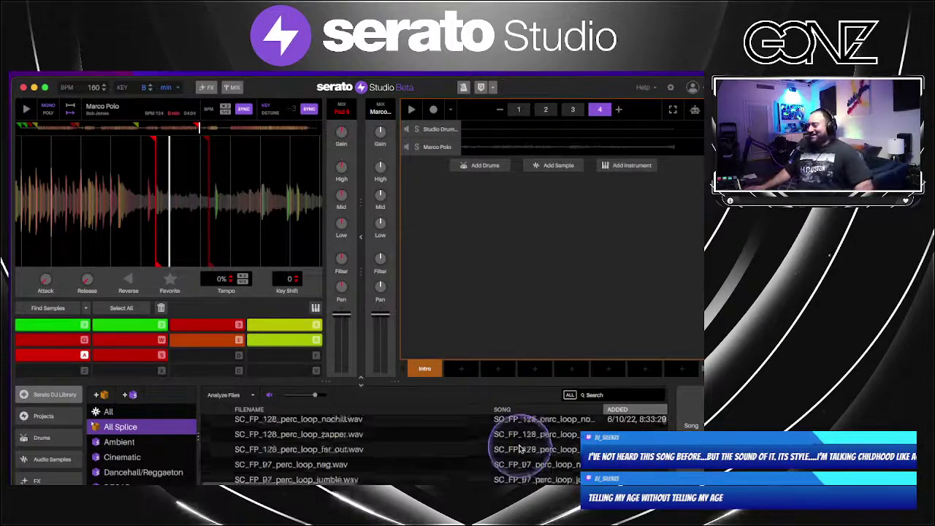
scroll(521, 445, "down", 10)
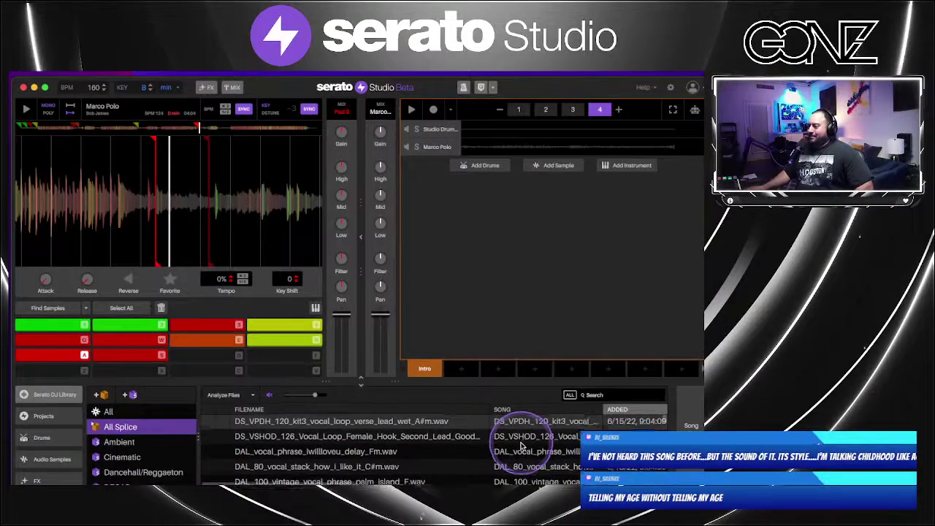
scroll(521, 444, "up", 15)
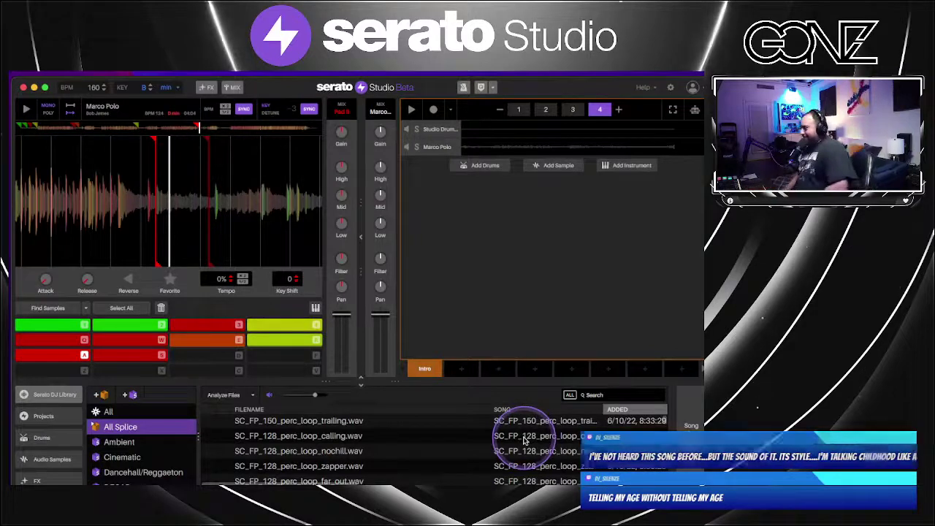
scroll(559, 427, "down", 10)
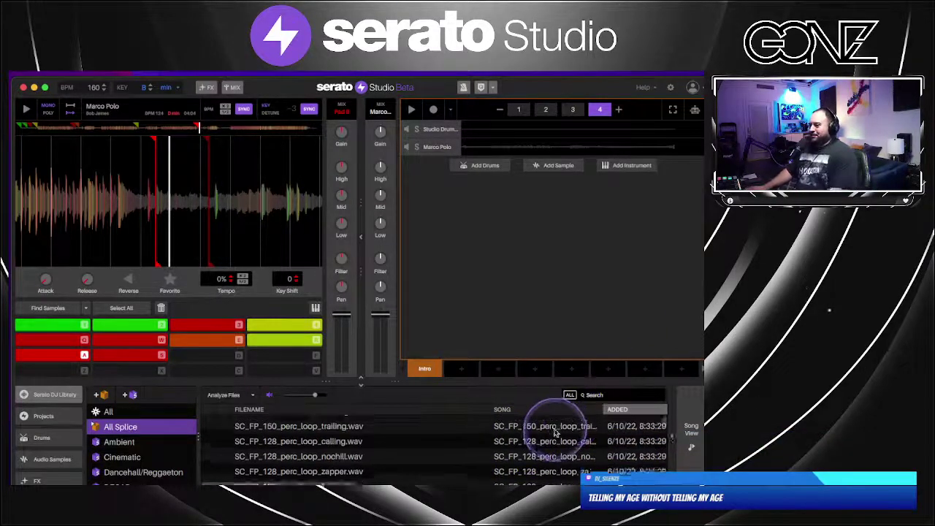
scroll(559, 428, "down", 12)
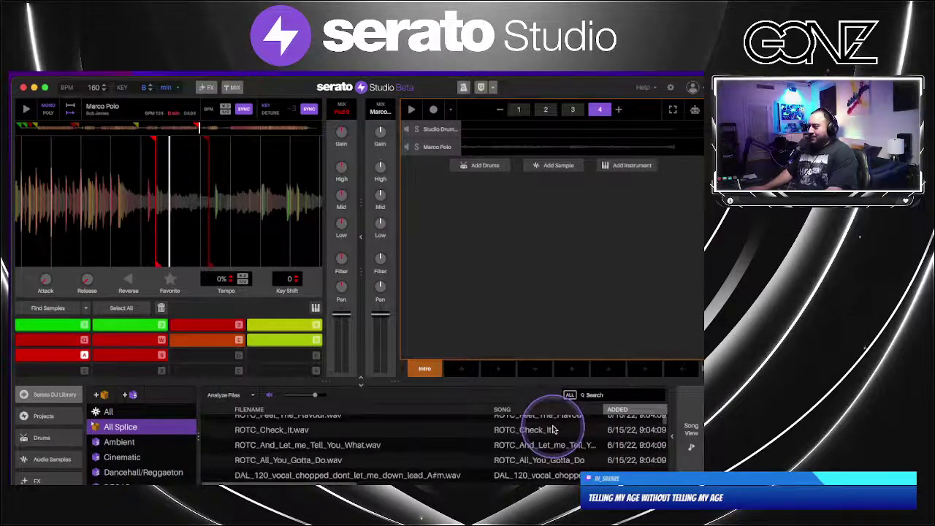
scroll(553, 431, "down", 10)
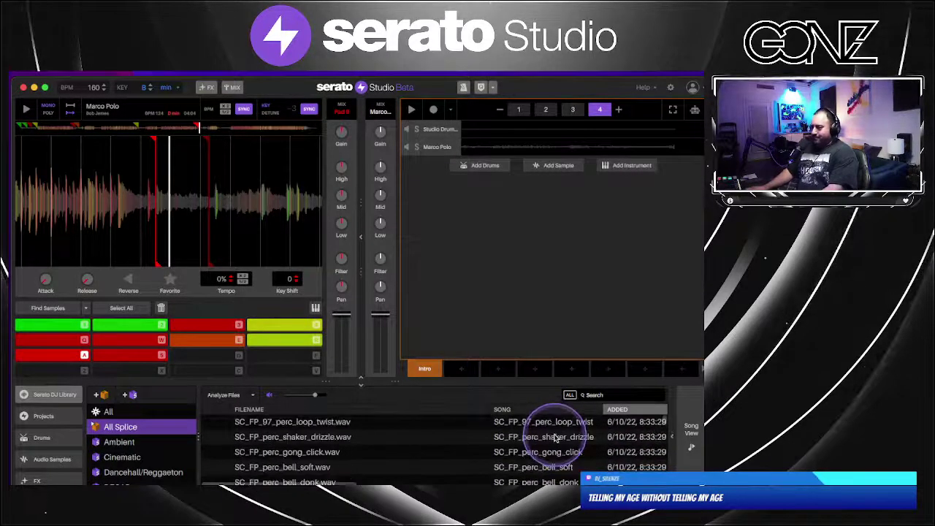
scroll(553, 436, "down", 5)
Step down through the All Splice files from SC_FP_150_perc_loop_parts.wav to OS_FLS_125_Perc_Loop_Bongos.wav
left_click(548, 434)
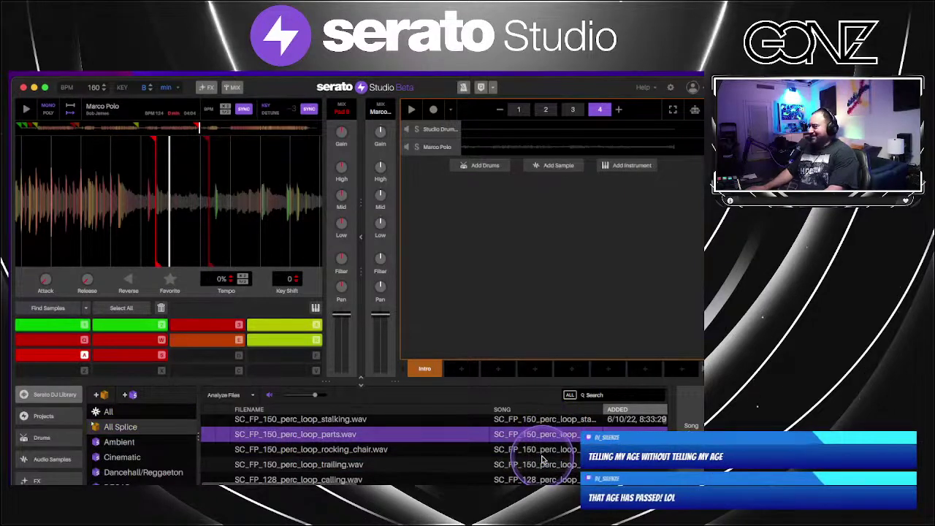
key("Down")
key("Down")
key("Down")
key("Down")
key("Down")
key("Down")
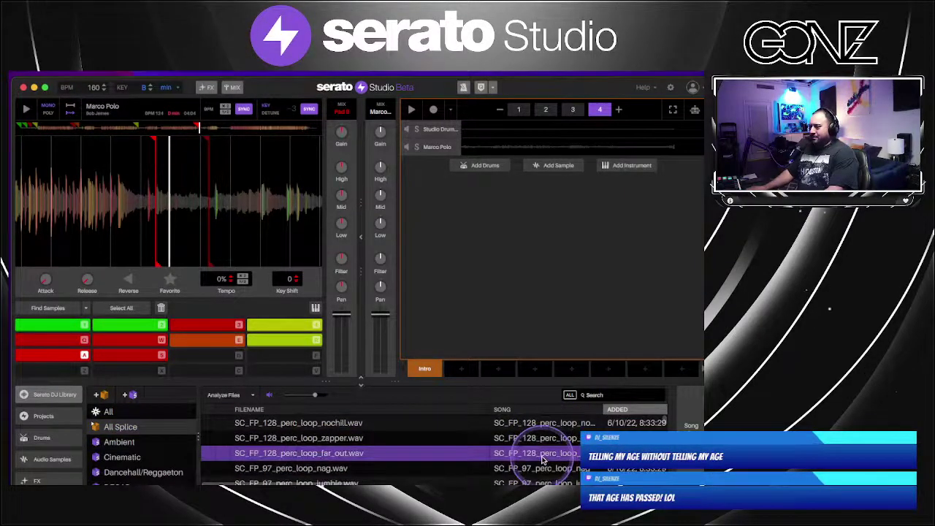
key("Down")
key("Down")
key("Down")
key("Down")
key("Down")
key("Down")
key("Down")
key("Down")
key("Down")
key("Down")
key("Down")
key("Down")
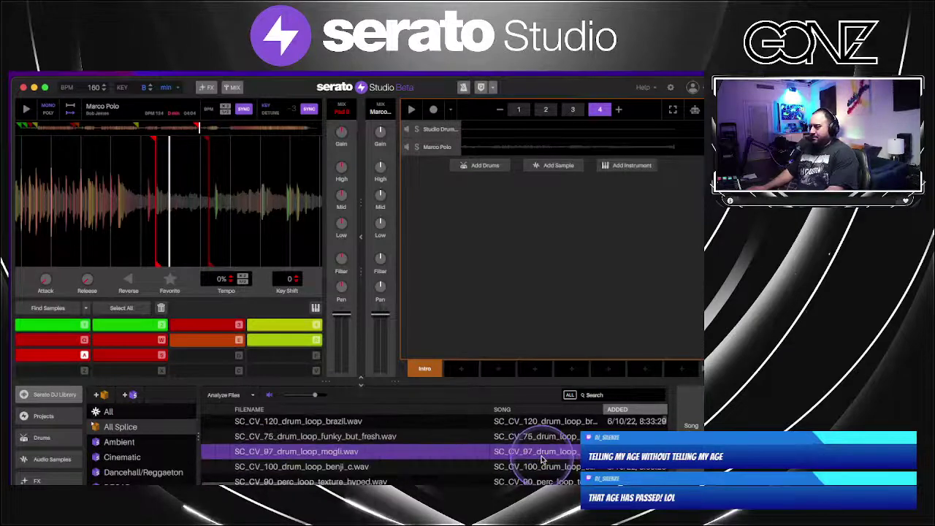
key("Down")
key("Down")
key("Down")
key("Down")
key("Down")
key("Down")
key("Down")
key("Down")
key("Down")
key("Down")
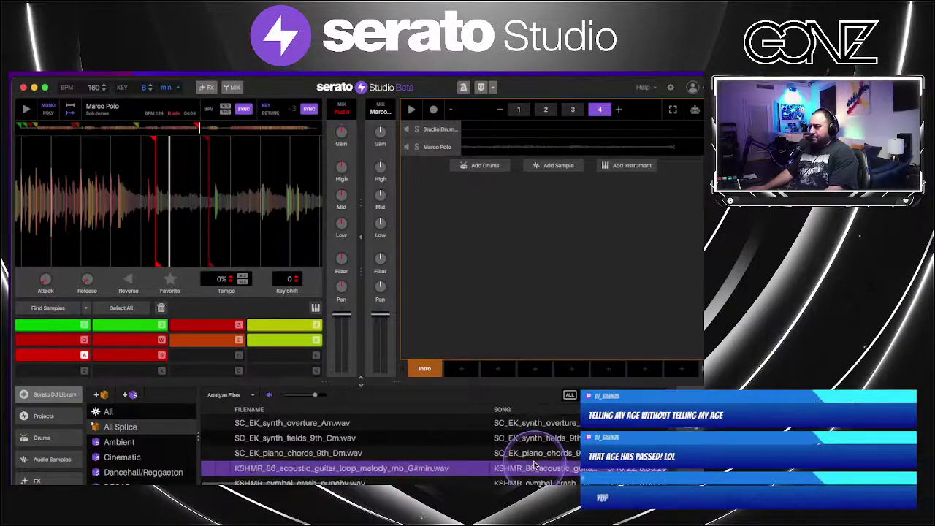
key("Down")
key("Down")
key("Down")
key("Down")
key("Down")
key("Down")
key("Down")
key("Down")
key("Down")
key("Down")
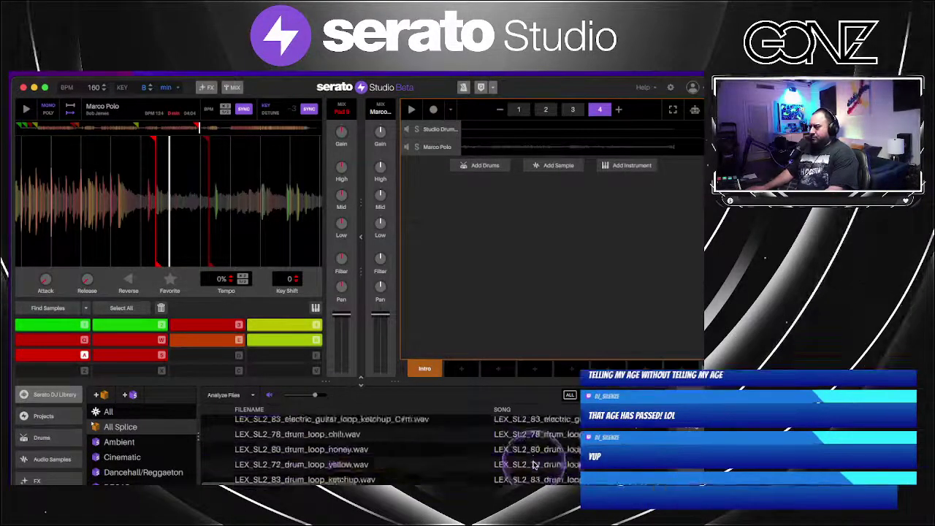
key("Down")
key("Down")
key("Down")
key("Down")
key("Down")
key("Down")
key("Down")
key("Down")
key("Down")
key("Down")
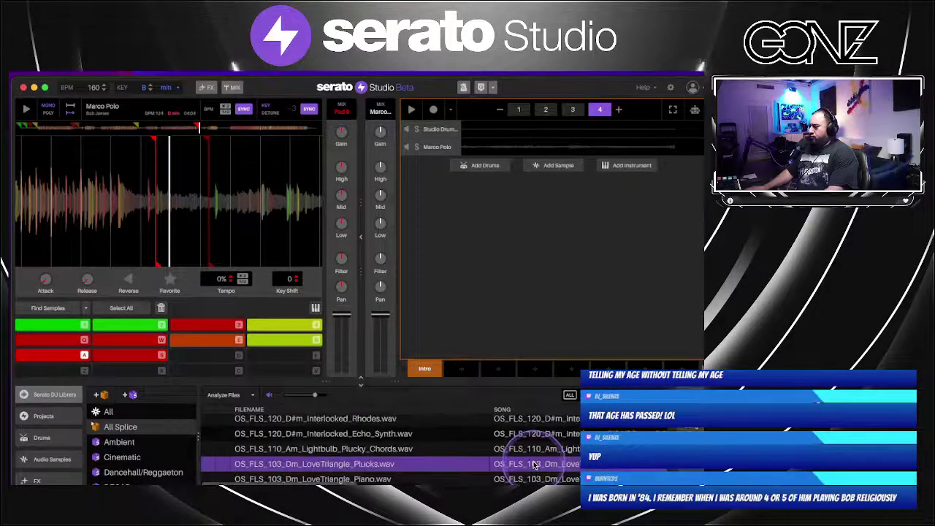
key("Down")
key("Down")
key("Down")
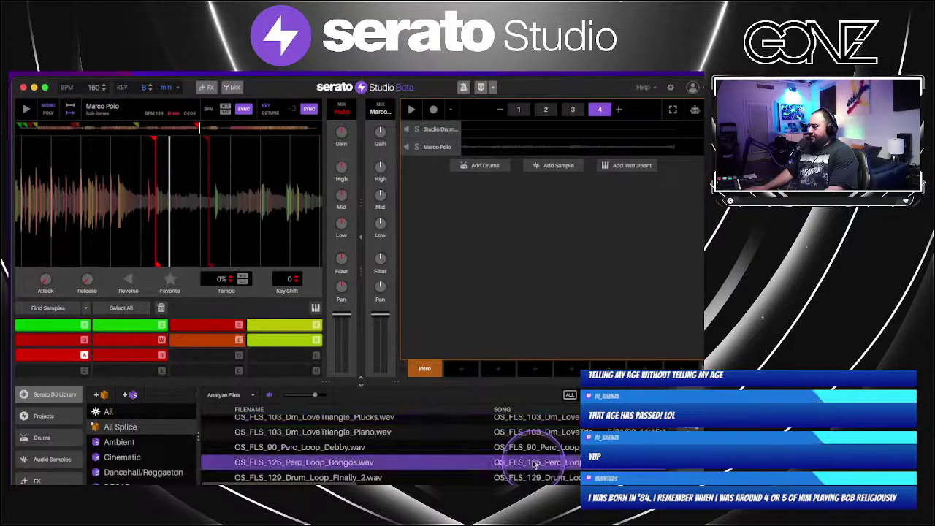
Find the tp_nh_cjb_172 drum loops and add the four-bar dry syncopated jungle break to the scene as a new sample track
scroll(534, 464, "down", 1)
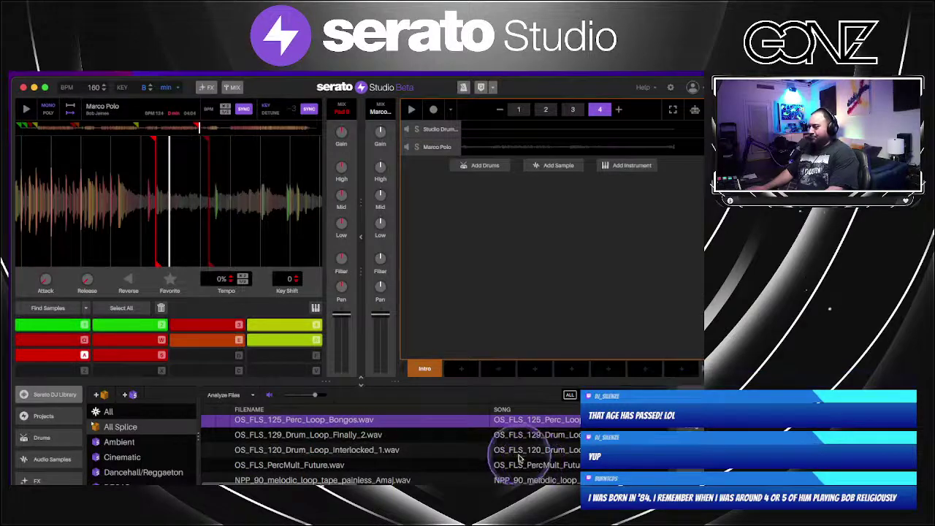
scroll(530, 464, "down", 5)
left_click(537, 458)
scroll(537, 461, "down", 10)
left_click(537, 462)
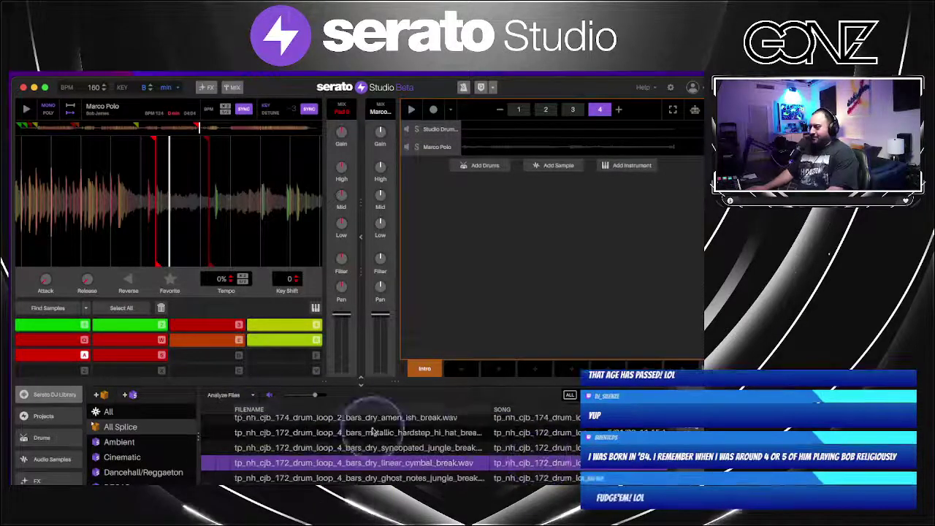
left_click(543, 448)
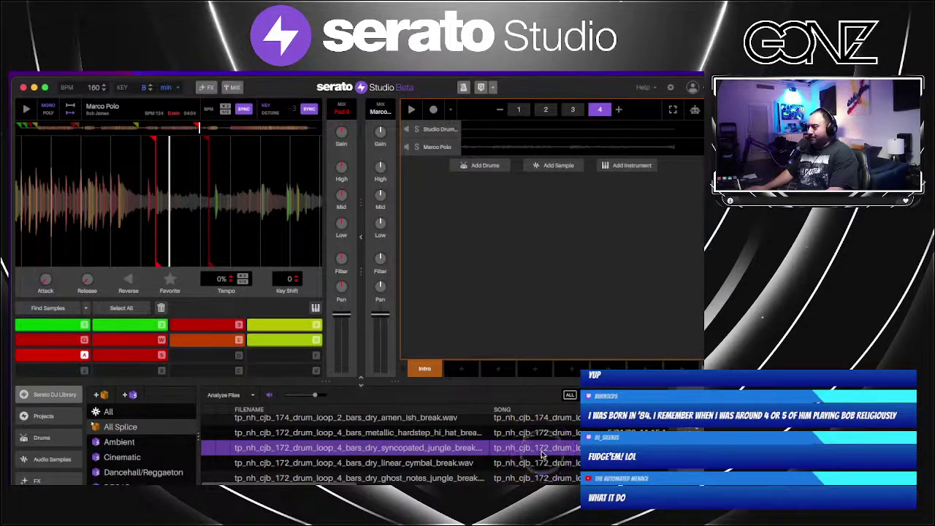
left_click_drag(542, 453, 520, 288)
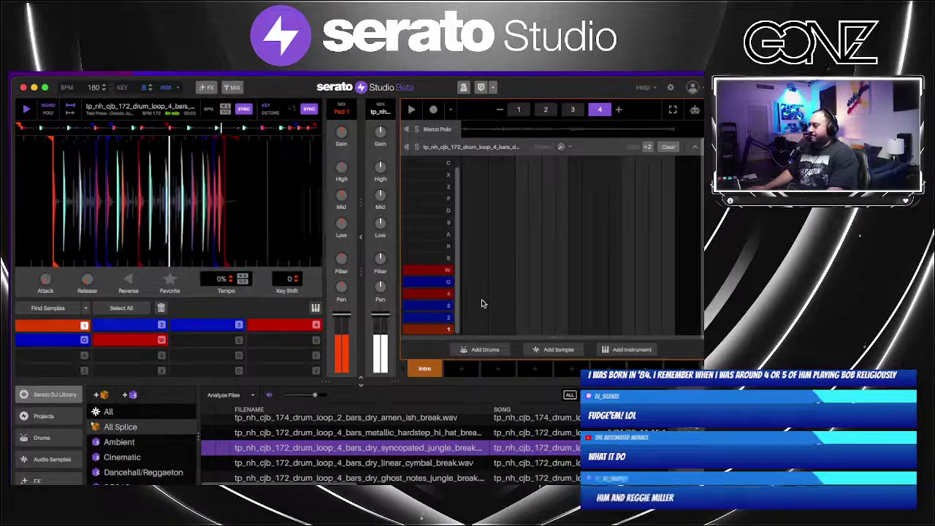
Sequence a pad 1 hit on step 1 of bar 1 for the jungle break and collapse its track
left_click(476, 380)
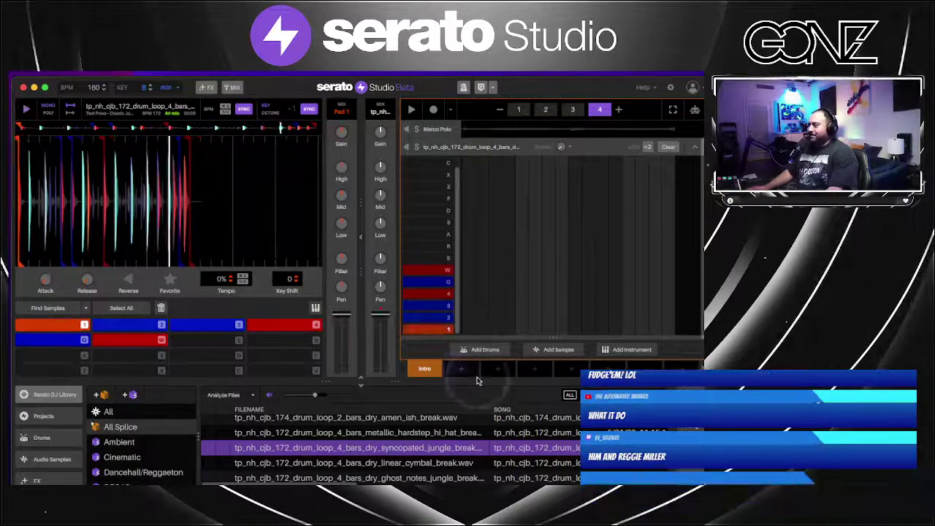
left_click(519, 109)
left_click(521, 212)
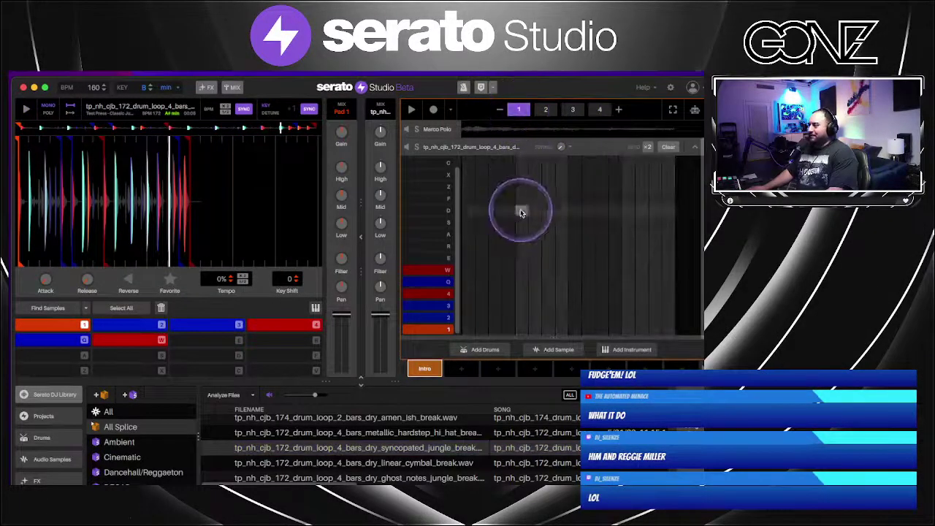
left_click(468, 331)
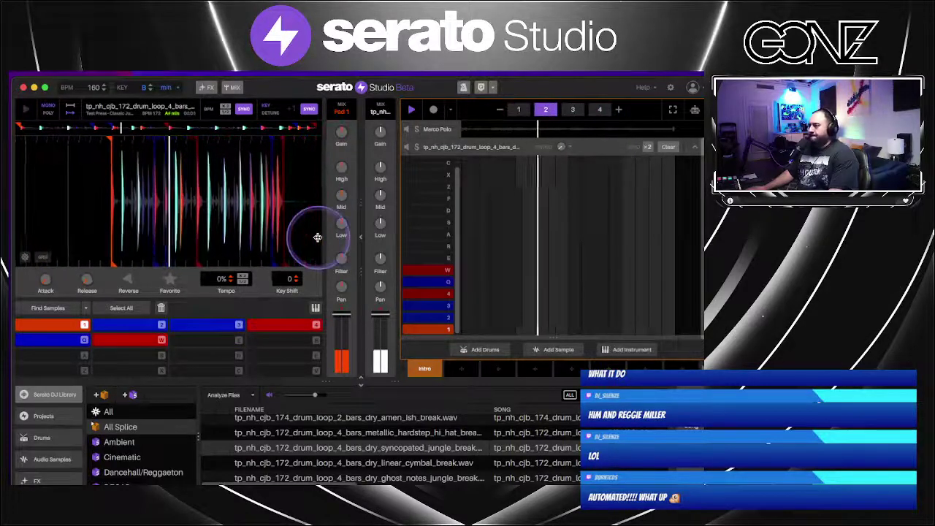
left_click(696, 149)
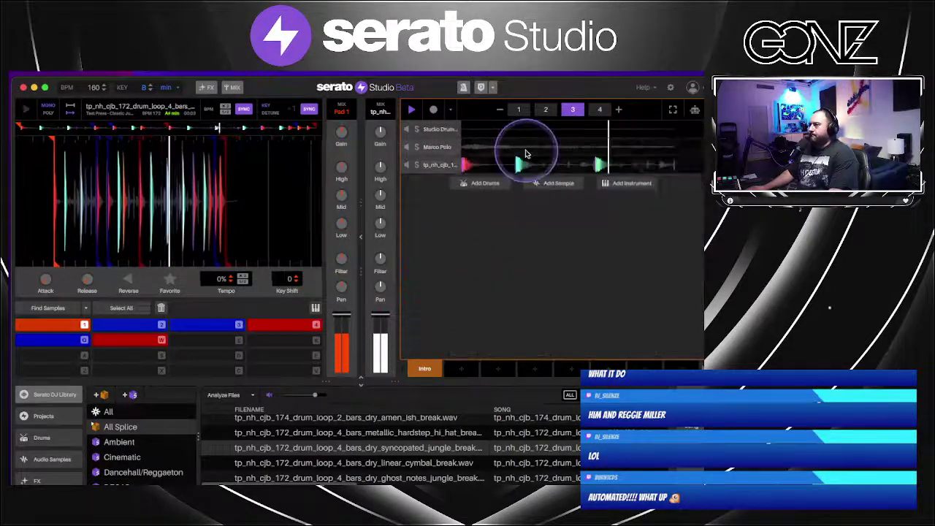
Raise the Marco Polo channel's gain, high and mid levels and set the project key to A minor
double_click(526, 152)
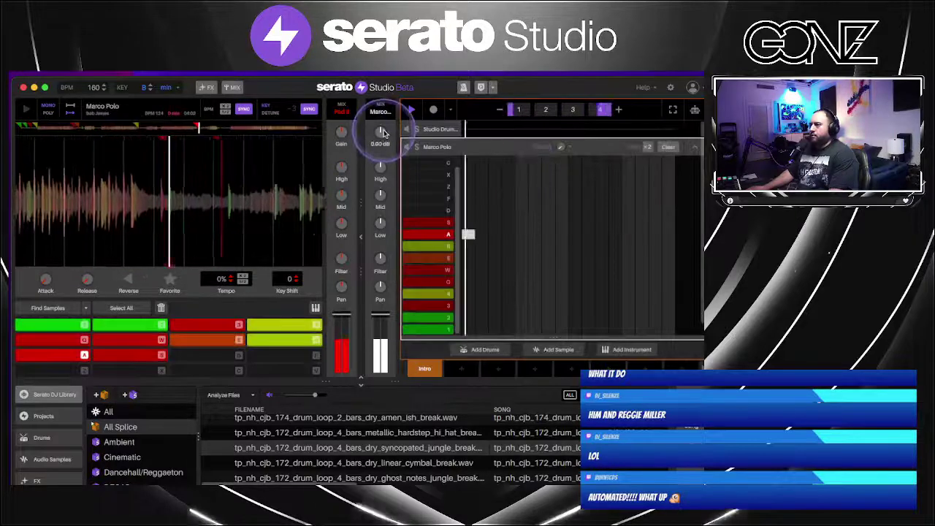
left_click_drag(384, 134, 384, 131)
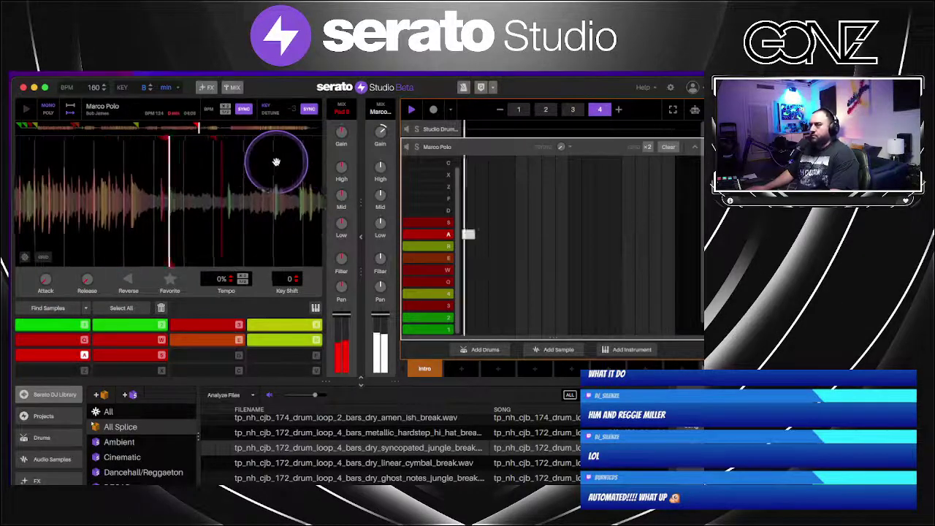
left_click(151, 91)
left_click(152, 91)
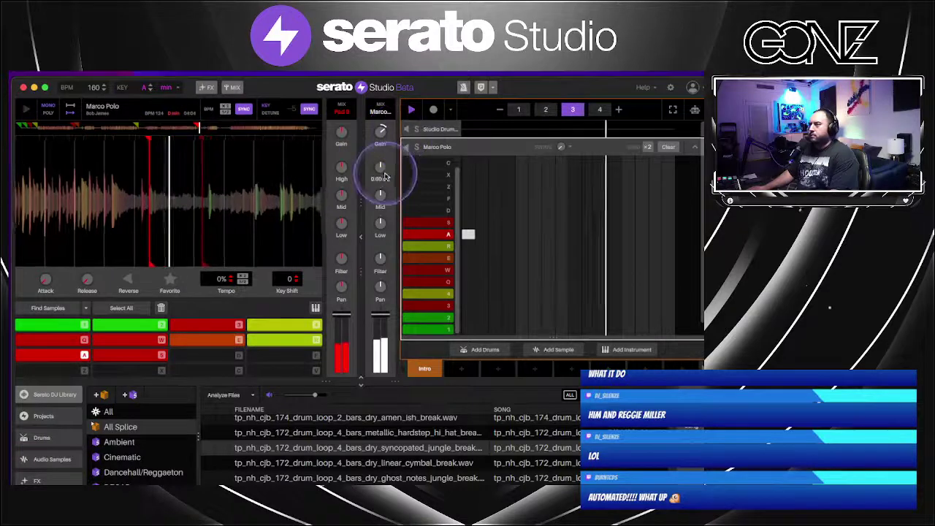
left_click_drag(382, 174, 383, 167)
left_click_drag(383, 203, 383, 197)
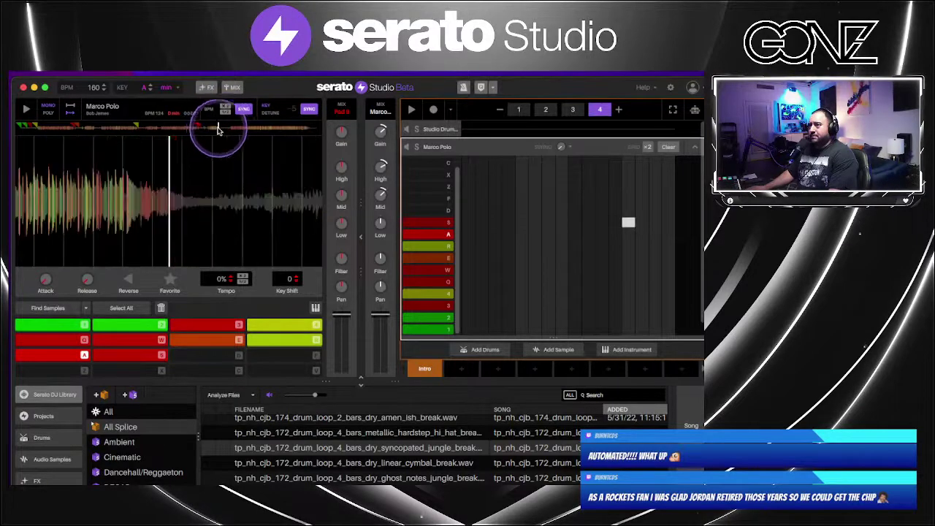
Play the Marco Polo sample, add a cue point on pad D where the loud section fades, and enable the option beside the waveform's grid setting
left_click(22, 108)
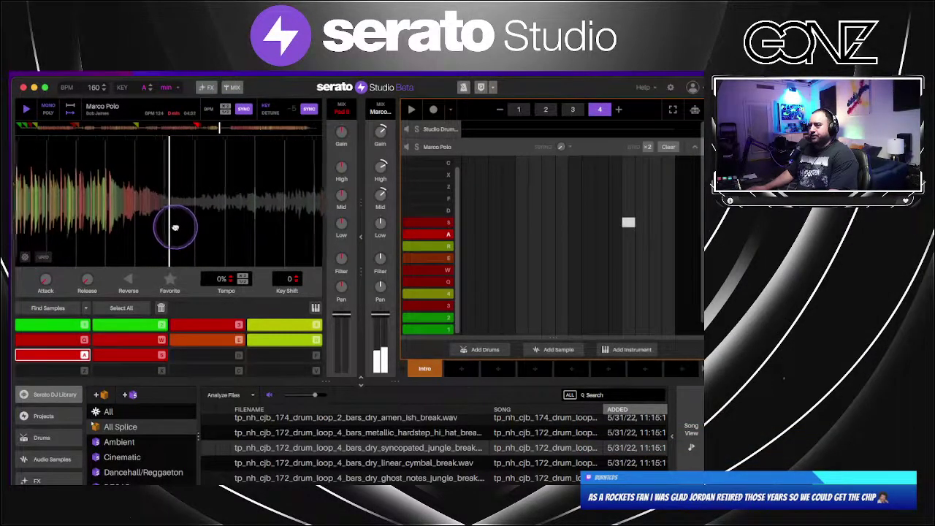
key("d")
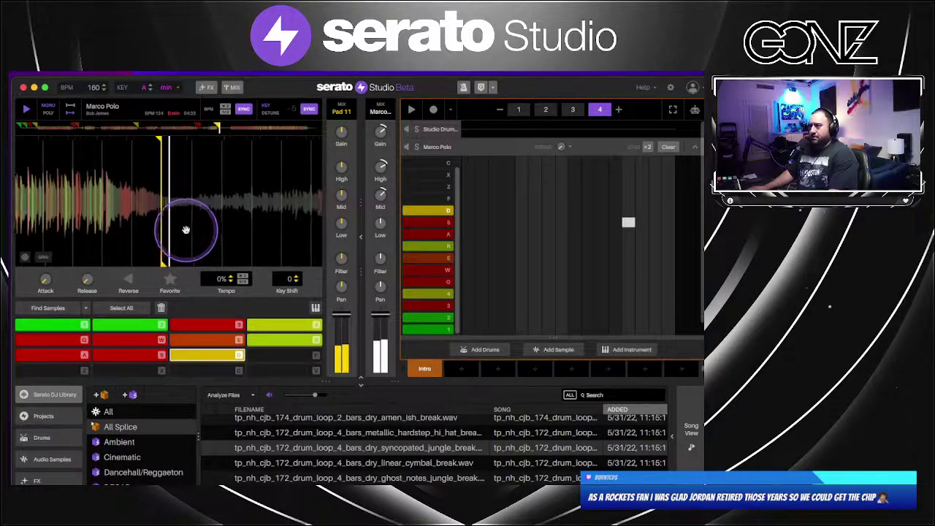
left_click(25, 257)
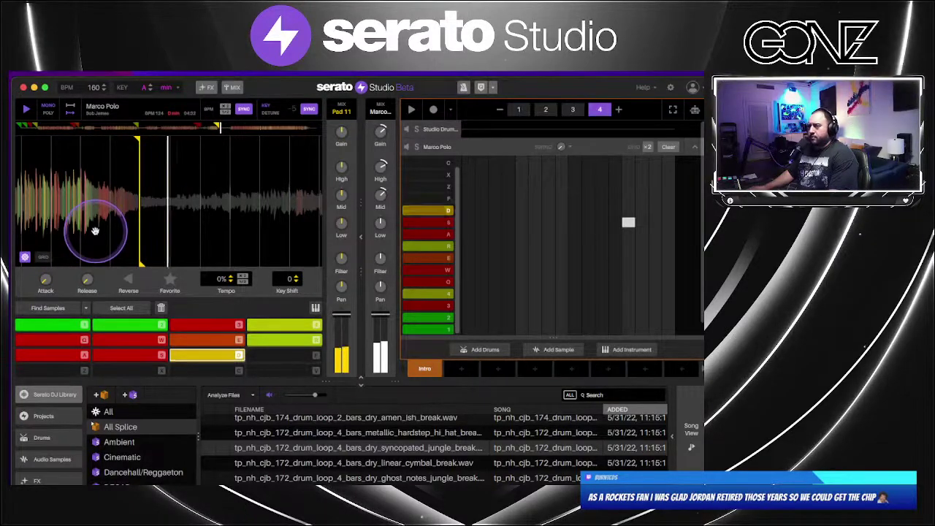
Shift pad D's cue point slightly earlier to the start of the fade and add a pad F cue in the quiet section after it
scroll(96, 231, "up", 3)
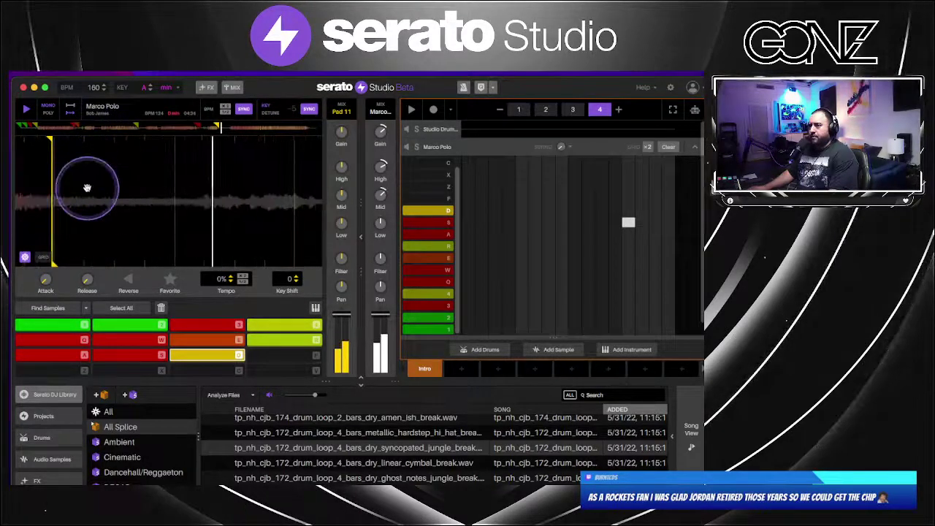
scroll(88, 188, "down", 1)
left_click_drag(95, 187, 198, 178)
left_click(216, 144)
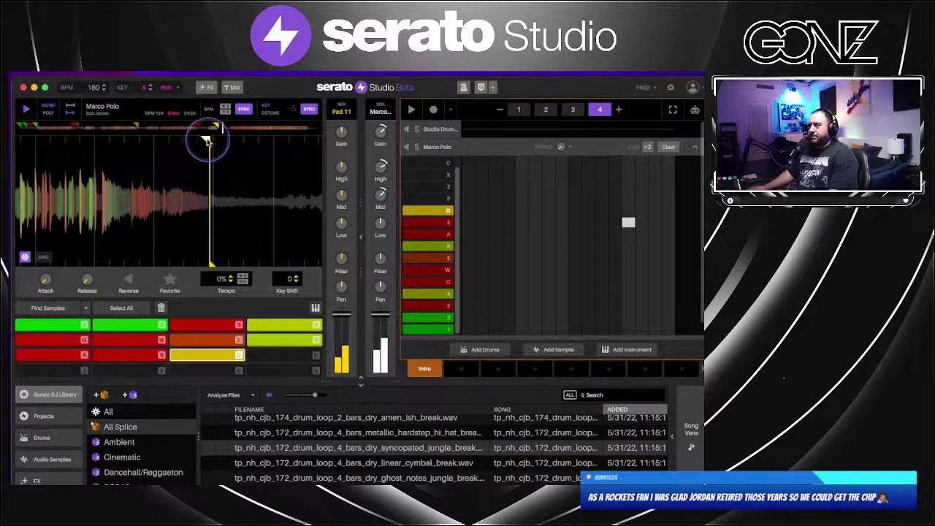
left_click_drag(208, 143, 198, 142)
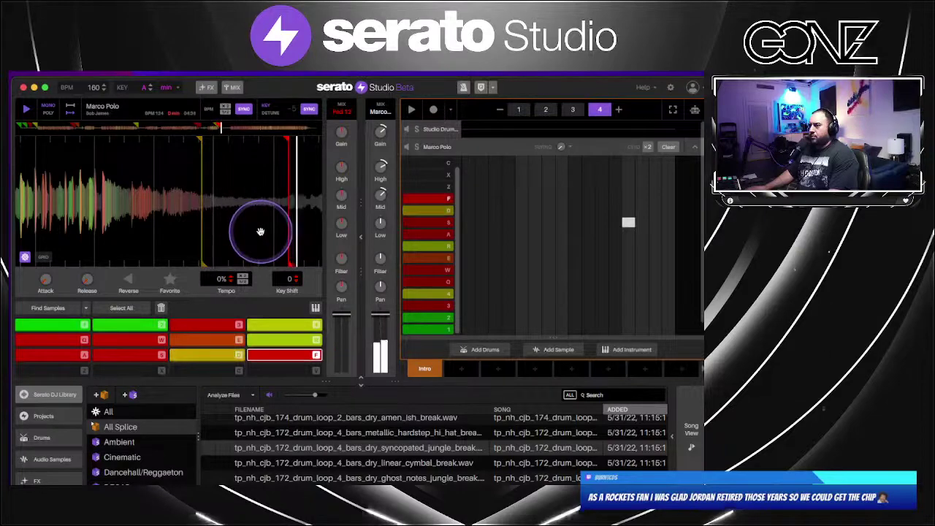
key("f")
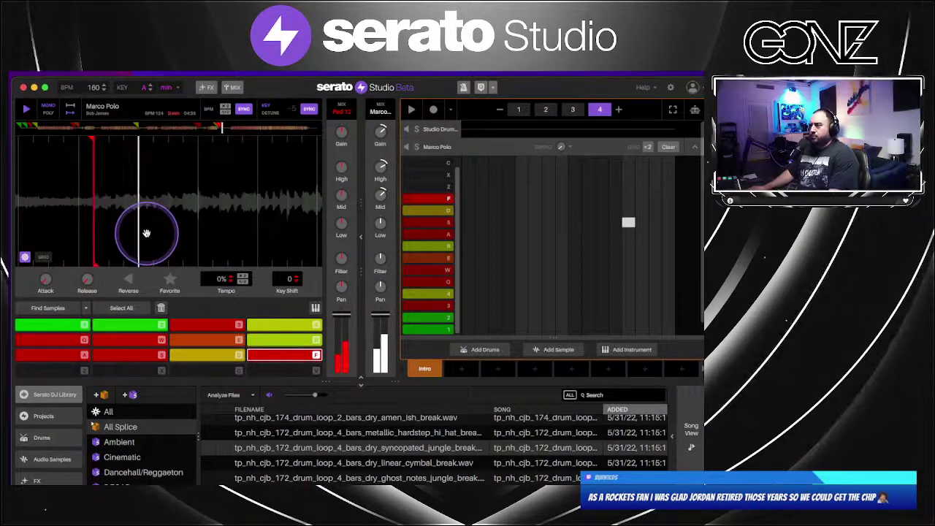
scroll(149, 236, "down", 3)
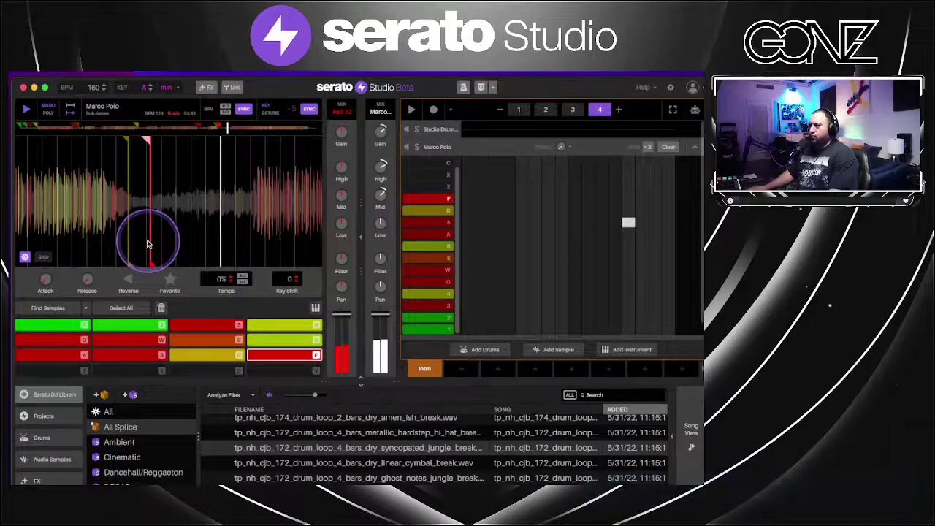
Play the scene with the Marco Polo pattern and show the effects slots for the pad and track channels
left_click(410, 111)
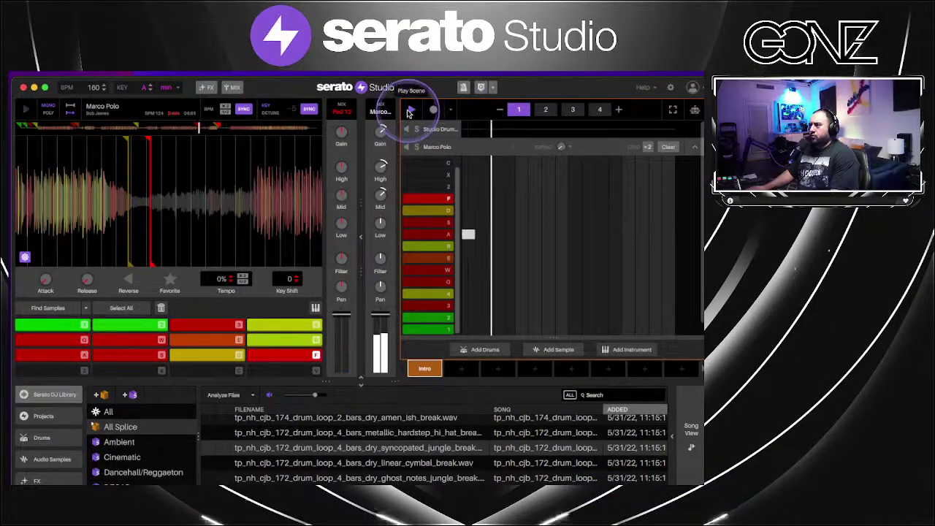
left_click(481, 174)
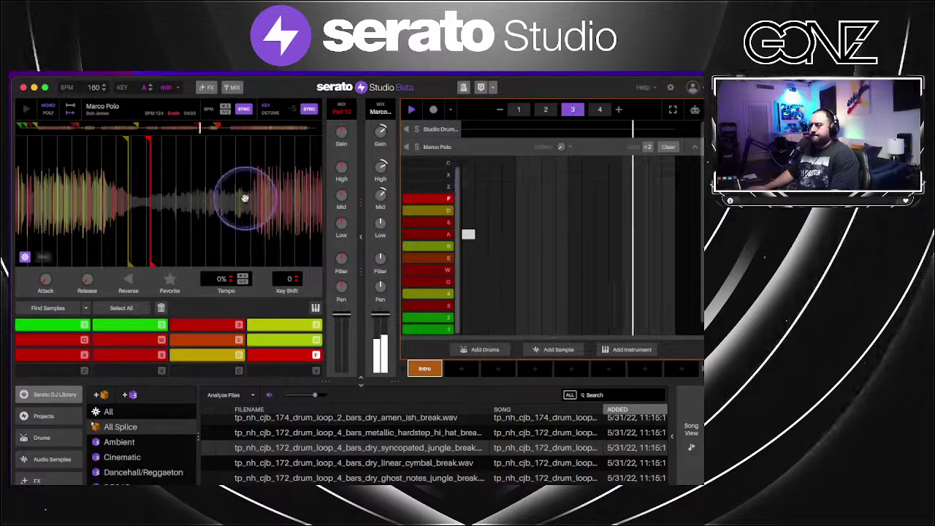
left_click(208, 88)
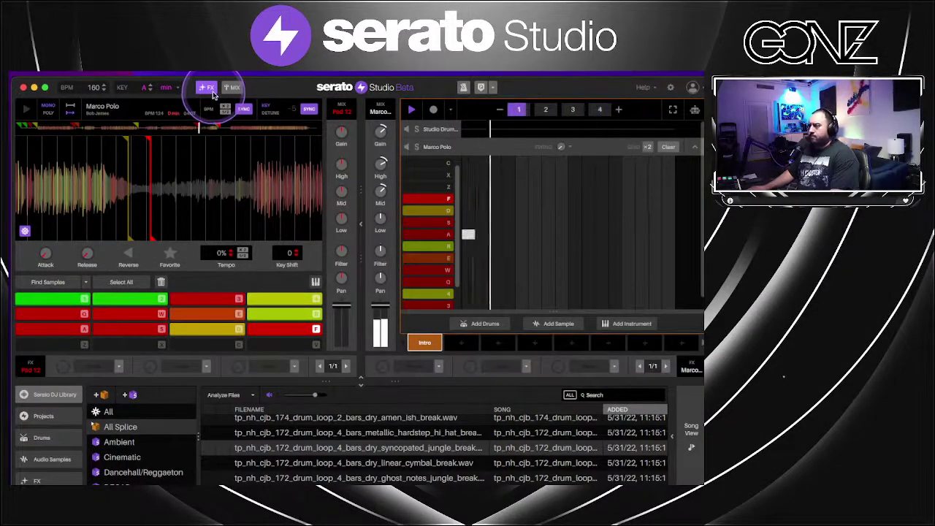
scroll(383, 442, "down", 1)
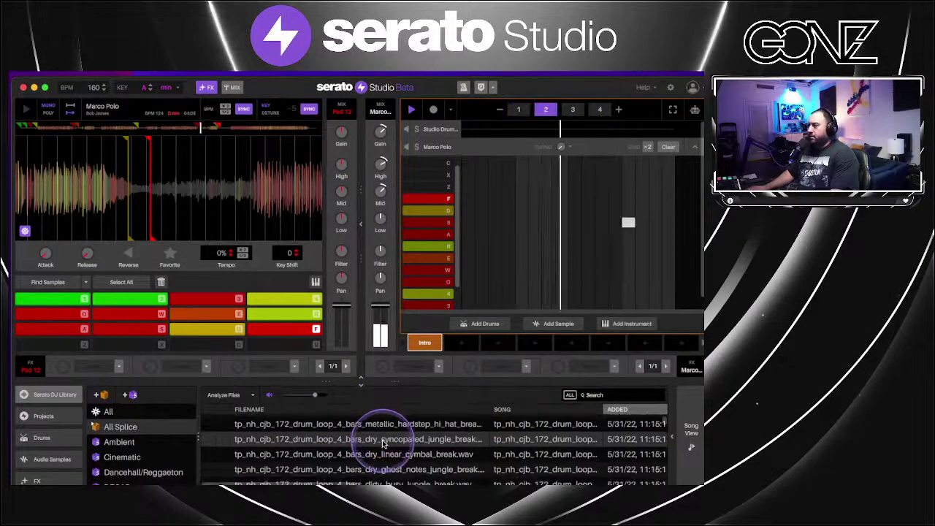
mouse_move(387, 250)
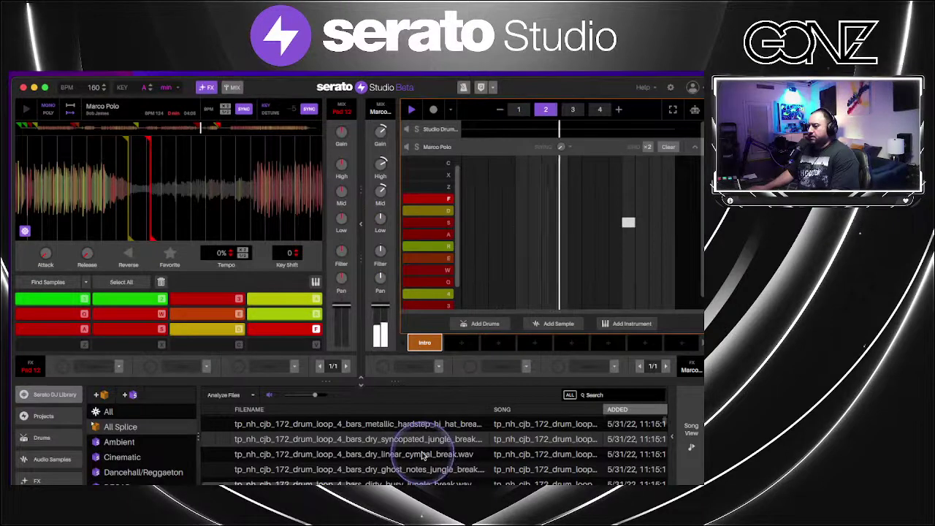
Preview the tp_nh_cjb drum loops and add tp_nh_cjb_174_drum_loop_2_bars_dry_amen_ish_break.wav to the scene as a new sample track
left_click(428, 426)
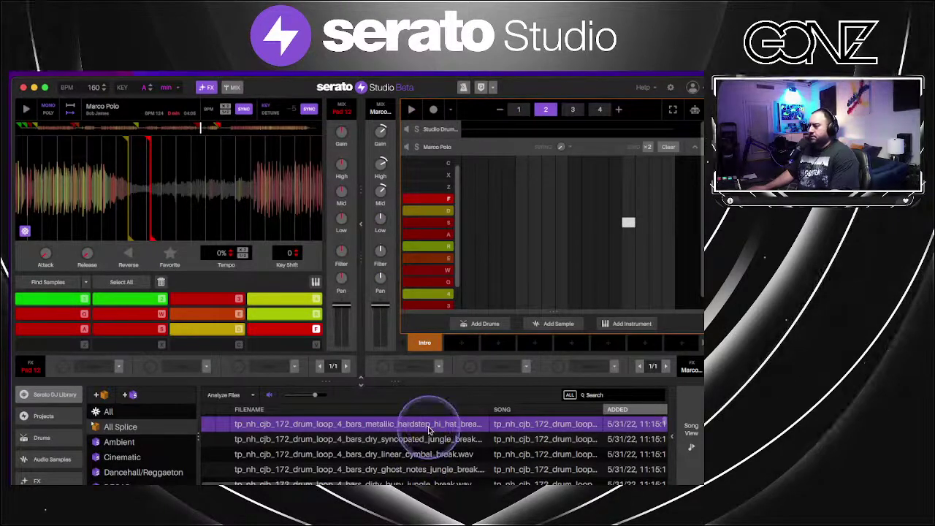
scroll(429, 431, "up", 4)
left_click(377, 466)
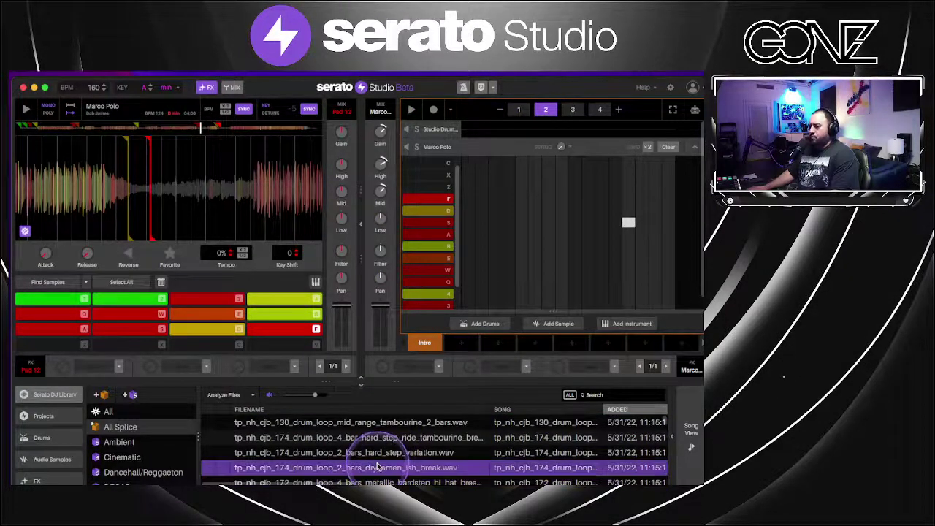
left_click(391, 453)
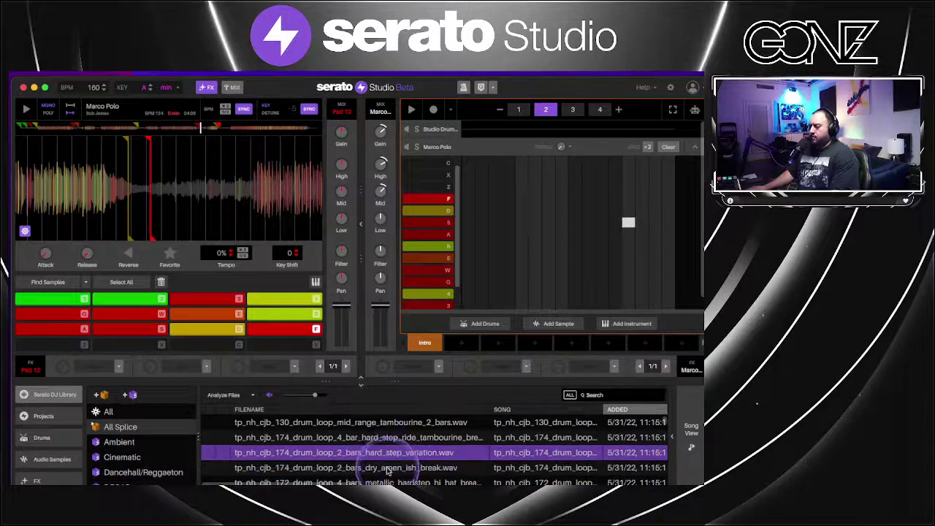
left_click_drag(387, 473, 430, 321)
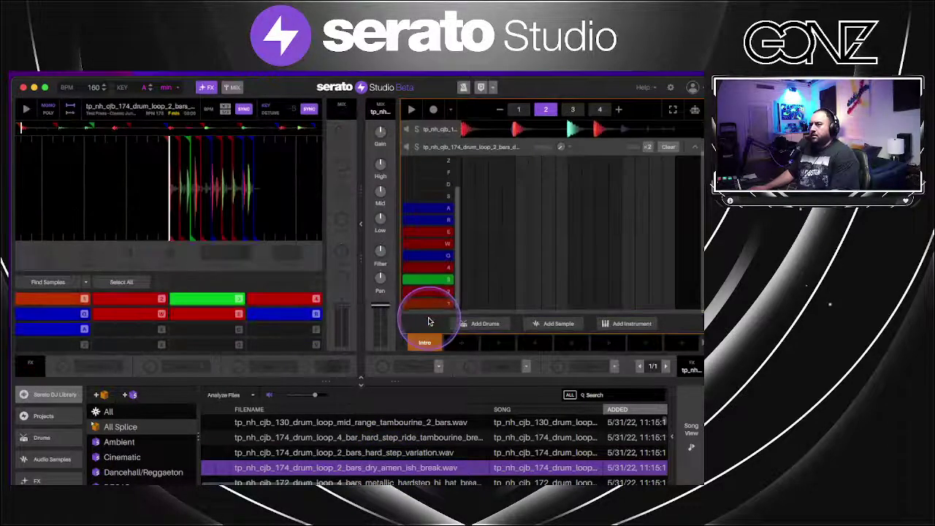
Audition pad 1 of the amen-ish break, sequence it on step 1 of bar 1, and play the scene
key("1")
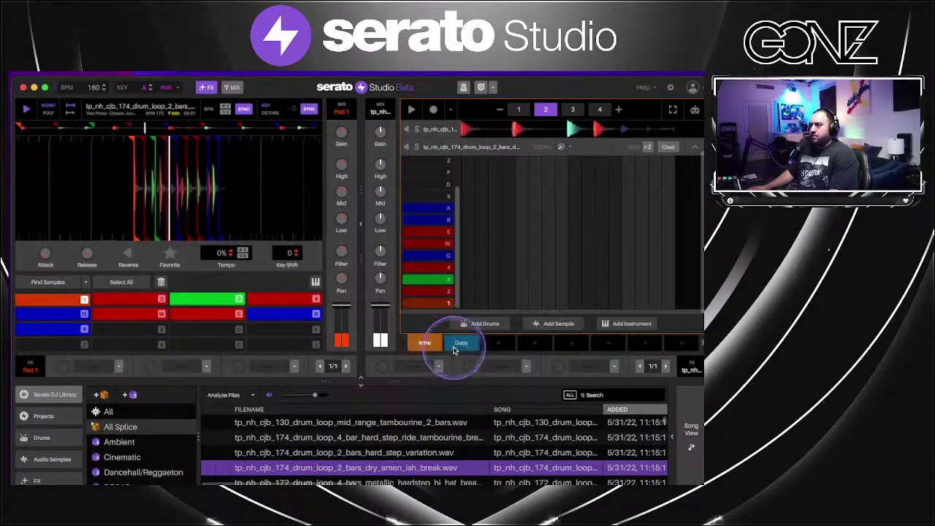
left_click(469, 302)
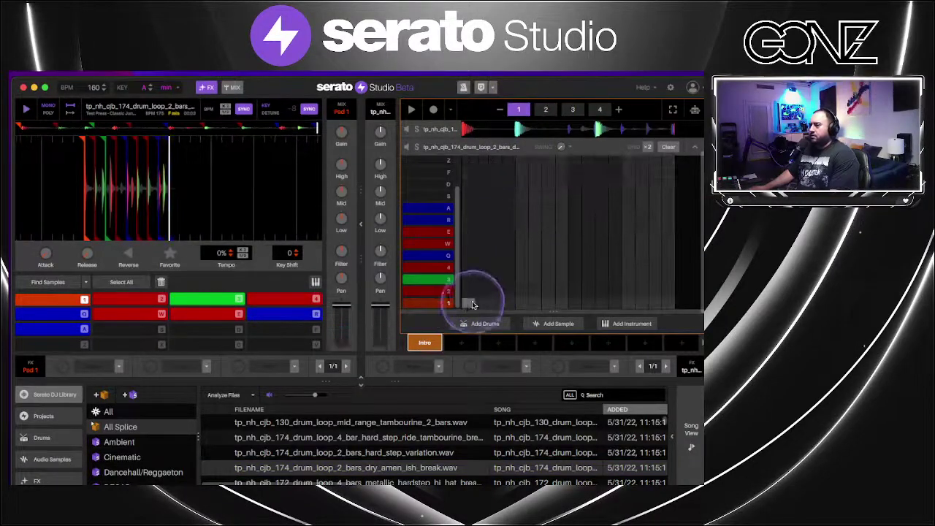
left_click(523, 294)
left_click(72, 112)
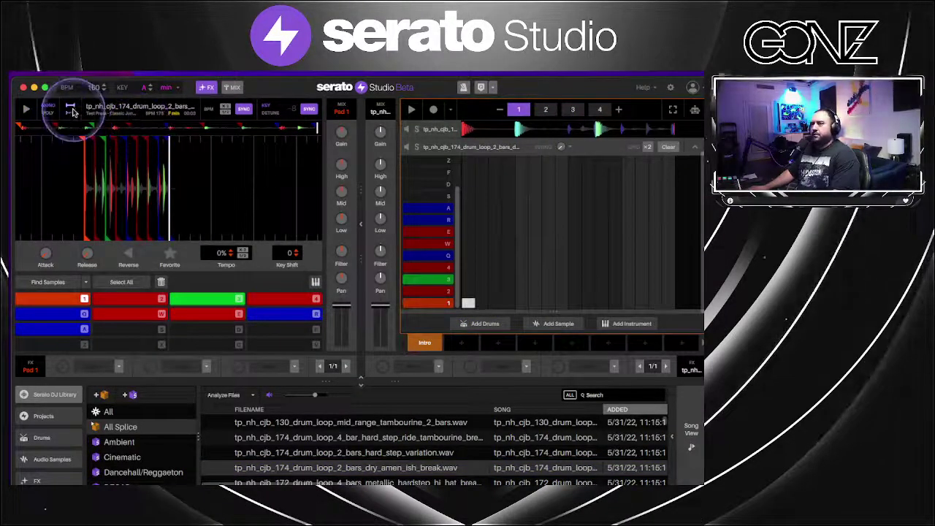
key("space")
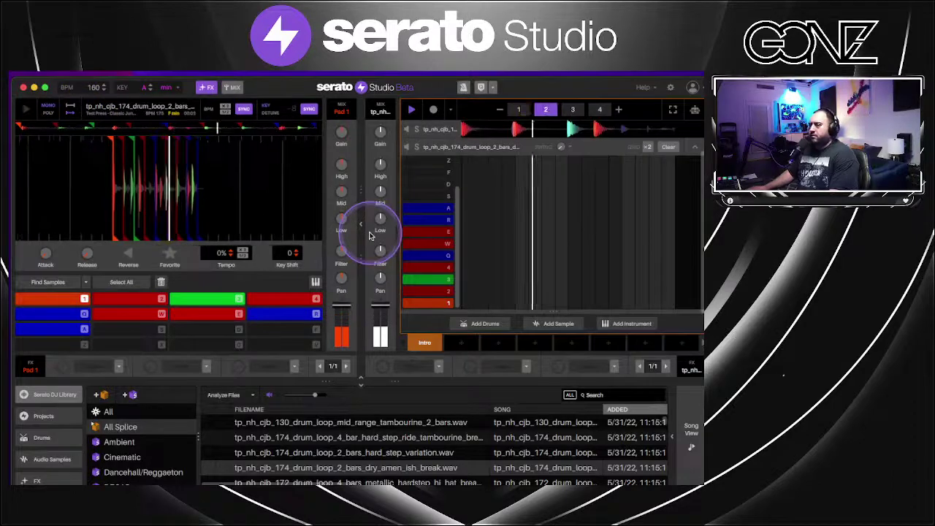
Add a pad 1 hit on step 1 of bar 3 for the amen-ish break and collapse its track, checking playback
left_click(570, 109)
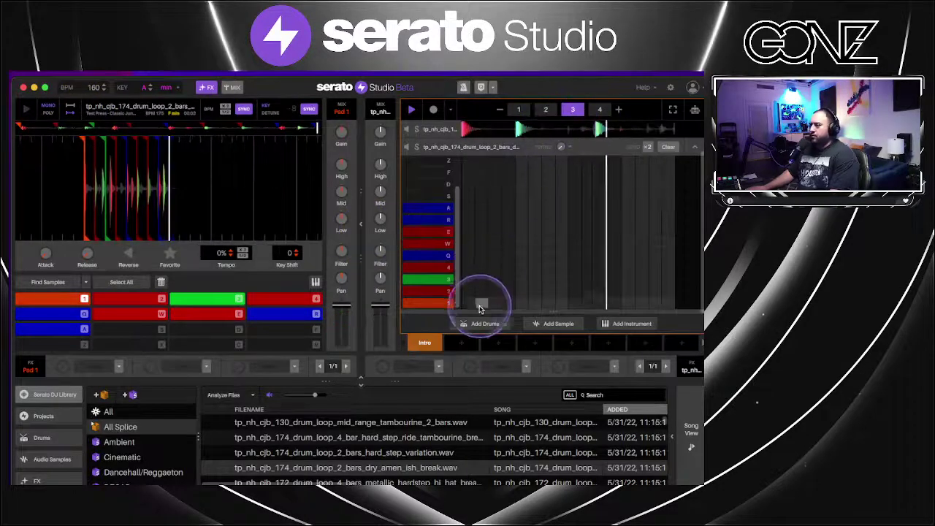
left_click(358, 92)
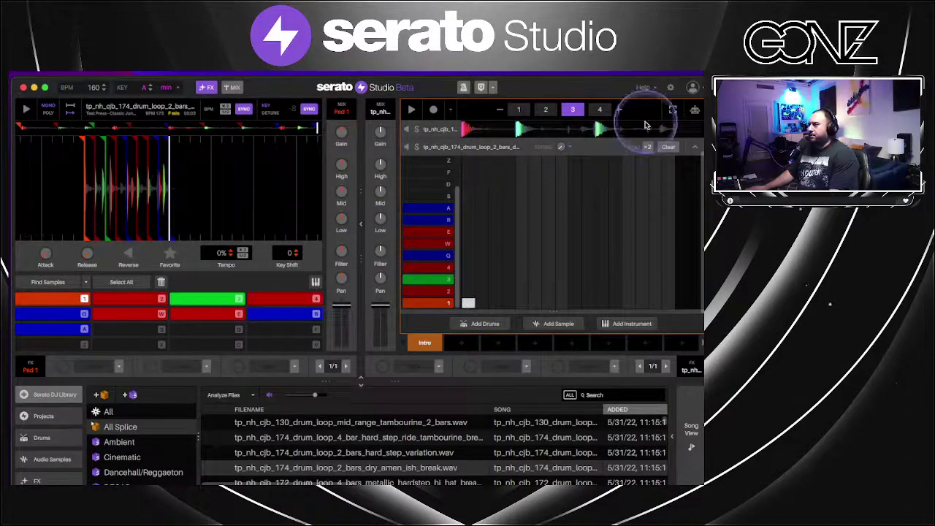
key("space")
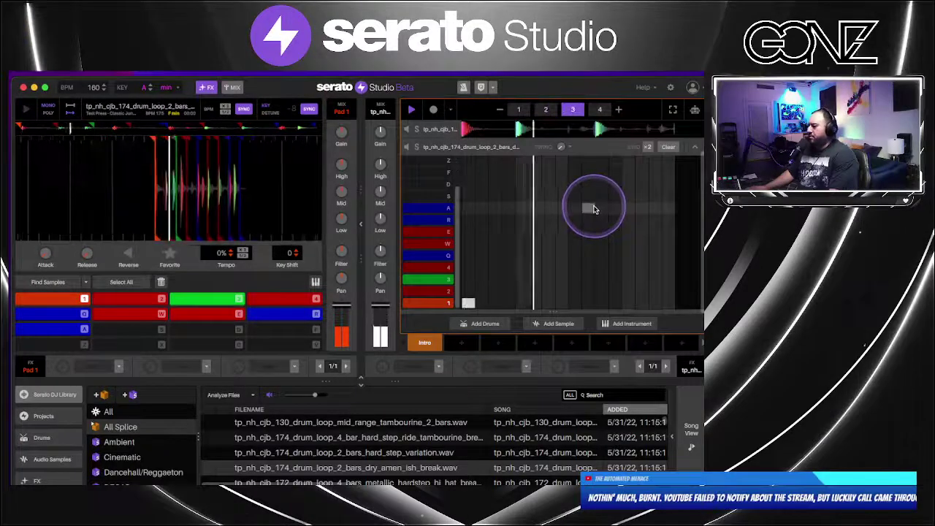
left_click(476, 301)
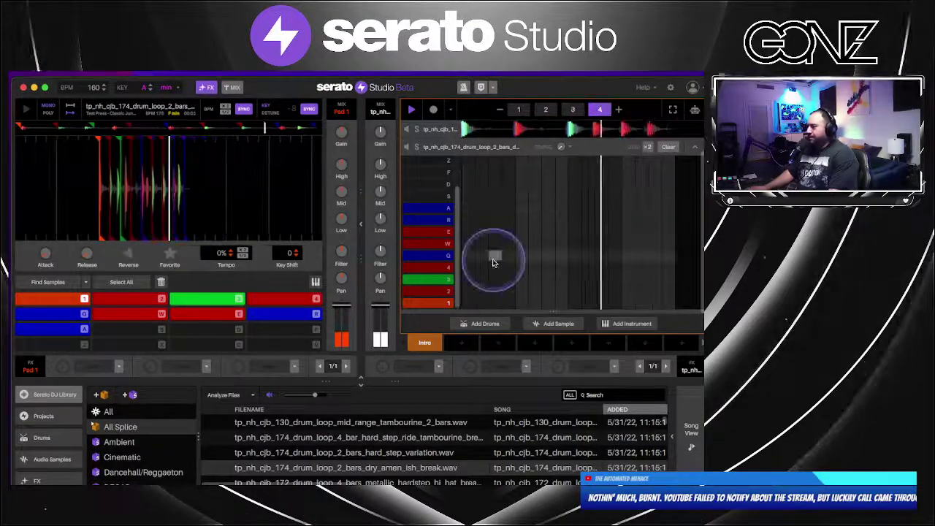
key("space")
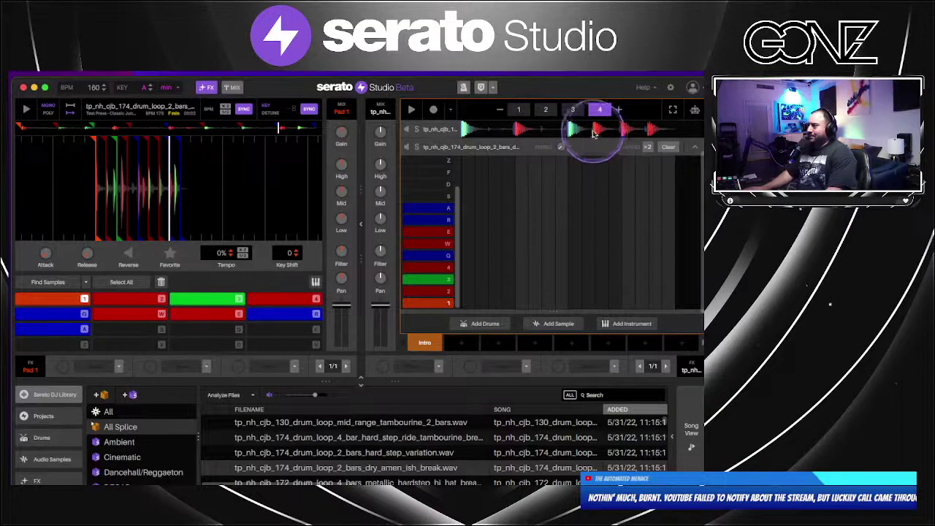
left_click(696, 148)
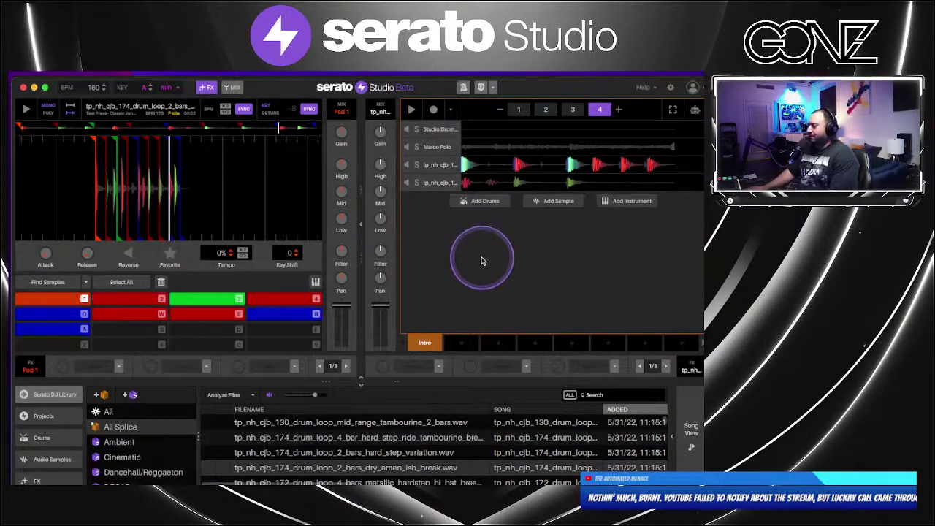
key("space")
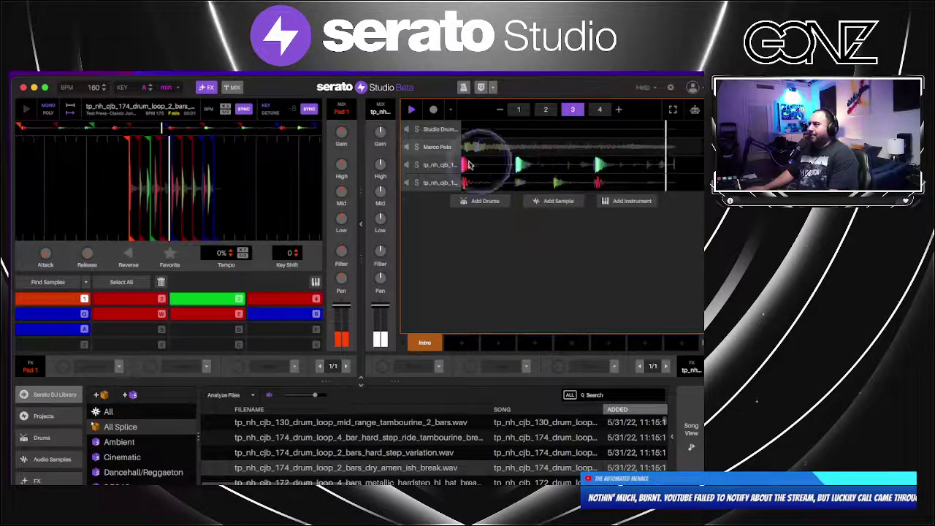
Open the Marco Polo track, list the installed plugins in the library, and stop playback
left_click(441, 147)
scroll(44, 440, "down", 3)
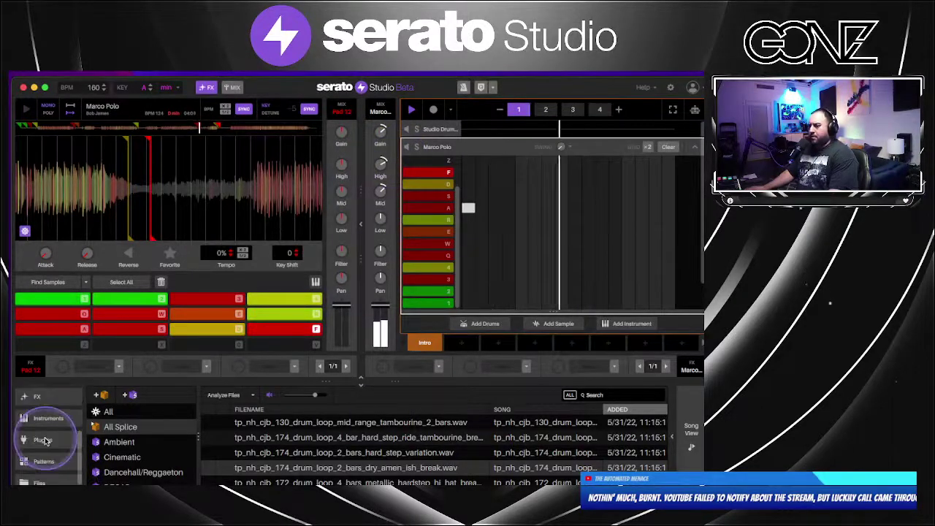
left_click(44, 441)
scroll(428, 461, "down", 5)
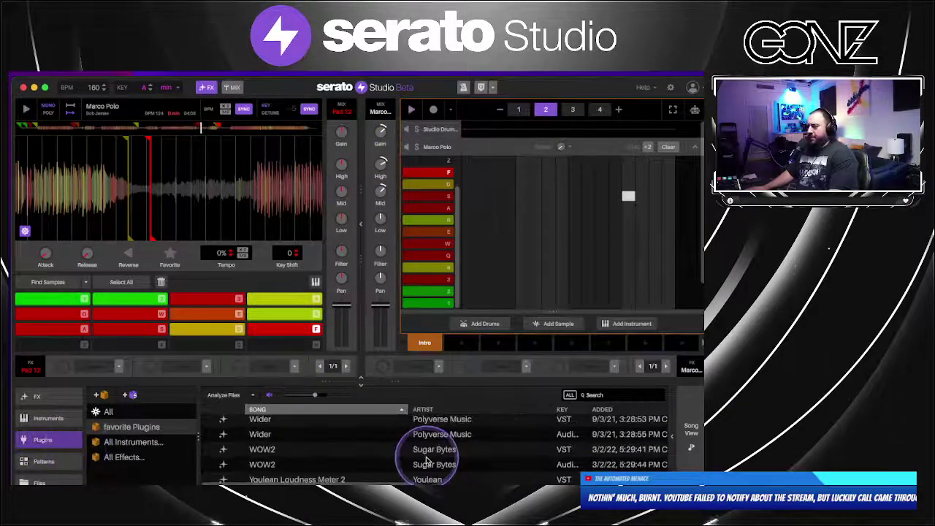
key("space")
Find the ValhallaVintageVerb VST among the plugins and insert it in the Marco Polo channel's first effect slot
scroll(427, 460, "up", 5)
scroll(427, 460, "up", 5)
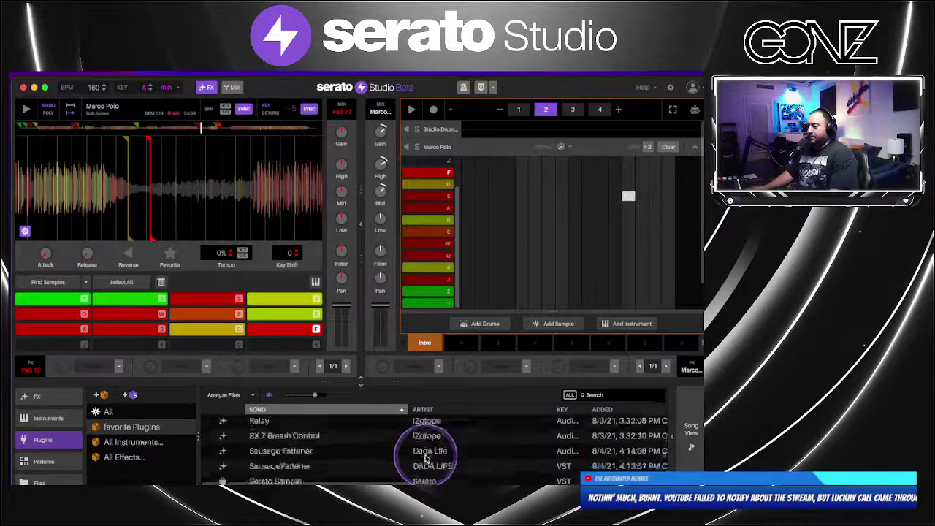
scroll(426, 458, "down", 5)
scroll(426, 458, "down", 5)
scroll(426, 458, "up", 5)
scroll(425, 458, "down", 5)
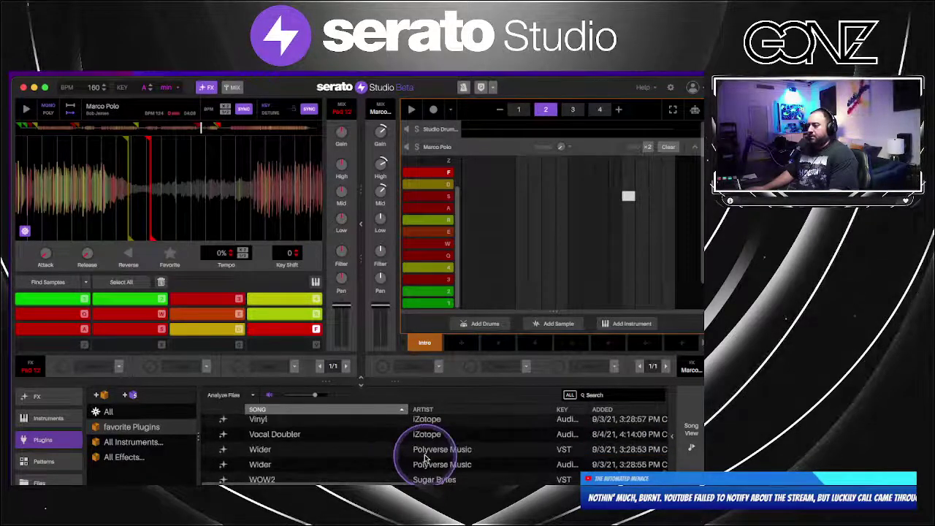
scroll(426, 459, "up", 5)
scroll(424, 459, "down", 2)
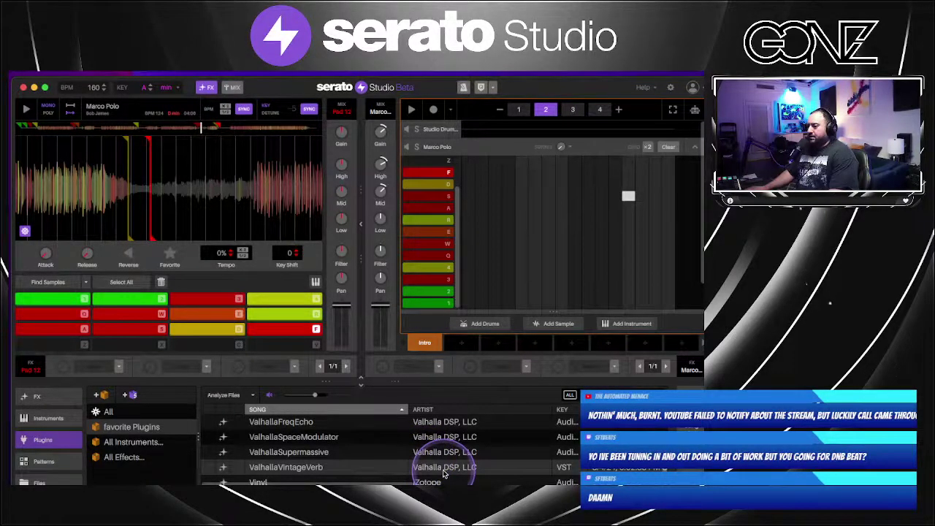
left_click(442, 472)
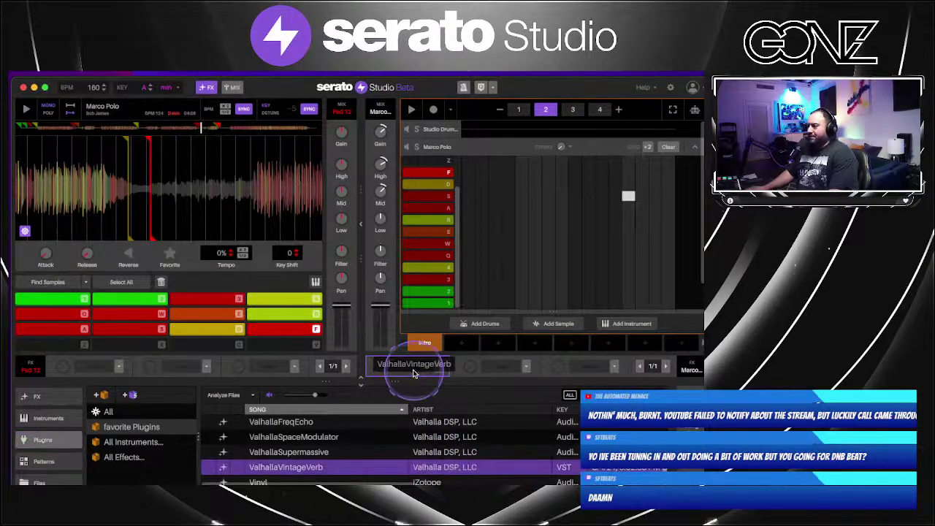
left_click_drag(413, 373, 413, 372)
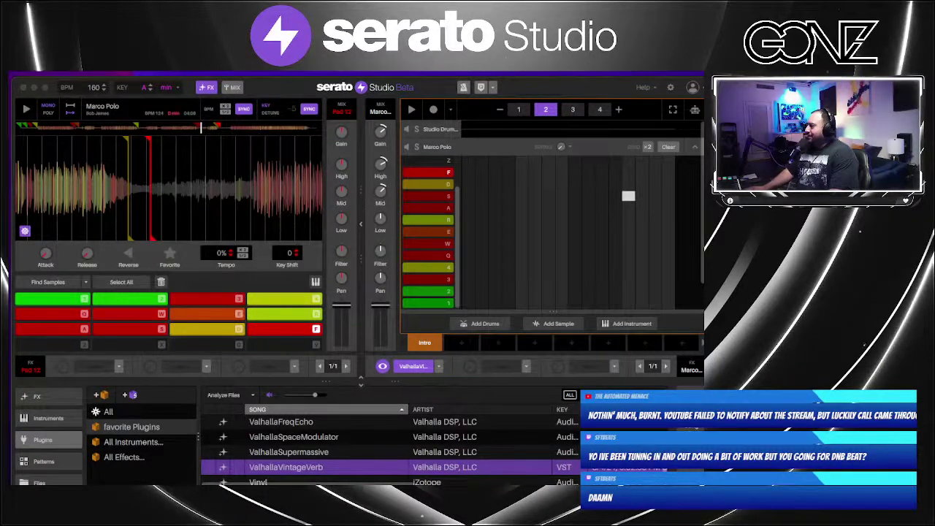
Set the reverb's LowCut to 920 Hz and close the plugin window
left_click_drag(415, 105, 171, 267)
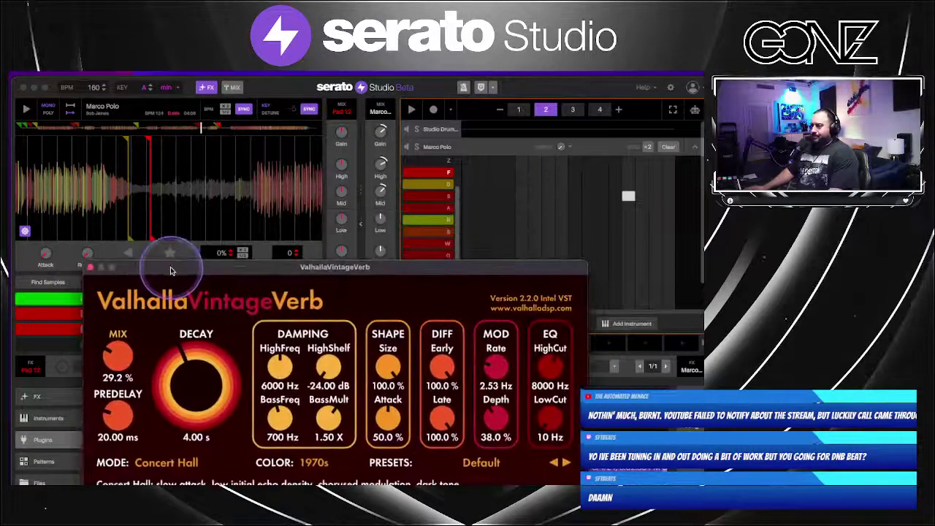
left_click_drag(562, 429, 554, 399)
left_click_drag(574, 348, 575, 345)
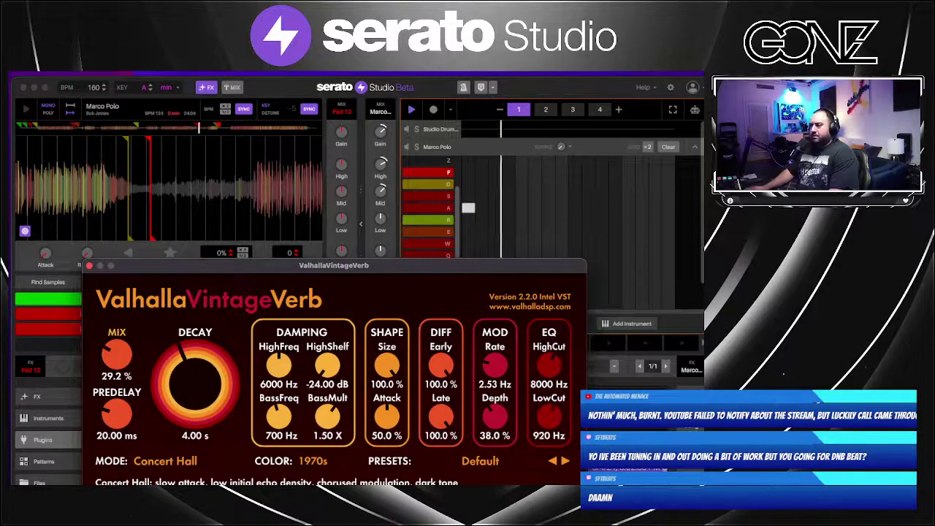
left_click(88, 266)
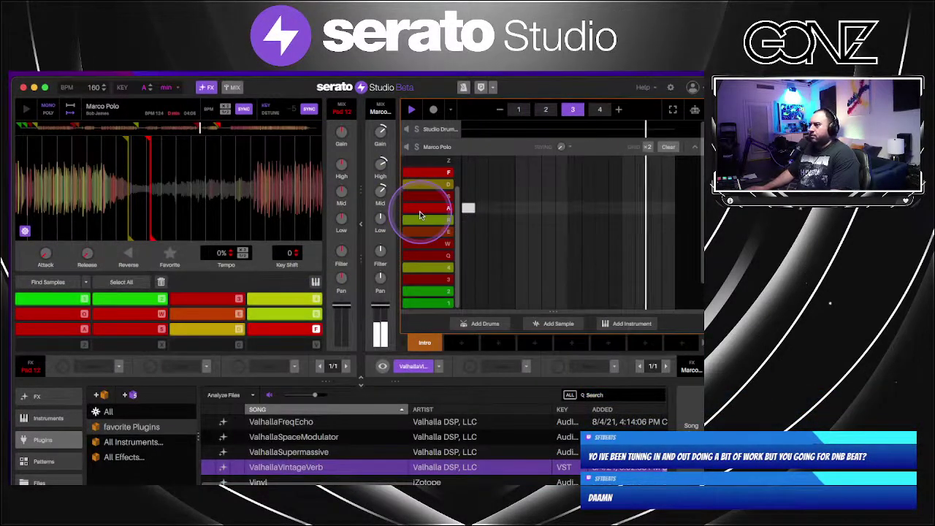
Extend the Intro scene to eight bars and collapse the Marco Polo track
left_click(618, 110)
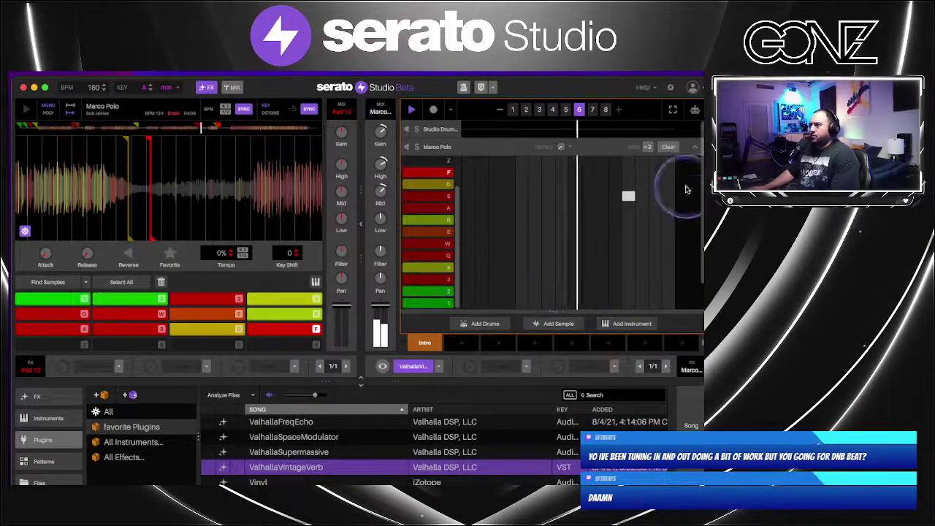
left_click(696, 148)
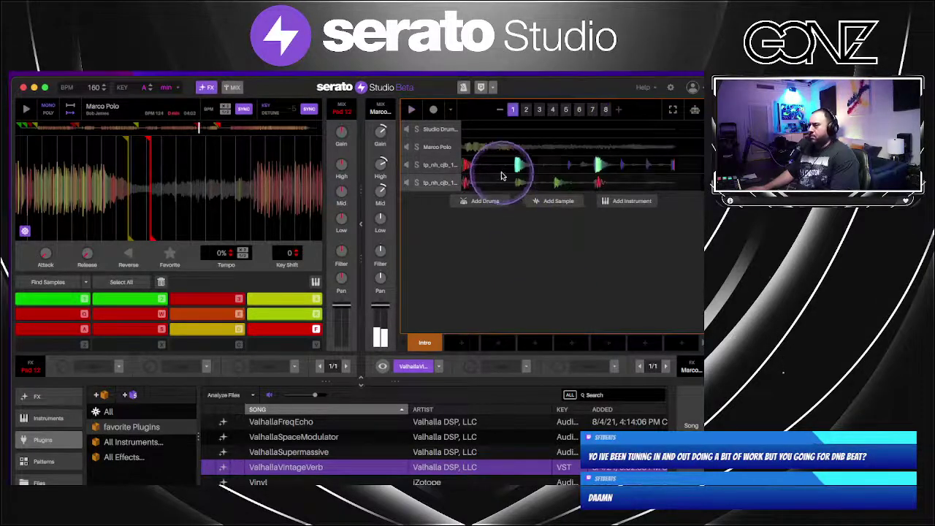
Pan the 4-bar drum loop track to about 23.7 R and the 2-bar drum loop track to about 38.8 L
left_click(498, 171)
key("space")
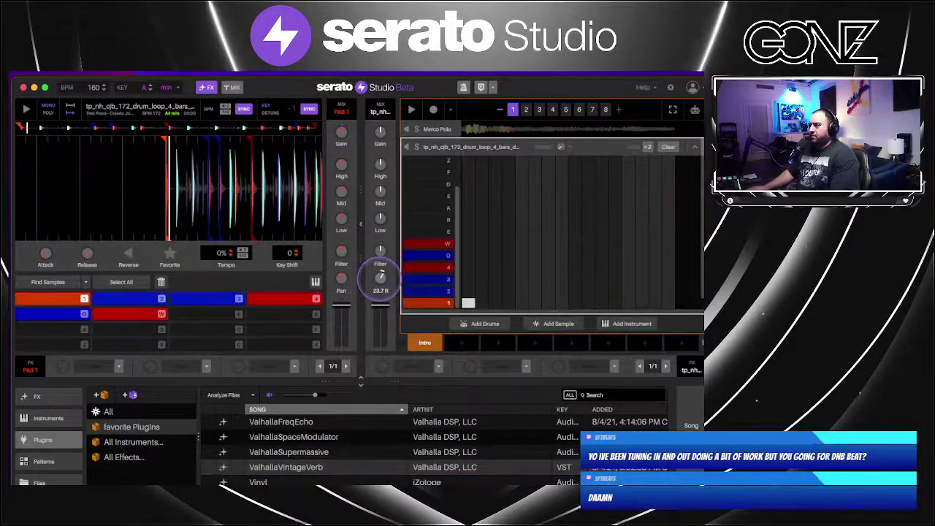
left_click(694, 147)
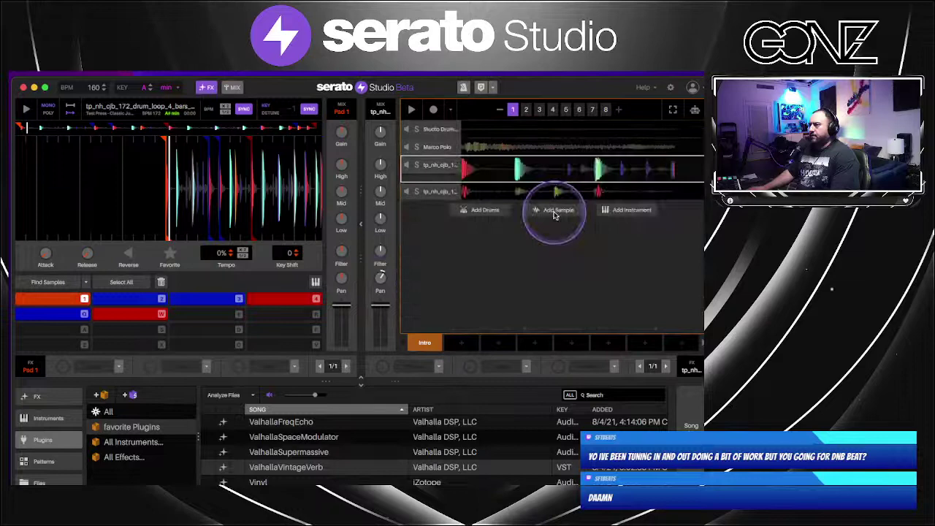
left_click(468, 190)
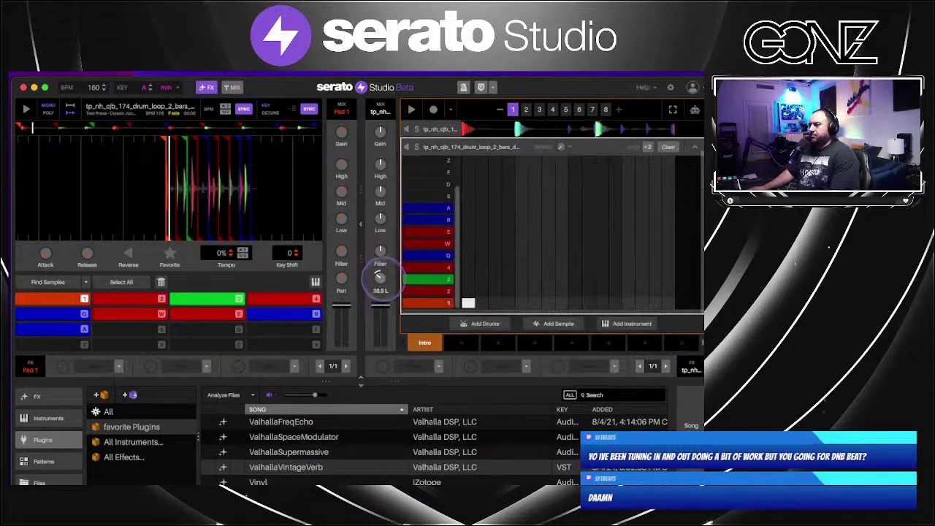
scroll(208, 225, "up", 5)
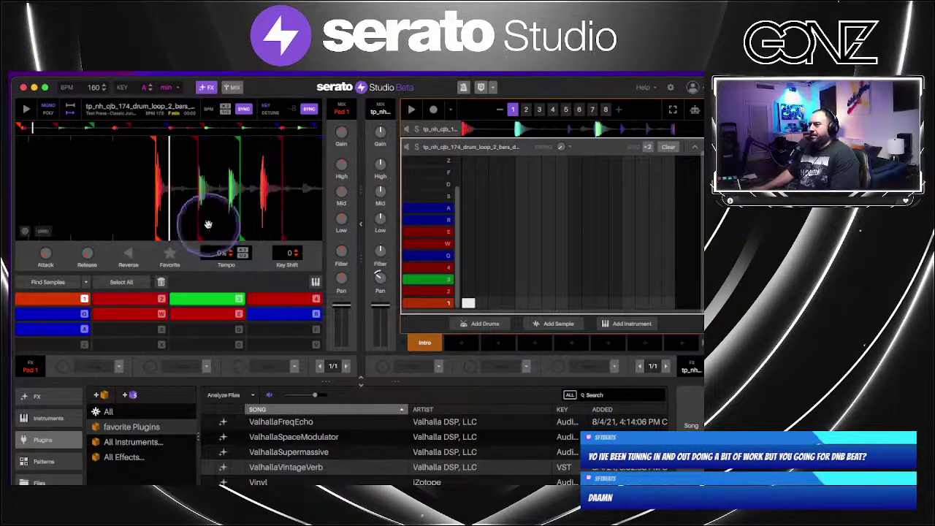
left_click_drag(209, 225, 208, 146)
left_click(694, 148)
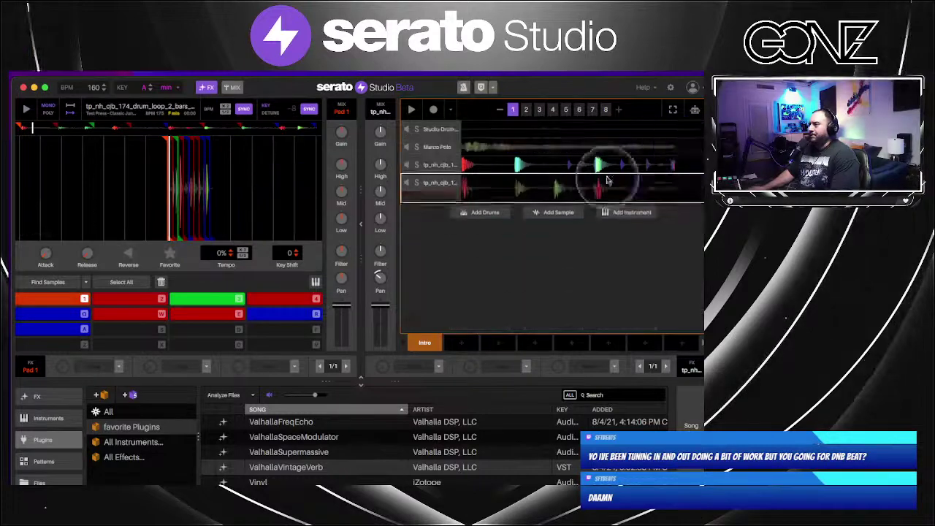
Set the mids of Marco Polo's pad A to about +3.46 dB and shorten the end of its slice slightly
left_click(480, 150)
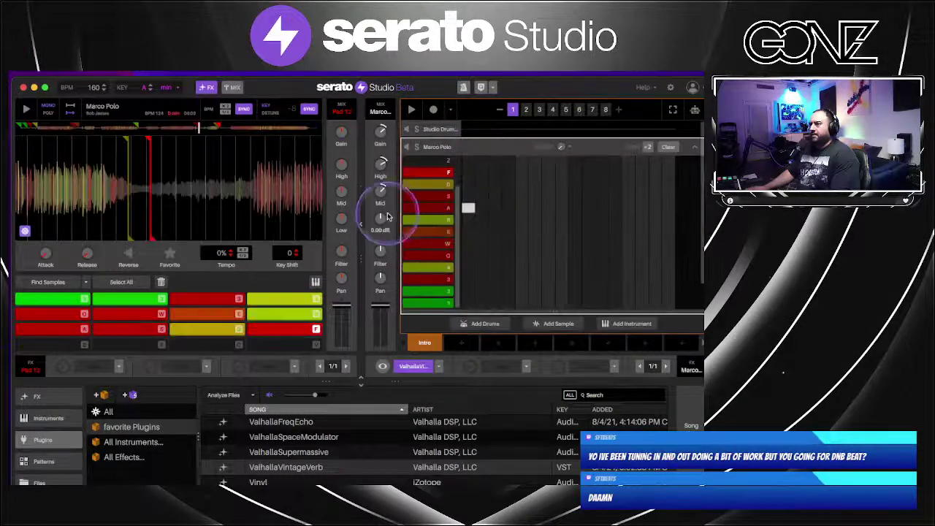
left_click(40, 330)
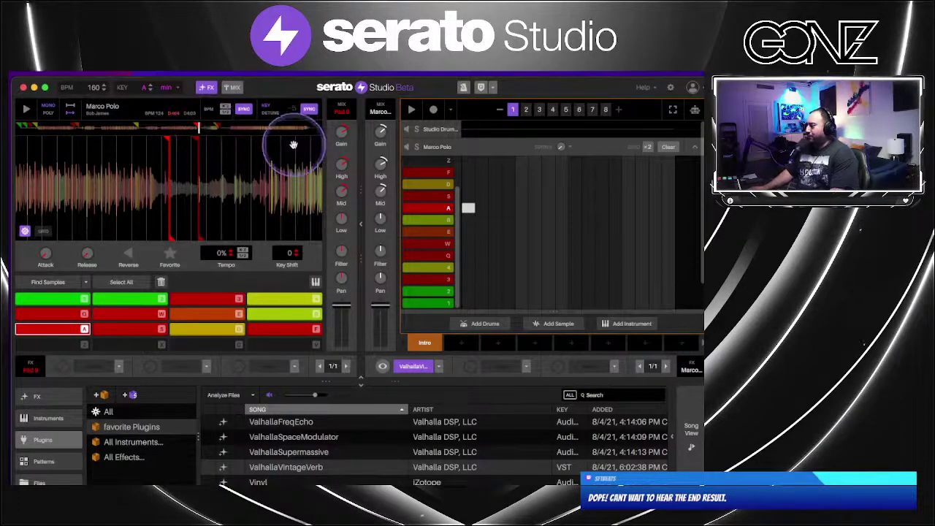
key("space")
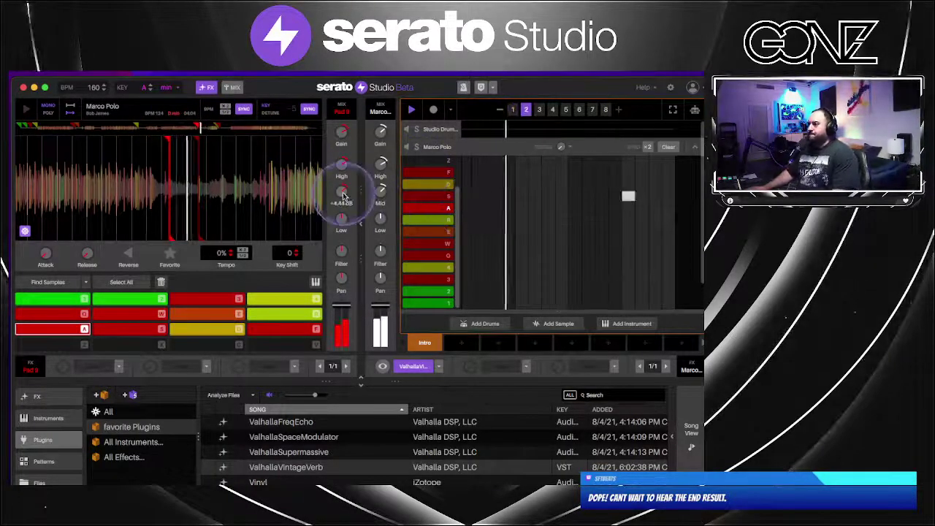
left_click_drag(342, 195, 343, 194)
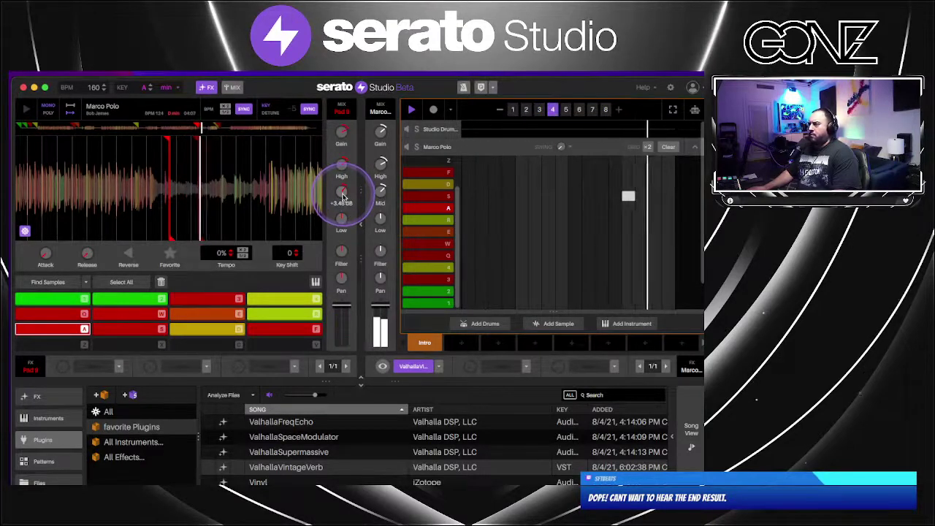
key("space")
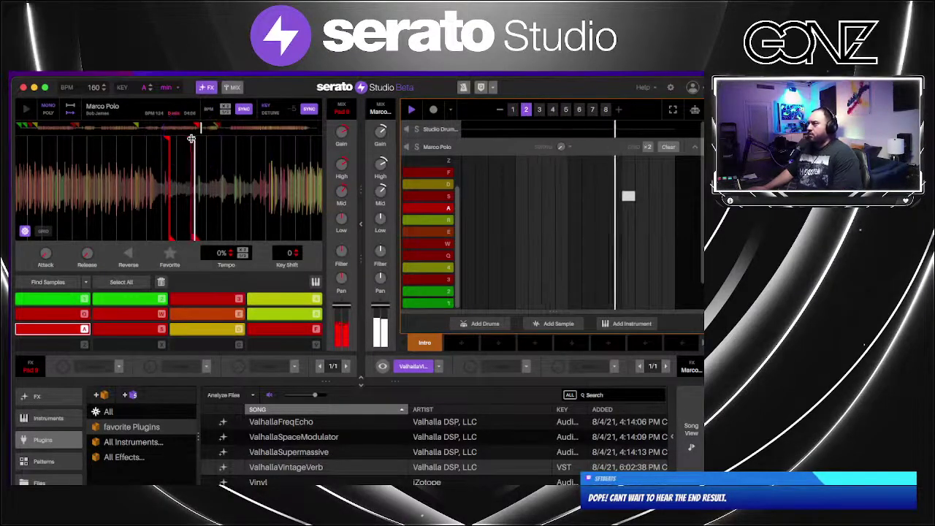
left_click(190, 138)
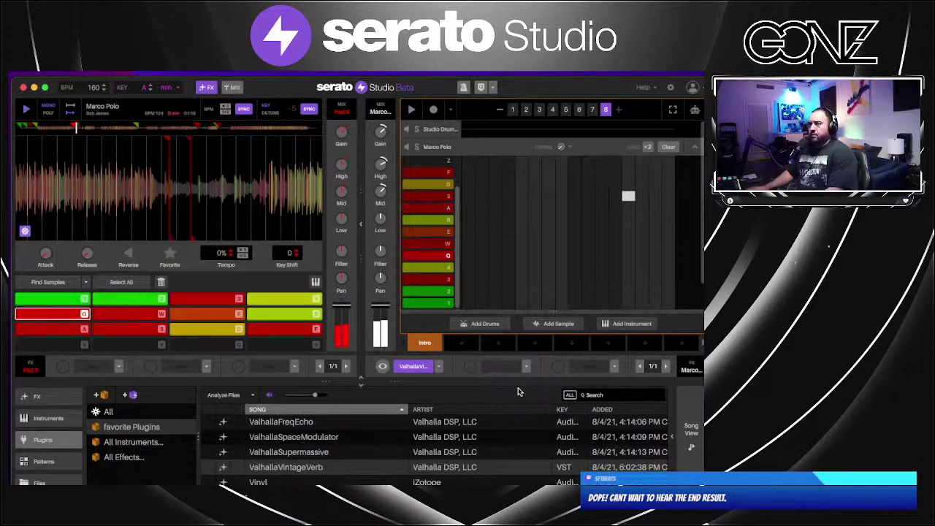
Audition Marco Polo pads Q and W and set pad W's filter to about -31.7
left_click(501, 342)
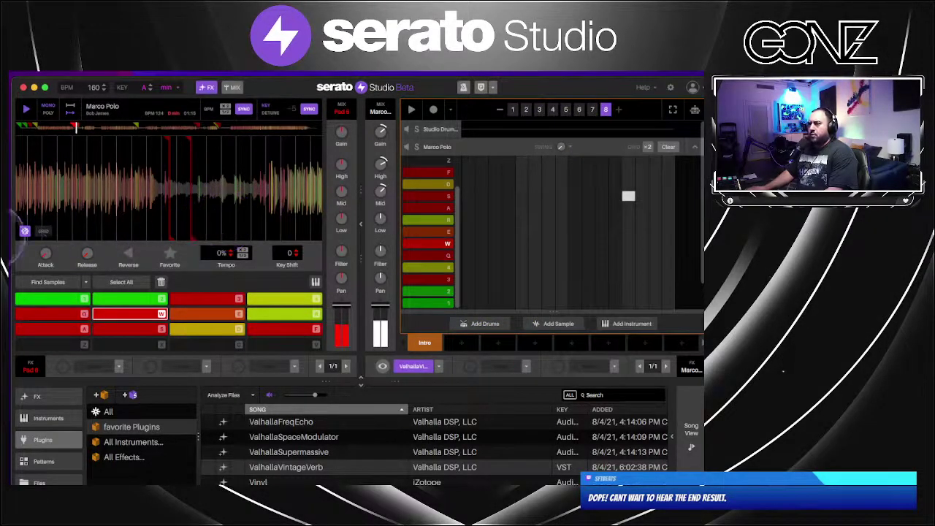
left_click(25, 231)
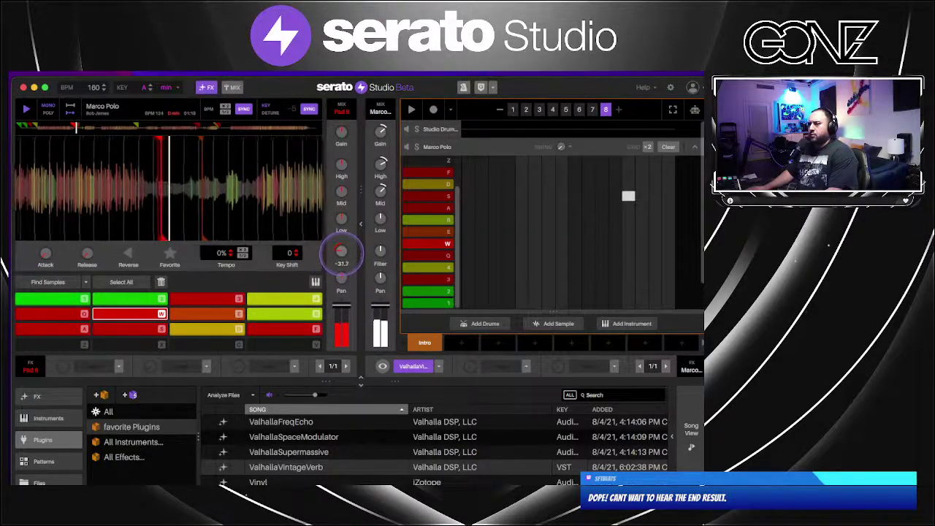
left_click(515, 220)
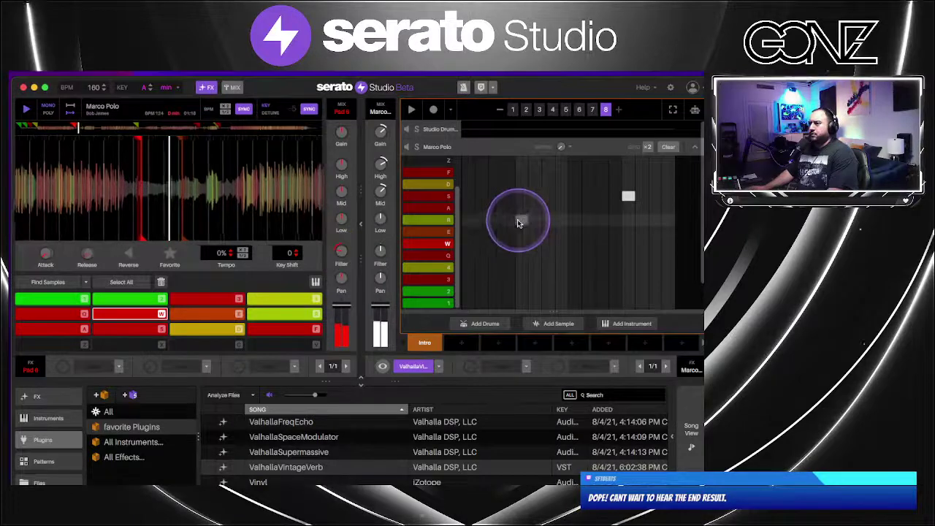
Duplicate the Intro scene as Scene 2 and replace the Marco Polo hit on step 1 of bar 1 with pad W
left_click(462, 343)
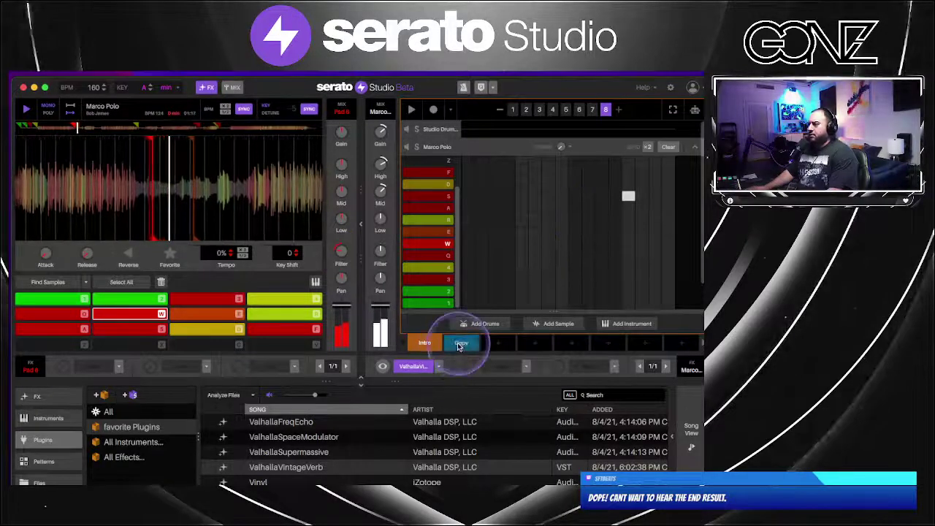
left_click(533, 217)
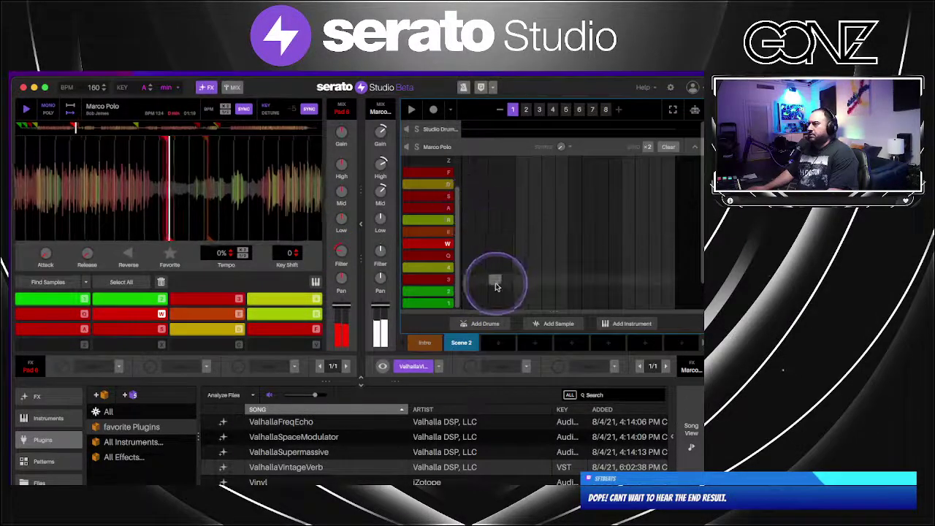
left_click(475, 242)
Set a new Marco Polo slice on pad V, play Scene 2 through bar 4, and clear the track's hits
key("v")
key("space")
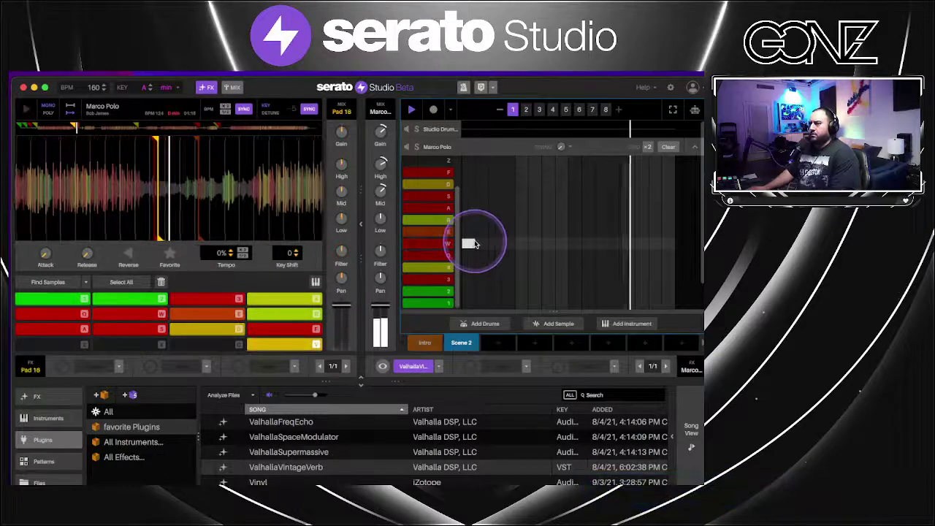
left_click(539, 110)
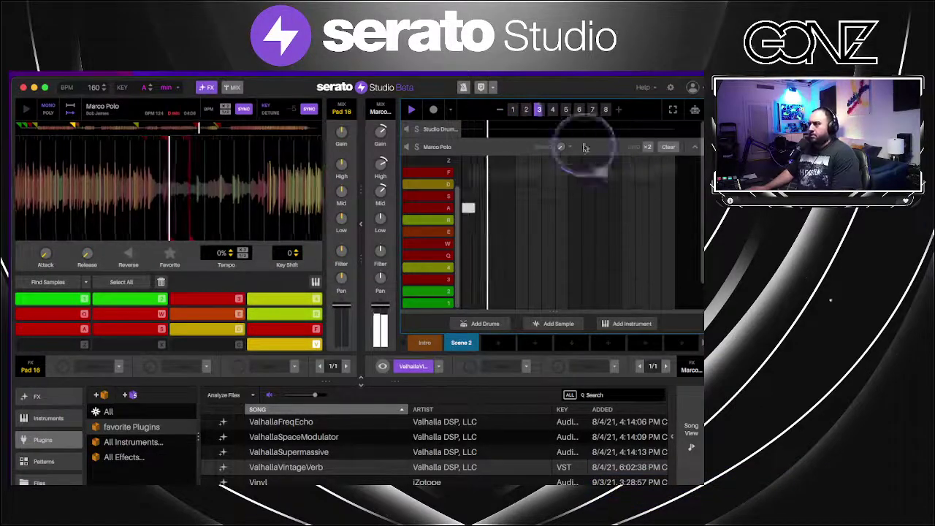
left_click(553, 109)
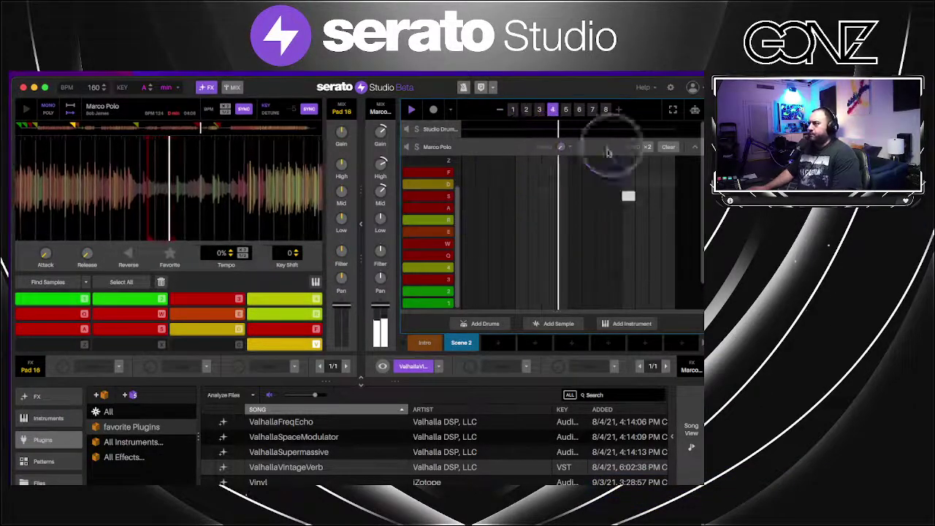
left_click(512, 110)
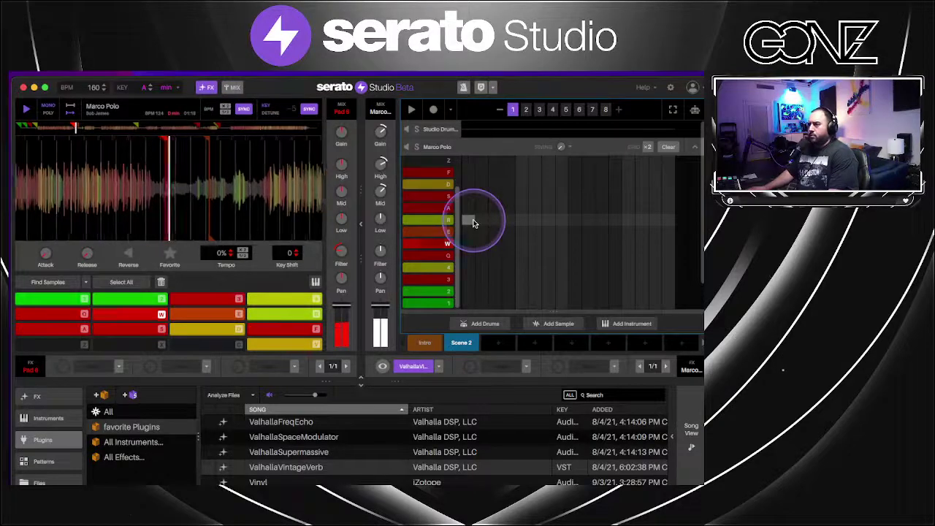
Set a new Marco Polo slice on pad X and lower its filter, comparing it with pad W
left_click(332, 295)
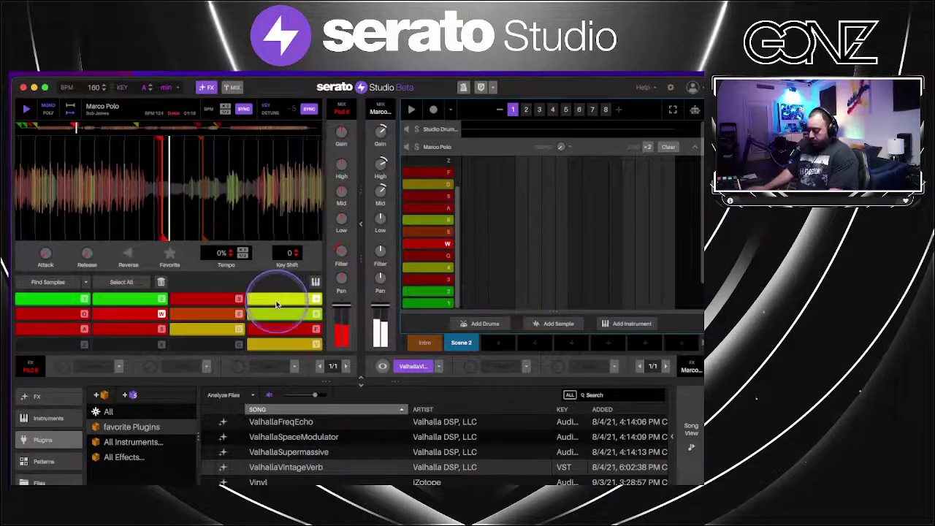
key("x")
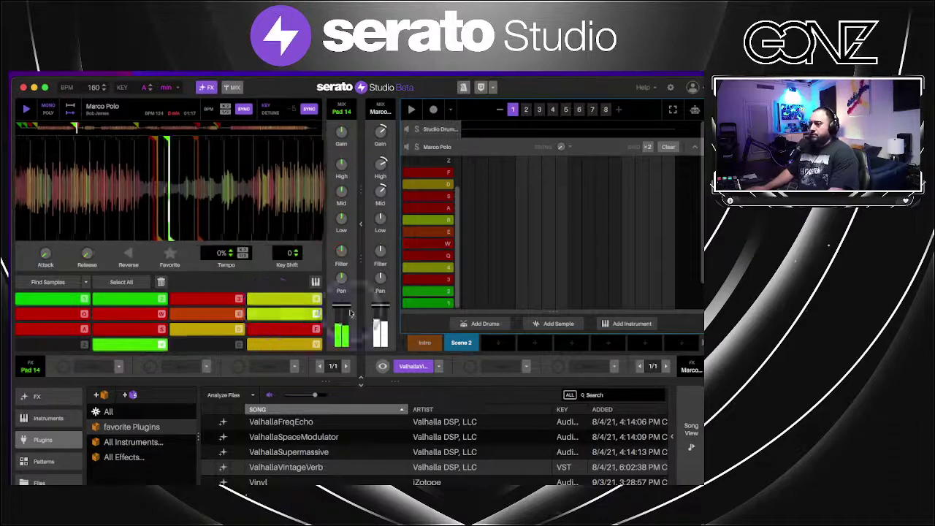
left_click(341, 249)
key("w")
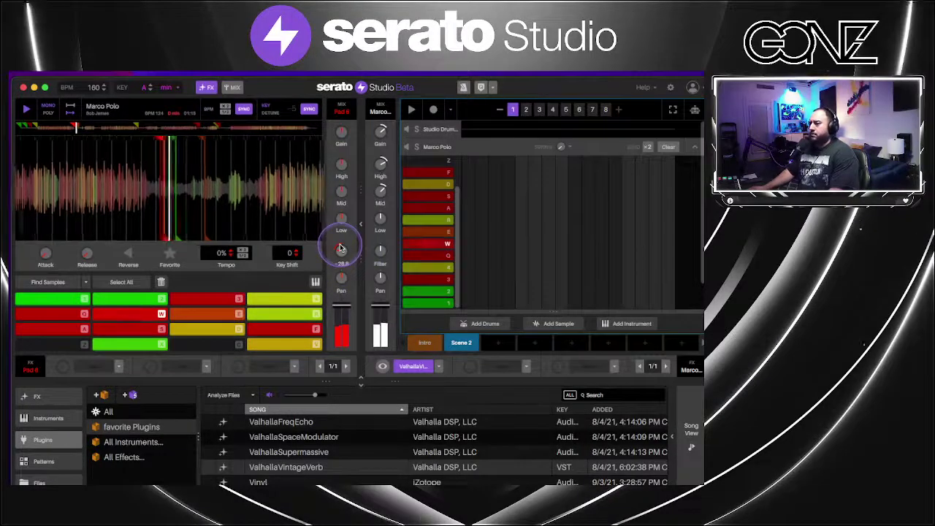
key("x")
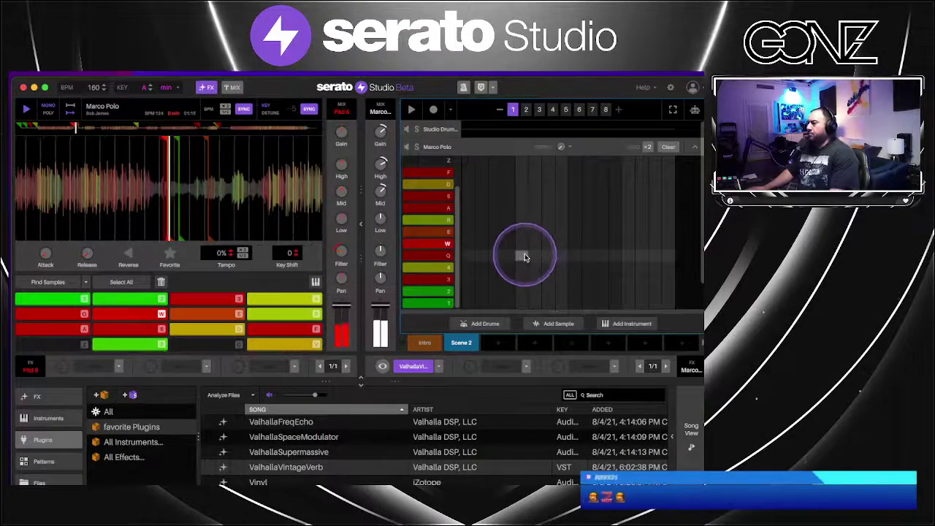
Alternate pads W and X to audition them and place a pad W hit on step 1 of bar 1 in Scene 2
left_click_drag(524, 257, 471, 247)
key("x")
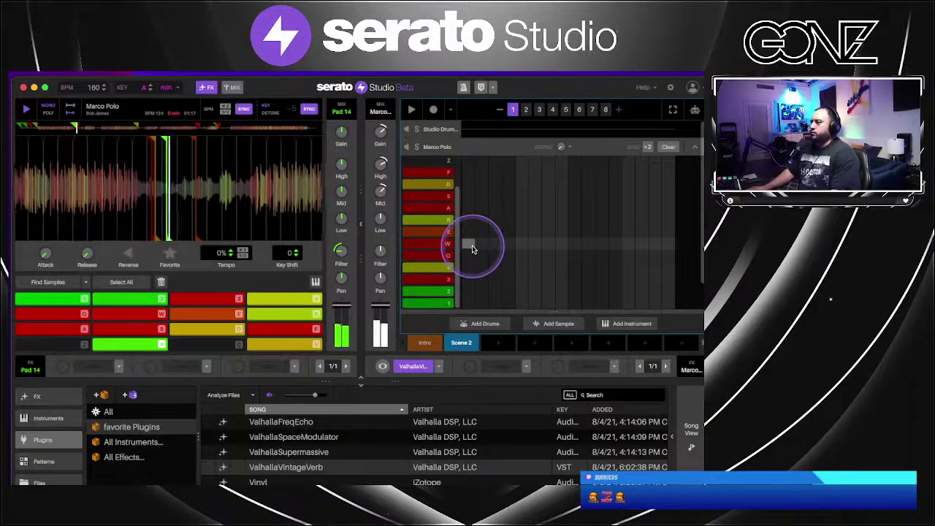
key("w")
key("x")
key("w")
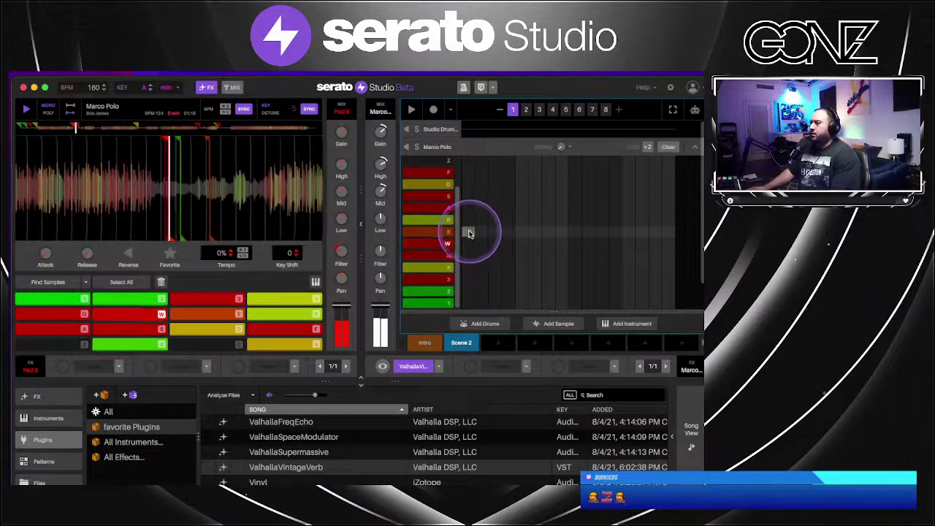
left_click(470, 246)
key("x")
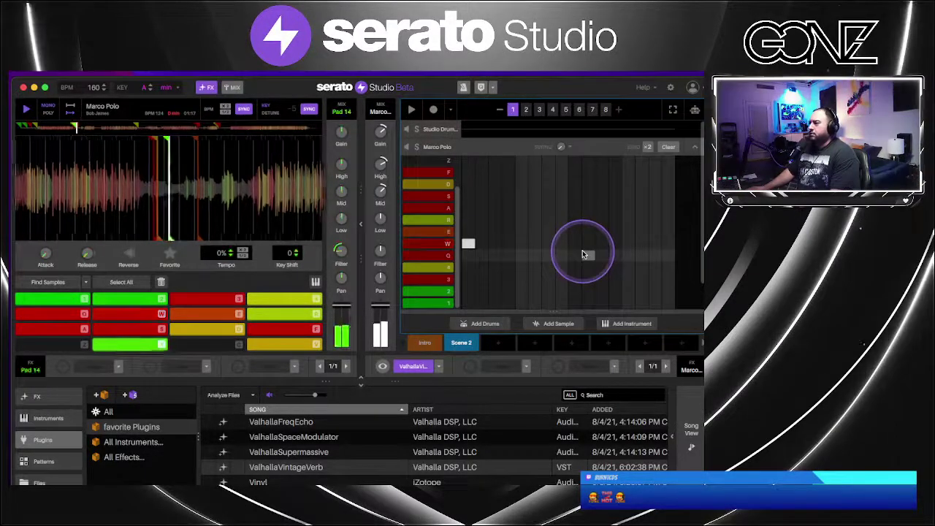
Play Scene 2 from bar 1 to hear pads W and X against the drum breaks
key("space")
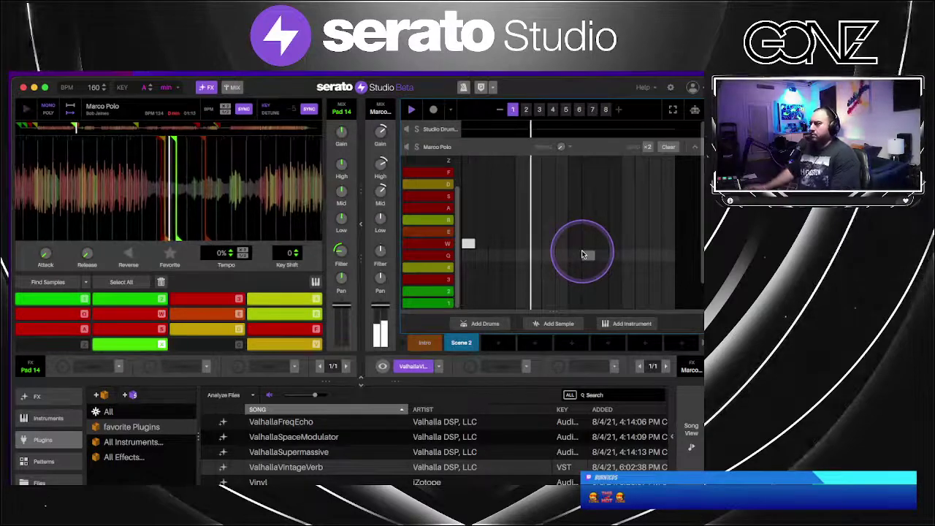
left_click_drag(583, 254, 641, 217)
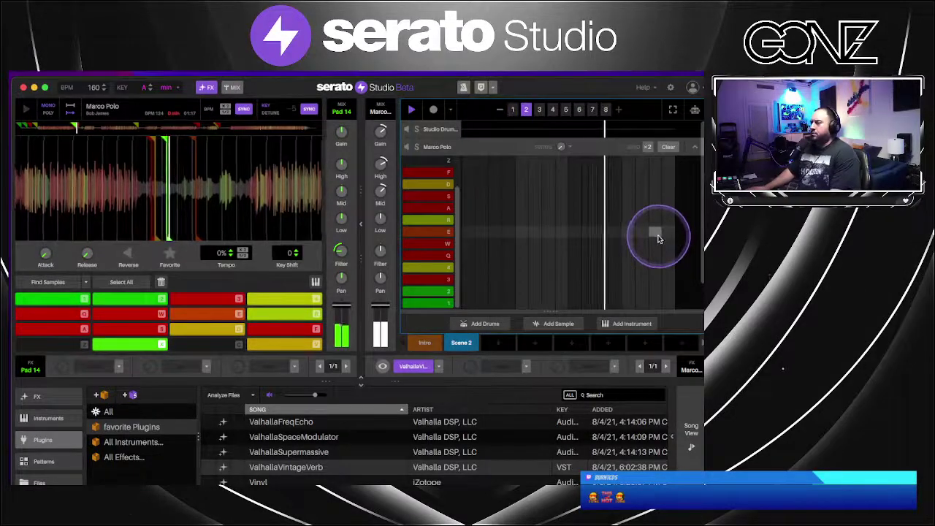
key("space")
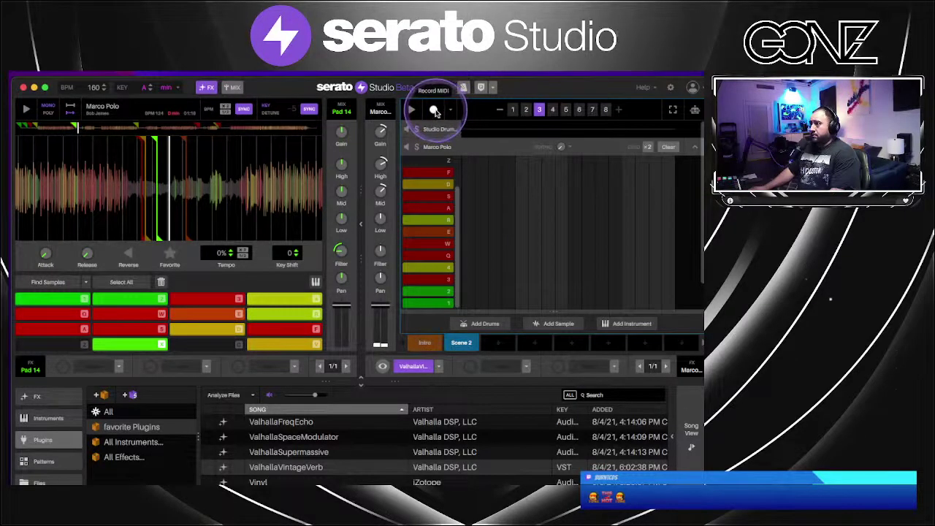
Return to bar 1 of Scene 2 and record a short MIDI pass for the Marco Polo pads
left_click(509, 111)
left_click(510, 111)
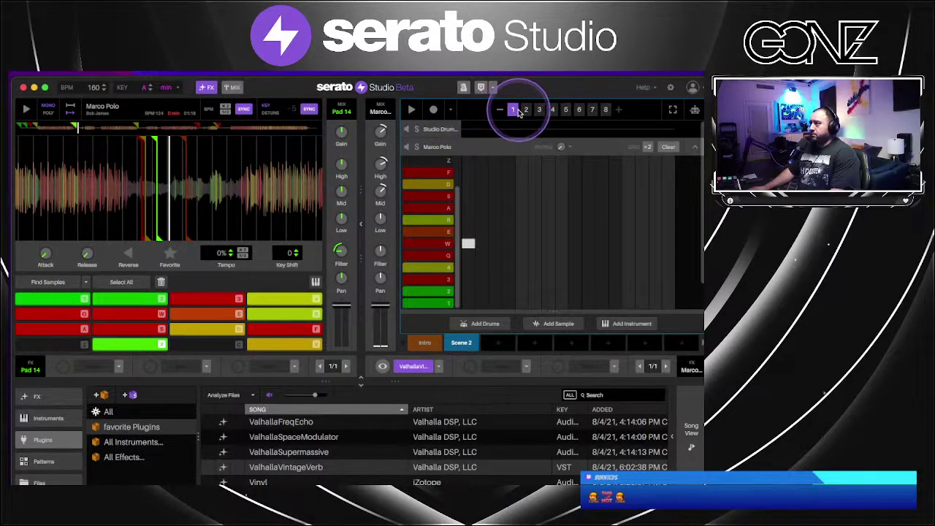
left_click(433, 110)
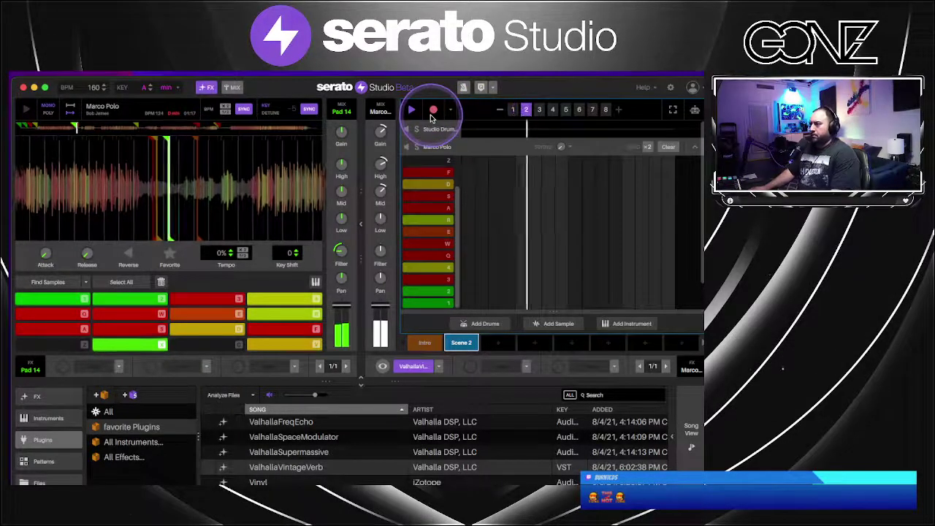
key("space")
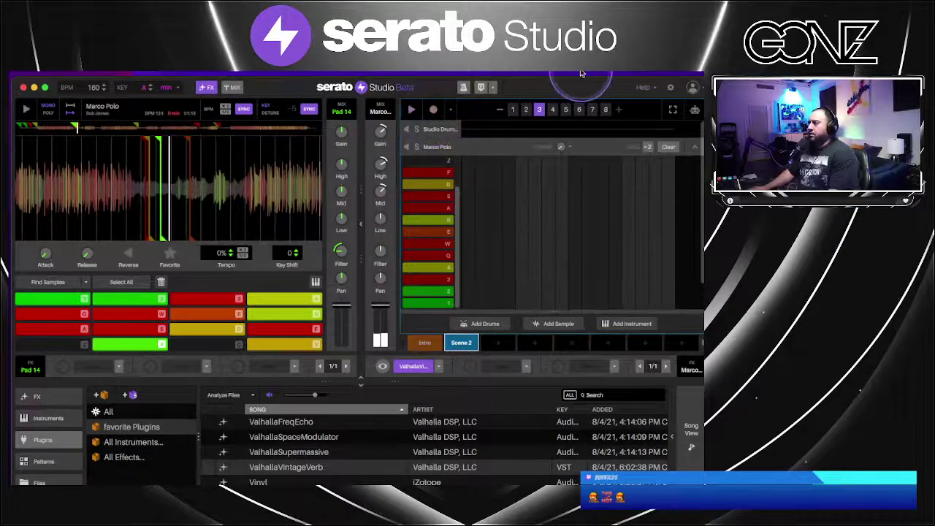
Copy the pad W hit from bar 1 into bar 3 and the three pad X hits from bar 2 into bar 4 of Scene 2
left_click(527, 109)
scroll(542, 204, "down", 3)
scroll(545, 205, "up", 5)
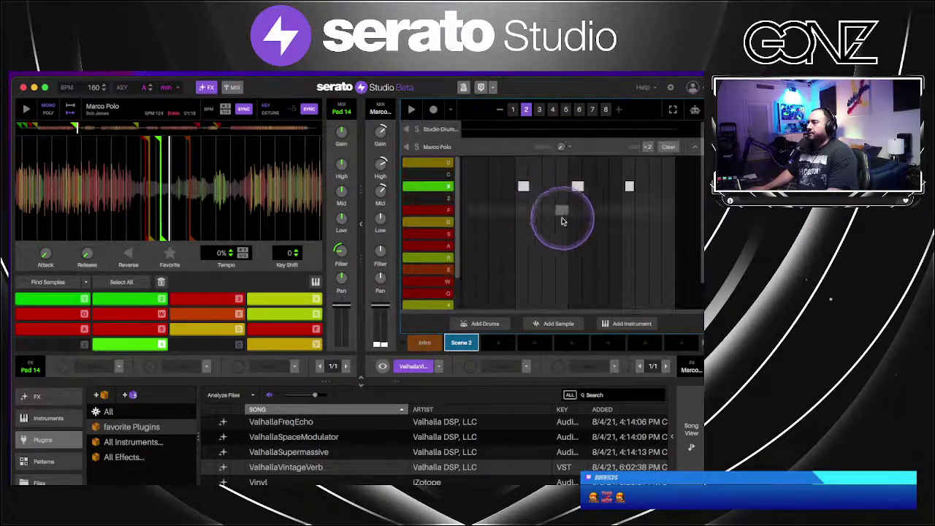
left_click(543, 234)
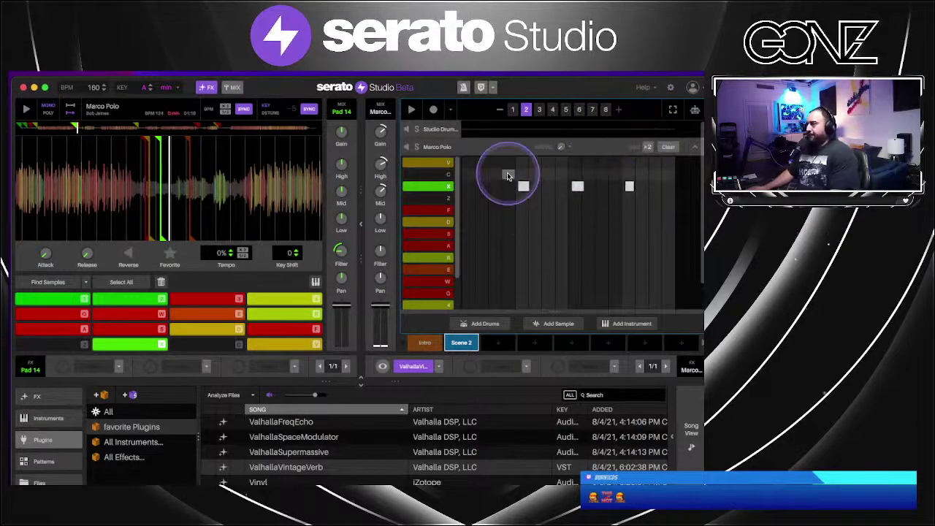
left_click(494, 176)
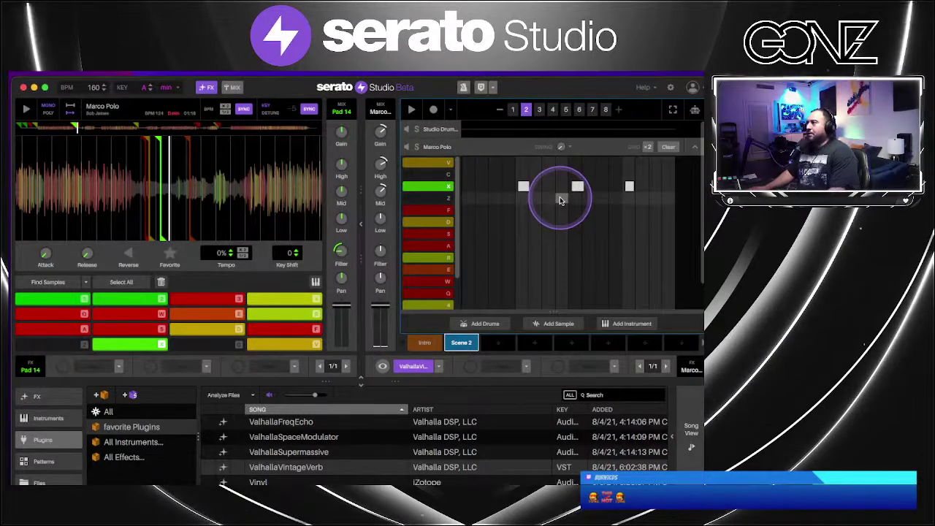
key("ctrl+a")
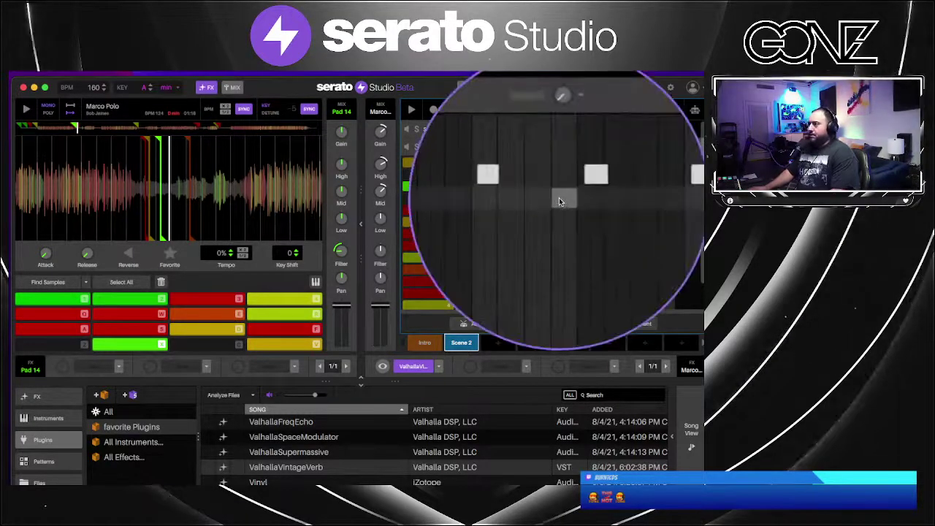
left_click(559, 202)
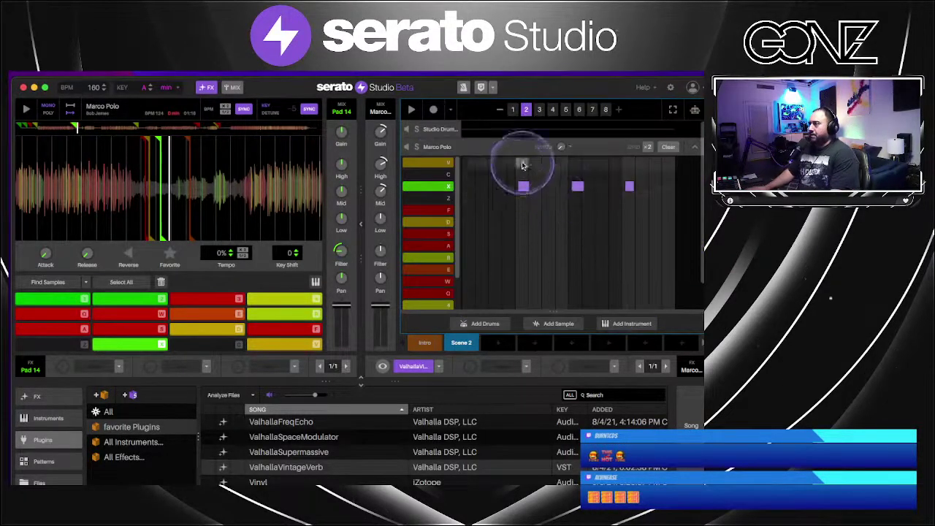
left_click(541, 110)
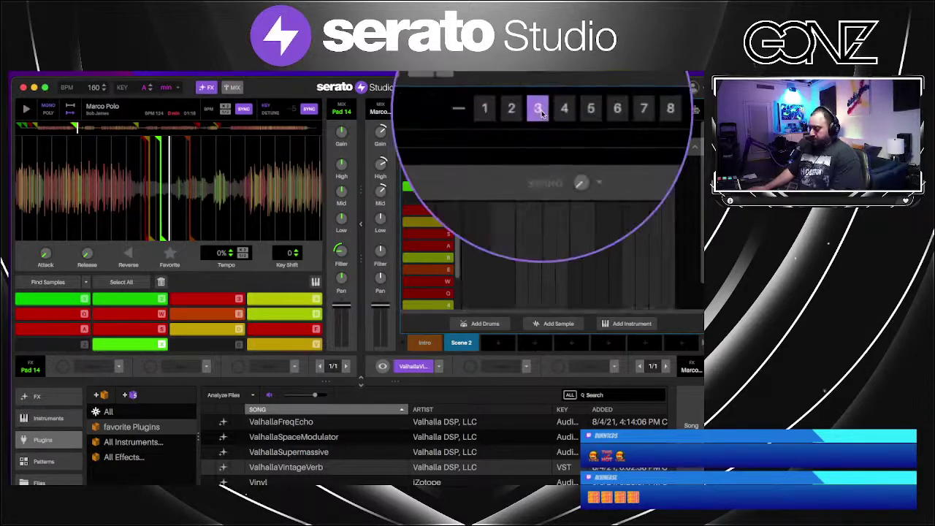
scroll(587, 222, "down", 3)
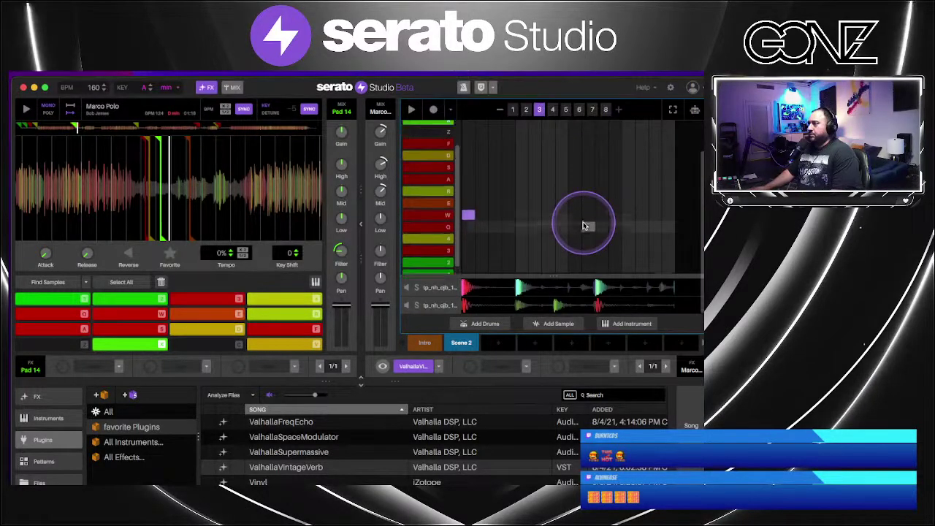
left_click(551, 110)
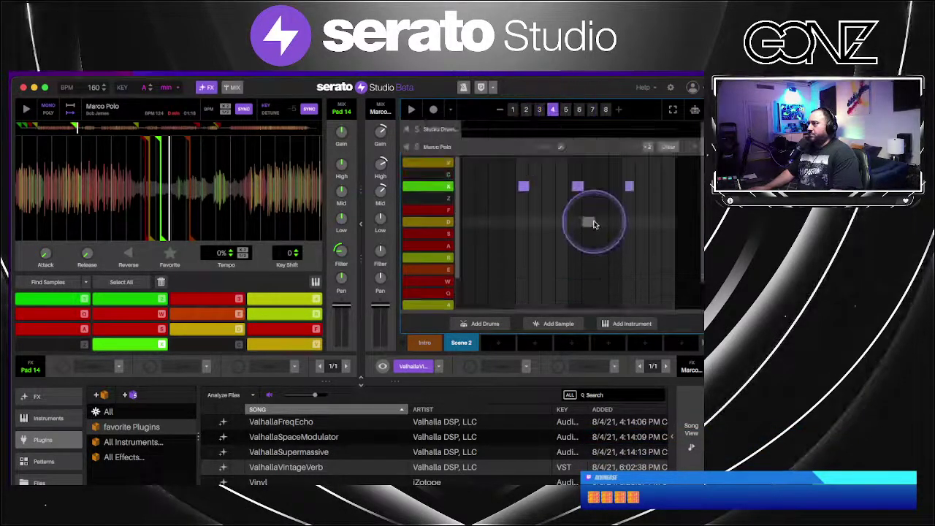
key("space")
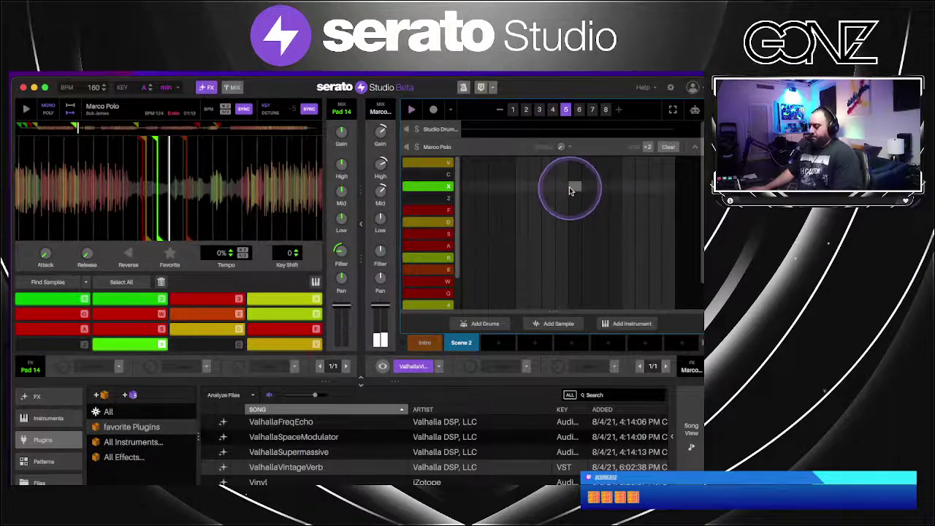
Repeat the alternating pad W and pad X bars of Marco Polo across bars 5 to 8 of Scene 2
key("super+z")
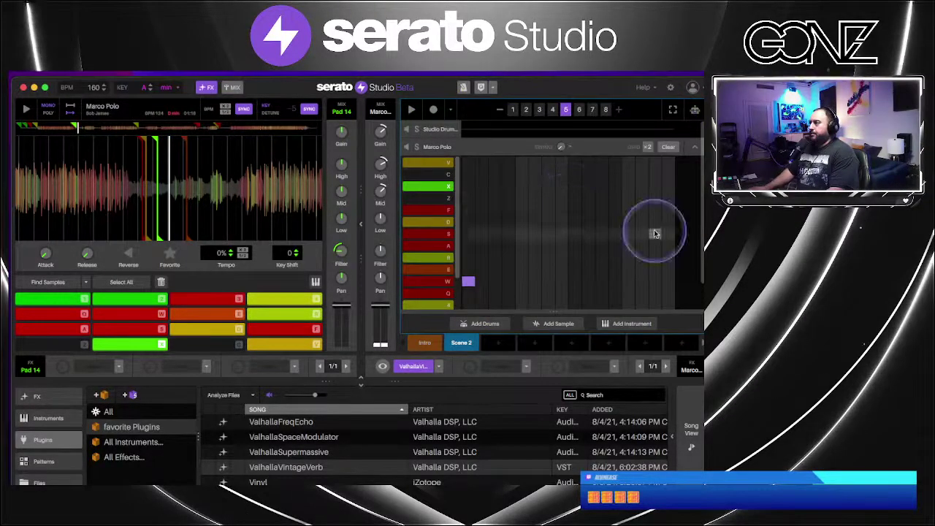
left_click(581, 110)
left_click(592, 110)
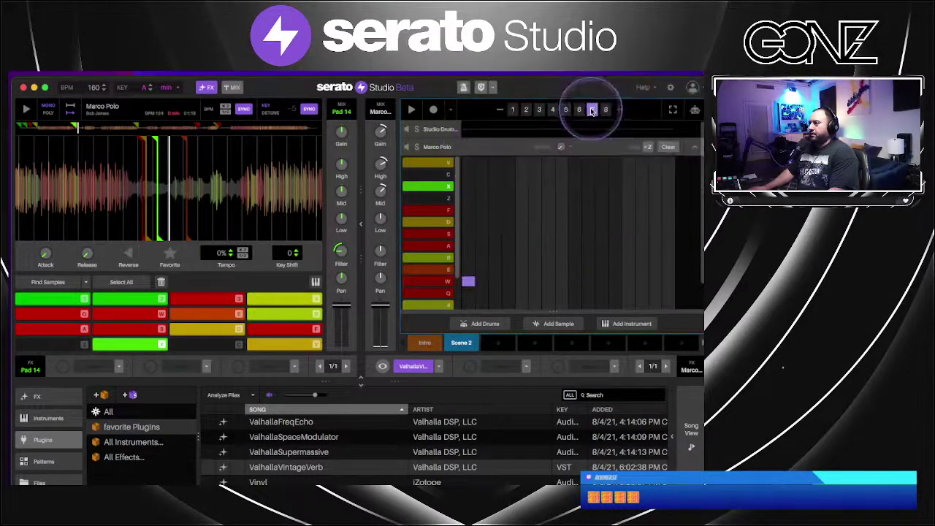
left_click(605, 110)
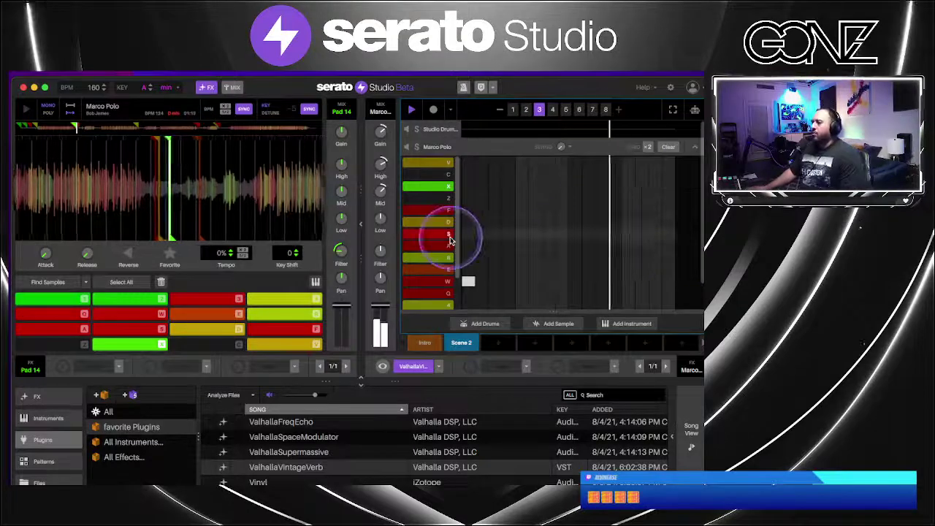
Raise the gain of pad X to +3 dB while Scene 2 plays and collapse the Marco Polo track's step grid
left_click_drag(342, 133, 342, 129)
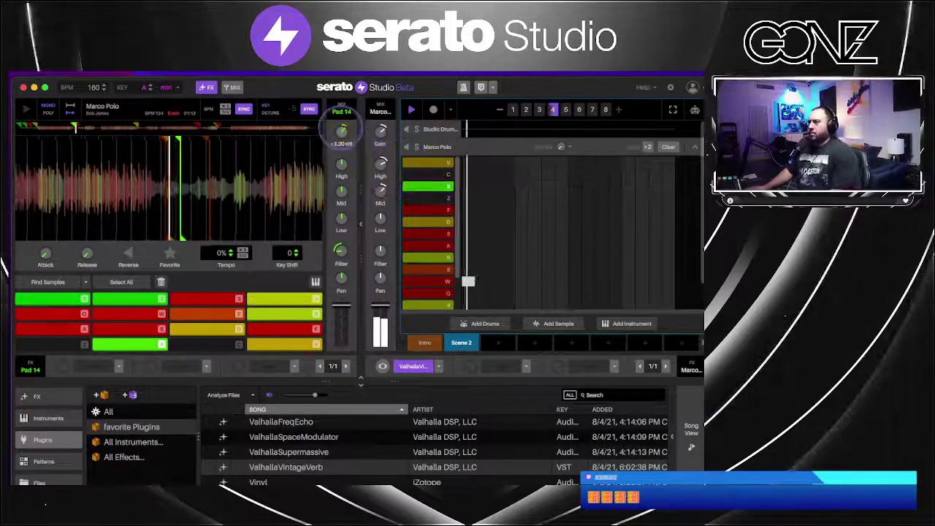
left_click(140, 314)
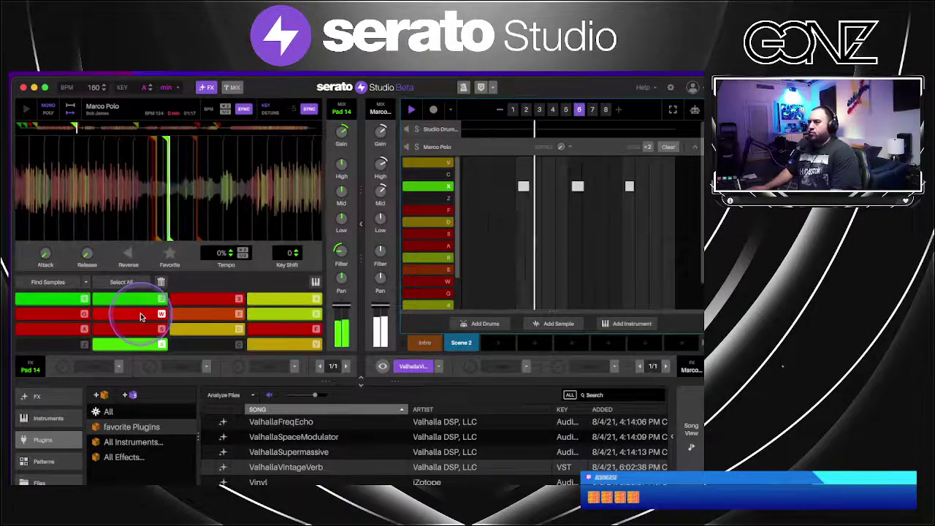
left_click(694, 144)
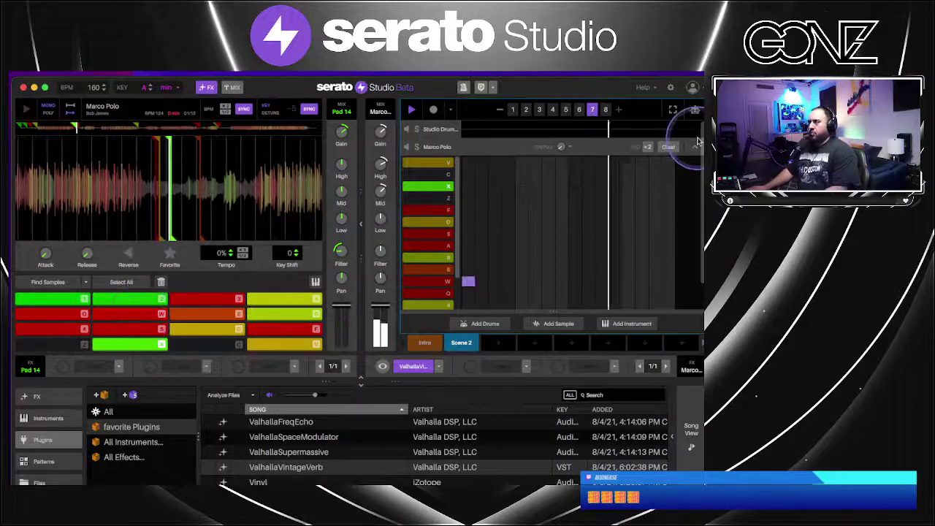
left_click(694, 146)
left_click(199, 332)
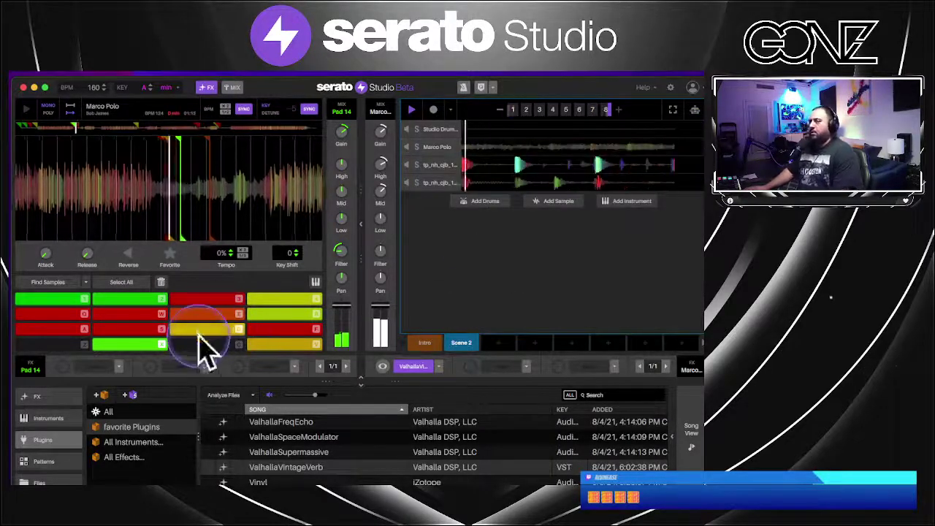
Search the Serato DJ Library for "sax" within the All Splice crate and browse the matching samples
scroll(58, 432, "up", 3)
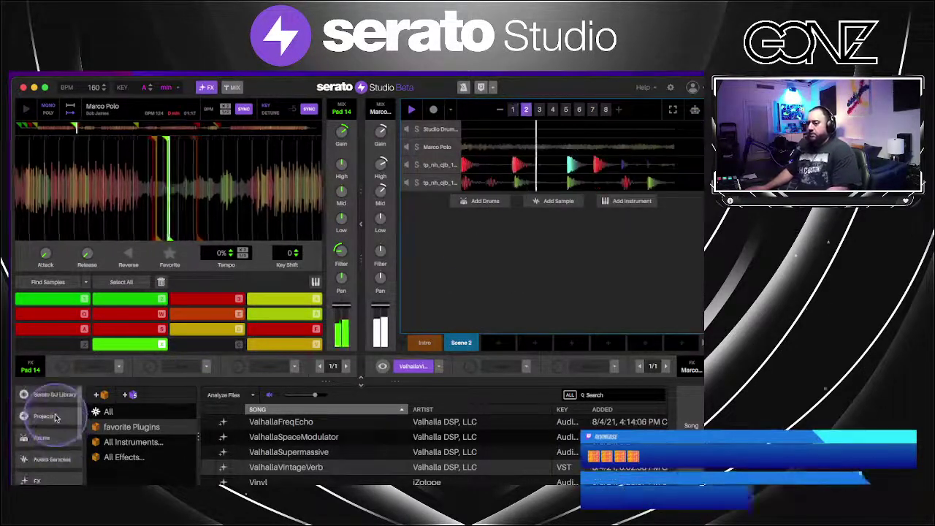
left_click(57, 394)
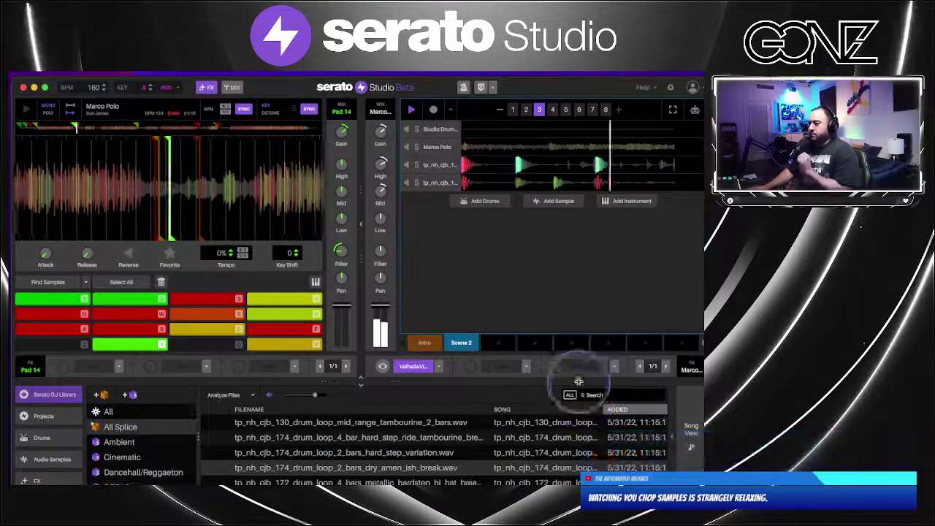
left_click(594, 397)
type("sax")
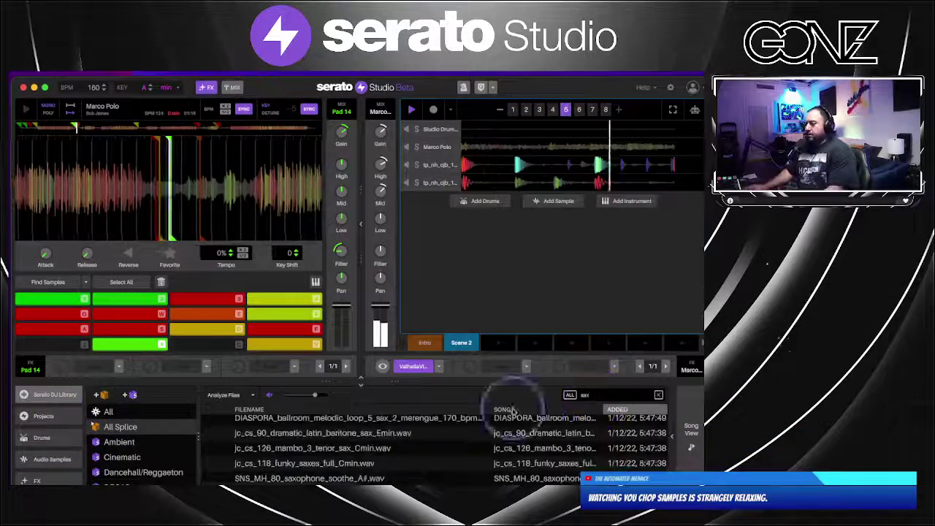
scroll(468, 453, "down", 10)
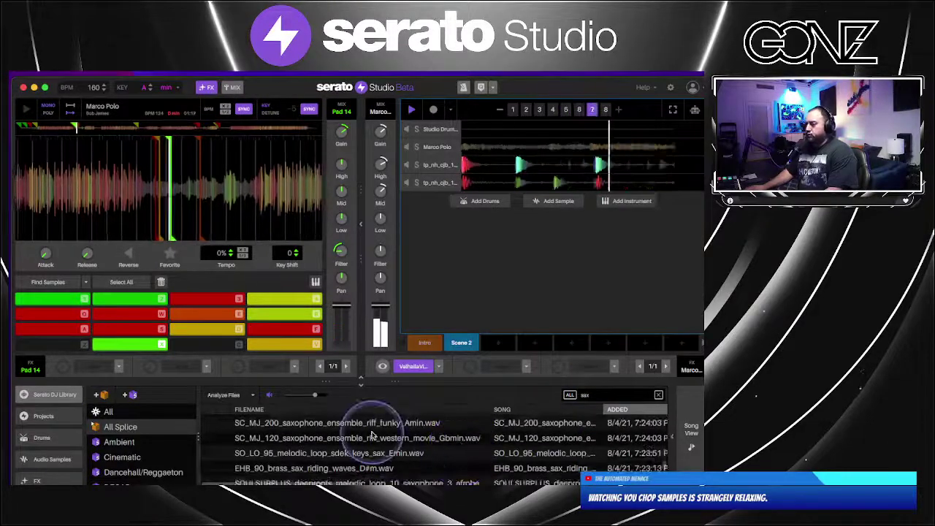
Preview several sax samples against Scene 2, including the funky Amin saxophone riff, Afternoon_Work_Sax and the NOVAWAV sax chords loop
left_click(372, 437)
left_click(345, 424)
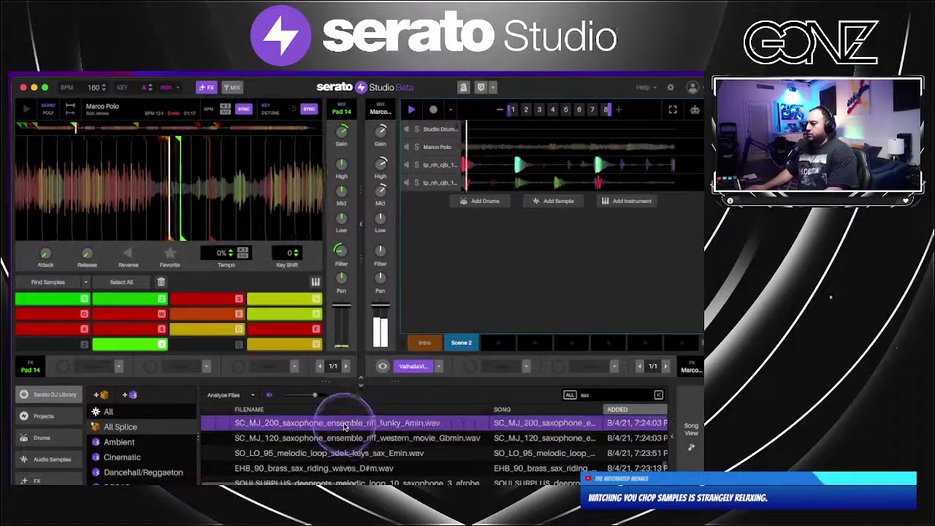
scroll(345, 426, "down", 3)
left_click(341, 434)
left_click(341, 449)
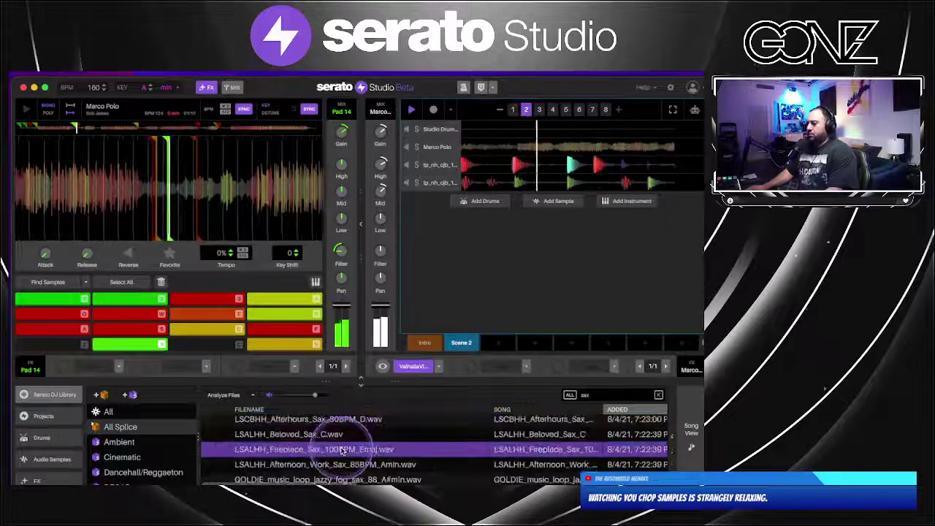
left_click(338, 464)
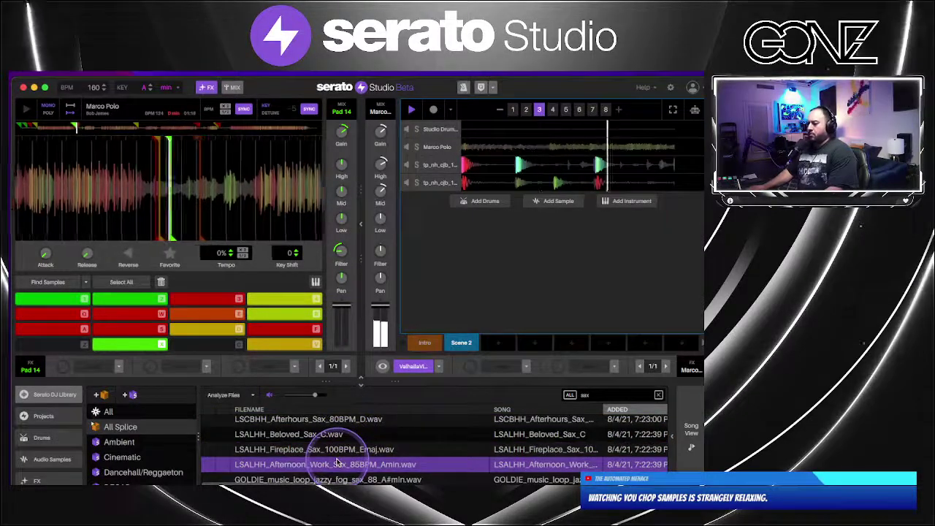
scroll(338, 461, "down", 3)
left_click(329, 449)
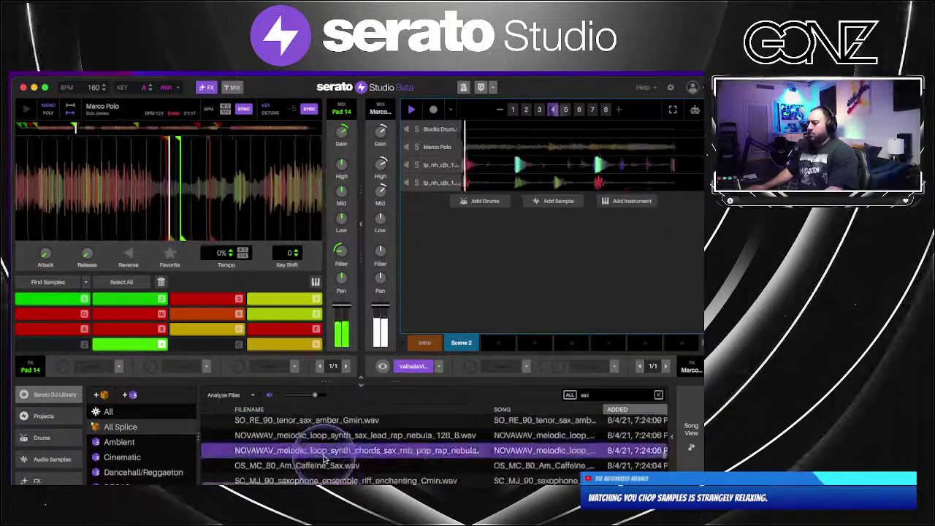
scroll(325, 458, "up", 1)
scroll(325, 453, "down", 3)
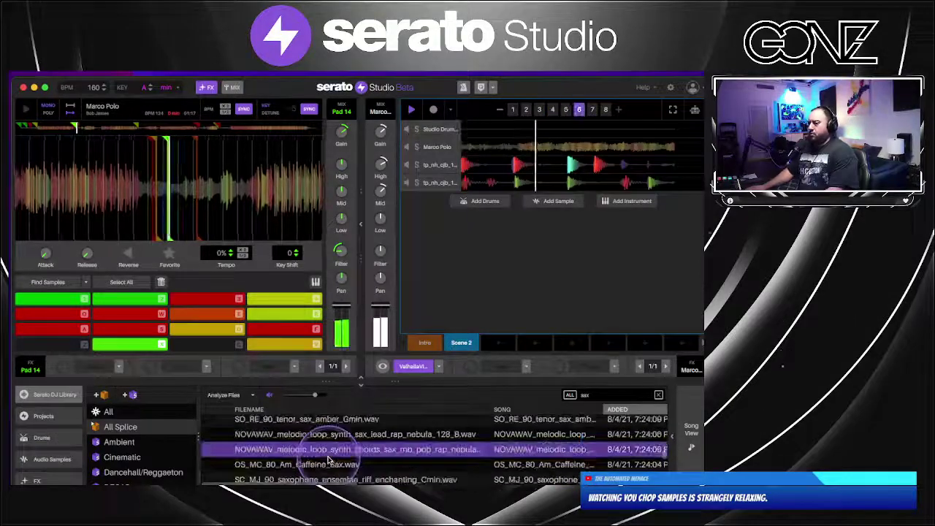
Load NOVAWAV_melodic_loop_synth_sax_lead_rap_nebula_128_B.wav into Scene 2 as a new sample track
scroll(345, 437, "up", 4)
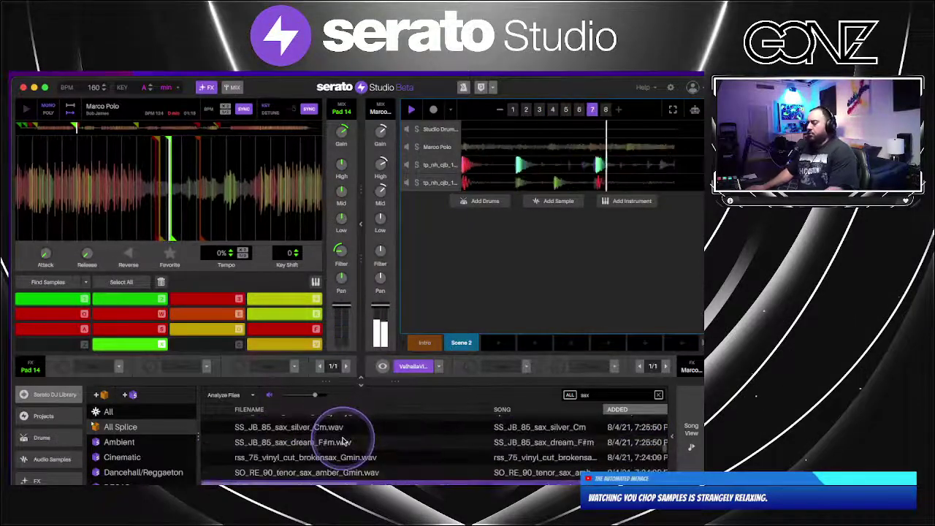
scroll(344, 442, "down", 1)
left_click_drag(347, 478, 484, 309)
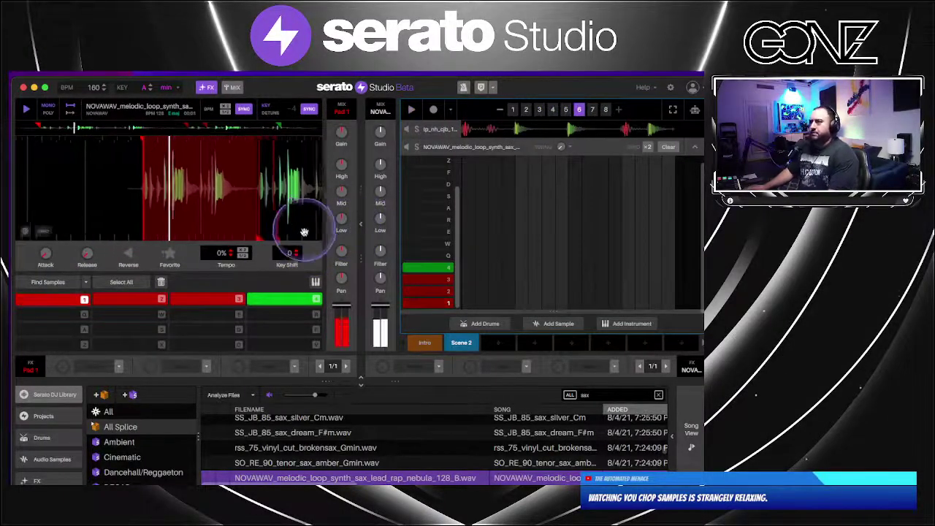
Add a Light Tail reverb to the first effect slot of the NOVAWAV sax track
left_click(438, 367)
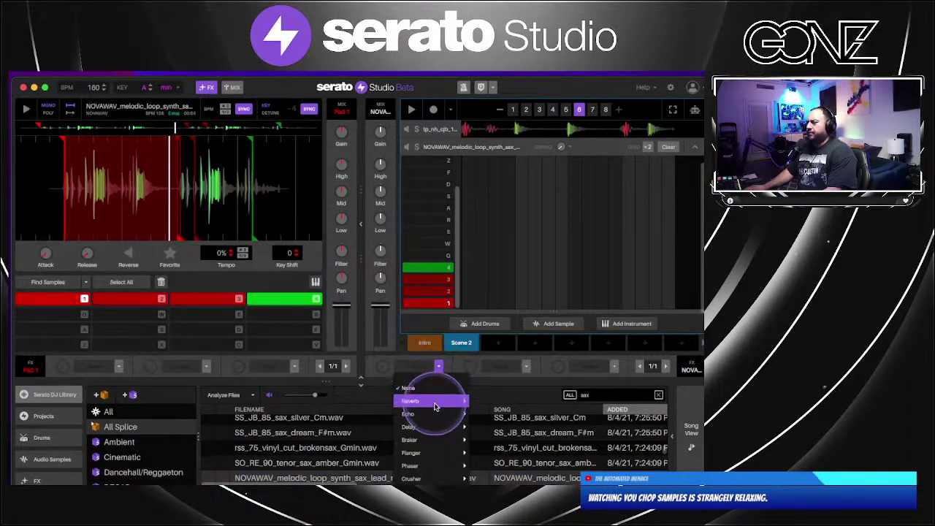
mouse_move(435, 401)
left_click(490, 440)
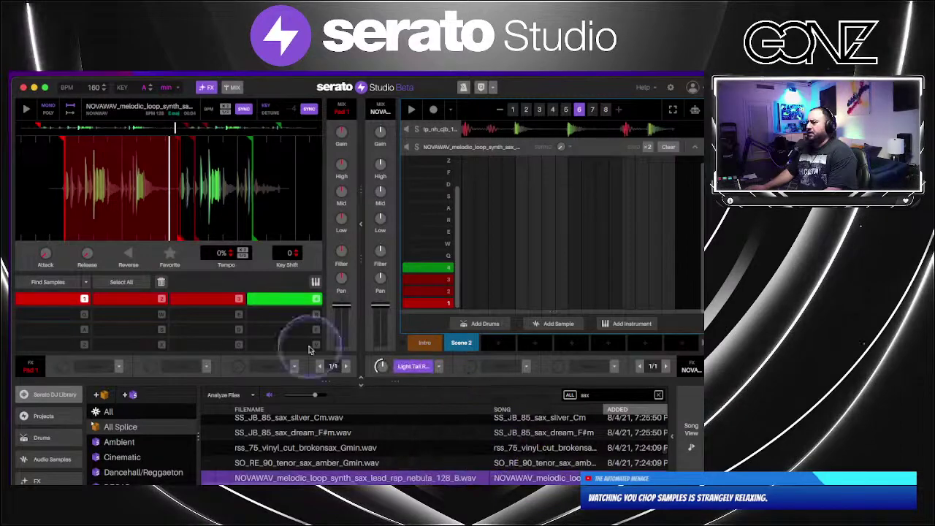
Put the ValhallaVintageVerb plugin in the NOVAWAV sax track's first effect slot and move its window clear of the sample waveform
scroll(44, 438, "down", 2)
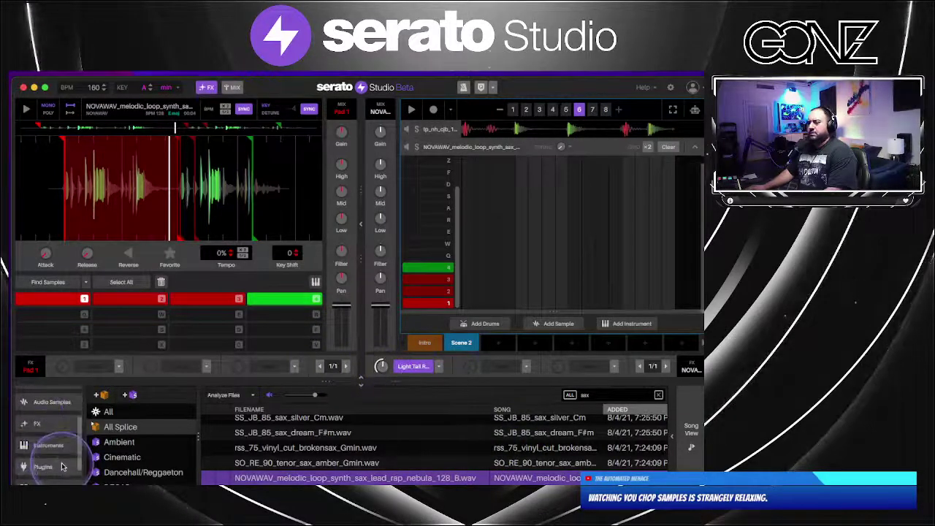
left_click(61, 466)
left_click(453, 468)
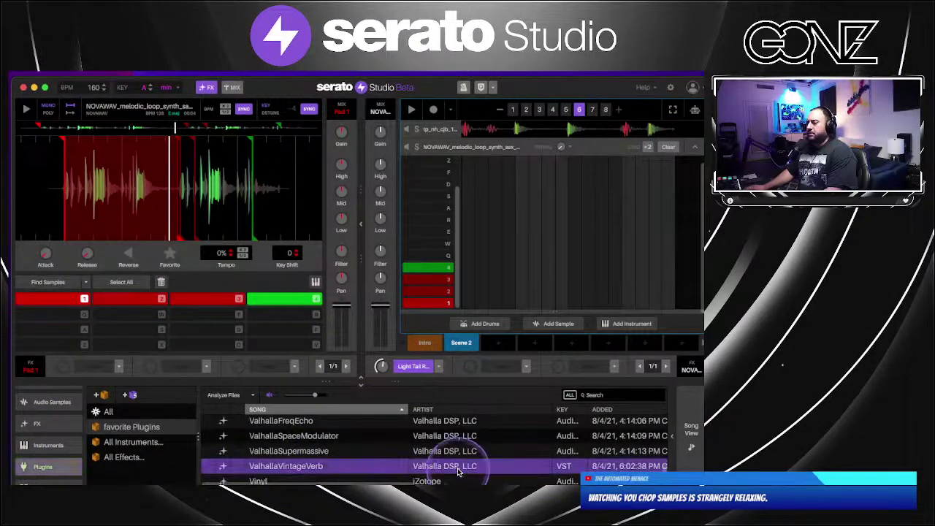
left_click_drag(453, 468, 421, 373)
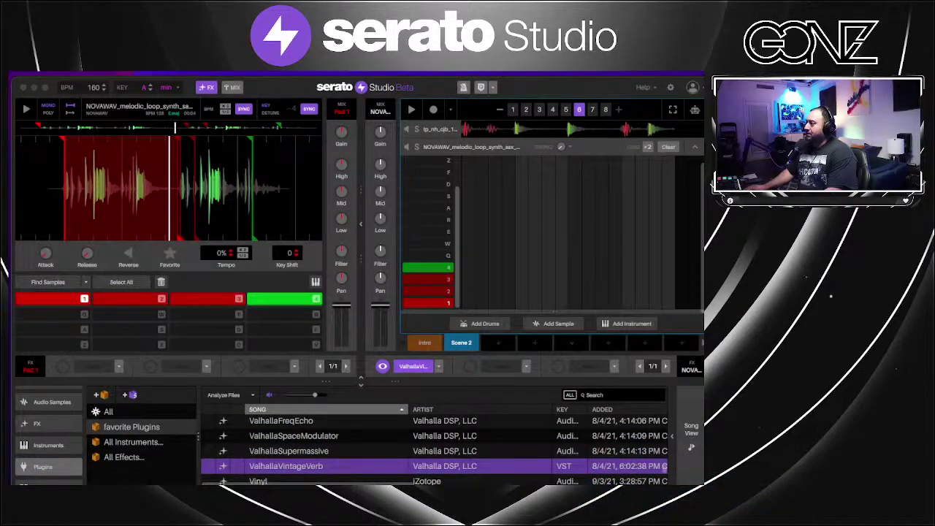
left_click_drag(168, 220, 126, 265)
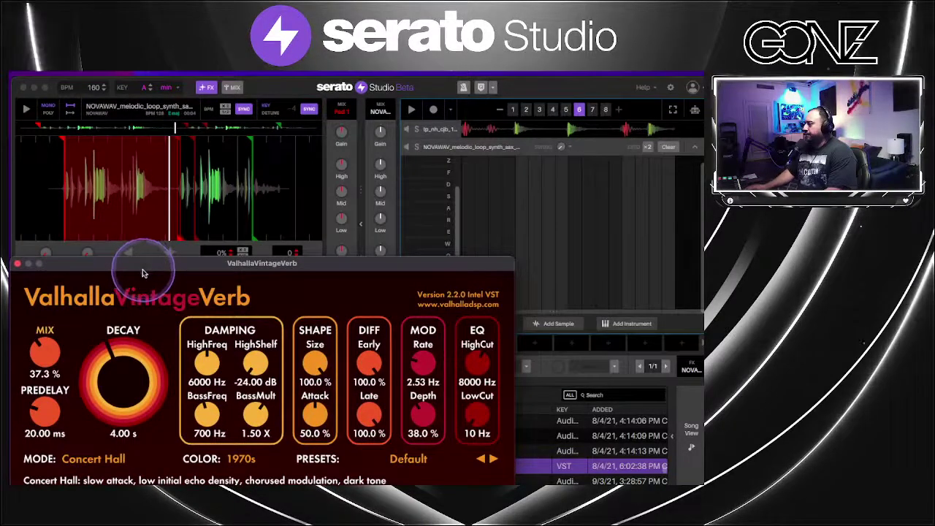
left_click_drag(141, 268, 152, 257)
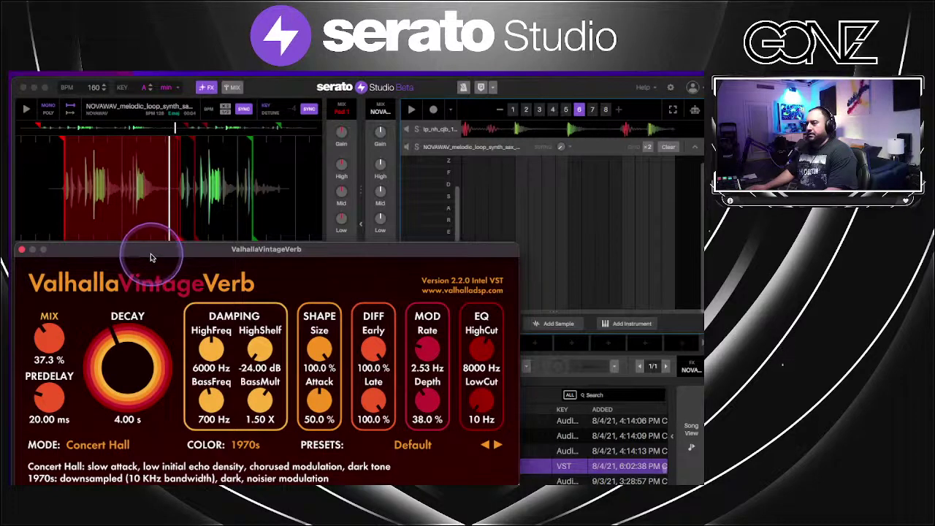
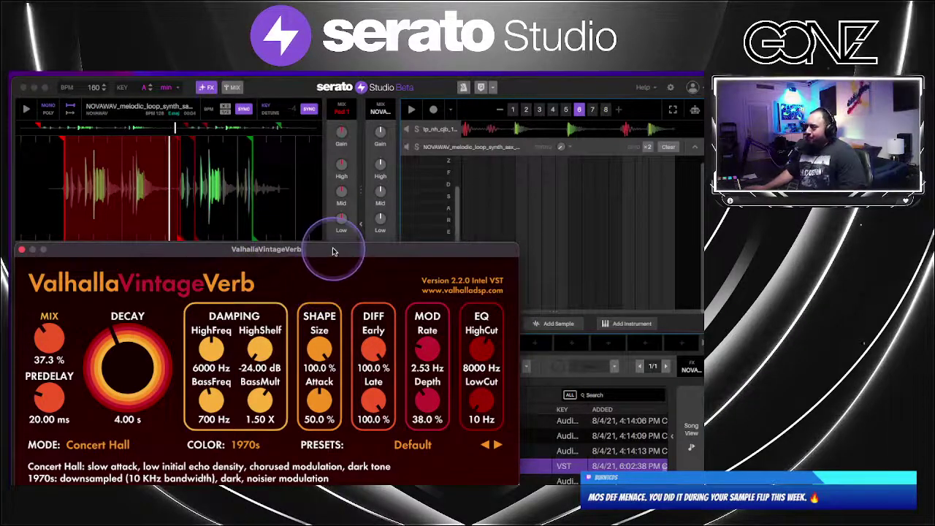
Set the LowCut of the sax track's ValhallaVintageVerb to 690 Hz and close the plugin window
left_click_drag(332, 251, 429, 246)
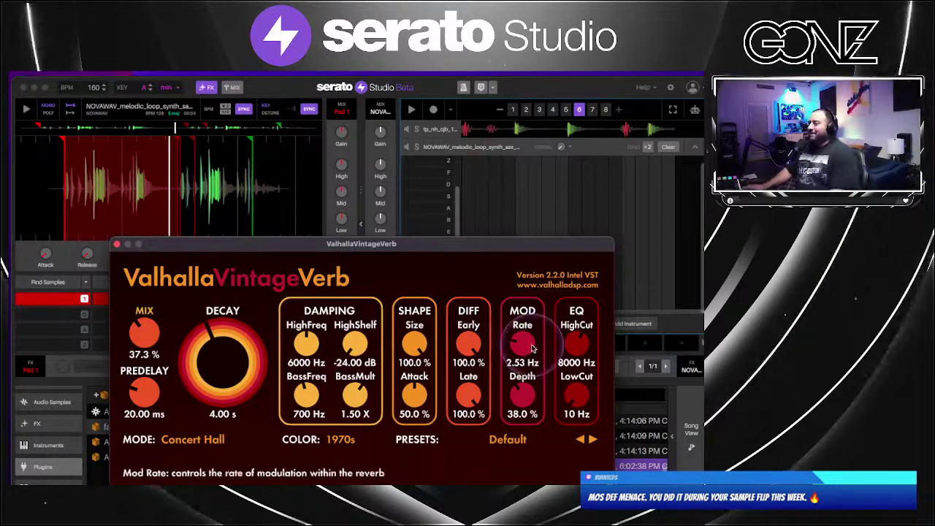
left_click_drag(581, 395, 602, 354)
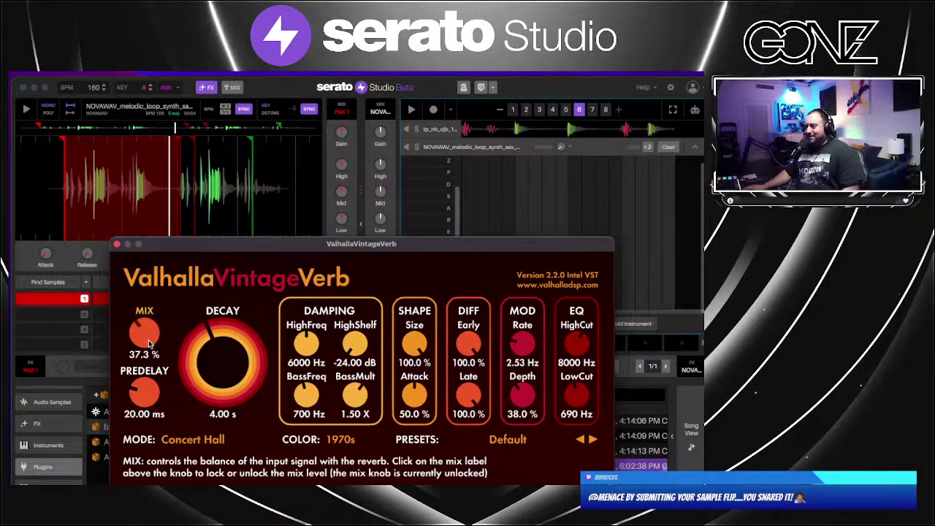
left_click_drag(265, 244, 319, 318)
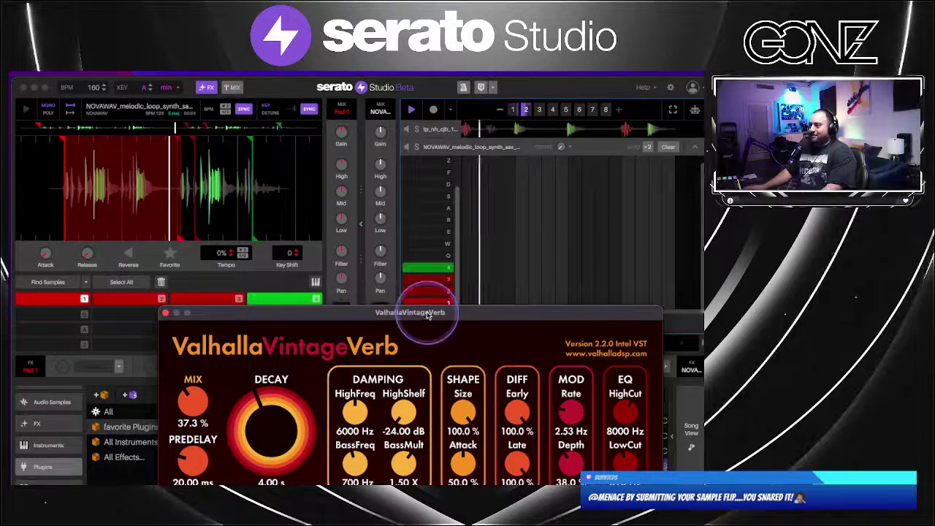
left_click_drag(428, 315, 318, 165)
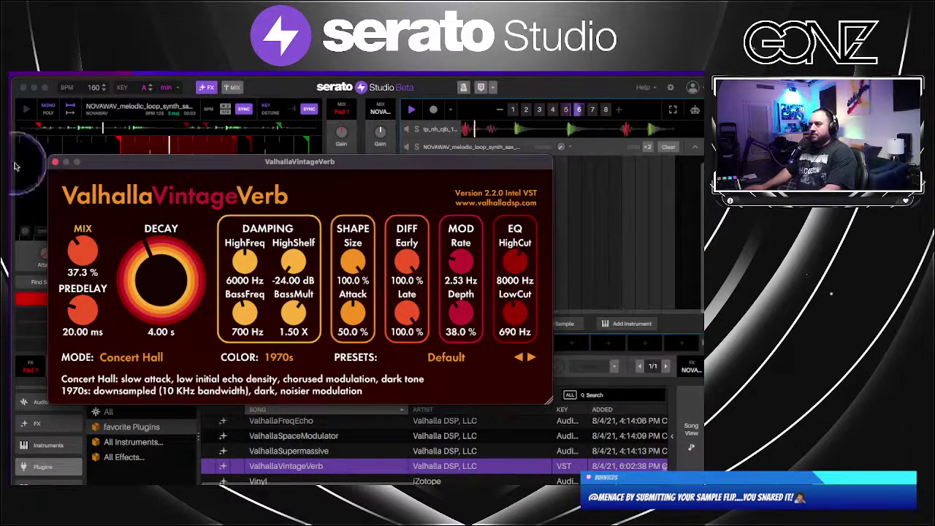
left_click(55, 161)
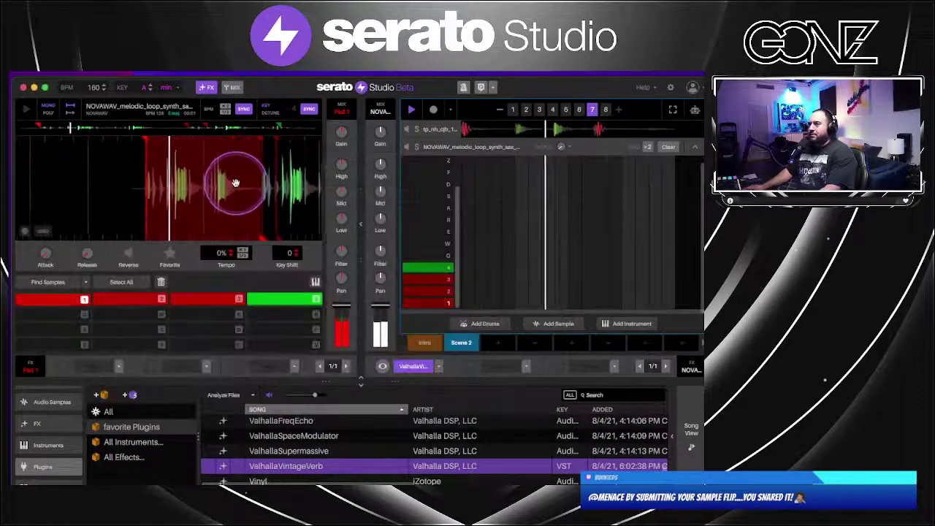
Move the start point of sax slice 1 slightly further into the waveform
left_click_drag(129, 140, 155, 140)
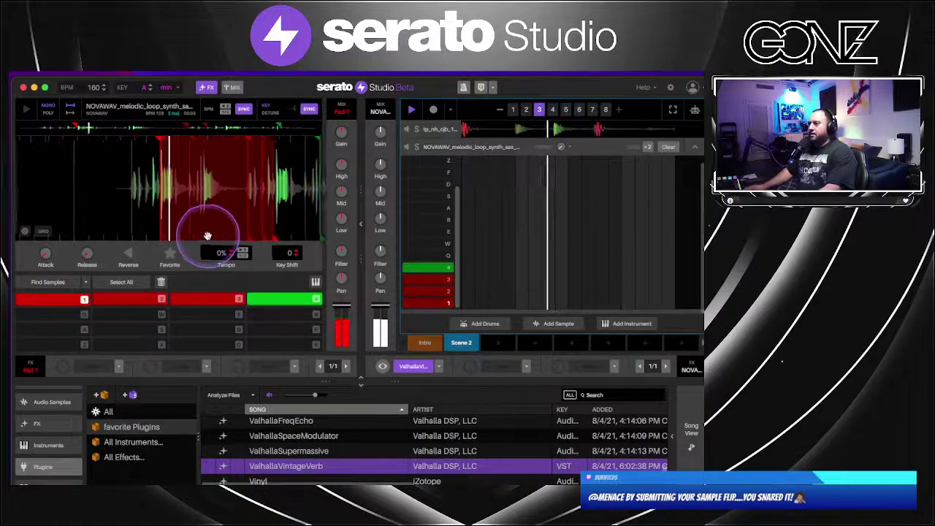
left_click_drag(266, 244, 184, 231)
Add an Echo effect to the NOVAWAV sax track's second effect slot and turn up its amount
left_click(526, 366)
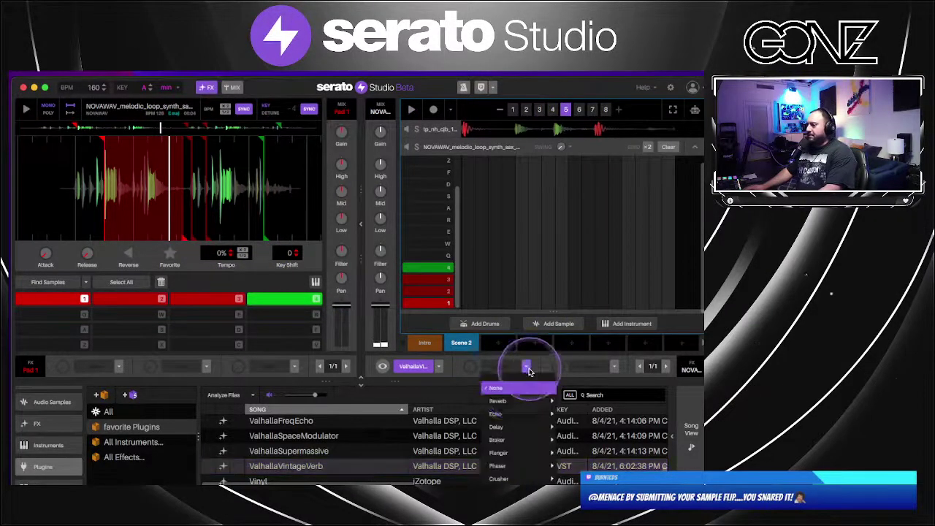
mouse_move(511, 414)
left_click(570, 447)
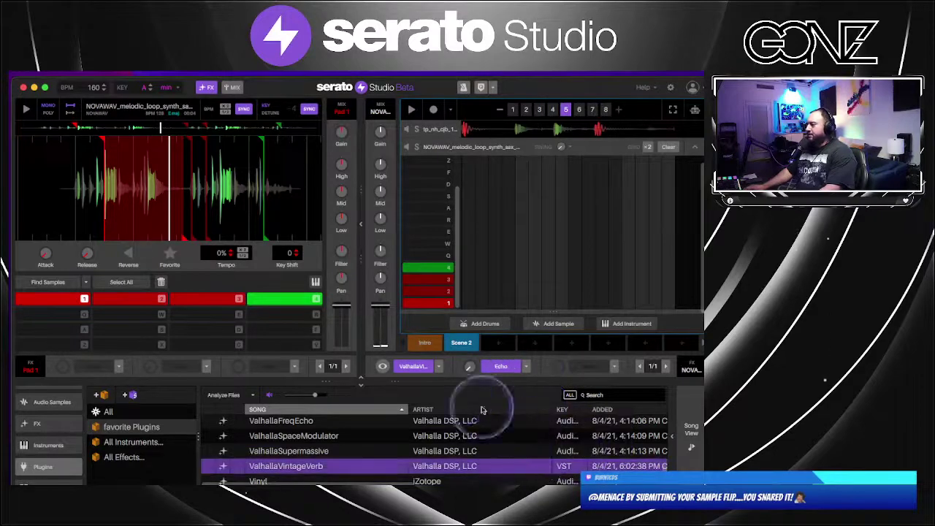
key("1")
left_click_drag(470, 366, 476, 373)
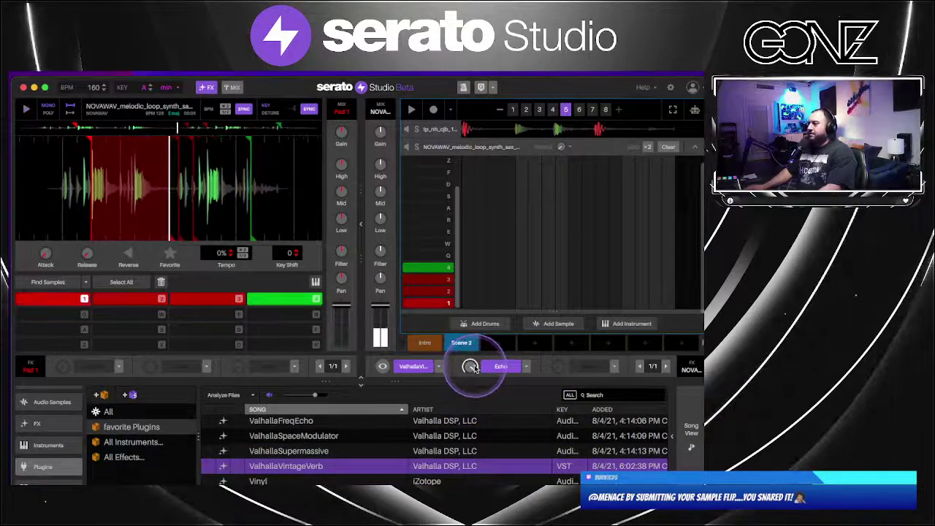
Play Scene 2 and trigger sax slices 1 and 3 over it to audition the Echo
key("space")
key("1")
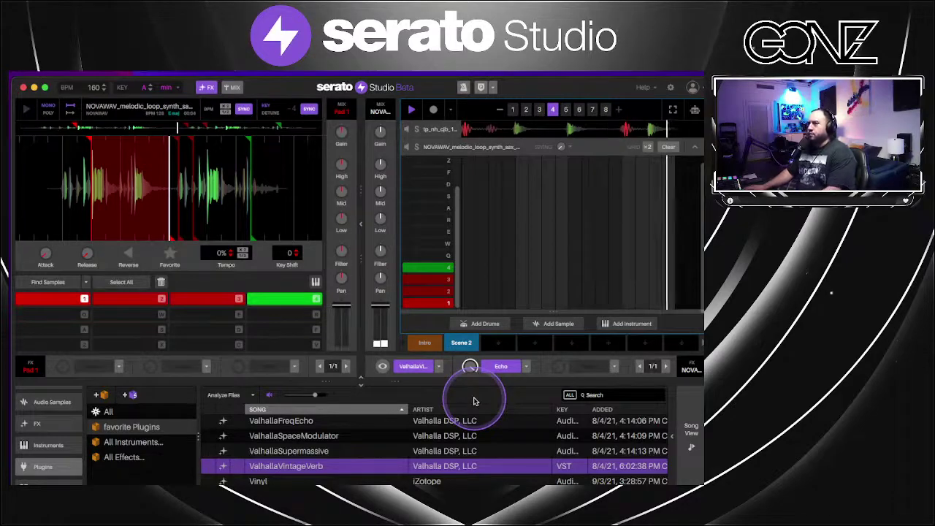
key("1")
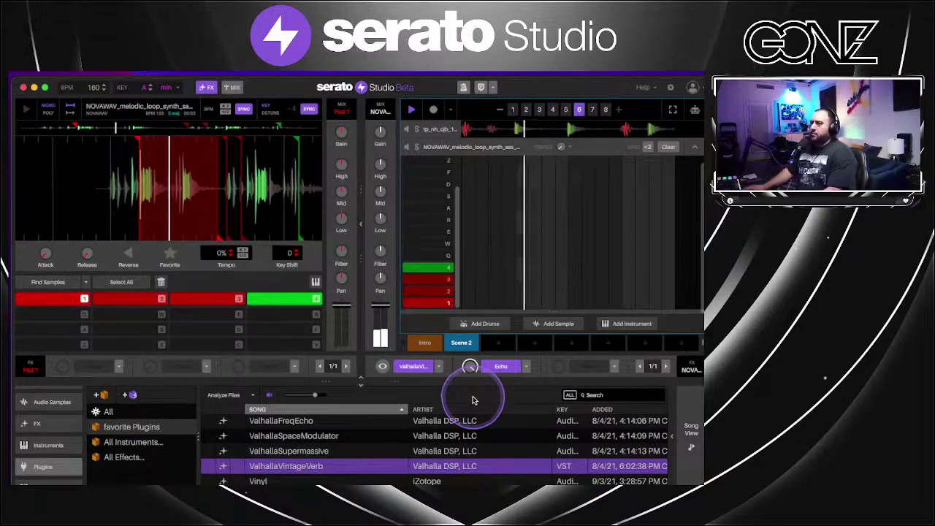
key("3")
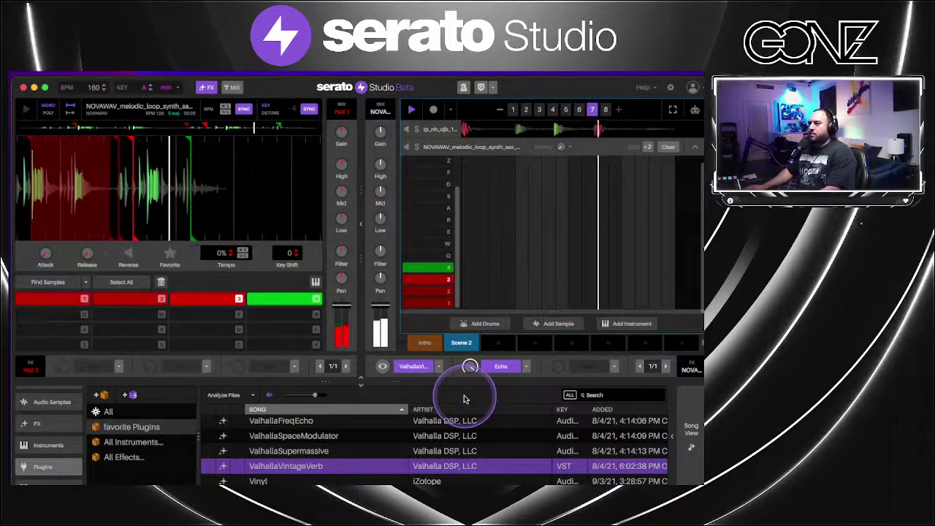
left_click_drag(464, 399, 406, 421)
key("1")
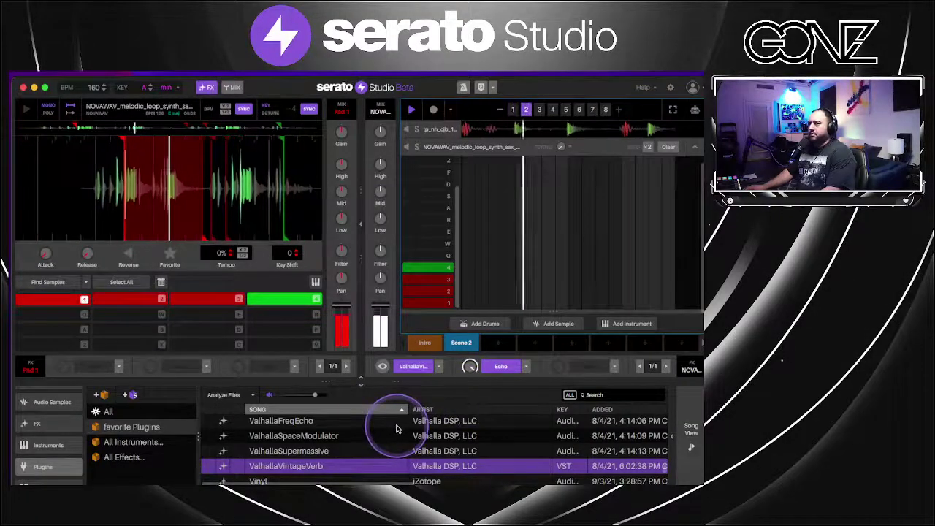
Move sax slice 1's start point onto the second phrase and halve the slice's tempo to -50%
left_click_drag(95, 141, 138, 144)
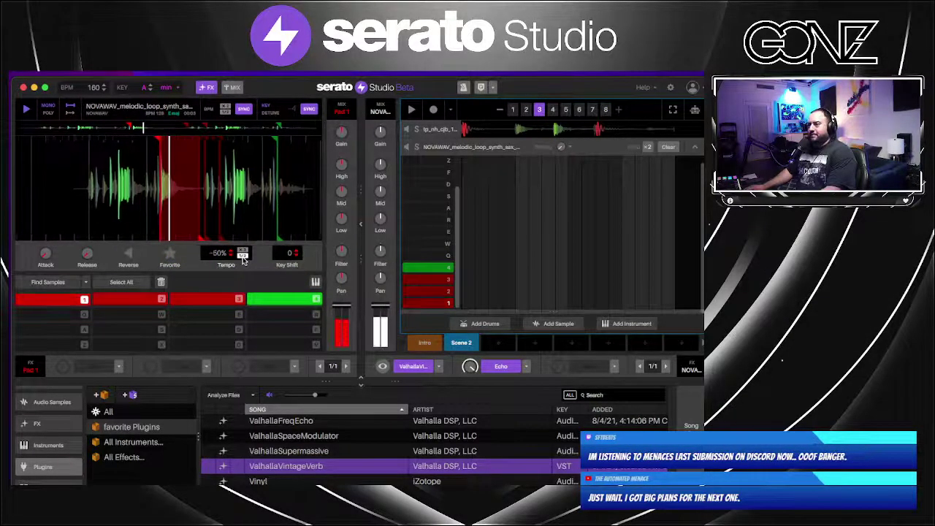
key("space")
left_click(243, 258)
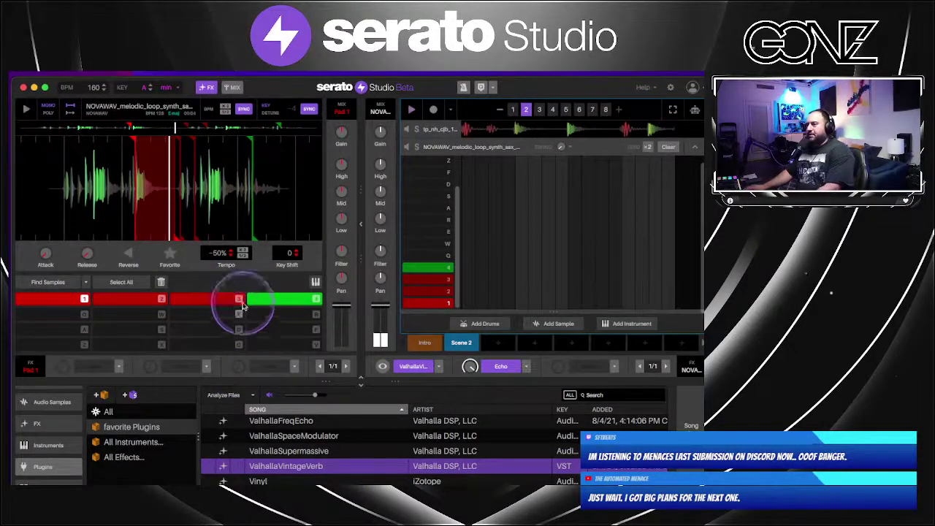
left_click(224, 254)
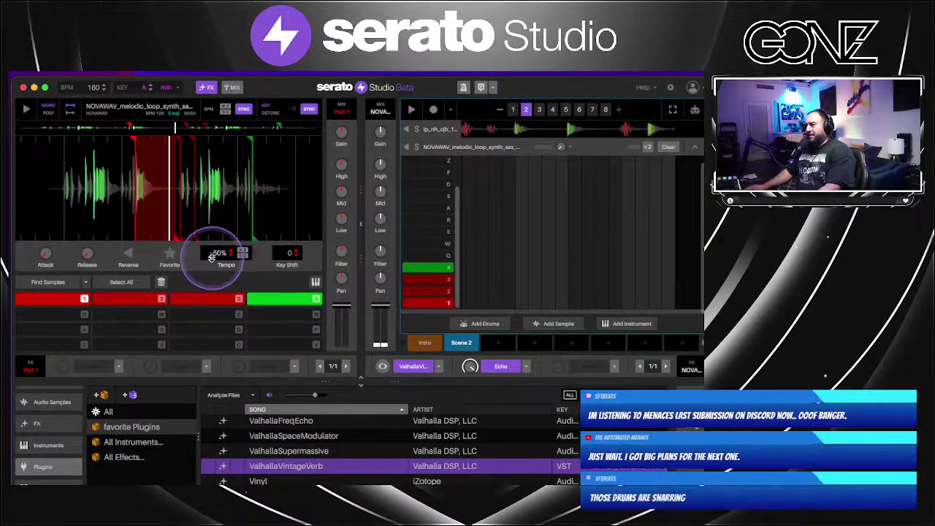
key("ctrl+m")
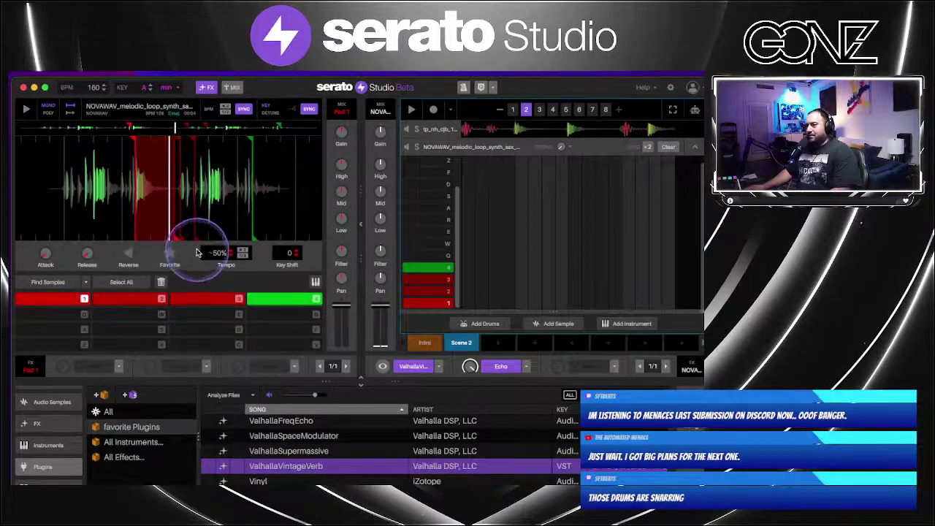
key("ctrl+s")
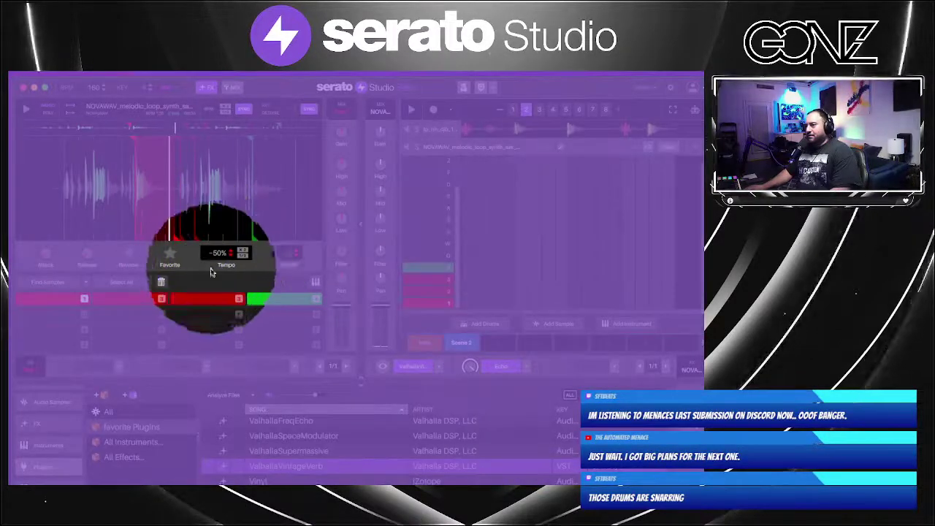
key("ctrl+s")
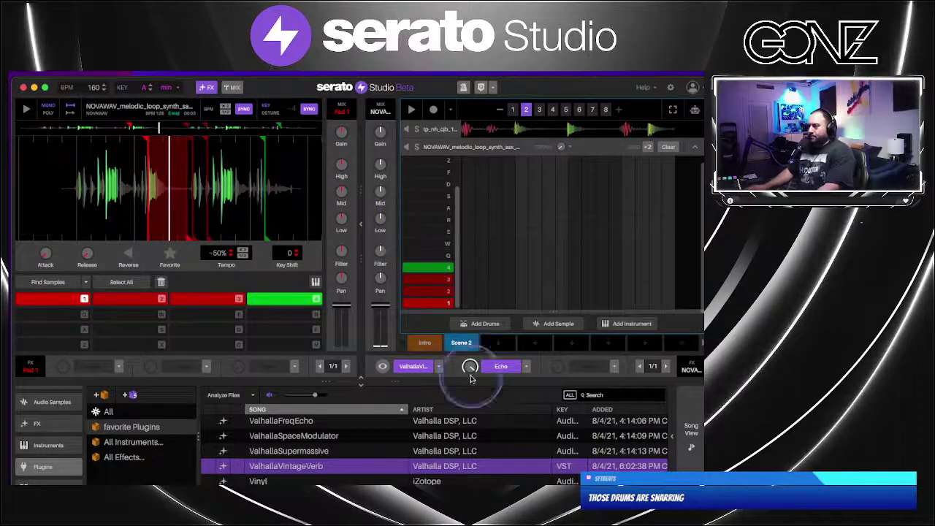
Set the sax track's ValhallaVintageVerb mix to 52.1 %, adjust its decay and close the plugin window
left_click(383, 366)
left_click_drag(84, 256, 86, 244)
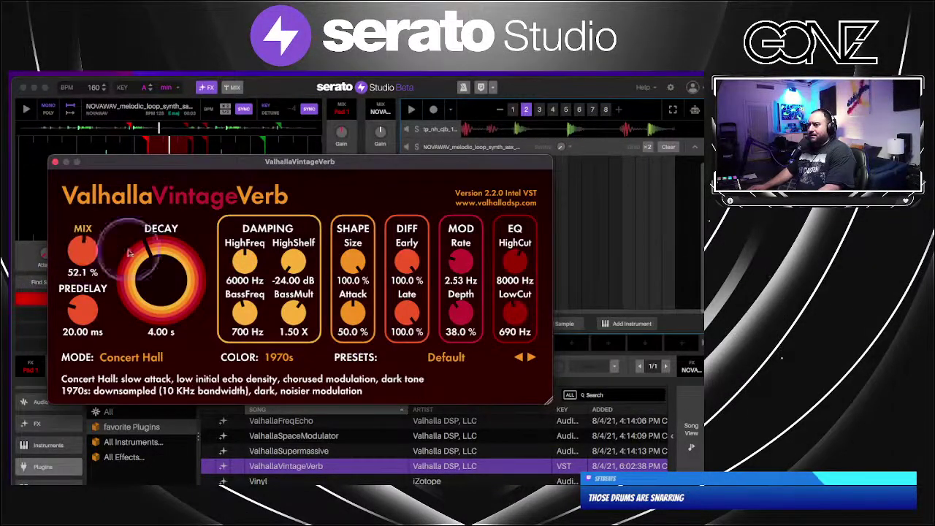
left_click_drag(190, 278, 185, 289)
left_click(56, 163)
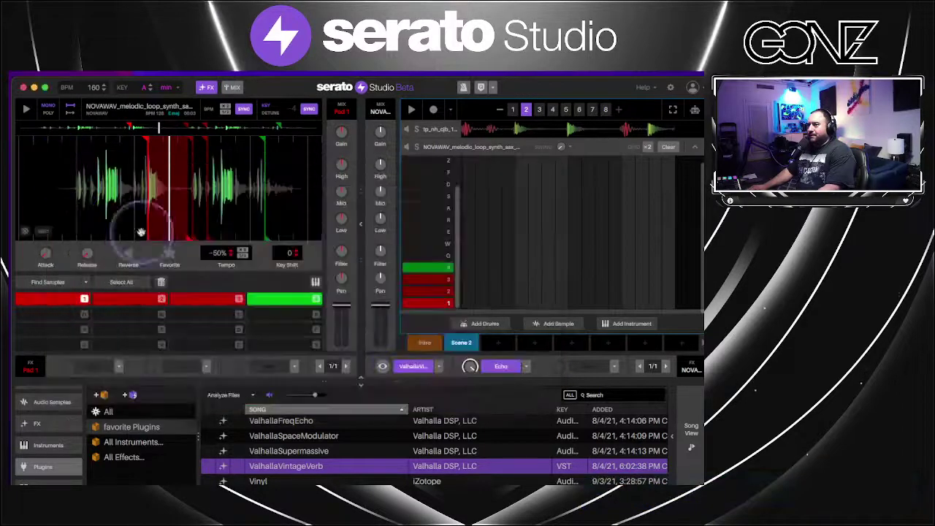
Try a sax slice 1 hit on the first step of bar 4 while playing Scene 2, and remove it again
key("1")
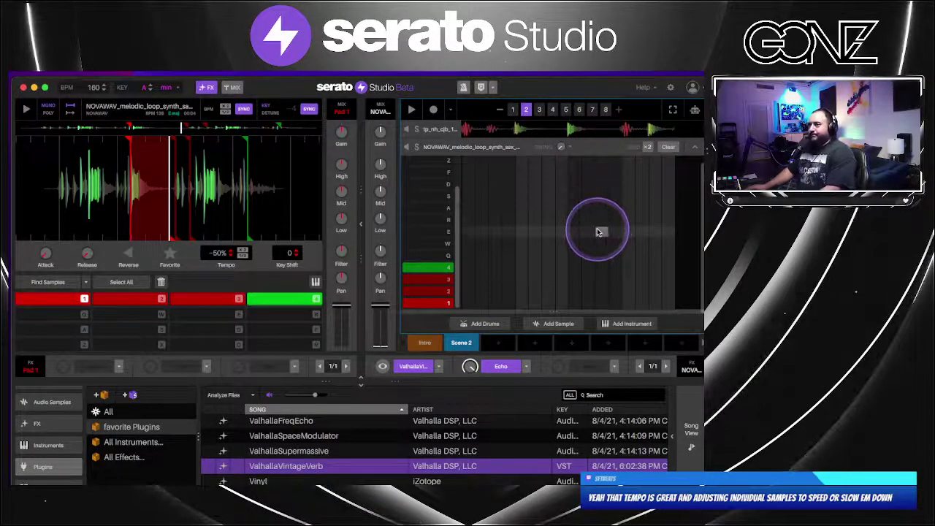
key("space")
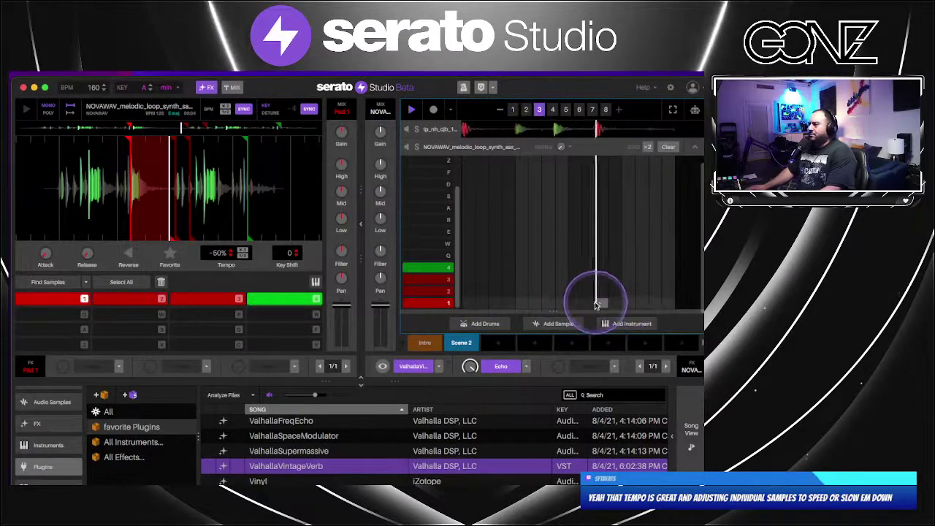
key("space")
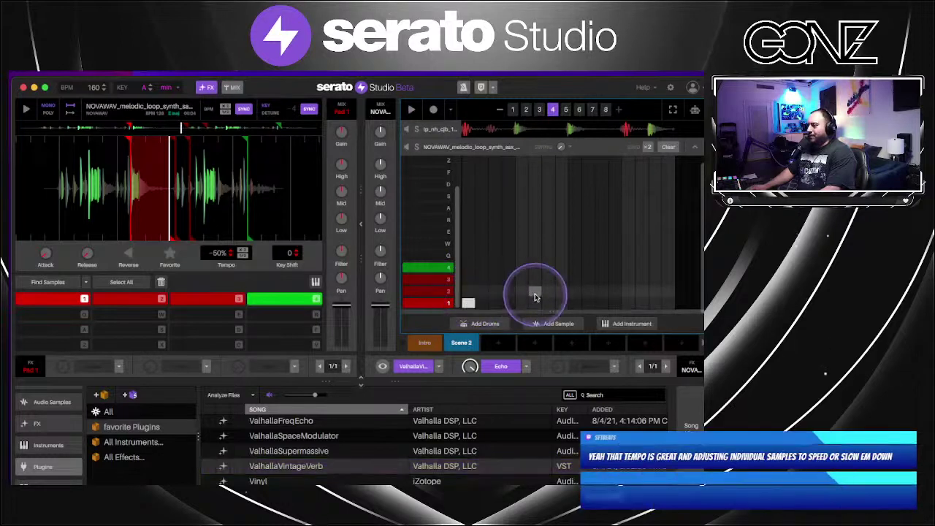
key("space")
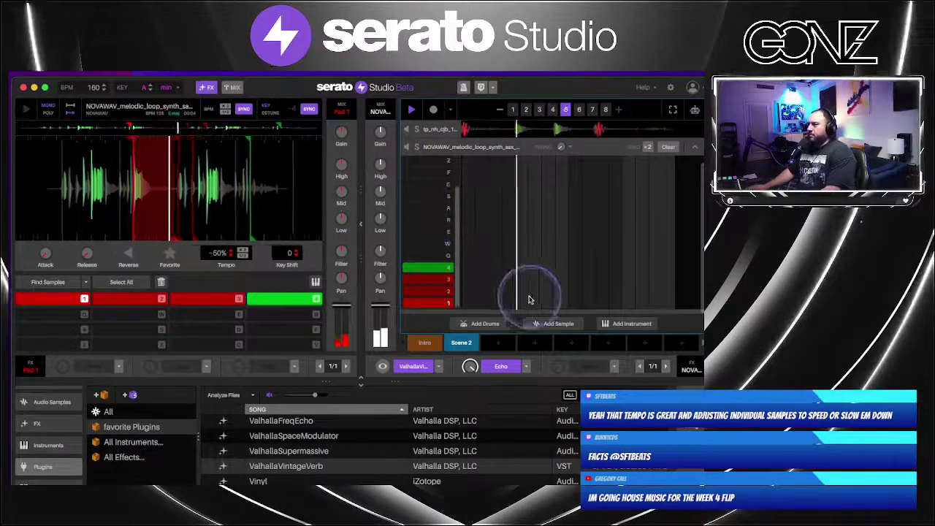
key("space")
left_click(553, 109)
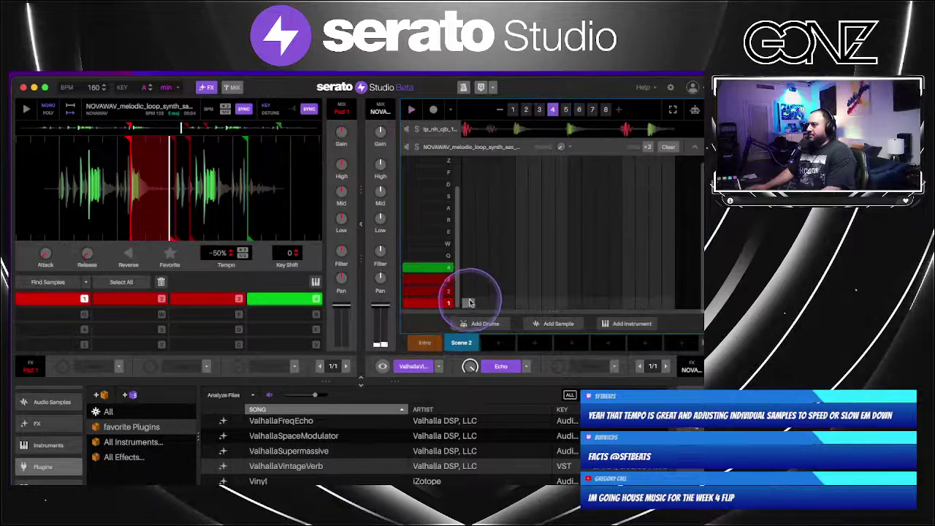
left_click(526, 109)
key("space")
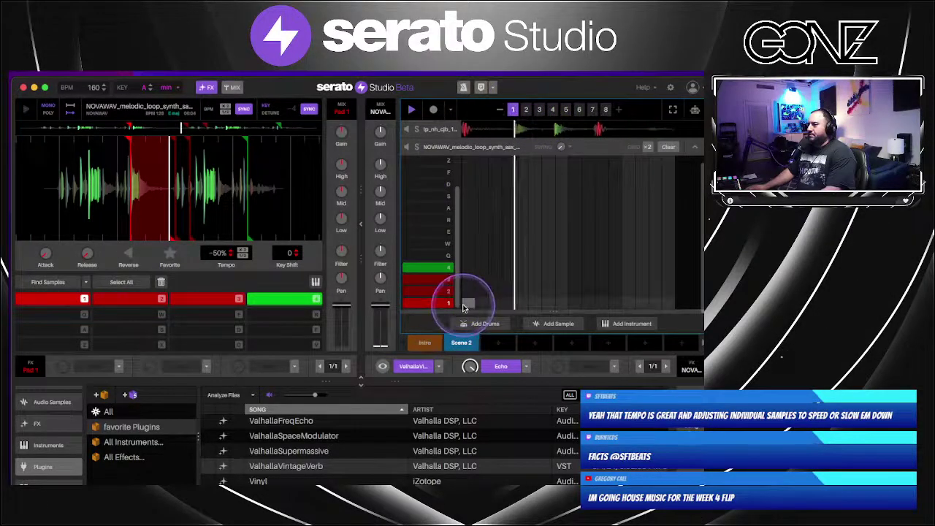
left_click(526, 109)
Place a sax slice 1 hit on the fifth step of bar 4 in Scene 2 and play it back
left_click(617, 248)
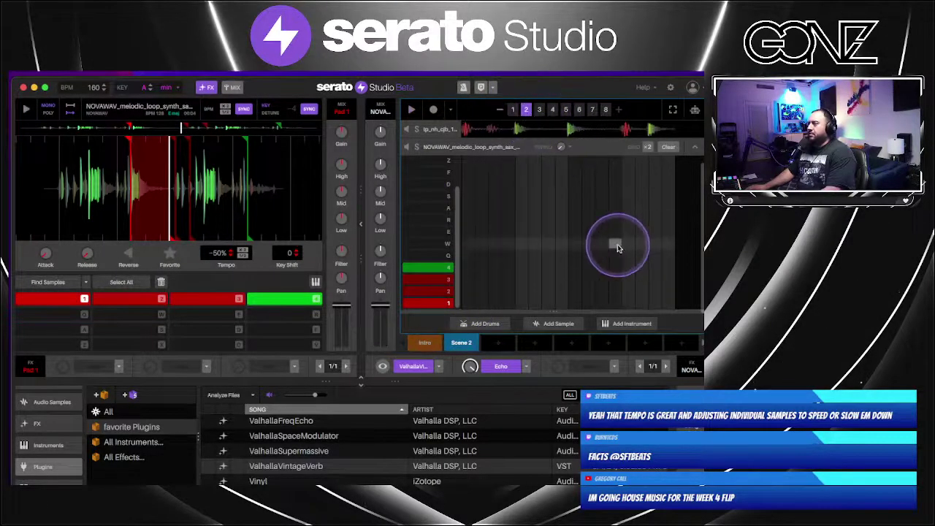
left_click(614, 252)
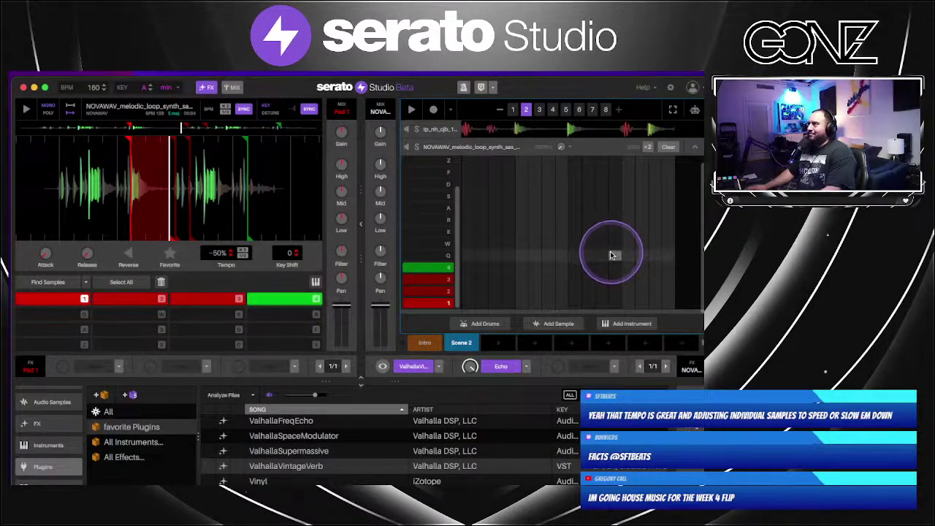
key("space")
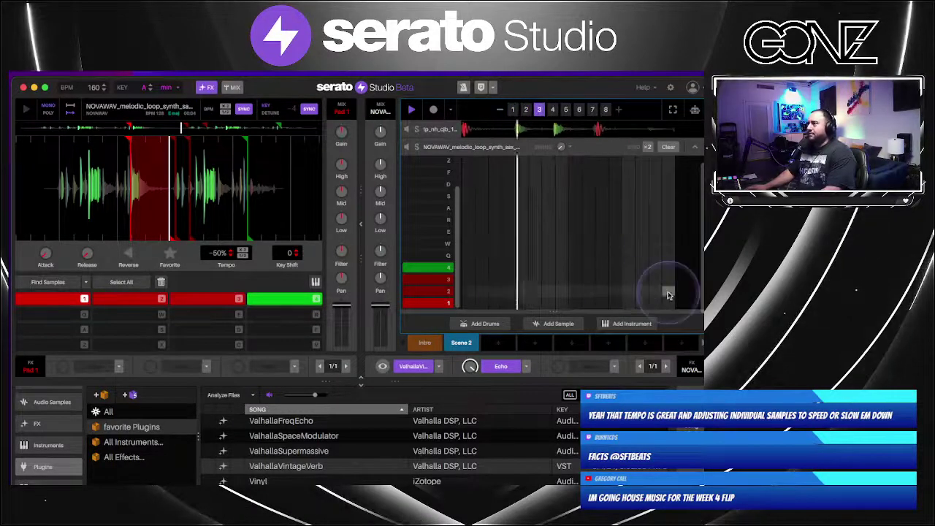
left_click(589, 269)
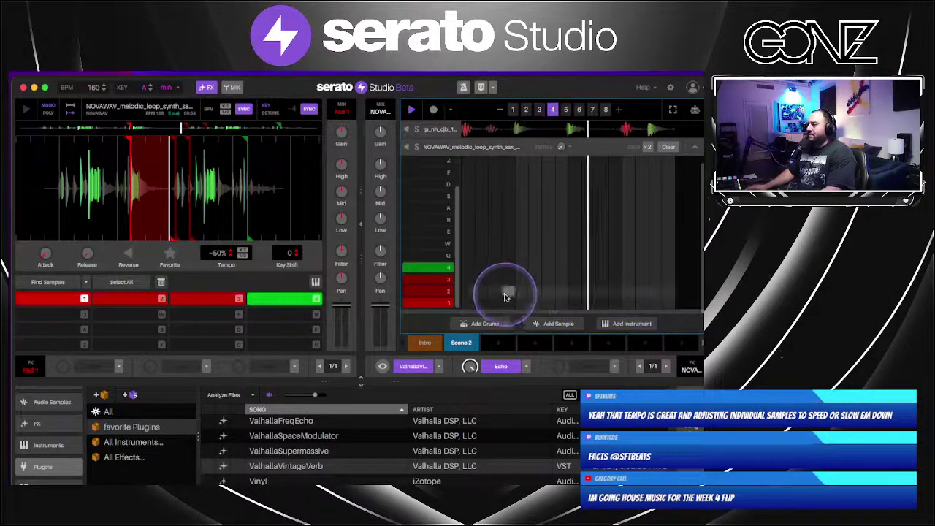
key("space")
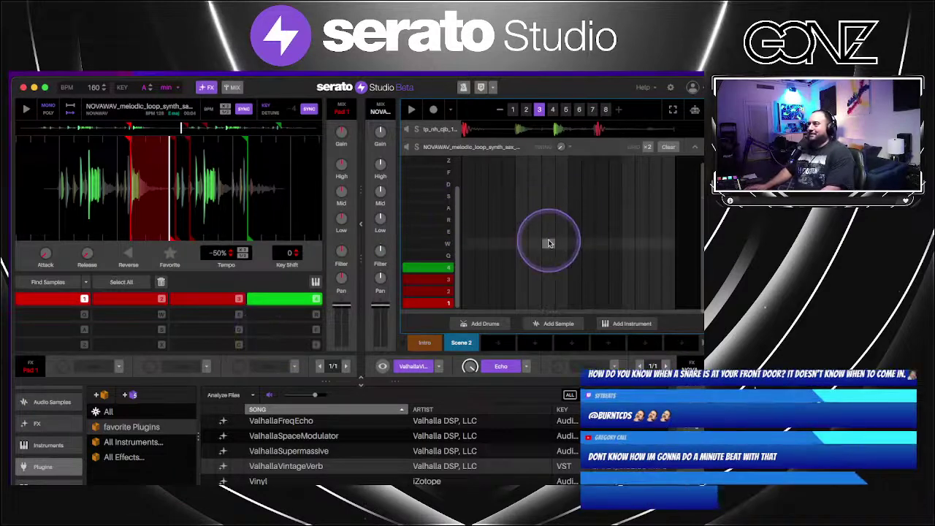
key("space")
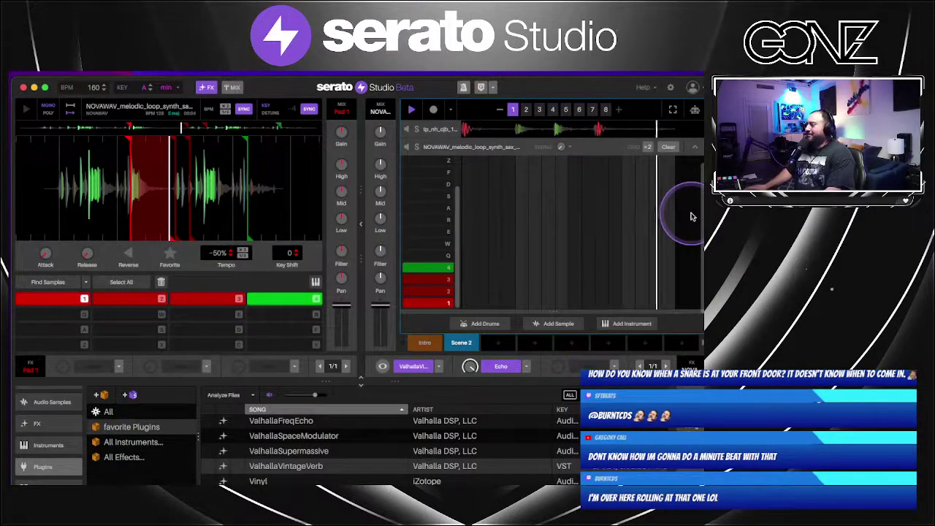
left_click(601, 259)
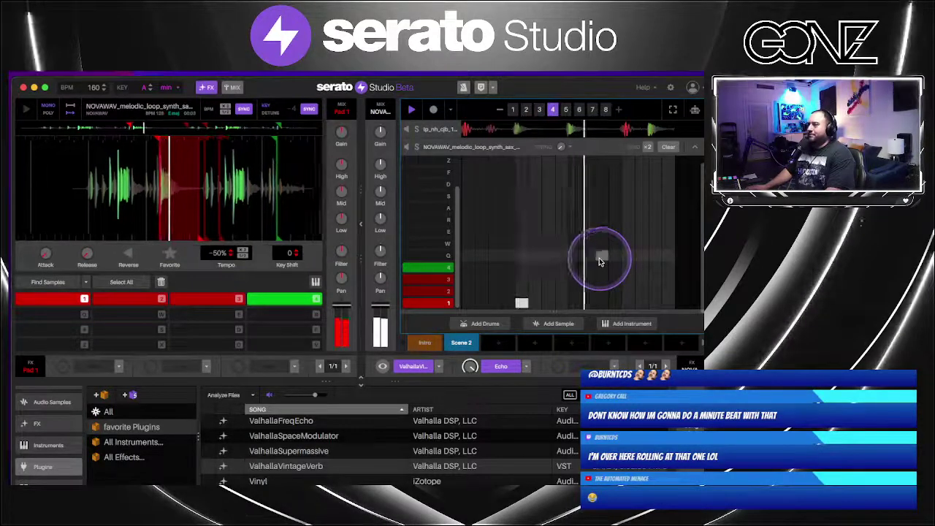
left_click(289, 233)
key("space")
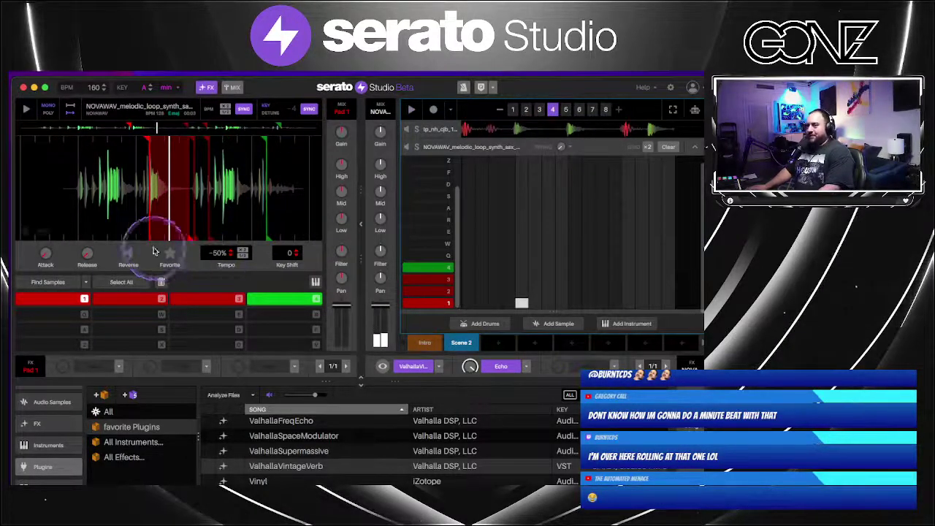
Audition sax slice 1 and check the sax track's volume automation in Scene 2, returning to the note grid
left_click(146, 187)
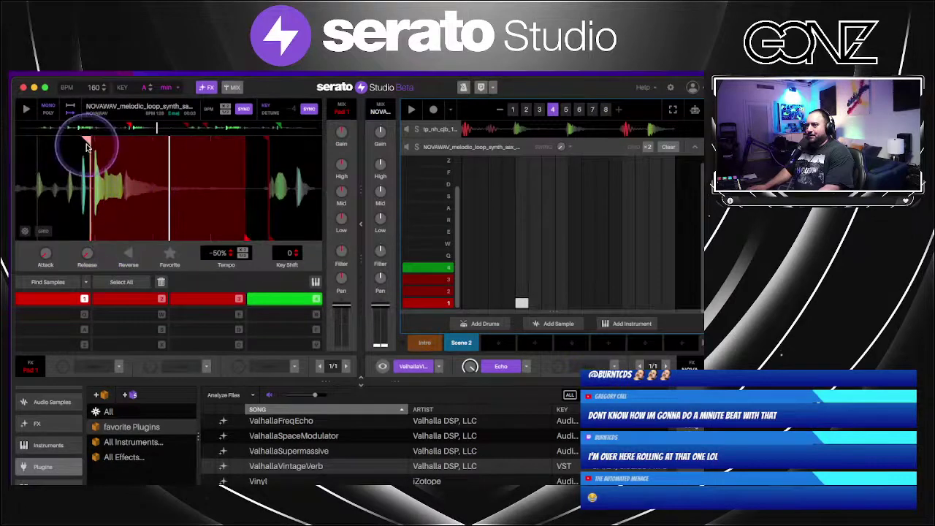
key("1")
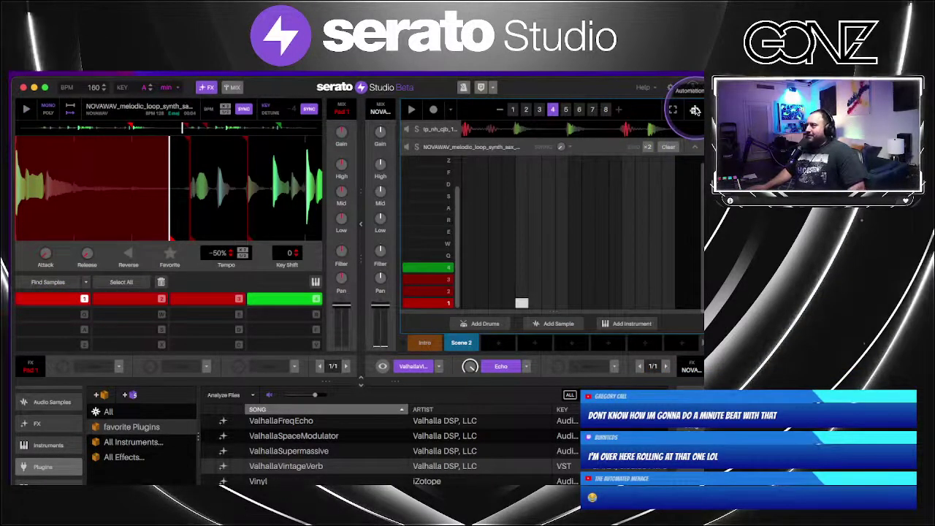
left_click(695, 111)
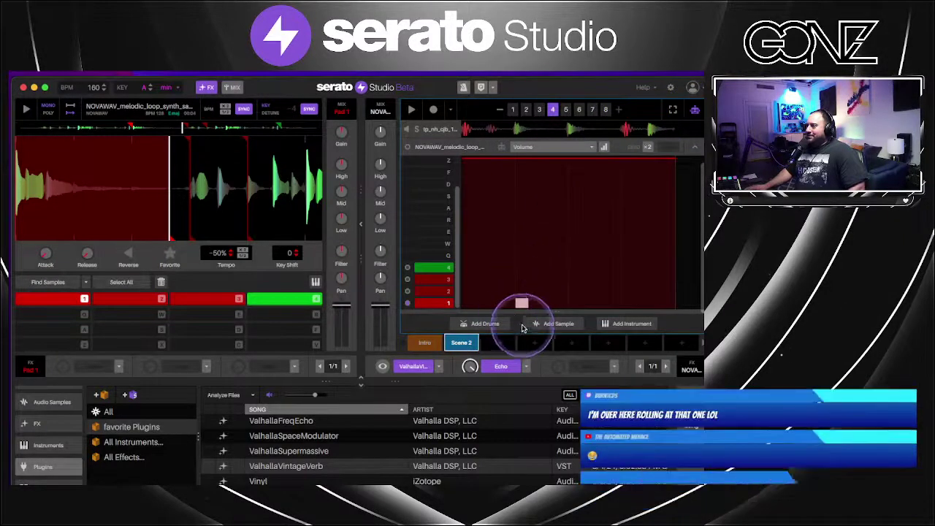
left_click(697, 148)
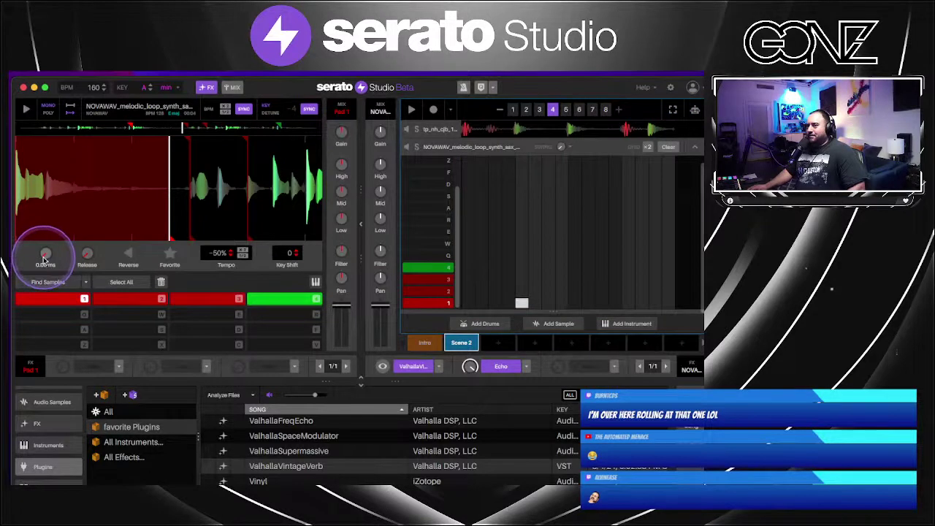
Try longer attack times on sax slice 1, including 180 ms, while auditioning the slice
left_click_drag(68, 208, 100, 175)
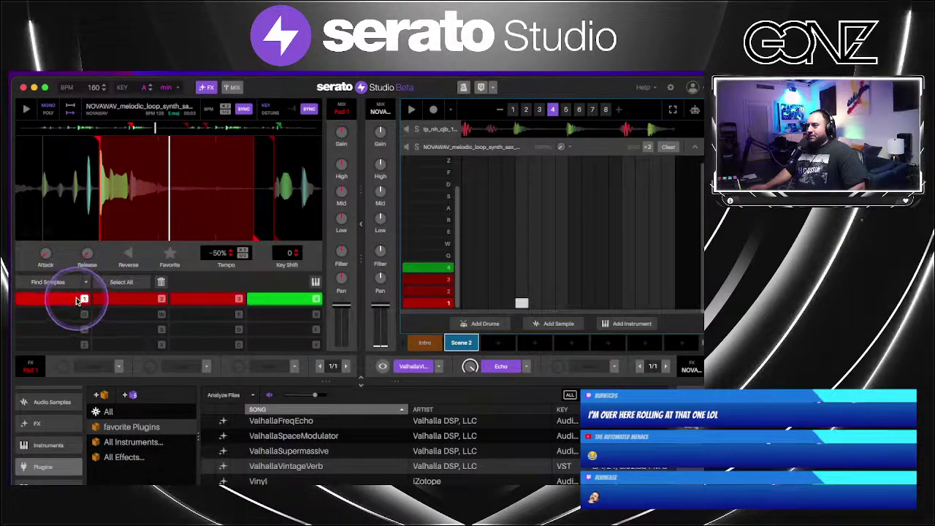
left_click_drag(47, 253, 46, 260)
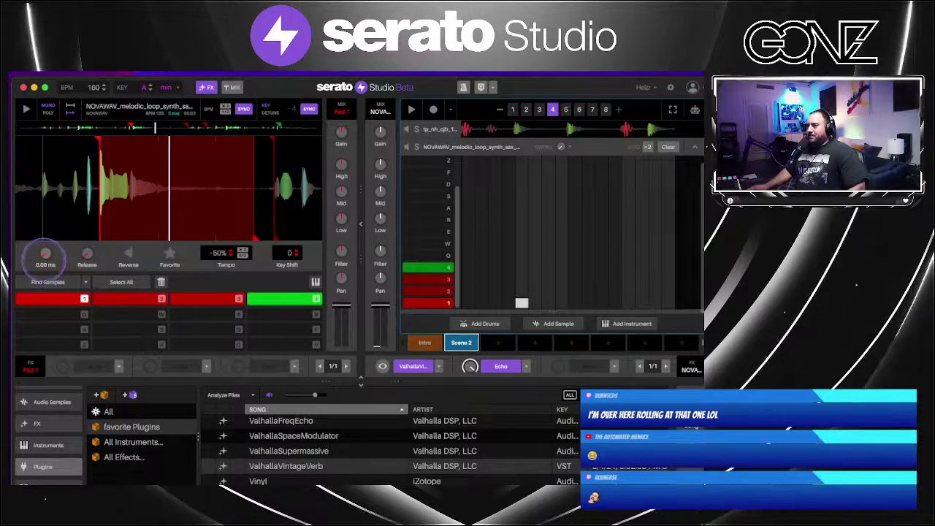
key("1")
key("Tab")
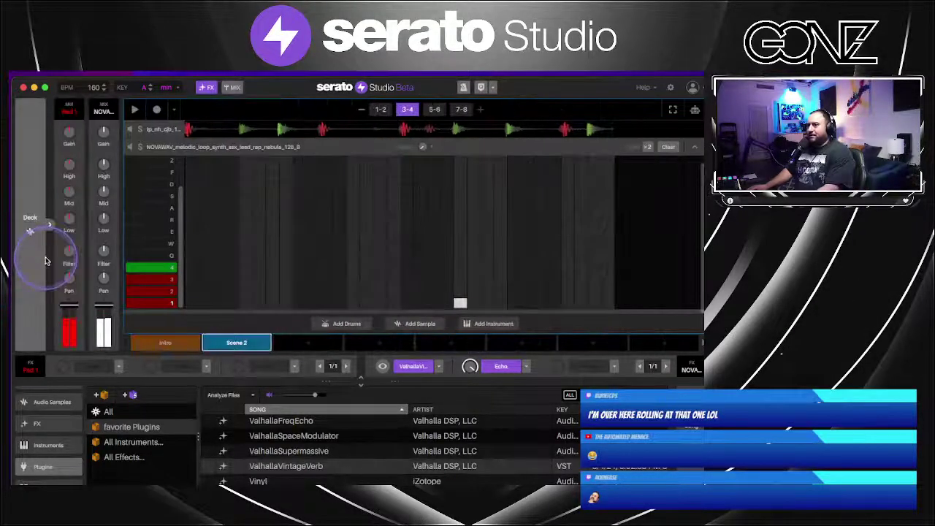
key("Tab")
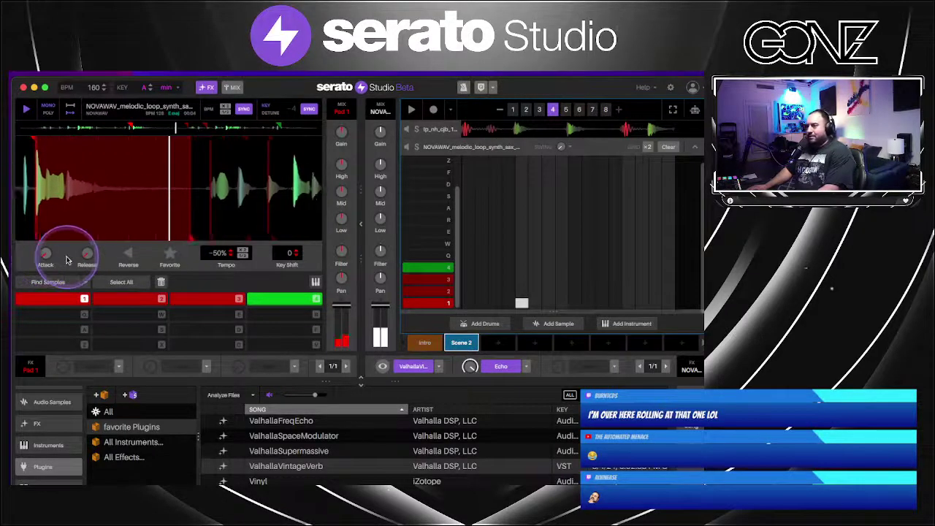
mouse_move(46, 257)
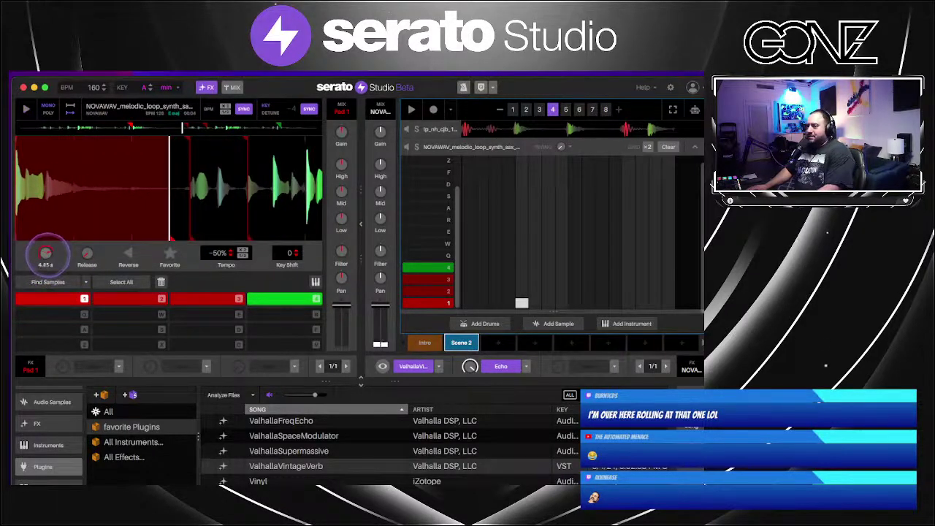
left_click_drag(48, 261, 48, 258)
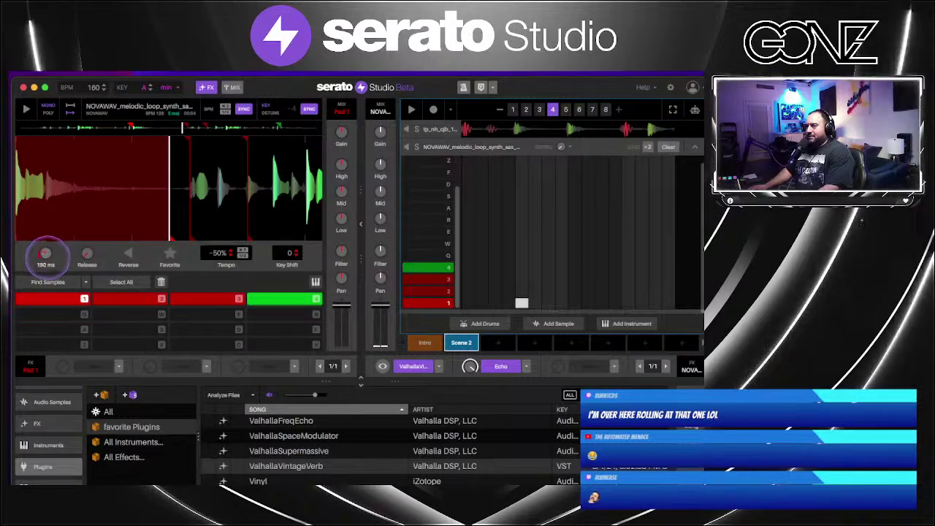
scroll(47, 257, "down", 5)
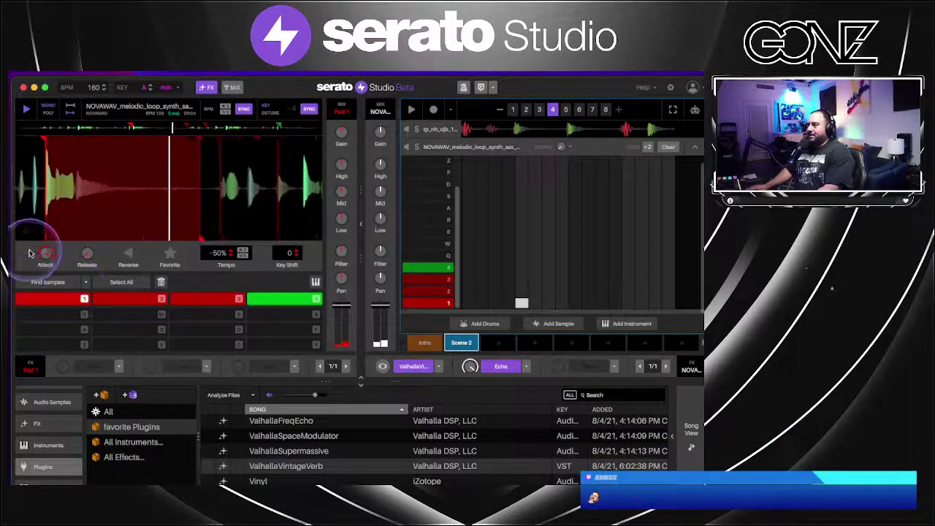
mouse_move(43, 253)
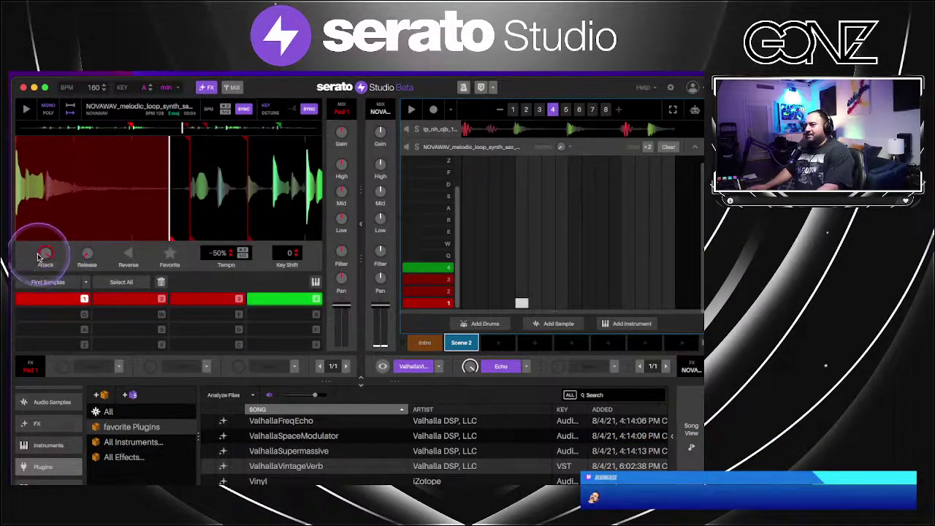
Reset sax slice 1's attack to 0.00 ms, audition it, and dial in a short fade-in for playback in Scene 2
left_click_drag(45, 253, 45, 253)
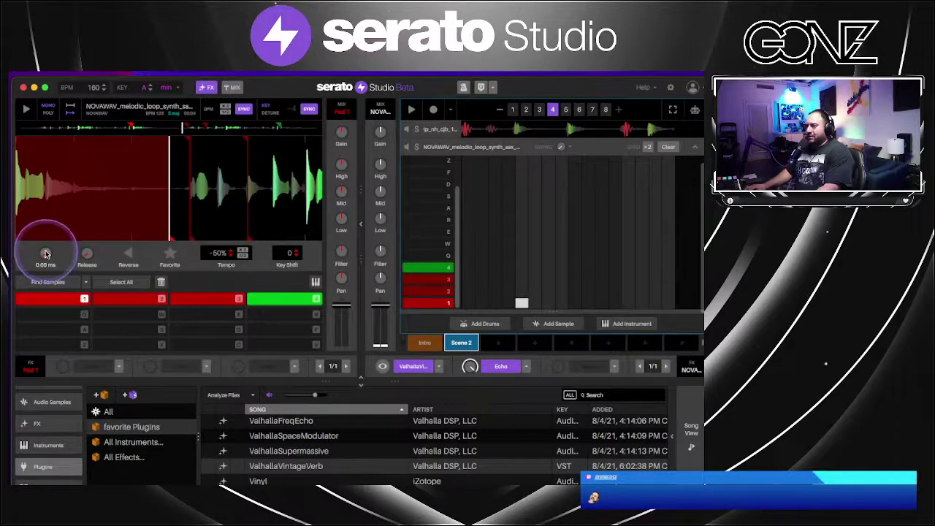
key("1")
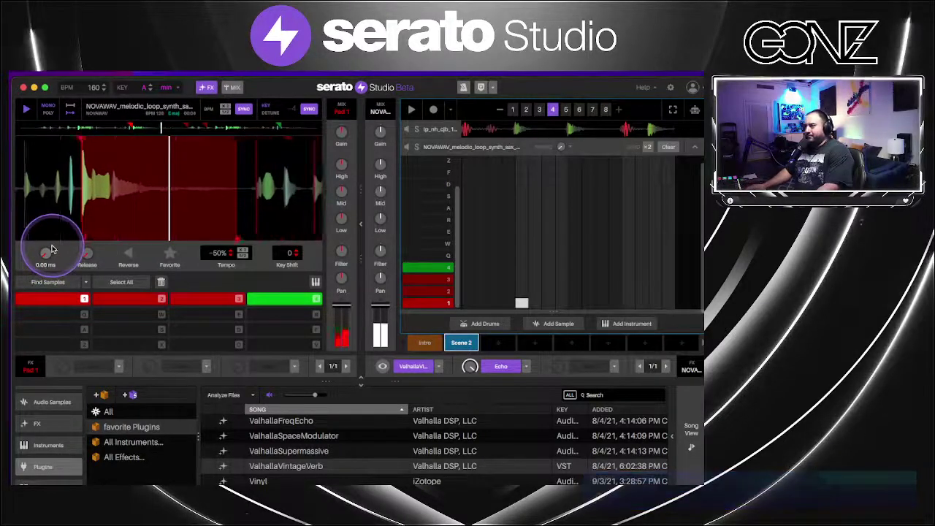
left_click_drag(43, 253, 44, 255)
key("space")
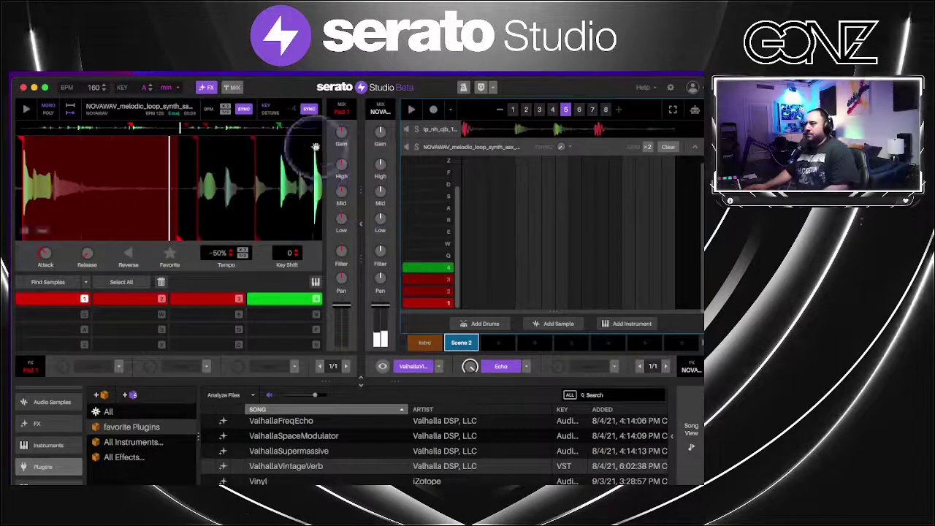
Raise sax slice 1's gain and high EQ and listen to it in Scene 2
mouse_move(346, 133)
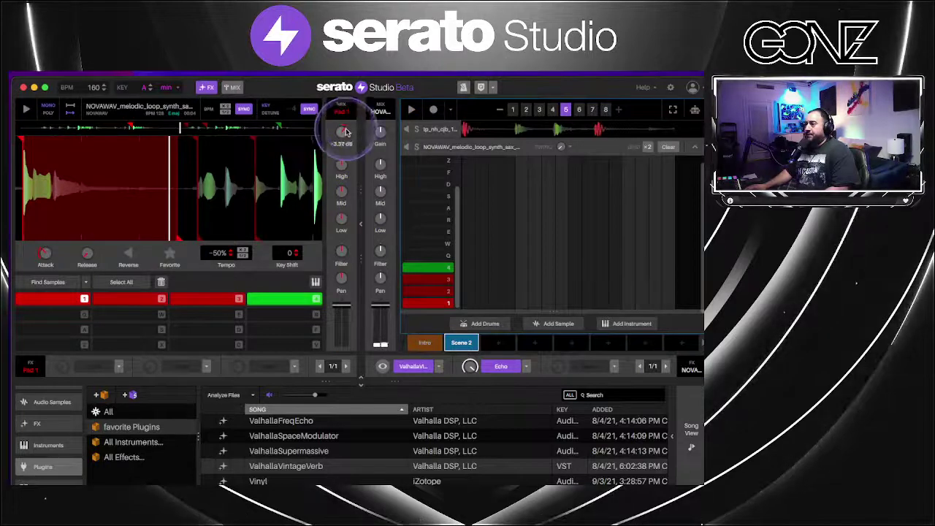
mouse_move(340, 161)
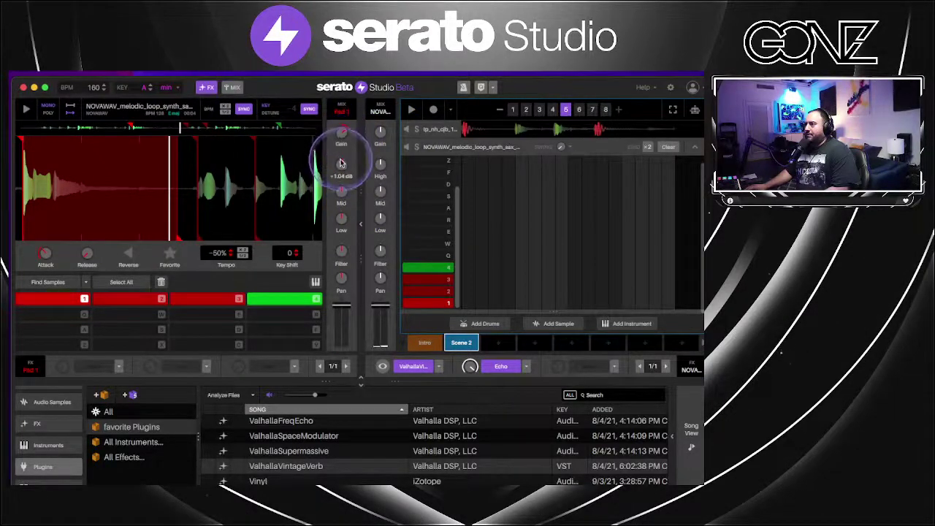
mouse_move(350, 213)
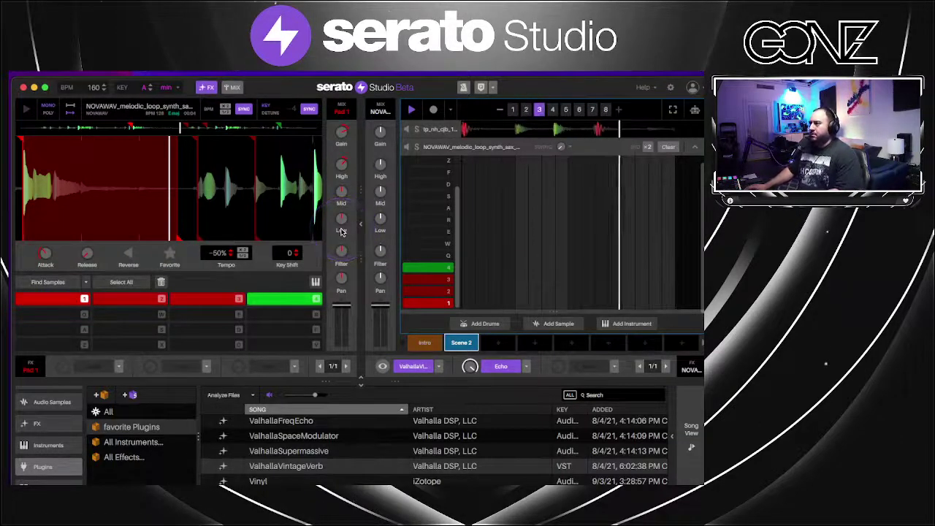
left_click(340, 231)
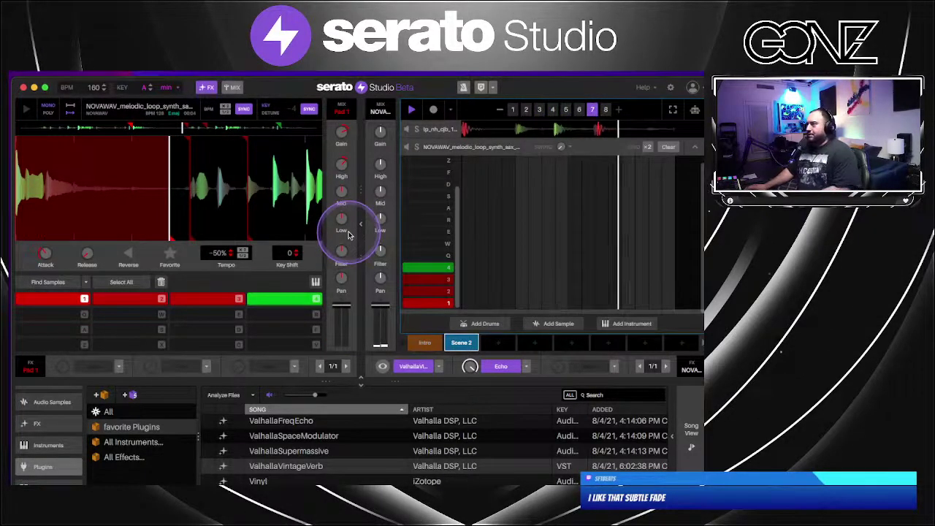
left_click(468, 187)
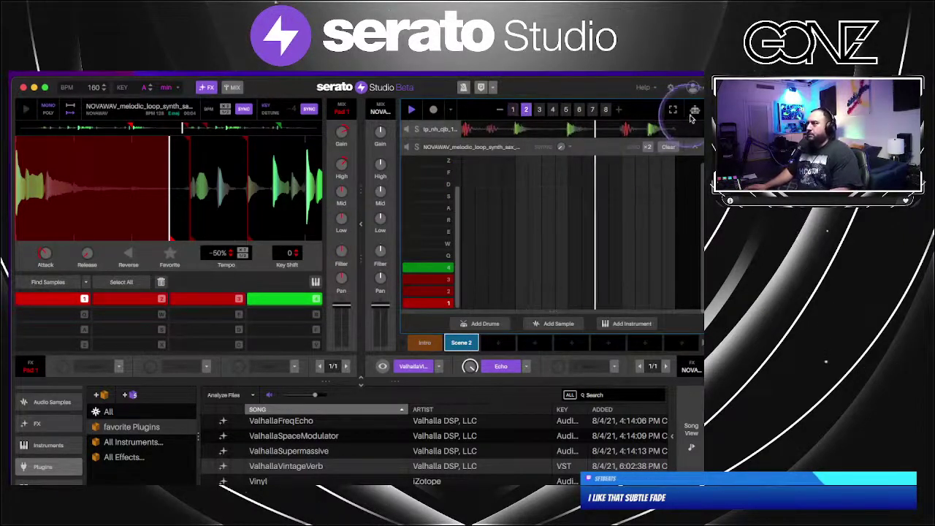
Collapse the sax track and search the Serato DJ Library for "vox", undoing the slice added by accident
left_click(694, 148)
scroll(44, 439, "up", 3)
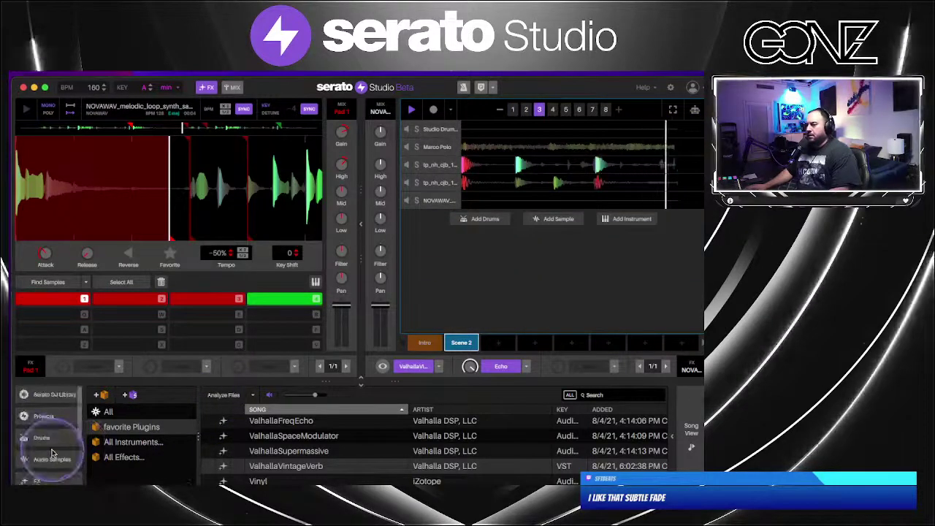
left_click(58, 396)
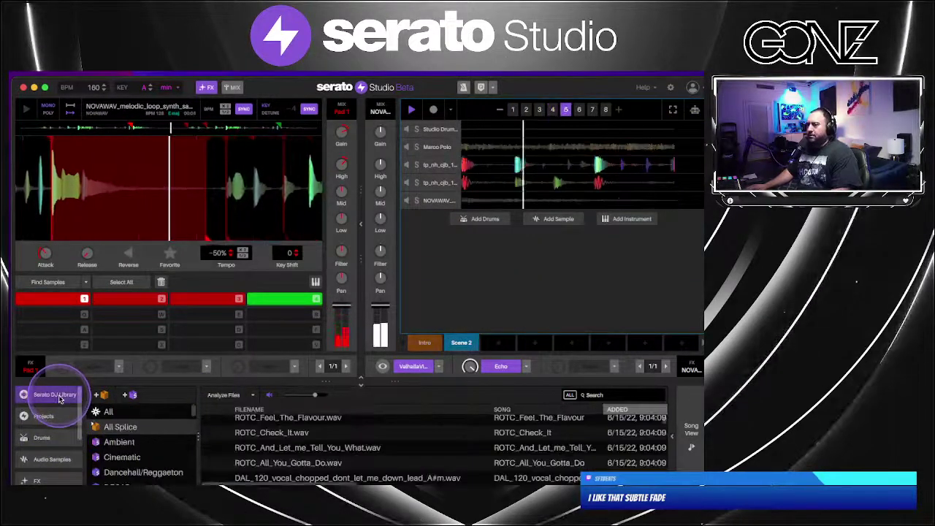
left_click(582, 268)
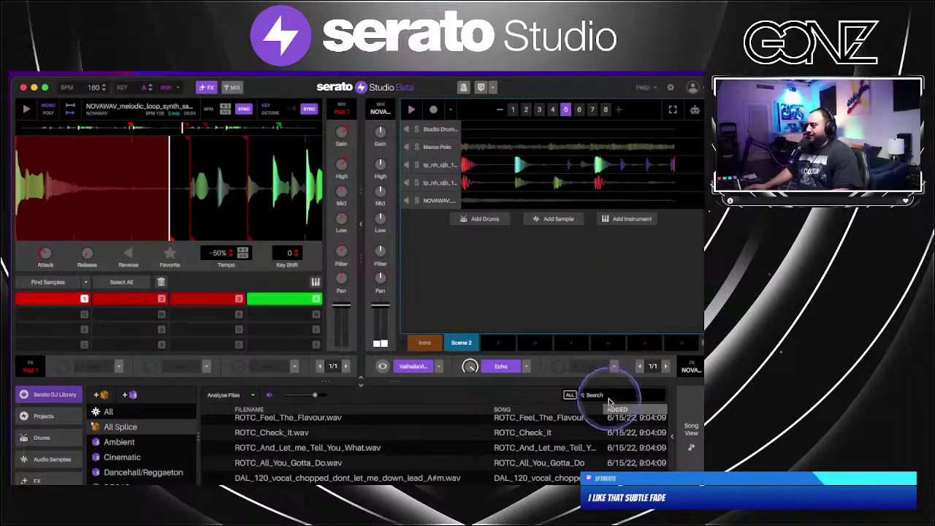
type("vox")
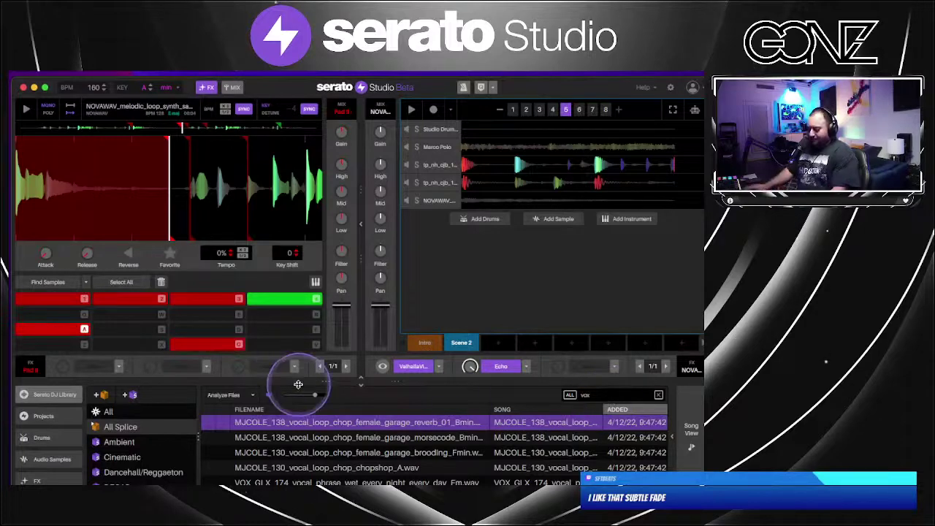
key("super+z")
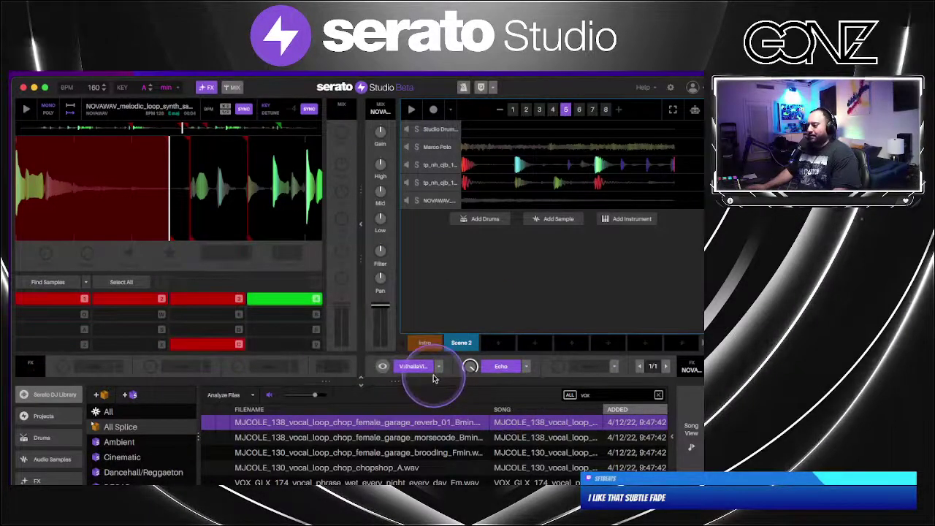
Save the project as "rasta root #4 drum n buss" in the Serato Studio projects folder
key("super+s")
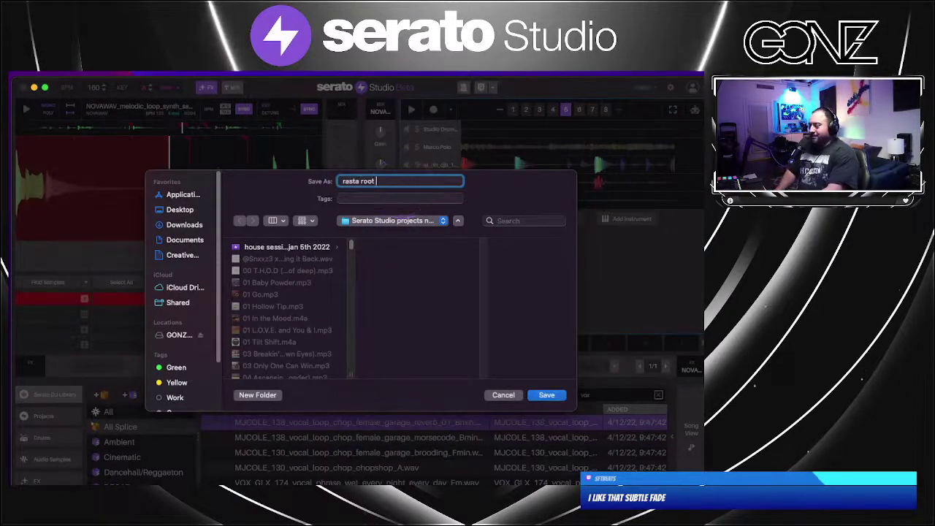
type("rasta root #")
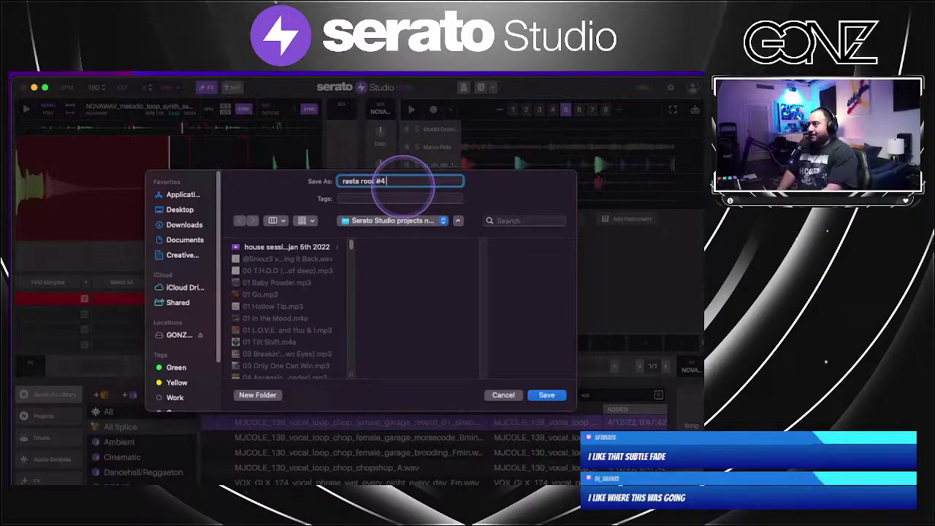
type("4 drum")
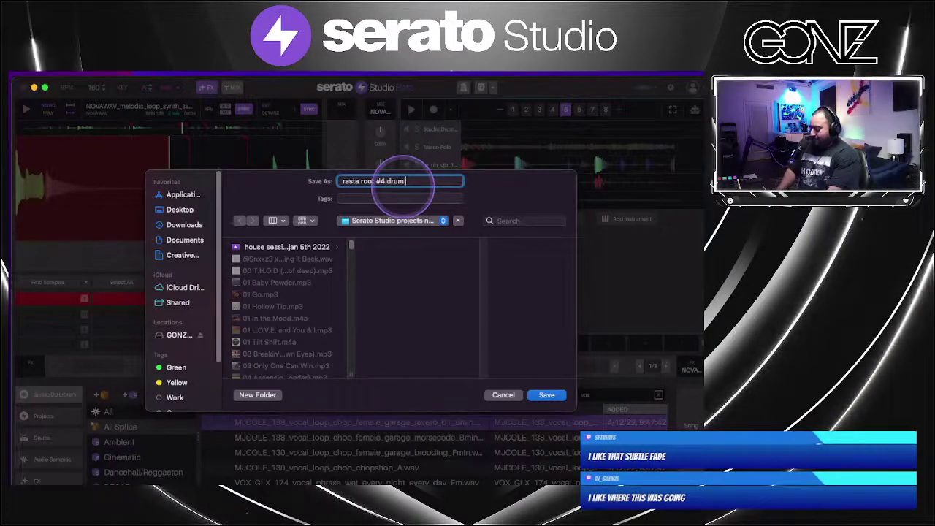
type(" n buss")
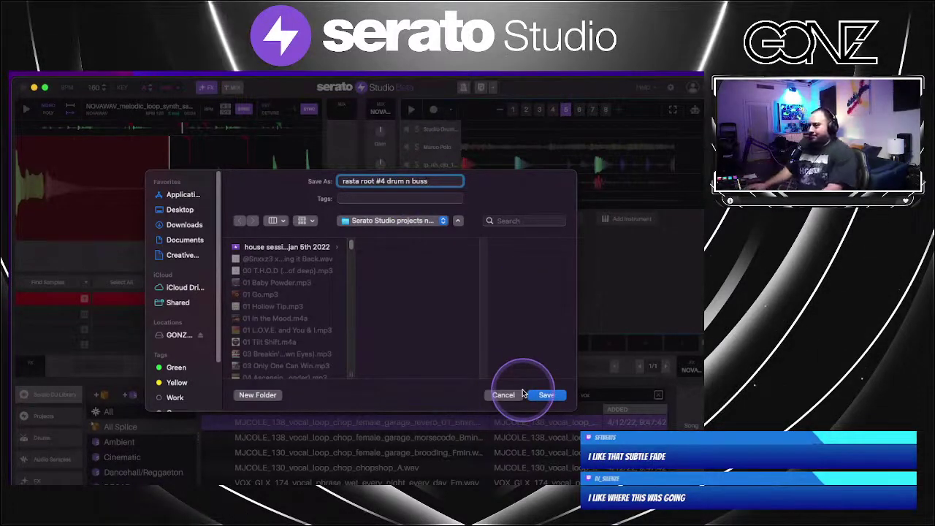
left_click(549, 395)
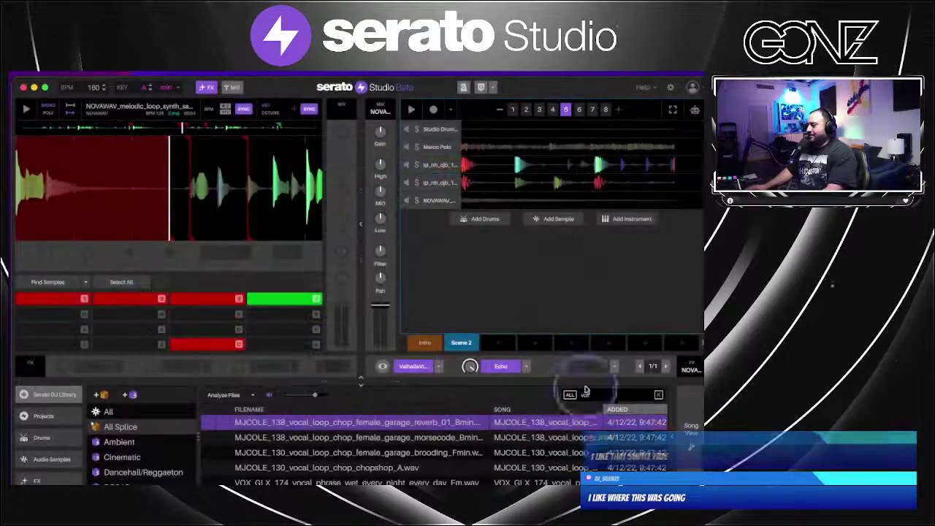
left_click(552, 288)
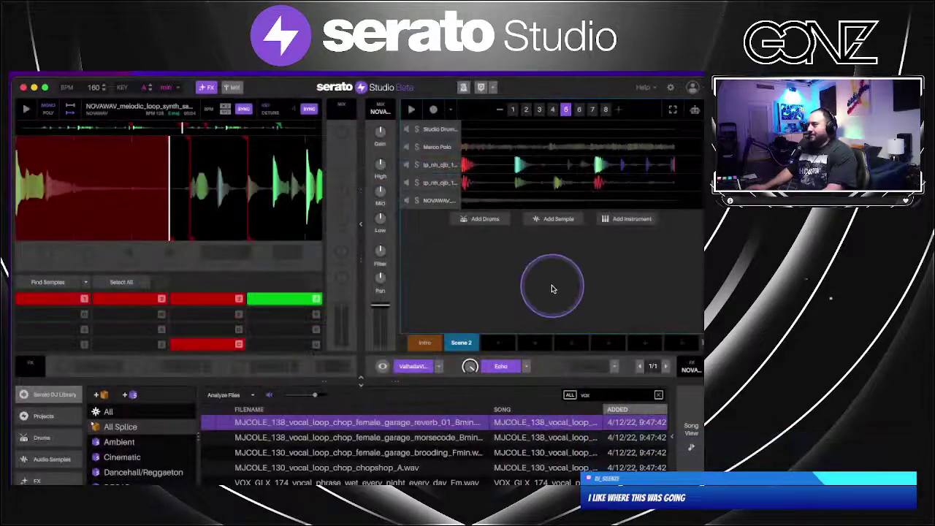
Audition vocal samples in the "vox" search results, from the VOX_GLX vocals down to the fss_ecv2 ones
left_click(431, 468)
scroll(431, 479, "down", 1)
left_click(432, 479)
scroll(431, 475, "down", 1)
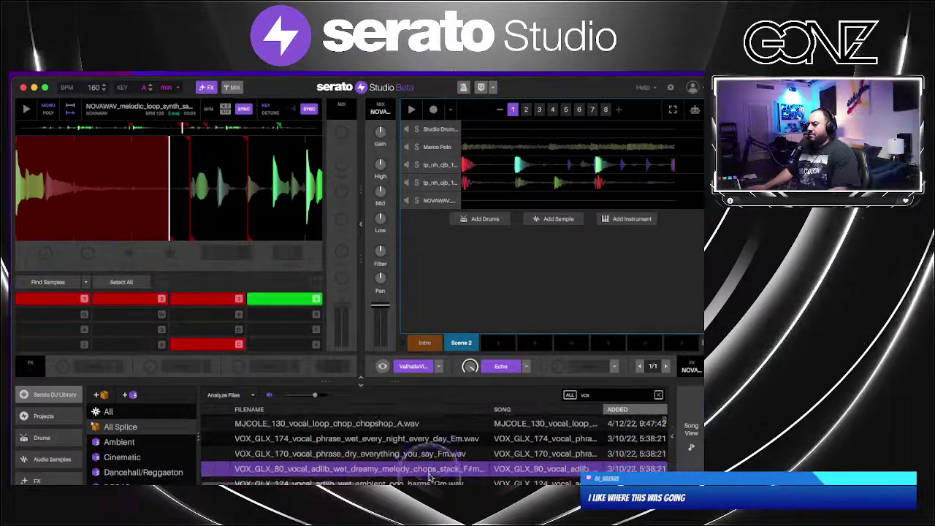
left_click(441, 453)
scroll(370, 469, "down", 3)
left_click(372, 470)
scroll(372, 470, "down", 3)
left_click(372, 470)
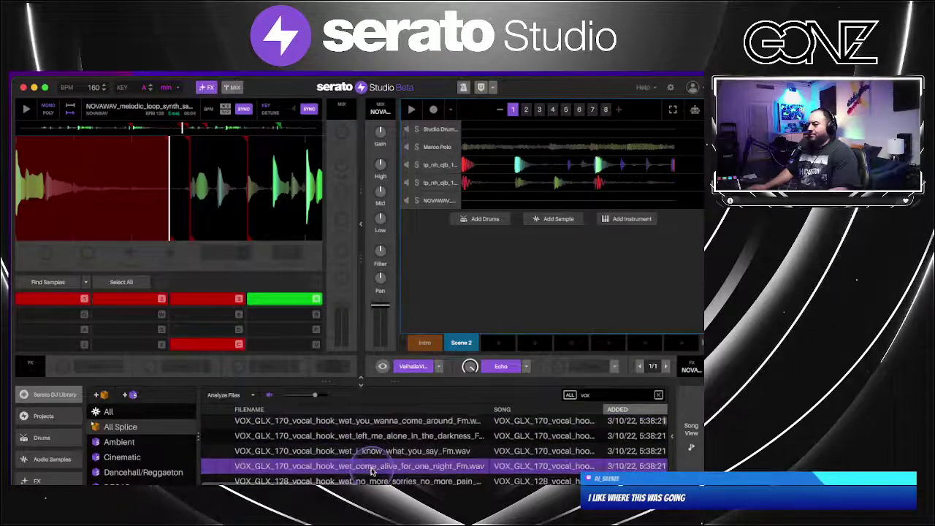
scroll(372, 470, "down", 1)
left_click(373, 470)
scroll(372, 471, "down", 5)
left_click(373, 471)
scroll(373, 472, "down", 5)
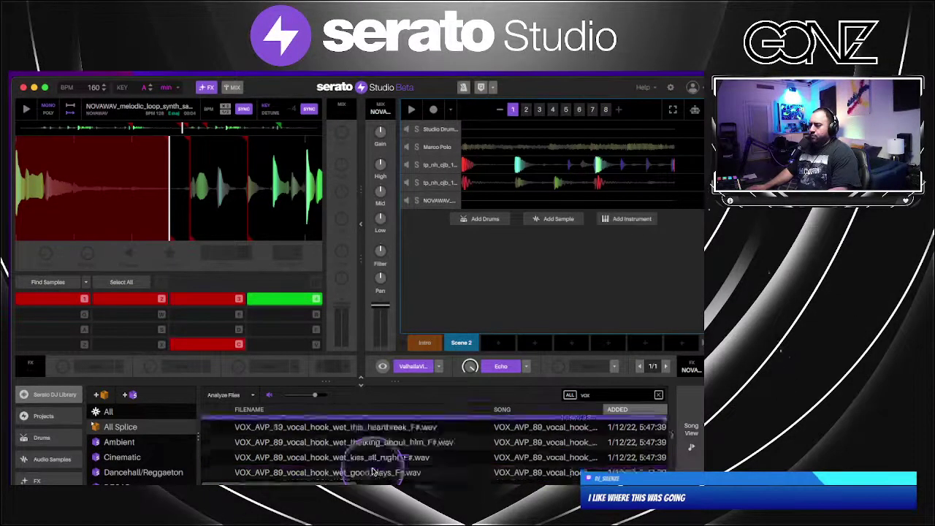
left_click(373, 471)
scroll(372, 471, "down", 5)
left_click(372, 471)
scroll(371, 471, "down", 3)
left_click(371, 466)
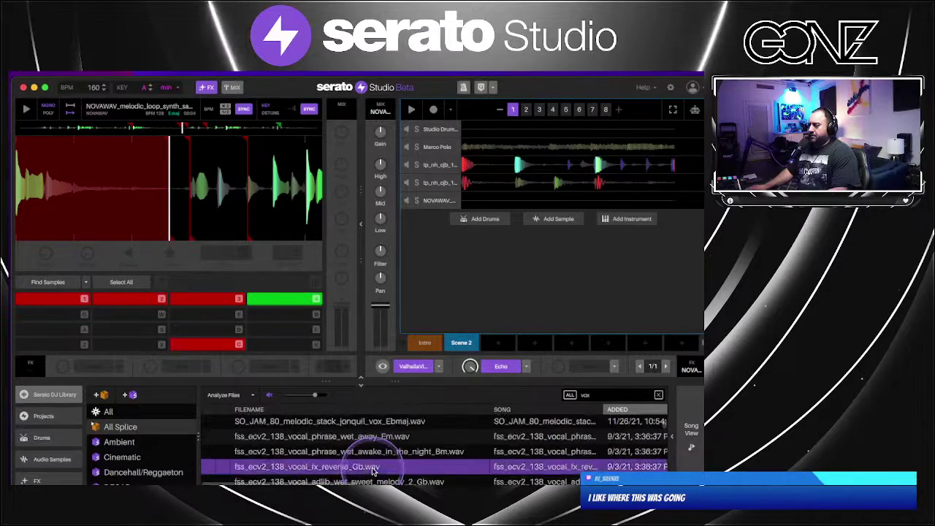
Add fss_ecv2_138_vocal_phrase_wet_away_Em.wav as a new sample track, lower its volume, pan it toward the right, and audition slice 1
left_click(368, 452)
left_click(364, 438)
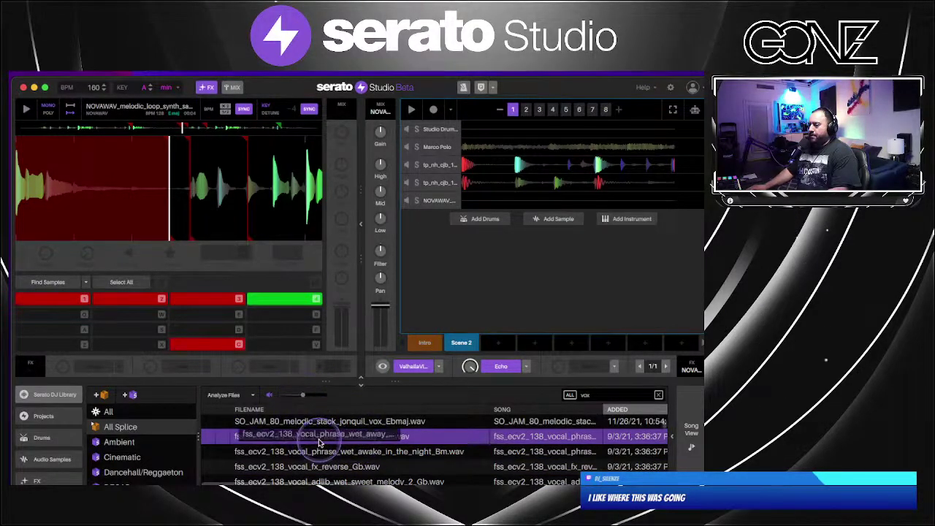
left_click_drag(319, 442, 496, 307)
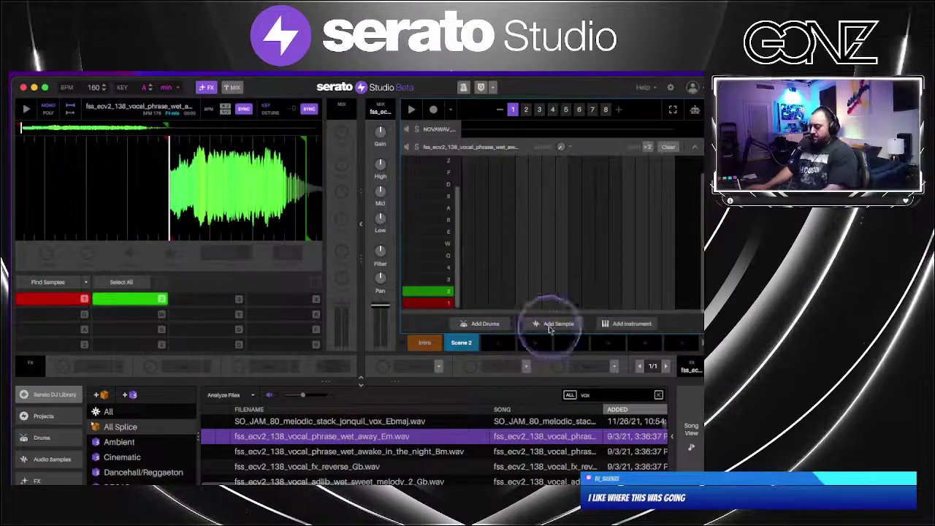
left_click_drag(387, 302, 387, 322)
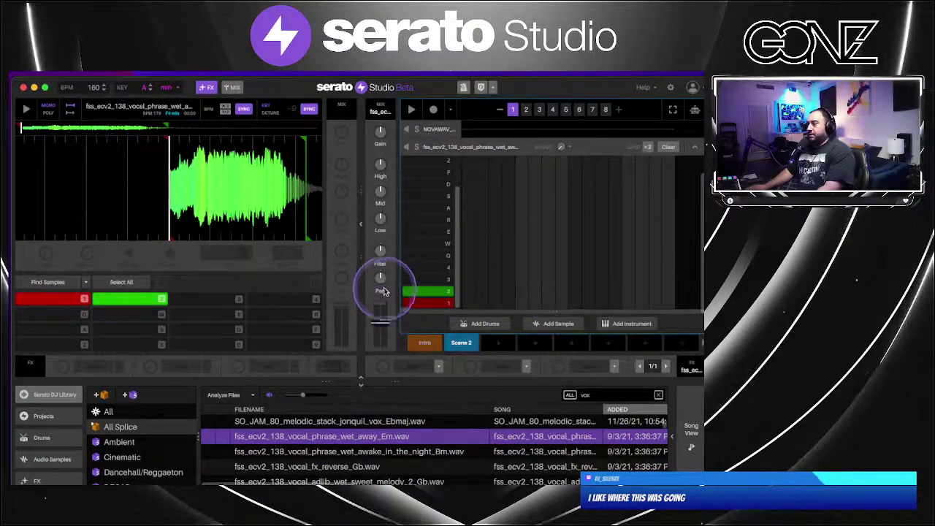
left_click_drag(385, 283, 384, 269)
key("1")
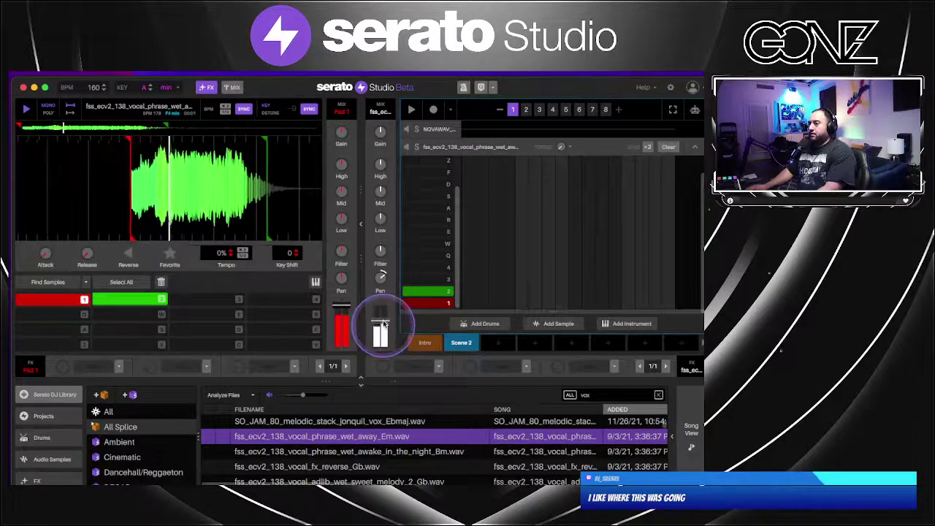
Put the Echo effect on the vocal track, turn up its amount, and audition slice 1
left_click(439, 366)
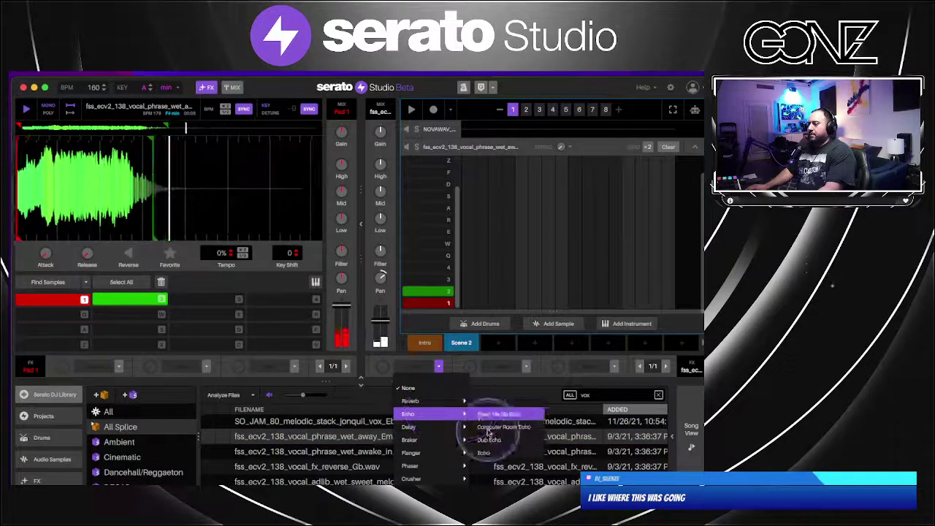
left_click(503, 448)
left_click_drag(387, 361, 385, 366)
key("1")
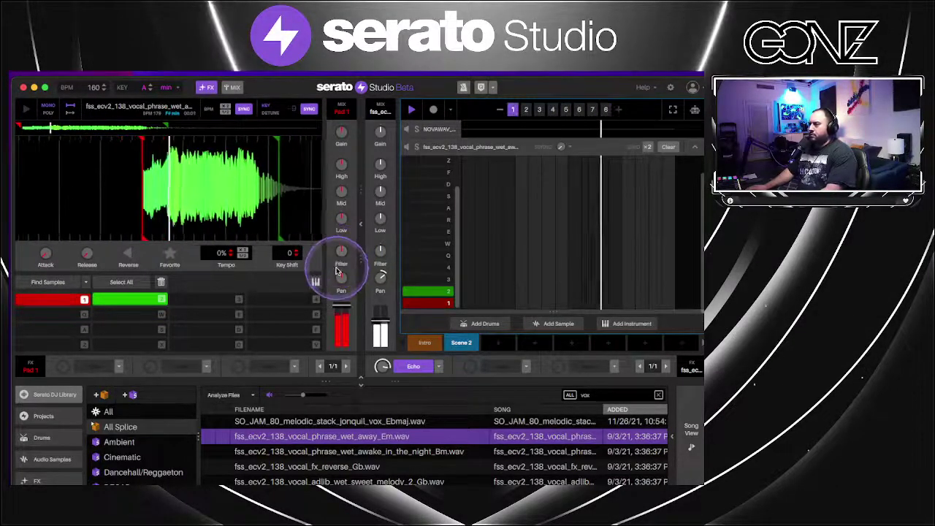
Balance the vocal track against the beat: raise its volume slightly, reduce the panning, cut the lows and boost the highs
left_click_drag(380, 324, 379, 322)
left_click_drag(384, 281, 385, 281)
left_click_drag(382, 231, 380, 232)
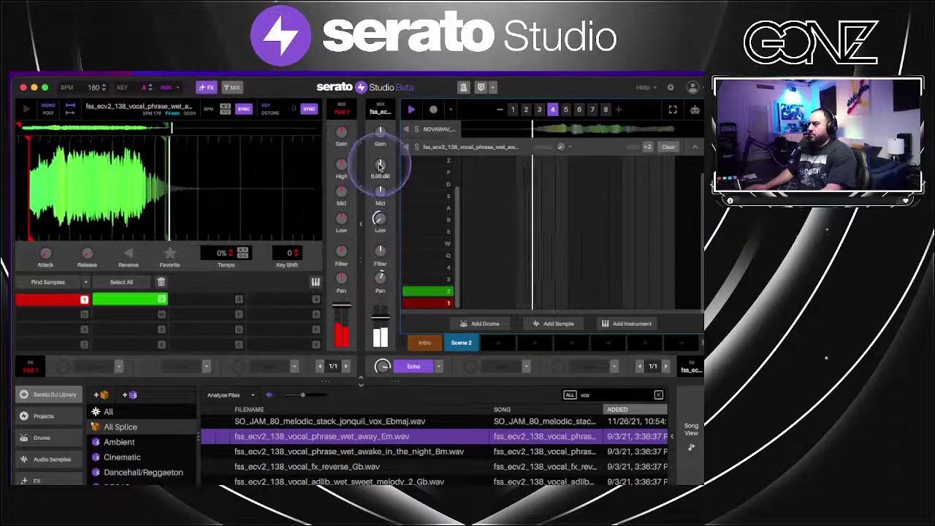
left_click_drag(379, 165, 379, 164)
mouse_move(386, 191)
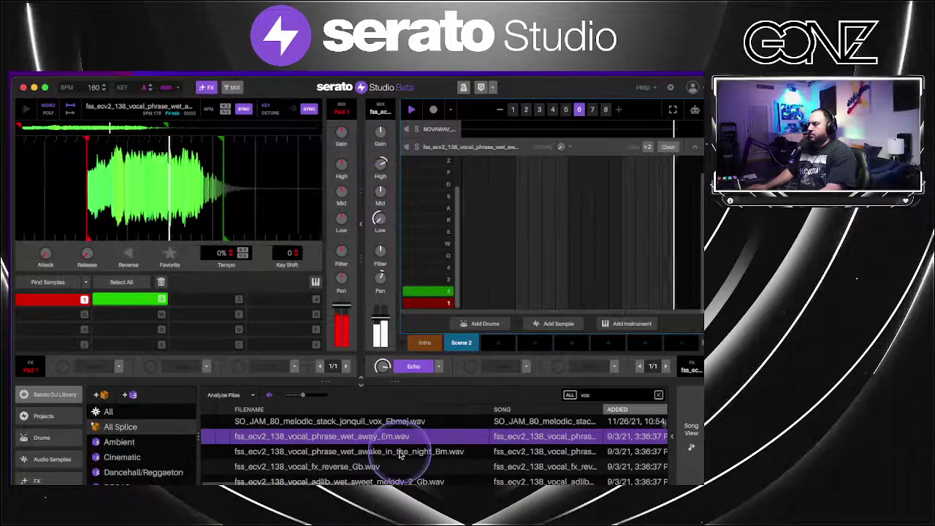
key("space")
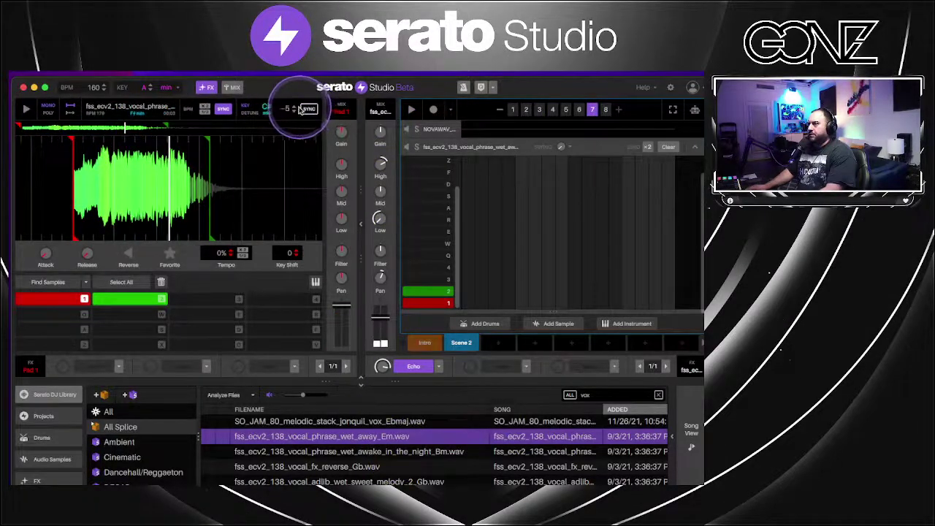
Turn off the vocal sample's key sync with detune at 0, double slice 1's tempo to +100%, and audition it
left_click(295, 108)
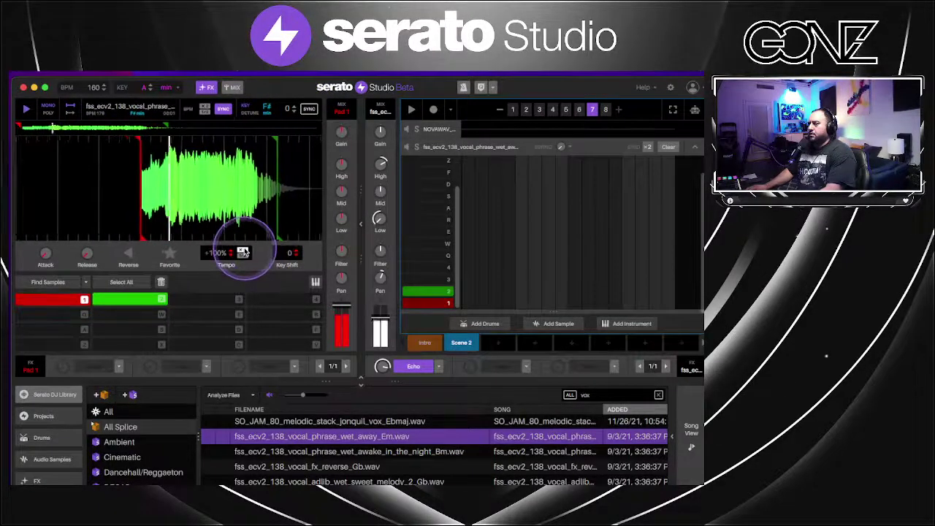
left_click(379, 194)
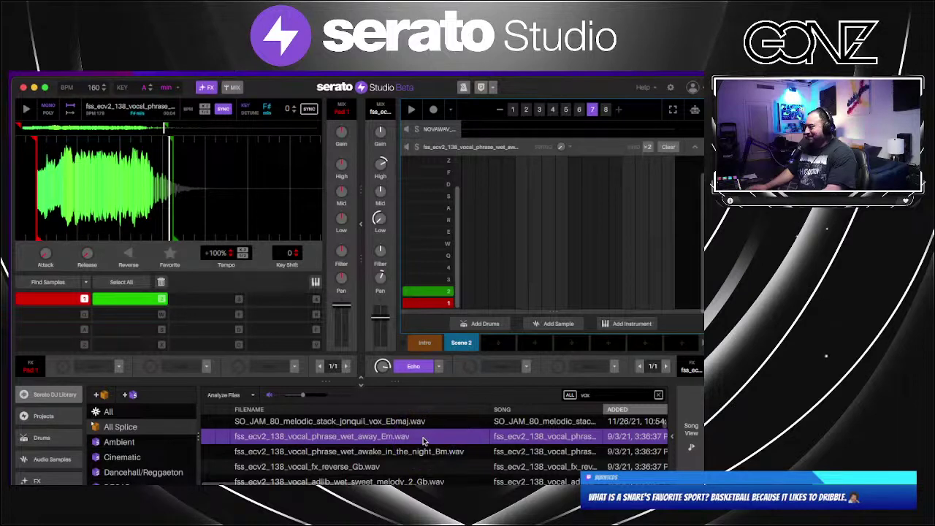
left_click(460, 426)
left_click(445, 439)
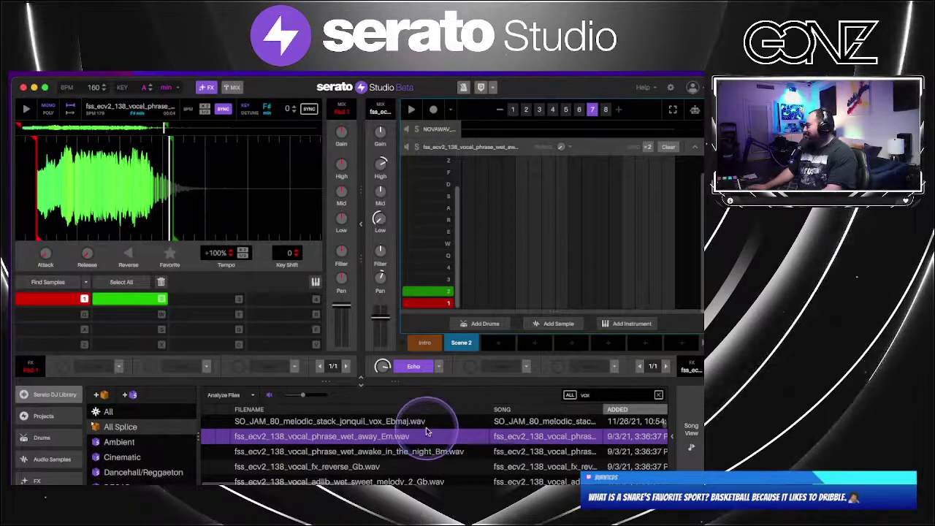
key("1")
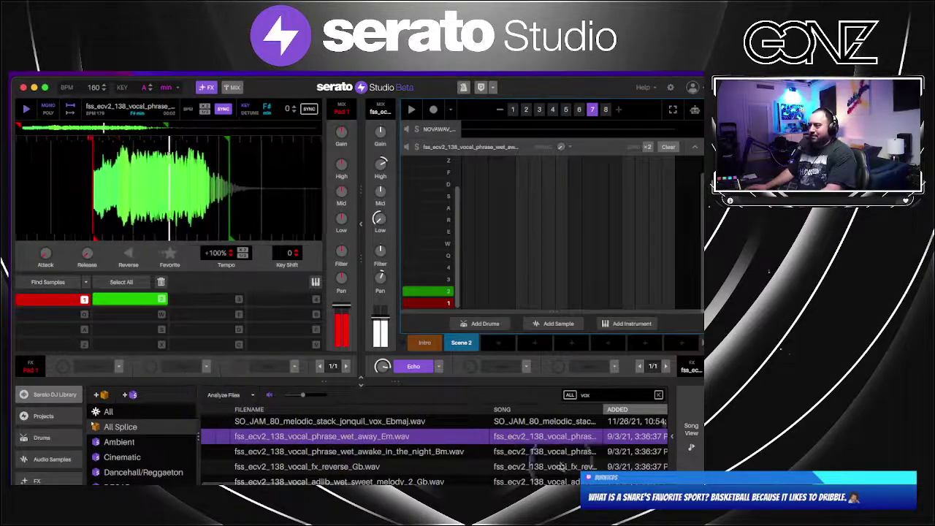
Load the ValhallaVintageVerb plugin into the vocal track's second effect slot and audition slice 1 through it
scroll(22, 478, "down", 5)
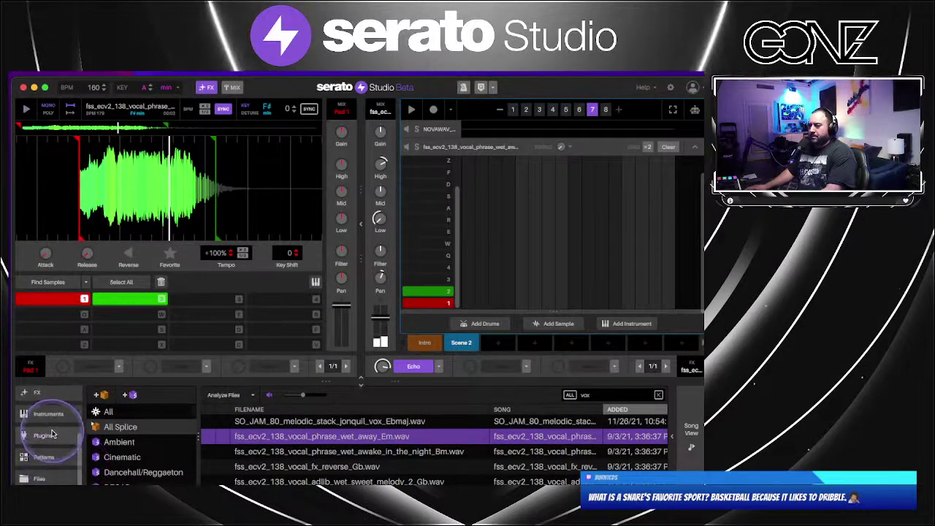
left_click(52, 434)
left_click(419, 453)
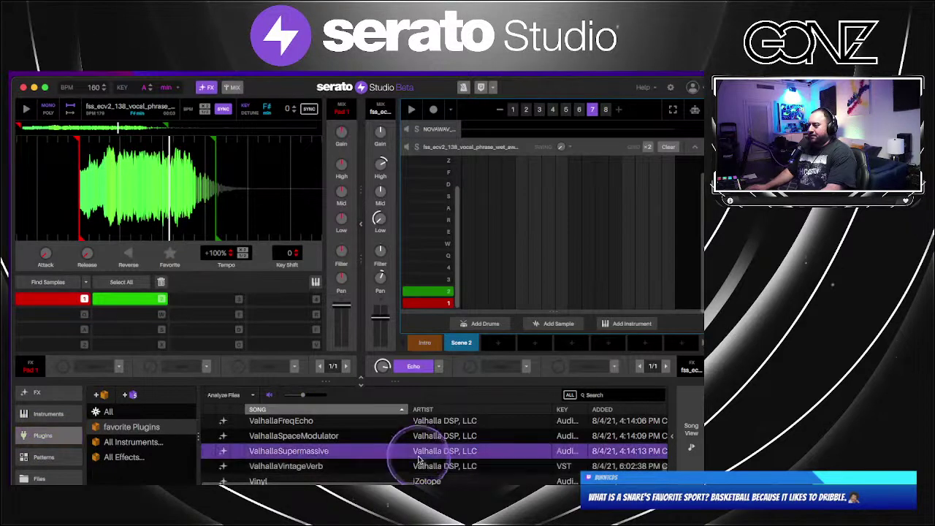
left_click_drag(419, 466, 499, 361)
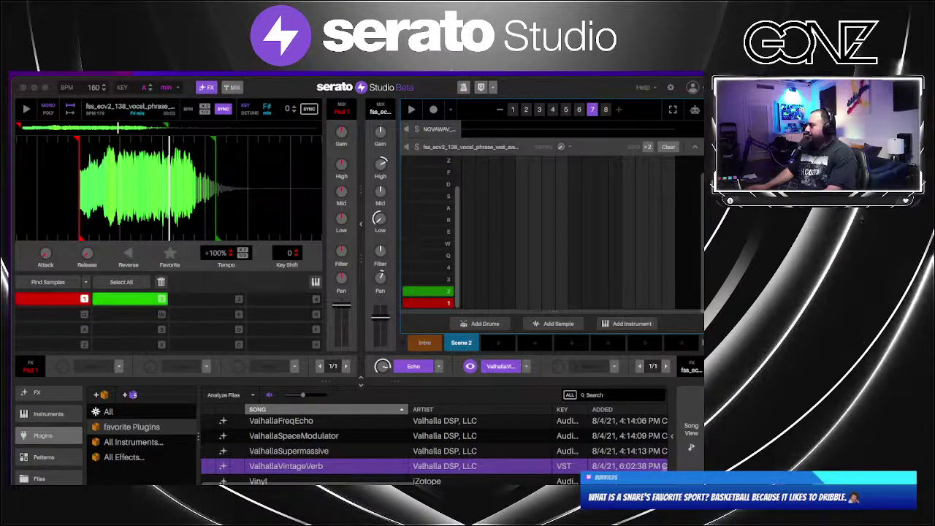
key("1")
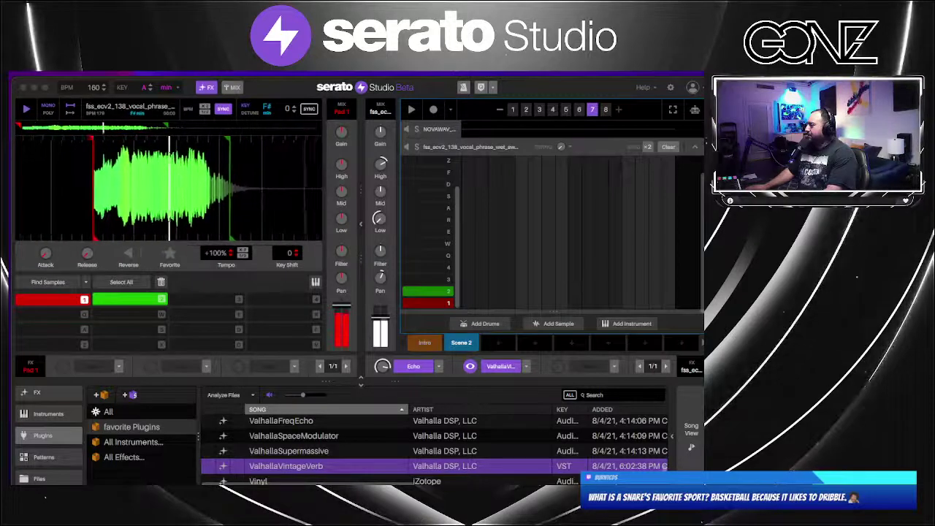
left_click(388, 180)
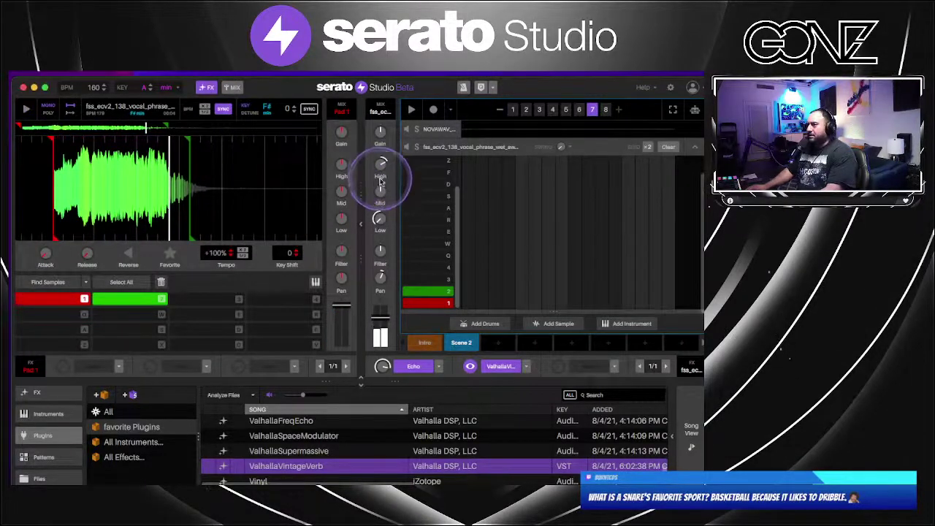
Return the vocal track's high EQ to neutral, cut its mids, and listen to slice 1 with the beat
left_click_drag(380, 171, 380, 193)
key("1")
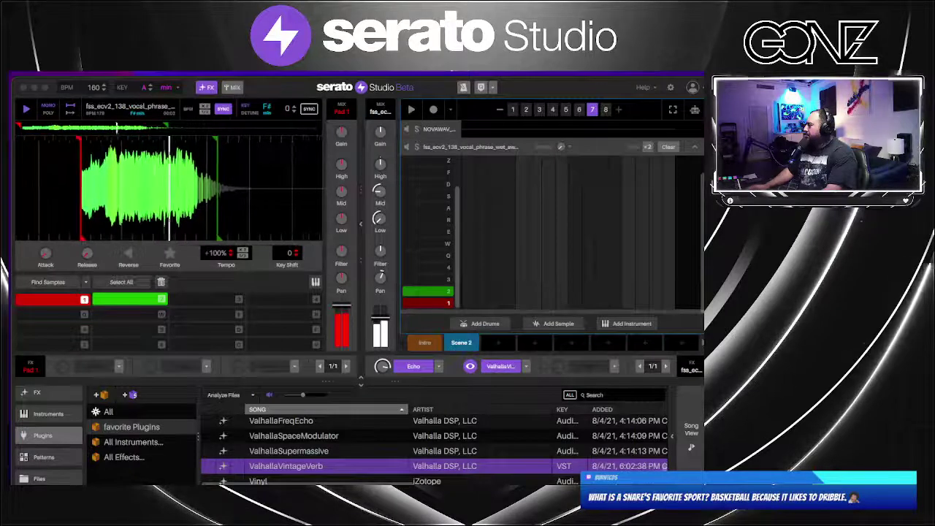
left_click(516, 199)
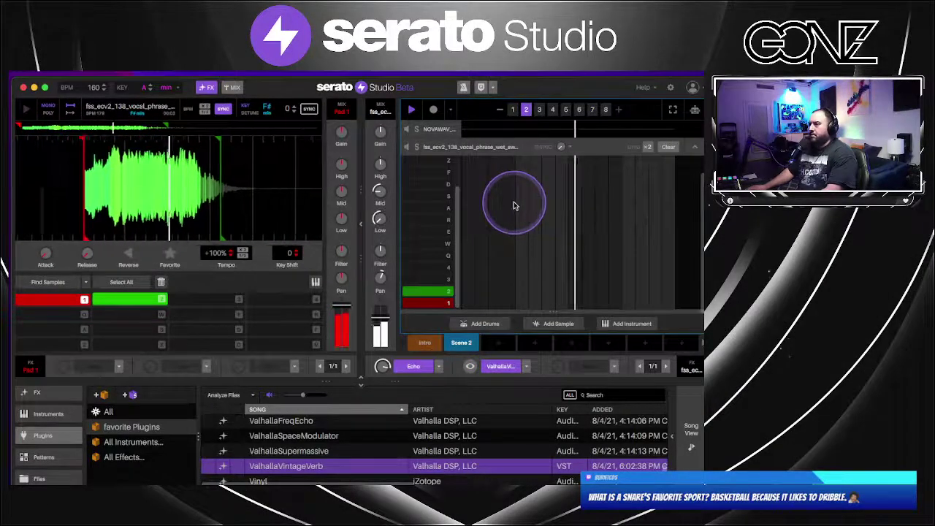
Look further down the plugin list and collapse the vocal track to show all tracks of Scene 2
left_click(485, 468)
scroll(485, 468, "down", 5)
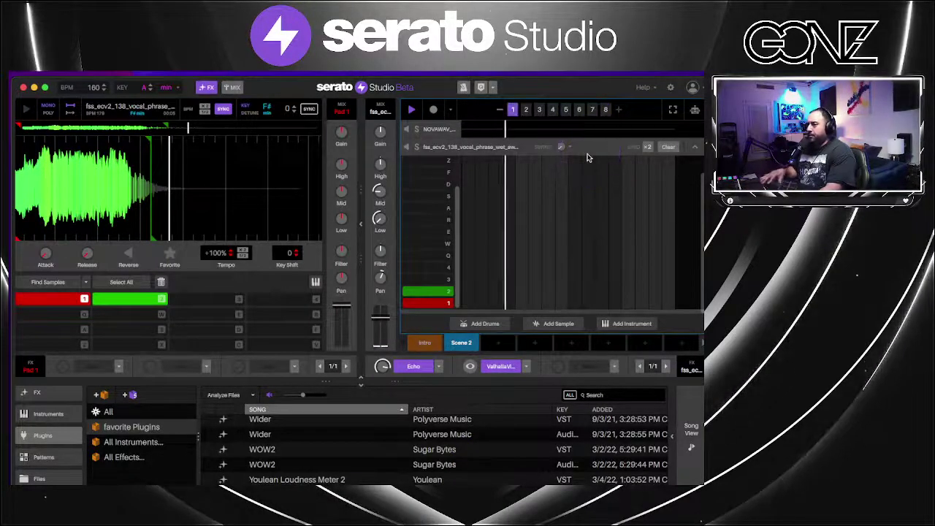
left_click(695, 146)
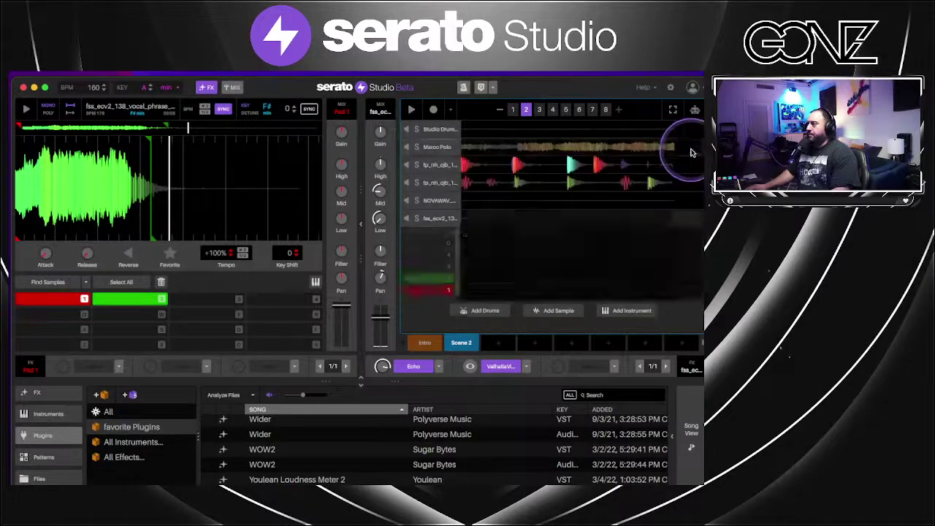
left_click(558, 253)
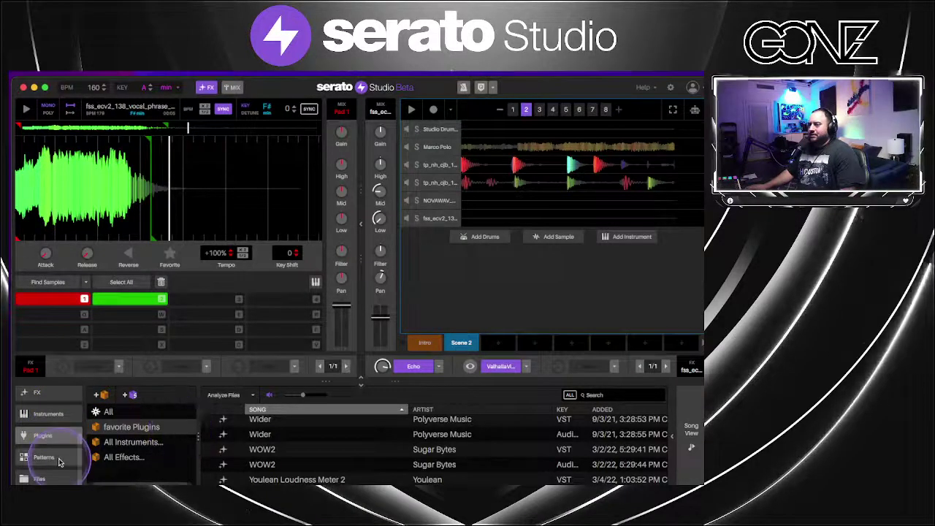
Add the 808 Rezz Bass from the instrument library as a new instrument track
left_click(44, 415)
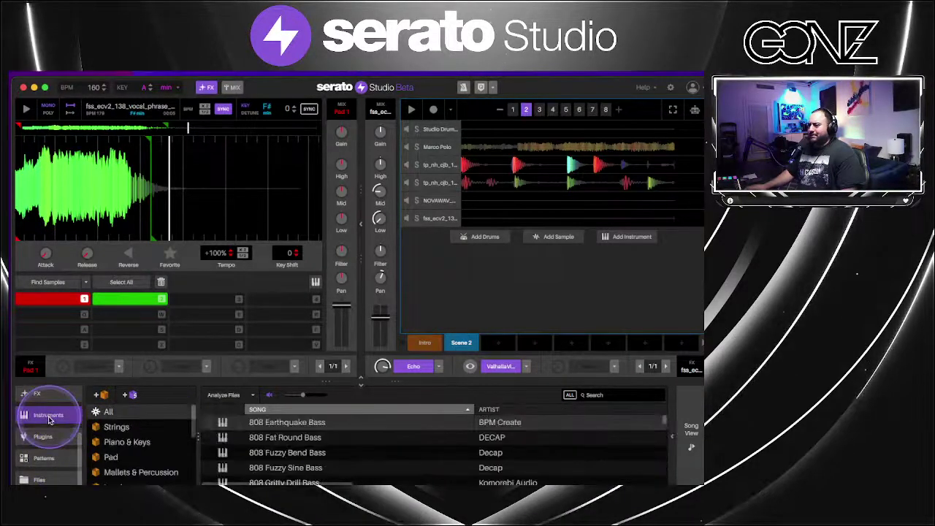
scroll(409, 453, "down", 3)
left_click(408, 450)
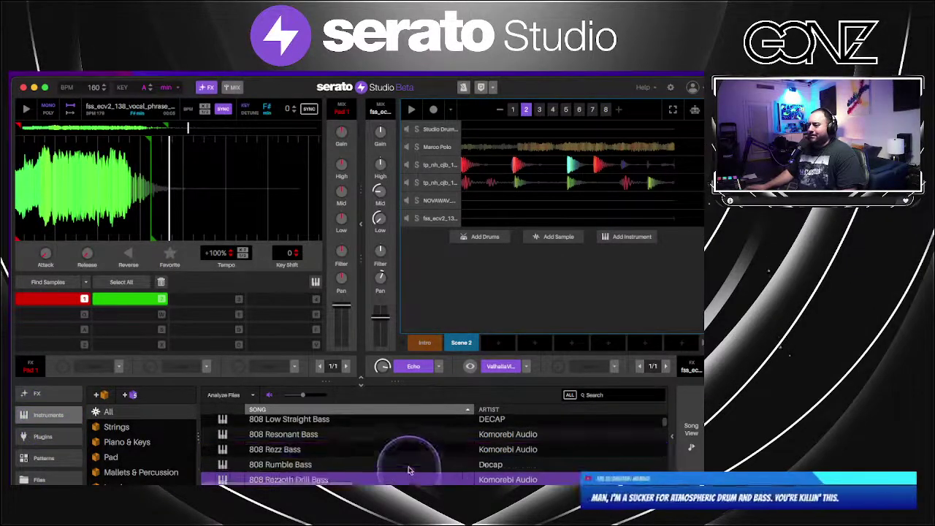
left_click_drag(401, 450, 527, 257)
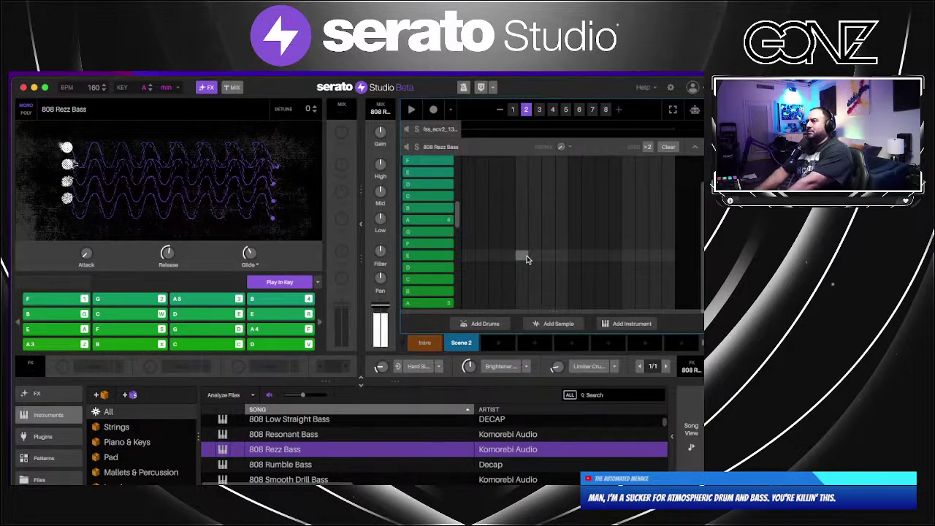
left_click_drag(528, 260, 501, 244)
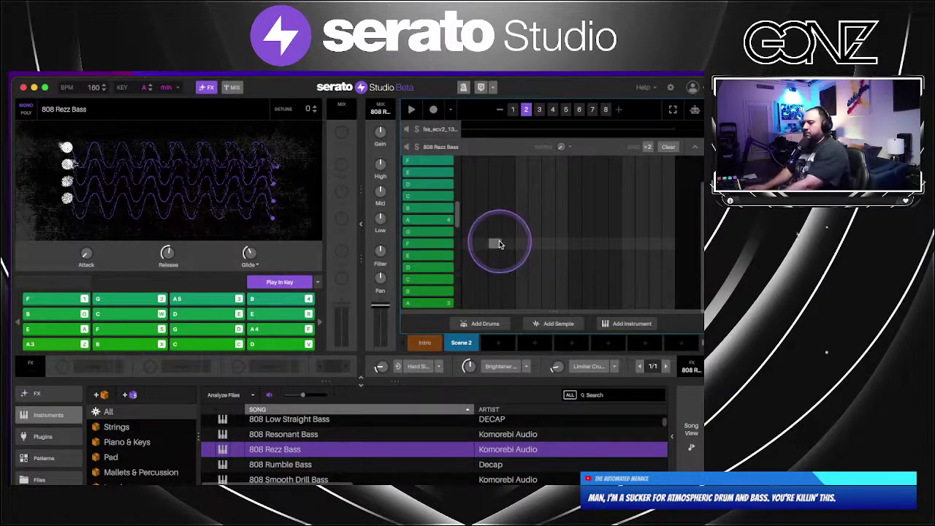
double_click(497, 244)
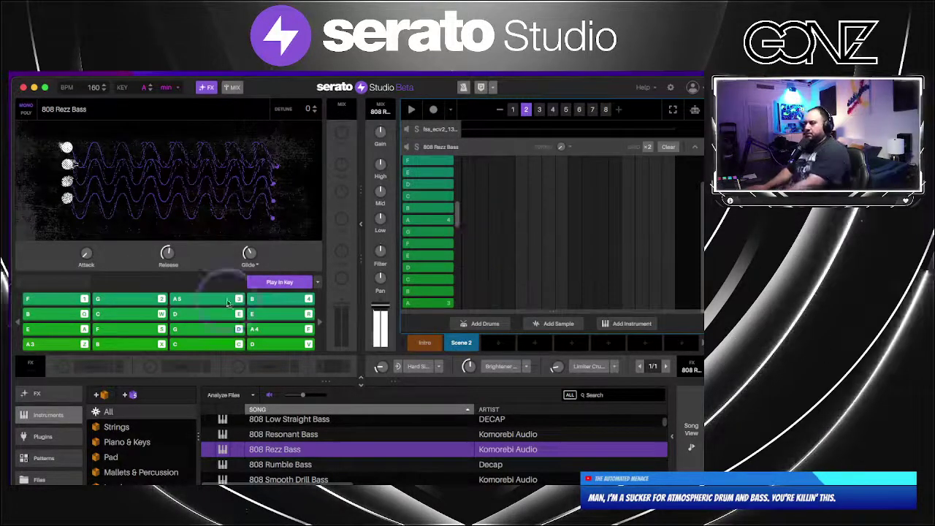
Raise the 808 Rezz Bass attack slightly, set its release to 81.3 ms, and try it over Scene 2
left_click(82, 269)
left_click_drag(85, 254, 85, 255)
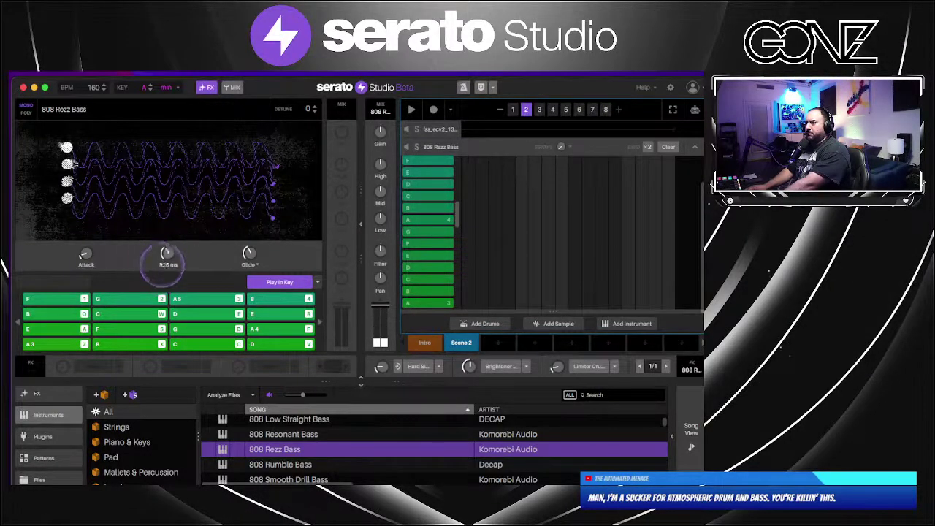
left_click(164, 256)
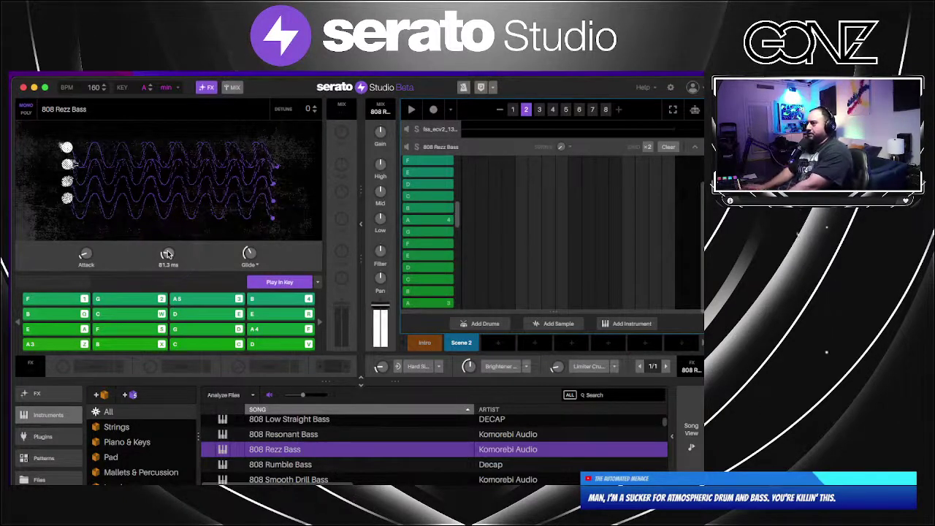
key("space")
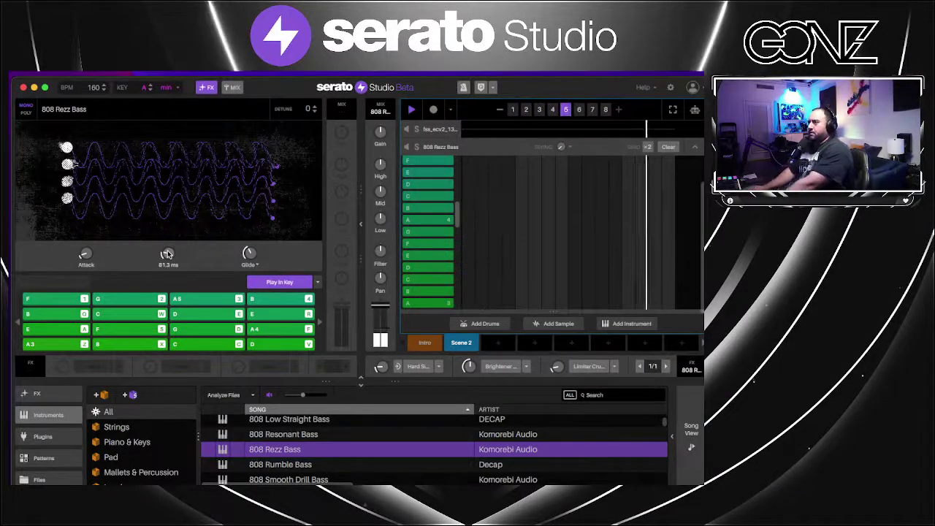
Record a short 808 Rezz Bass line over the Scene 2 beat and end the recording
left_click(412, 110)
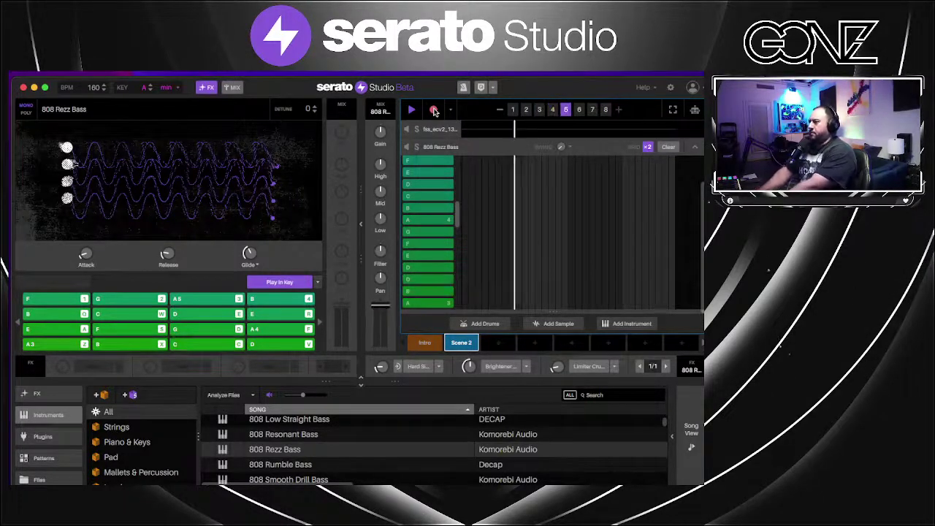
left_click(434, 109)
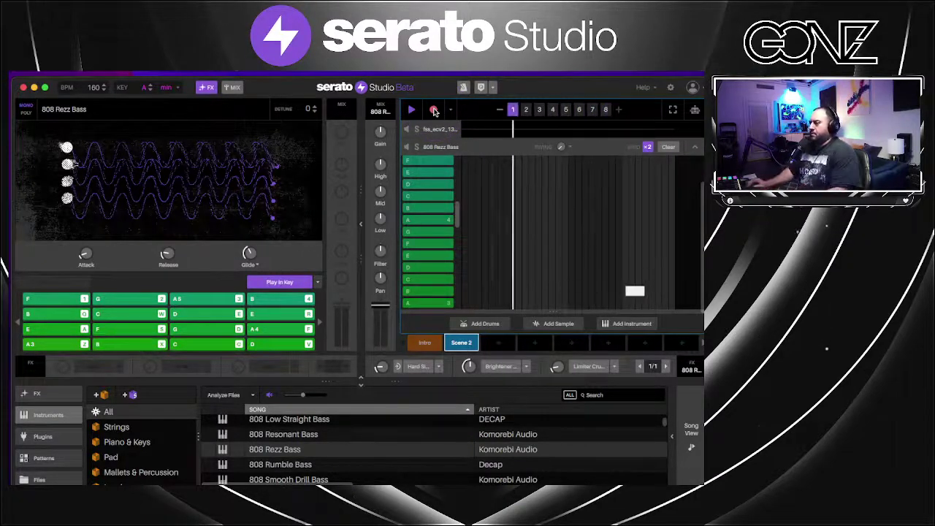
left_click(407, 89)
left_click(433, 109)
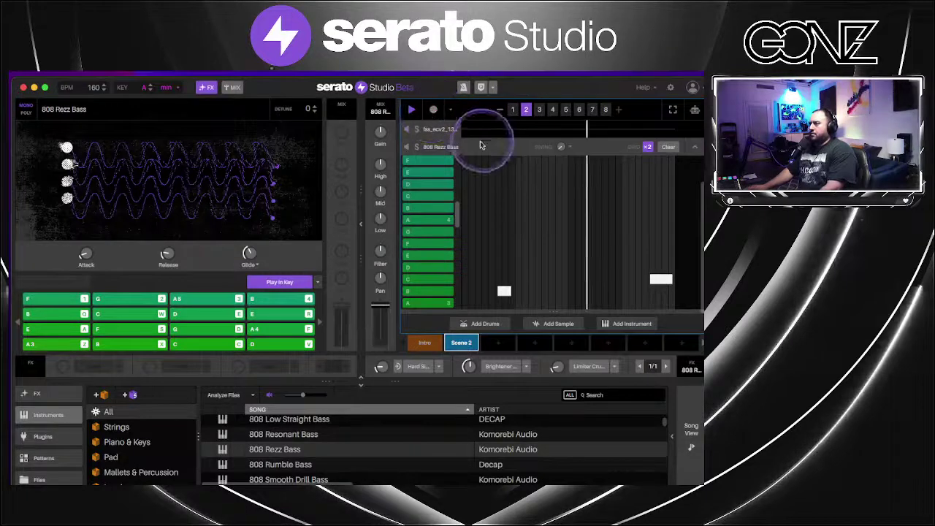
Enable the Brightener effect on the 808 Rezz Bass, stop playback and collapse the bass track
left_click(520, 369)
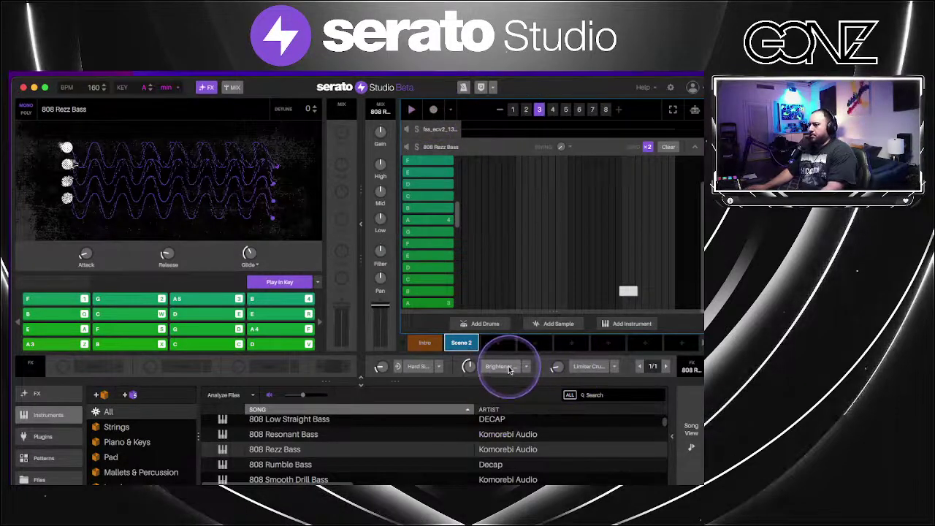
key("space")
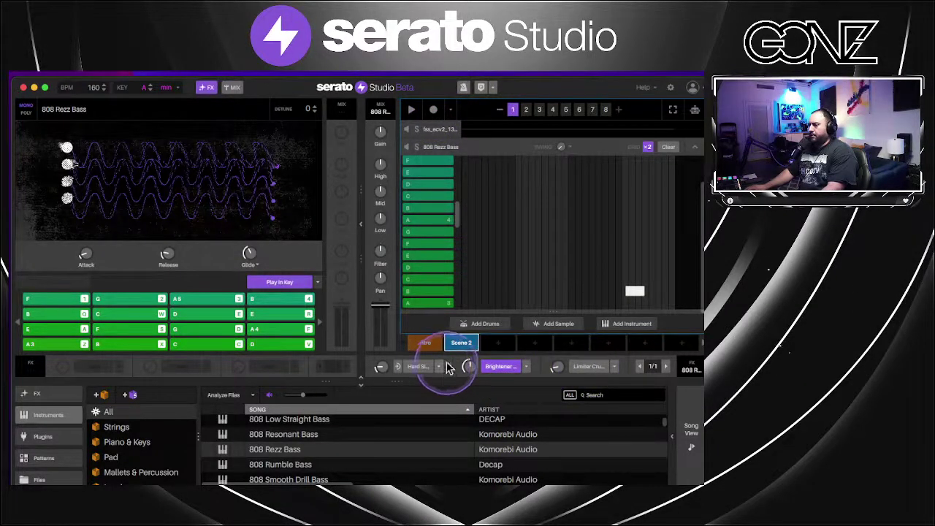
scroll(662, 136, "up", 4)
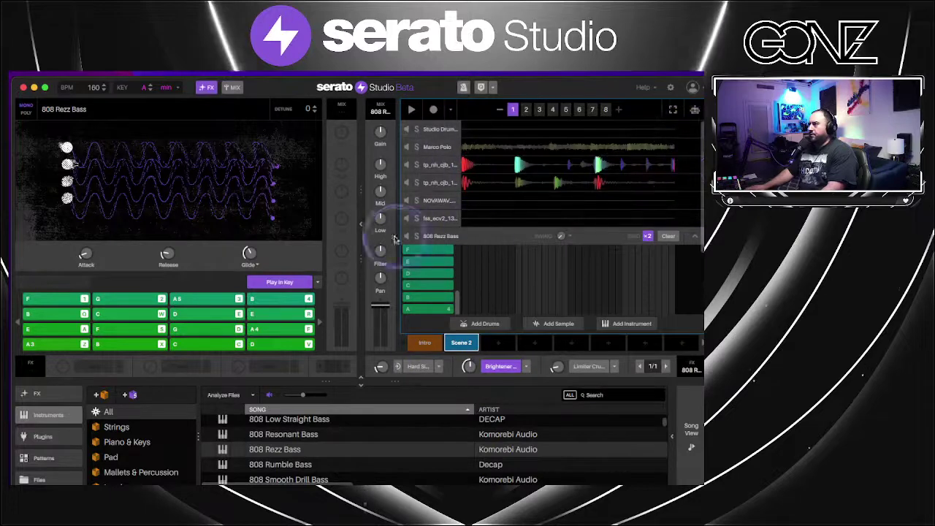
left_click(694, 238)
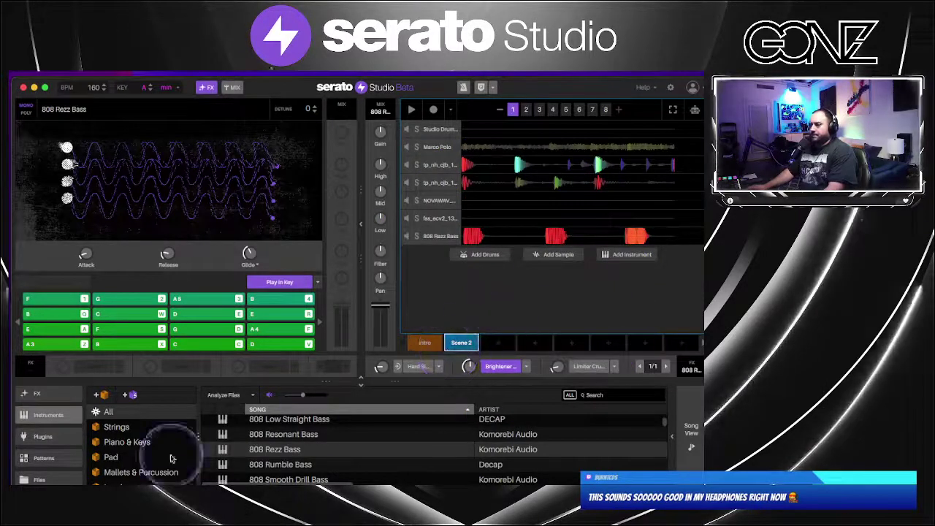
Find UVIWorkstationVST among the favorite plugins and add it to Scene 2 as a new instrument track
scroll(48, 457, "up", 4)
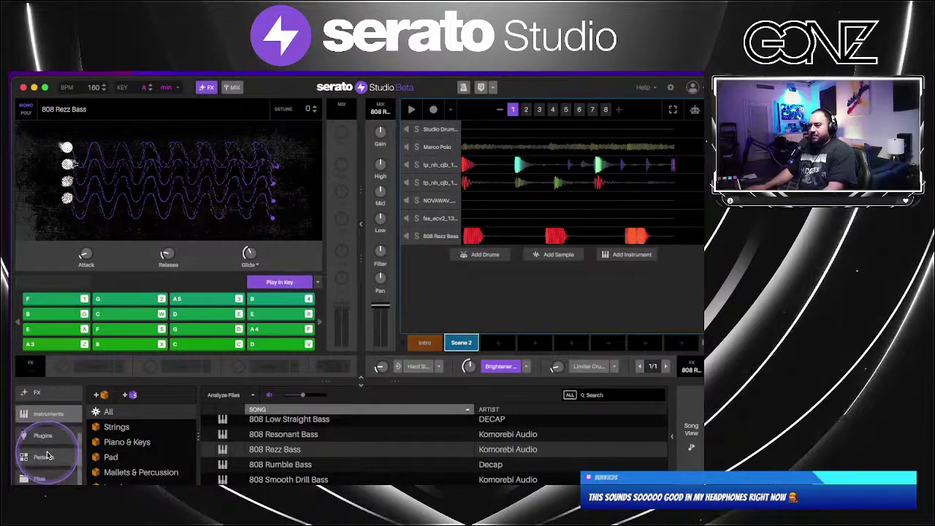
scroll(51, 462, "down", 4)
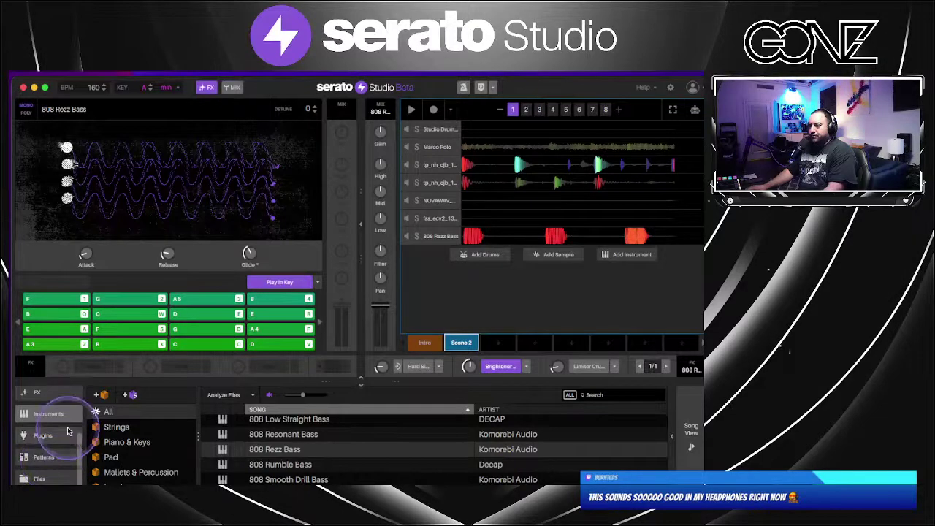
left_click(44, 435)
scroll(441, 442, "up", 10)
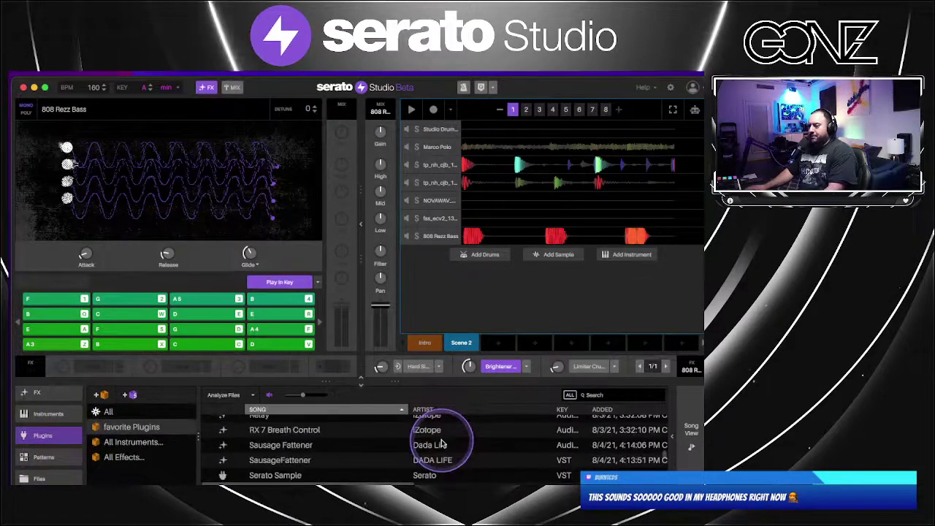
scroll(441, 443, "down", 8)
scroll(442, 444, "up", 1)
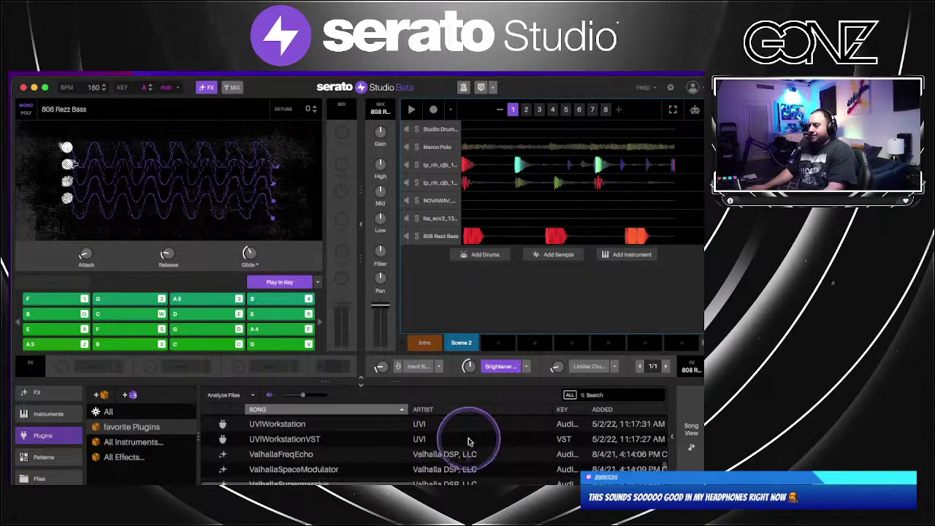
scroll(475, 441, "up", 1)
left_click(435, 447)
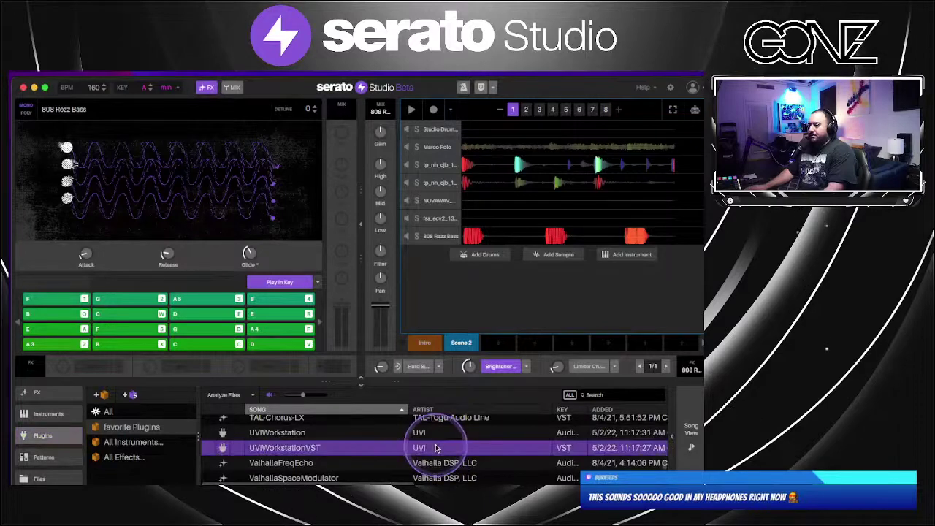
left_click_drag(436, 447, 460, 321)
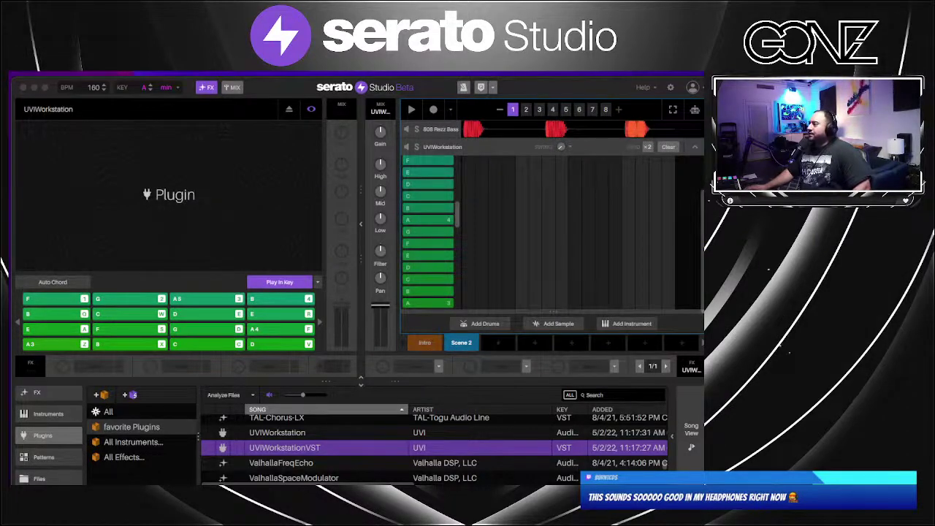
Open the UVIWorkstation sound browser and load Soul Drums - Brush from the Soul Drums soundbank
left_click(311, 154)
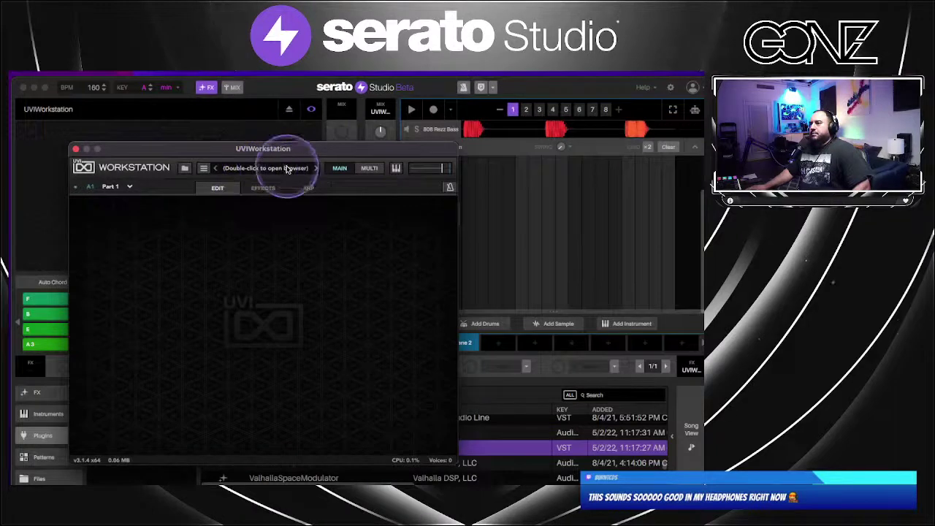
left_click(209, 169)
left_click(193, 169)
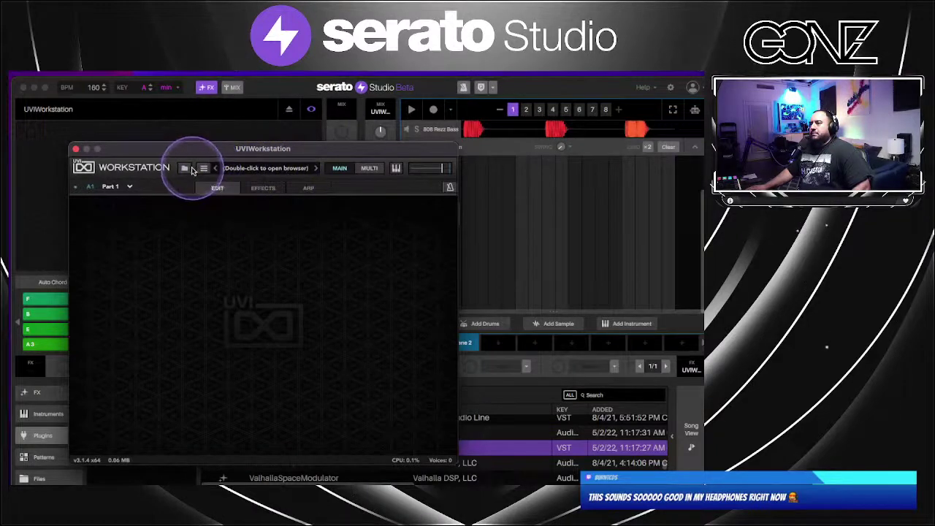
double_click(296, 174)
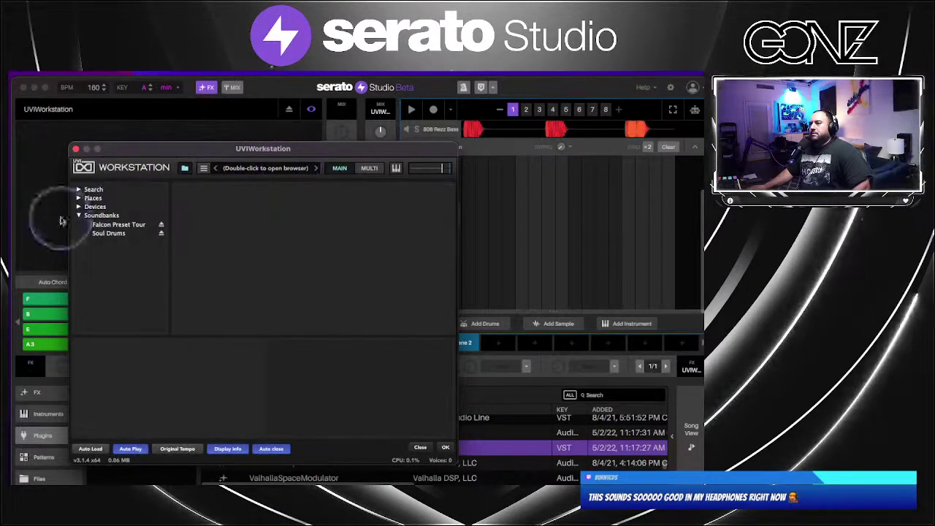
left_click(108, 234)
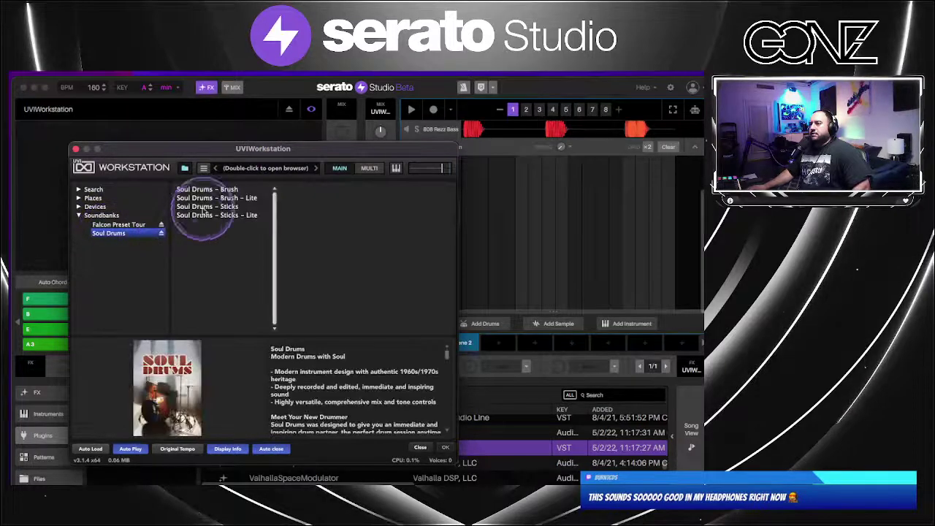
left_click(445, 448)
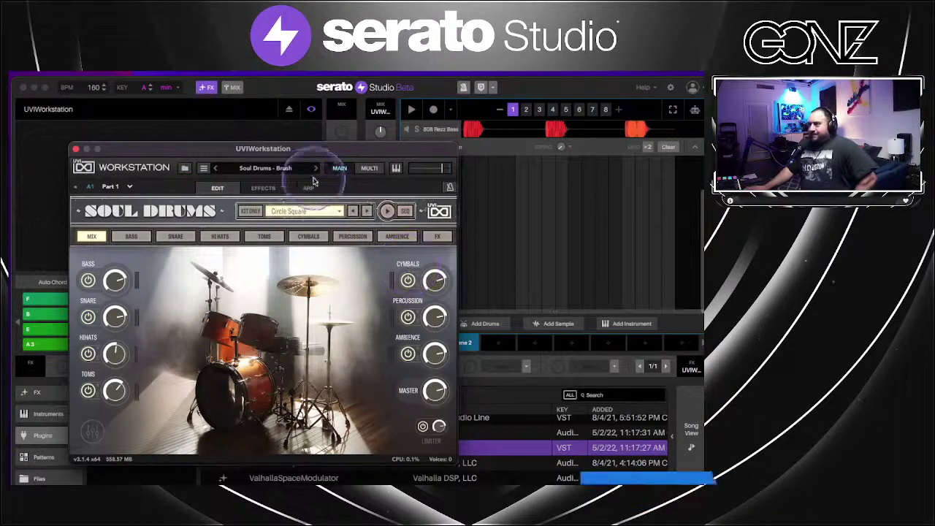
Move the UVIWorkstation window clear of the track view and try out the Soul Drums kit sounds
left_click_drag(325, 149, 312, 132)
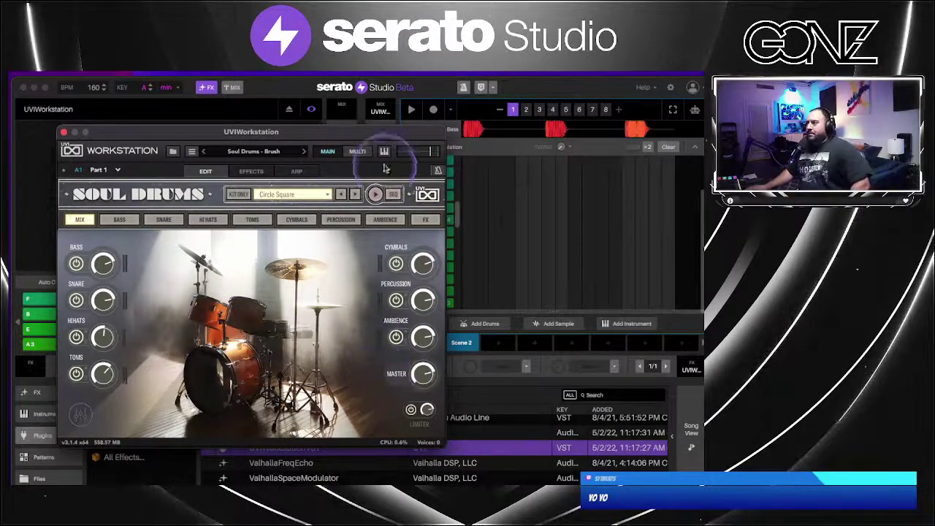
left_click_drag(386, 134, 341, 117)
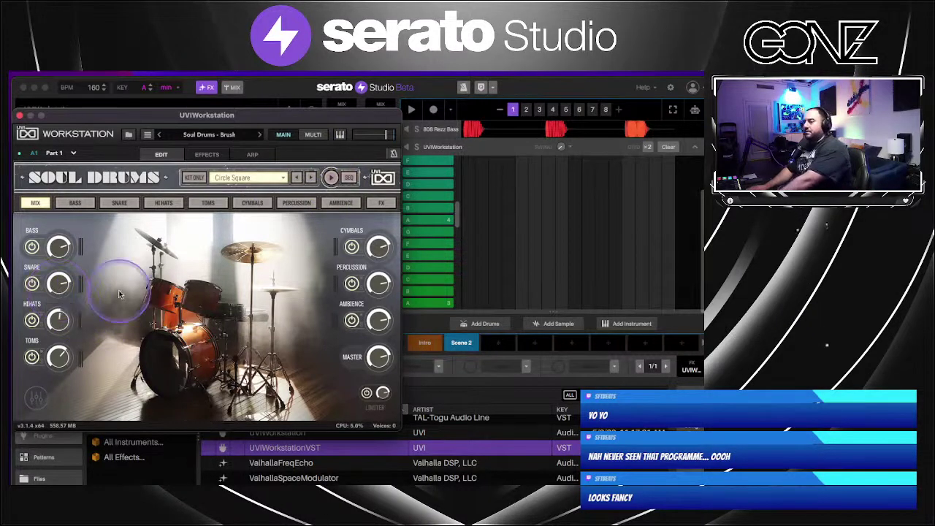
left_click(211, 312)
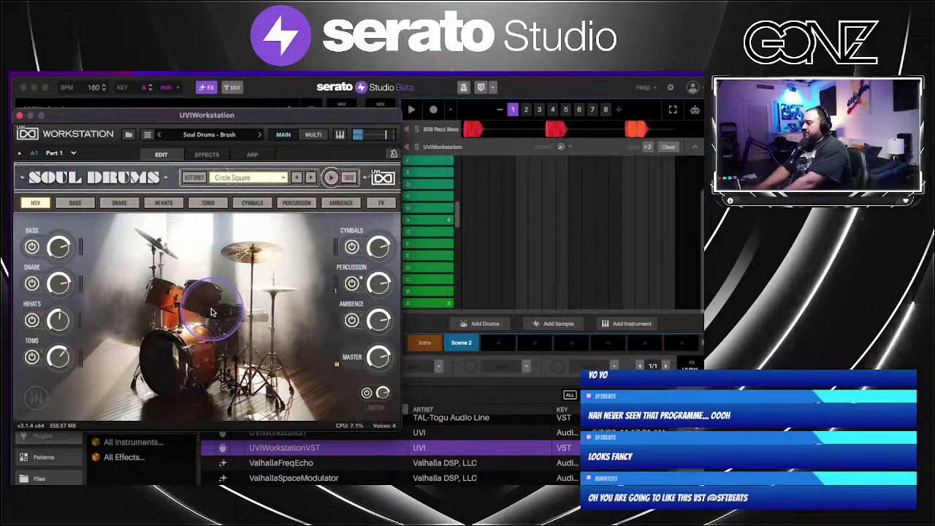
left_click(212, 313)
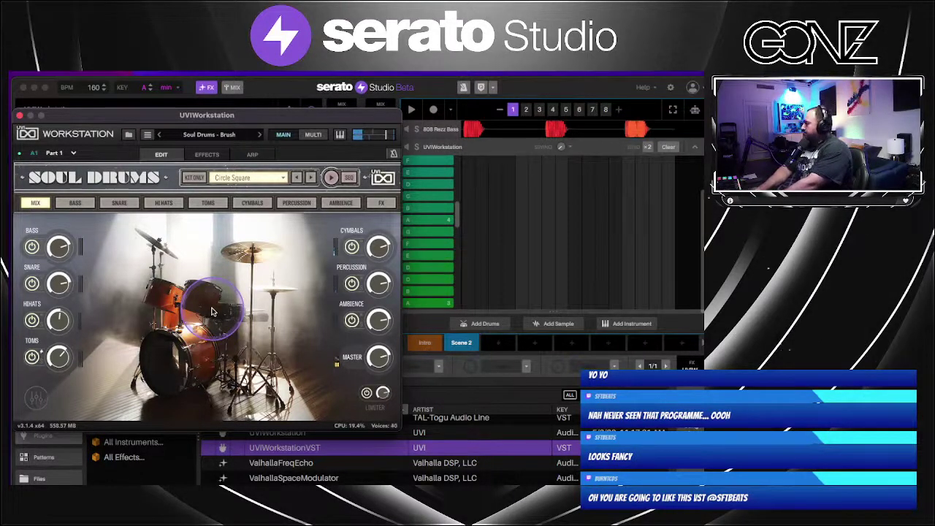
left_click(450, 342)
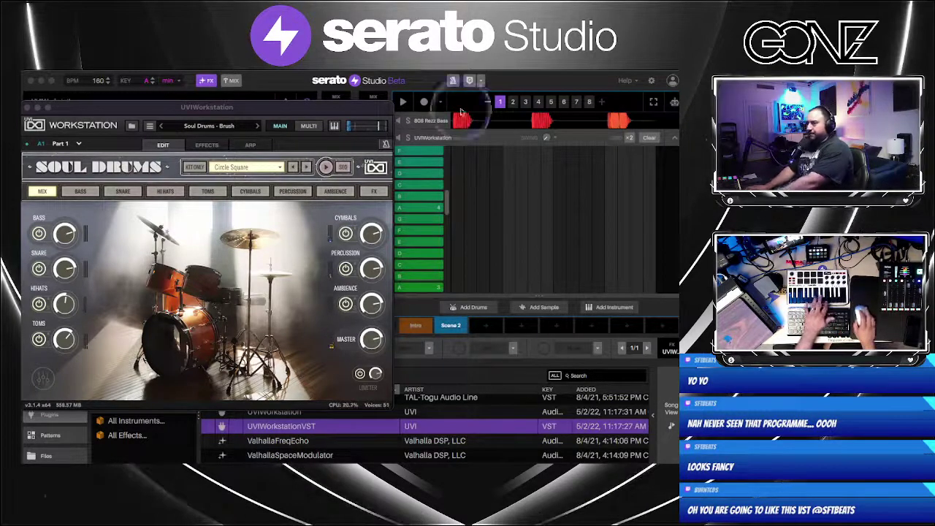
Check the Soul Drums kit preset categories, open the sequence page and play Shuffling Fast Groove C
left_click(265, 161)
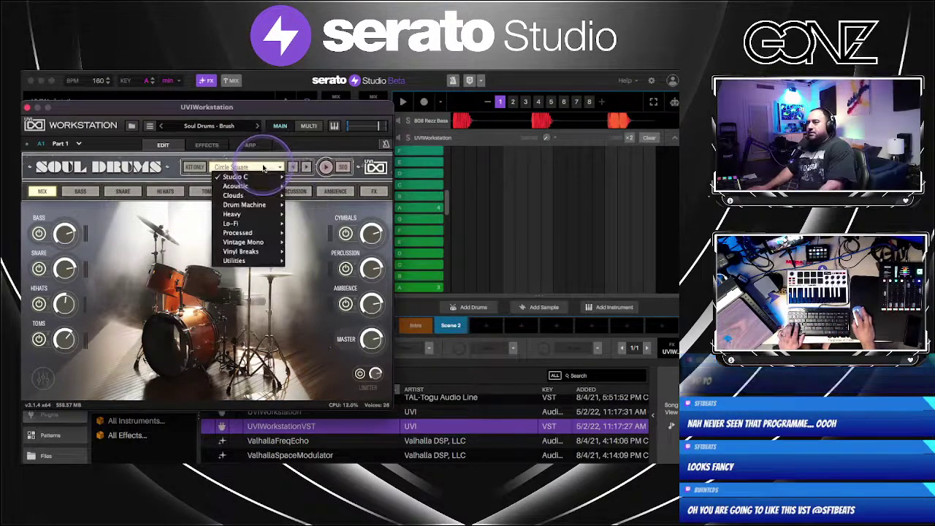
left_click(264, 168)
left_click(356, 167)
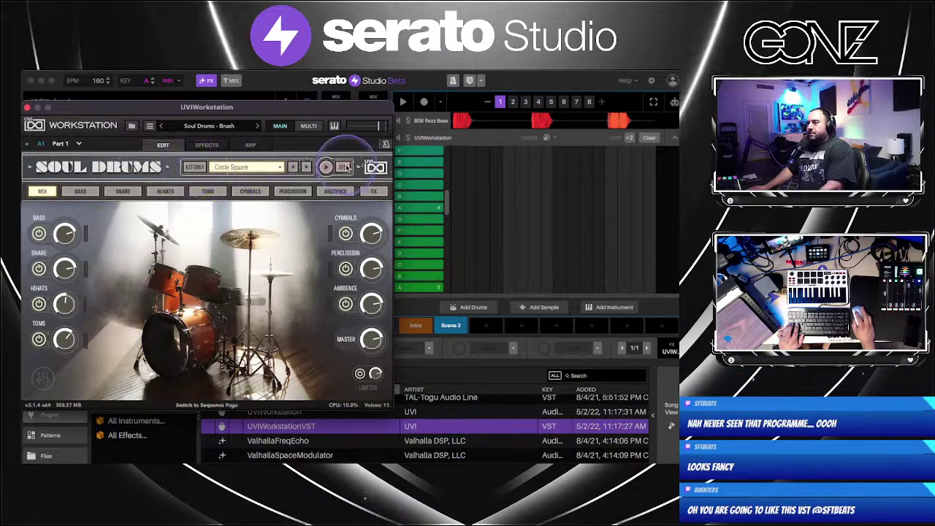
left_click(310, 247)
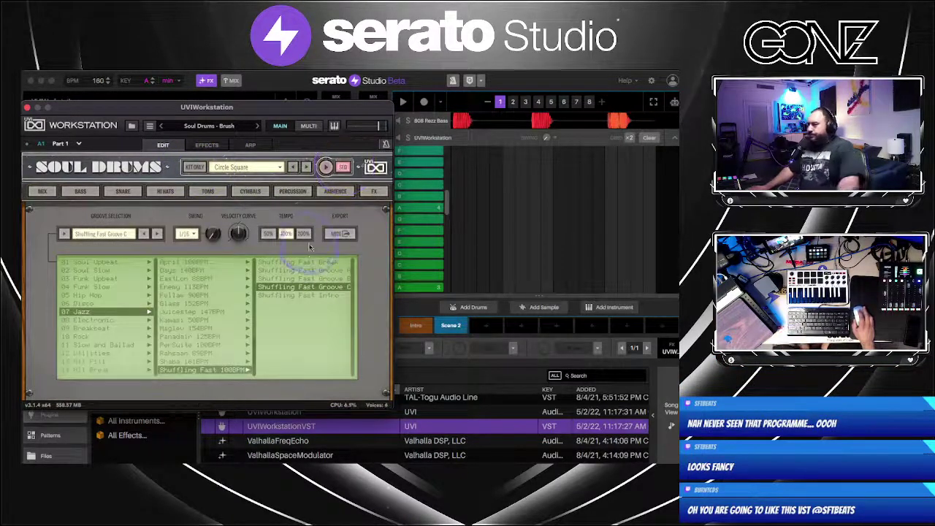
left_click(109, 327)
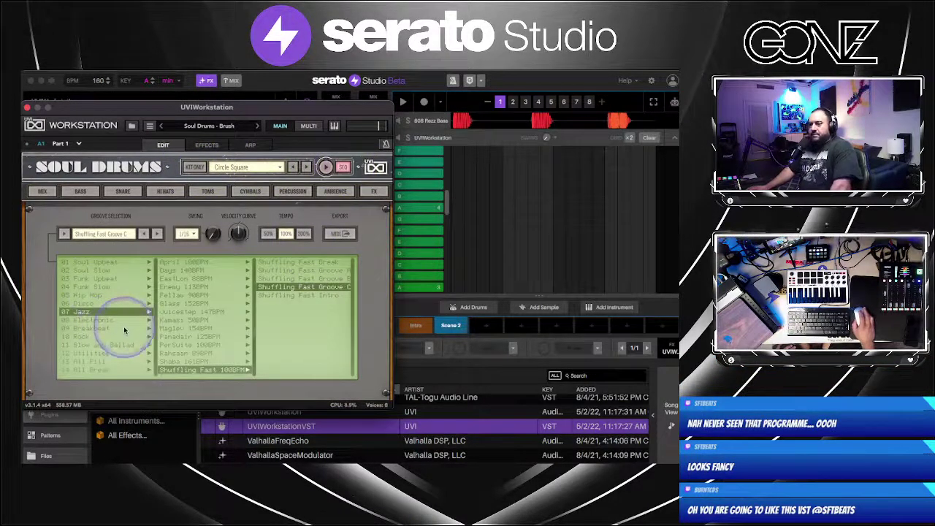
left_click(163, 339)
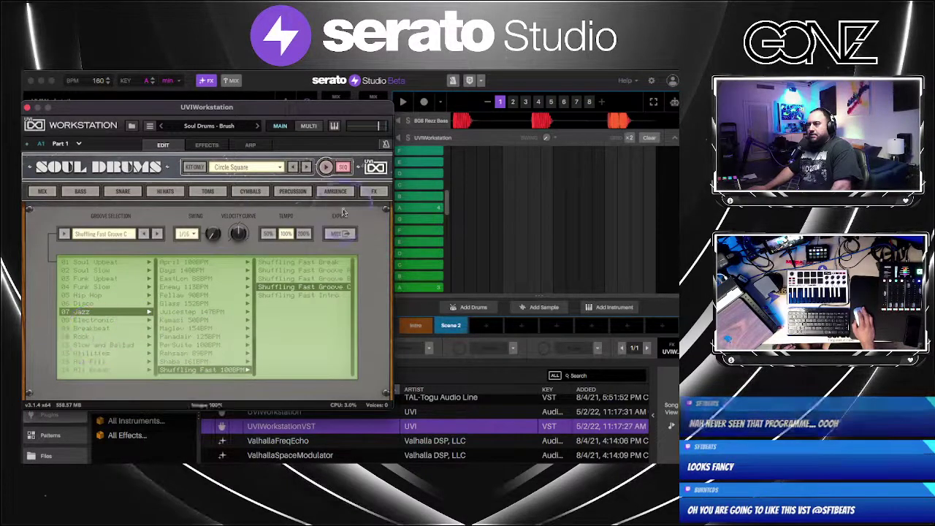
left_click(325, 167)
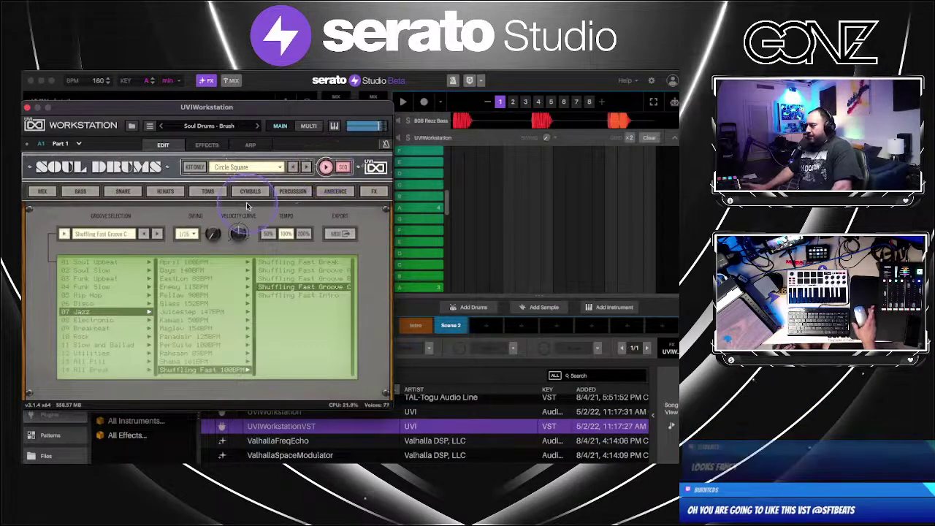
Audition Juicestep Groove A and Groove B from the Jazz grooves and DnBee A 172BPM from the Breakbeat grooves
left_click(195, 312)
left_click(319, 275)
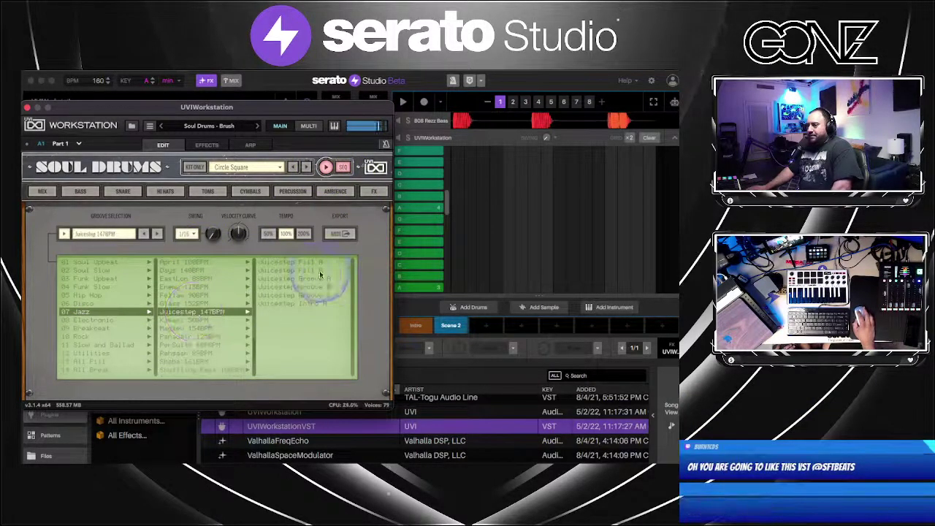
left_click(305, 278)
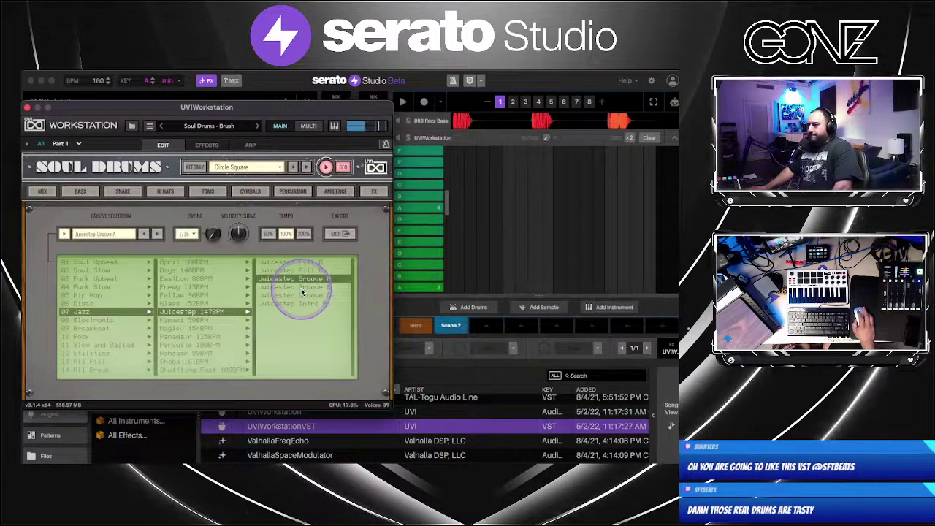
left_click(302, 289)
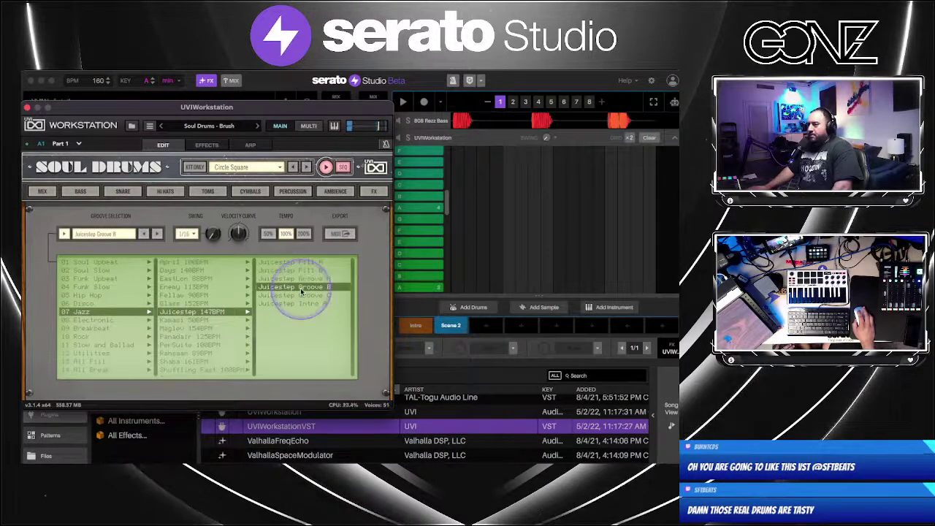
left_click(106, 331)
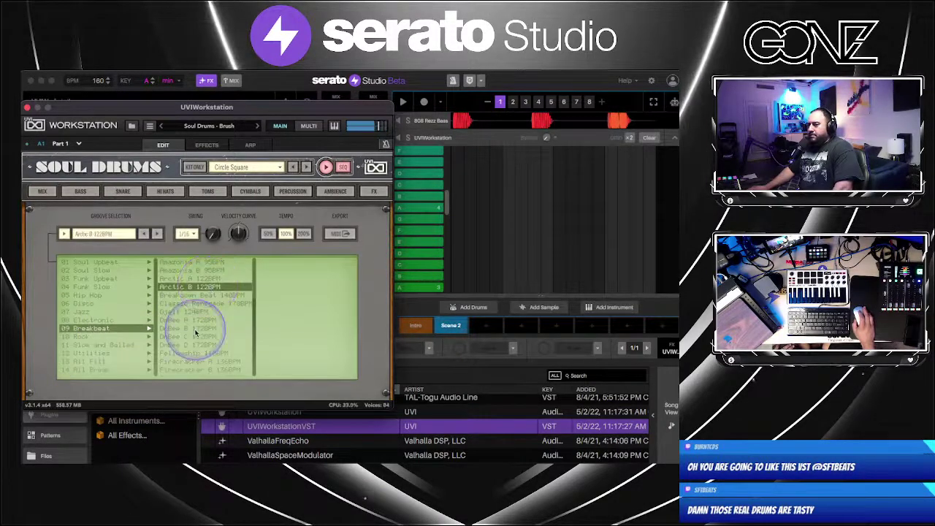
left_click(196, 332)
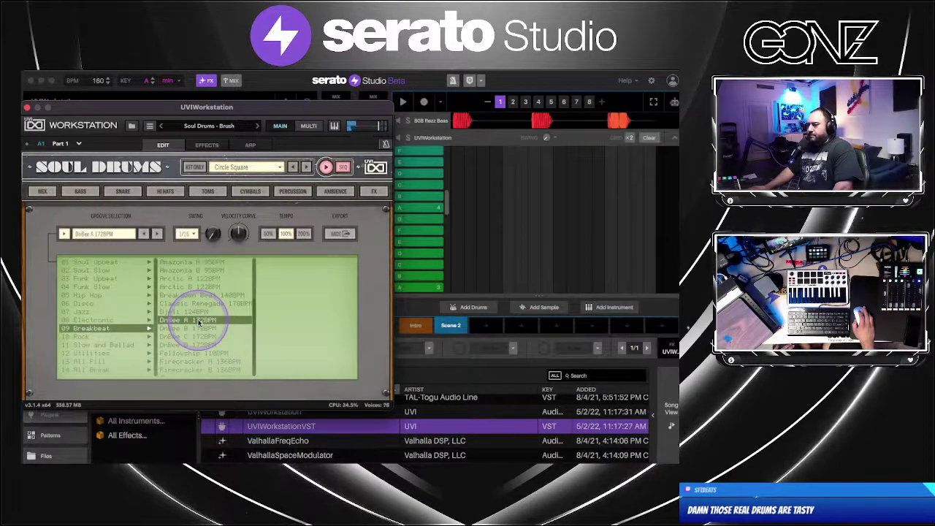
Select the DnBee C 172BPM breakbeat groove and stop its preview playback
left_click(209, 345)
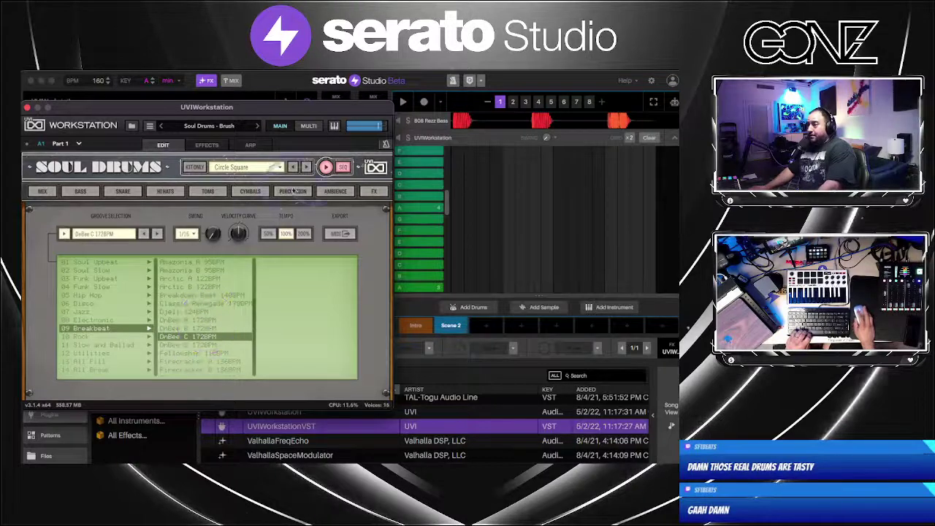
left_click(325, 168)
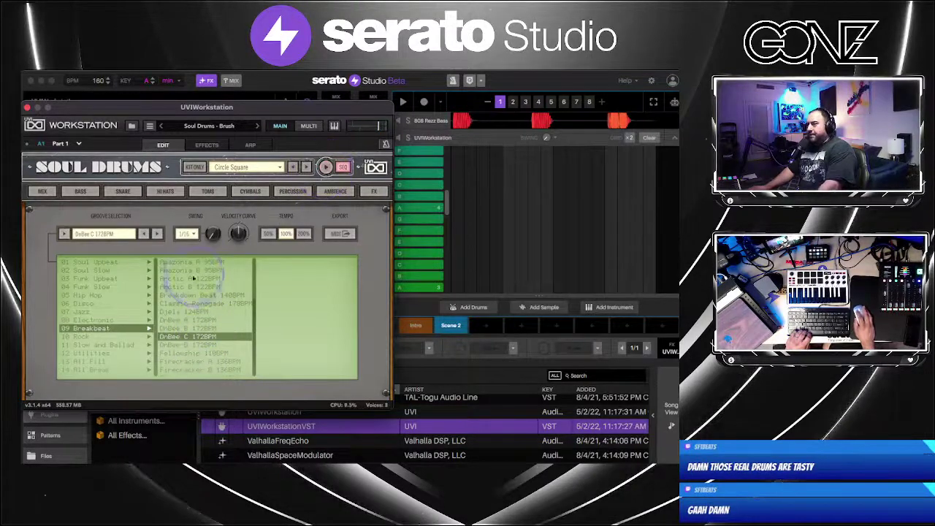
Look through the Hi Hats, Toms, Cymbals, Percussion and Ambience pages of the Soul Drums kit
left_click(165, 190)
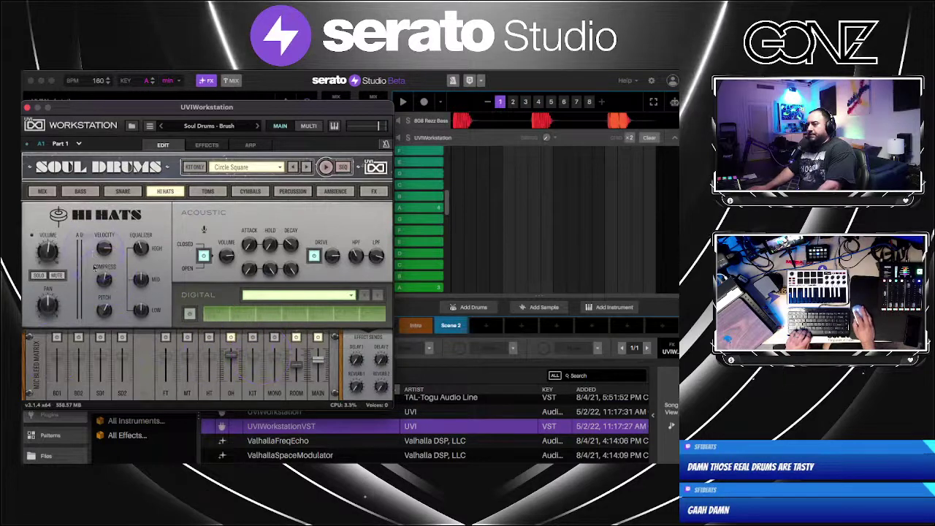
left_click(207, 191)
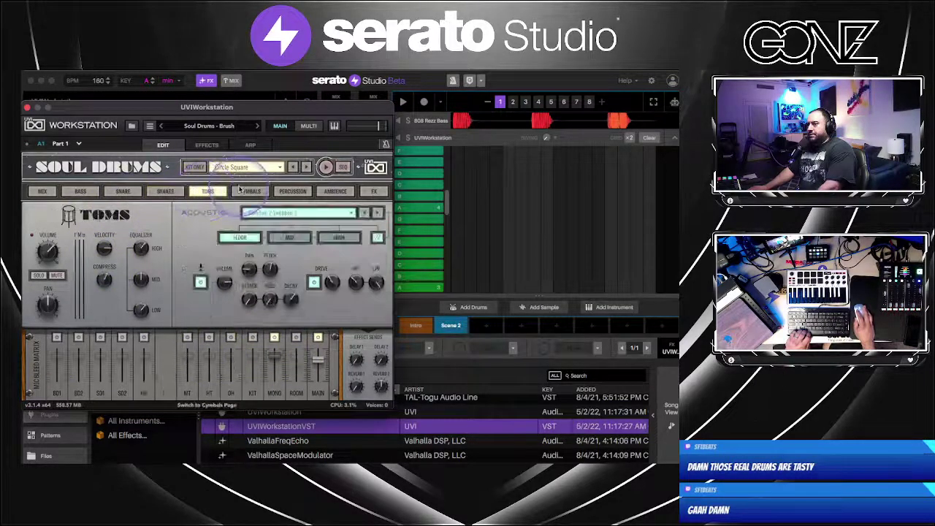
left_click(250, 190)
left_click(291, 191)
left_click(335, 191)
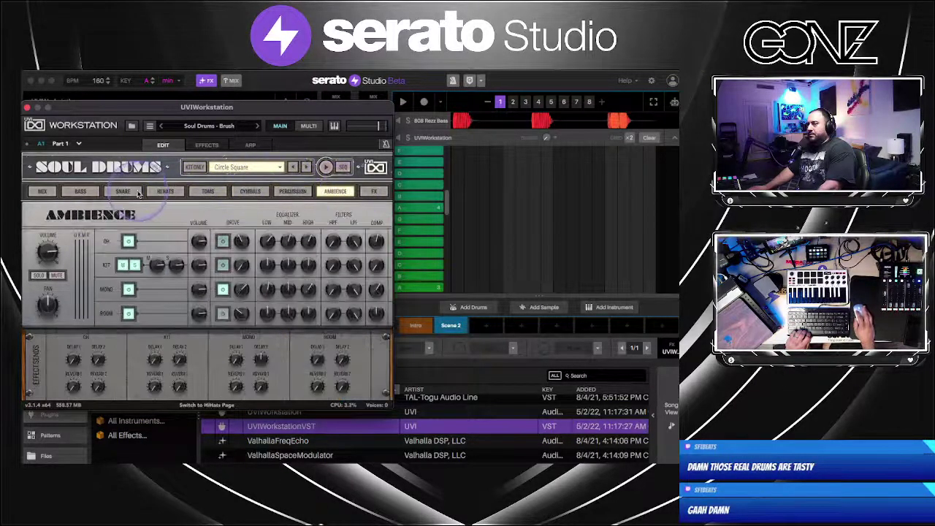
Audition the kit's individual sounds on the UVIWorkstation track's note rows, working down through the lower octaves
left_click(439, 194)
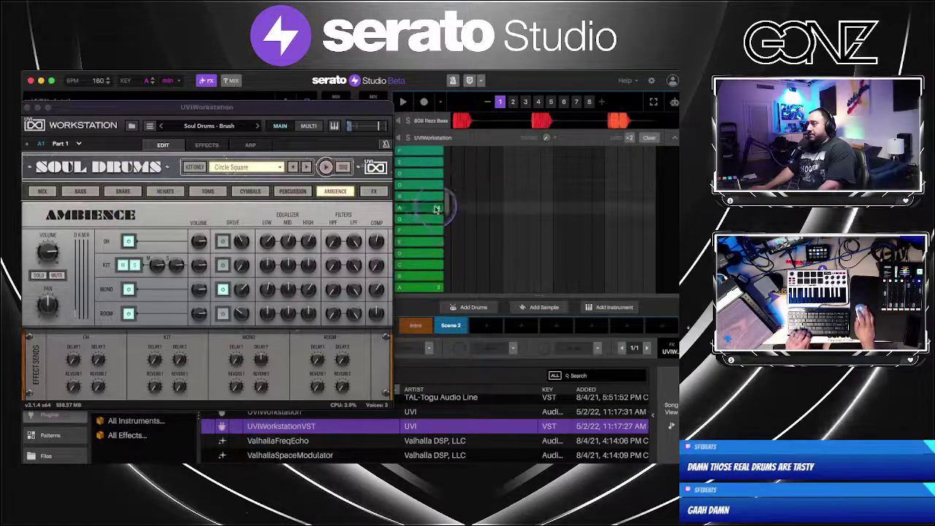
scroll(430, 257, "down", 5)
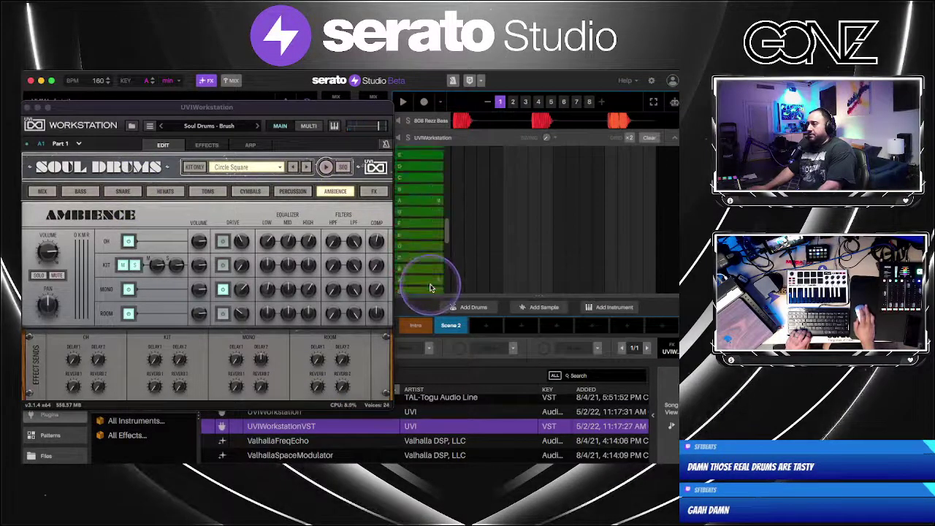
scroll(428, 247, "down", 5)
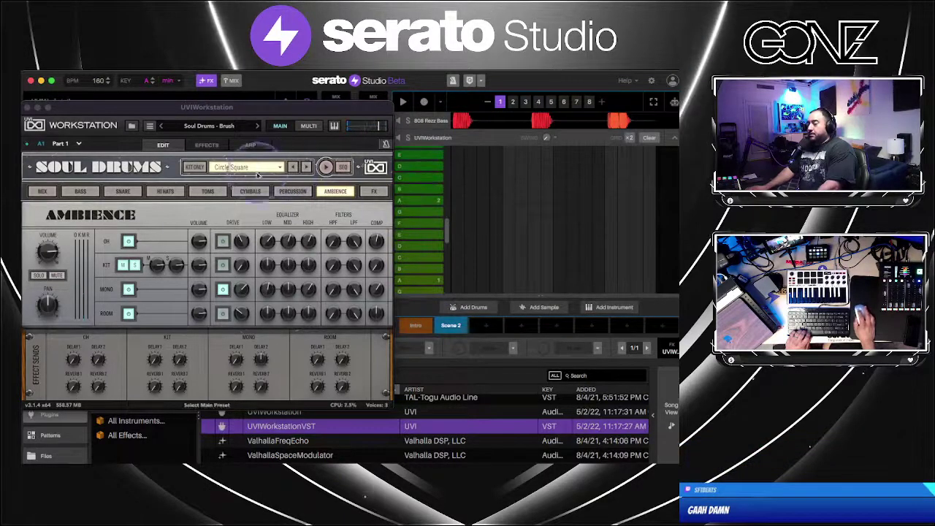
left_click(150, 210)
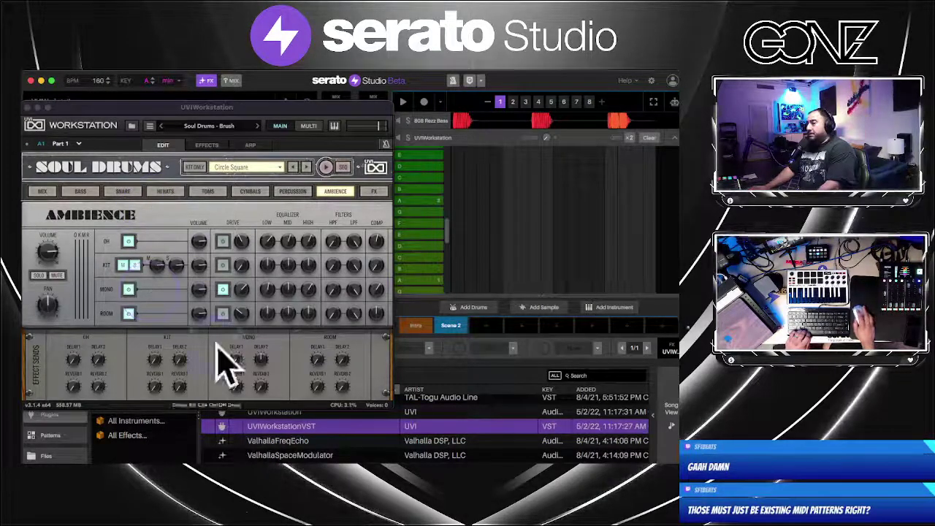
left_click(244, 231)
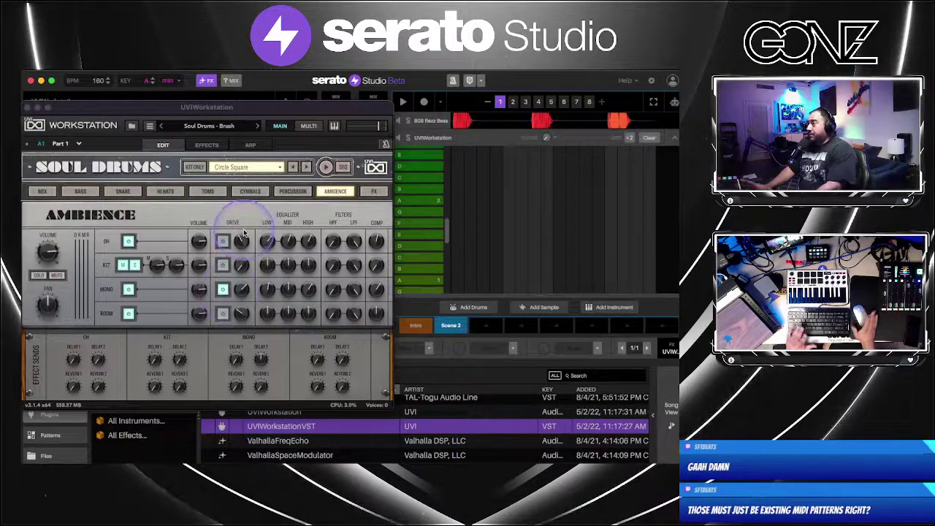
Preview the DnBee C 172BPM groove briefly and export its MIDI sequence into the UVIWorkstation track's piano roll
left_click(329, 167)
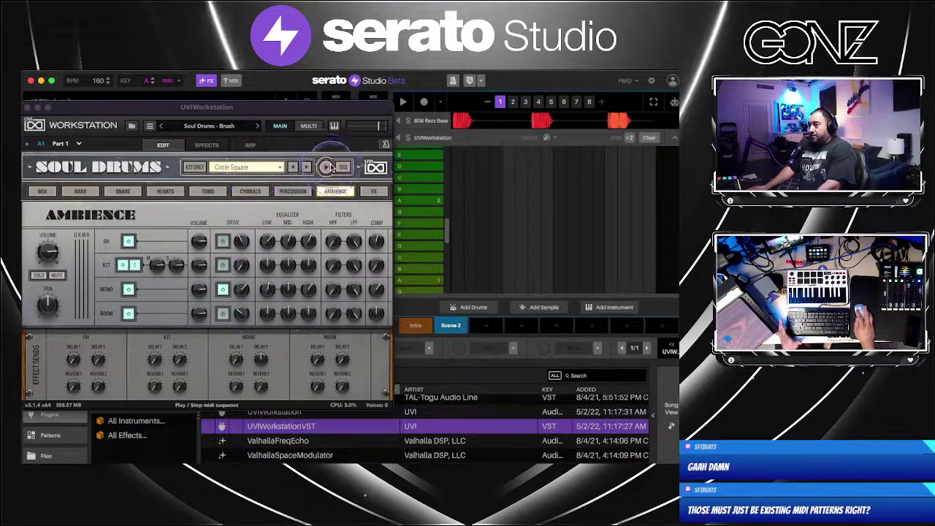
left_click(330, 167)
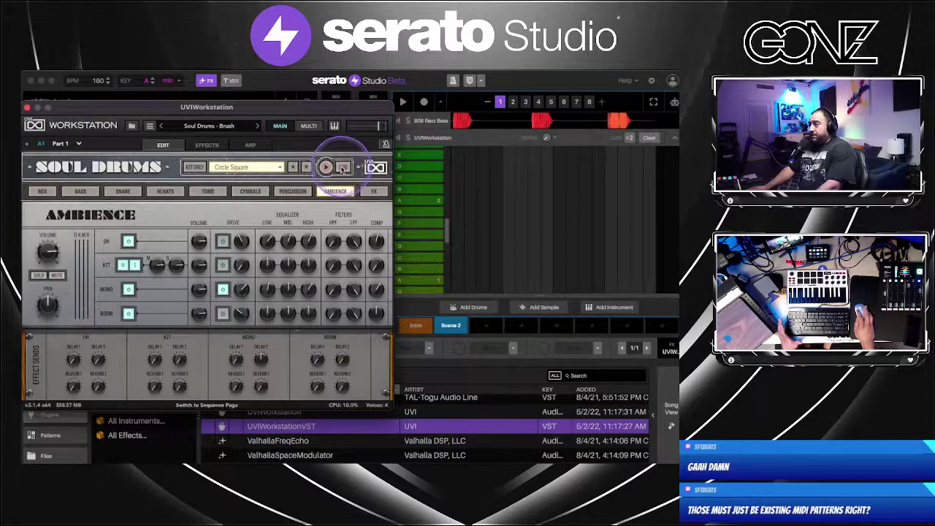
left_click(342, 167)
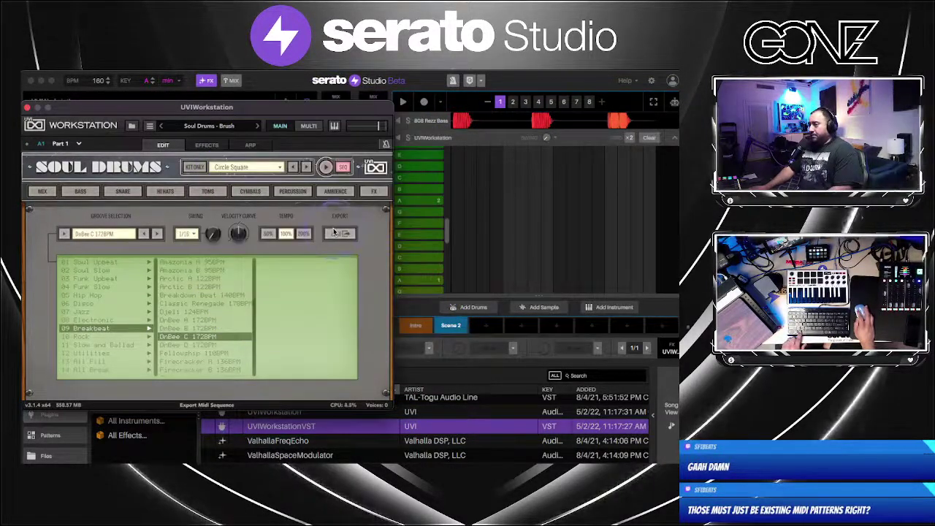
left_click(334, 232)
left_click_drag(334, 232, 539, 228)
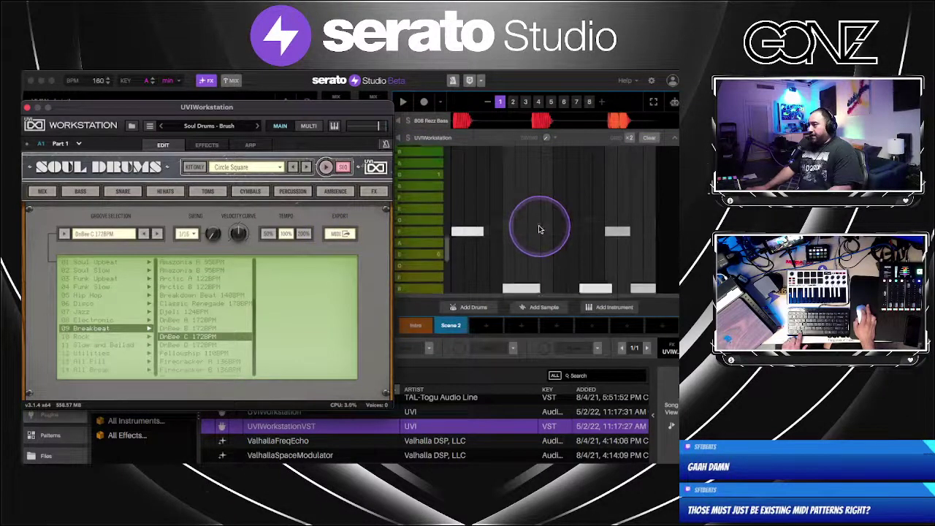
Close the instrument's plugin window and play back the imported groove, checking its notes through the bars
key("space")
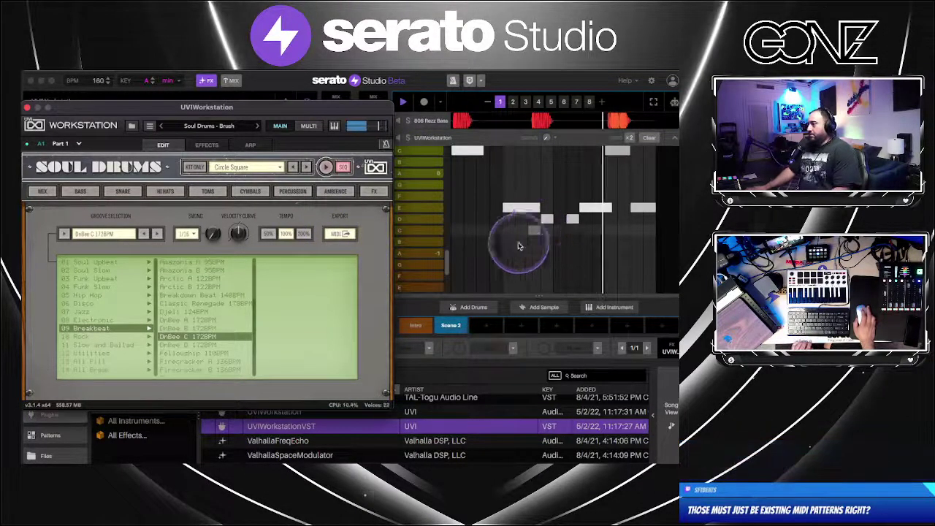
left_click(27, 108)
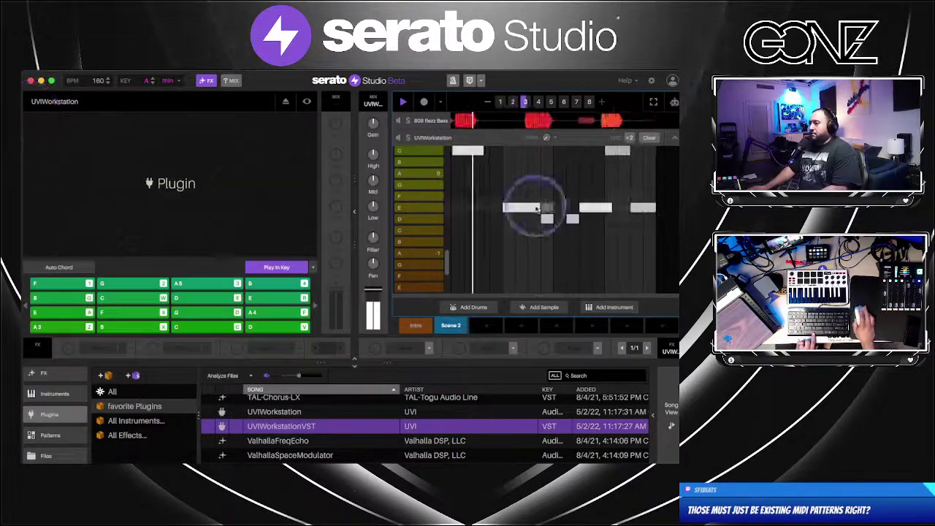
left_click(534, 274)
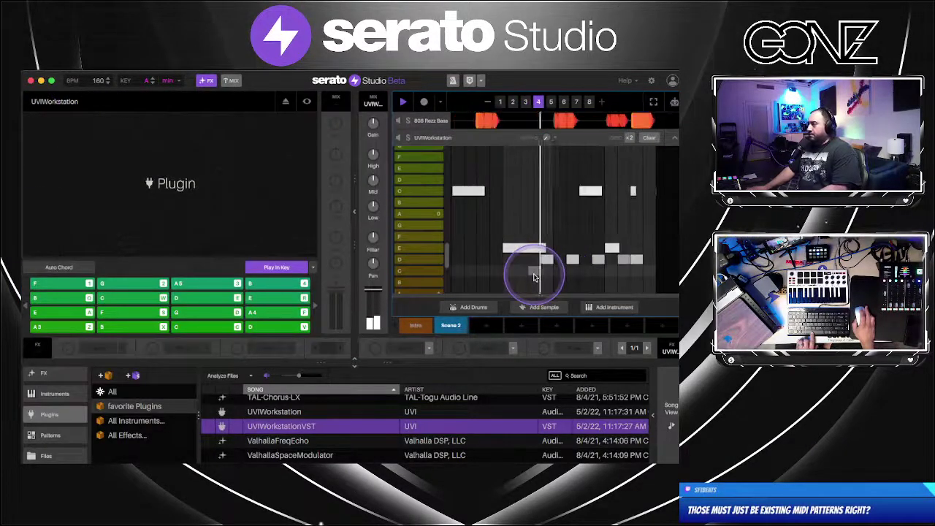
left_click(535, 271)
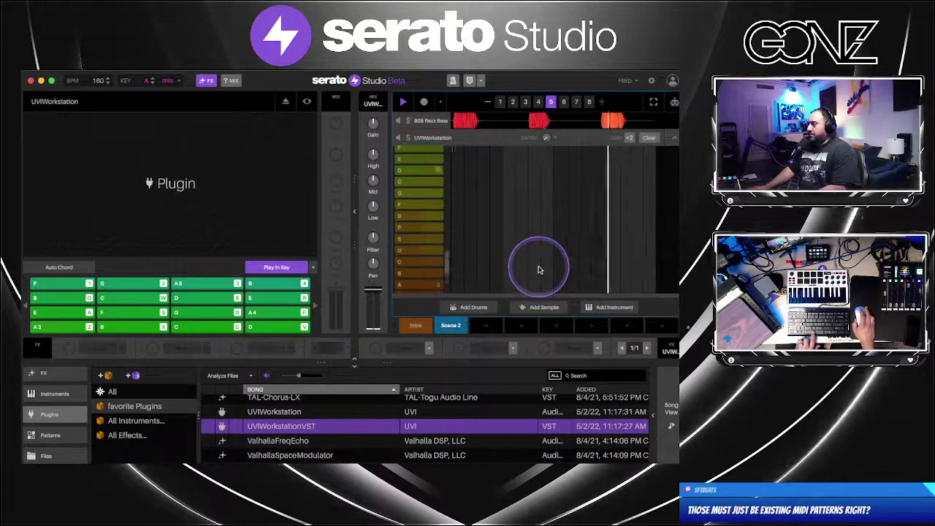
scroll(539, 270, "down", 3)
key("space")
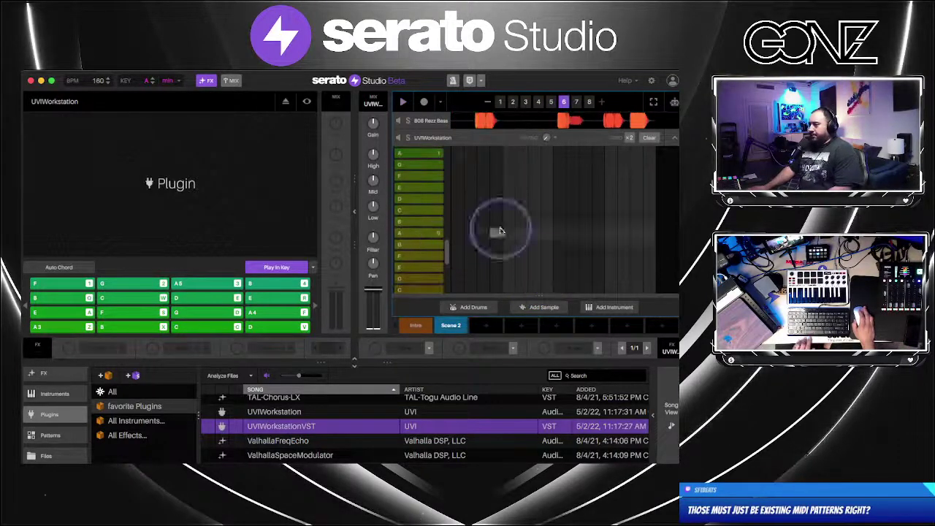
Try to copy all the imported drum notes from bar 1 into bar 5
left_click(500, 102)
left_click(532, 153)
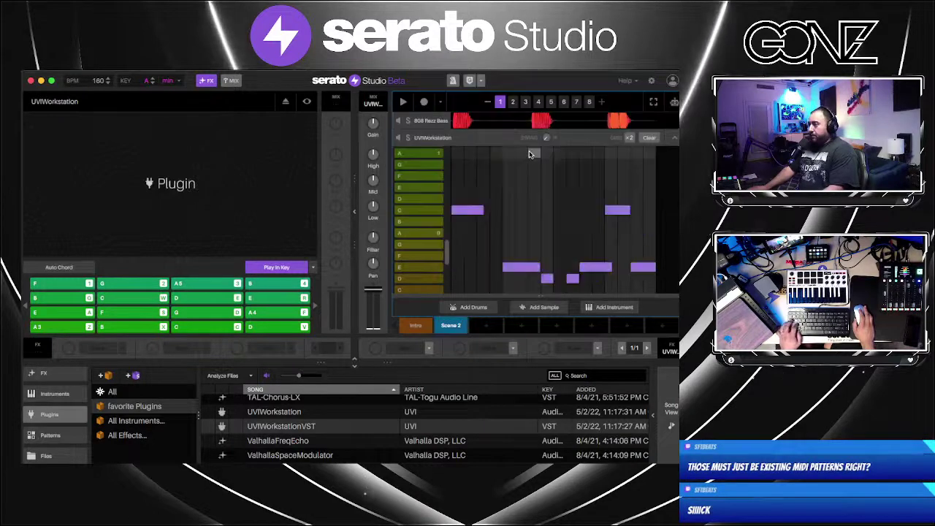
left_click(551, 102)
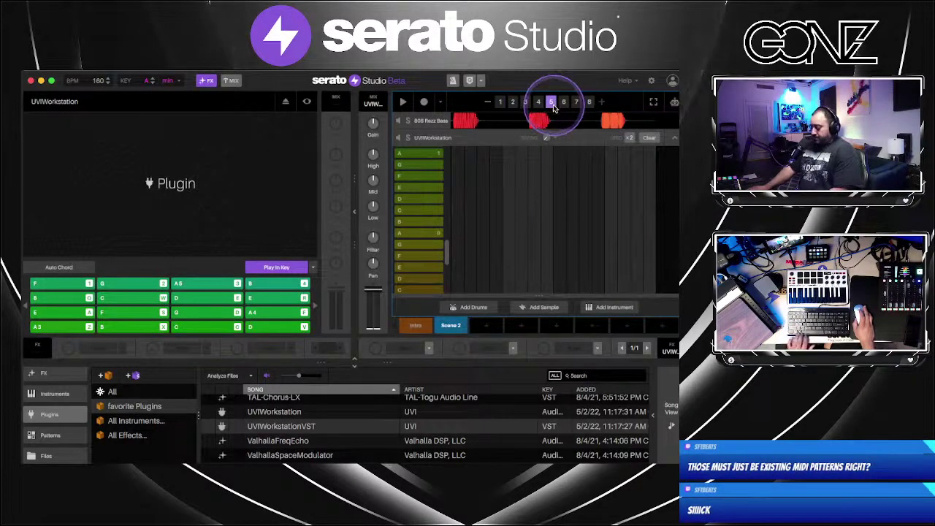
scroll(601, 219, "down", 5)
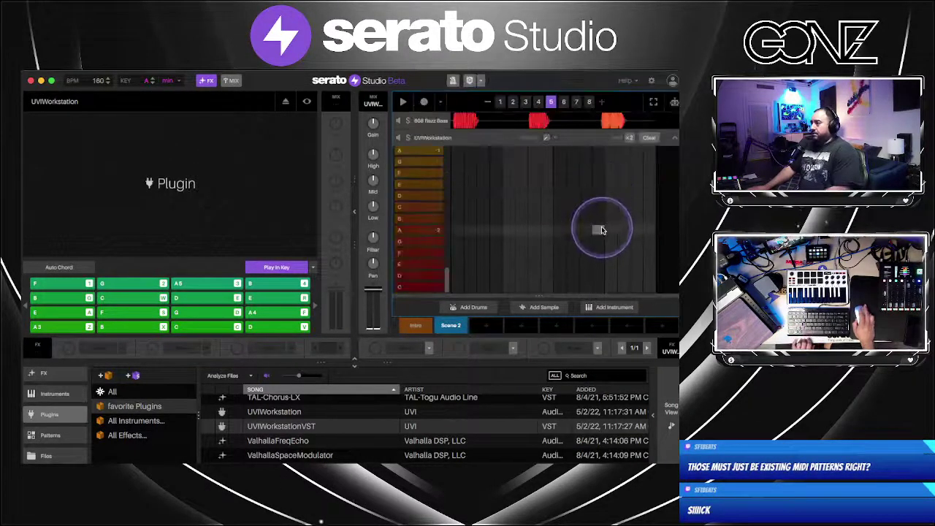
scroll(602, 230, "up", 15)
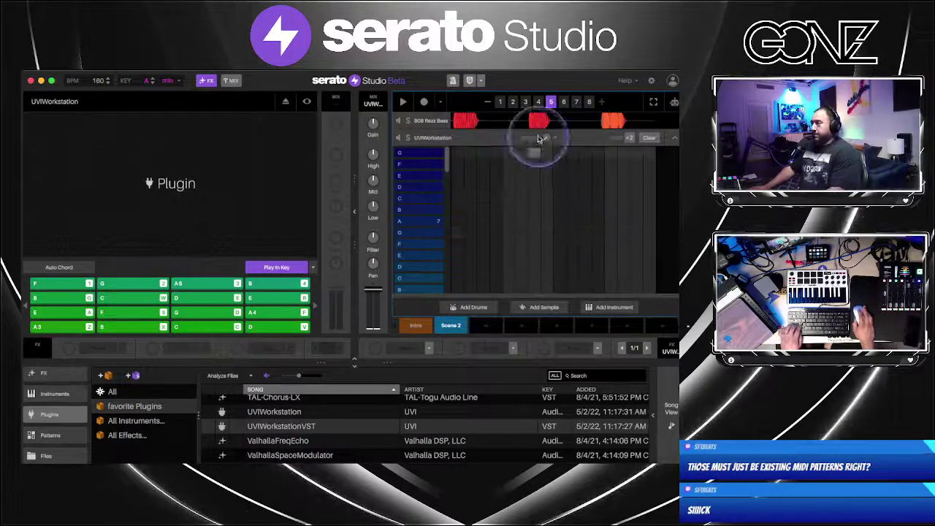
With the note grid set to ×2, copy all the imported drum notes from bar 1 and paste them starting at bar 5
left_click(502, 103)
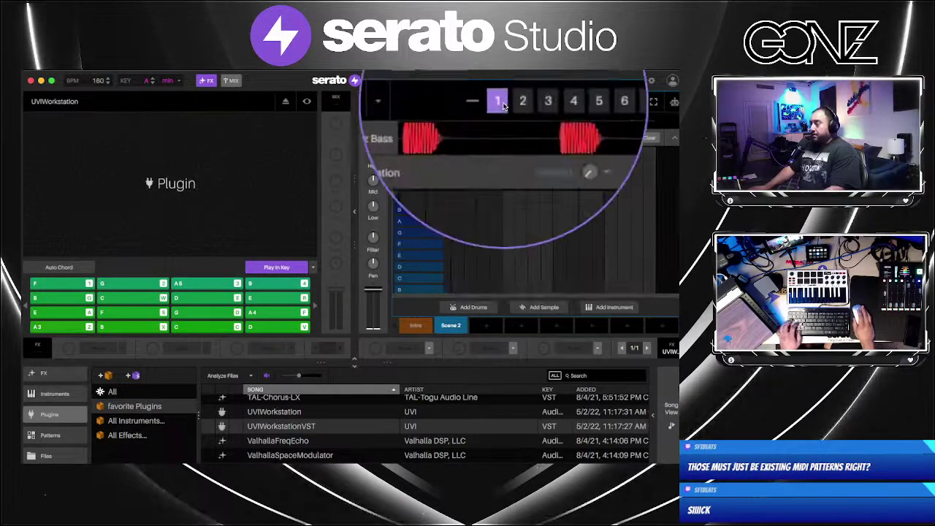
left_click(552, 103)
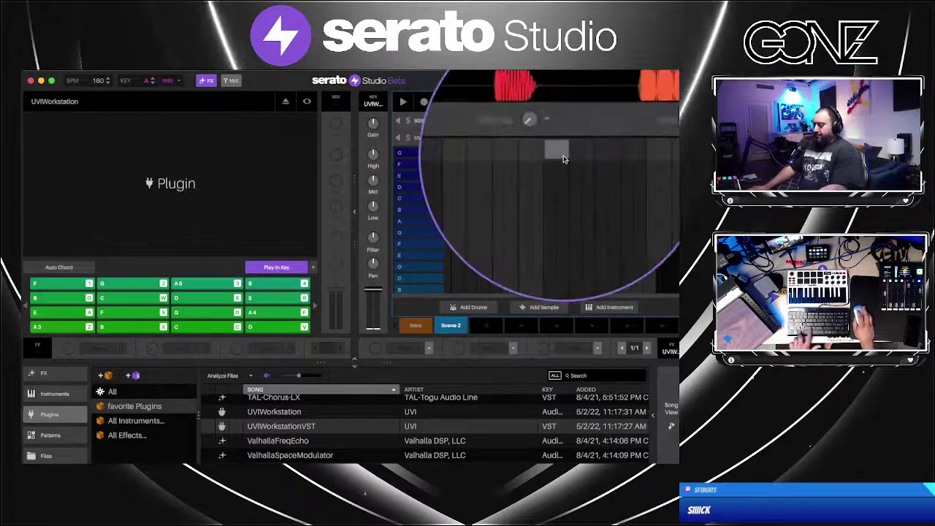
scroll(578, 200, "down", 4)
scroll(578, 200, "up", 4)
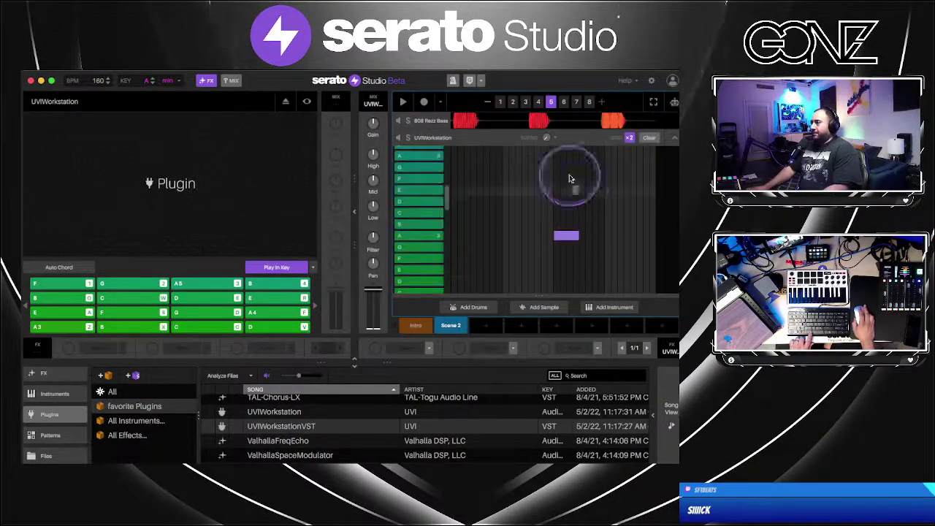
left_click(563, 103)
scroll(577, 280, "up", 5)
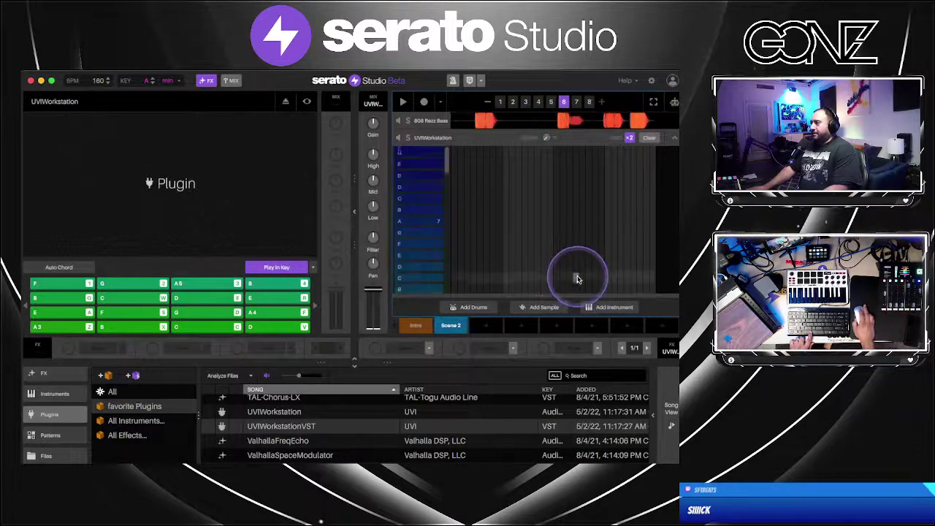
scroll(578, 278, "down", 10)
Play the scene with the UVIWorkstation track soloed and collapse the library to enlarge the piano roll
key("space")
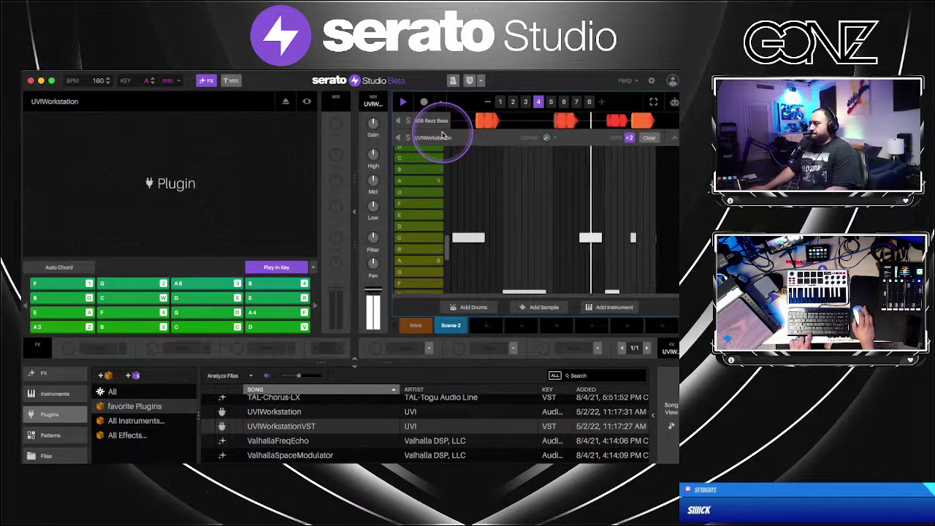
left_click(408, 137)
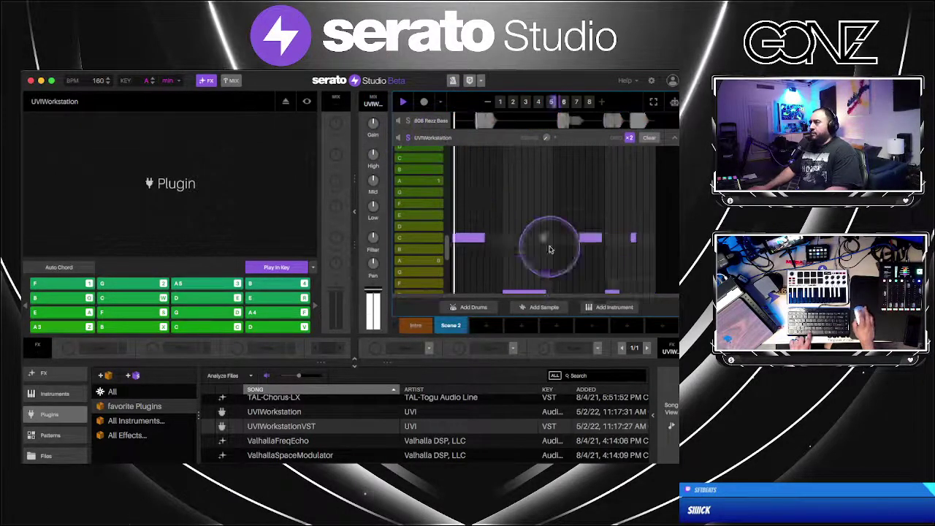
scroll(550, 249, "down", 5)
scroll(550, 250, "up", 2)
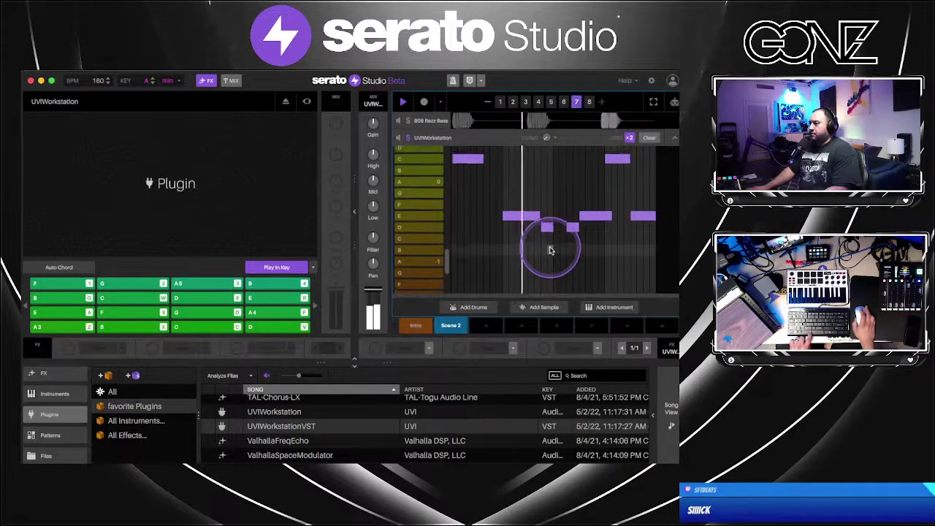
left_click(354, 358)
scroll(627, 256, "up", 2)
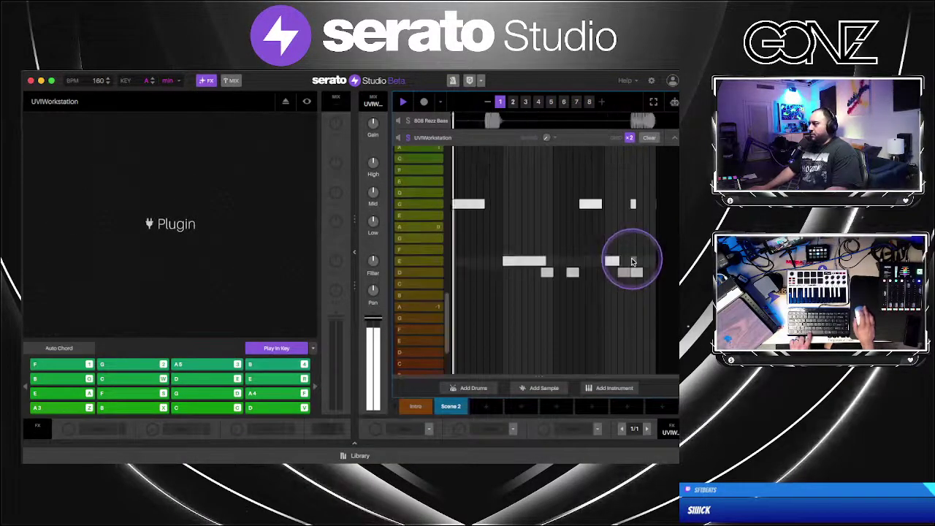
With bar 2 looping, add a short C note after the first hit and a softer D note just before the existing middle one
left_click(513, 101)
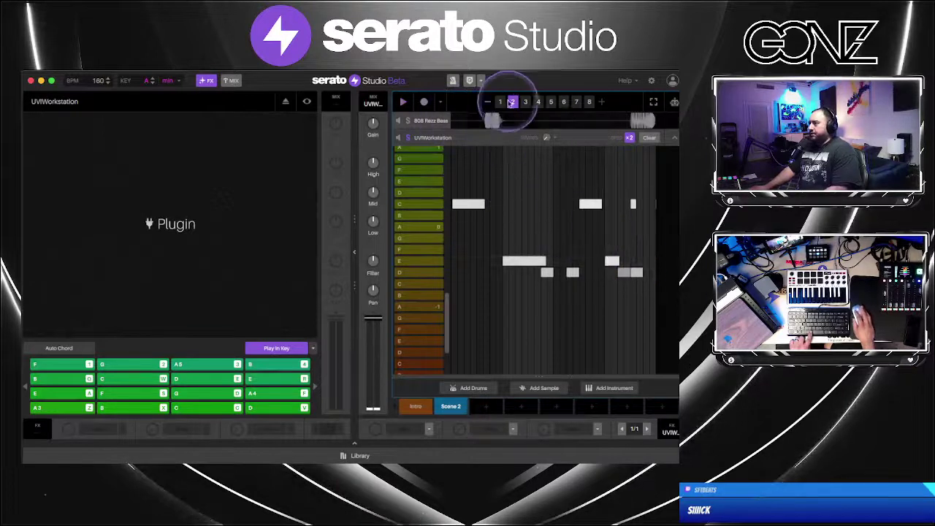
key("space")
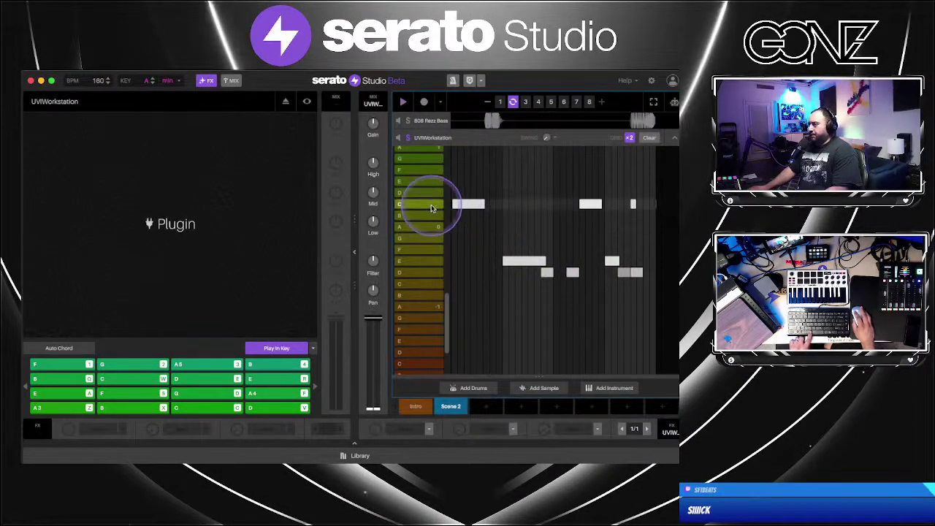
key("space")
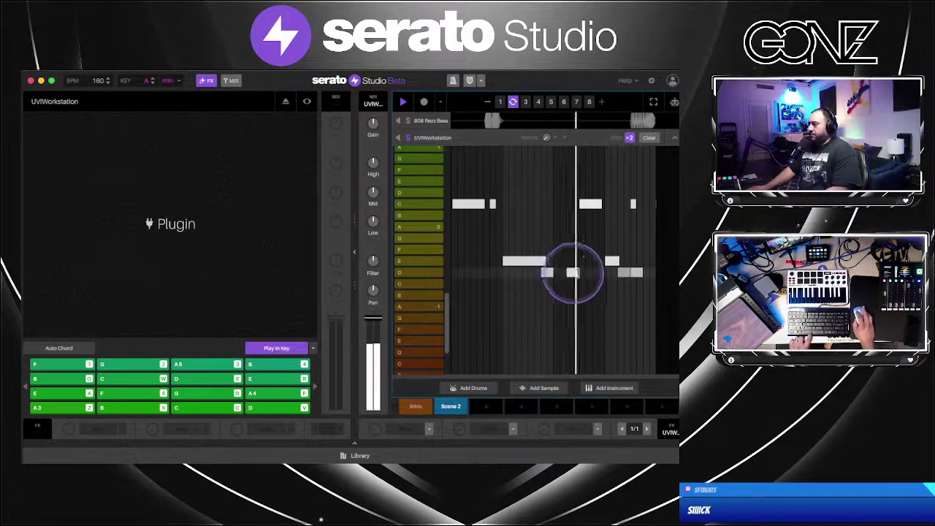
left_click(576, 273)
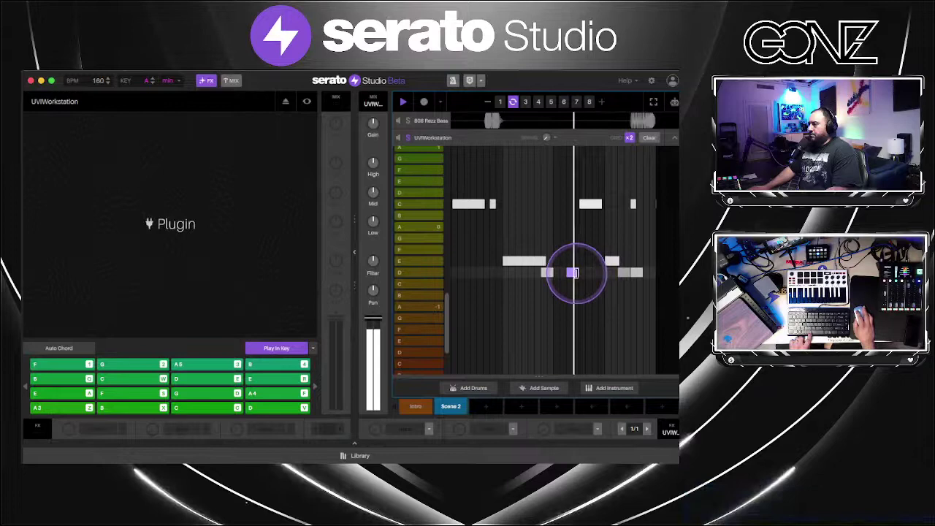
left_click(562, 276)
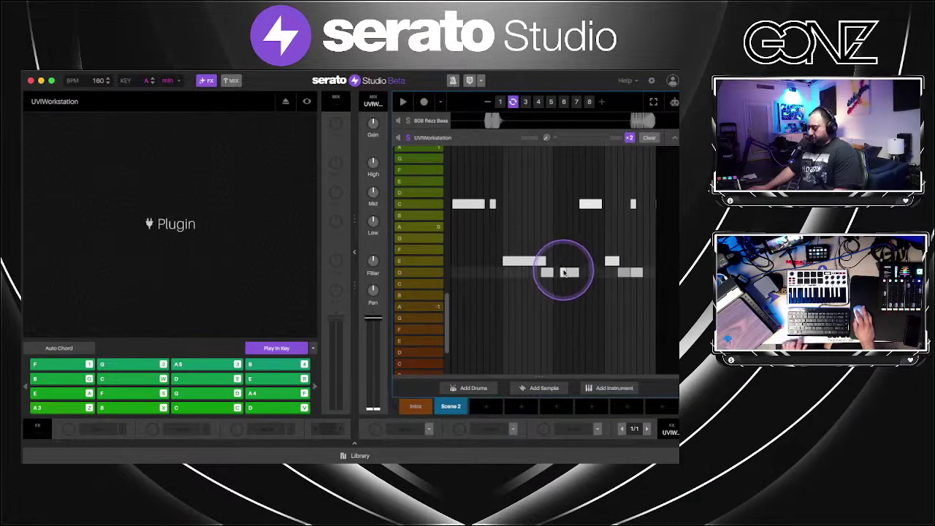
left_click_drag(563, 272, 563, 292)
key("space")
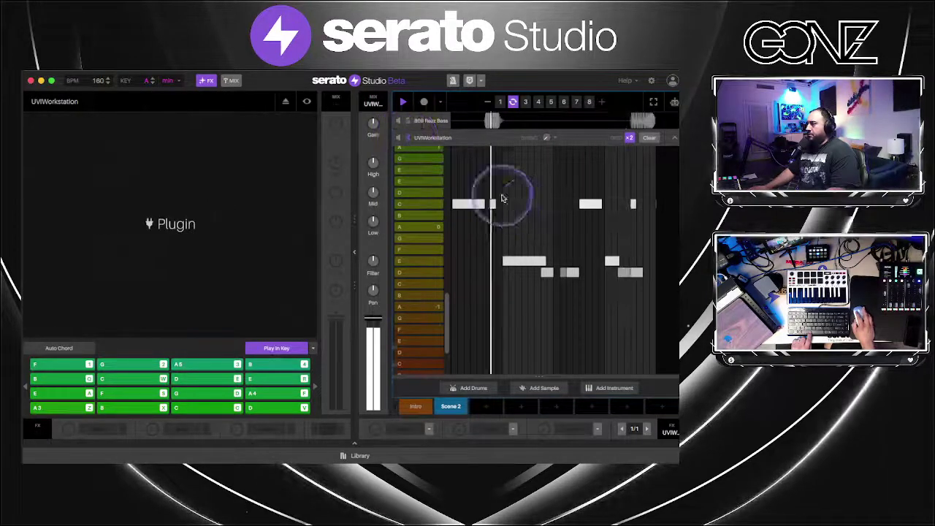
key("space")
Release the bar 2 loop, take the UVIWorkstation track out of solo and collapse its piano roll
left_click(513, 104)
left_click(502, 104)
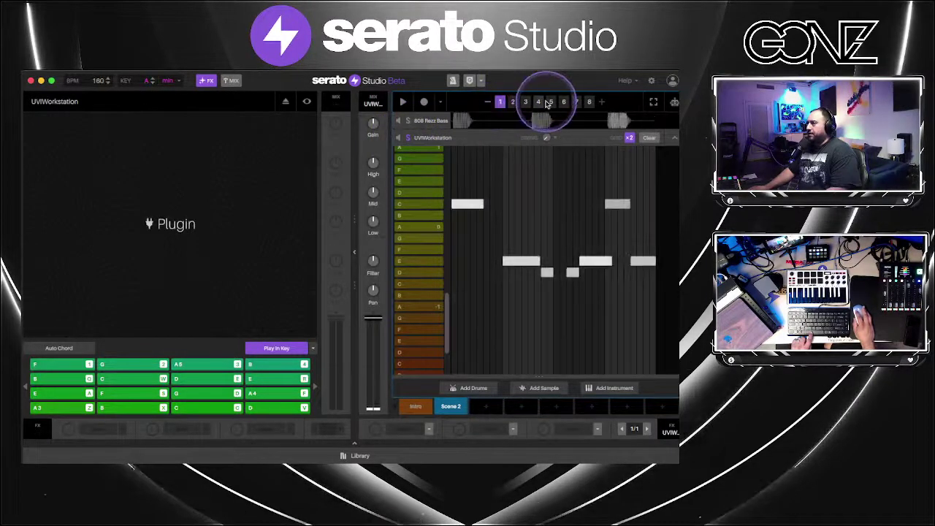
left_click(550, 104)
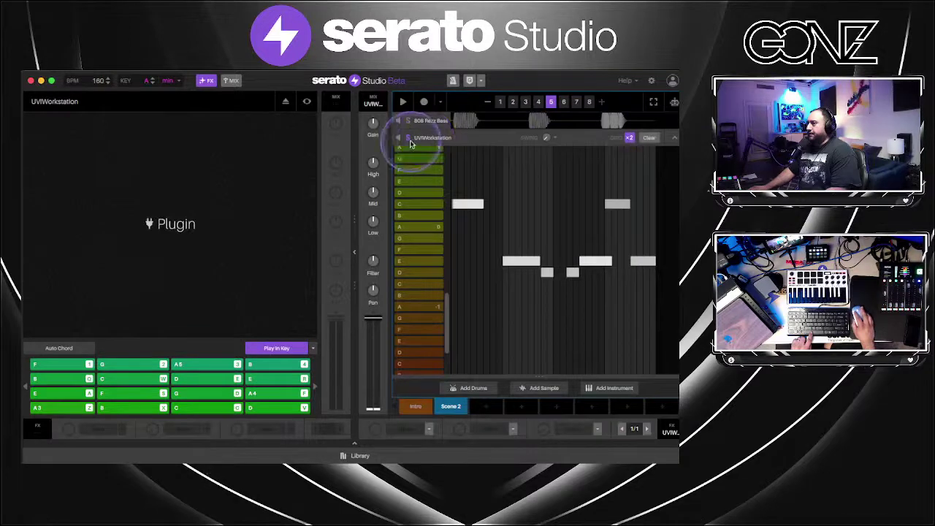
left_click(674, 138)
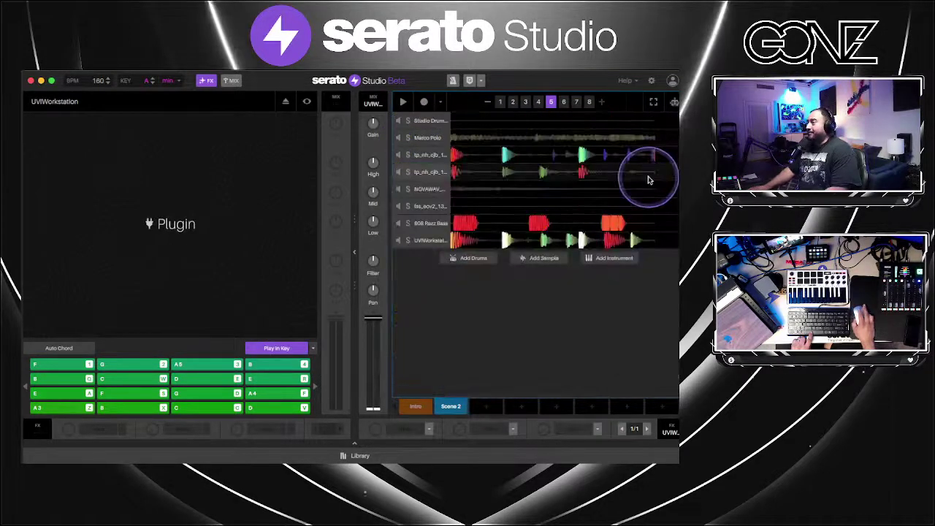
left_click(555, 122)
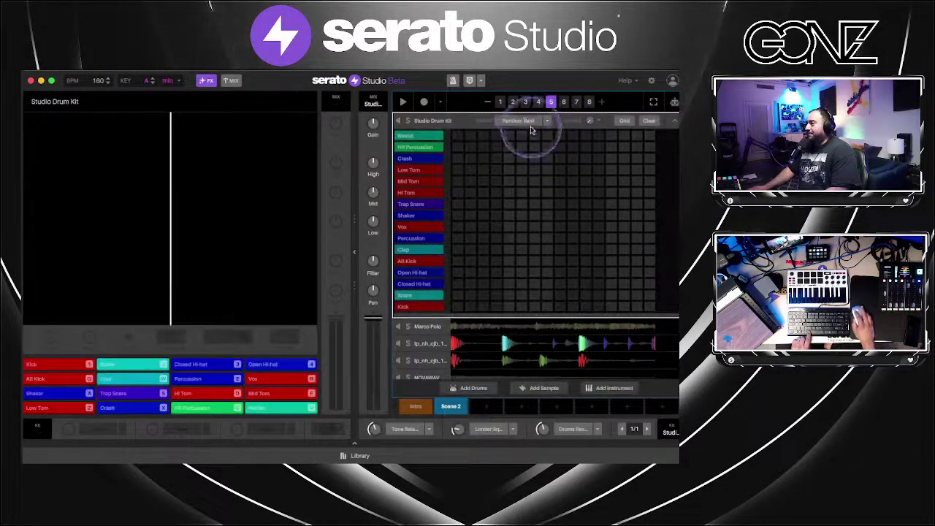
left_click(674, 121)
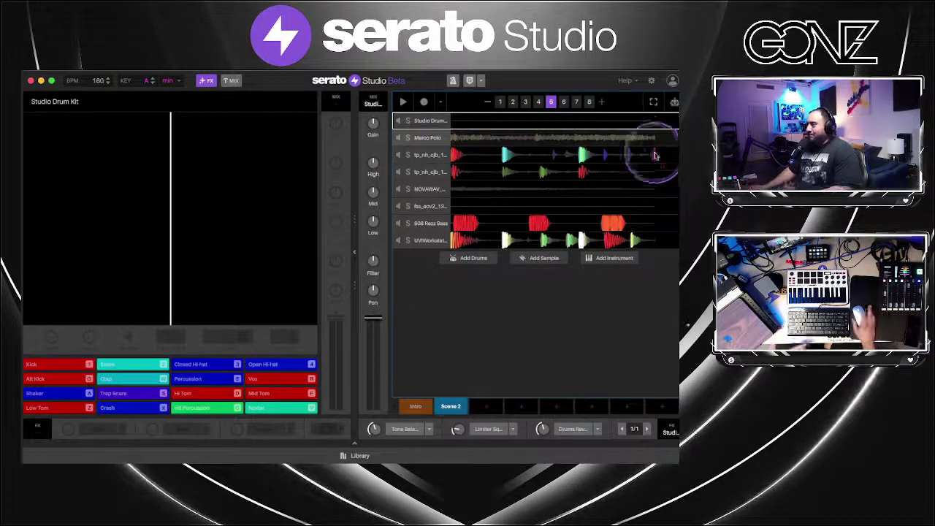
Play the full scene and lower the UVIWorkstation track's volume to about -3.54 dB
key("space")
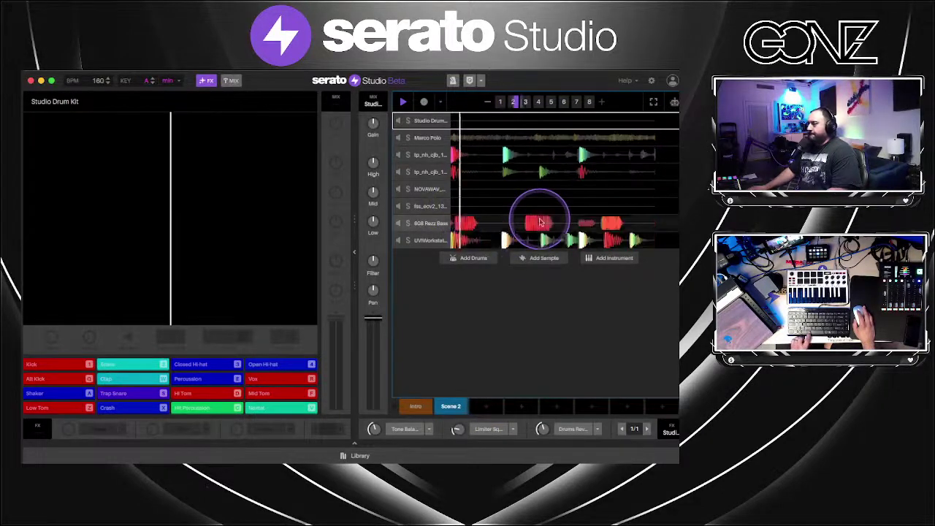
left_click(431, 240)
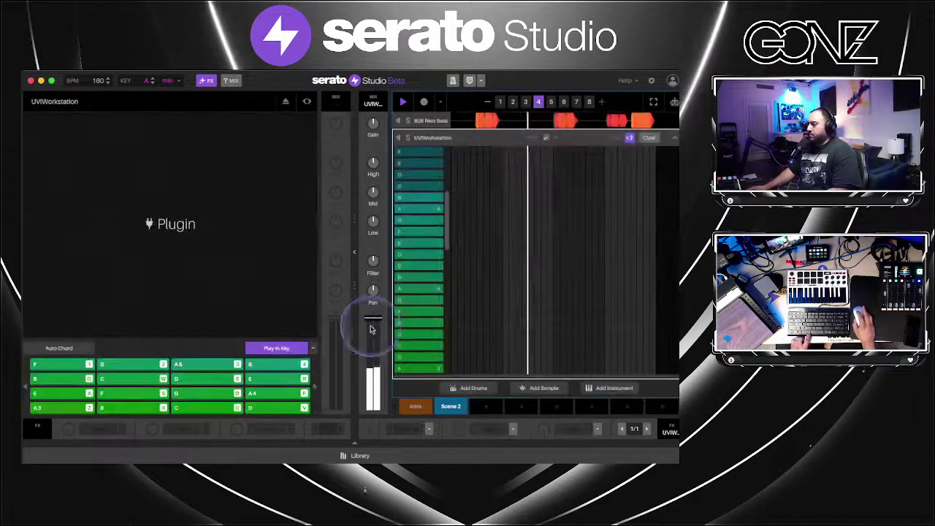
left_click_drag(373, 319, 372, 329)
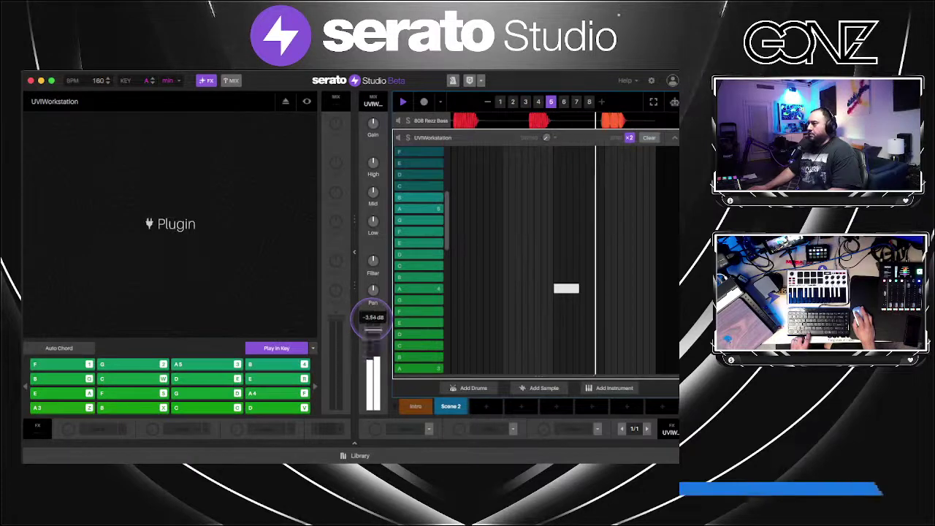
left_click(674, 138)
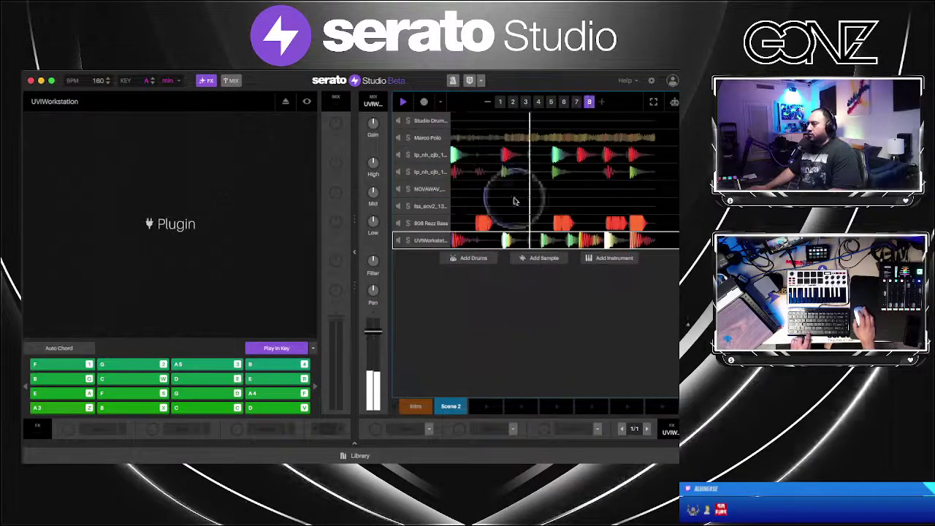
On the 808 Rezz Bass track, switch off the first effect and replace the Brightener effect with Drums Reverb, adjusting its amount
left_click(485, 223)
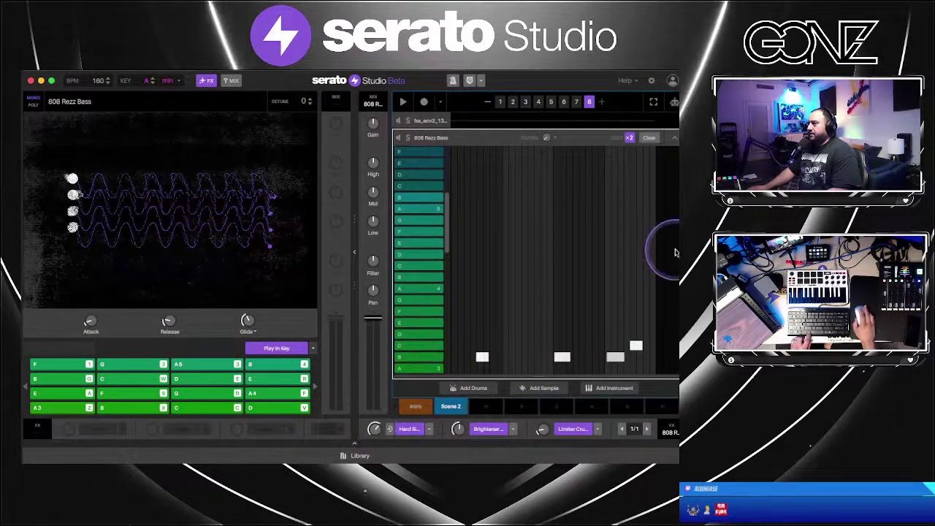
scroll(633, 280, "down", 5)
scroll(541, 369, "down", 3)
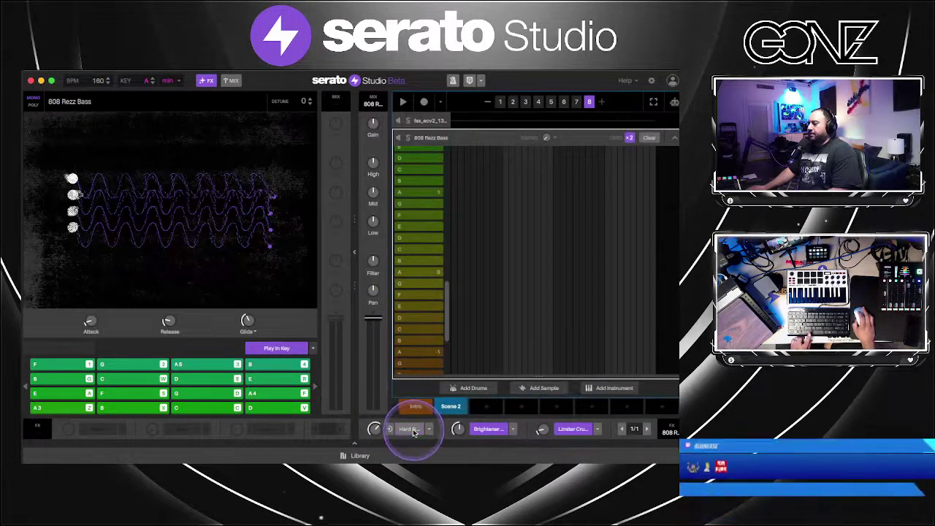
left_click(504, 430)
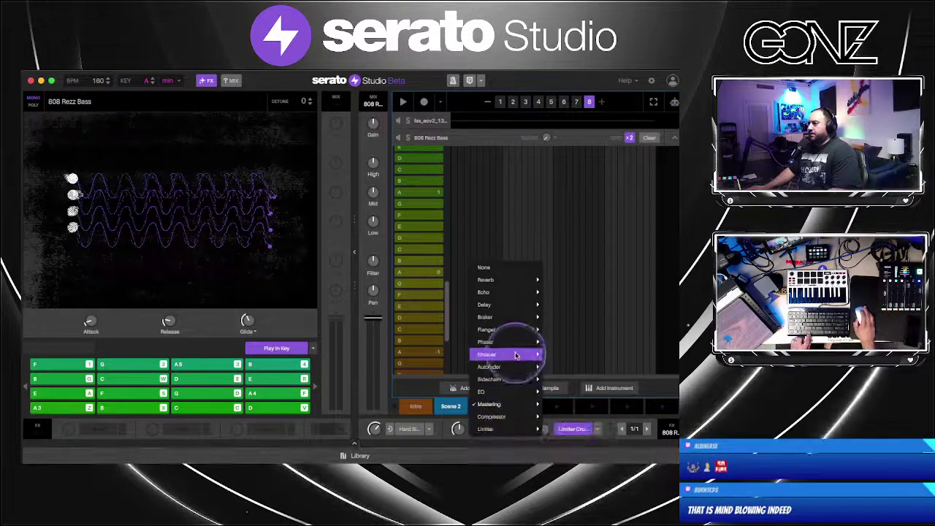
mouse_move(501, 280)
left_click(570, 329)
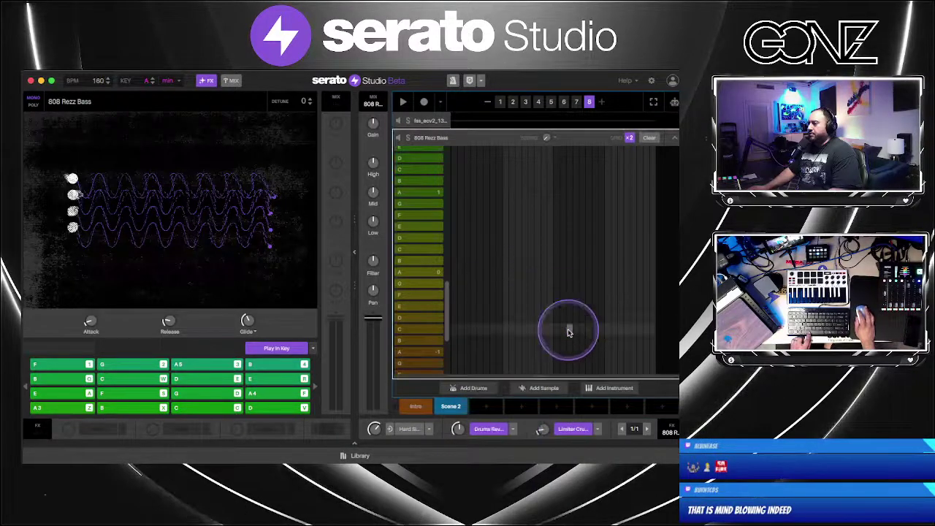
key("space")
left_click_drag(459, 432, 459, 425)
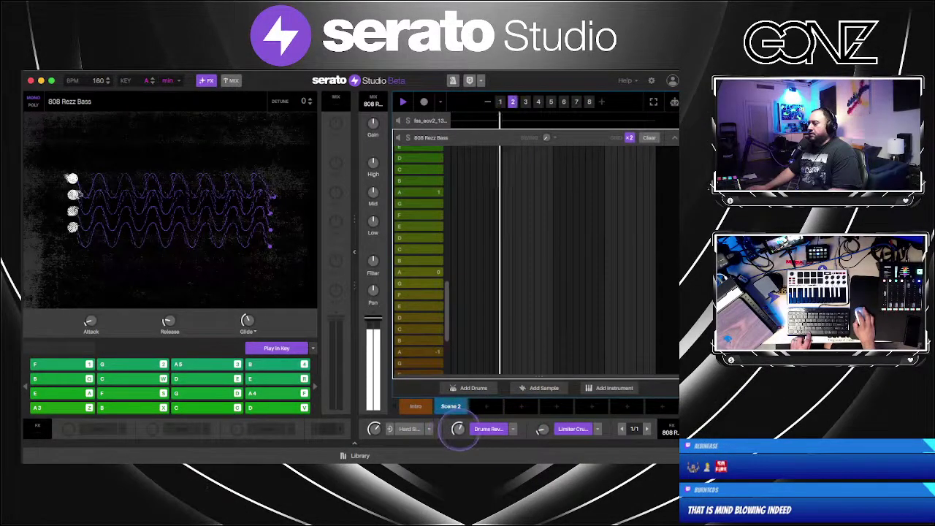
Lower the 808 Rezz Bass track's volume and turn its filter down during playback, closing its piano roll when done
left_click_drag(377, 319, 377, 337)
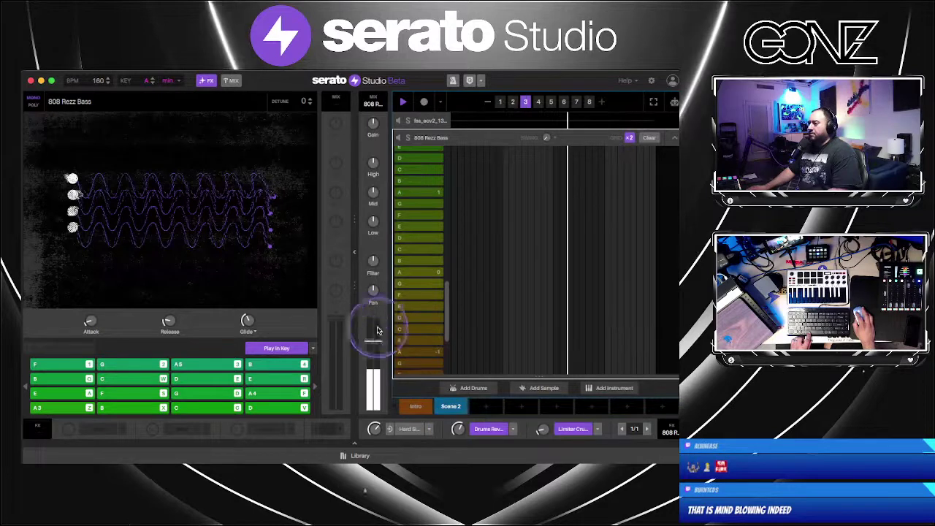
left_click_drag(374, 262, 373, 268)
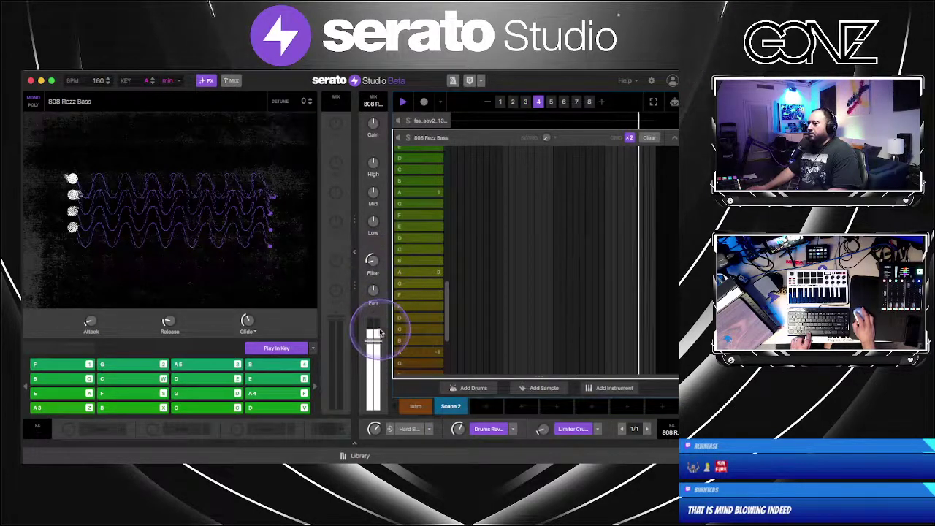
left_click_drag(379, 333, 374, 339)
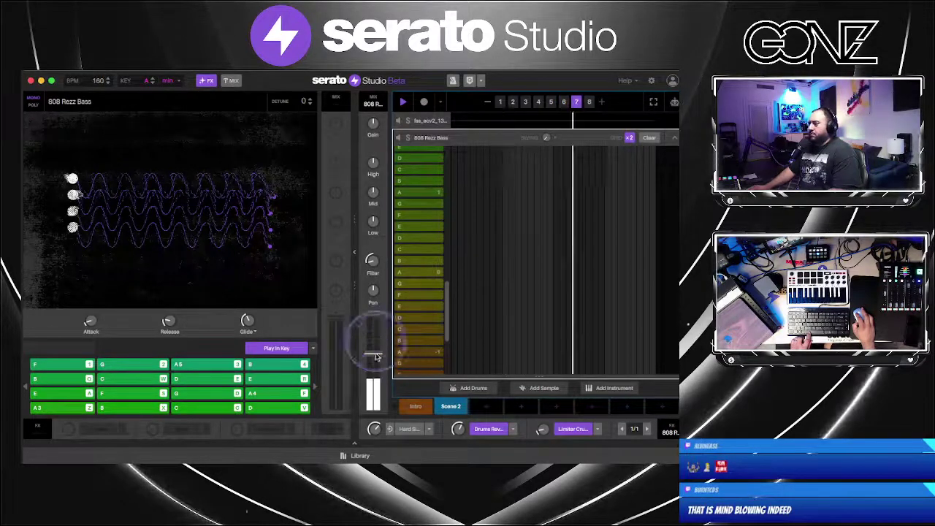
left_click(651, 137)
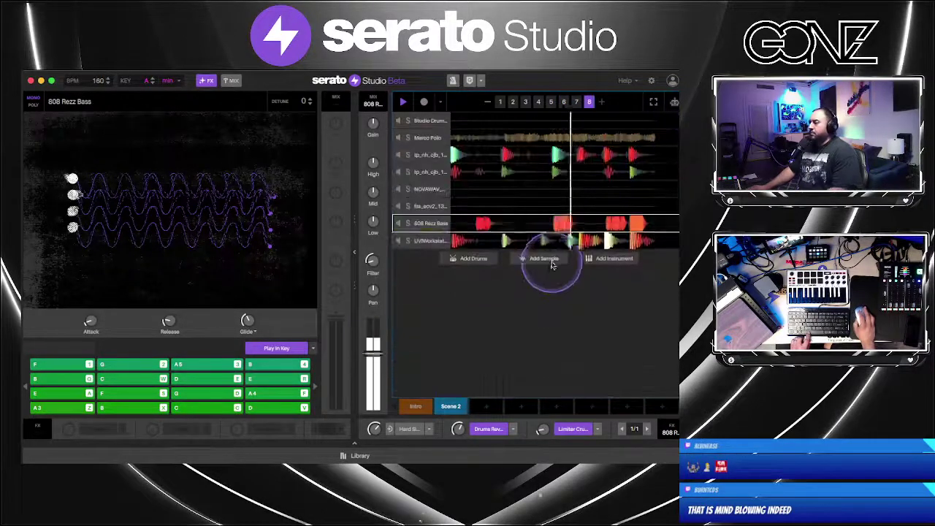
Raise the high and mid EQ of Pad 14 on the Marco Polo sample track and collapse the track
left_click(480, 143)
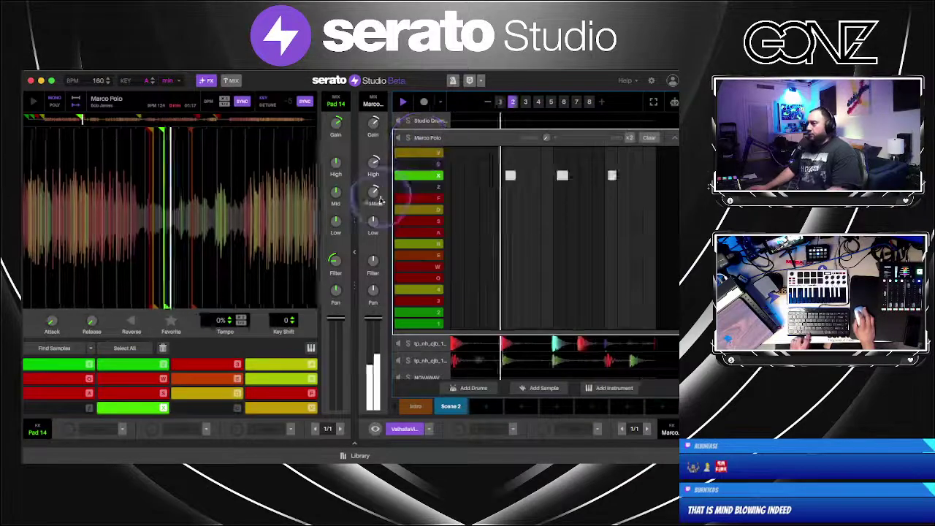
left_click(342, 160)
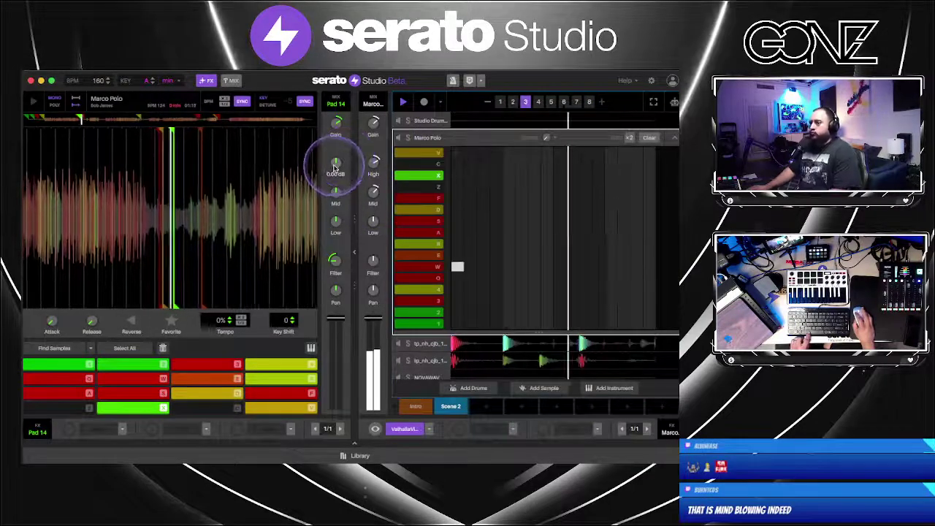
left_click_drag(336, 163, 337, 158)
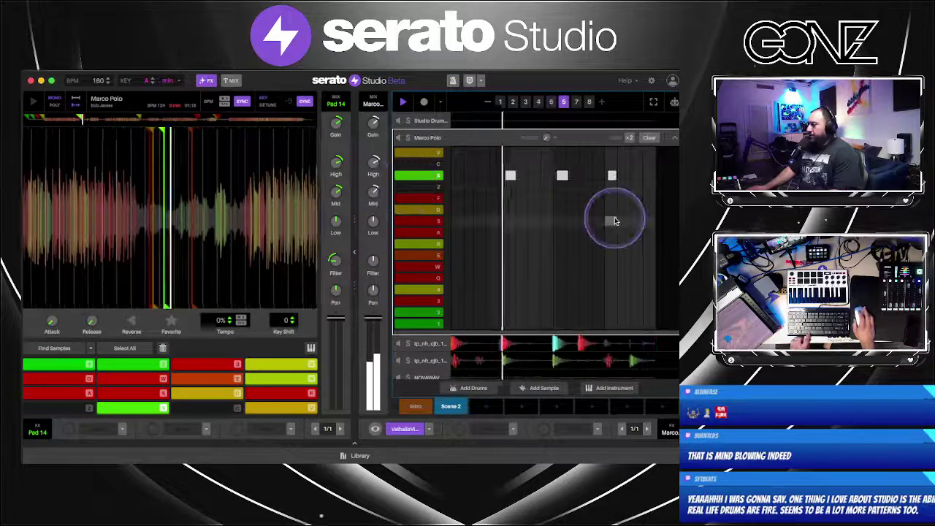
key("space")
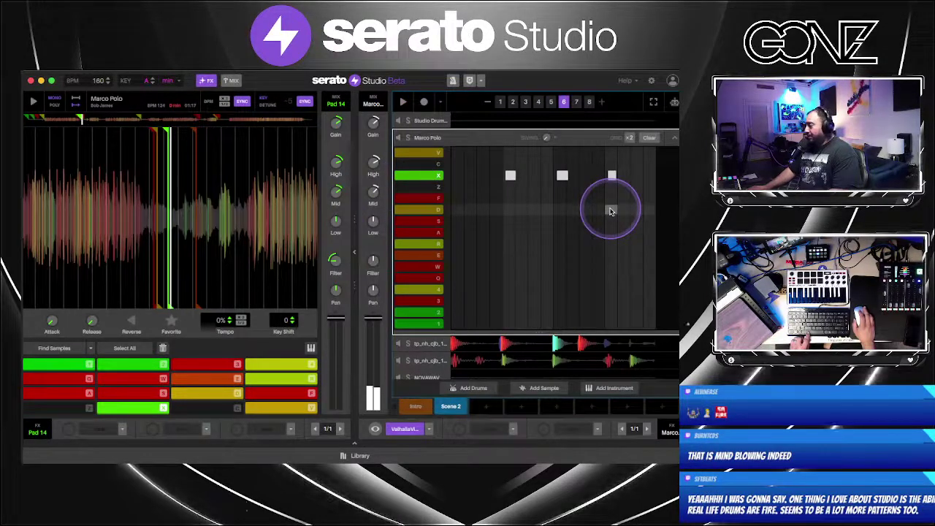
left_click(611, 203)
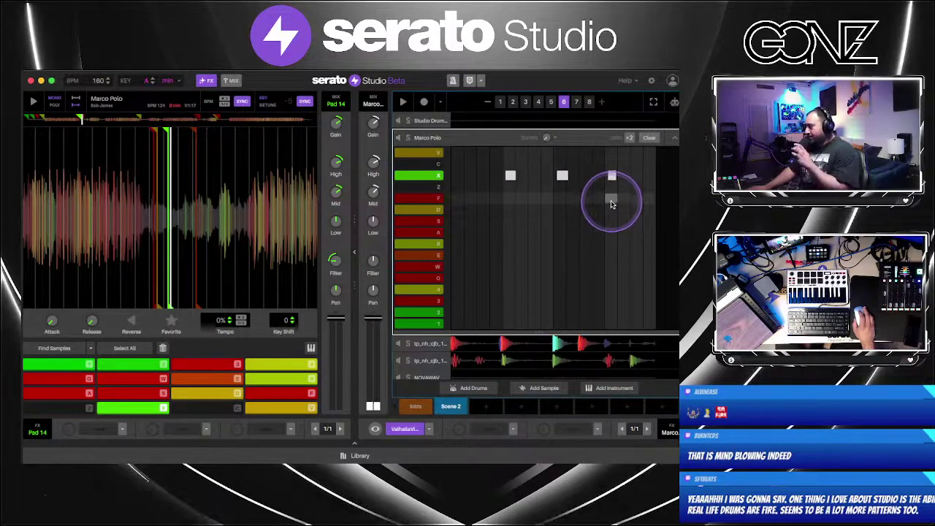
left_click(666, 139)
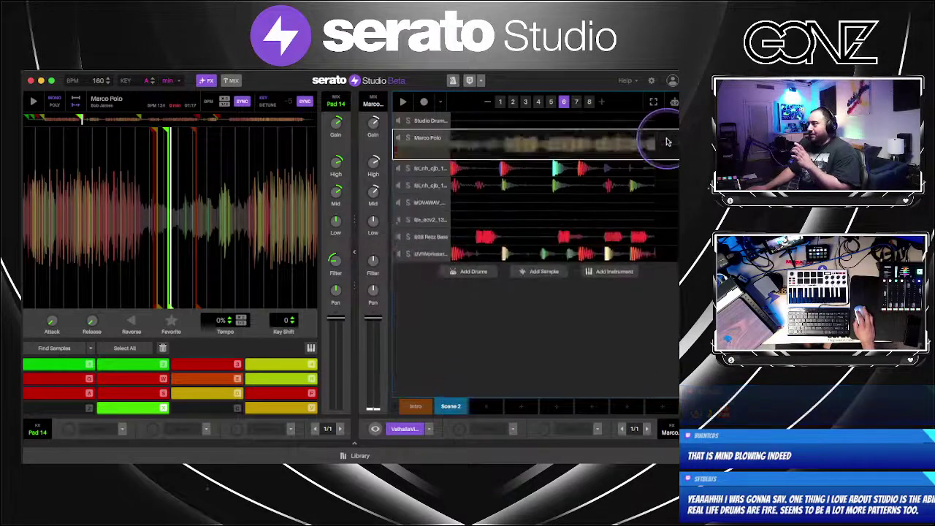
left_click(552, 267)
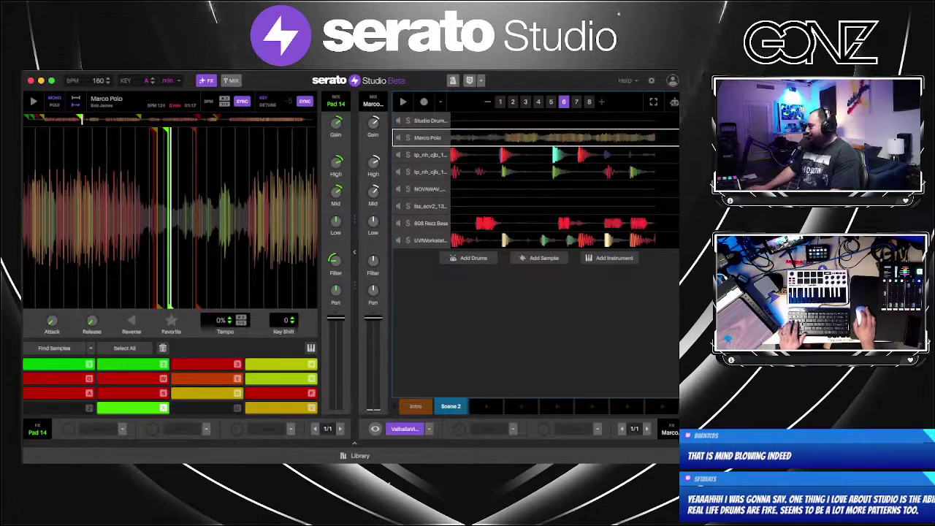
left_click(544, 321)
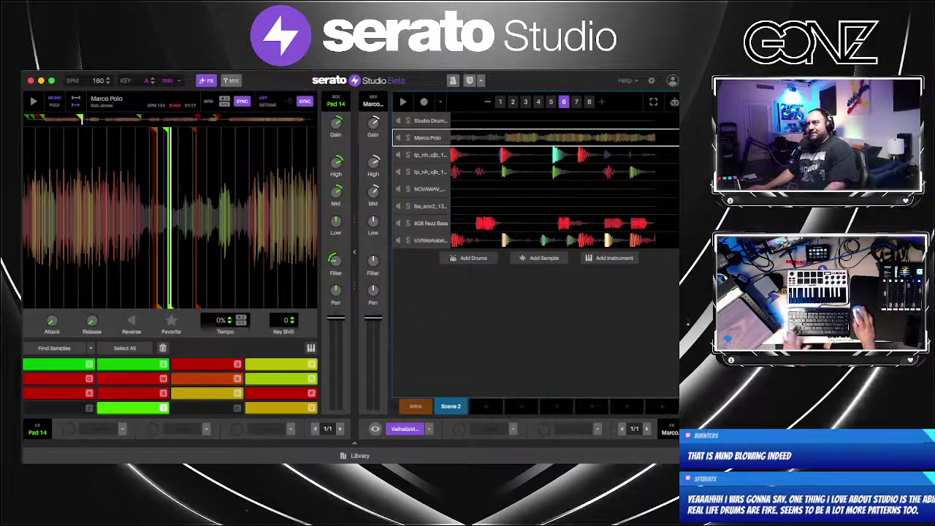
Start a new project and add the CO Kayn 85BPM sample as a new track
left_click(22, 72)
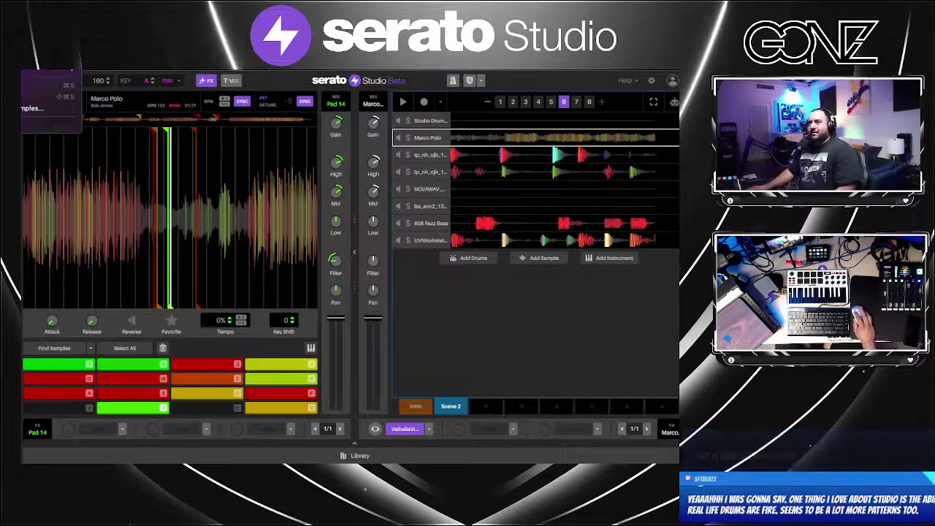
left_click(445, 255)
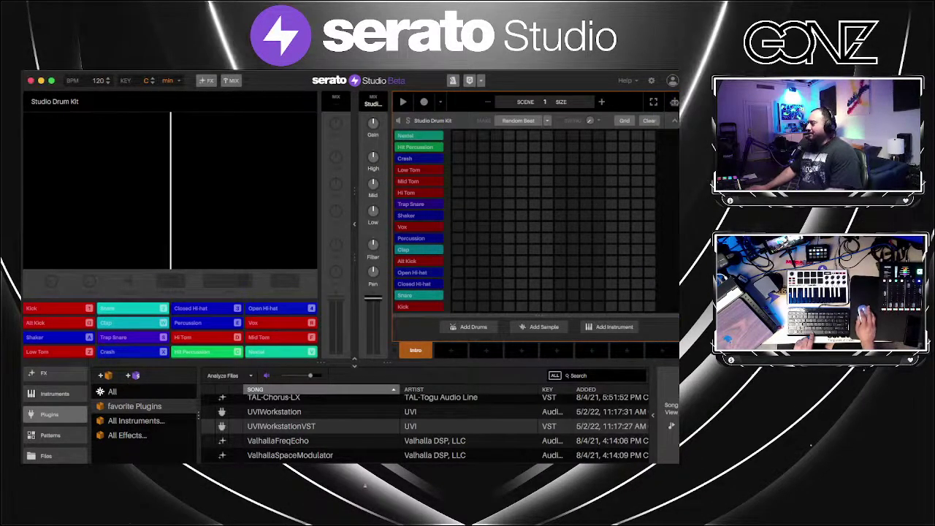
left_click_drag(673, 219, 428, 329)
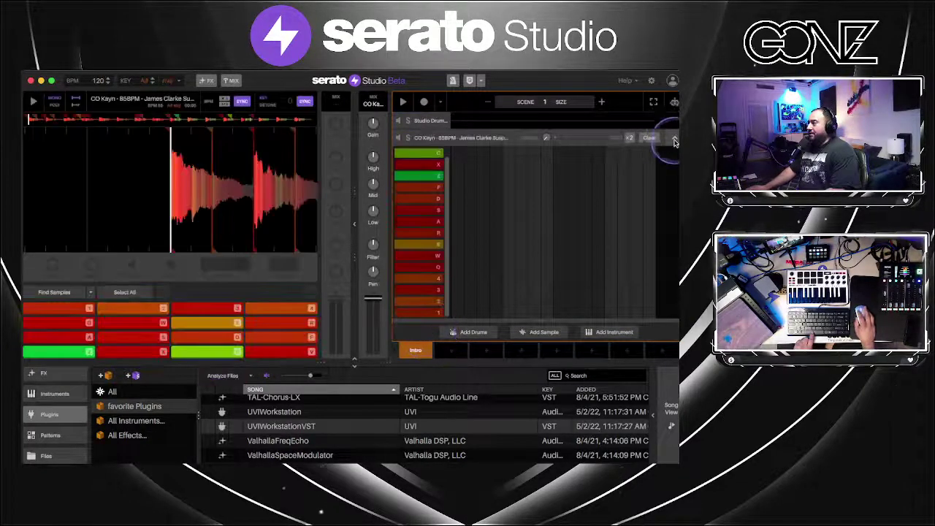
Collapse the CO Kayn sample track and look through the Saved Deck Presets drum kits, ending in the Serato DJ Library
left_click(674, 140)
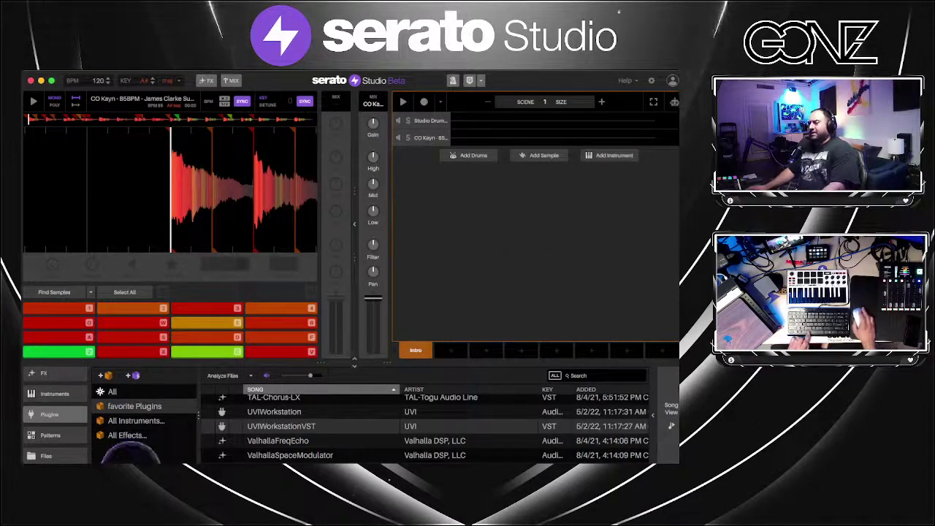
scroll(73, 431, "up", 4)
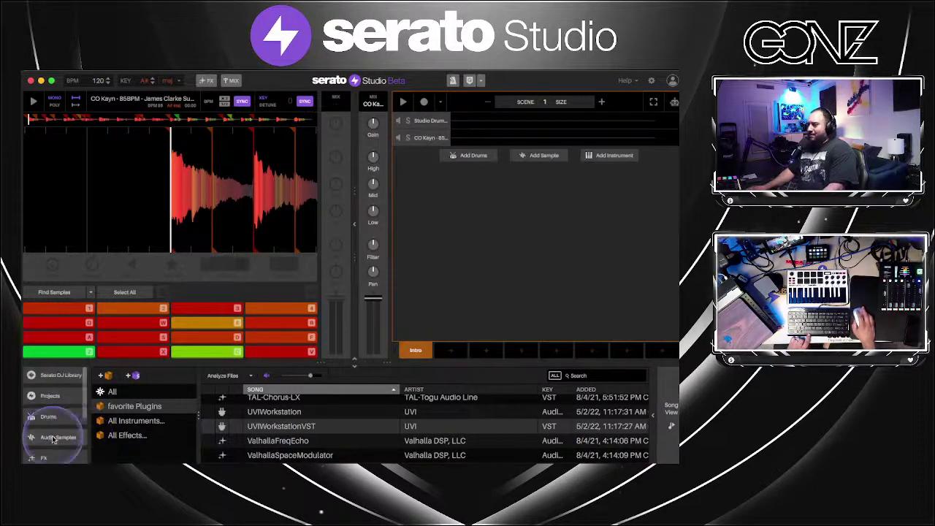
left_click(53, 438)
left_click(46, 416)
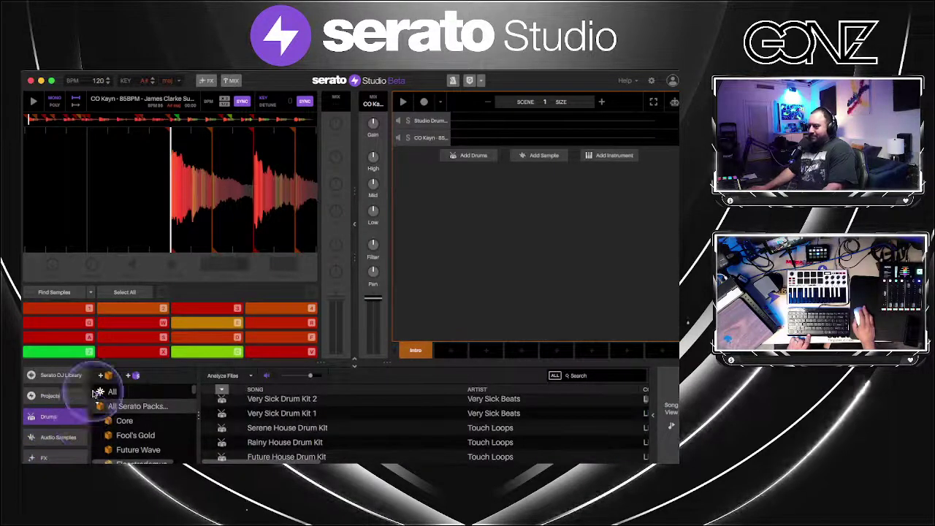
scroll(139, 416, "down", 5)
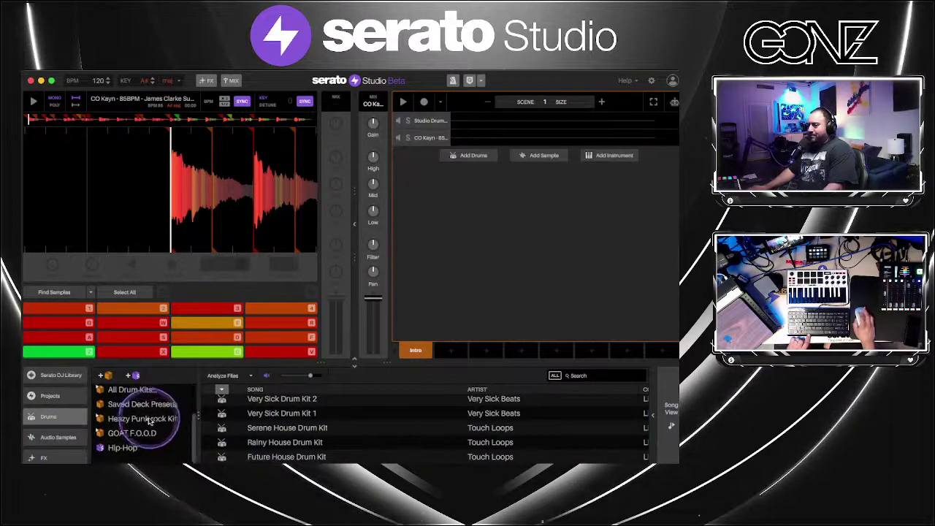
left_click(150, 403)
scroll(410, 438, "down", 4)
scroll(410, 438, "down", 6)
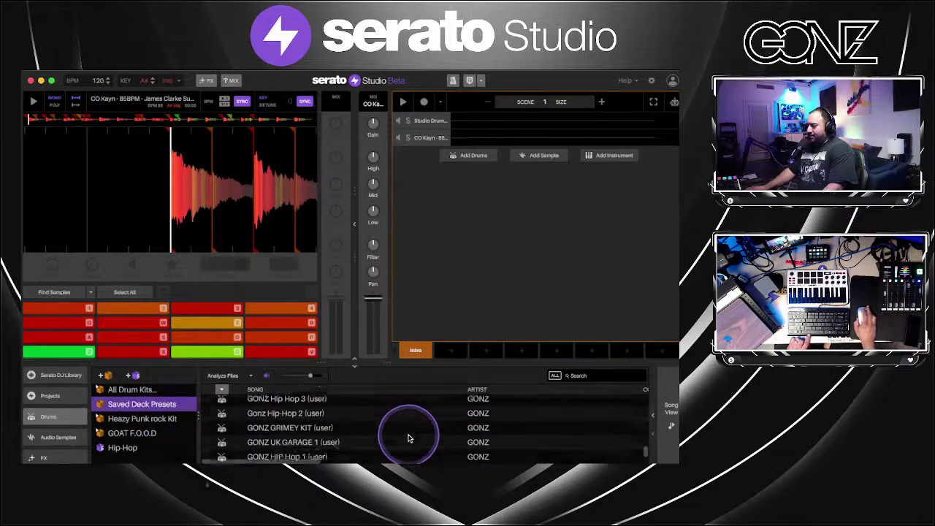
scroll(350, 432, "up", 6)
scroll(348, 432, "up", 8)
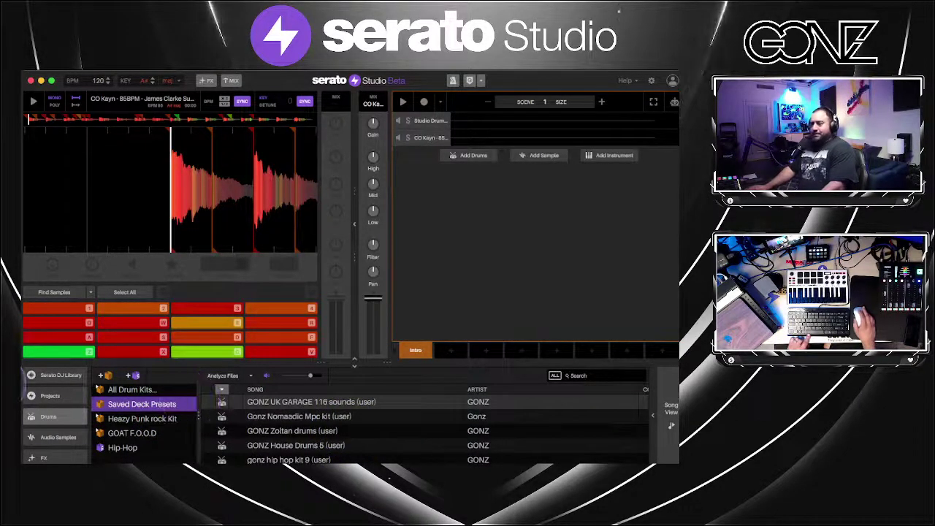
left_click(66, 377)
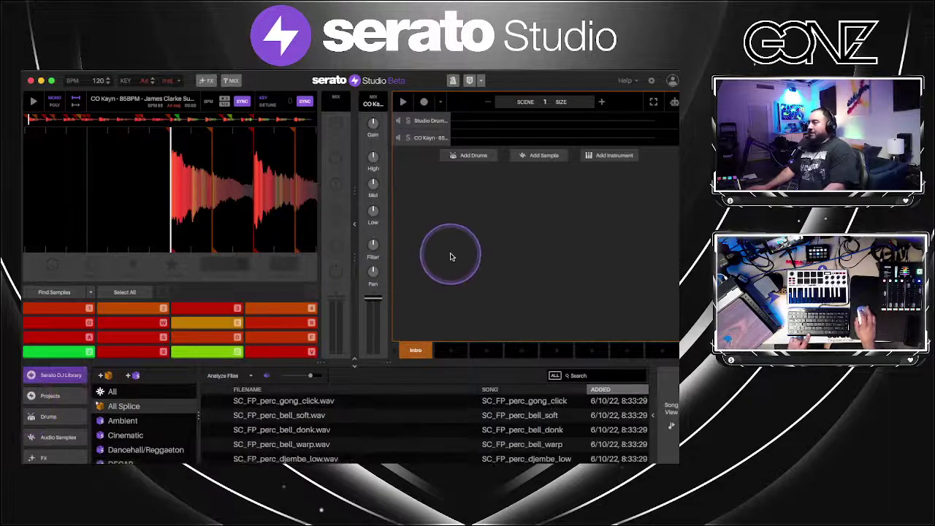
left_click(532, 195)
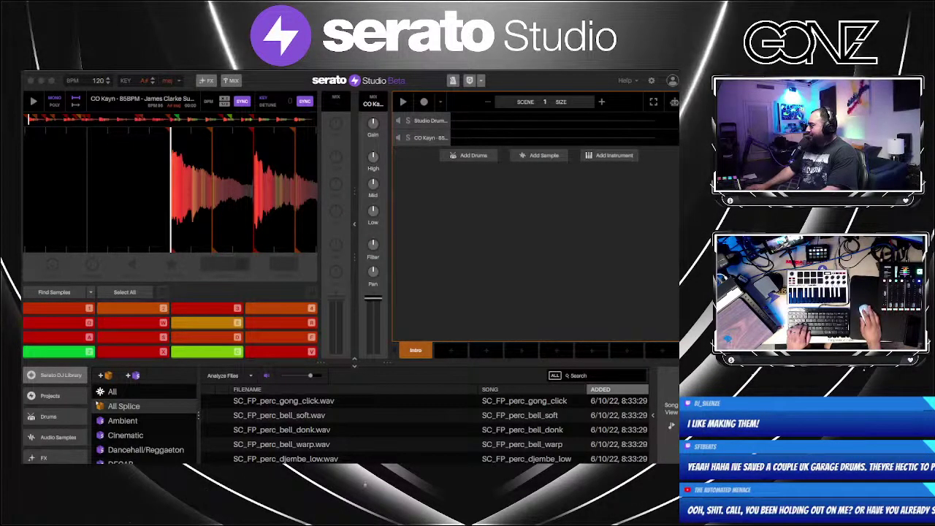
Switch to the Wheel of Names page in the browser and delete the two existing entries from the wheel
left_click_drag(679, 153, 591, 104)
left_click(595, 171)
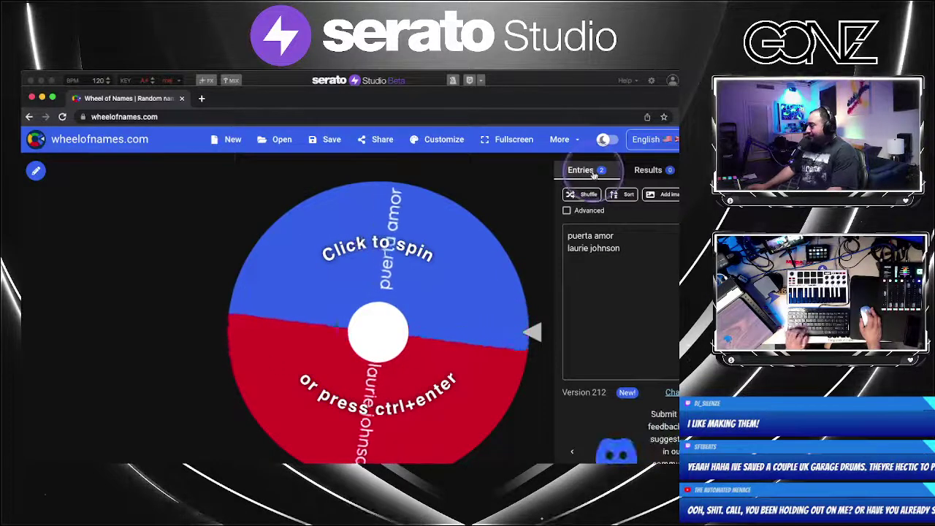
left_click(595, 171)
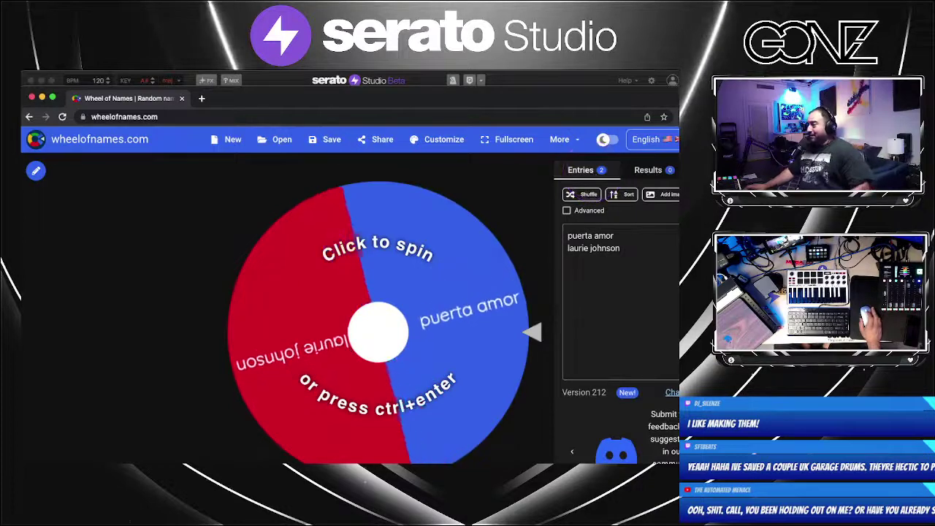
left_click_drag(636, 246, 558, 241)
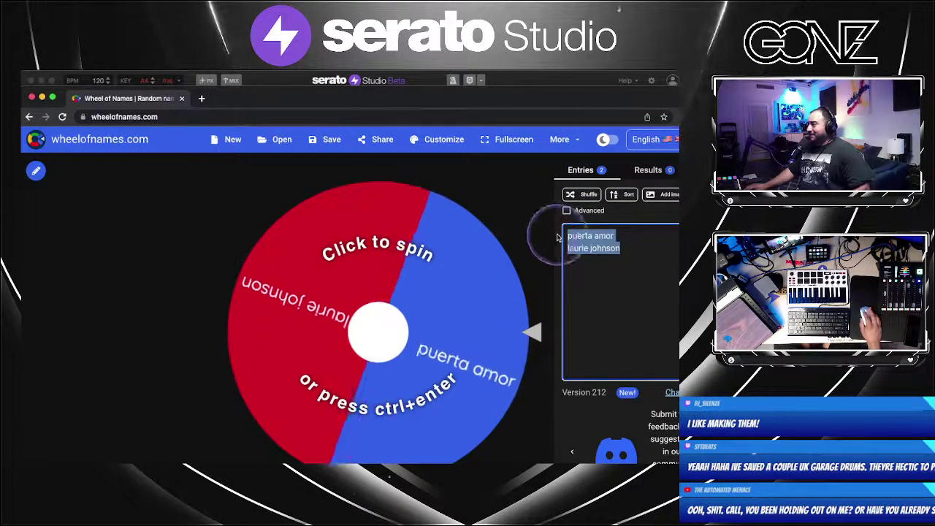
left_click(631, 261)
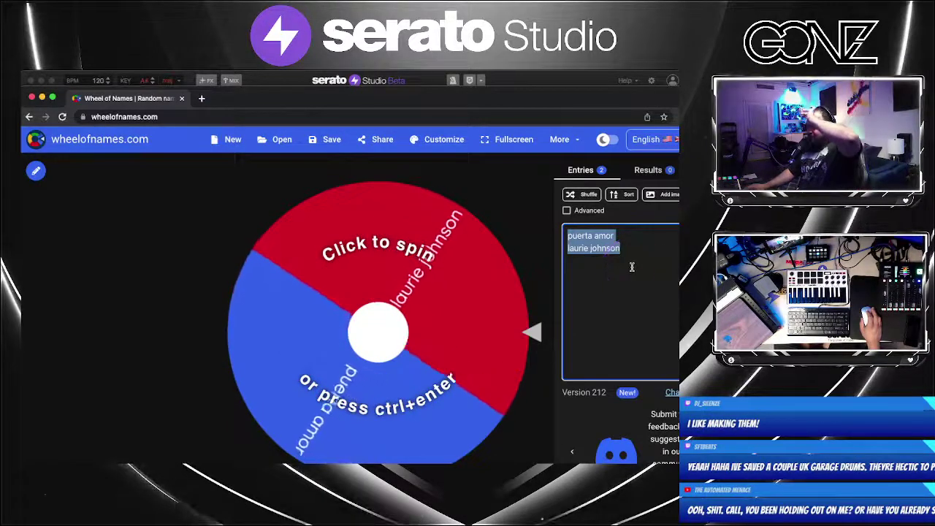
left_click(632, 268)
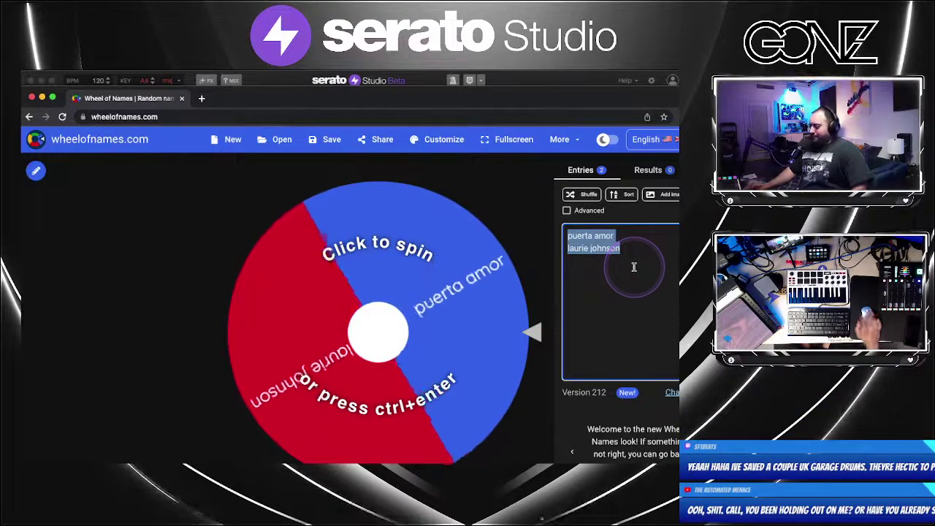
key("BackSpace")
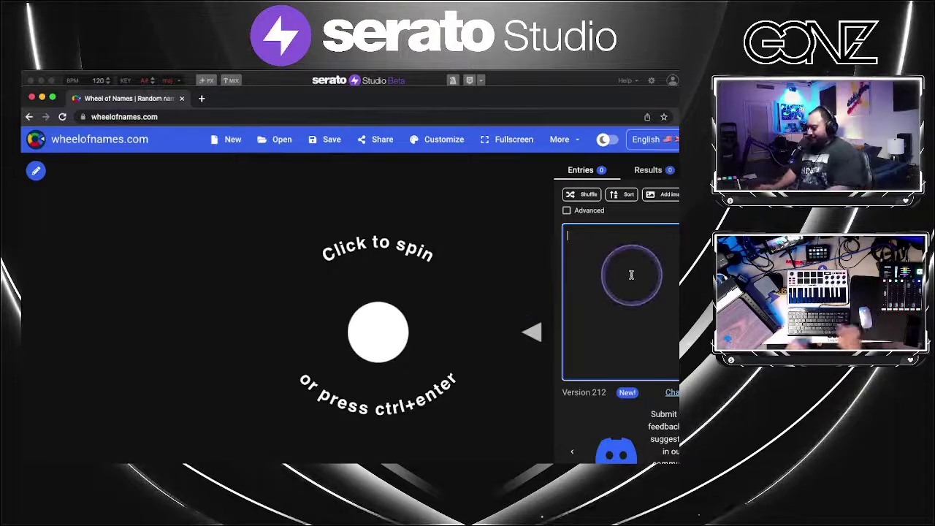
Enter house, boom bap and jersey club as three separate wheel entries
type("house")
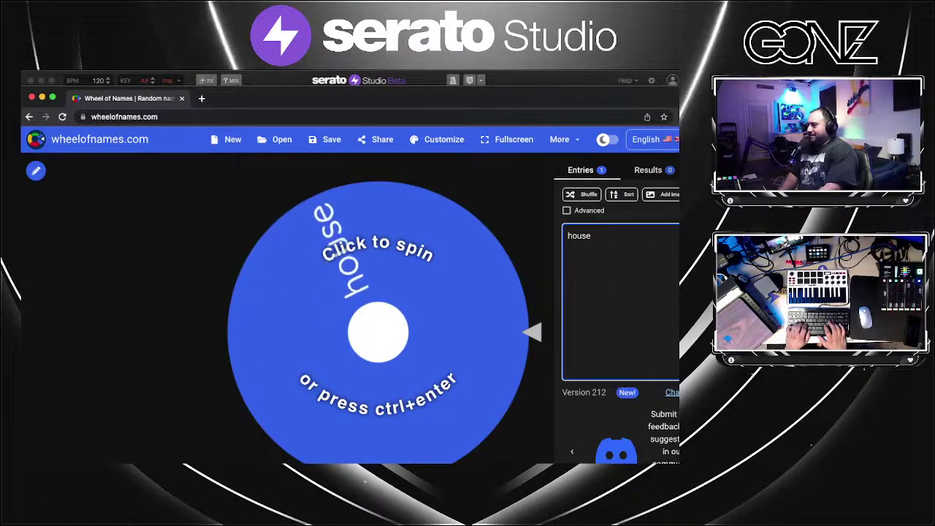
key("Return")
type("boom")
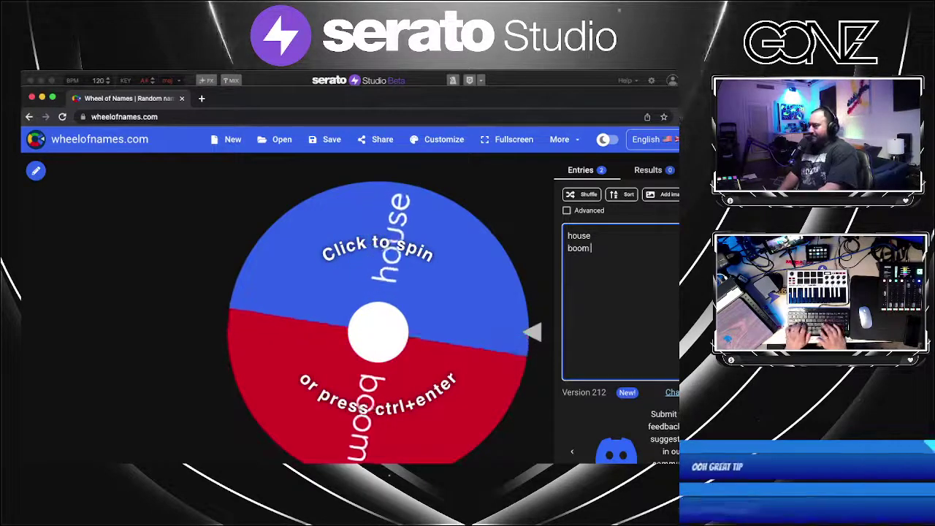
type(" bap")
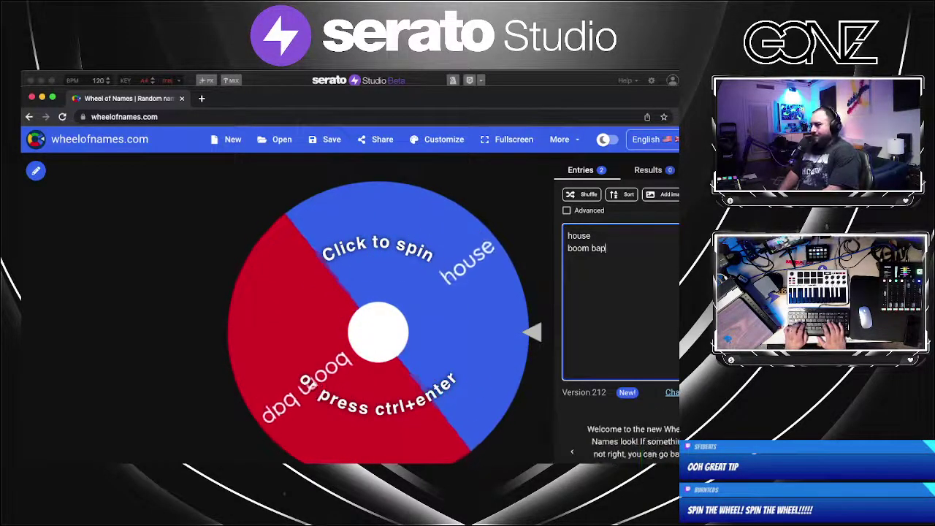
key("Return")
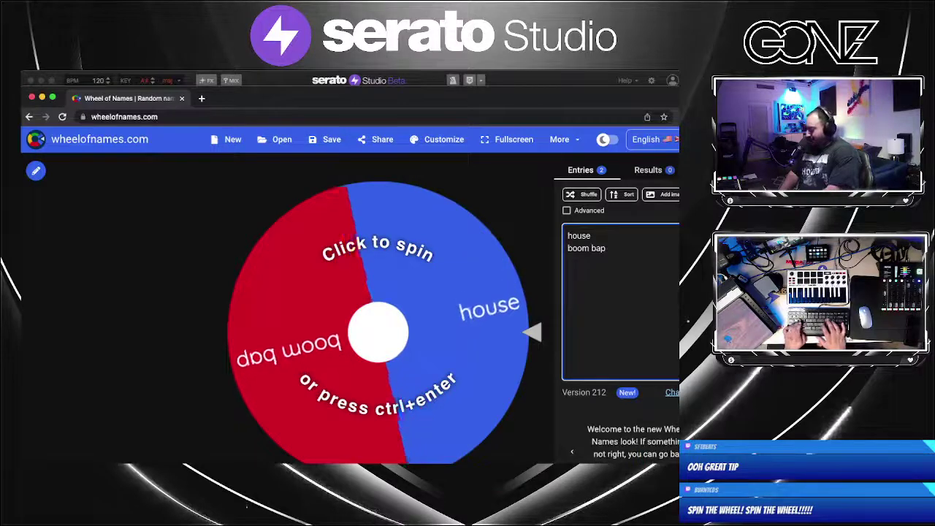
type("jersey clu")
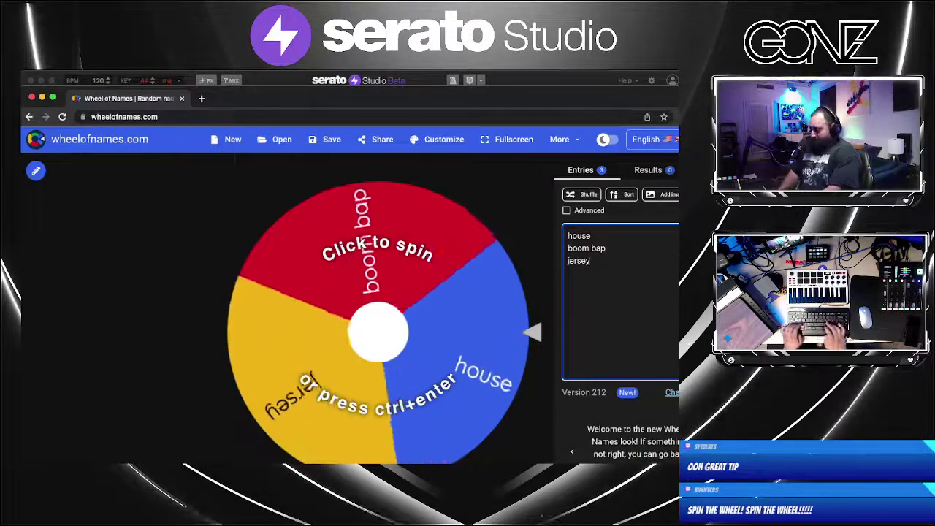
type("b")
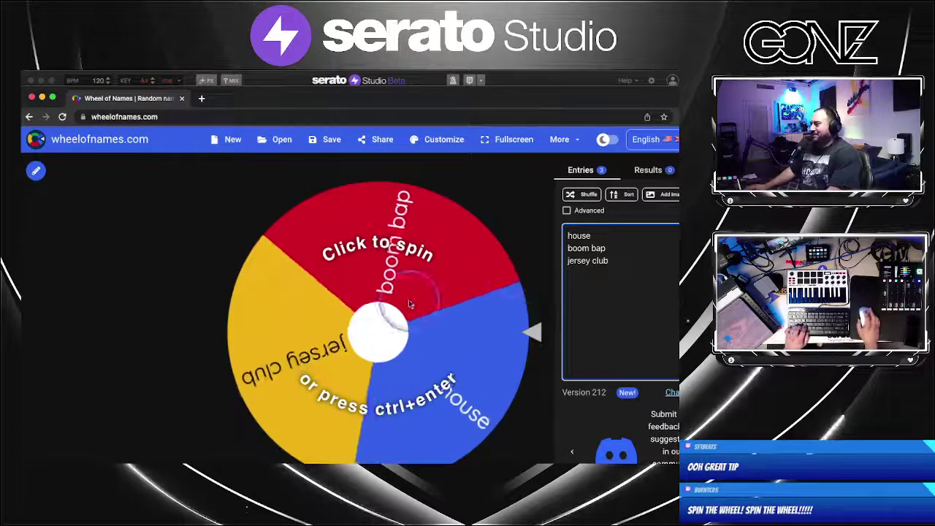
Spin the genre wheel and close the winner message, keeping all the entries
left_click(415, 279)
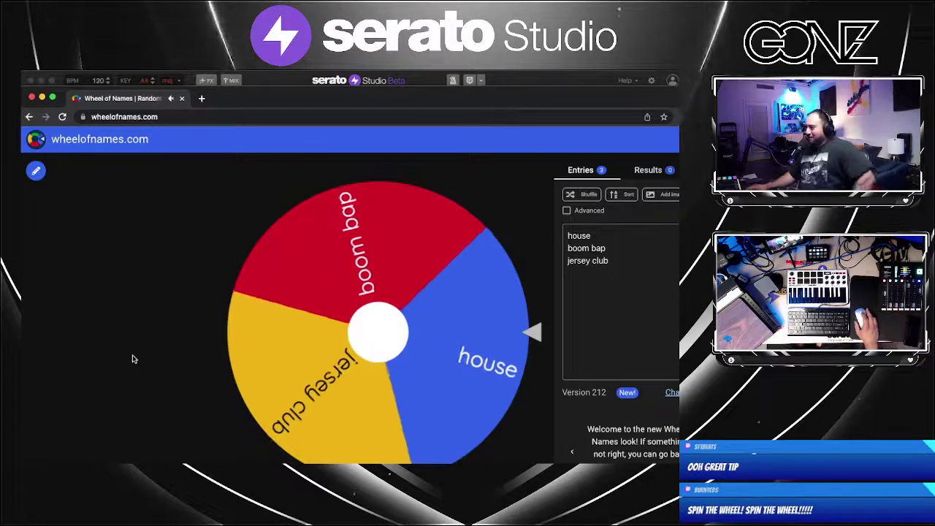
left_click(133, 359)
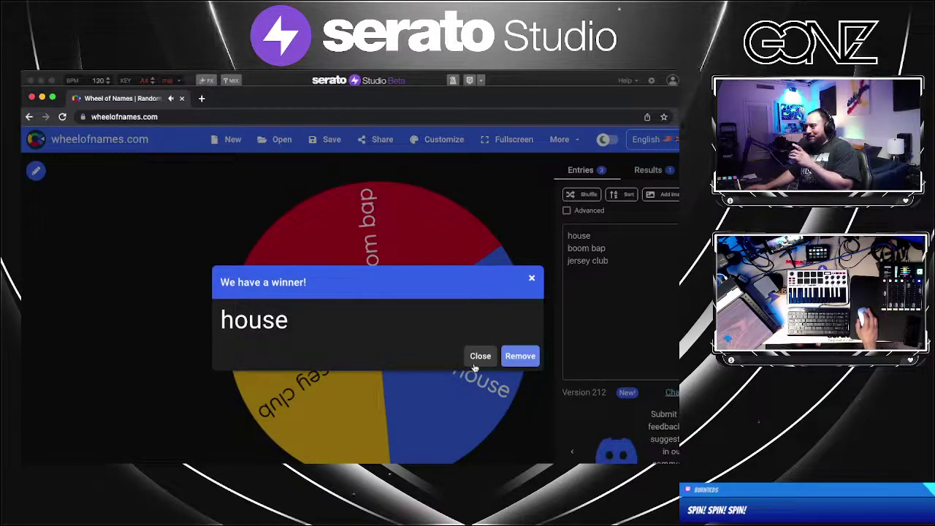
left_click(474, 367)
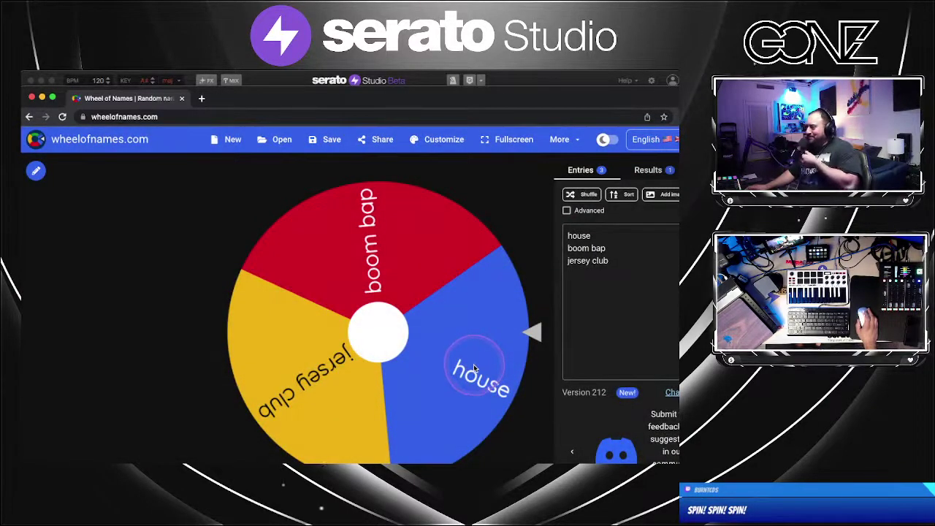
left_click(400, 311)
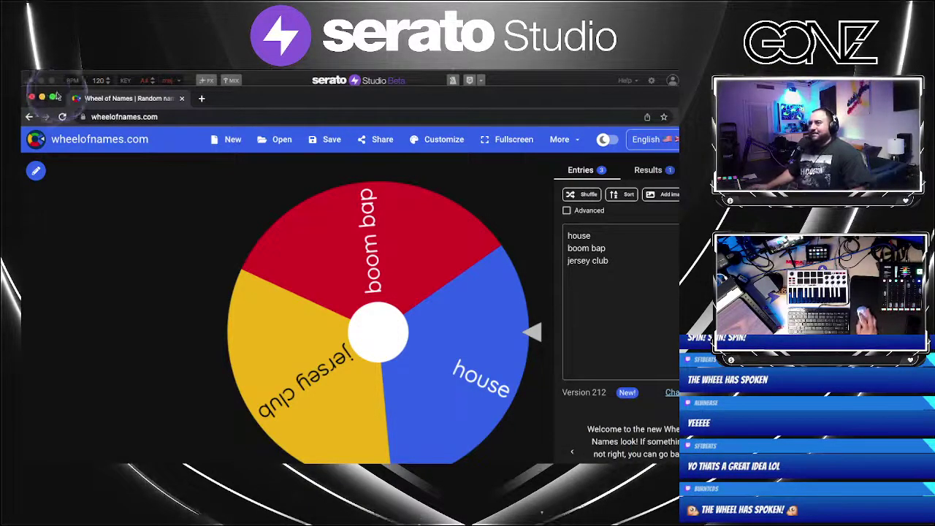
Minimize the browser to return to Serato Studio and set the project tempo to 124 BPM
left_click(42, 97)
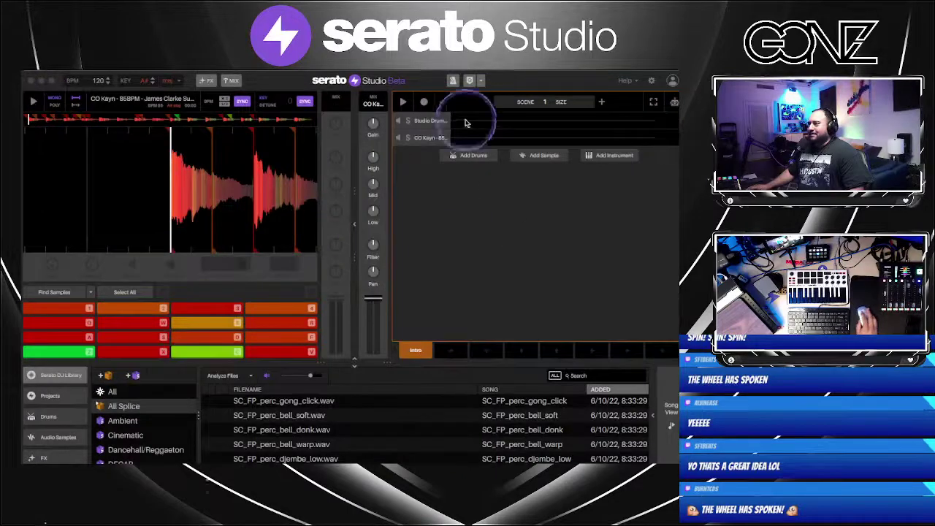
left_click(111, 80)
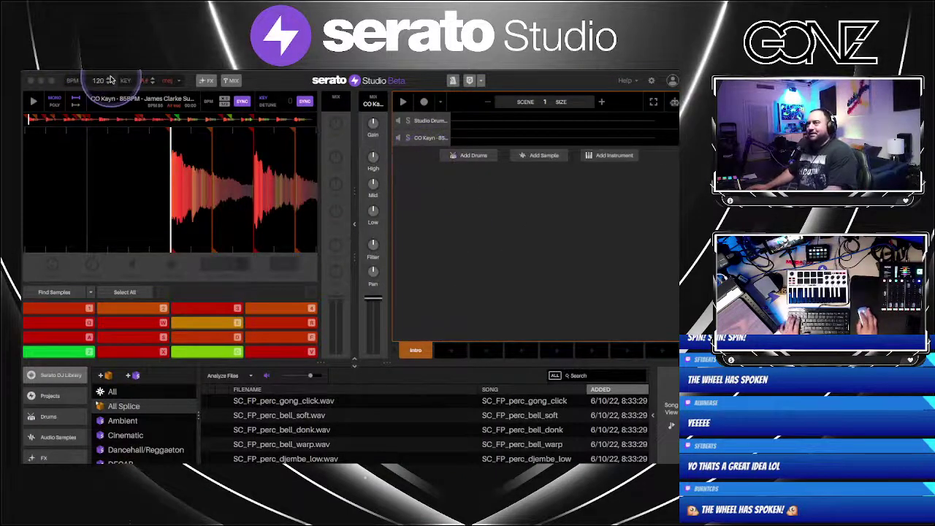
Search the Serato DJ Library for "mk", add TA_MK_TOPS15_124bpm_Am.wav as a new track and lower its volume
scroll(491, 458, "down", 10)
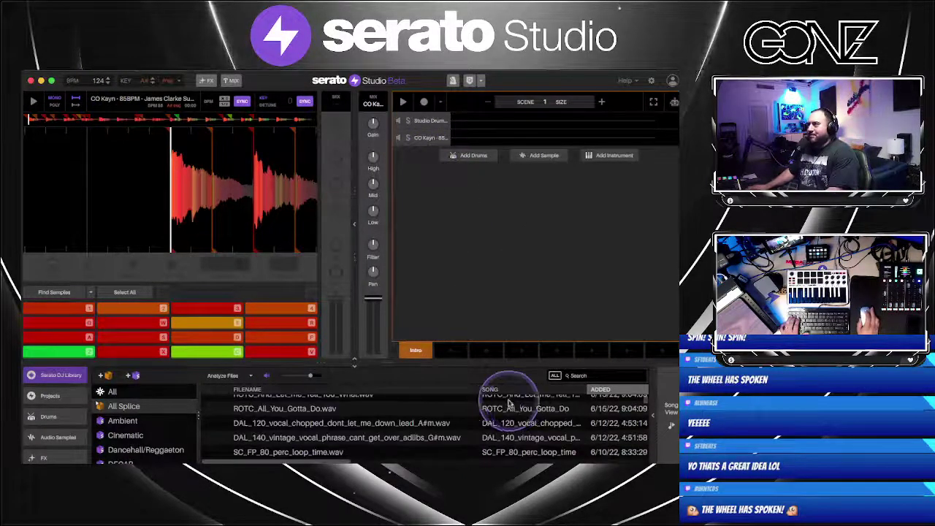
left_click(618, 379)
type("m")
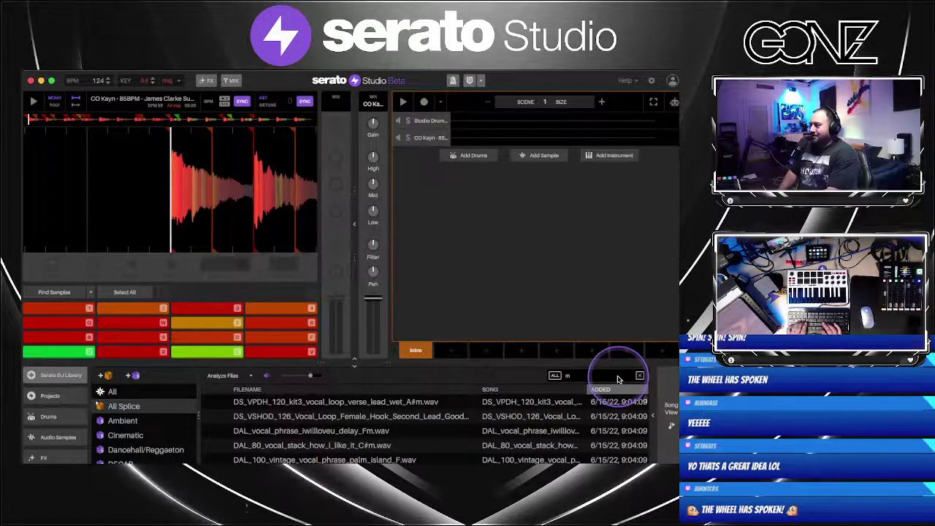
type("k")
scroll(534, 416, "down", 5)
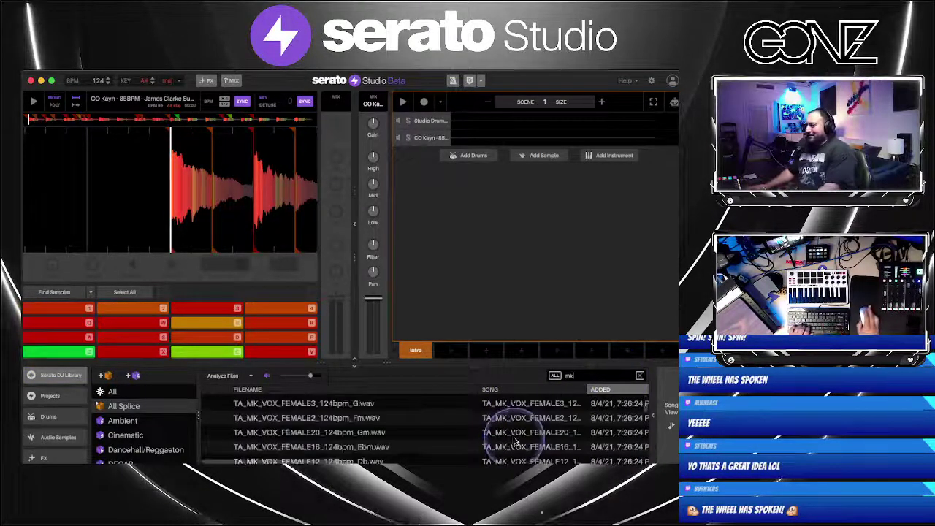
scroll(493, 423, "down", 5)
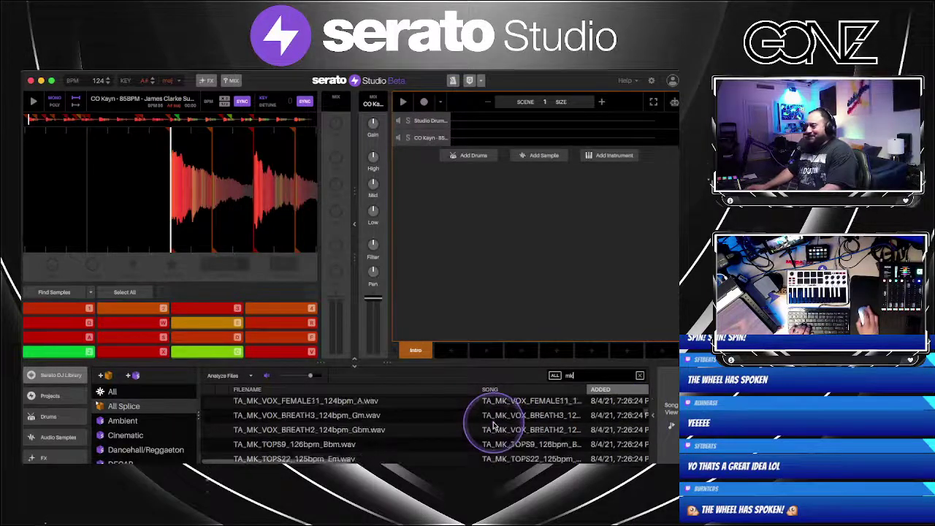
scroll(480, 438, "down", 1)
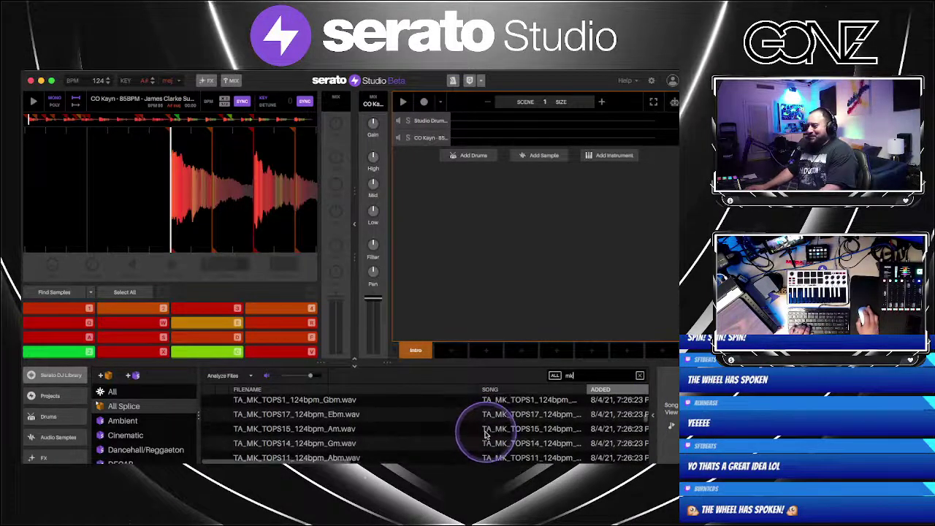
left_click_drag(340, 428, 495, 251)
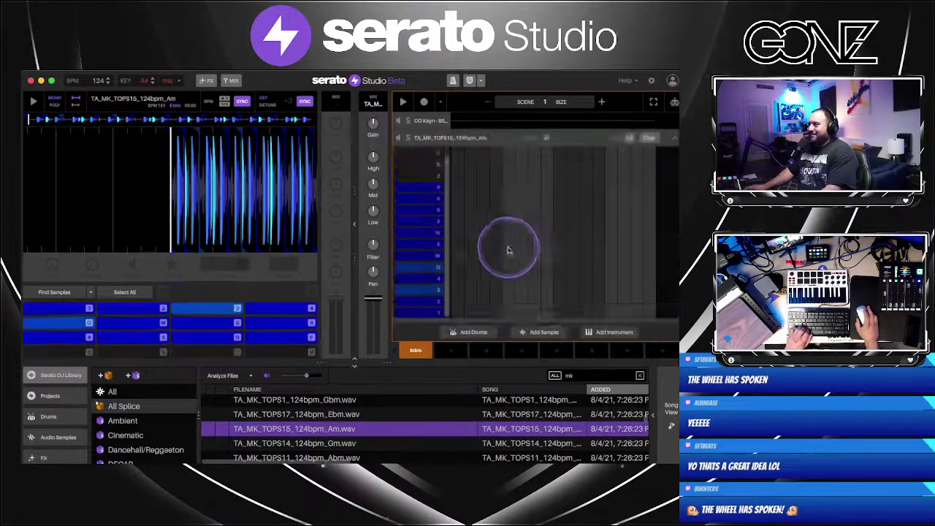
left_click(373, 298)
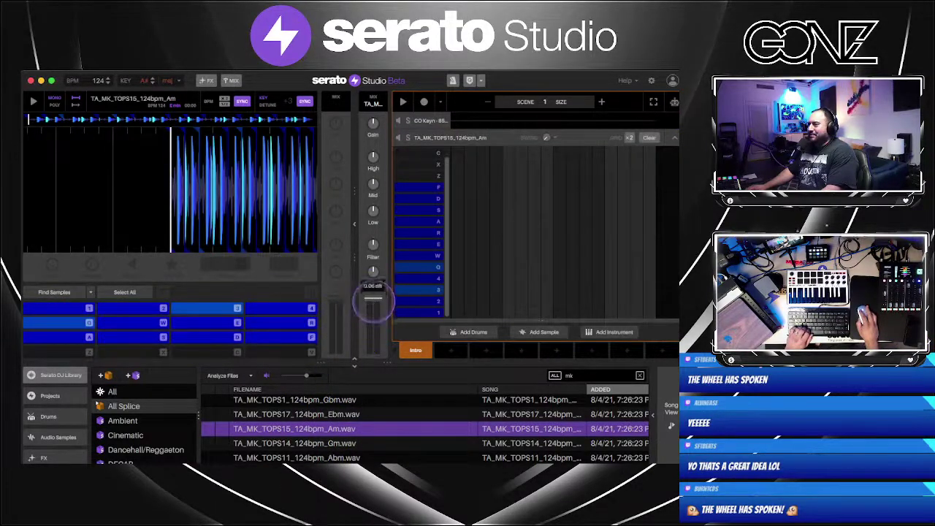
Extend the scene to four bars and place a hit for pad 1 at the start of the TA_MK_TOPS15_124bpm_Am track
left_click(601, 101)
left_click(460, 333)
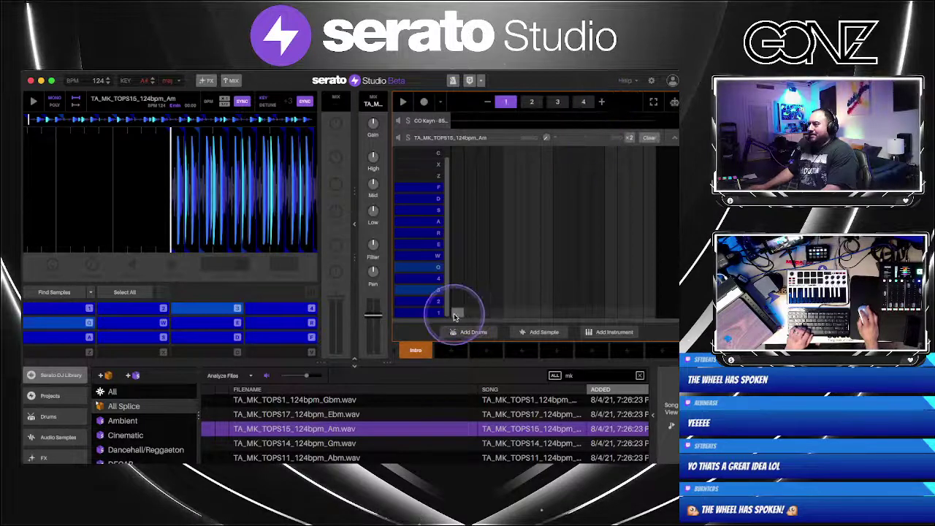
left_click(455, 316)
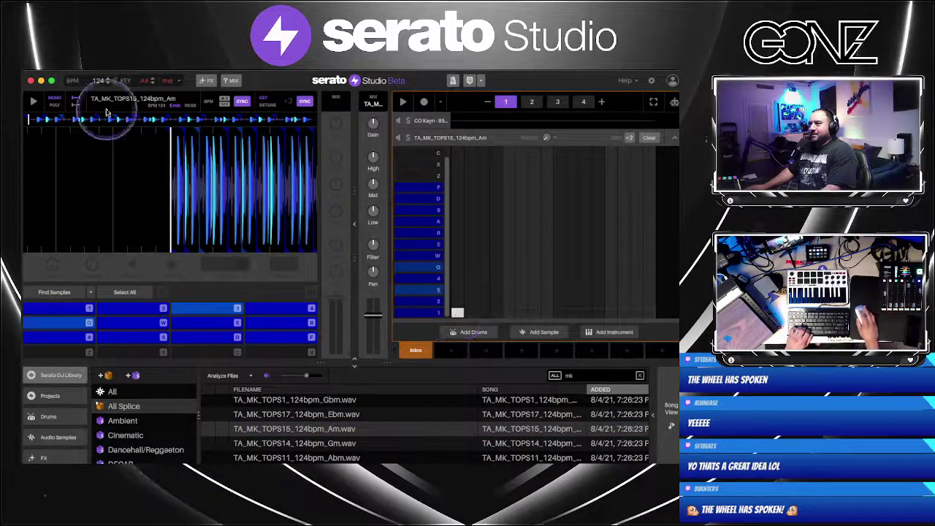
Collapse the TA_MK_TOPS15_124bpm_Am track, reorder it above the CO Kayn track and open the Studio Drum Kit track
left_click(676, 143)
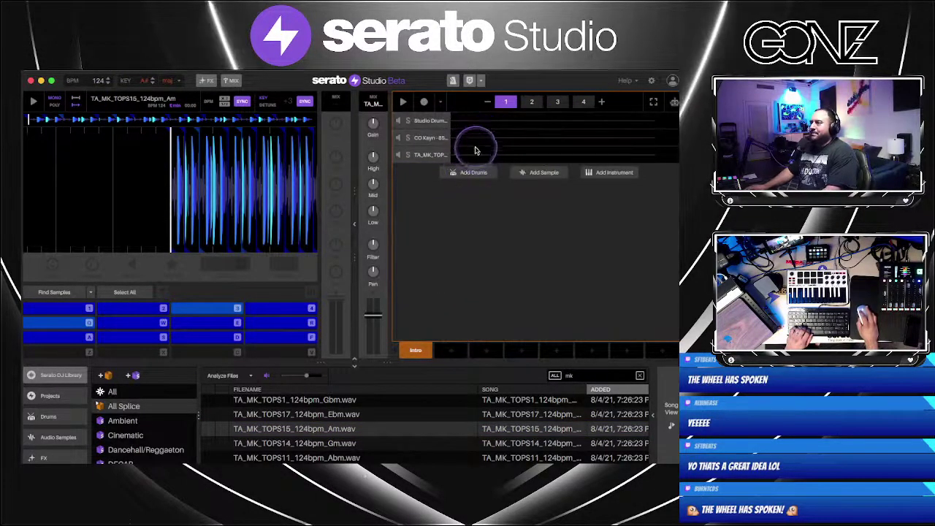
left_click_drag(475, 150, 474, 136)
left_click(475, 121)
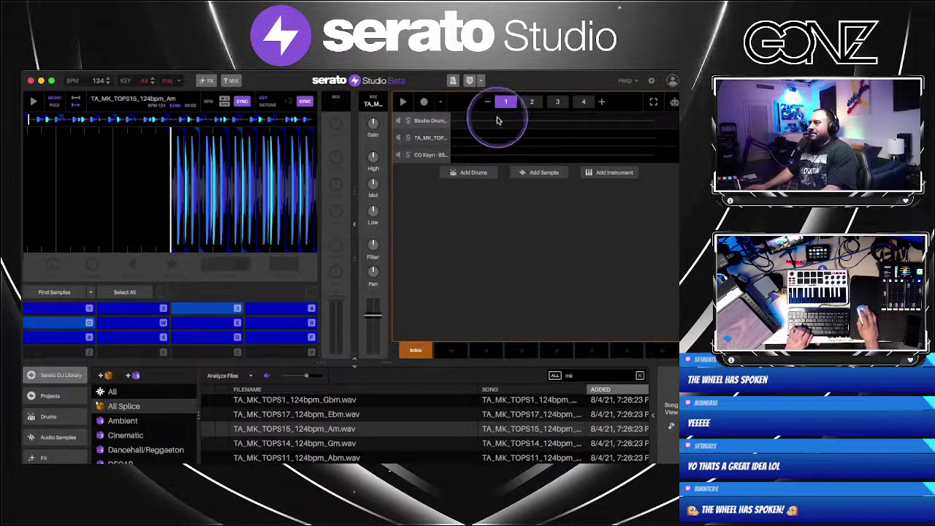
Look through the library's audio sample packs, instrument categories and plugins for suitable house sounds
scroll(56, 438, "down", 3)
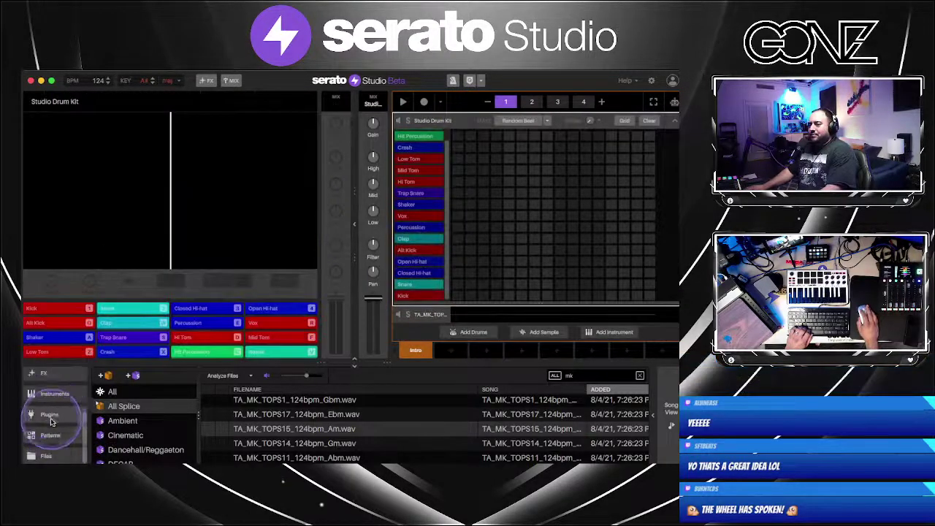
scroll(51, 423, "up", 3)
left_click(53, 436)
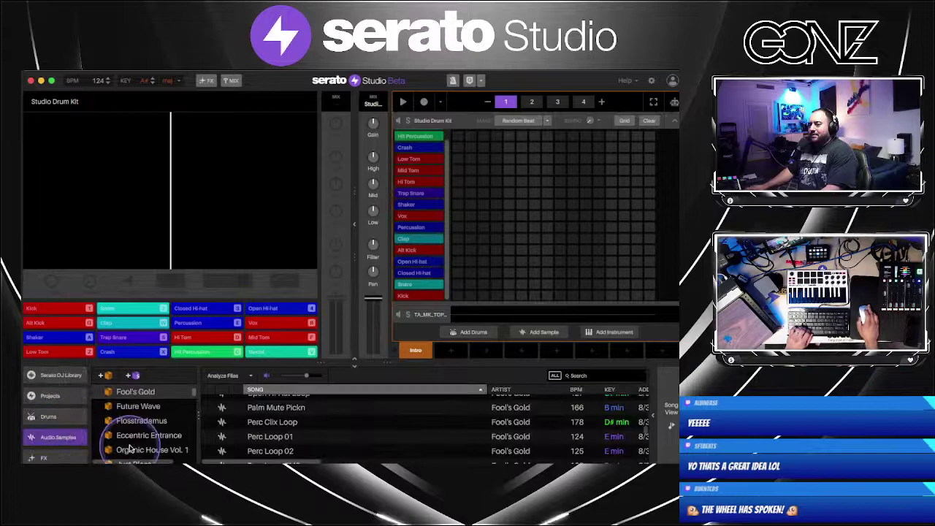
scroll(106, 409, "up", 2)
left_click(106, 407)
scroll(58, 416, "down", 2)
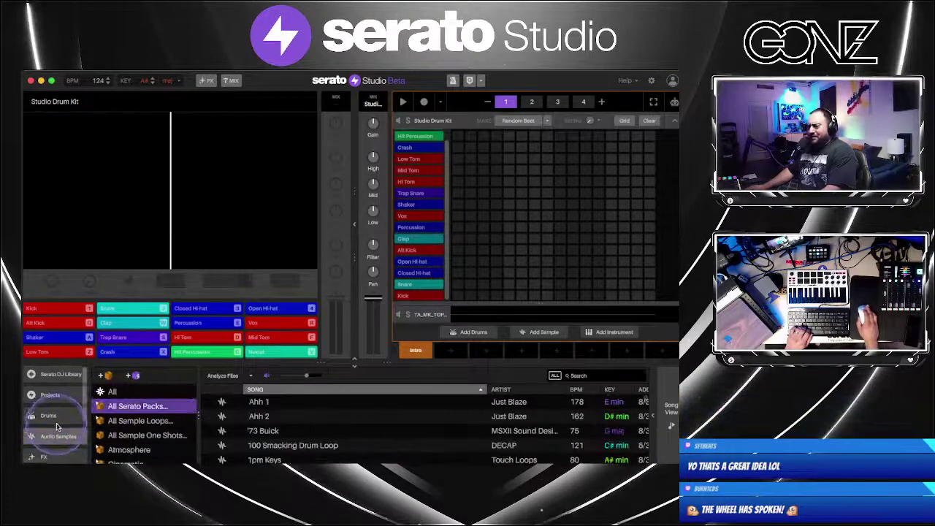
scroll(153, 435, "down", 3)
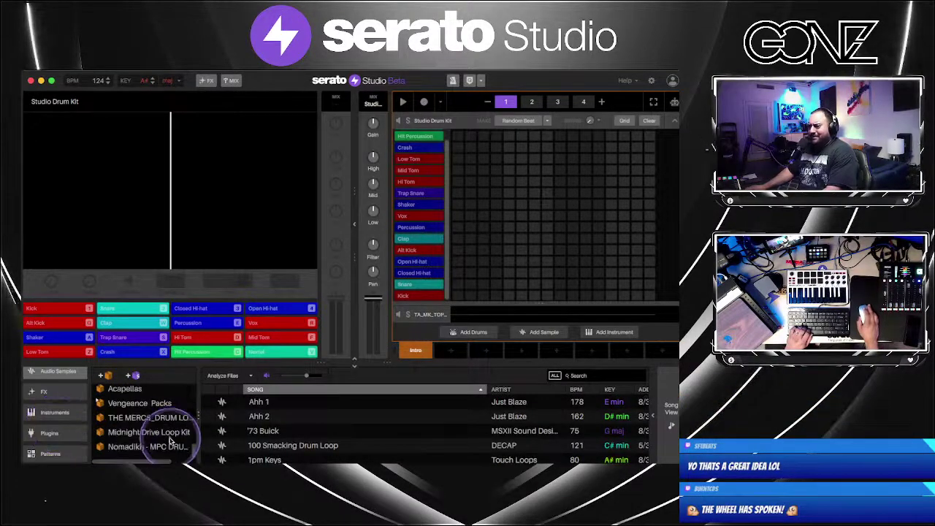
left_click(54, 412)
scroll(170, 432, "down", 5)
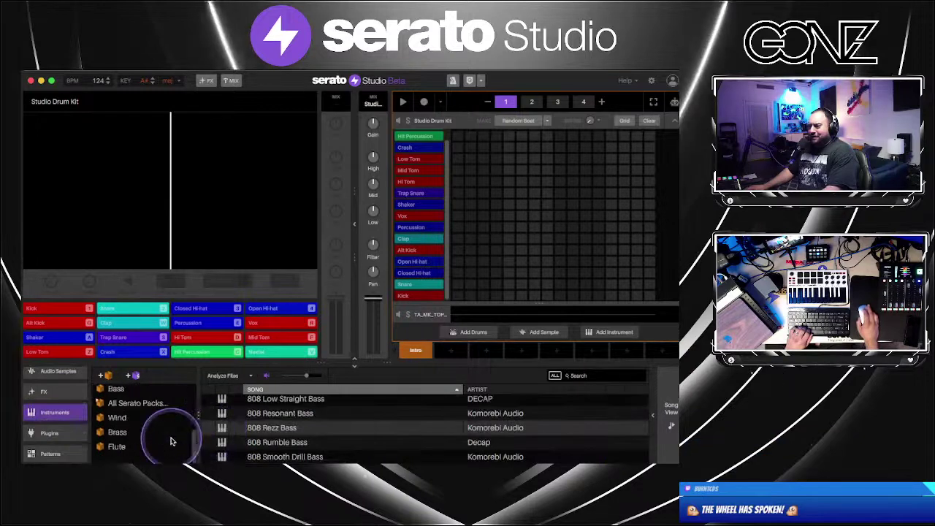
scroll(174, 433, "up", 5)
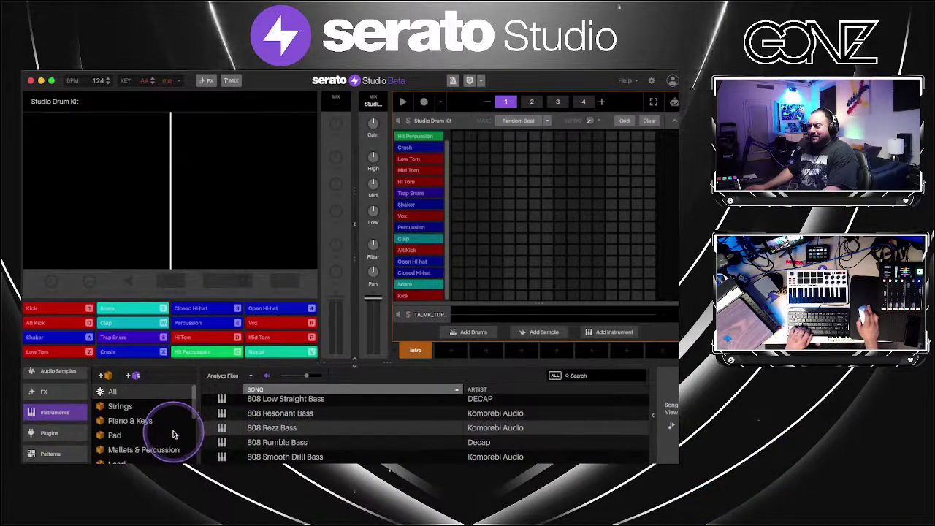
scroll(174, 435, "down", 5)
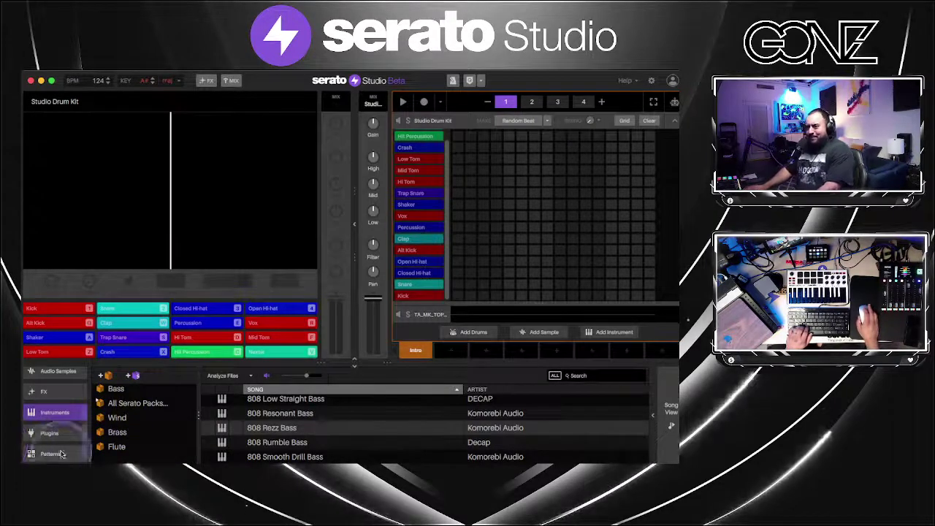
scroll(144, 434, "up", 5)
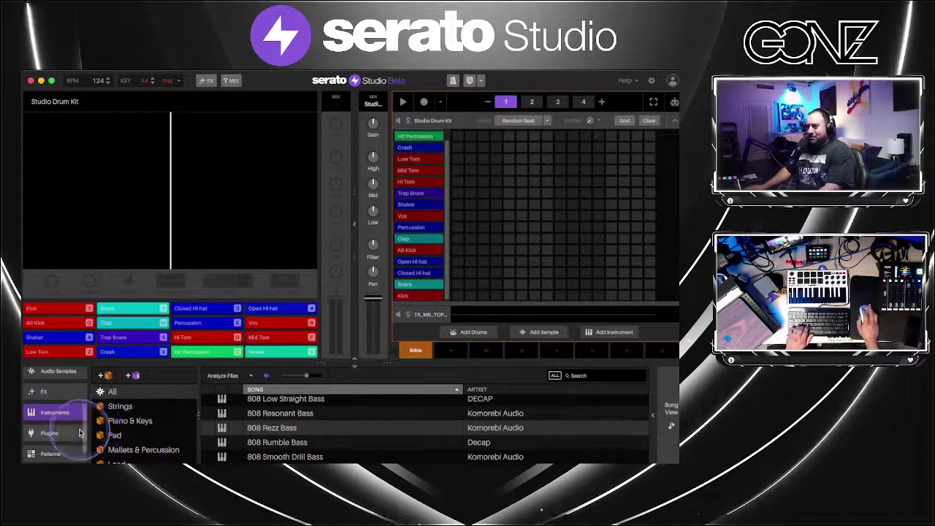
left_click(80, 433)
left_click(71, 412)
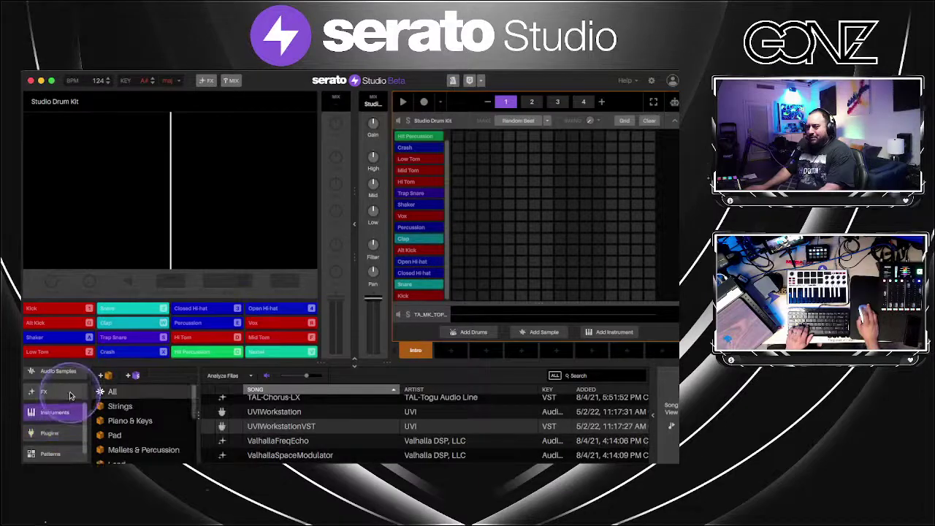
Check the audio samples, projects, Serato DJ Library crates and instrument categories for house material
scroll(61, 409, "up", 3)
left_click(62, 437)
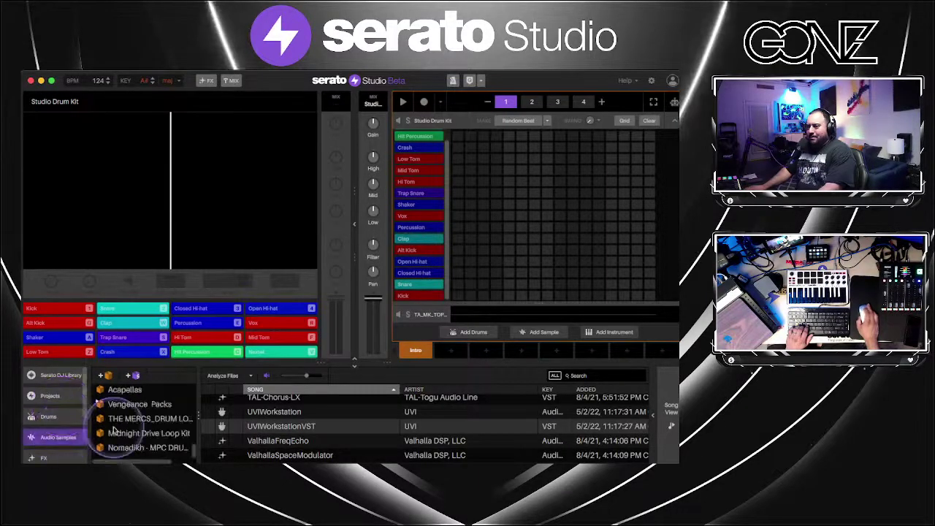
scroll(115, 431, "up", 5)
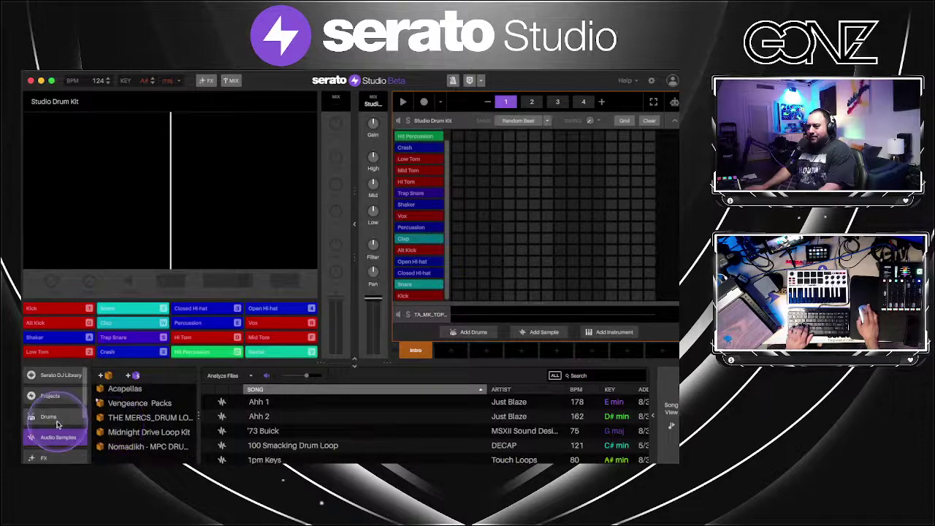
left_click(58, 398)
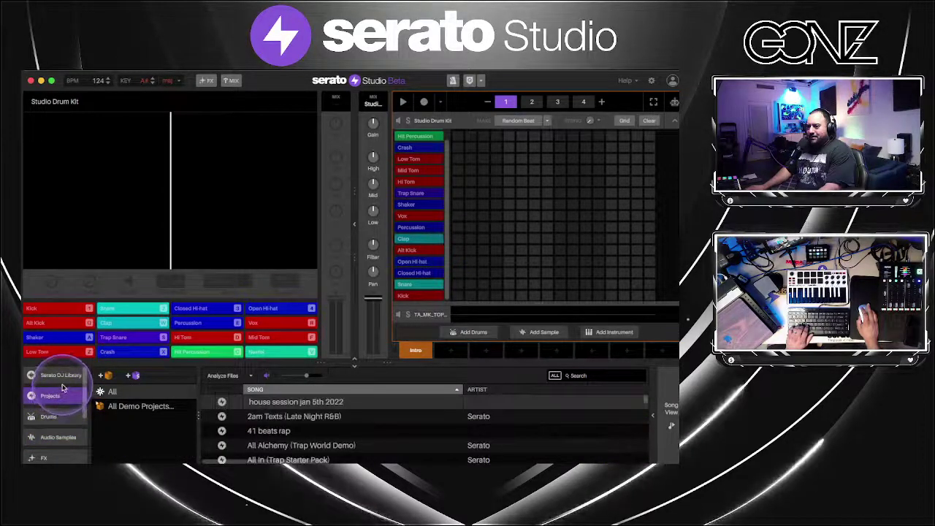
left_click(61, 374)
scroll(146, 424, "down", 5)
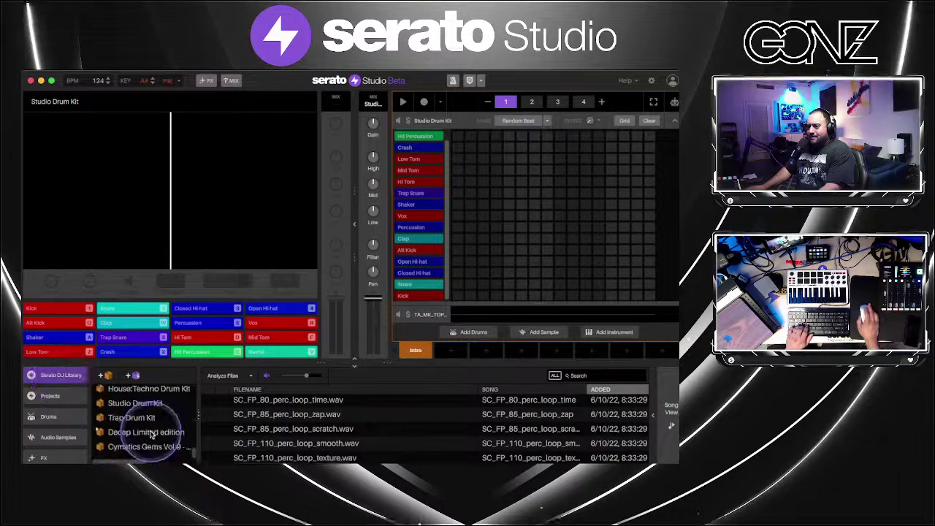
scroll(147, 421, "up", 3)
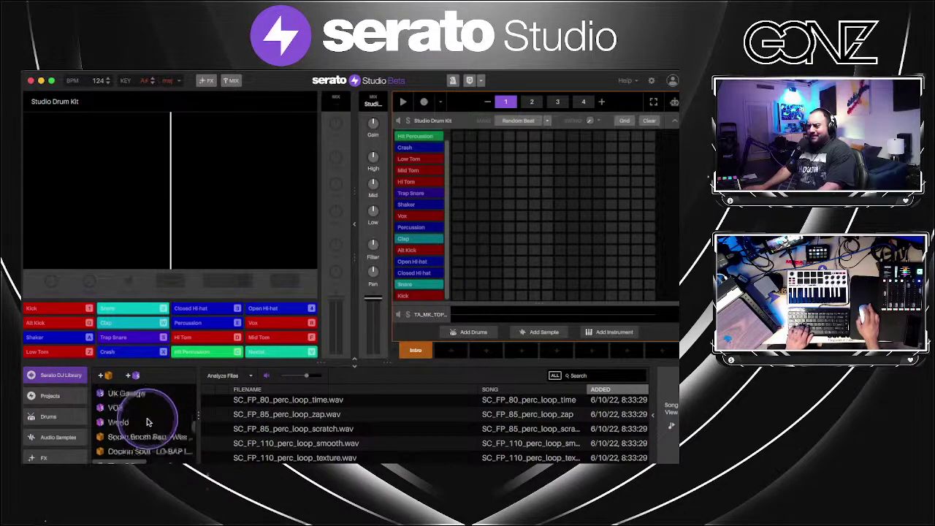
scroll(147, 422, "down", 4)
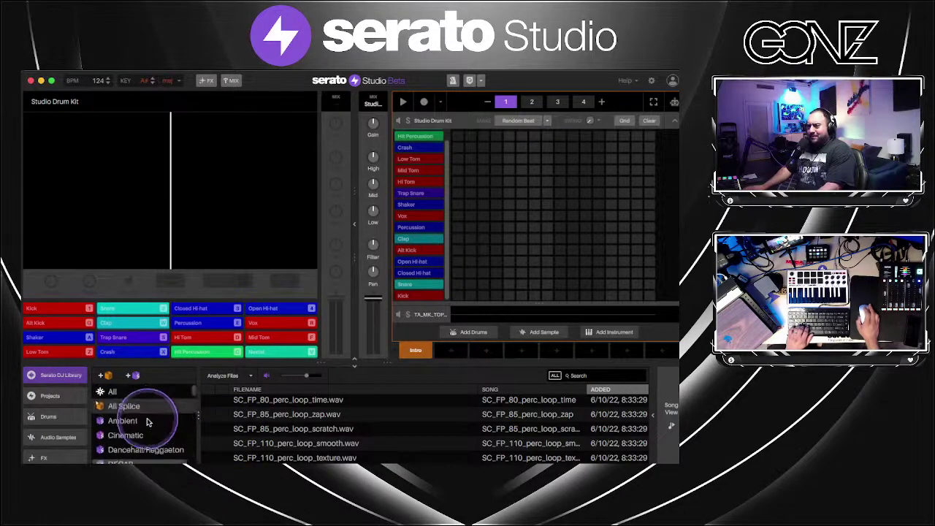
scroll(69, 434, "down", 2)
left_click(63, 434)
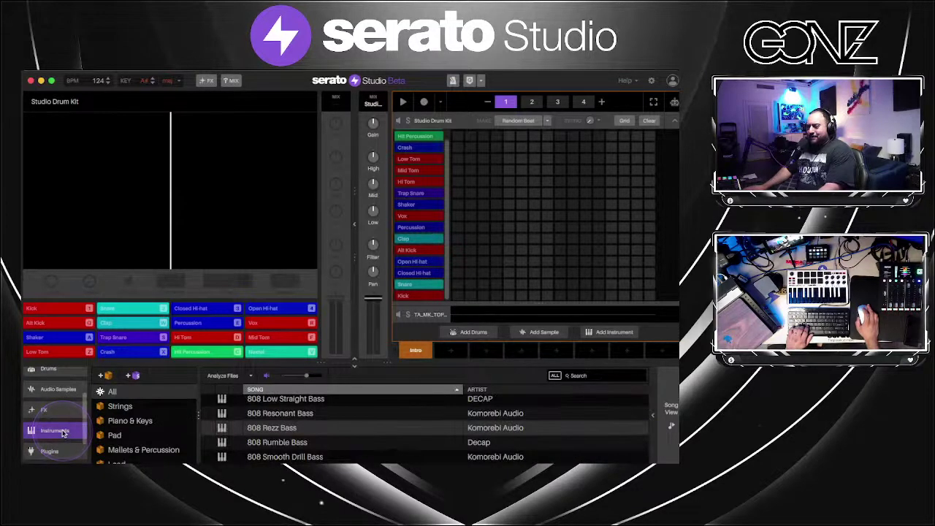
scroll(165, 431, "down", 4)
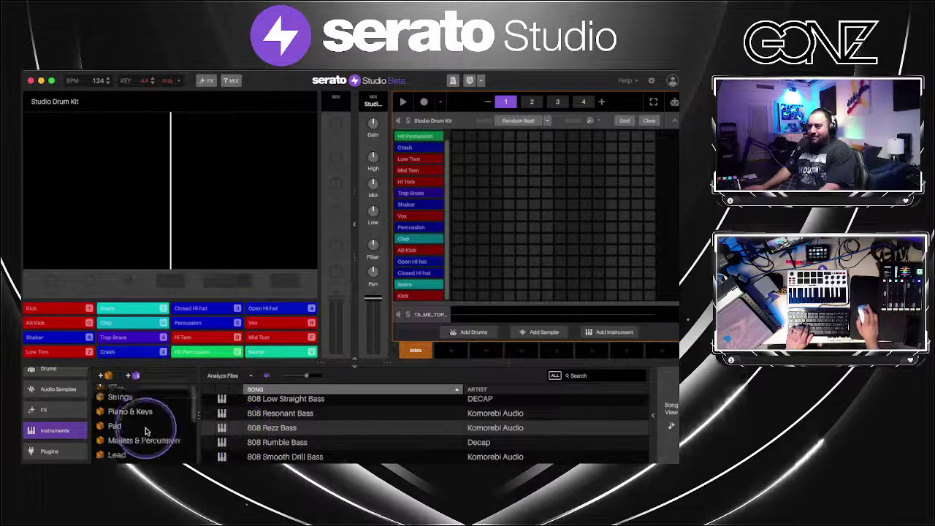
scroll(73, 434, "down", 2)
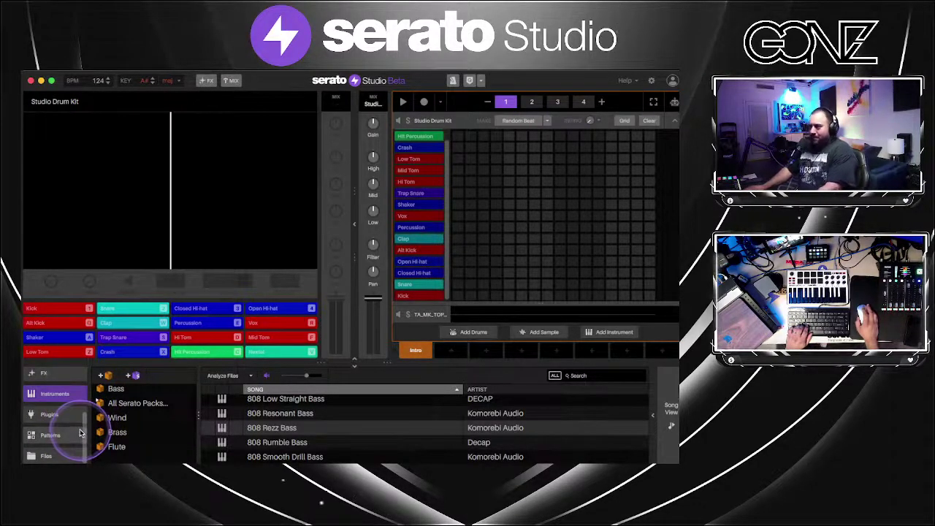
scroll(80, 434, "up", 3)
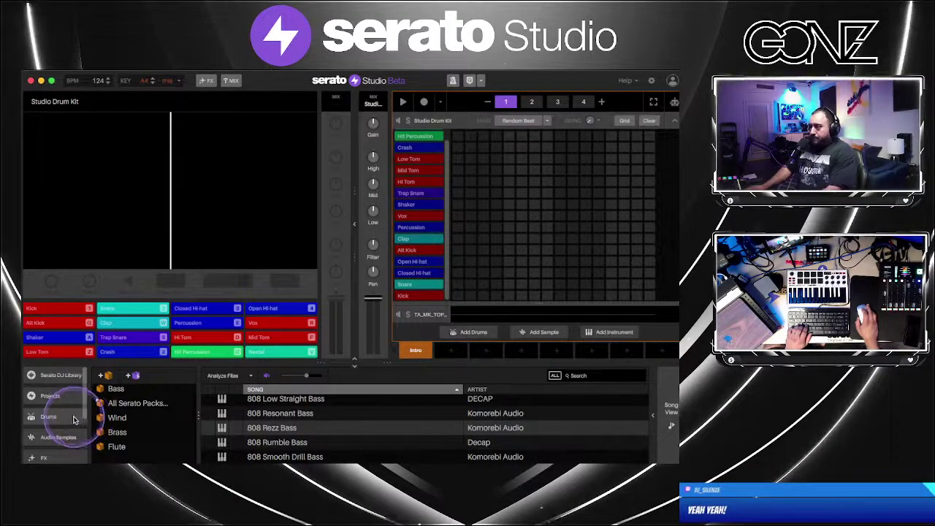
Replace the Studio Drum Kit with the GONZ House Drums 5 kit from the saved deck presets
left_click(51, 416)
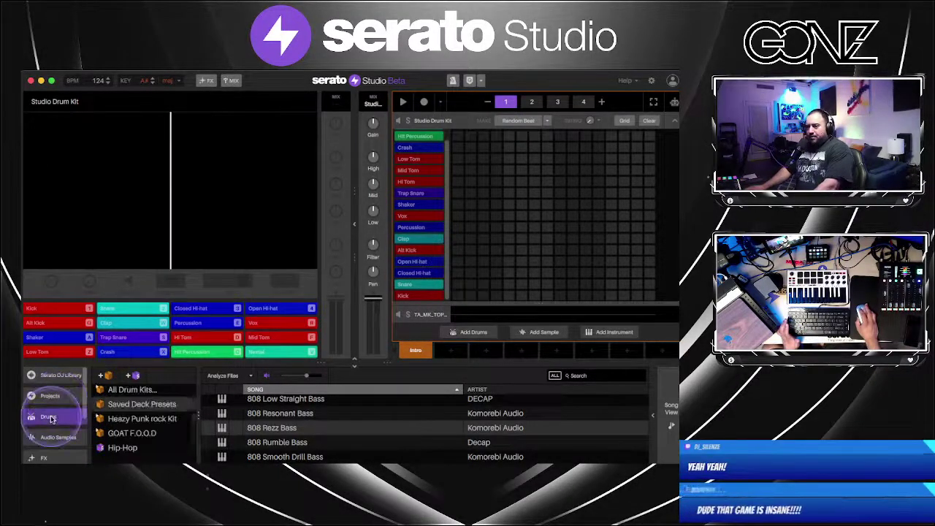
scroll(417, 439, "down", 1)
left_click(404, 435)
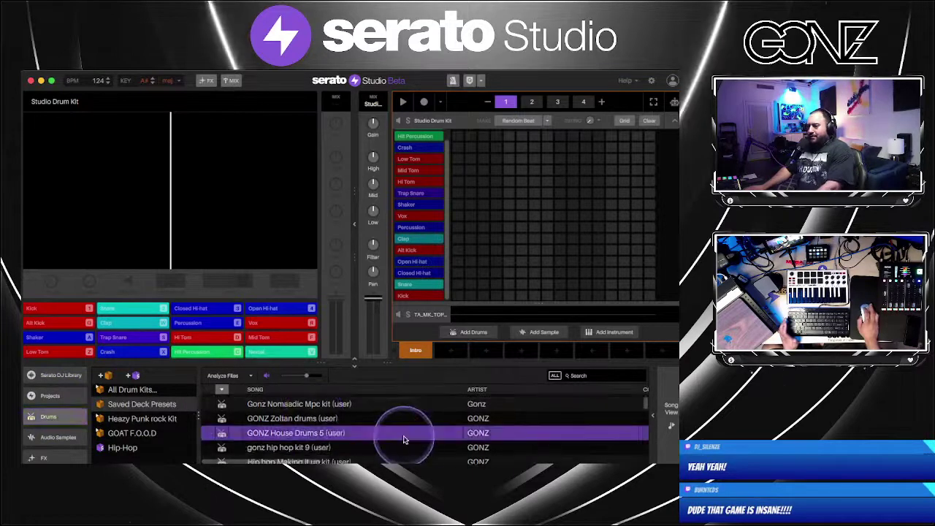
left_click_drag(391, 431, 531, 240)
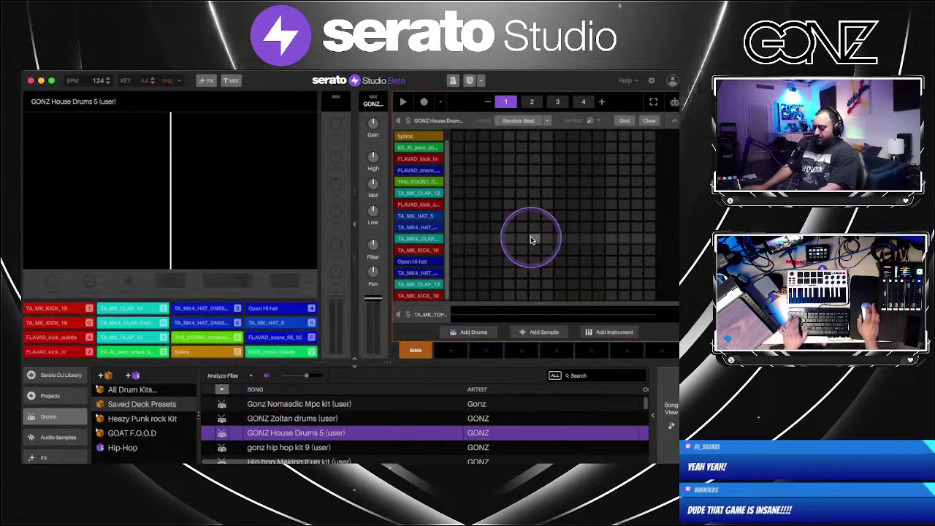
Audition the kick, clap and hi-hat on pads 1, 2 and 3 of the GONZ House Drums 5 kit
key("1")
key("2")
key("2")
key("2")
key("2")
key("1")
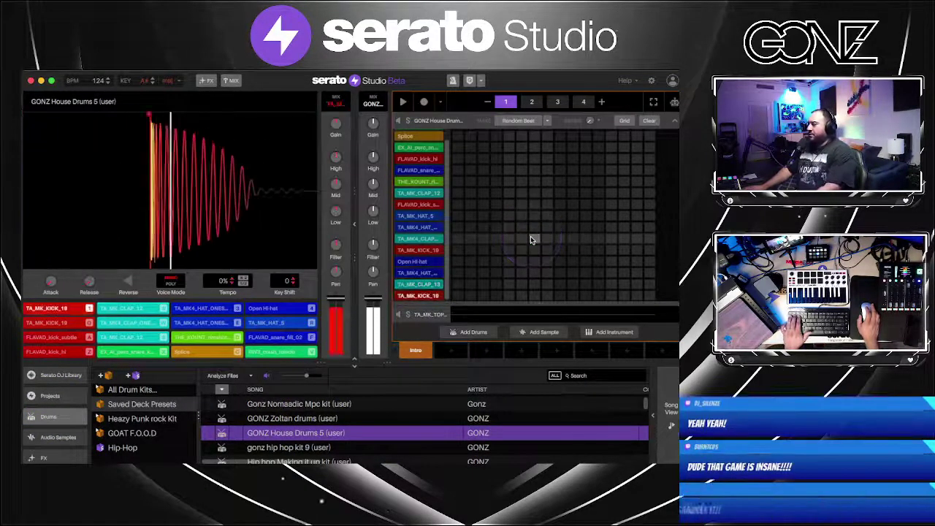
key("2")
key("2")
key("2")
key("3")
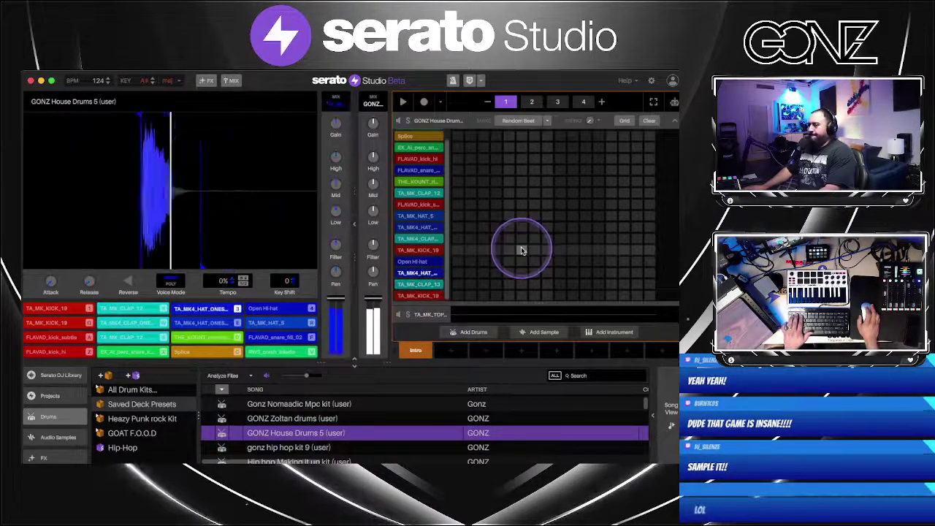
key("3")
key("2")
key("3")
key("2")
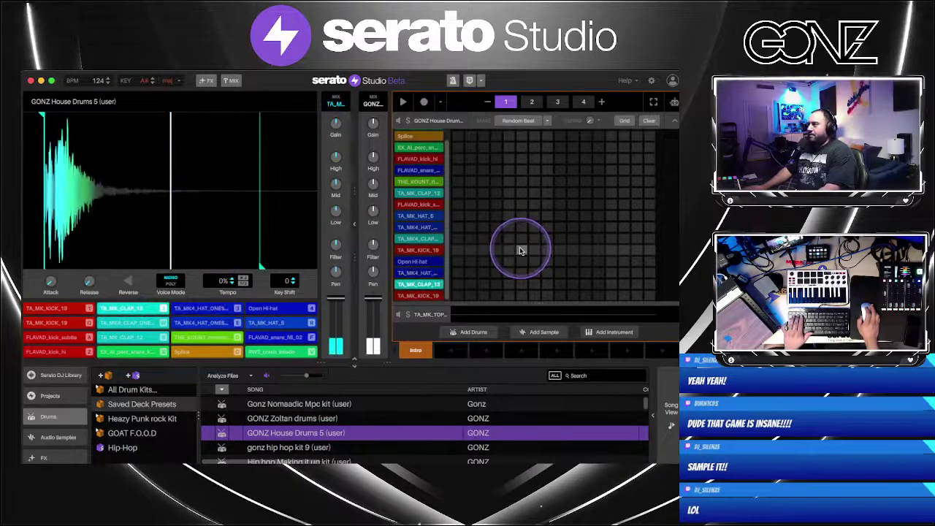
key("1")
key("2")
key("1")
Play the scene briefly, collapse the GONZ House Drums 5 track and open the CO Kayn sample track
key("space")
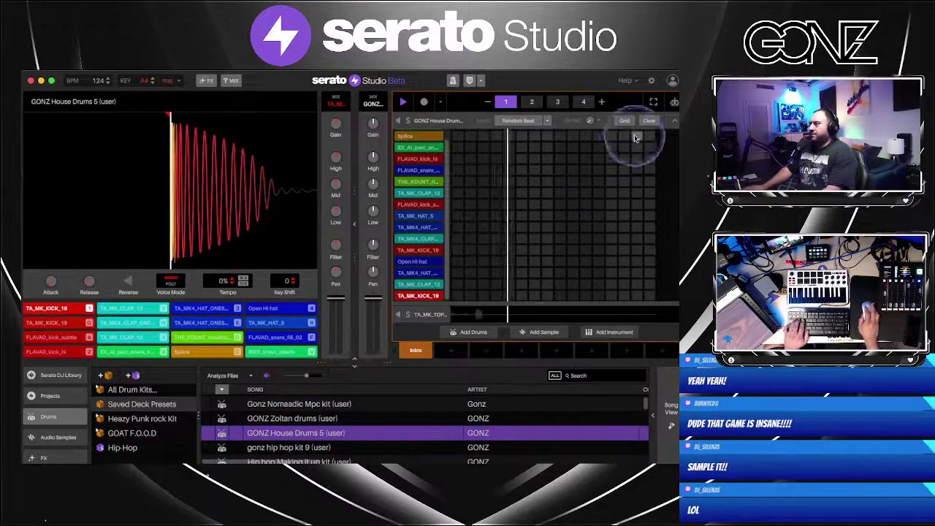
left_click(674, 121)
key("space")
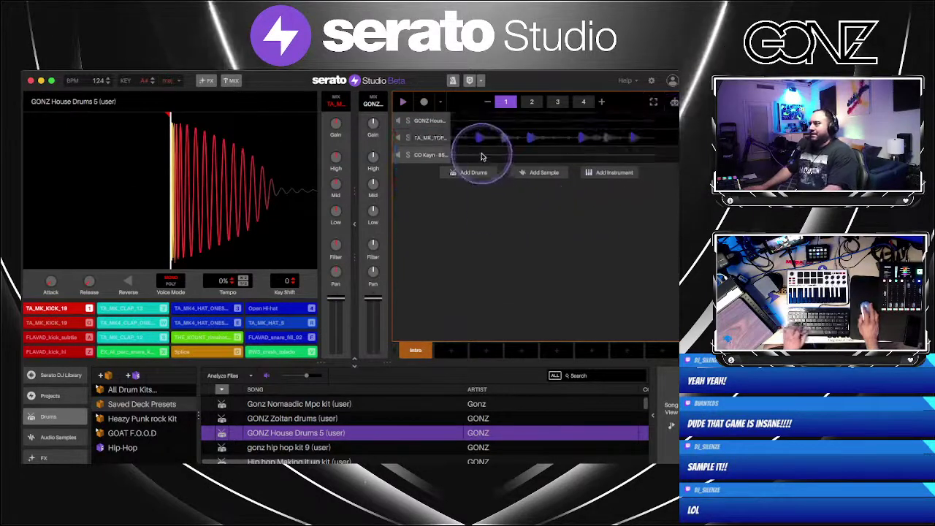
left_click(481, 155)
Audition the CO Kayn sample from different points of its waveform and play its slices on pads 1 and 2
left_click(440, 244)
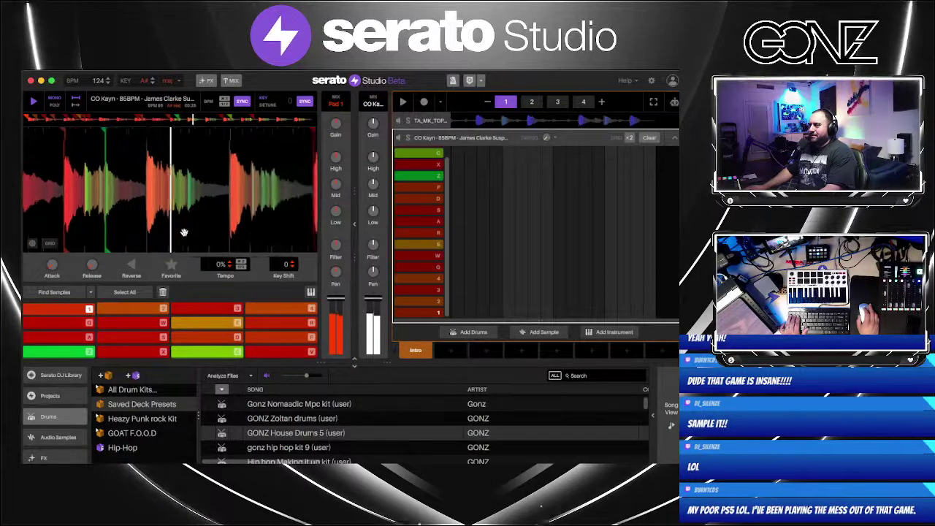
left_click(184, 233)
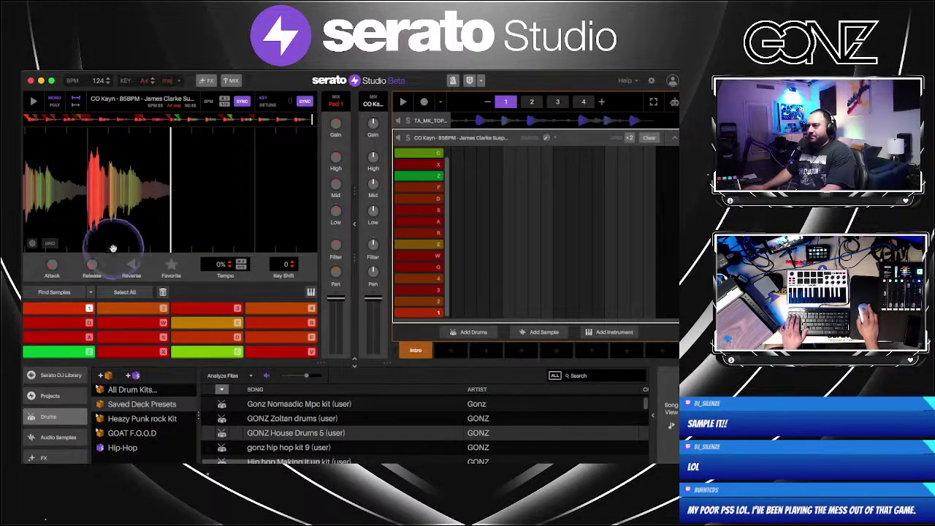
left_click(30, 120)
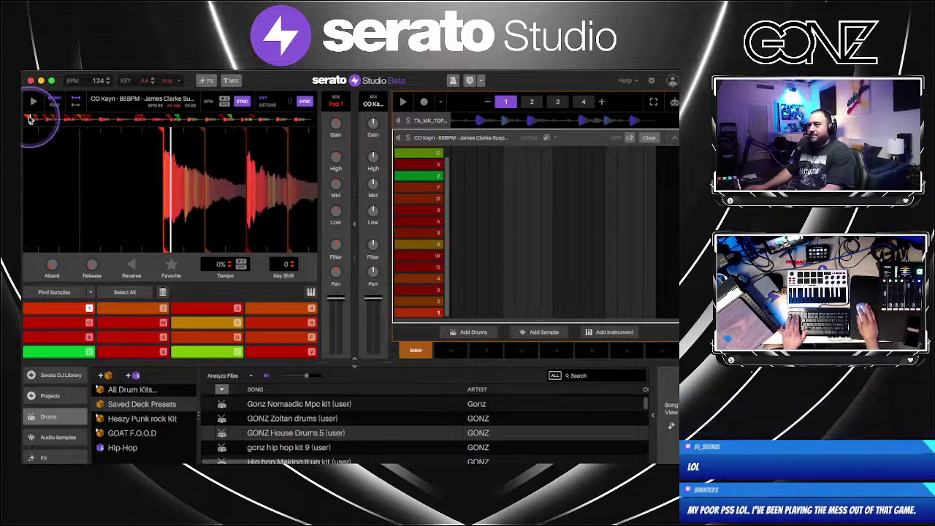
key("2")
key("1")
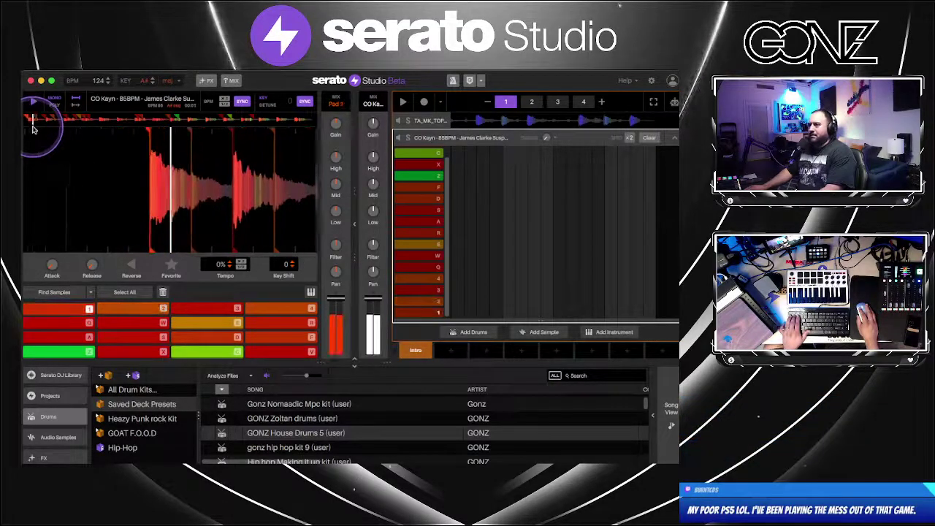
left_click(81, 127)
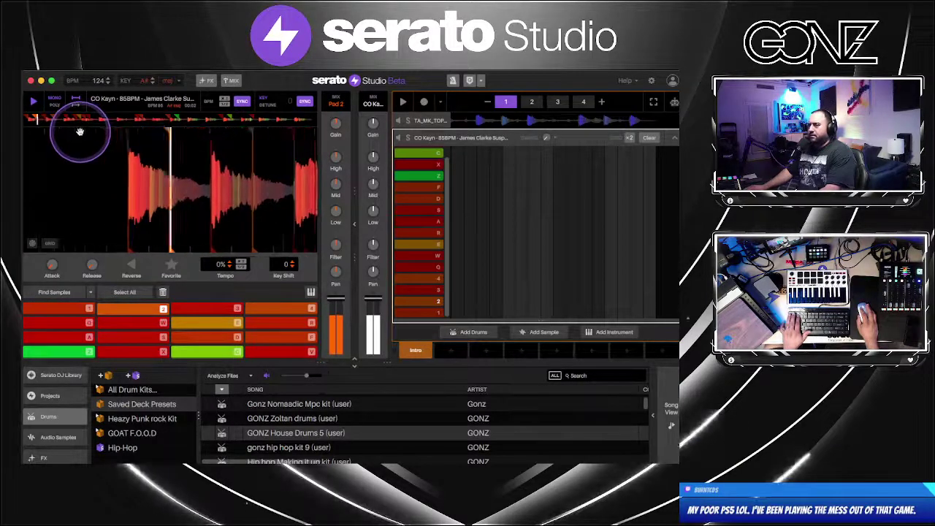
left_click(34, 143)
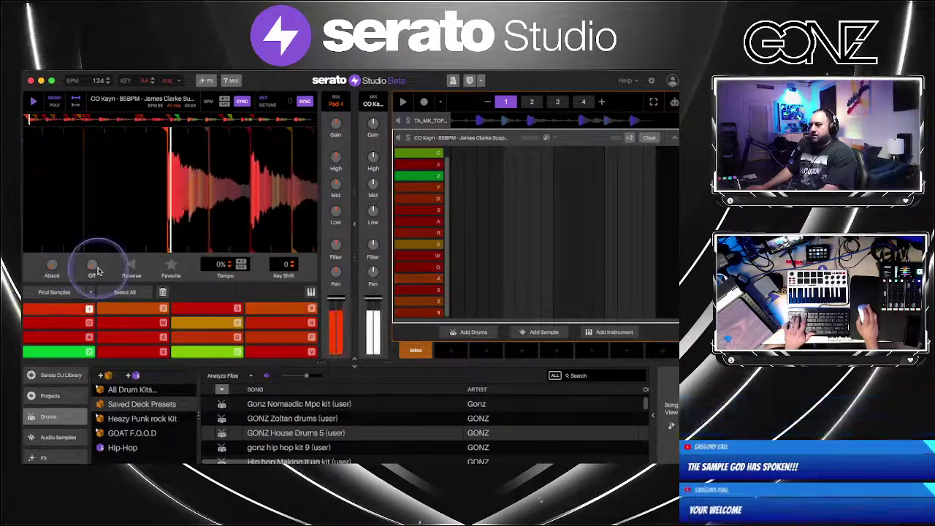
Mark the slices on pads 1, 2 and 4 as favorites and audition pads 1 and 2
left_click(174, 268)
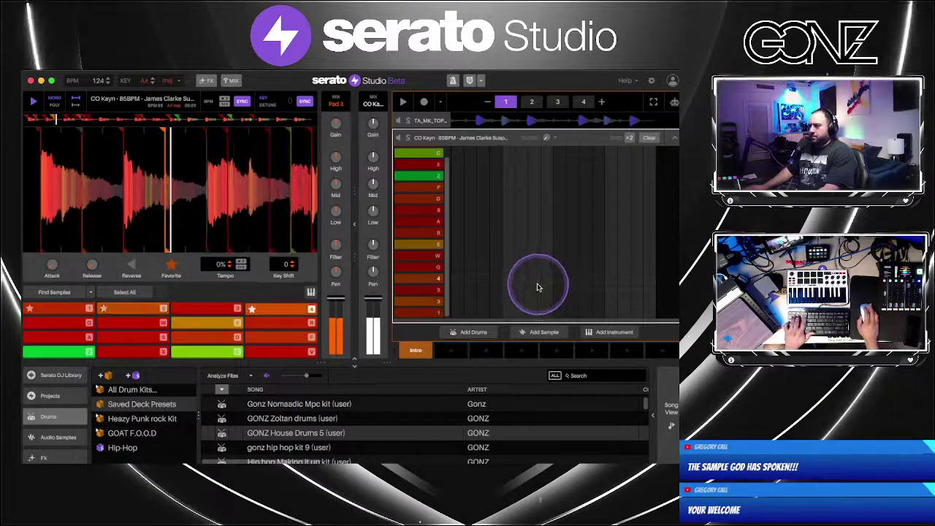
key("1")
key("2")
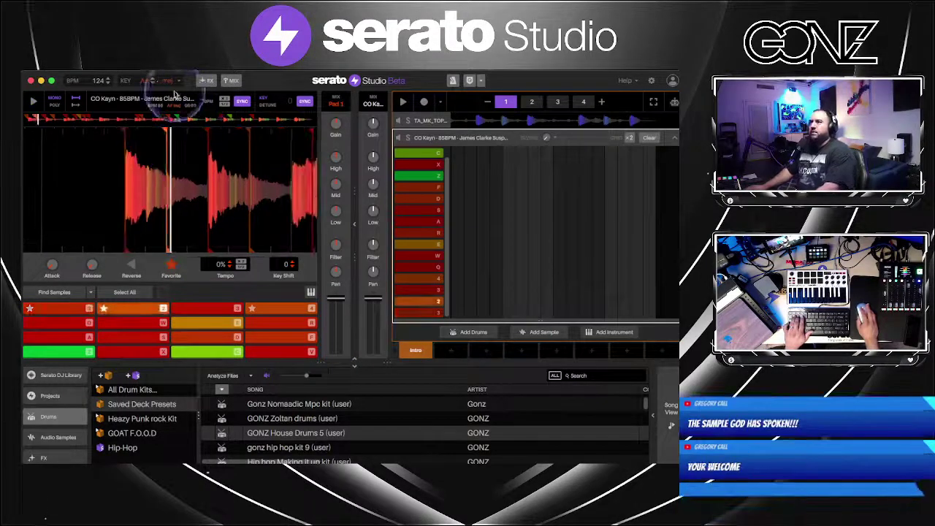
Try the project key C# while playing the slices on pads 1, 2 and 3, and return the key to A#
left_click(153, 79)
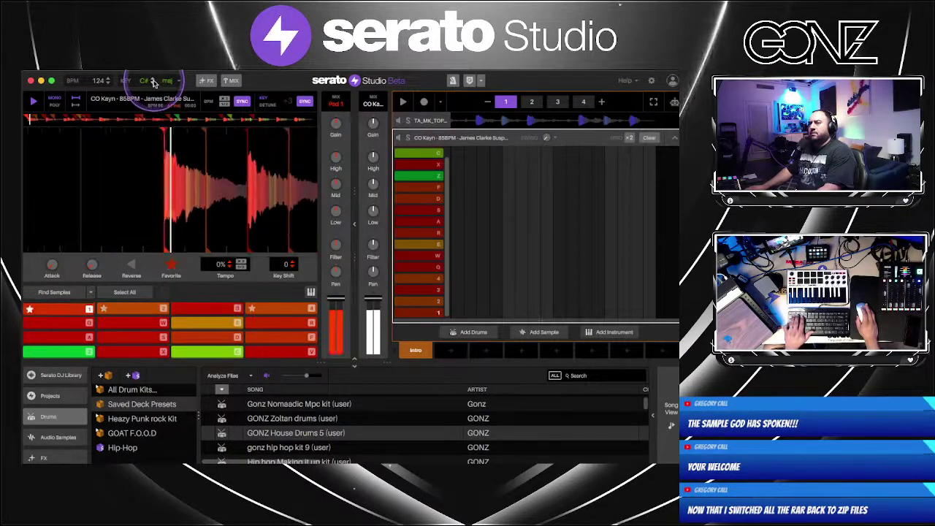
key("3")
key("2")
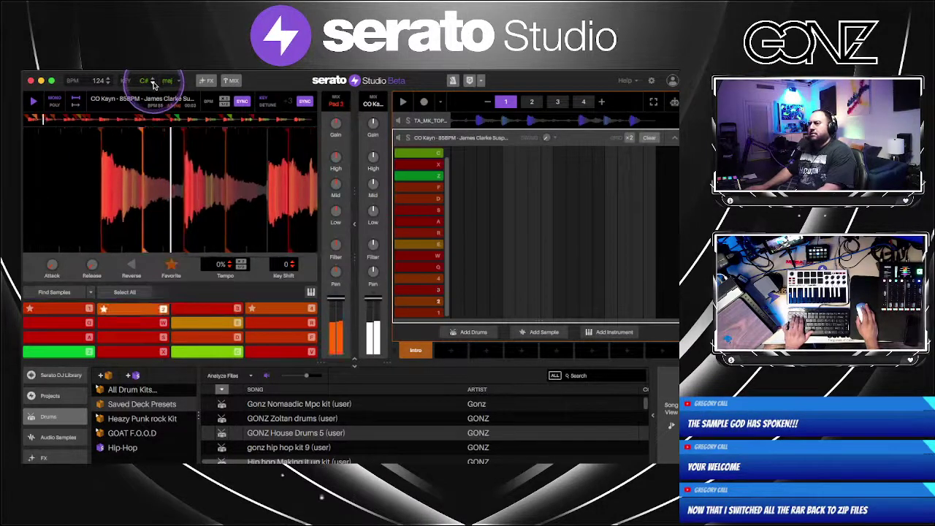
key("2")
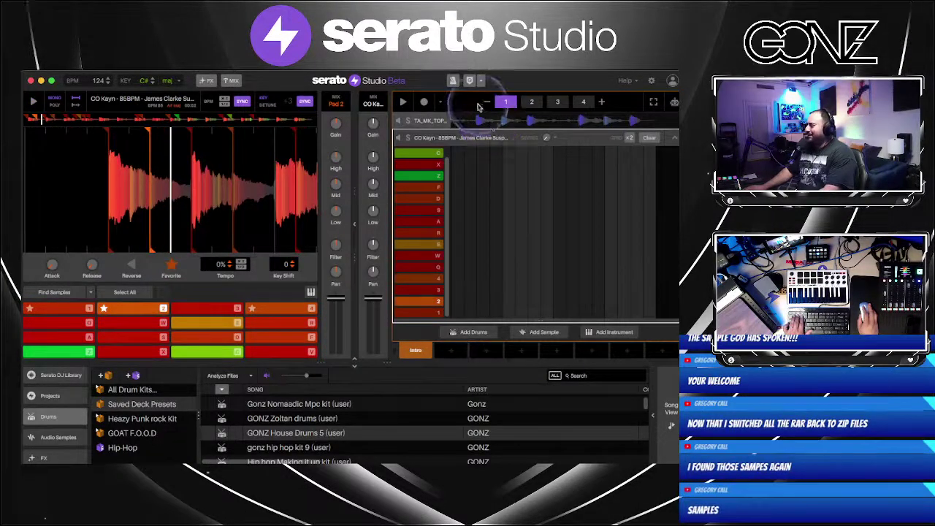
left_click(475, 137)
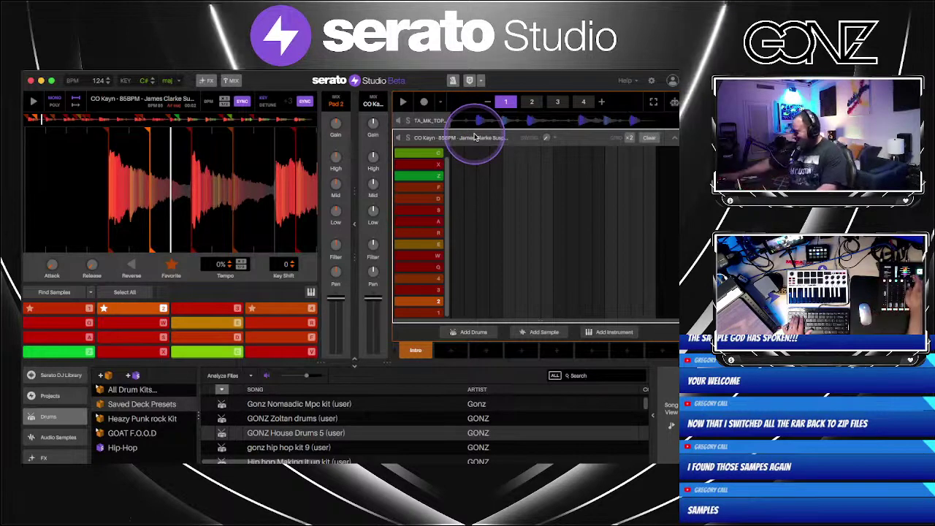
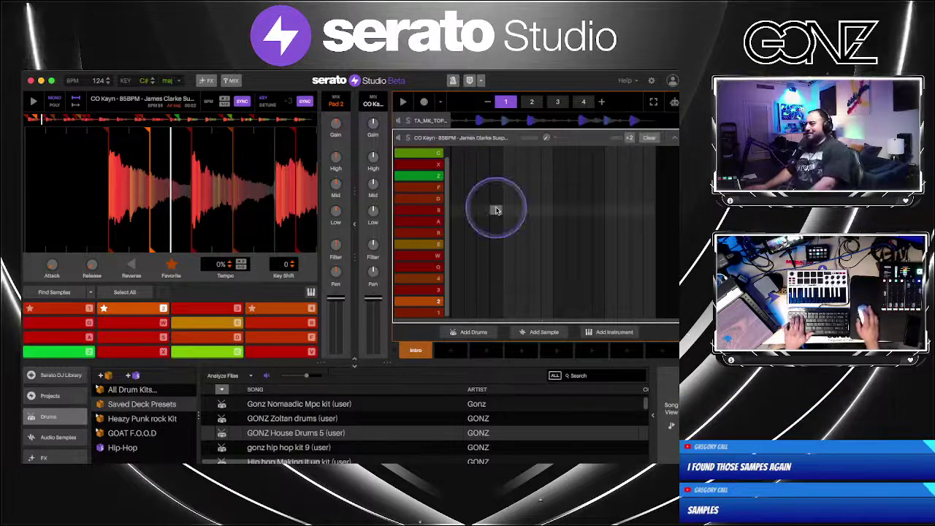
key("2")
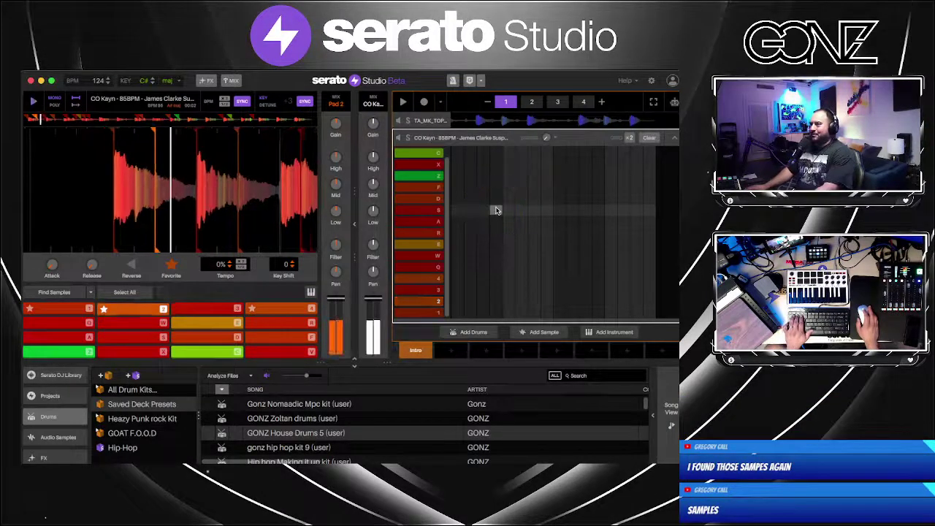
key("3")
key("1")
key("1")
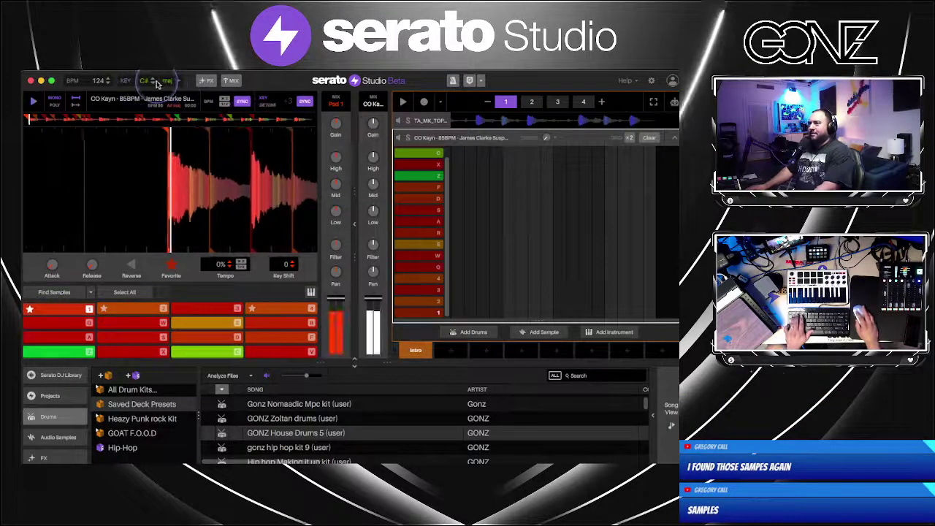
key("2")
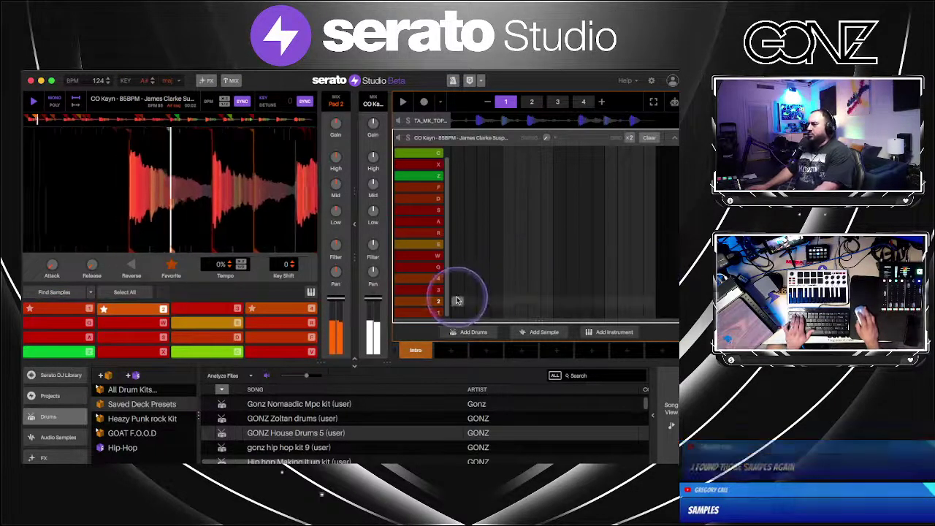
Play the slices on pads 1, 2 and 3 in the A# key and stop playback
key("1")
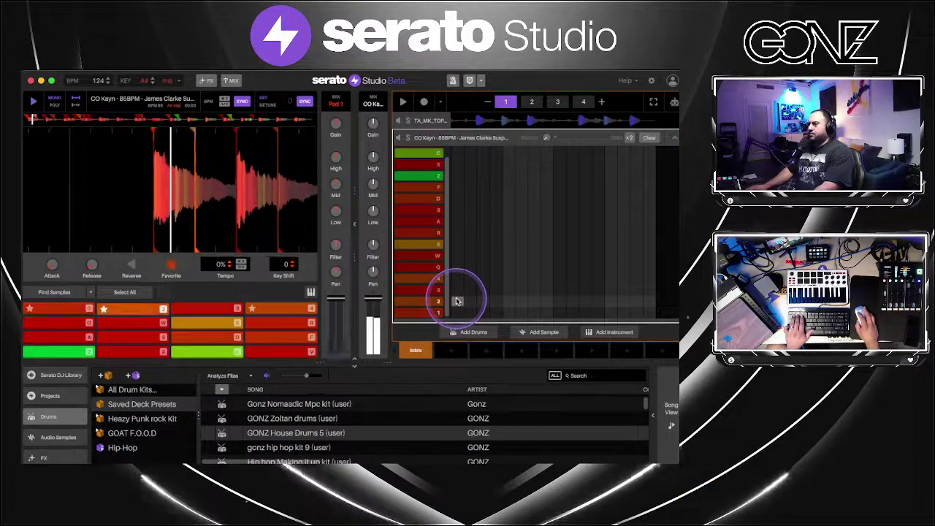
key("2")
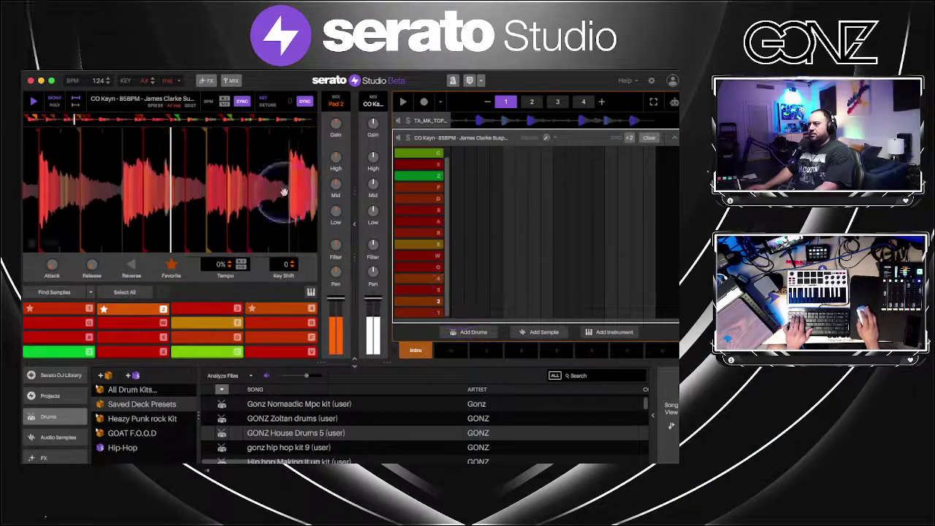
key("3")
key("2")
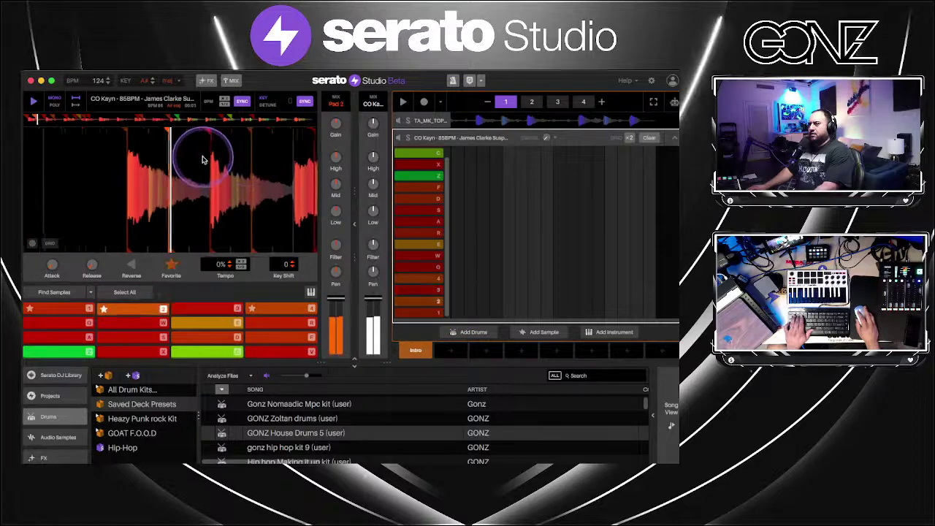
key("2")
Delete all CO Kayn slices except the favorites on pads 1, 2 and 4, and play pad 2
left_click(144, 293)
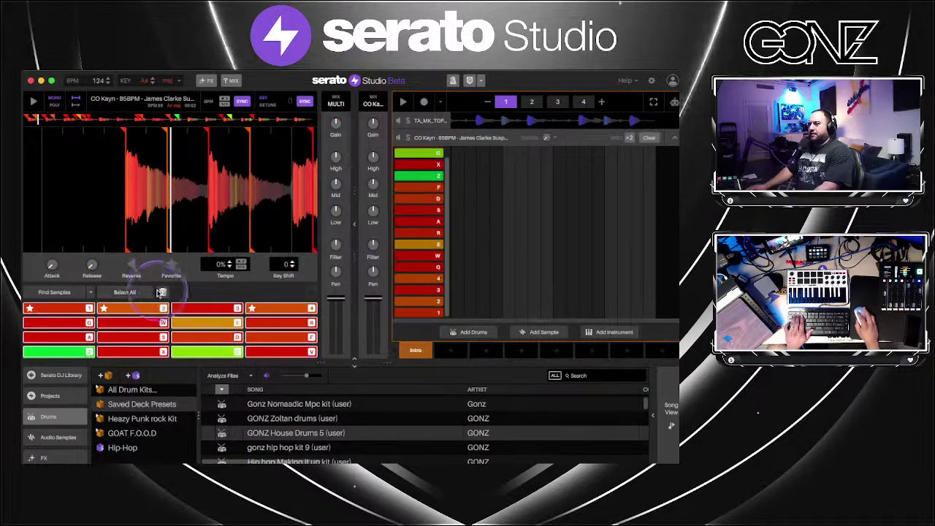
left_click(161, 292)
key("2")
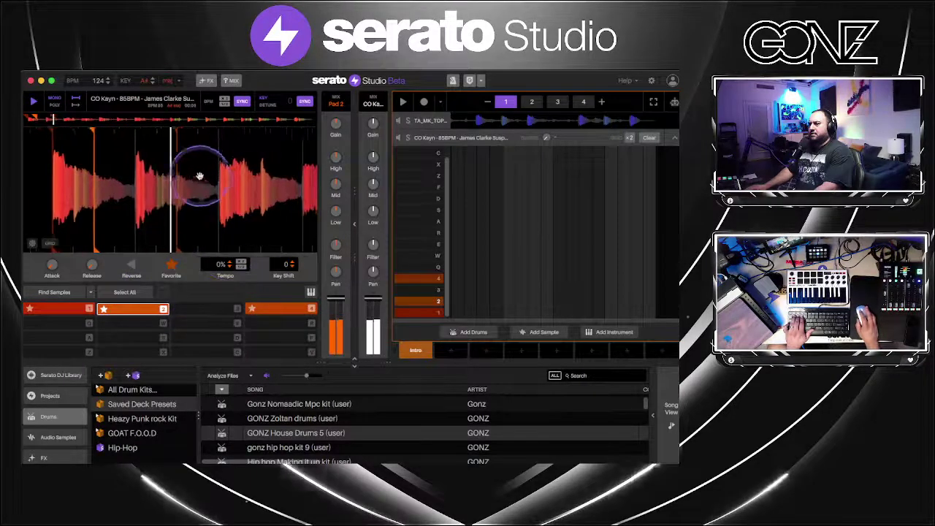
Remove the favorite marks from pads 4, 1 and 2 and delete their slices, leaving all sample pads empty
left_click(253, 308)
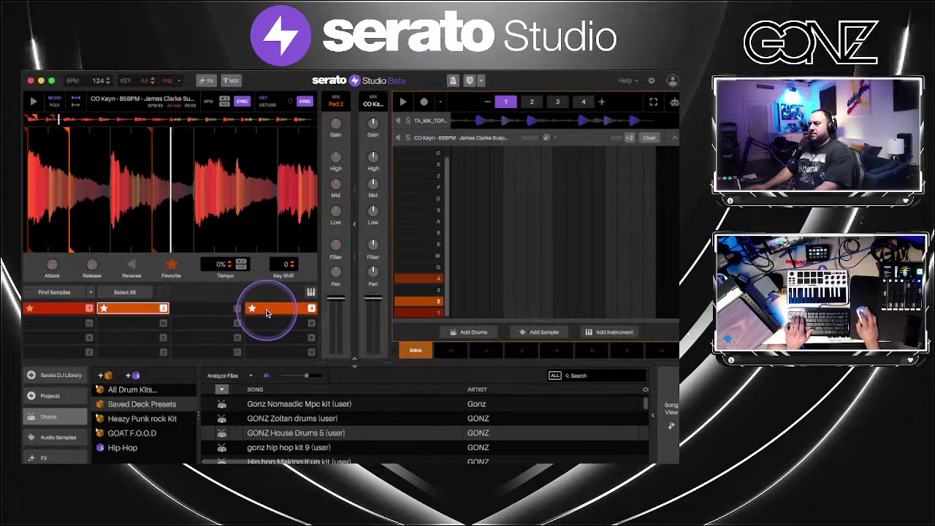
left_click(169, 271)
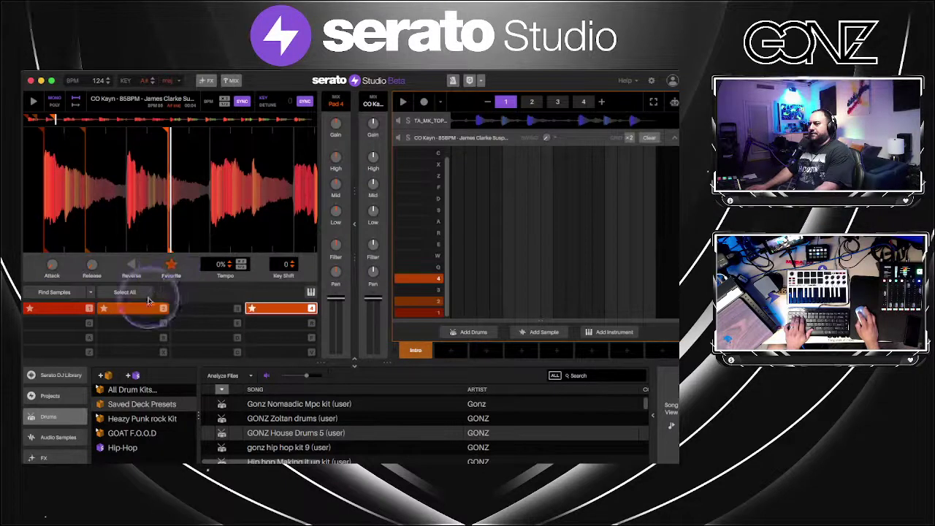
left_click(71, 307)
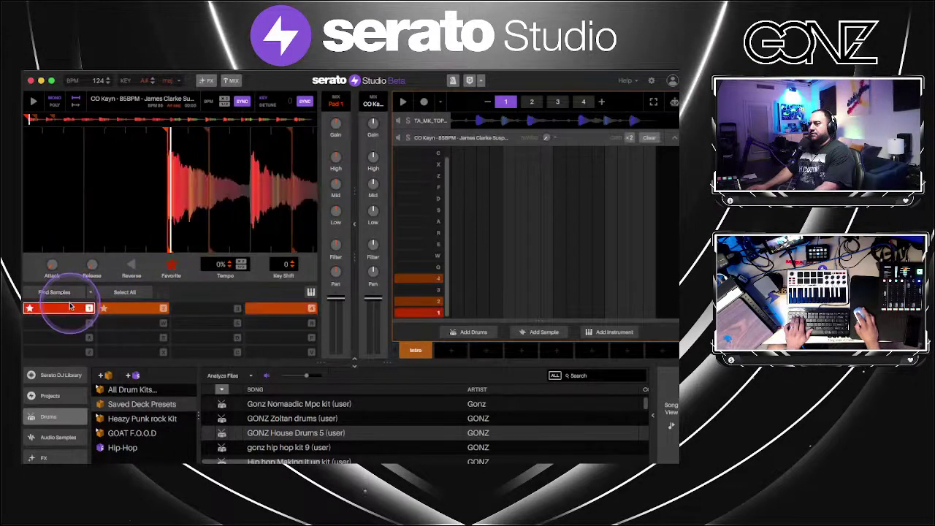
left_click(174, 271)
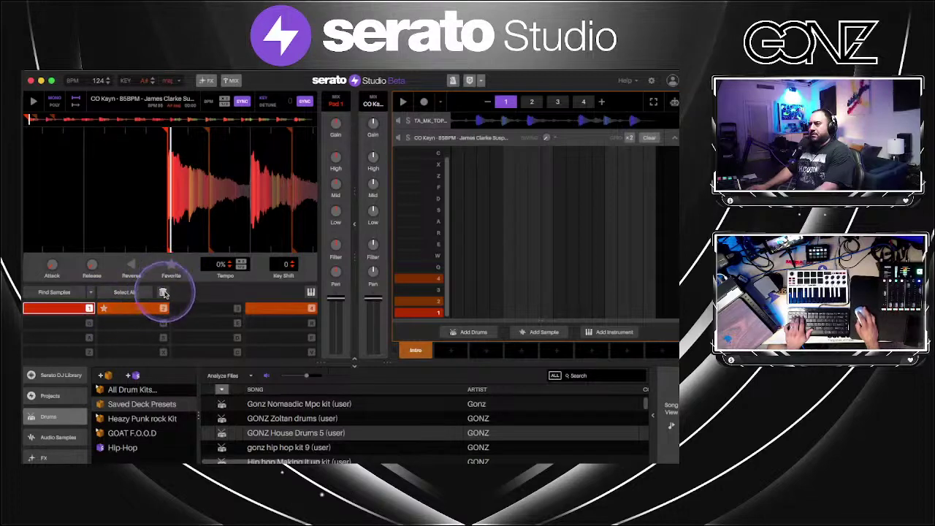
left_click(164, 293)
left_click(303, 311)
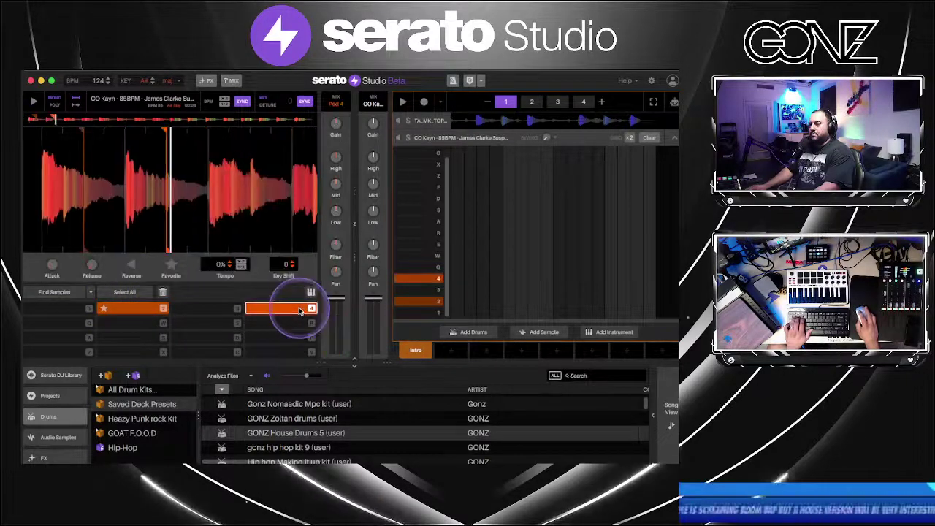
left_click(164, 293)
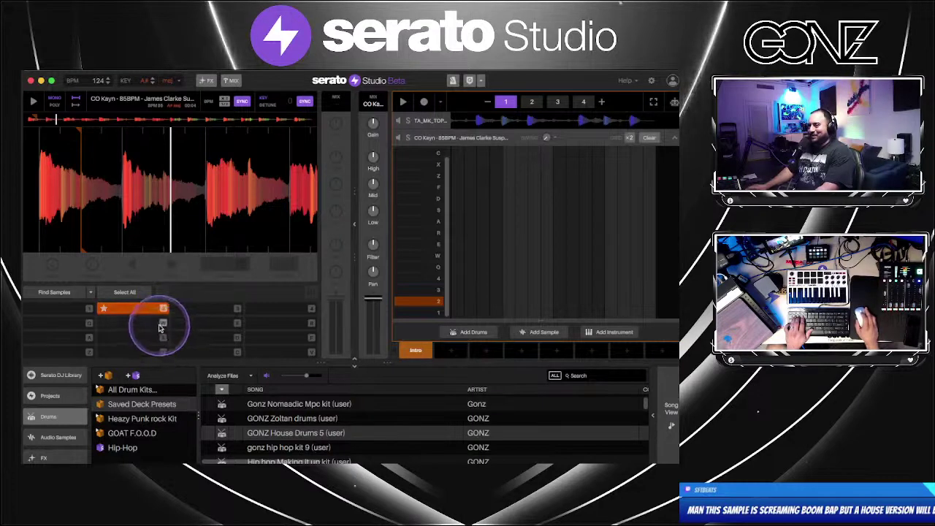
left_click(147, 308)
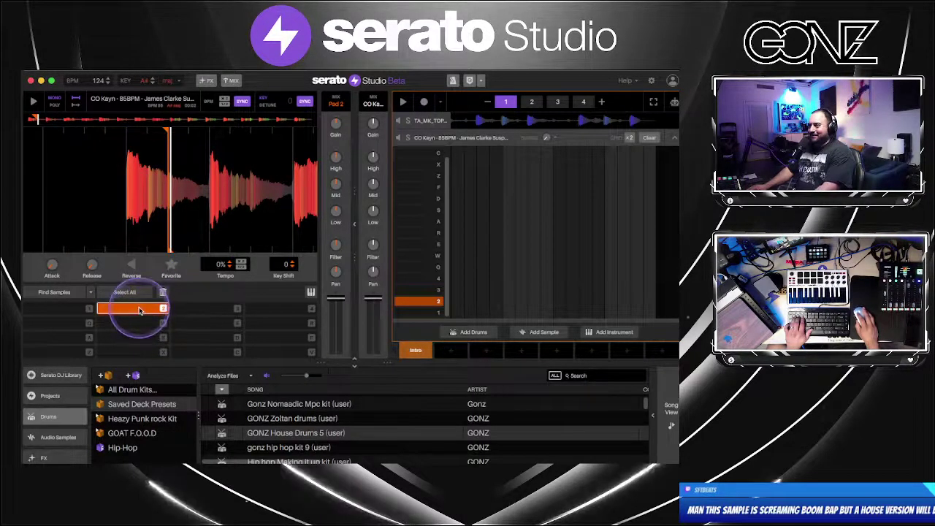
left_click(163, 292)
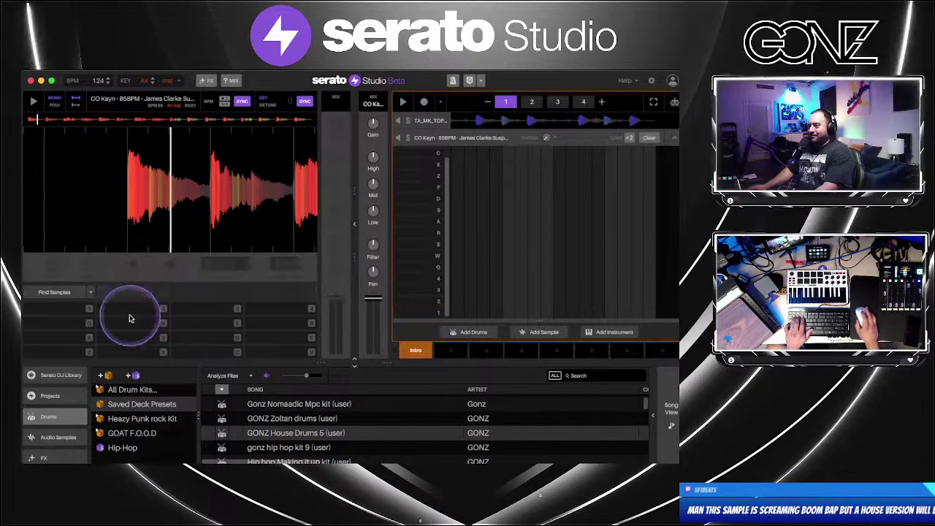
Cue a new slice on pad 1 partway through the sample's first chord hit and play it
scroll(188, 216, "down", 2)
scroll(188, 216, "up", 3)
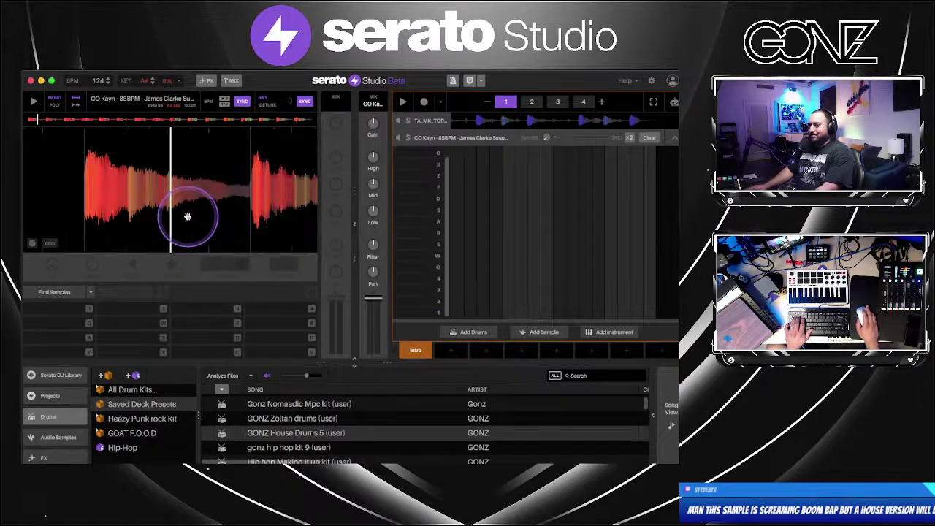
mouse_move(218, 223)
left_mouse_down()
mouse_move(233, 222)
mouse_move(218, 225)
left_mouse_up()
key("1")
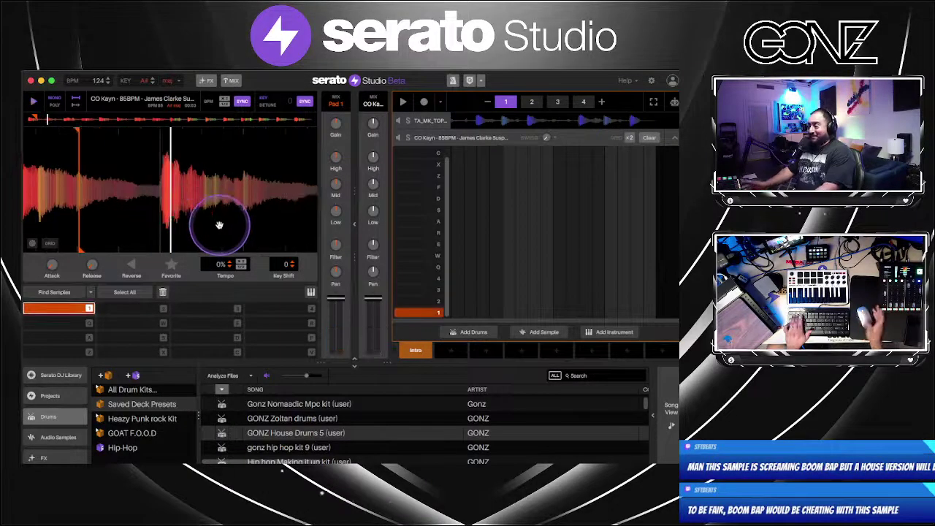
key("1")
Nudge the start marker of the pad 1 slice slightly and play the slice again
scroll(172, 223, "down", 1)
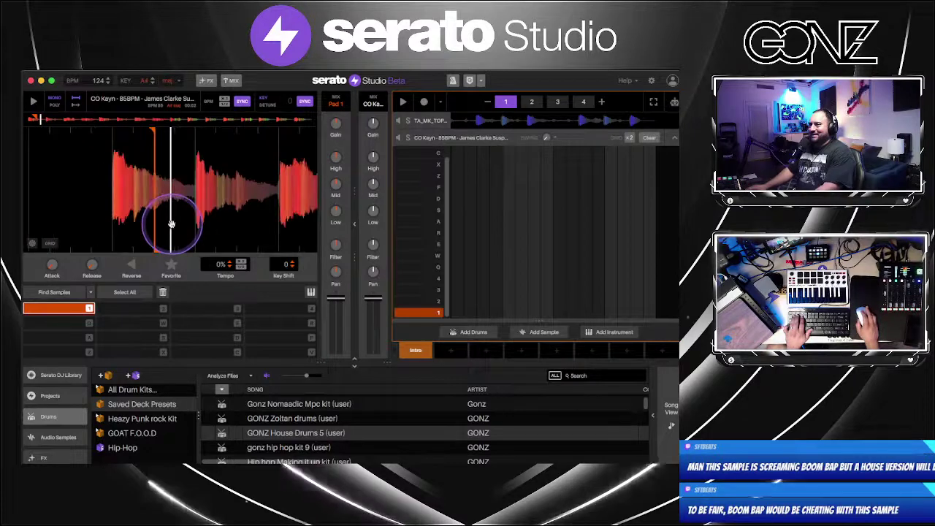
scroll(172, 224, "up", 2)
scroll(172, 225, "down", 1)
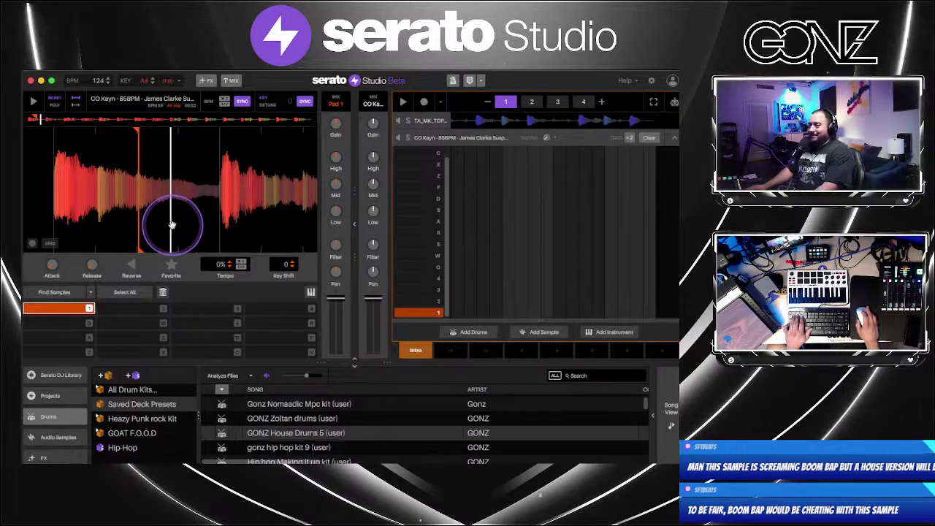
key("1")
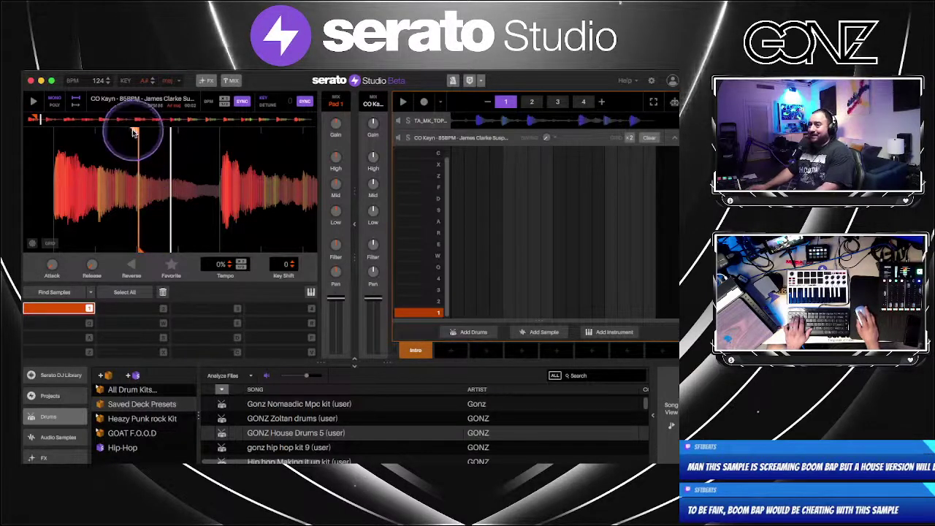
left_click_drag(133, 132, 130, 132)
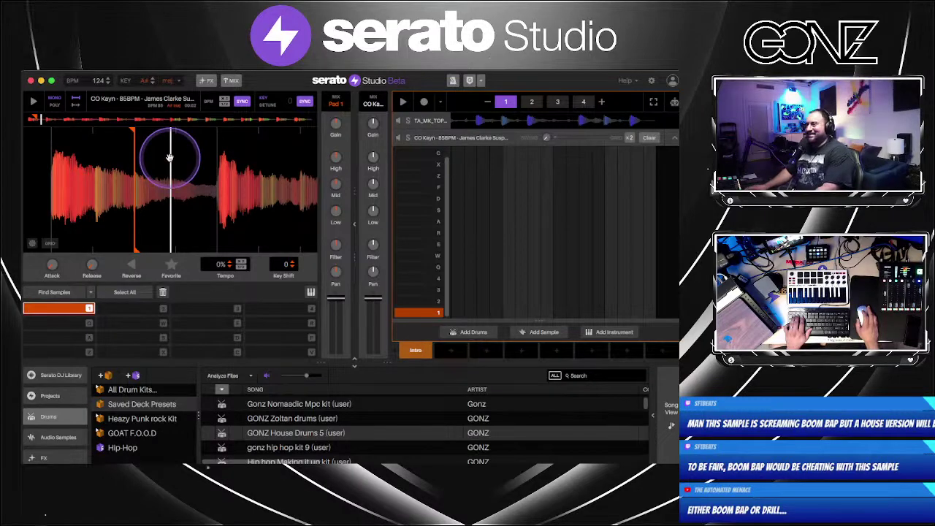
key("1")
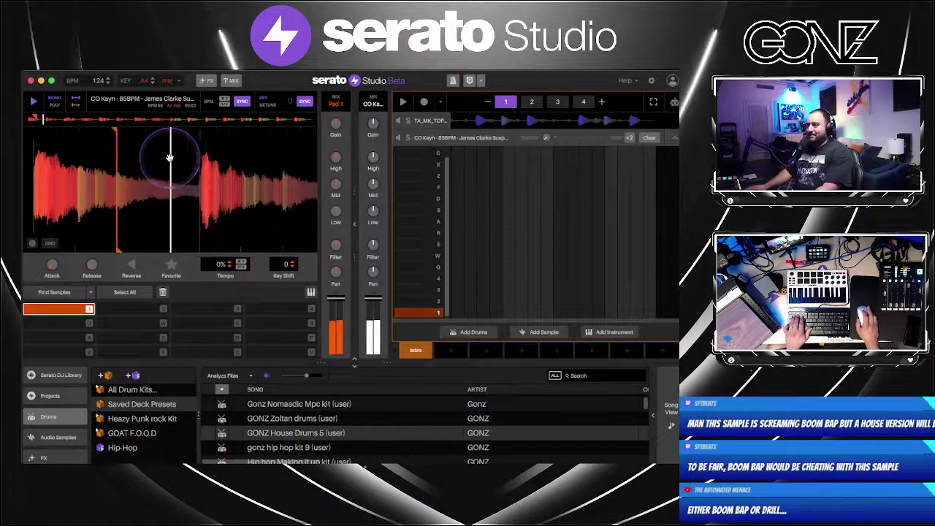
Cue a slice on pad 2 partway through the sample's second chord hit and play pads 1 and 2
key("2")
key("1")
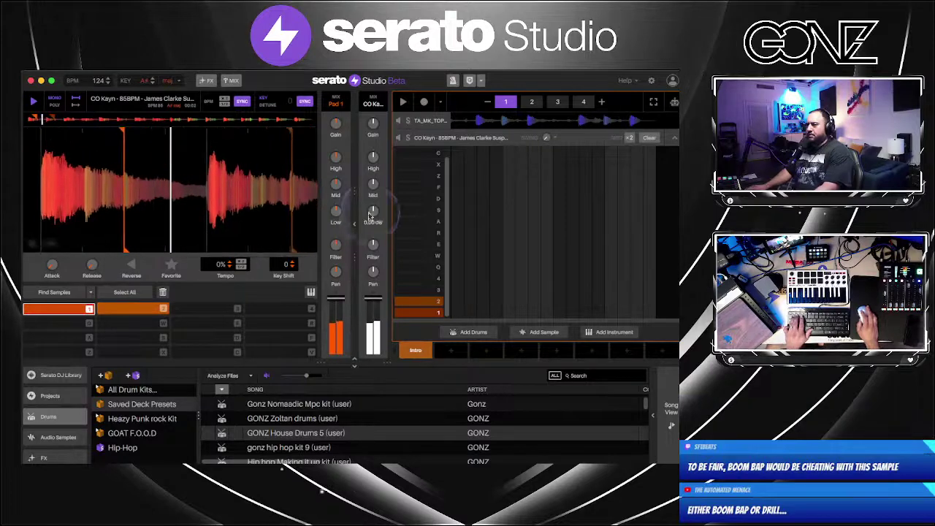
left_click(486, 288)
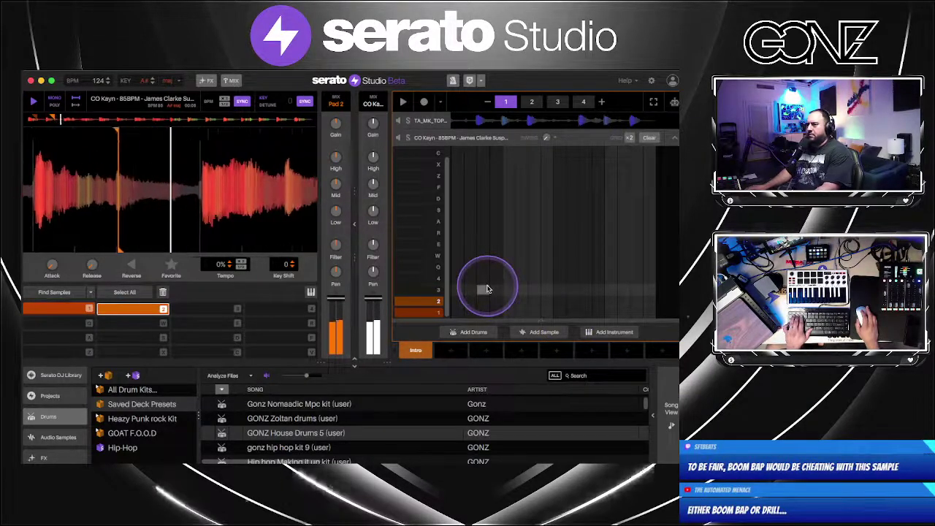
Cue a slice on pad 3 at the sample's third chord hit, shorten its end, and play it after pad 2
left_click_drag(148, 230, 211, 227)
key("3")
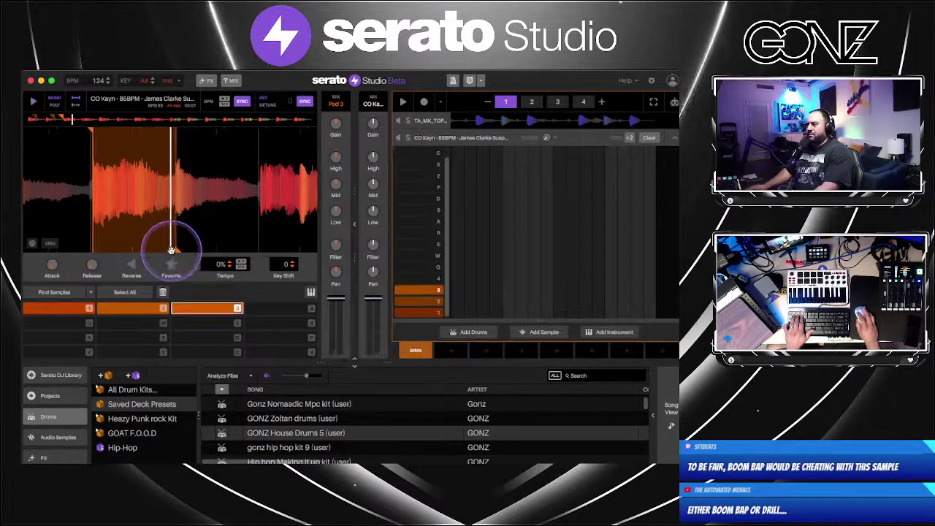
left_click_drag(174, 250, 179, 248)
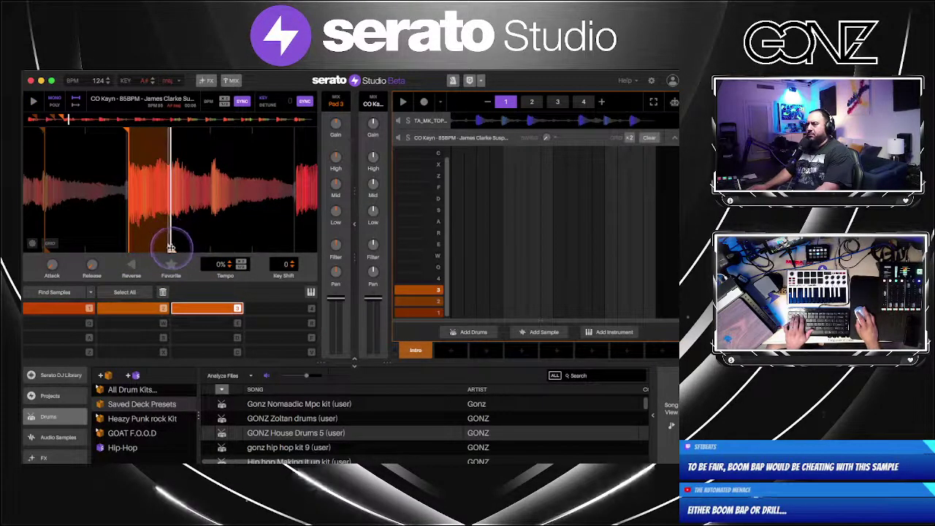
key("2")
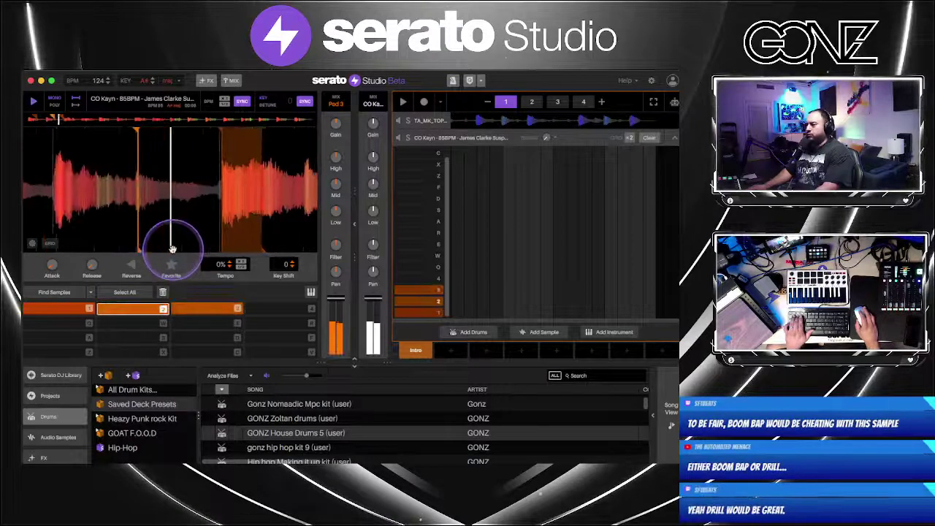
Play the slices on pads 1, 2 and 3 in varying order to try out a chord sequence
key("3")
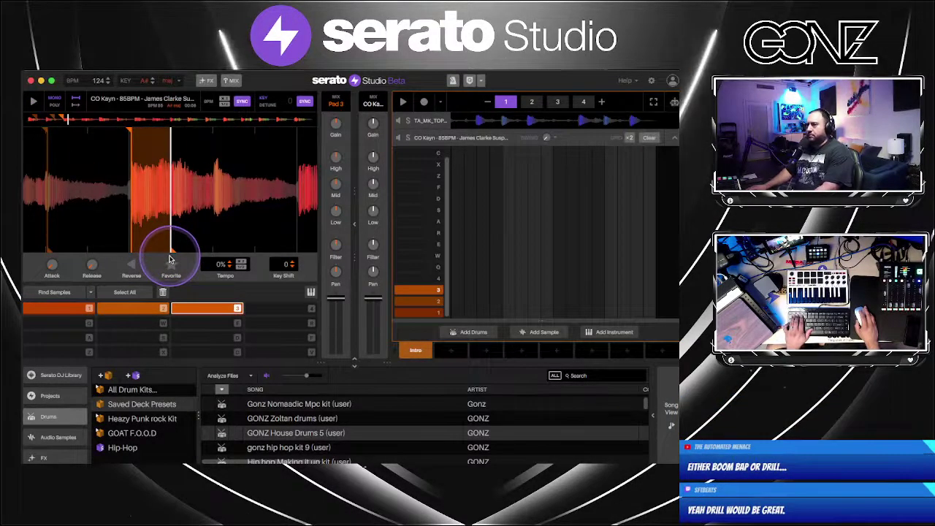
key("2")
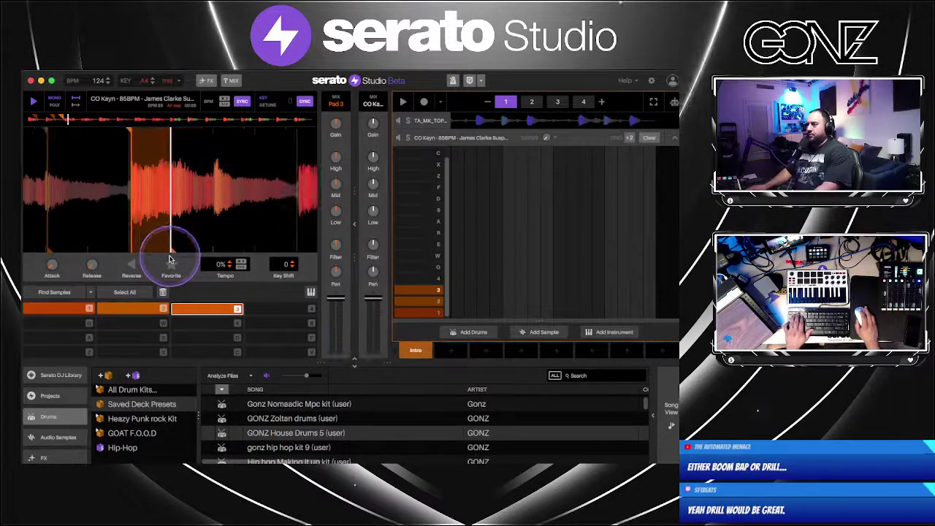
key("1")
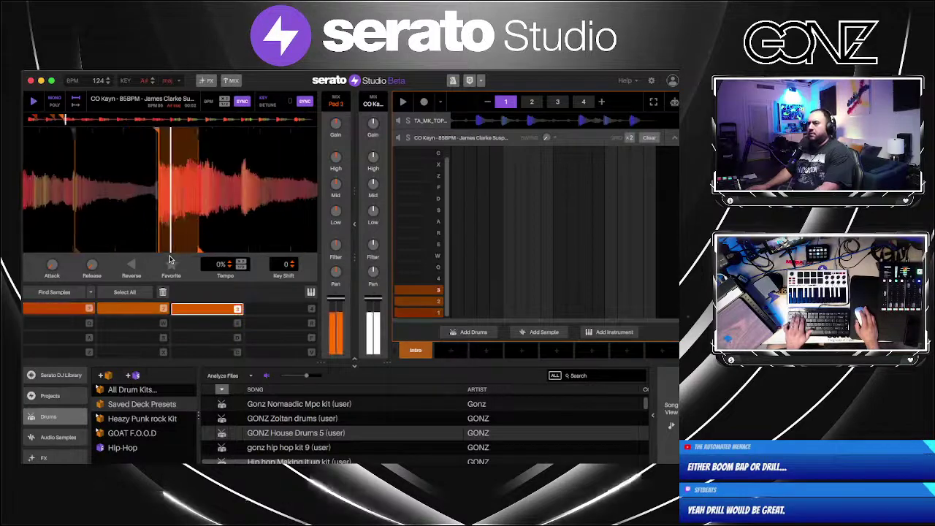
key("2")
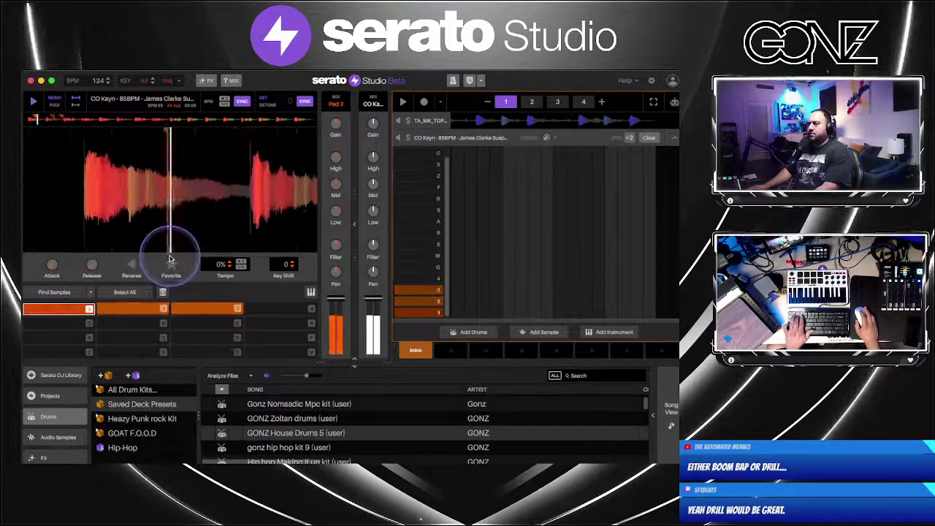
key("3")
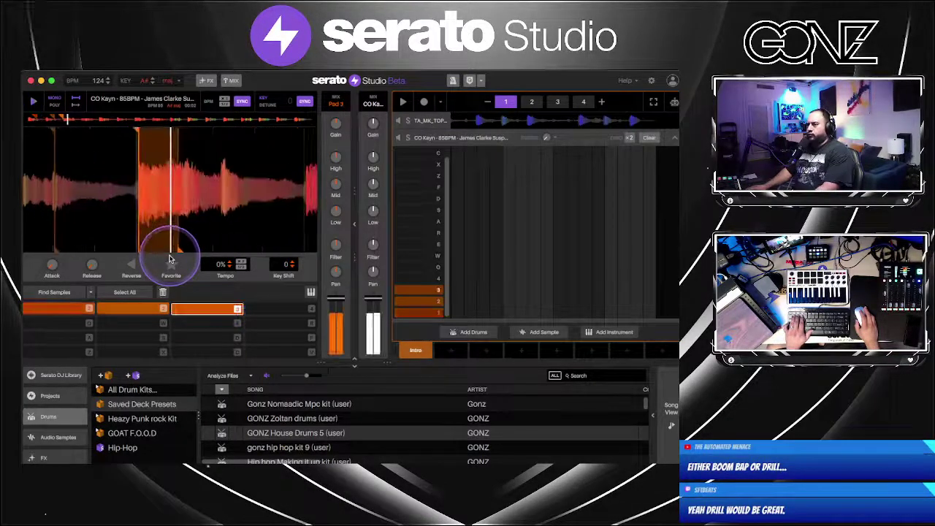
key("2")
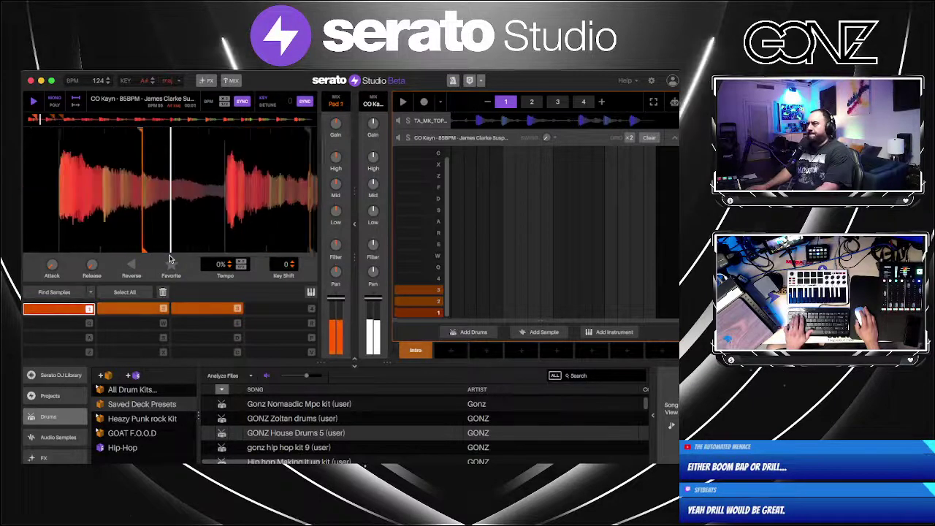
key("1")
Start the scene playback and play the pad 2 and pad 3 slices over the top loop
left_click(402, 105)
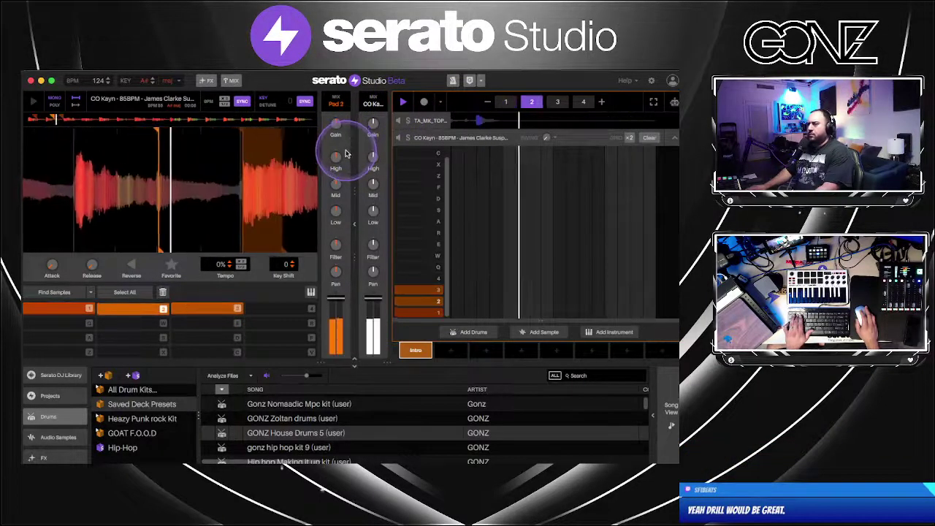
key("3")
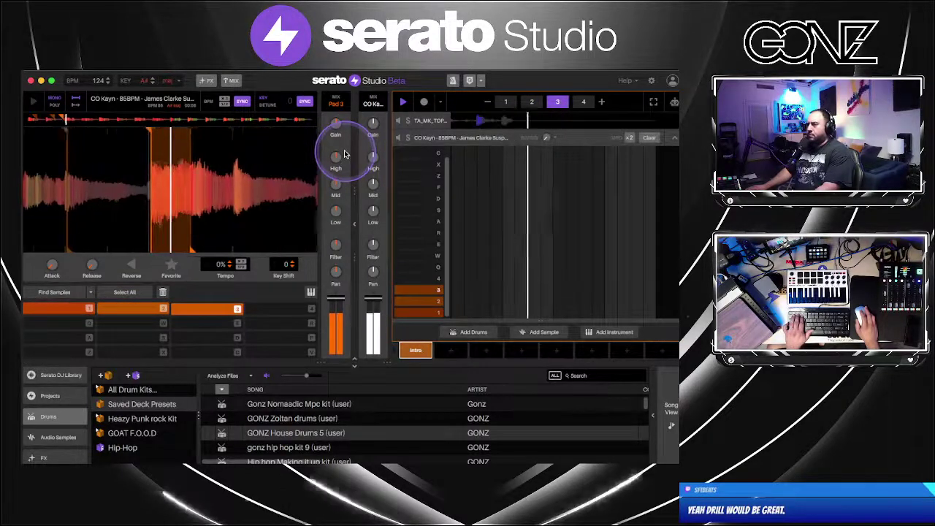
key("2")
key("2")
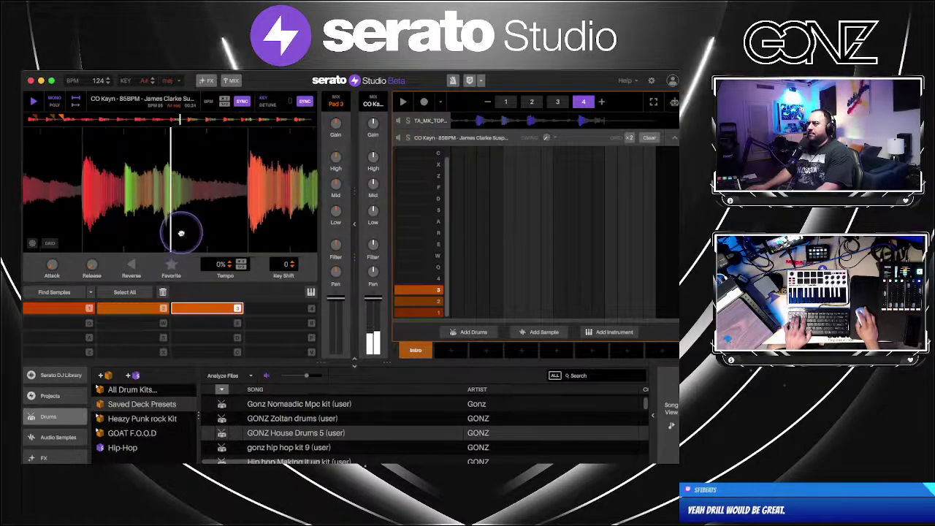
Cue a slice on pad 4 at a chord's tail further into the sample, ending just before the following hit, and play it
key("4")
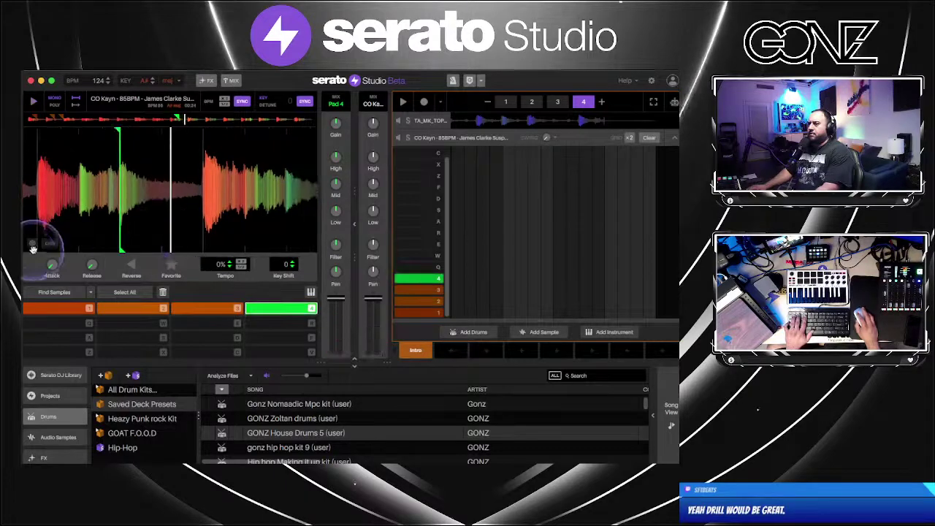
left_click(114, 231)
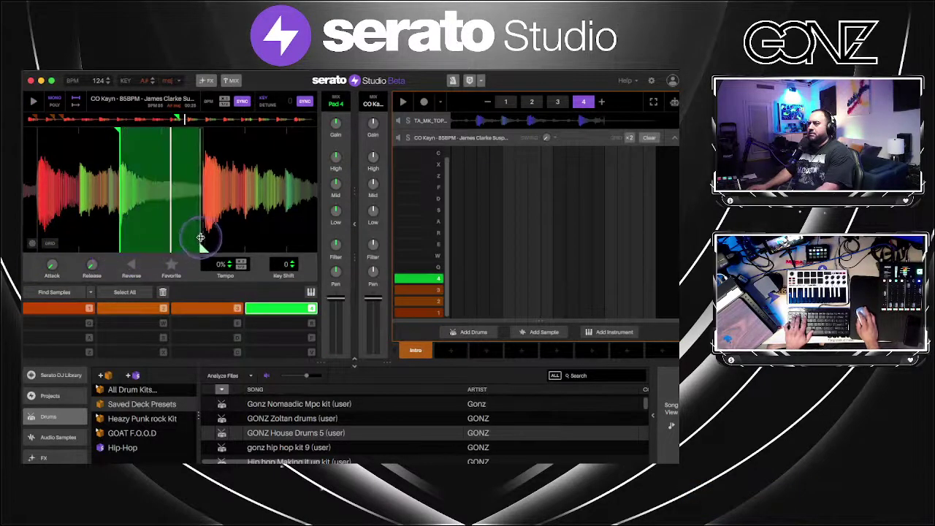
left_click(192, 239)
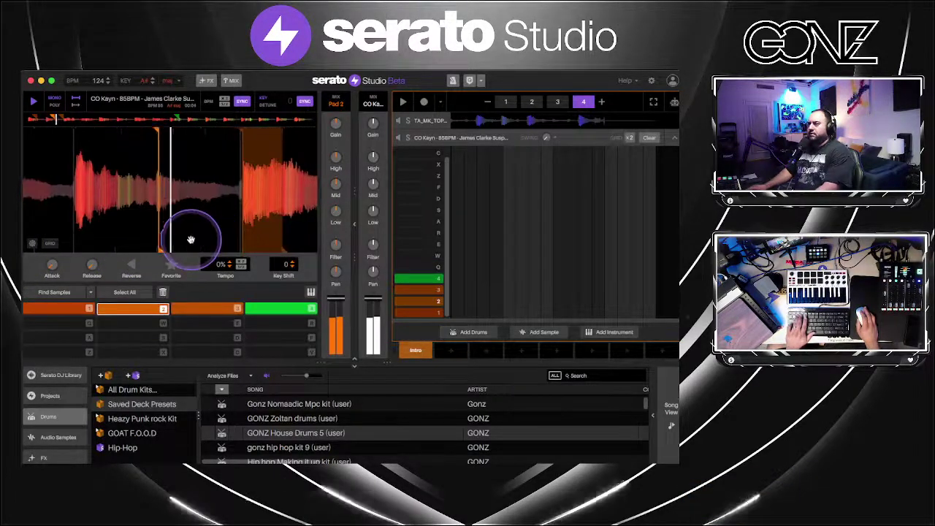
left_click(188, 238)
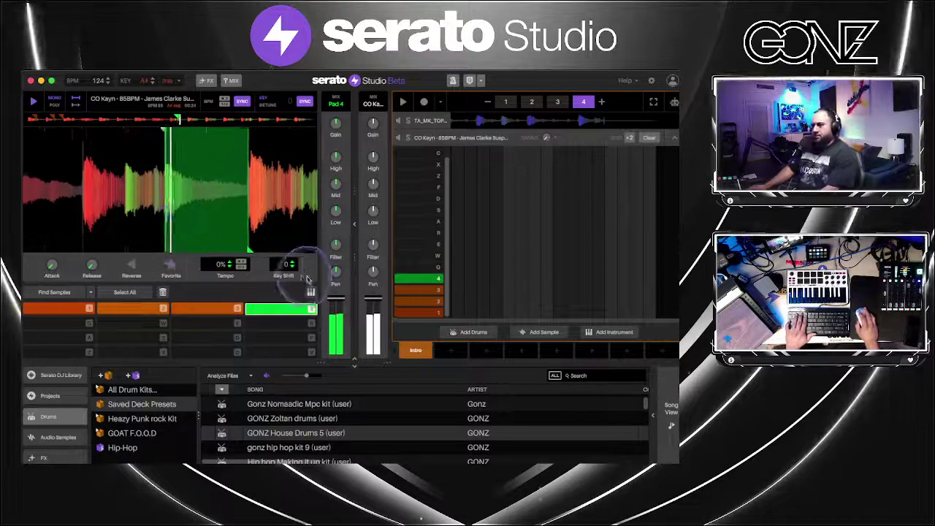
Lower the pad 4 slice's volume slightly and play it together with the pad 3 slice
left_click_drag(339, 298, 339, 302)
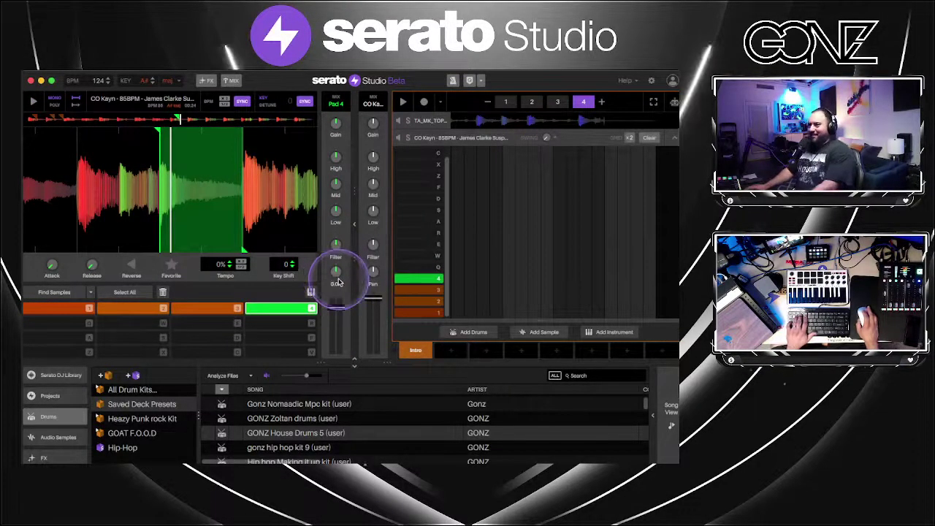
key("4")
key("4")
key("3")
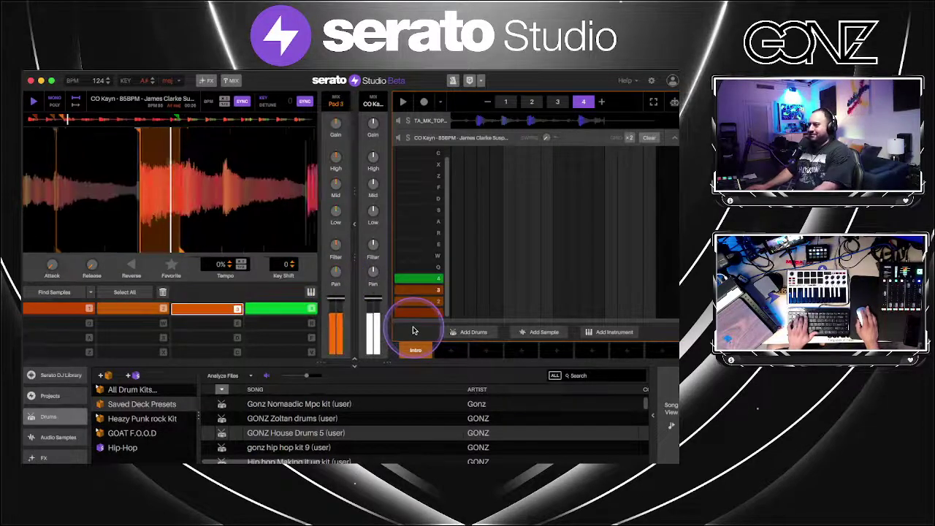
key("4")
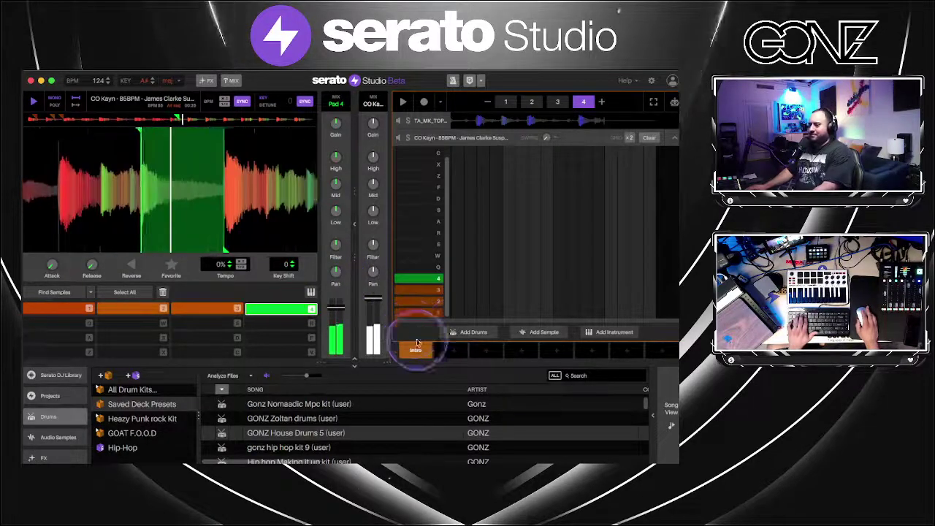
Show the effects section, add Echo to the CO Kayn sample channel's first slot, and set the effect timing to 3/4
left_click(231, 81)
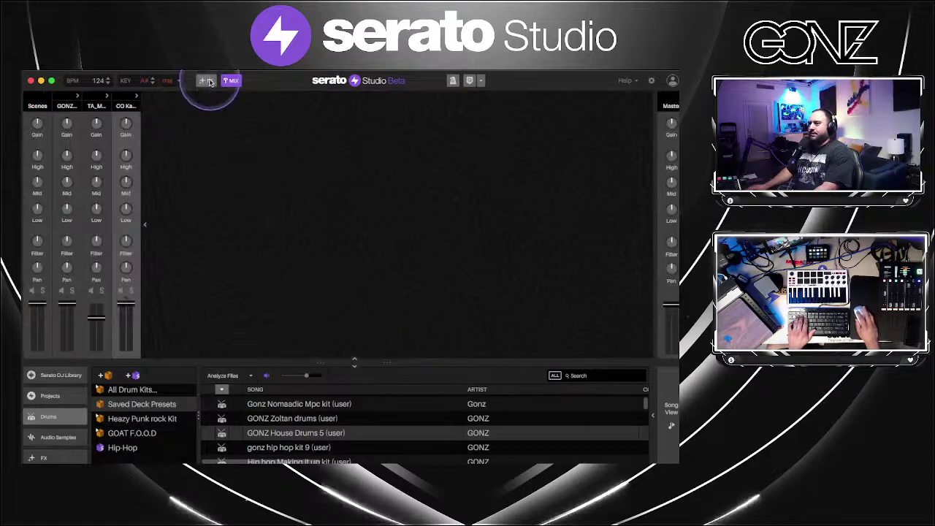
left_click(230, 80)
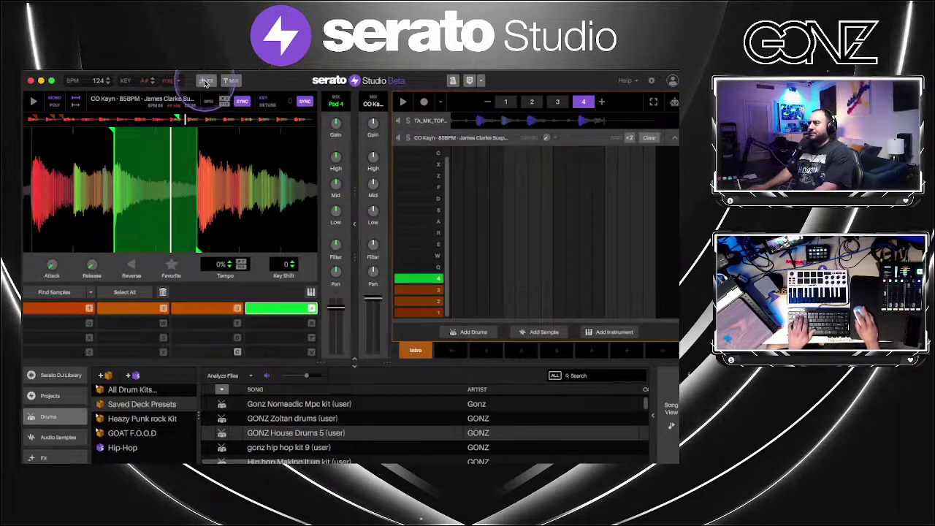
left_click(206, 81)
left_click(429, 347)
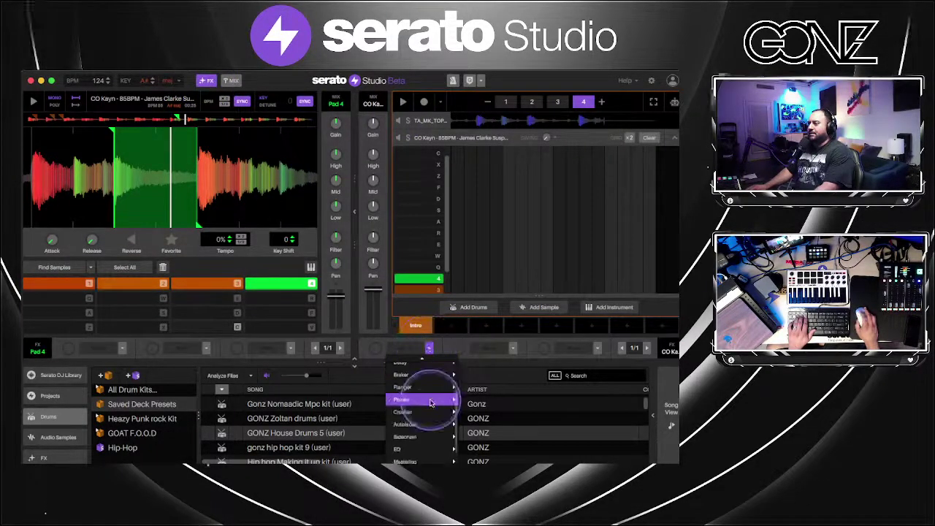
left_click(481, 415)
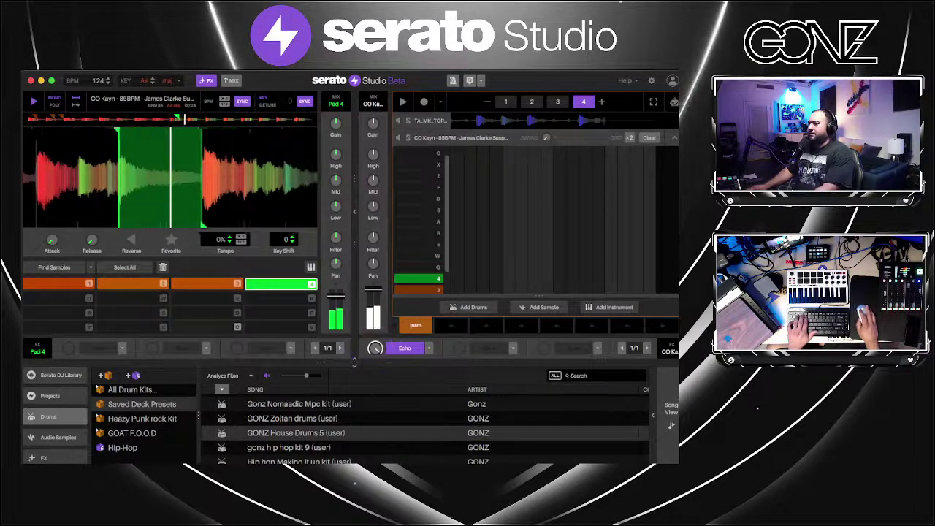
left_click(623, 349)
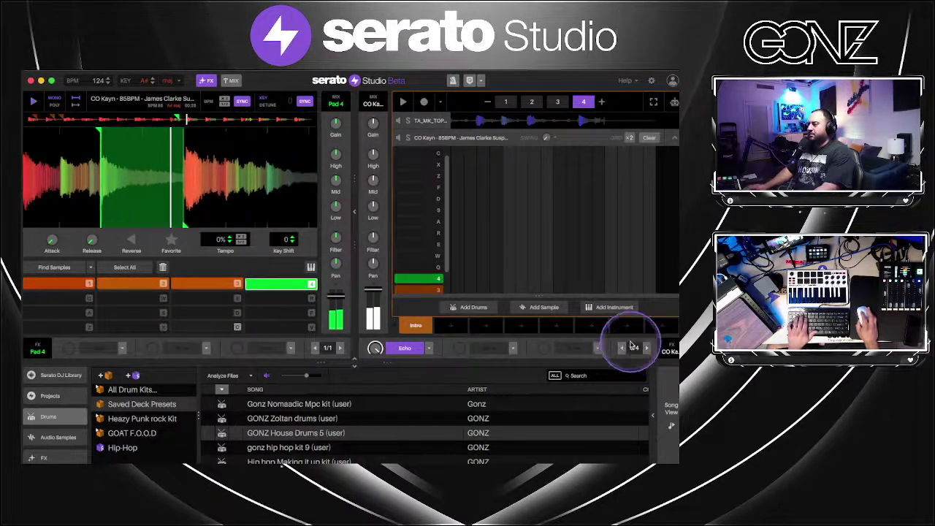
Play the pad slices with the echo, rehearsing pads 2 and 4 against the running top loop
key("3")
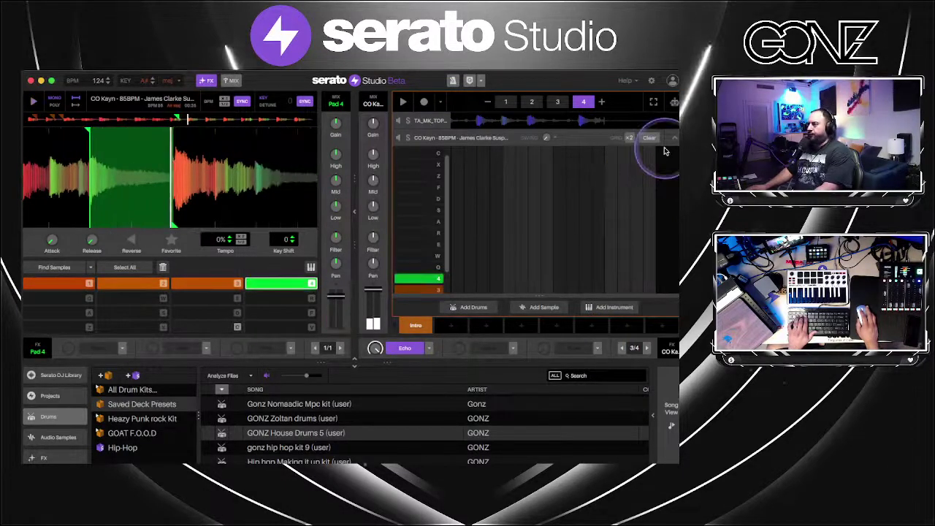
key("2")
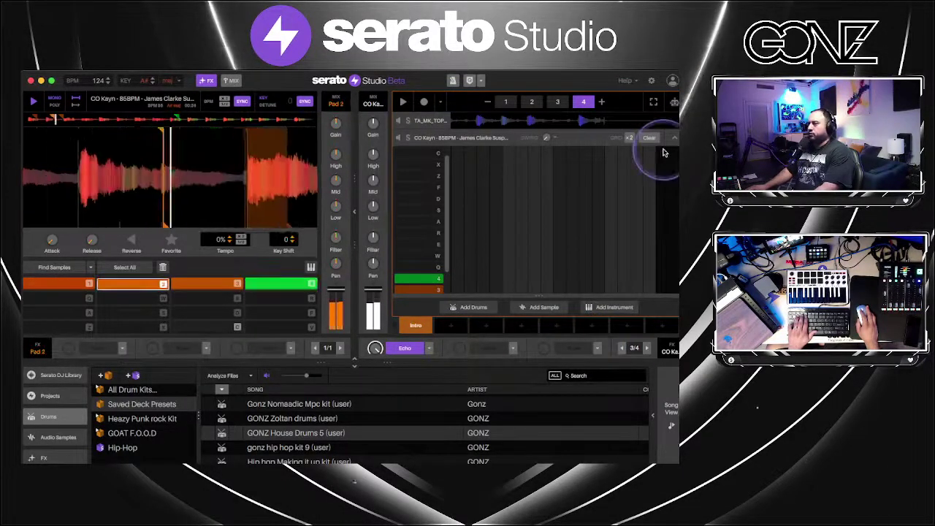
left_click(650, 150)
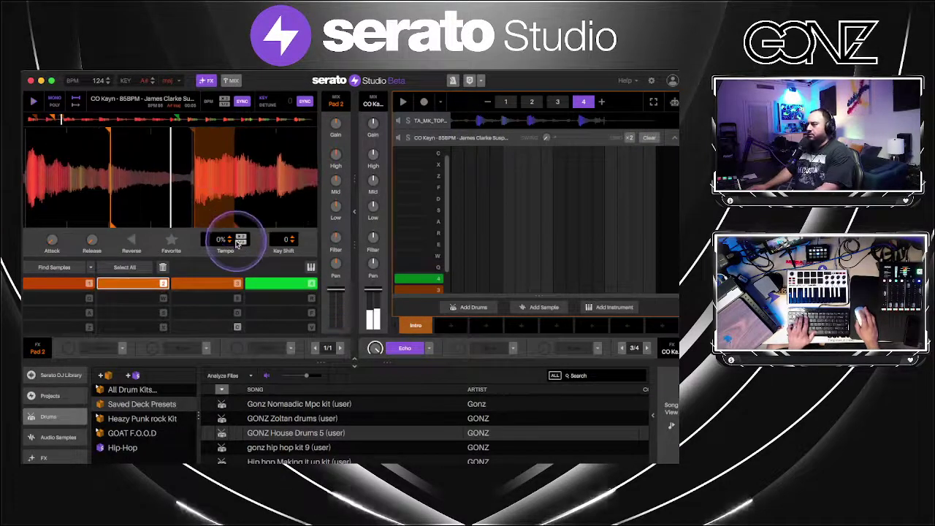
key("space")
key("2")
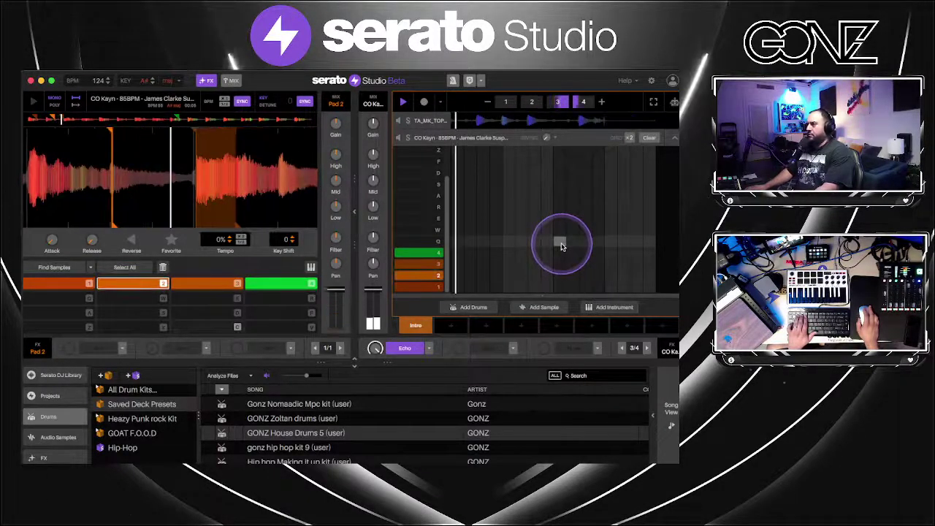
key("4")
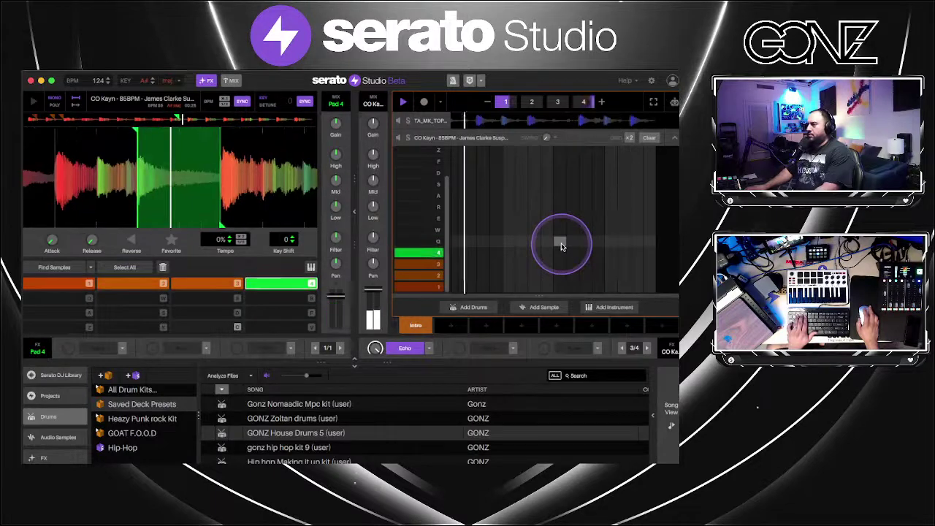
key("2")
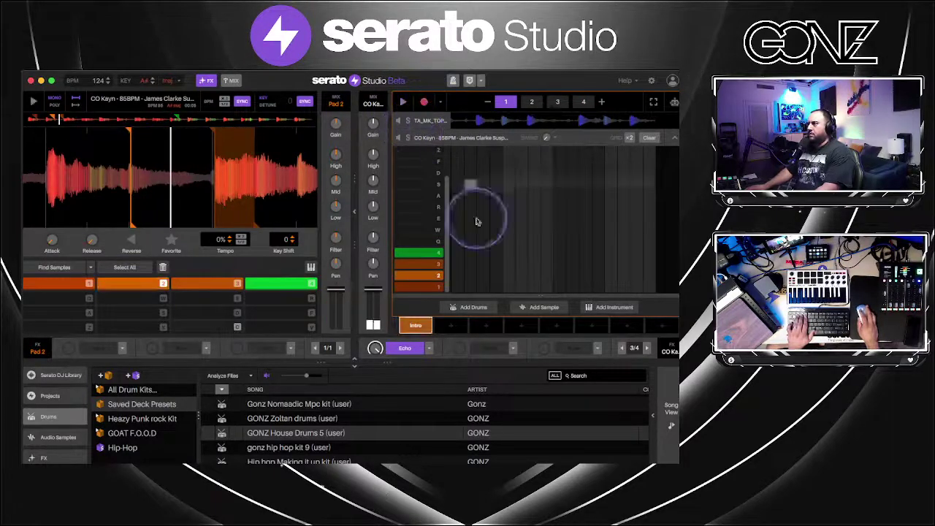
Record a pattern with the pad 2 and pad 4 slices on the doubled grid of the Intro scene, then collapse the sample track
left_click_drag(476, 221, 501, 252)
key("space")
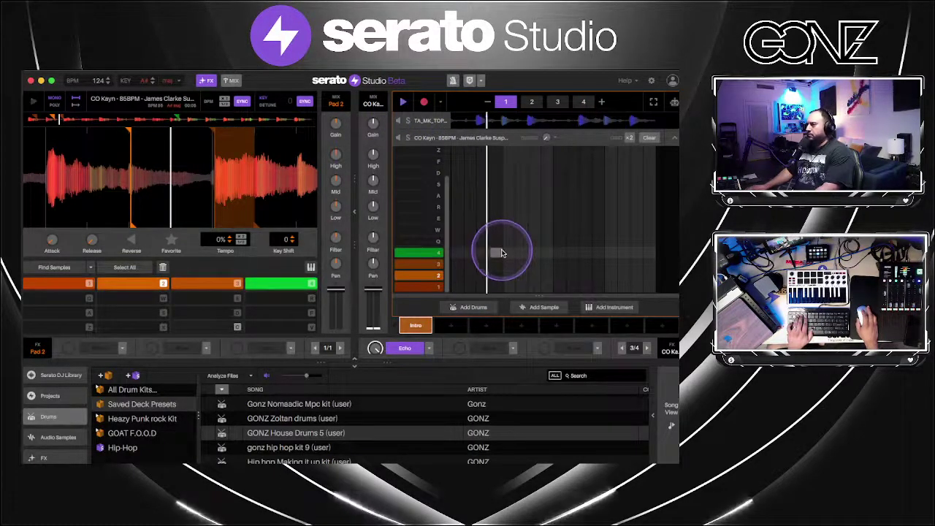
key("2")
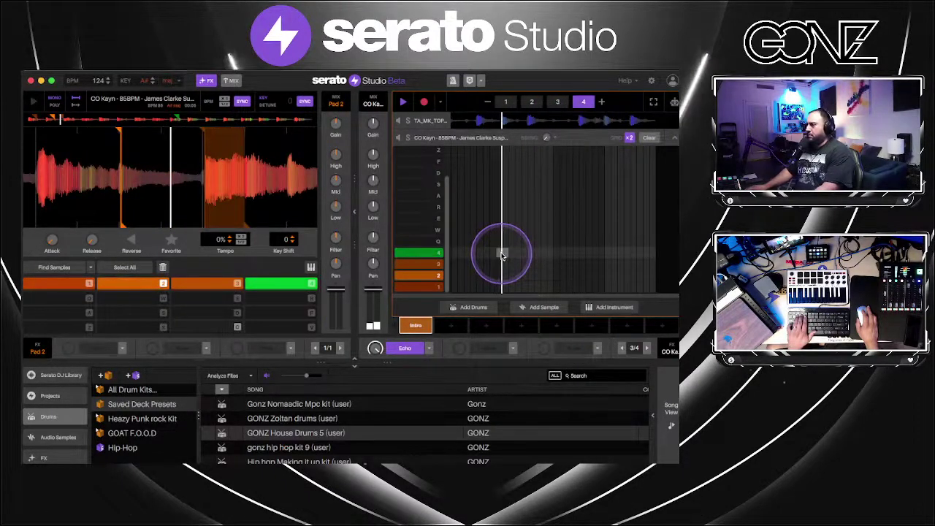
left_click(674, 140)
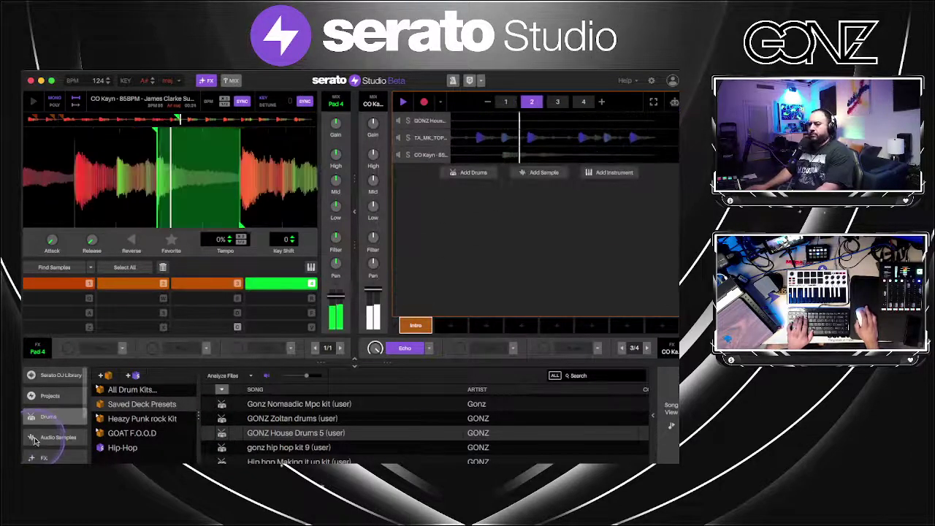
Find the VST version of Kickstart 2 among the favorite plugins and load it into the CO Kayn channel's second effect slot
scroll(51, 437, "down", 2)
left_click(56, 433)
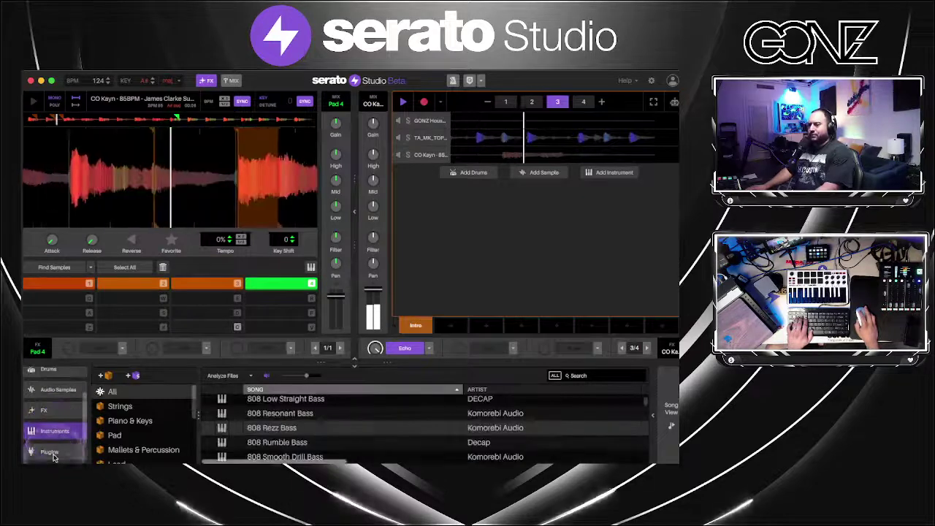
left_click(49, 451)
scroll(413, 432, "down", 3)
scroll(413, 432, "up", 10)
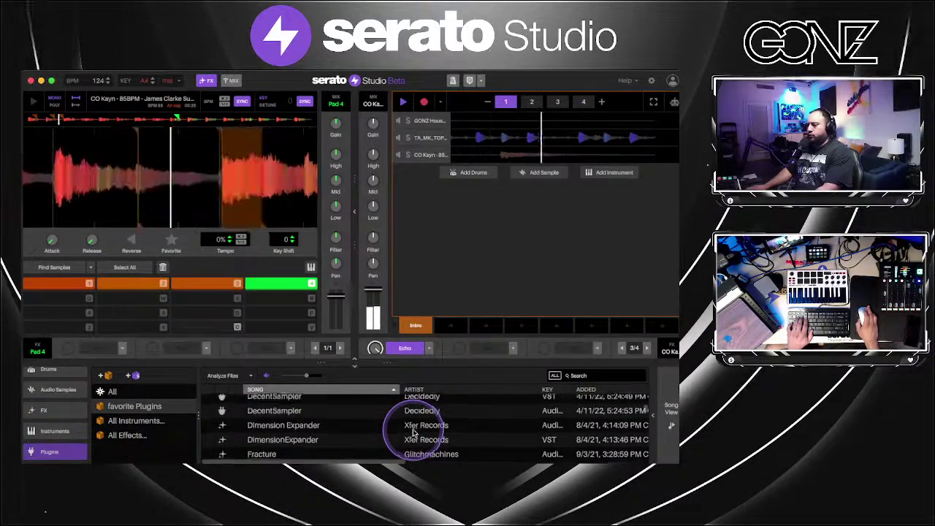
scroll(413, 433, "down", 5)
scroll(413, 432, "up", 3)
scroll(413, 432, "down", 1)
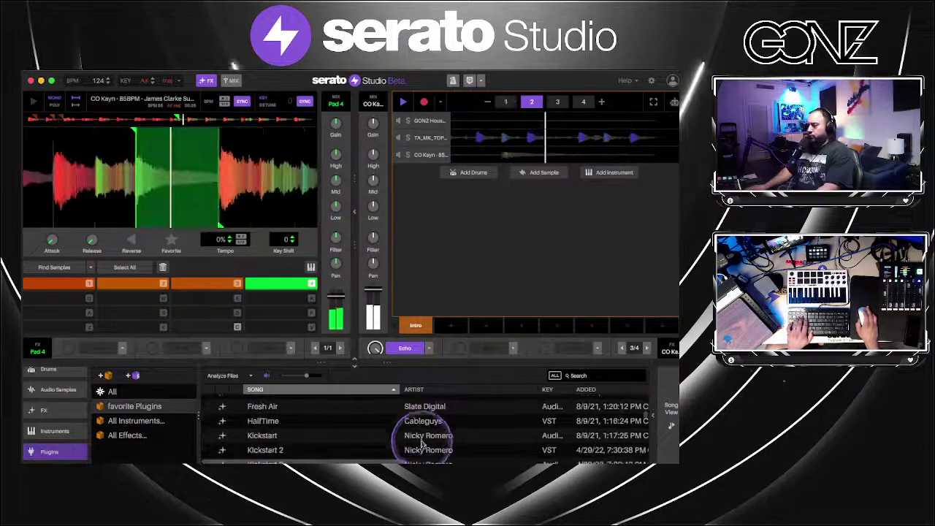
left_click(440, 452)
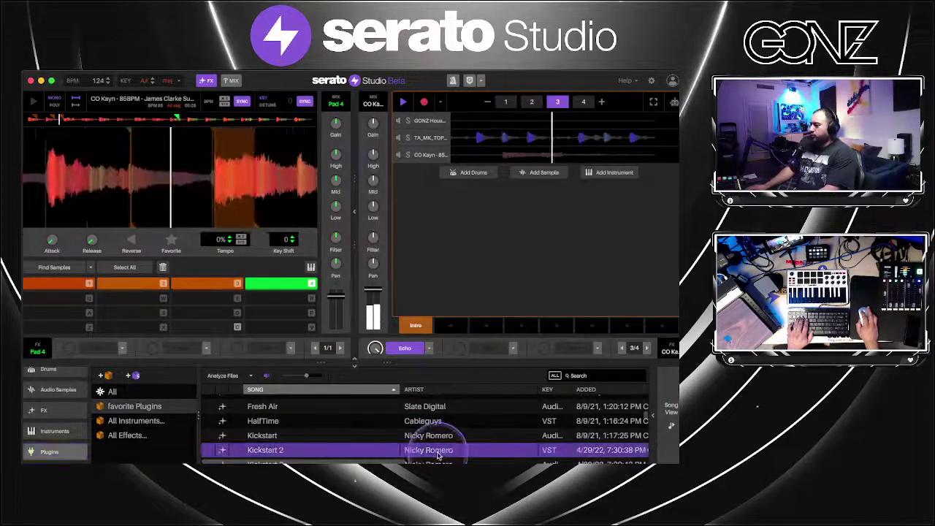
left_click_drag(491, 347, 491, 347)
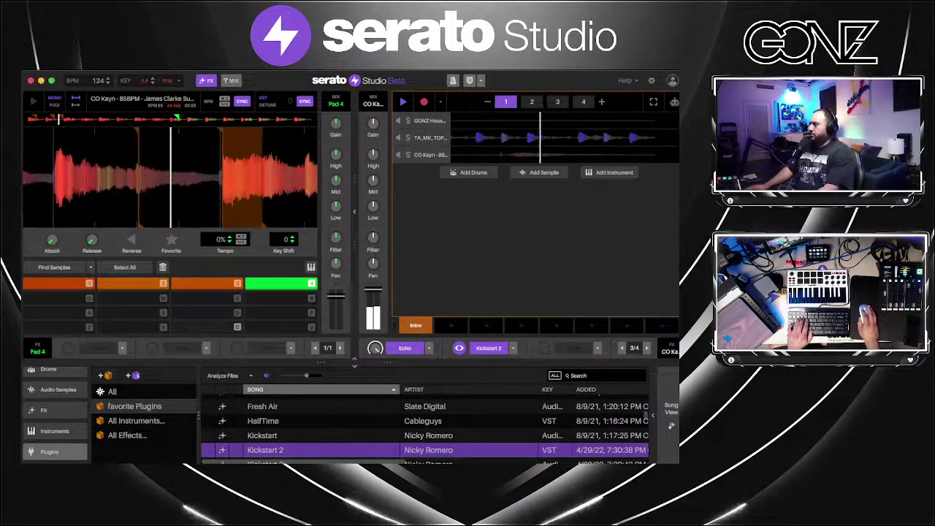
Expand the GONZ House Drums 5 kit, fill the TA_MK_KICK_19 row with 1/4 notes and add an extra kick at the end of bar 2
left_click(493, 123)
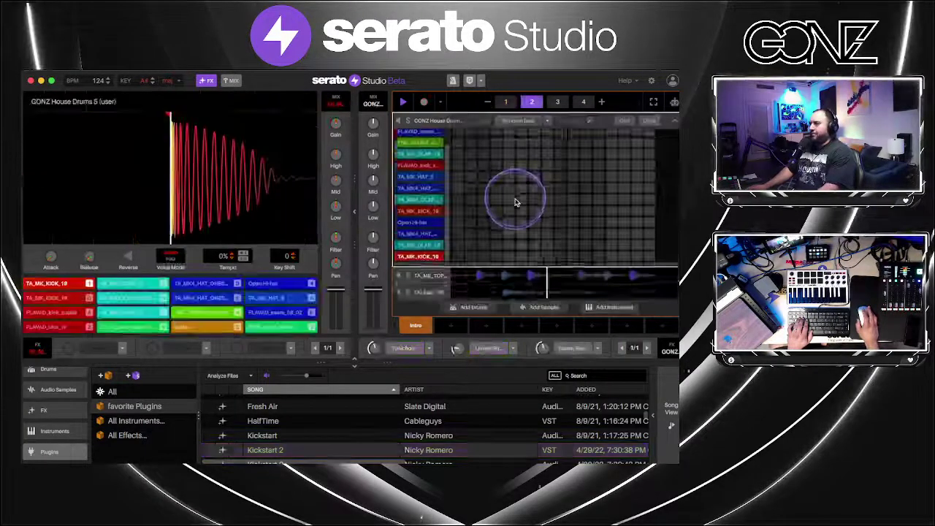
left_click(431, 272)
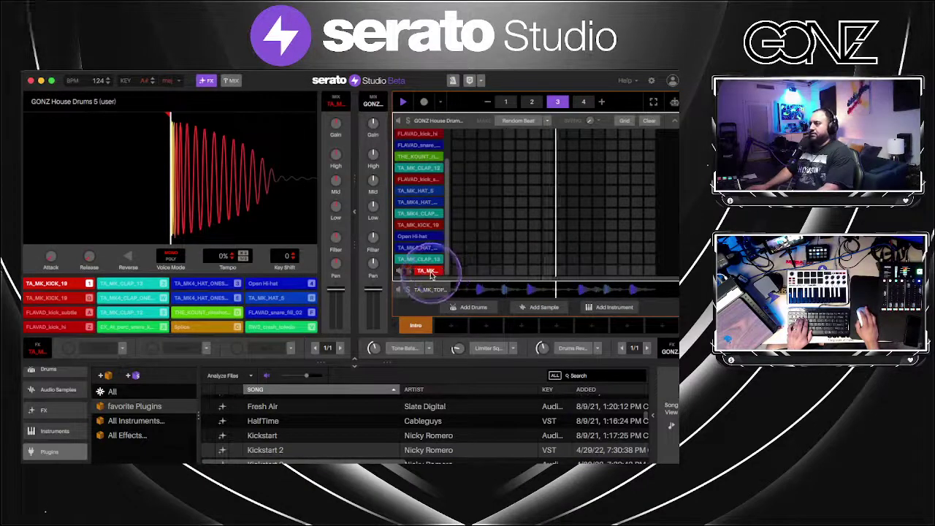
mouse_move(468, 278)
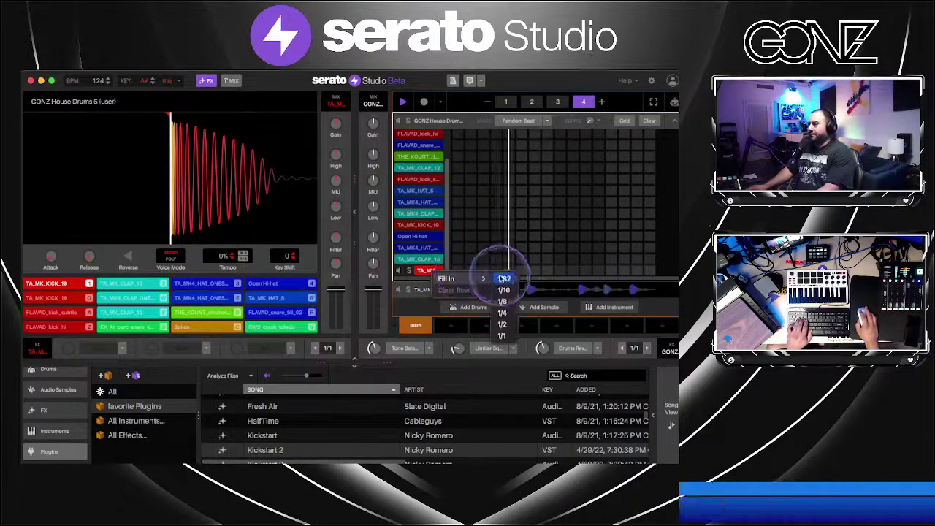
left_click(515, 313)
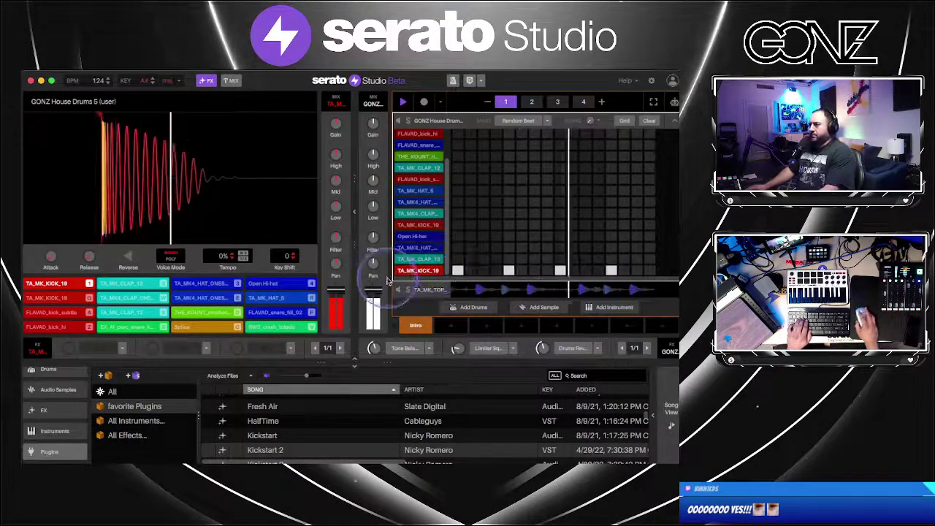
left_click(354, 282)
left_click(649, 271)
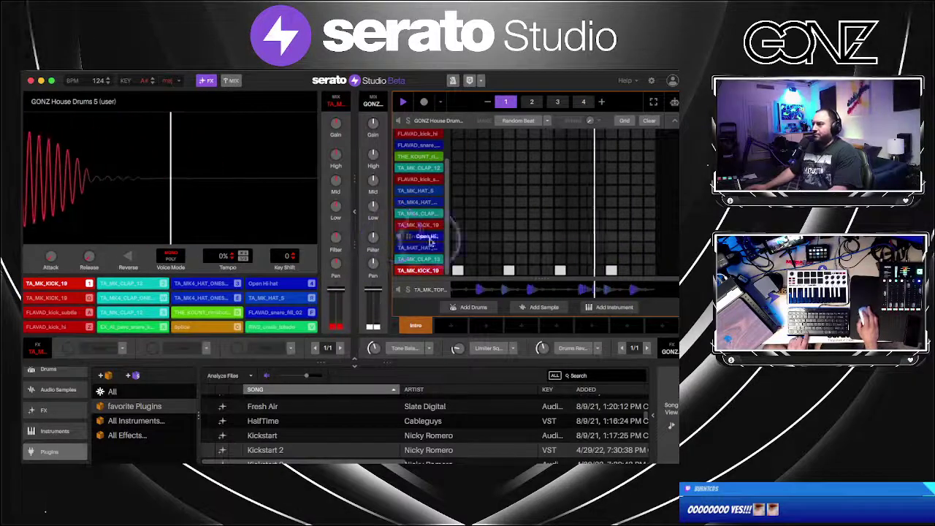
Record a TA_MK4_HAT pattern over the kicks, audition the Open Hi-hat and play the result back
left_click(429, 248)
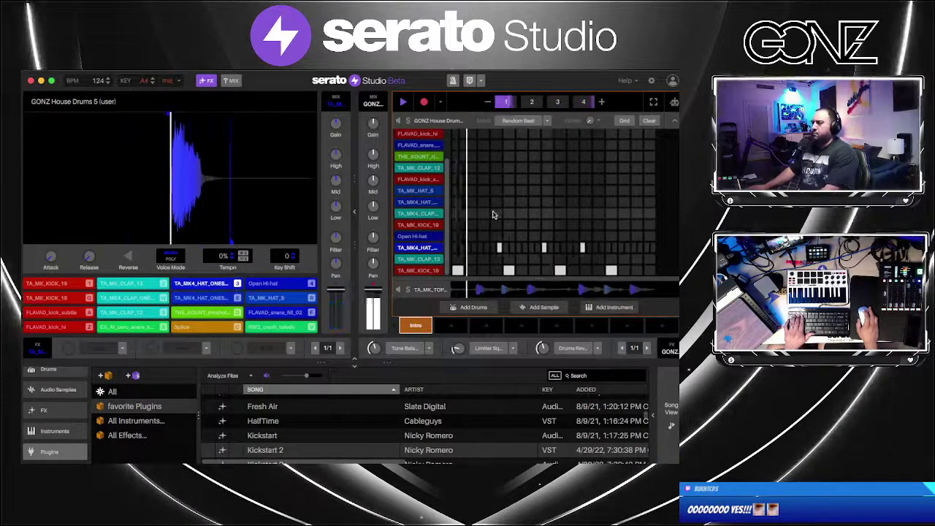
key("space")
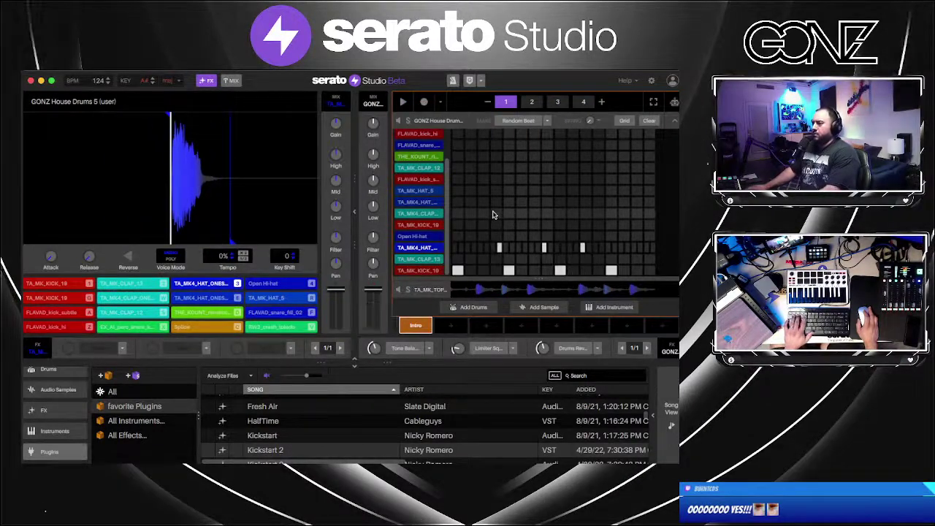
key("4")
key("4")
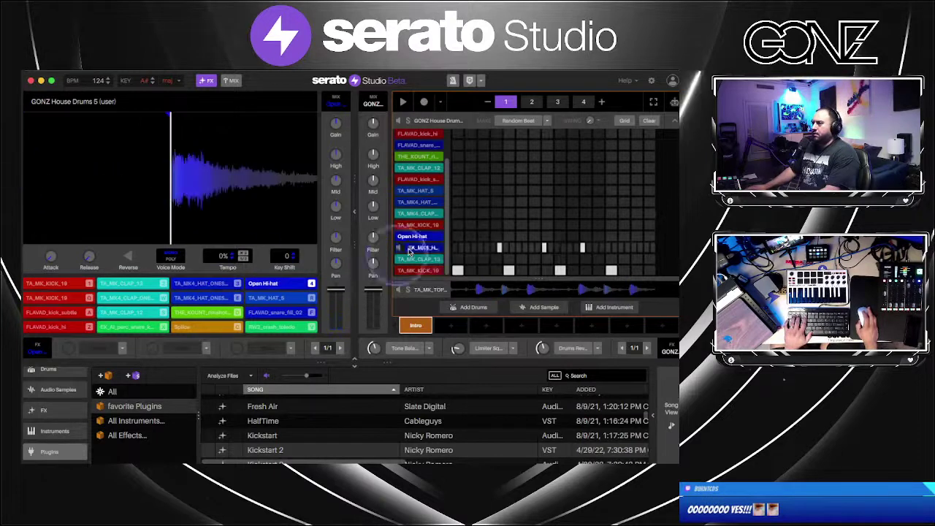
left_click(453, 249)
key("space")
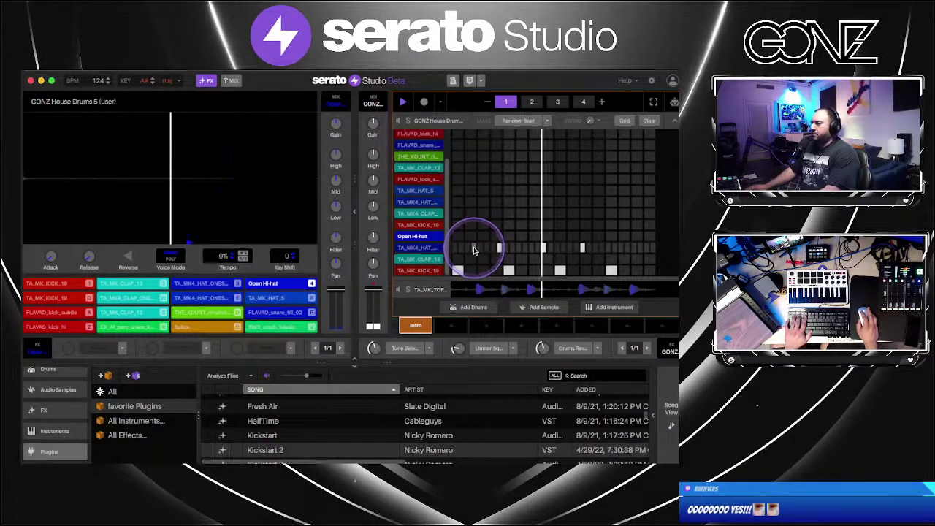
key("space")
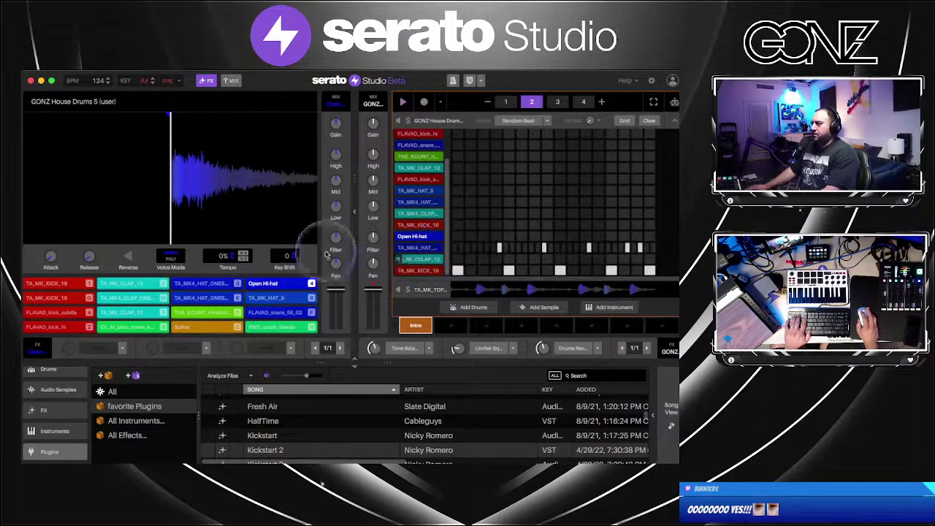
Shorten the TA_MK_KICK_19 sample on pad 1 by moving its end marker closer to the start, and audition it in the beat
key("1")
scroll(208, 206, "down", 3)
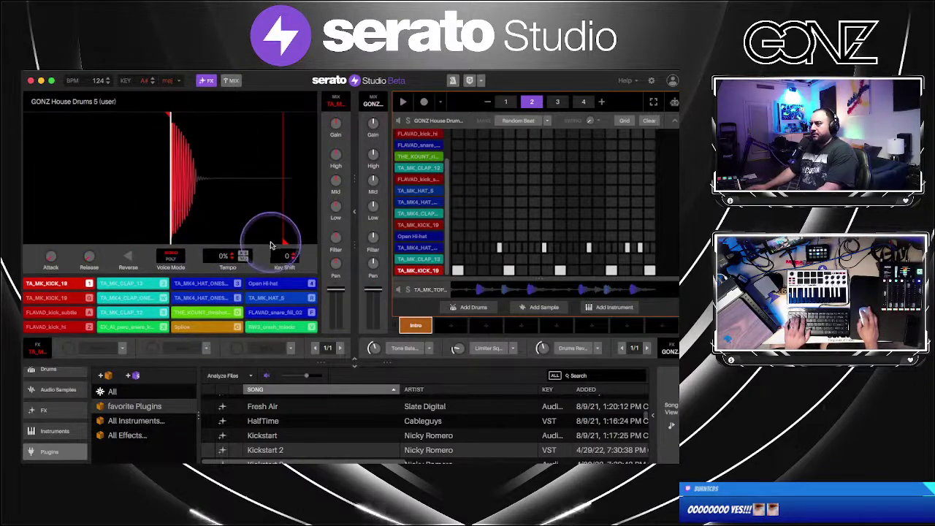
left_click_drag(285, 240, 183, 239)
key("1")
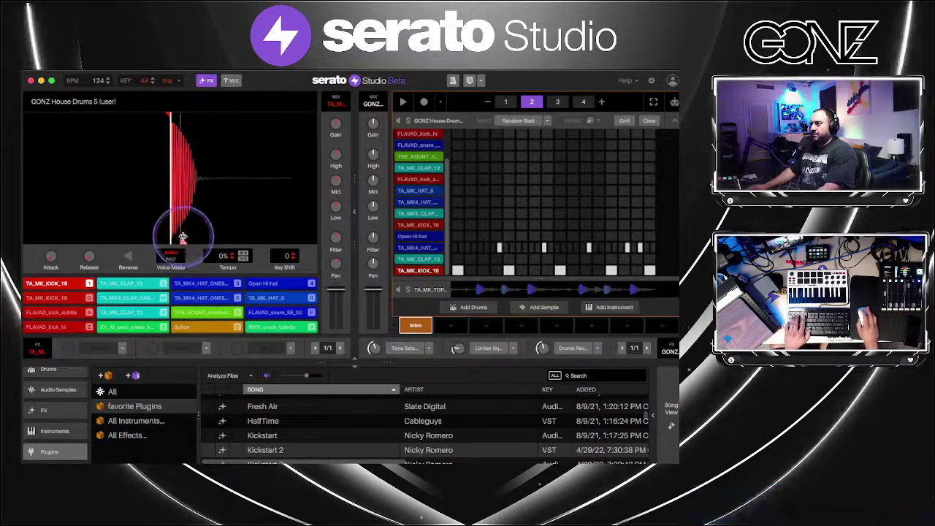
scroll(182, 237, "up", 4)
key("1")
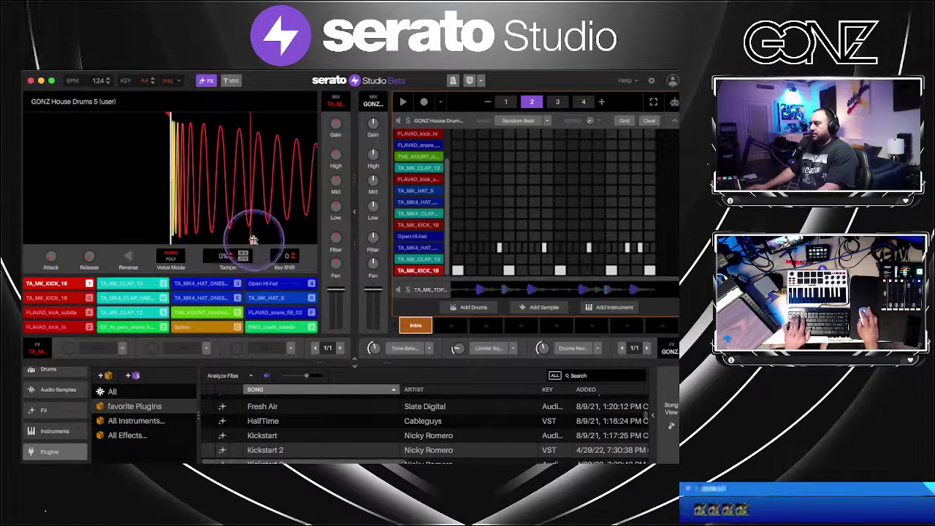
left_click_drag(263, 239, 290, 228)
key("space")
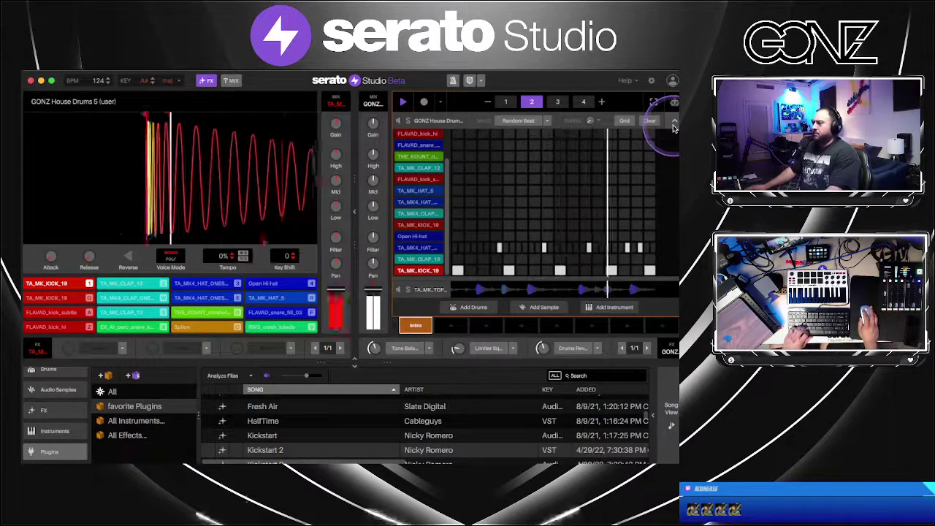
Clear the TA_MK4_HAT row and collapse the GONZ House Drums 5 track
key("space")
left_click(424, 248)
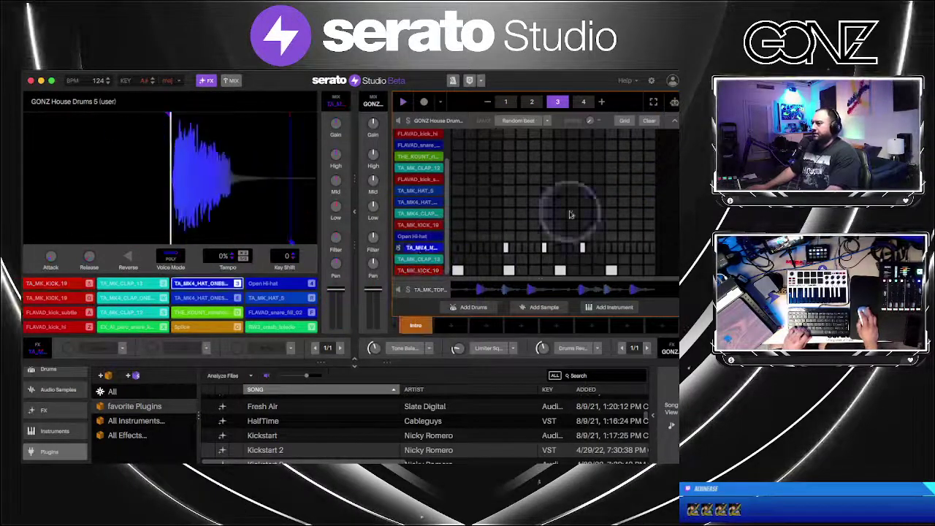
right_click(431, 248)
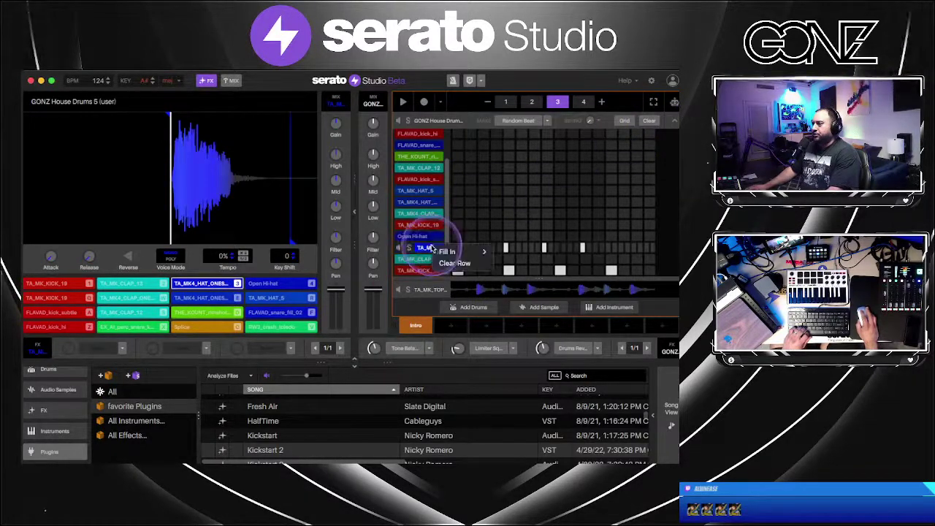
left_click(453, 263)
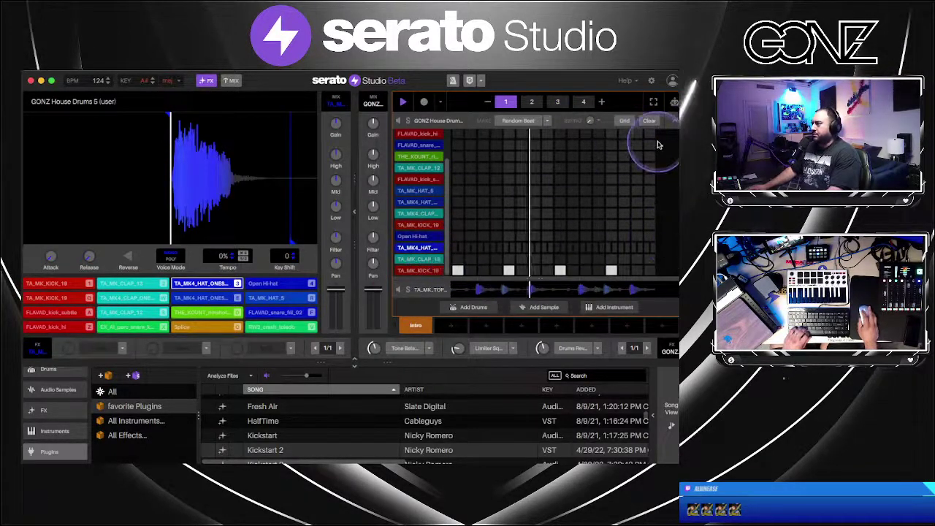
left_click(674, 121)
key("space")
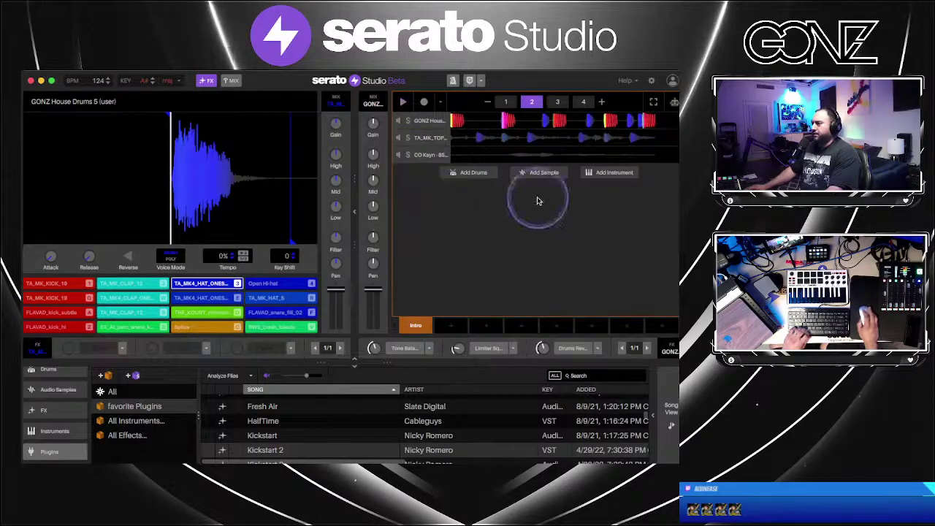
Add a new empty drum deck and rename it wubbies
left_click(475, 175)
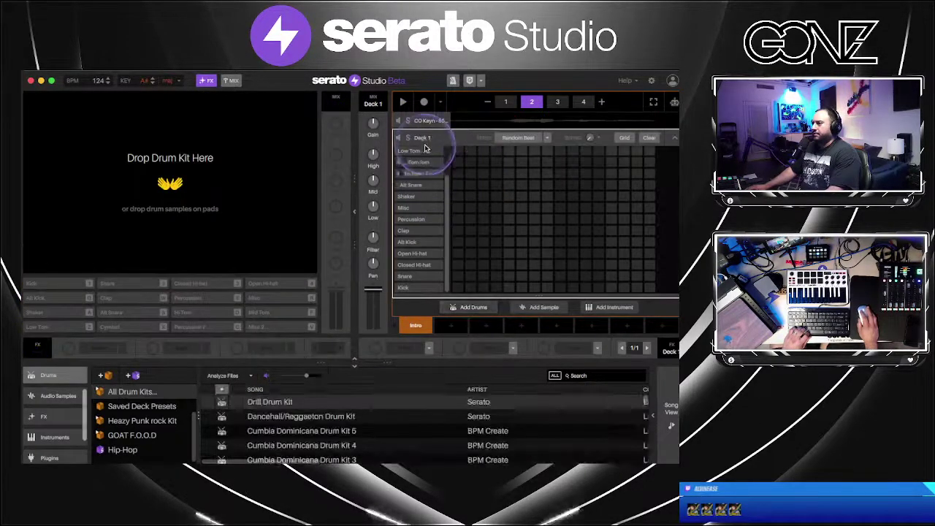
right_click(423, 139)
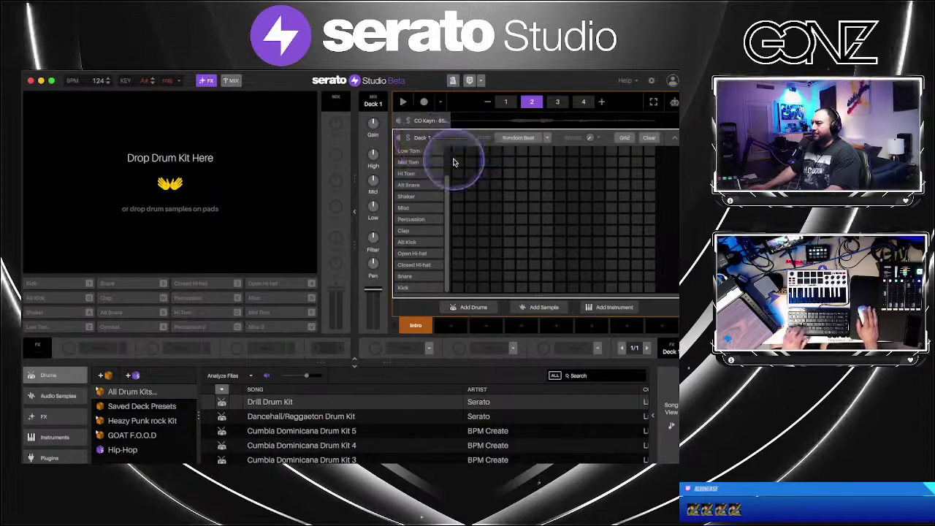
left_click(454, 162)
type("w")
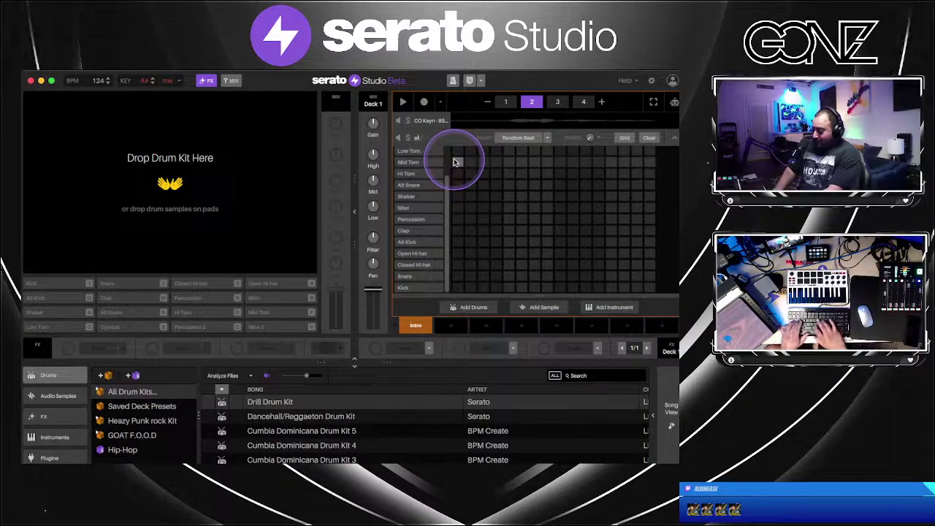
type("ubb")
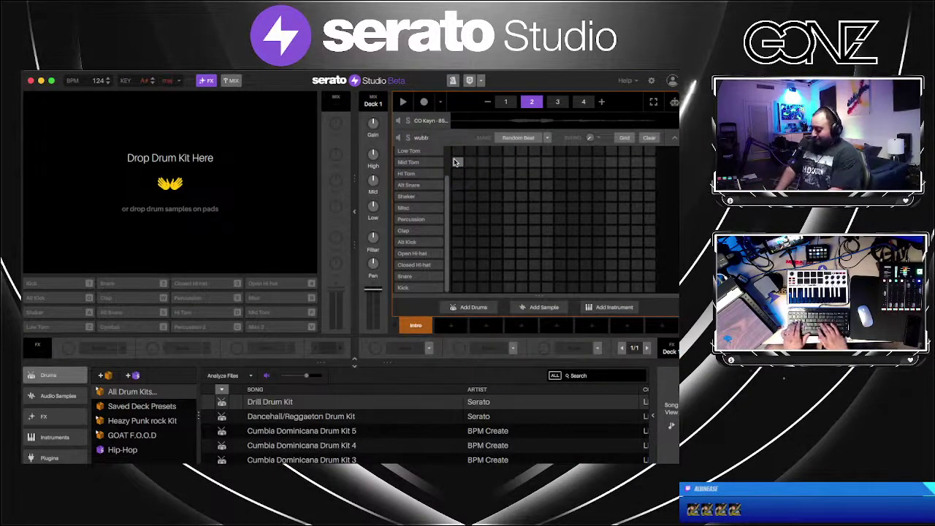
type("les")
key("Return")
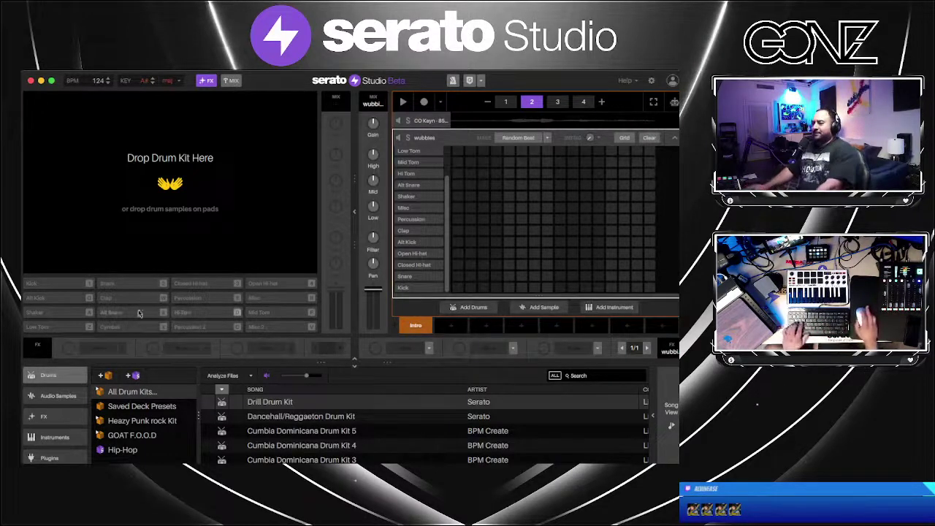
Open the Vocal Slap House 3 crate in the Serato DJ Library
scroll(54, 394, "up", 2)
left_click(63, 377)
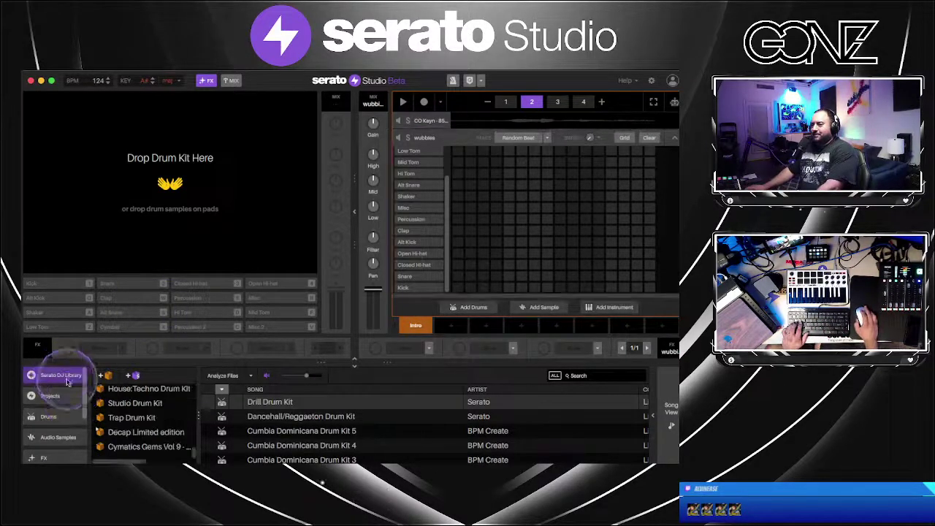
left_click(168, 433)
scroll(168, 431, "down", 5)
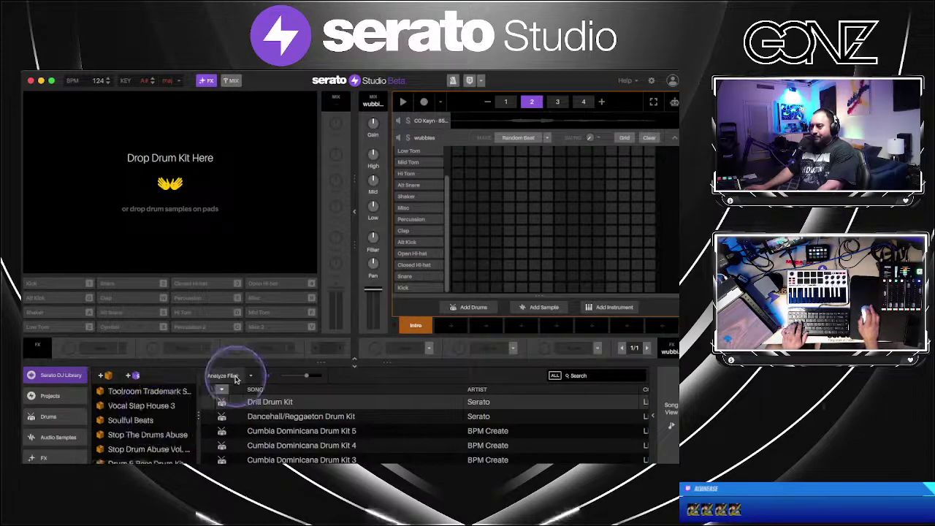
left_click(141, 441)
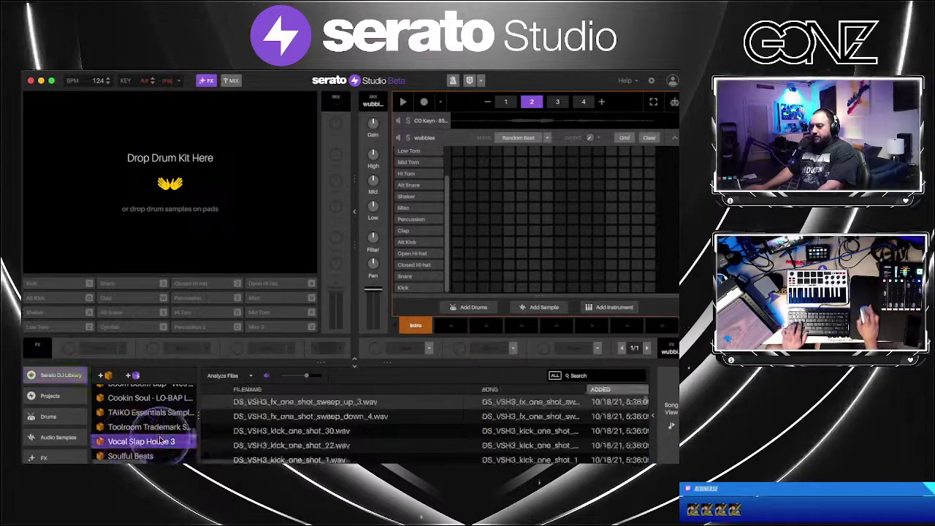
Browse the crate's one-shots and drum loop fills for a suitable sample
left_click(311, 415)
scroll(351, 446, "down", 10)
left_click(370, 451)
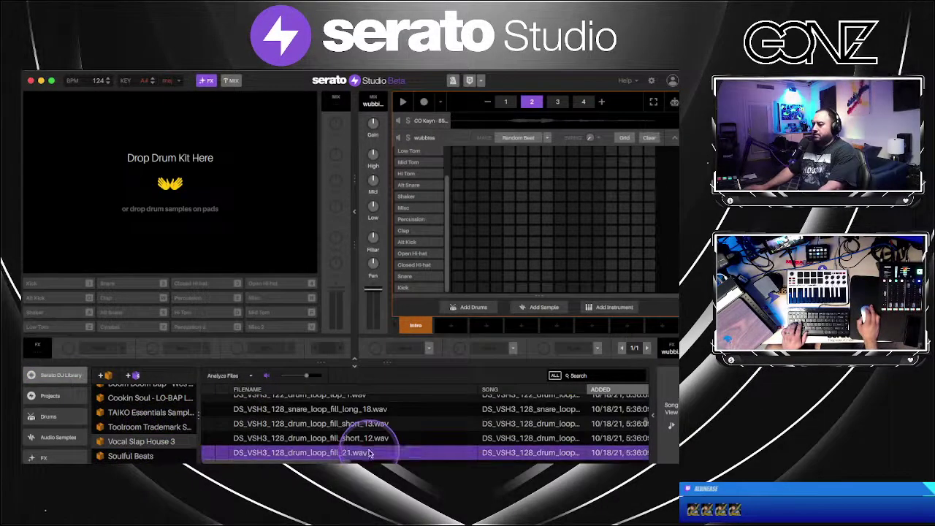
scroll(371, 447, "down", 5)
left_click(367, 441)
scroll(367, 443, "down", 3)
Audition the crate's FX loops, kit4 vocal loops and riser one-shot, checking their keys and BPM
left_click(369, 443)
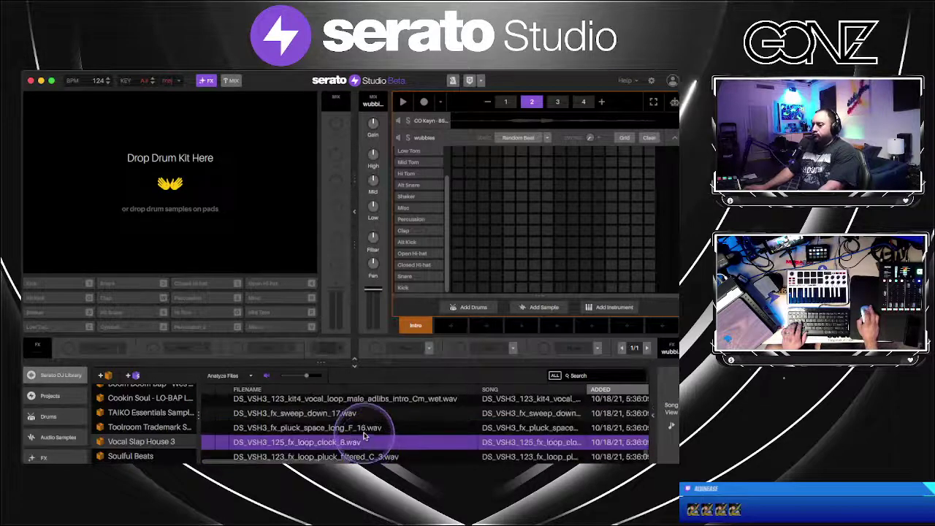
left_click(364, 432)
scroll(360, 449, "right", 3)
left_click(318, 443)
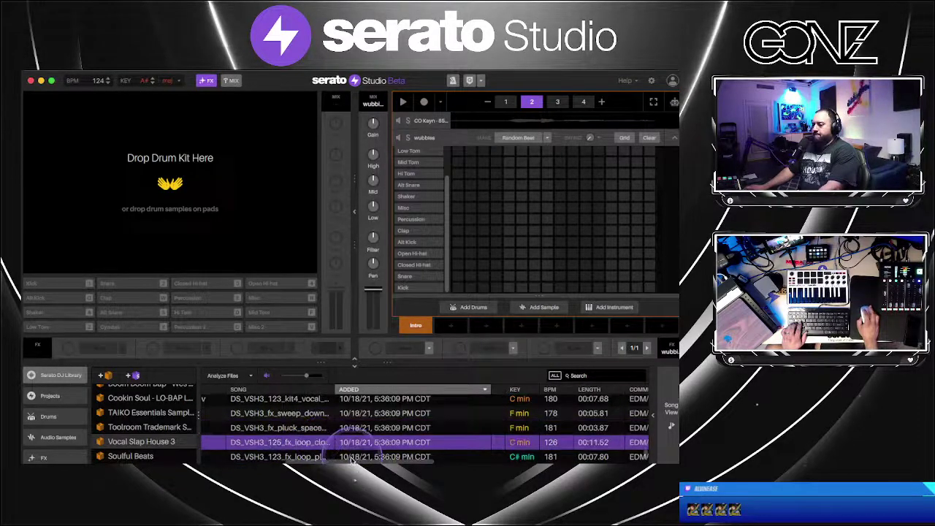
left_click(321, 457)
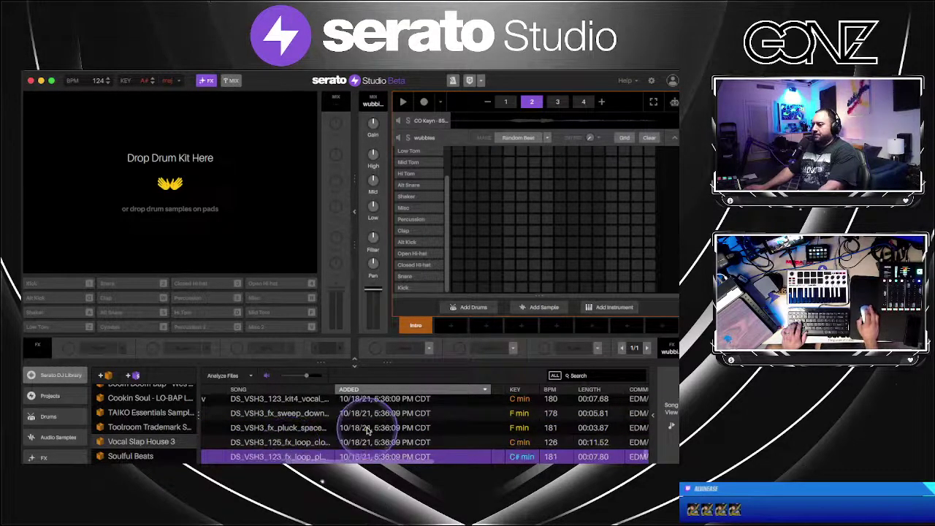
scroll(359, 436, "up", 2)
left_click(304, 444)
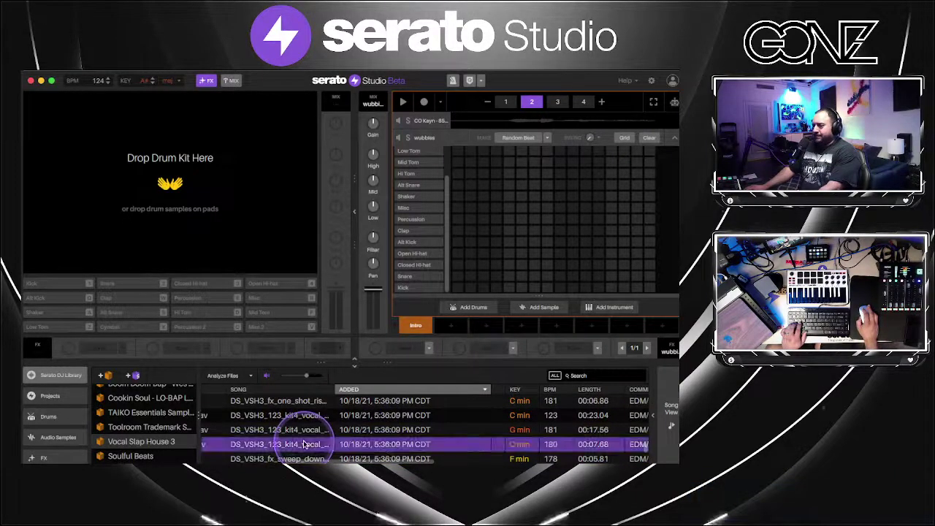
left_click(301, 430)
left_click(300, 415)
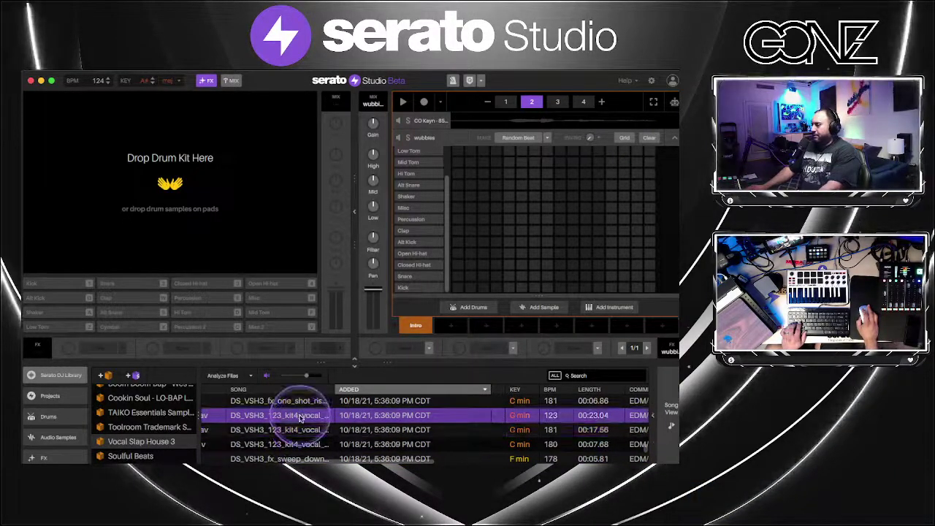
left_click(299, 402)
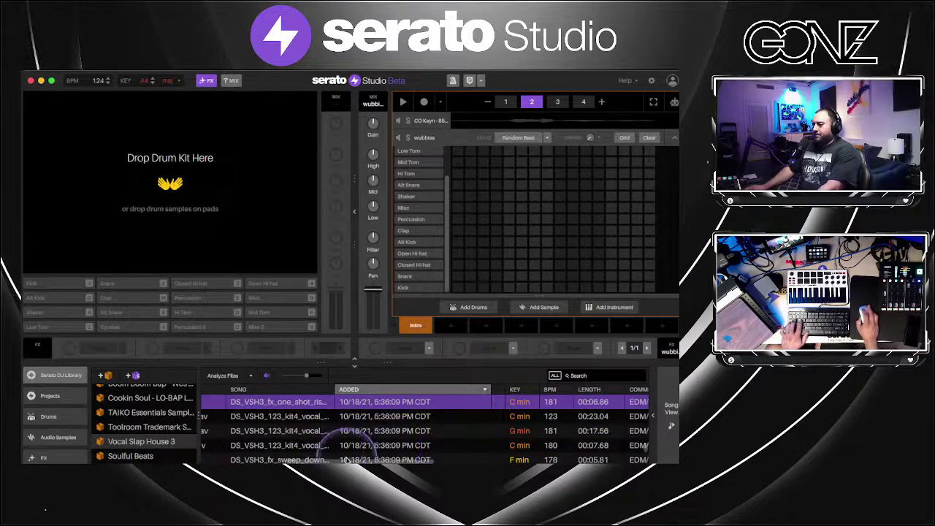
Load DS_VSH3_124_orchestral_one_shot_brass_stab_B.wav onto the first pad of the wubbies deck
scroll(404, 448, "left", 5)
scroll(366, 444, "up", 3)
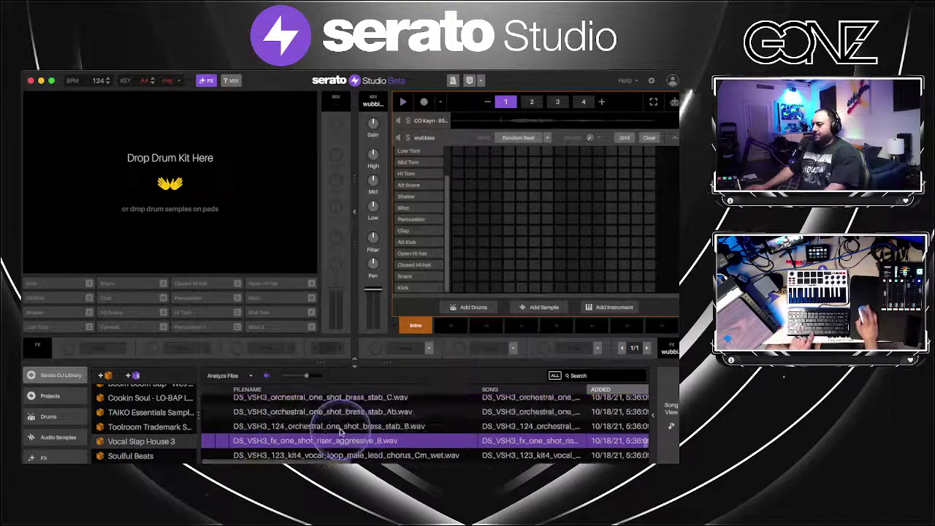
left_click(341, 431)
left_click_drag(340, 431, 60, 283)
key("space")
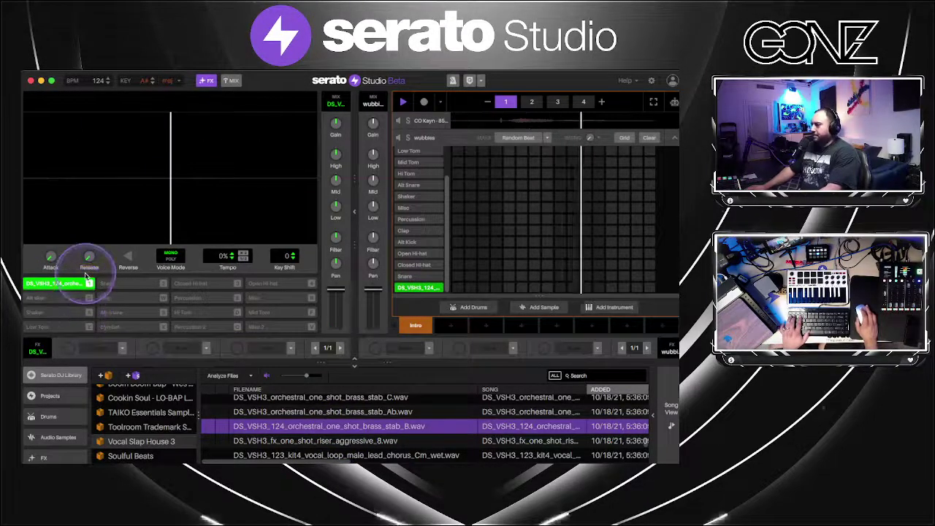
Play the brass stab pad over the running scene and extend the pattern from four to eight bars
key("1")
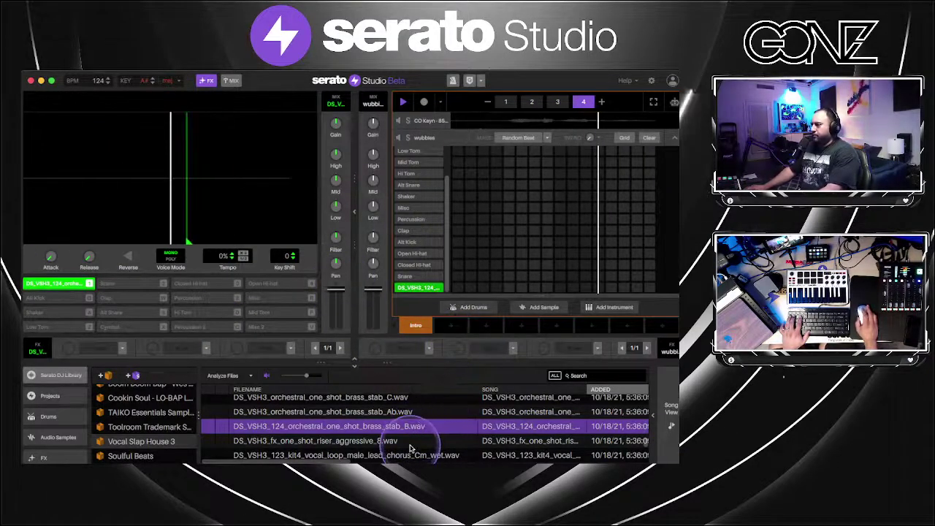
left_click(603, 101)
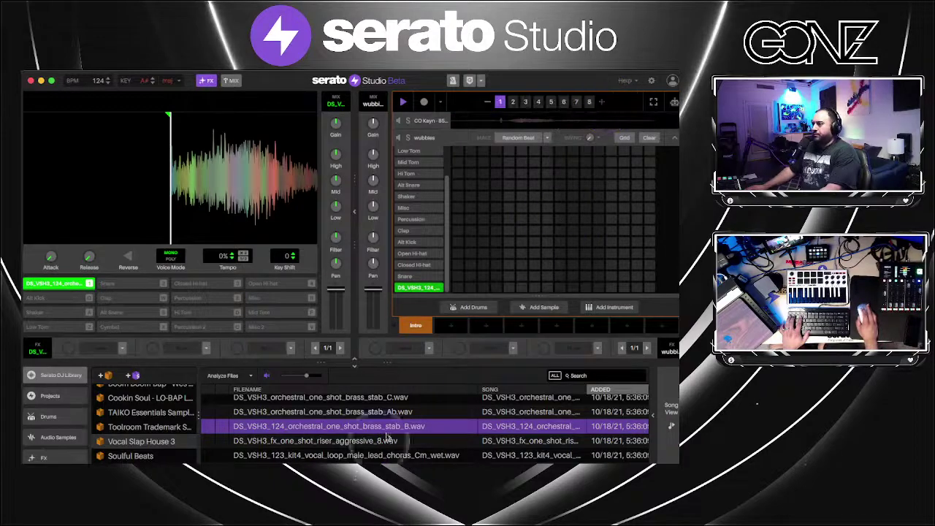
Browse the Vocal Slap House 3 crate's drum fills, kick one-shots and FX sounds for another sample
scroll(380, 435, "up", 3)
left_click(350, 428)
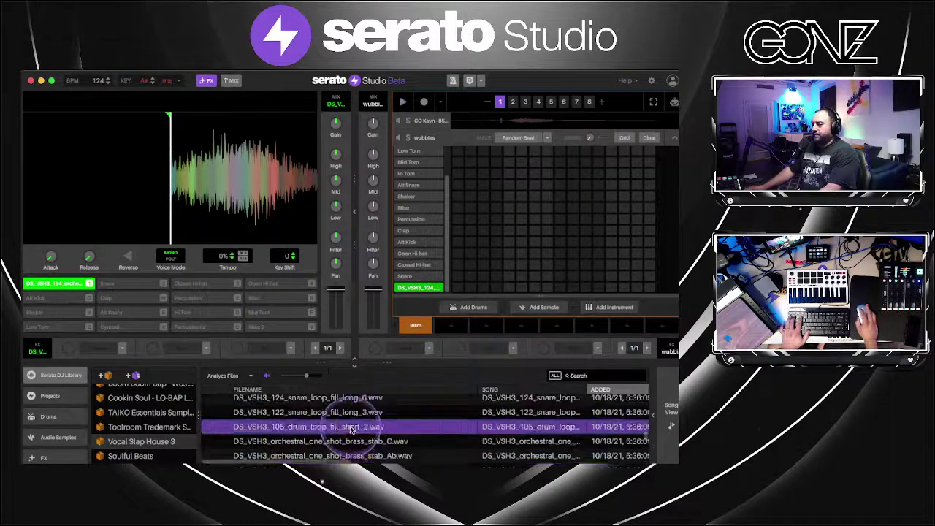
scroll(351, 428, "up", 1)
left_click(350, 426)
scroll(350, 426, "up", 5)
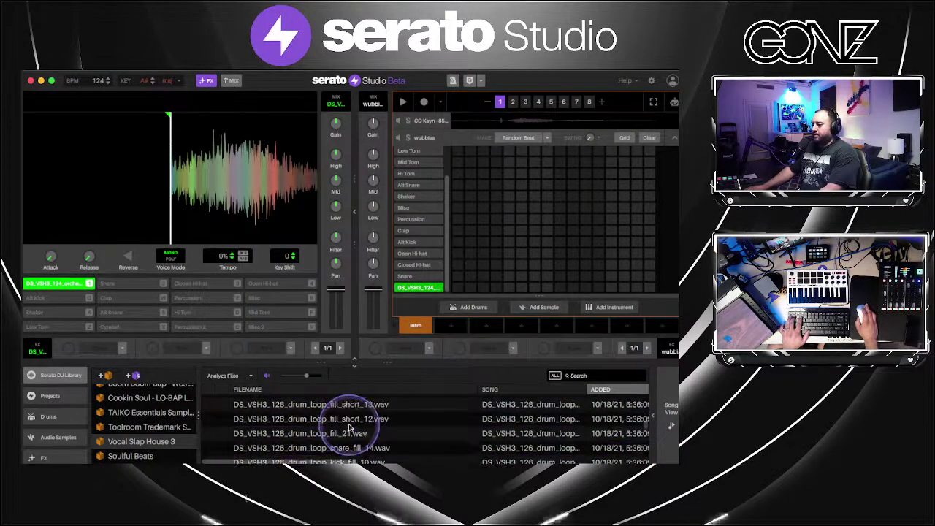
scroll(350, 428, "up", 5)
left_click(349, 430)
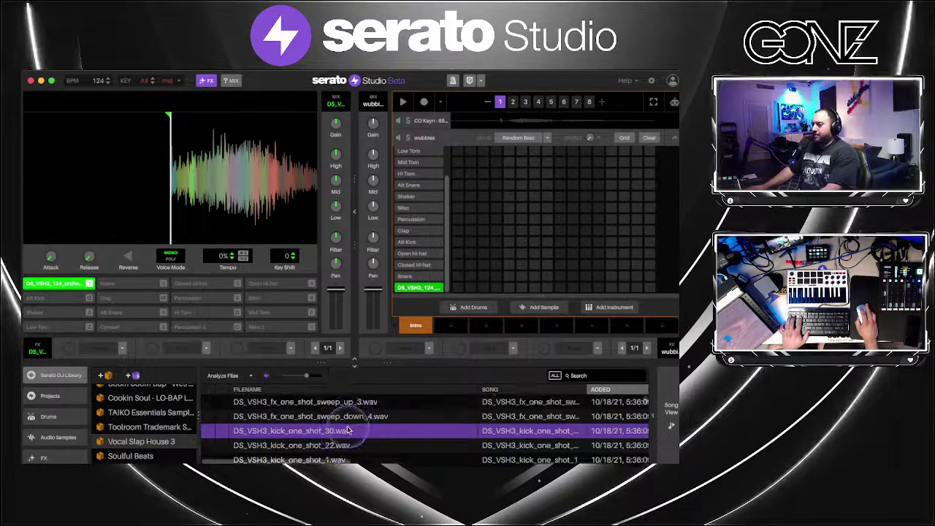
scroll(349, 430, "down", 8)
left_click(352, 427)
scroll(393, 447, "down", 5)
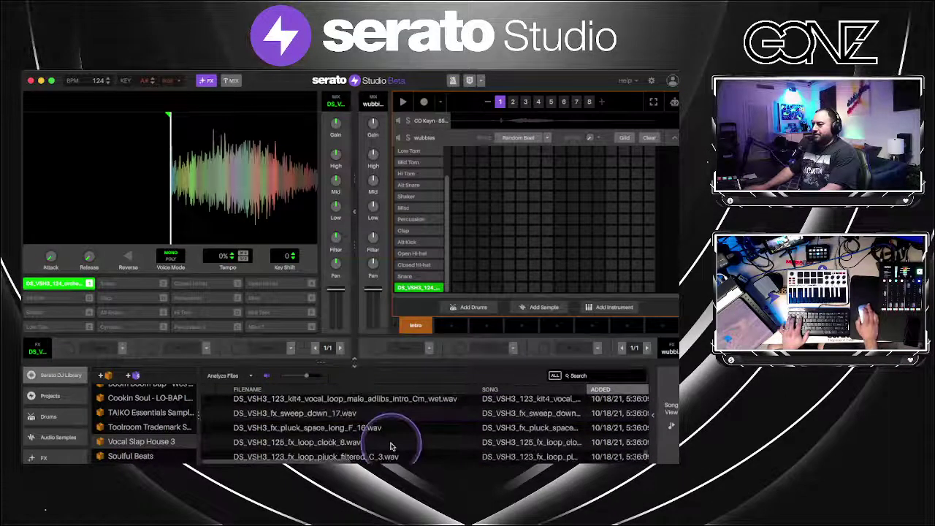
scroll(319, 447, "up", 5)
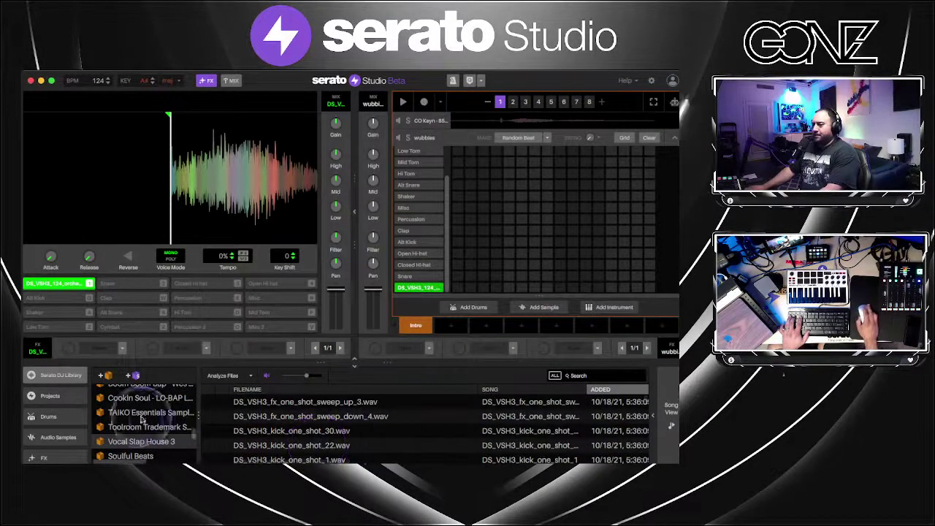
Open the synth one-shot and loop smart crate and browse down to the ff_bh_synth one-shots
scroll(146, 420, "up", 2)
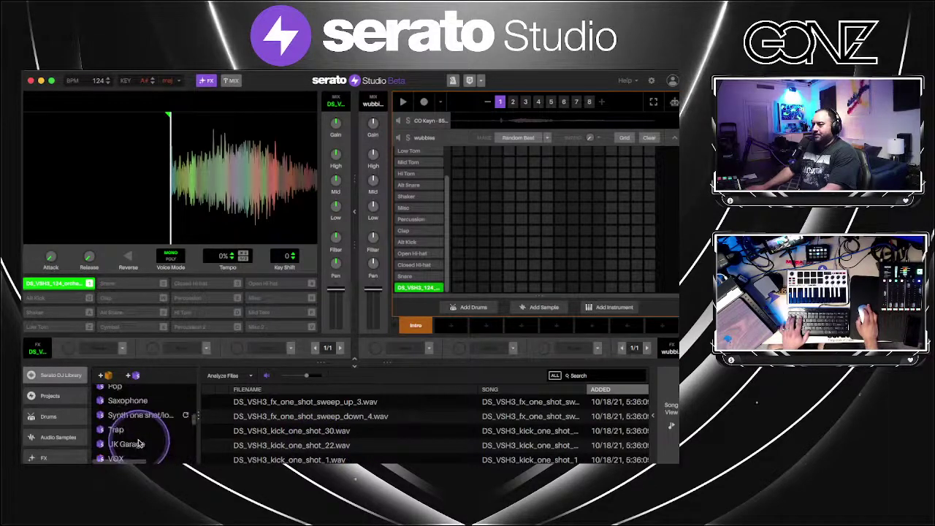
scroll(139, 444, "down", 1)
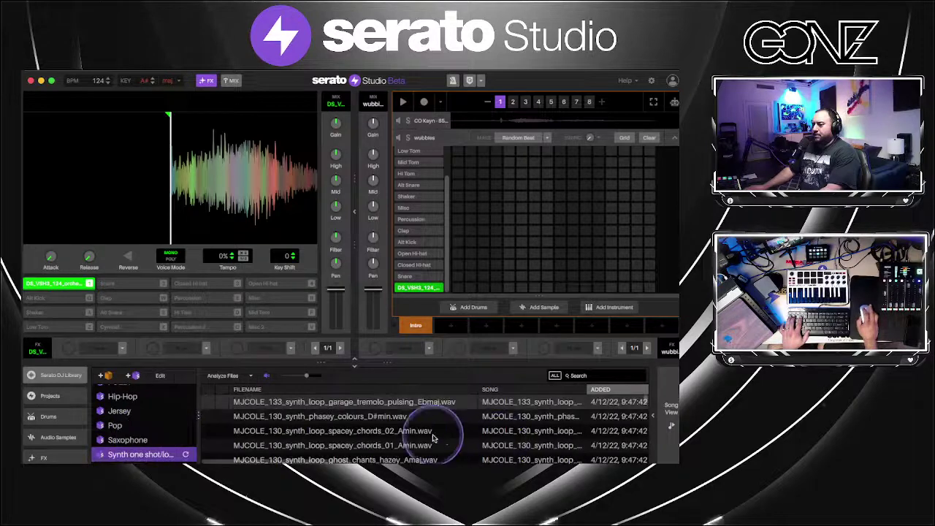
left_click(420, 447)
scroll(419, 450, "down", 10)
left_click(419, 448)
scroll(420, 450, "down", 10)
left_click(419, 450)
scroll(419, 451, "down", 10)
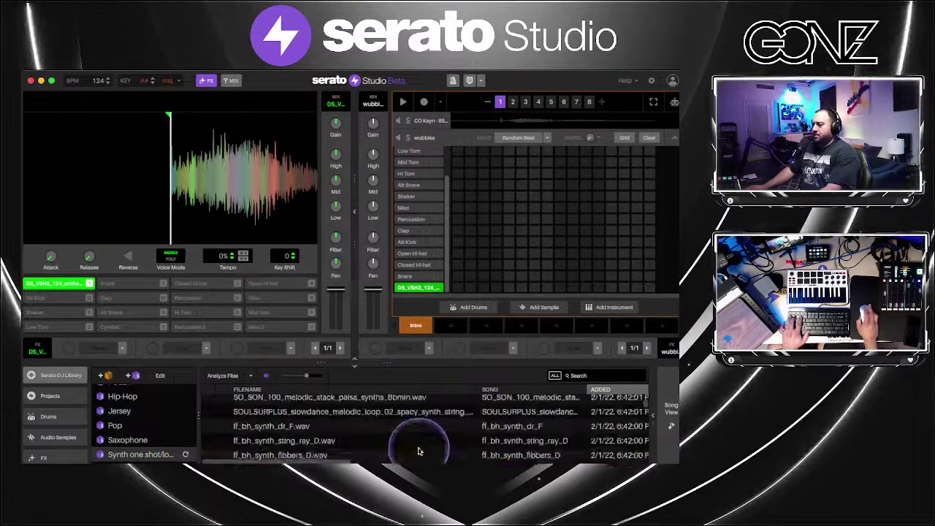
Replace the first pad's brass stab with ff_bh_synth_dr_F.wav and play it over the scene
left_click(419, 453)
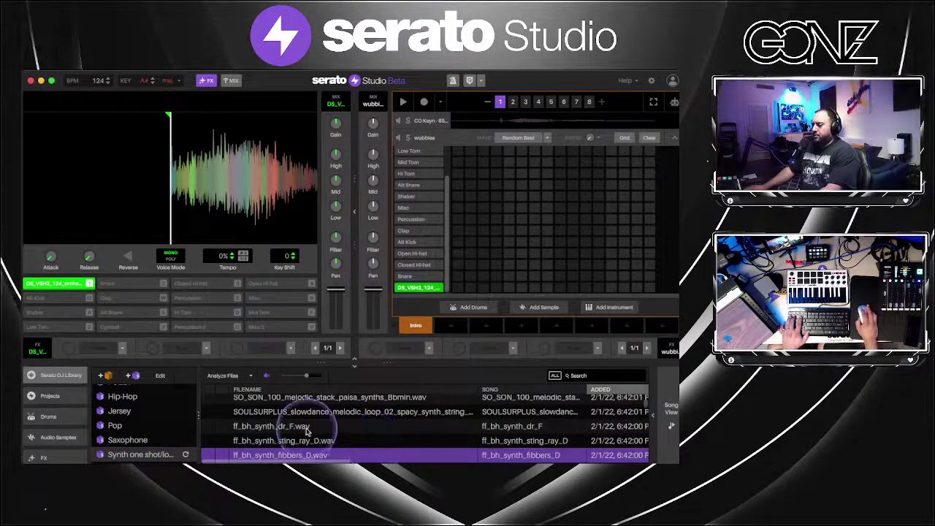
scroll(305, 431, "down", 1)
left_click_drag(44, 268, 50, 284)
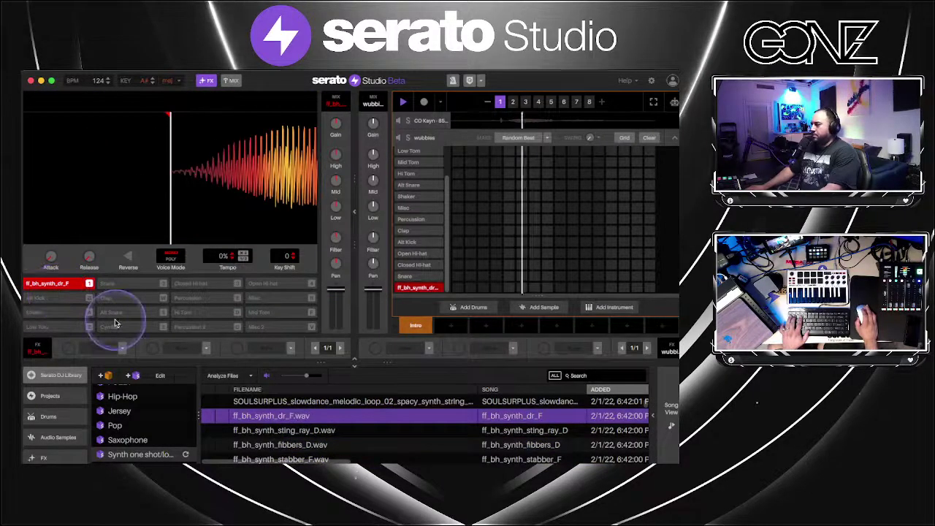
key("1")
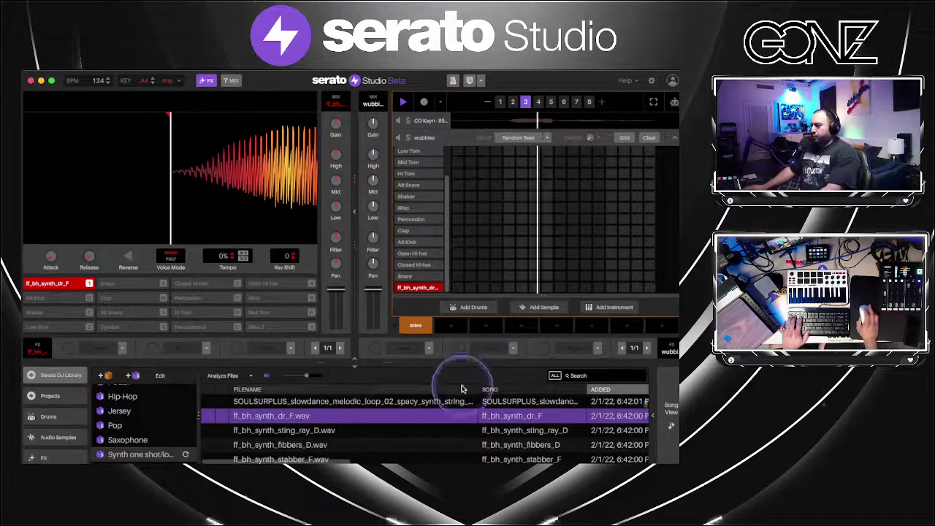
Audition the synth samples around ff_bh_synth_dr_F.wav, including the arpeggio madness, paisa synths and vocalsynth denali files
scroll(431, 434, "up", 3)
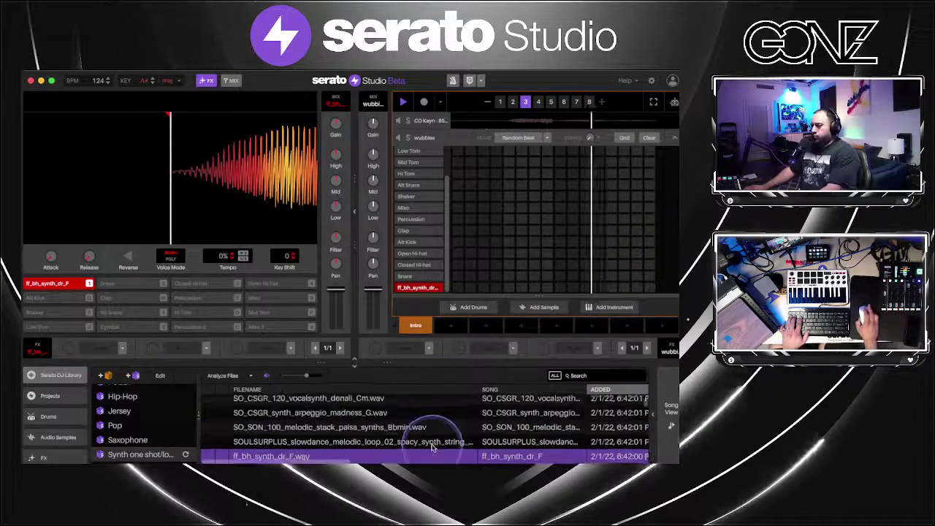
left_click(372, 415)
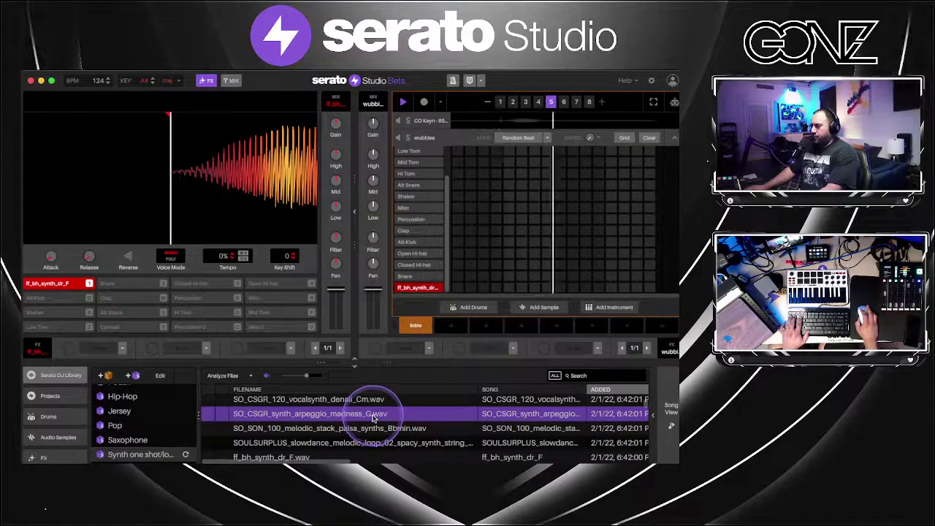
left_click(358, 433)
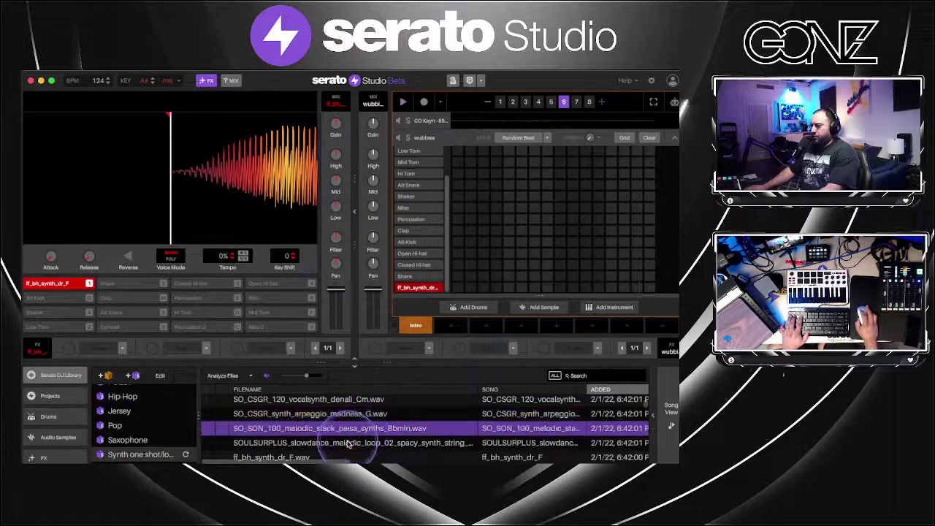
left_click(349, 443)
left_click(347, 453)
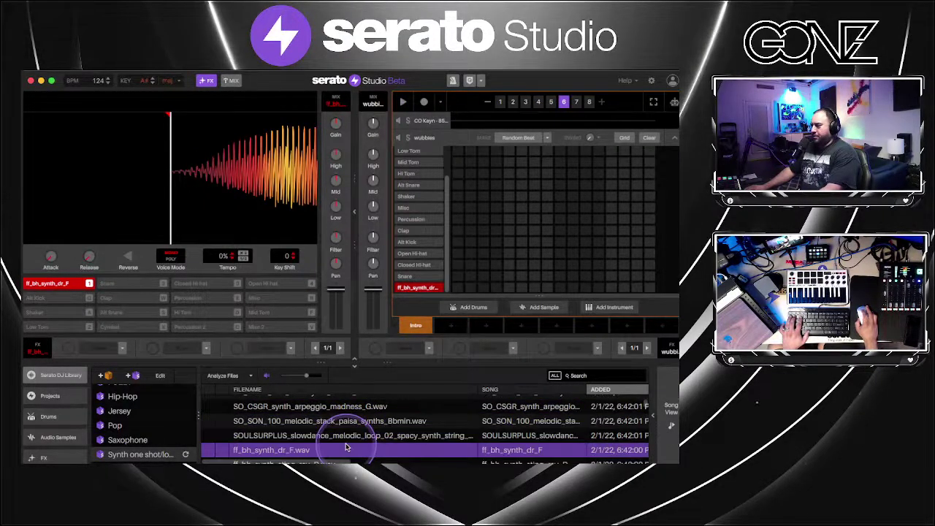
scroll(343, 442, "up", 1)
left_click(336, 430)
scroll(335, 429, "up", 1)
left_click(334, 428)
left_click(333, 415)
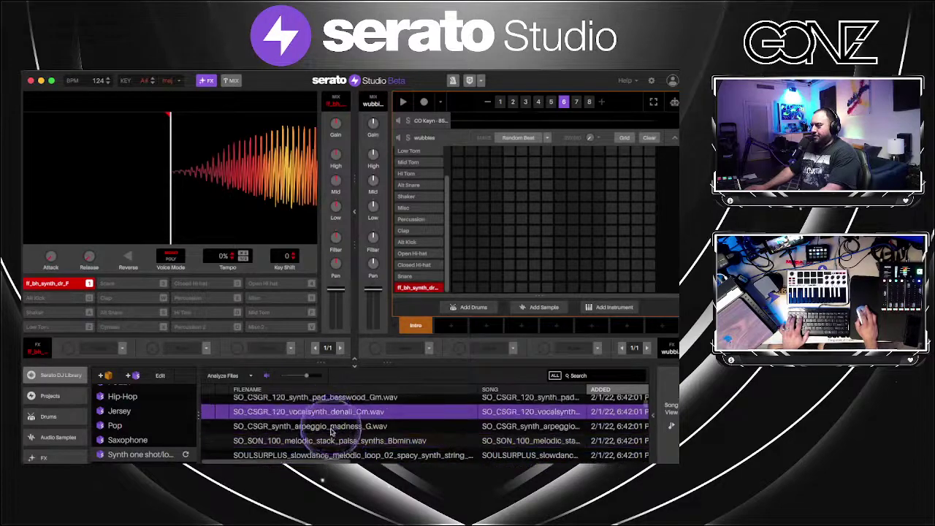
Audition the samples from SO_CSGR_92_synth_pentatonic_waves_D.wav up through the Plush Synth Stabs to the FF_DHG synths
key("Up")
key("Up")
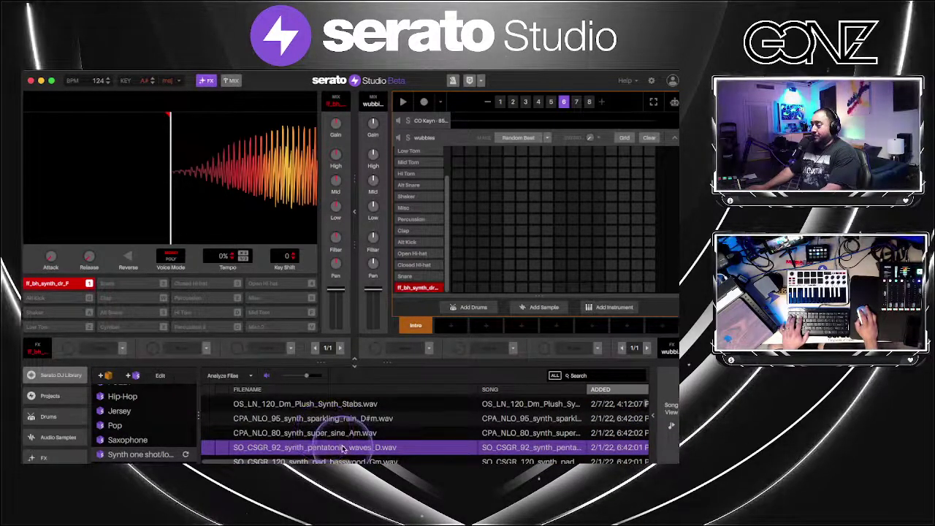
key("Up")
key("Up")
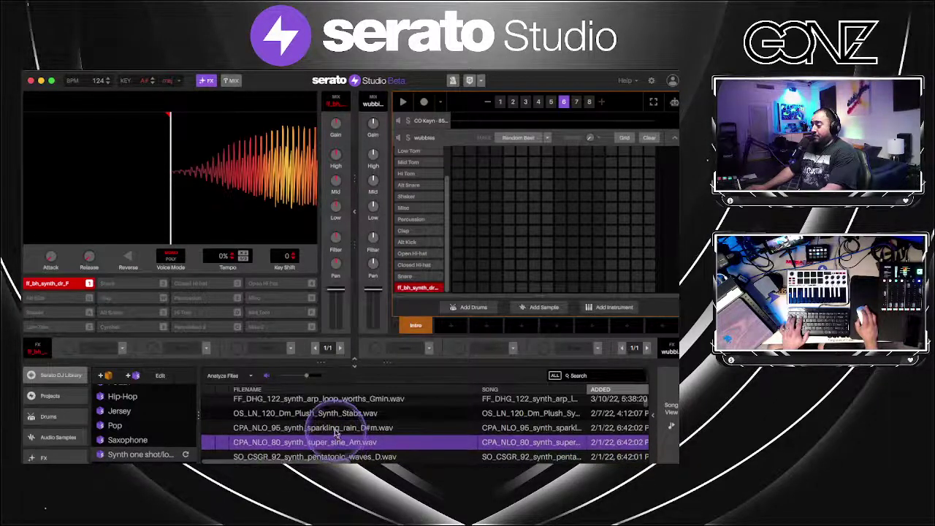
key("Up")
key("Up")
key("Up")
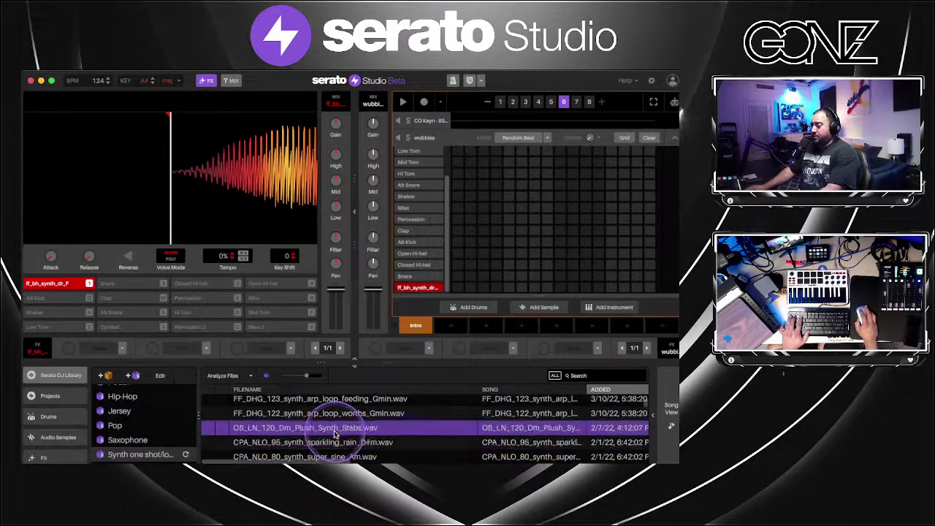
scroll(335, 435, "up", 1)
left_click(334, 433)
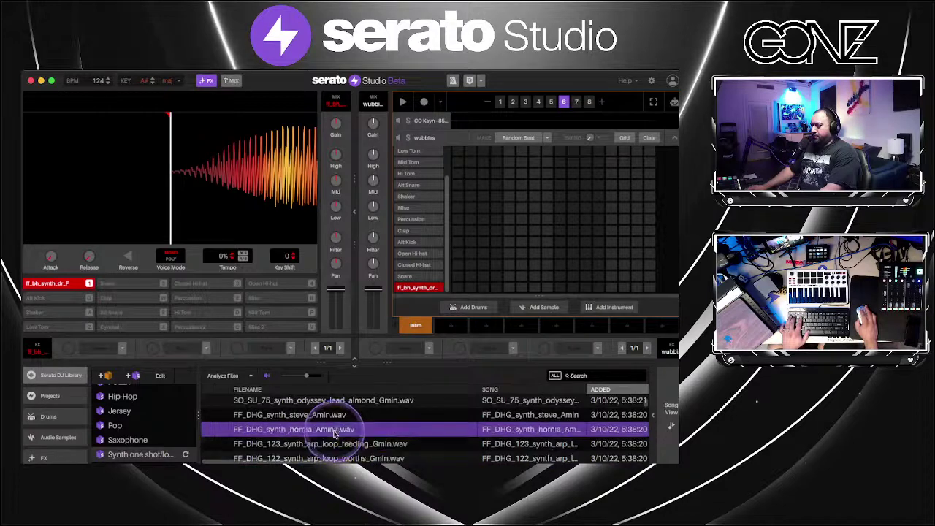
Load EX_AI_synth_sword_chord_D.wav onto the second pad and EX_AI_synth_sword_chord_F.wav onto the third, and play both over the scene
scroll(333, 433, "up", 3)
scroll(299, 431, "up", 5)
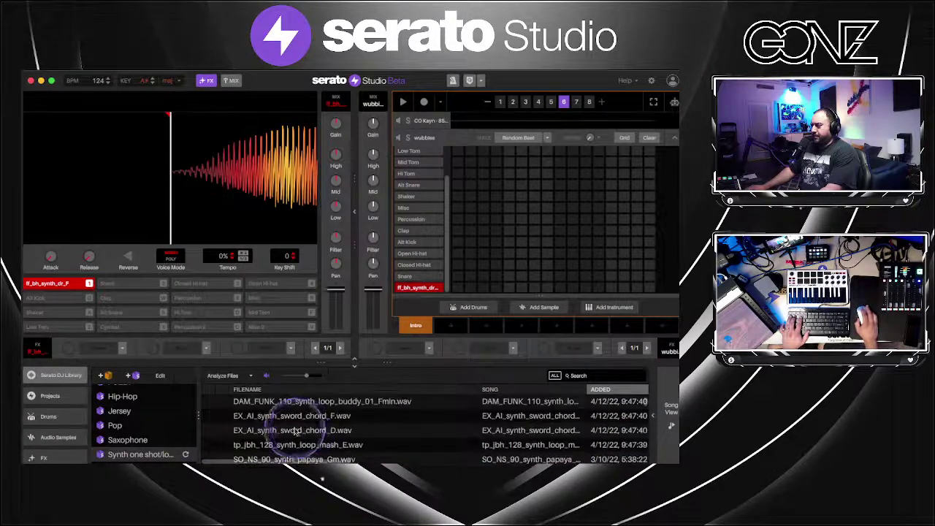
left_click(291, 430)
left_click(296, 419)
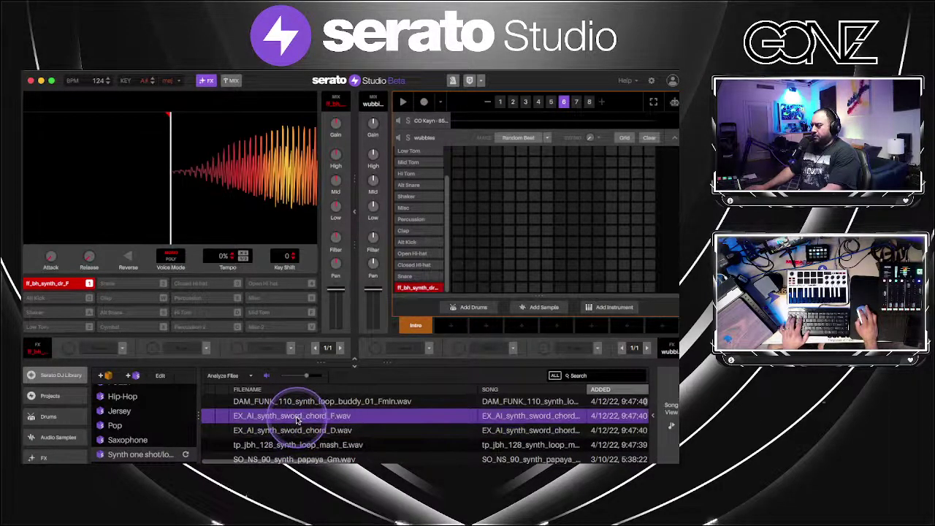
left_click_drag(300, 430, 130, 284)
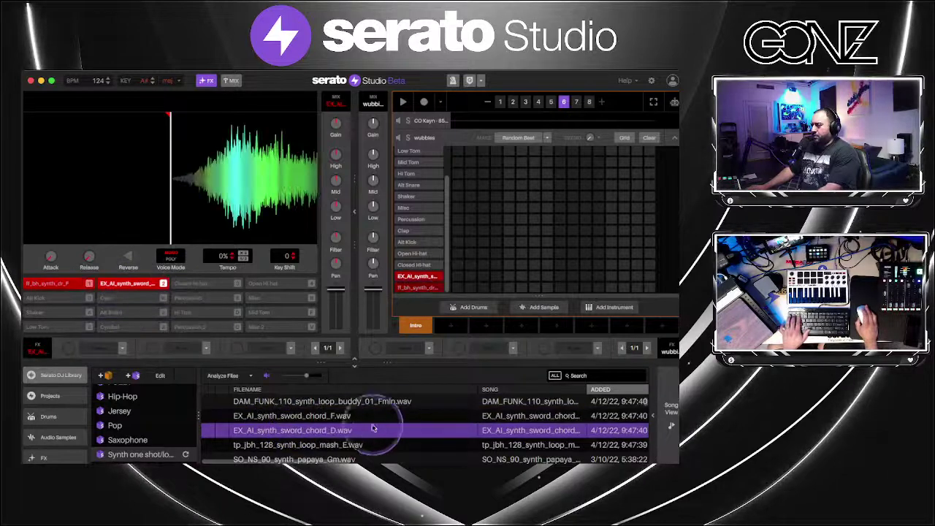
left_click_drag(373, 416, 212, 287)
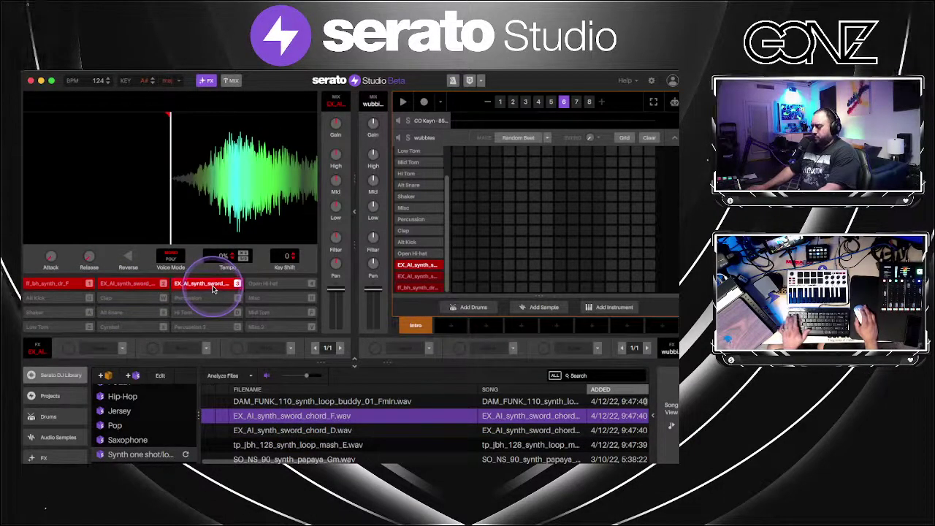
key("2")
key("3")
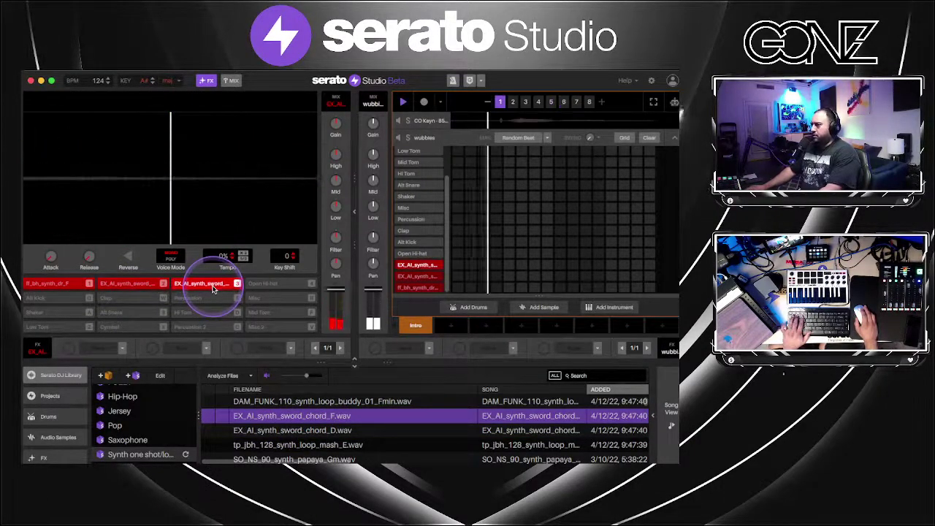
key("2")
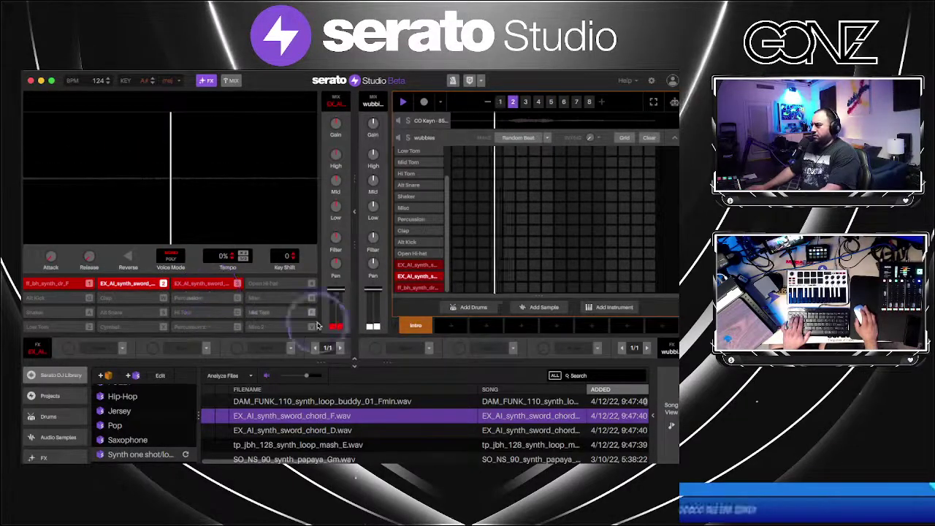
Browse the DAM_FUNK and MO_US synth samples, auditioning DAM_FUNK_synth_black_G#min.wav
left_click(431, 361)
scroll(369, 431, "up", 2)
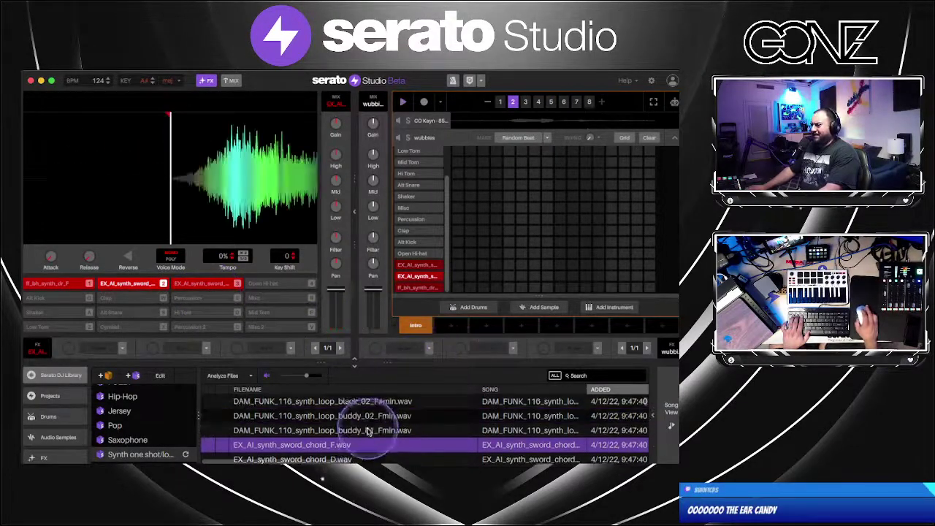
scroll(326, 419, "up", 5)
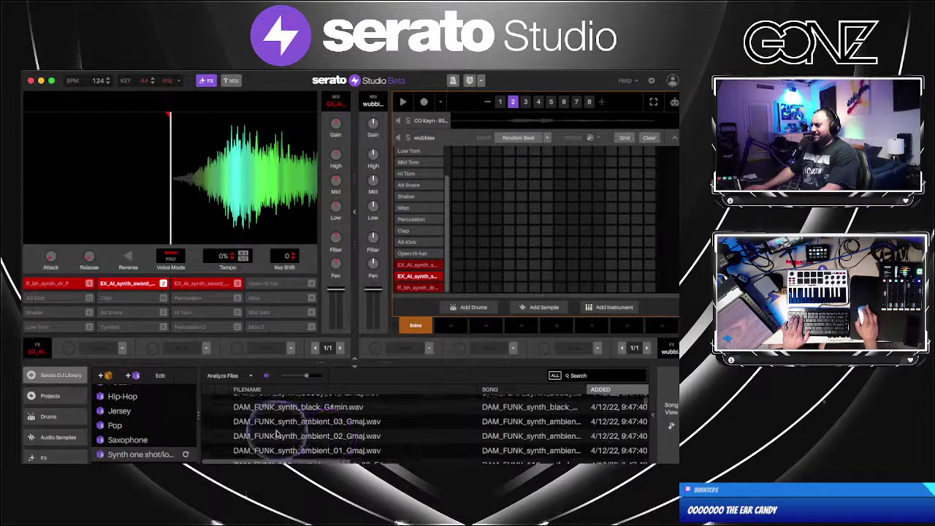
left_click(311, 417)
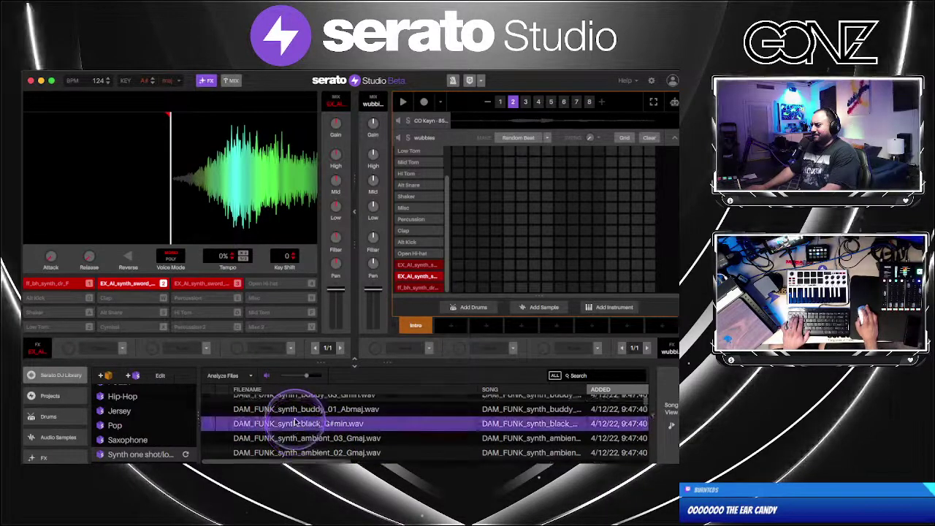
scroll(115, 428, "up", 5)
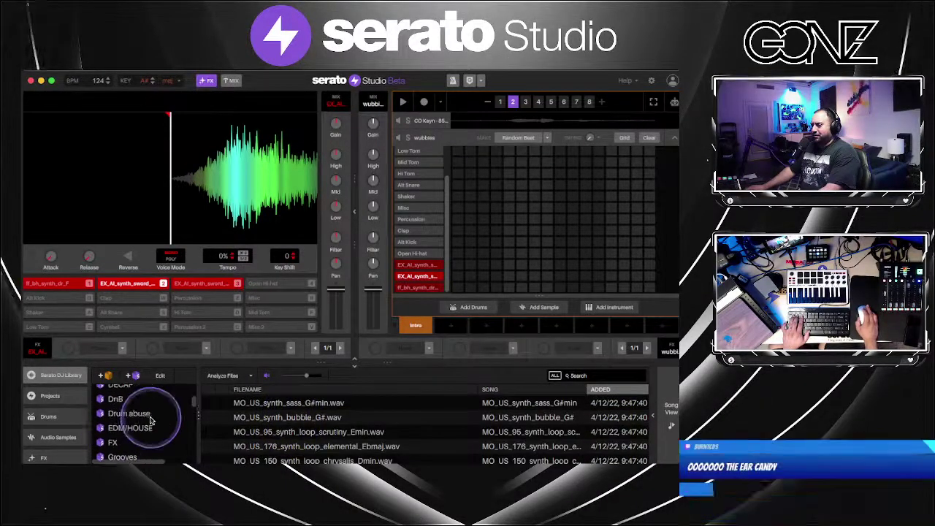
Browse the EDM/HOUSE crate and audition its RW3 and PDB samples, including PDB_115_kit_loop_tape_soul_full_Cmin.wav
left_click(150, 432)
left_click_drag(149, 433, 150, 430)
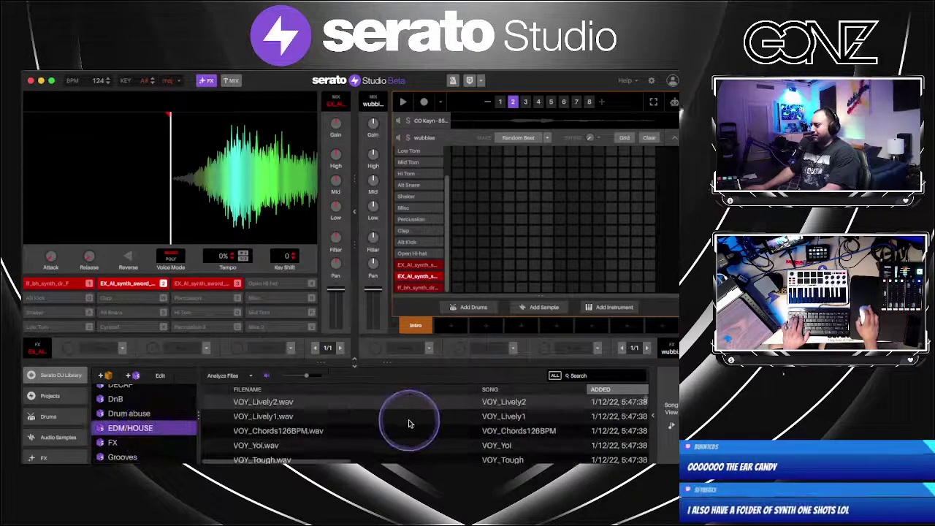
scroll(409, 423, "down", 1)
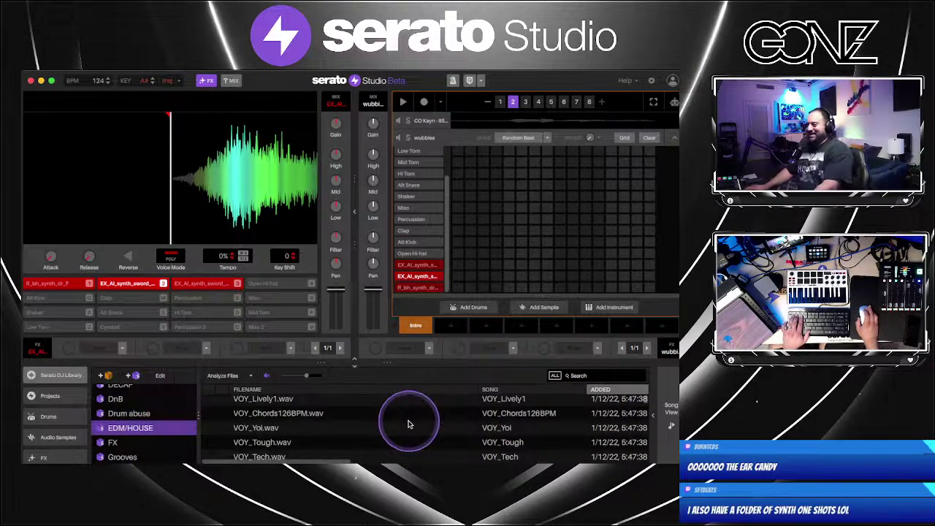
scroll(329, 428, "down", 10)
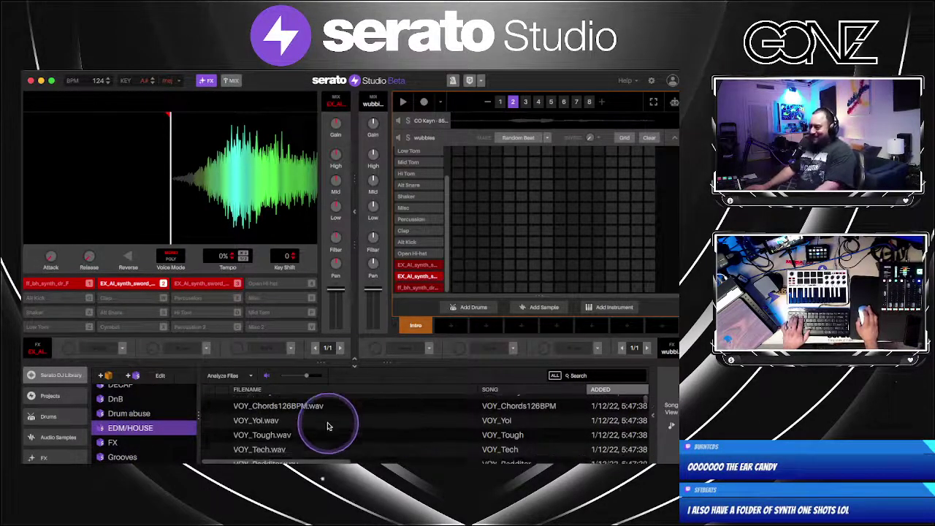
scroll(334, 409, "down", 10)
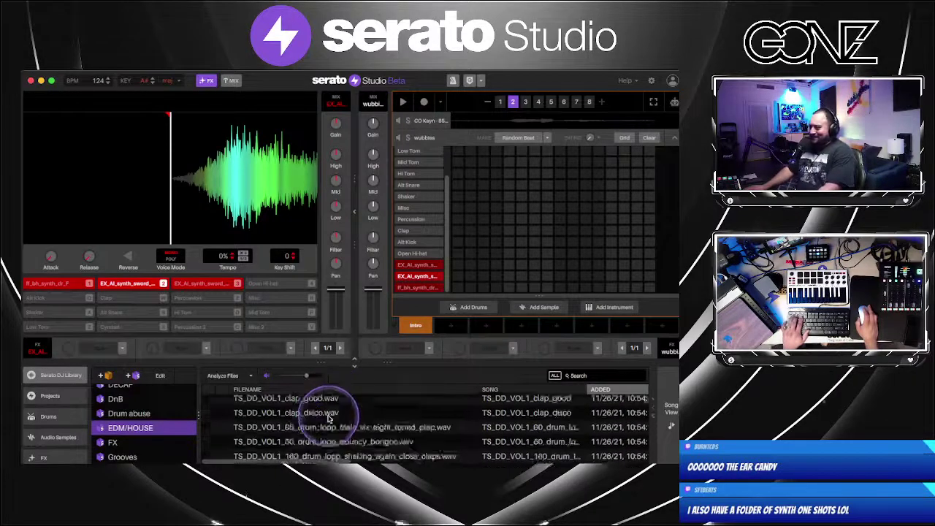
left_click(332, 417)
scroll(333, 425, "down", 15)
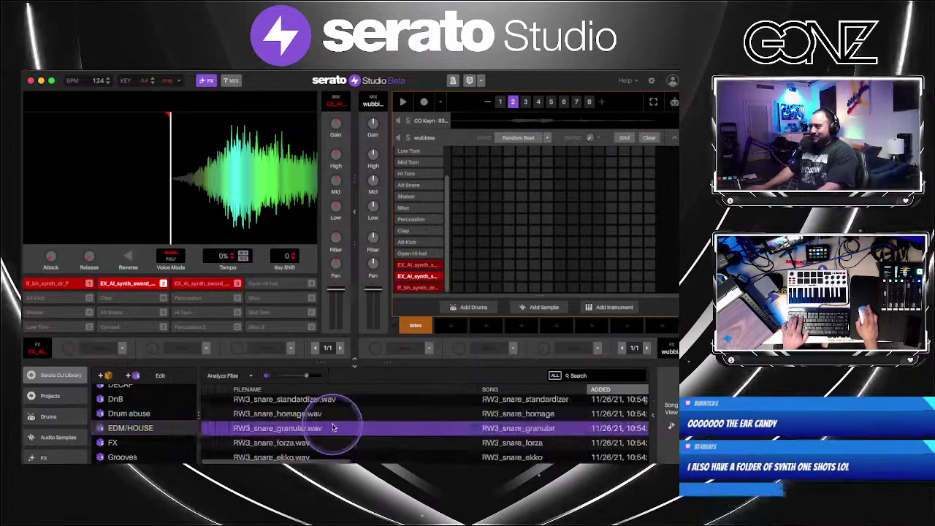
scroll(333, 426, "down", 1)
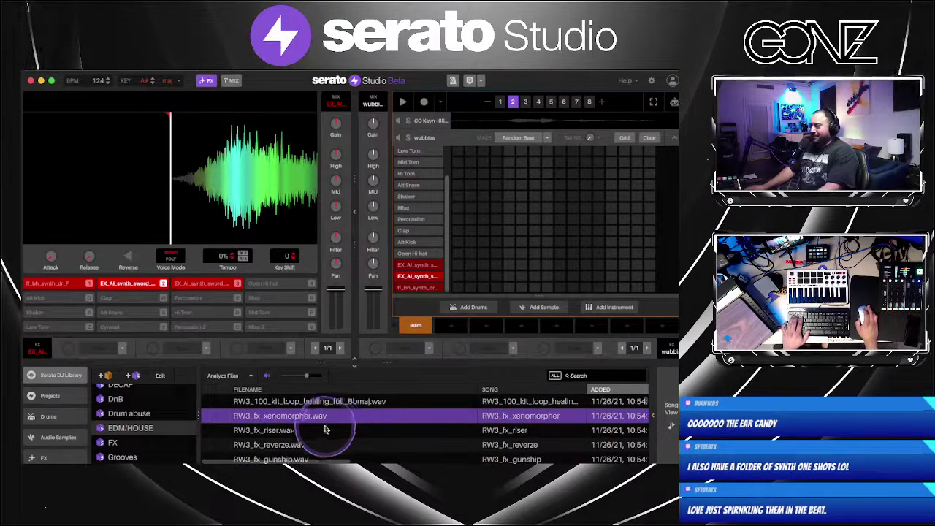
scroll(329, 428, "down", 5)
left_click(371, 434)
scroll(371, 441, "down", 5)
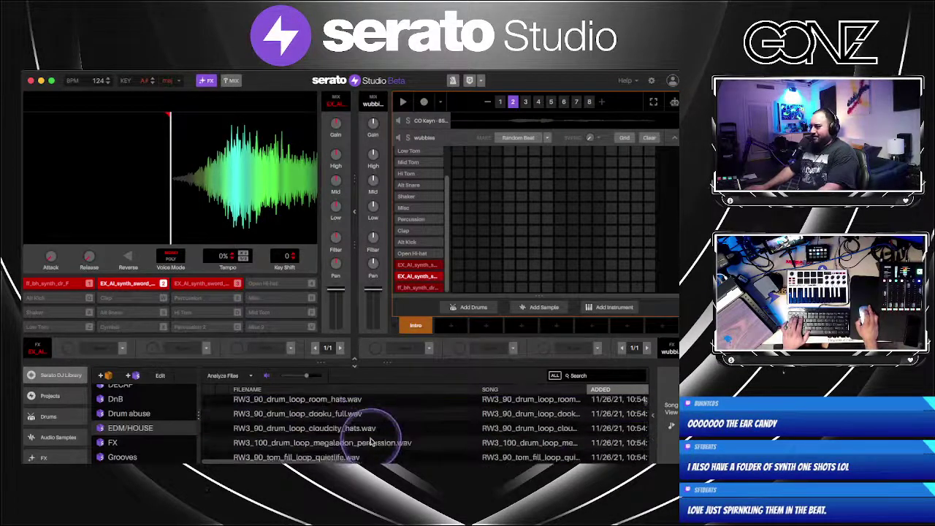
left_click(370, 441)
scroll(370, 441, "down", 3)
left_click(370, 436)
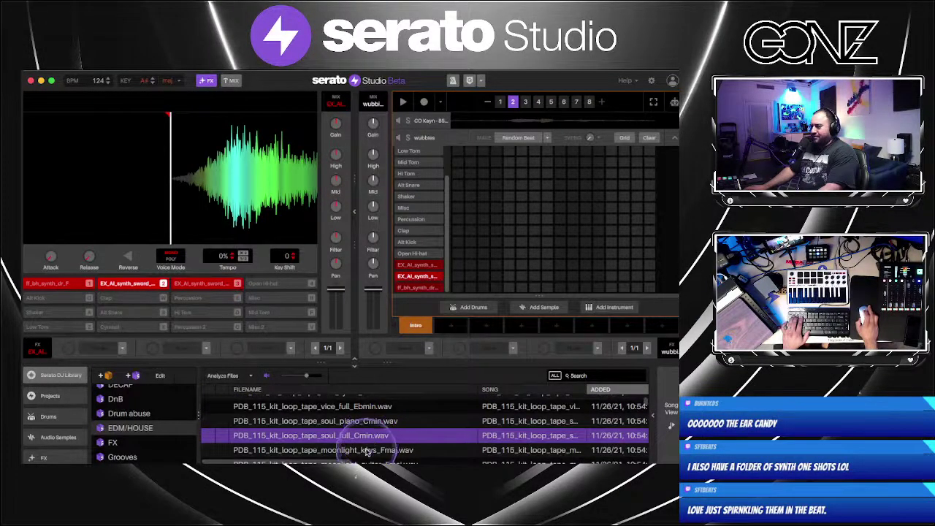
scroll(367, 451, "down", 5)
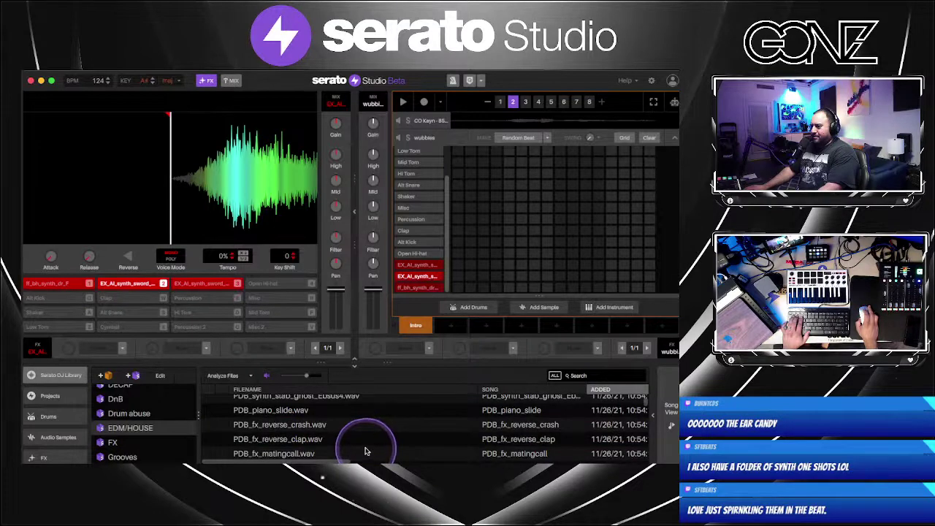
Search the All Splice crate for "wub" and load fg2_bass_wub_A.wav onto the first pad of the wubbies deck
scroll(134, 442, "up", 5)
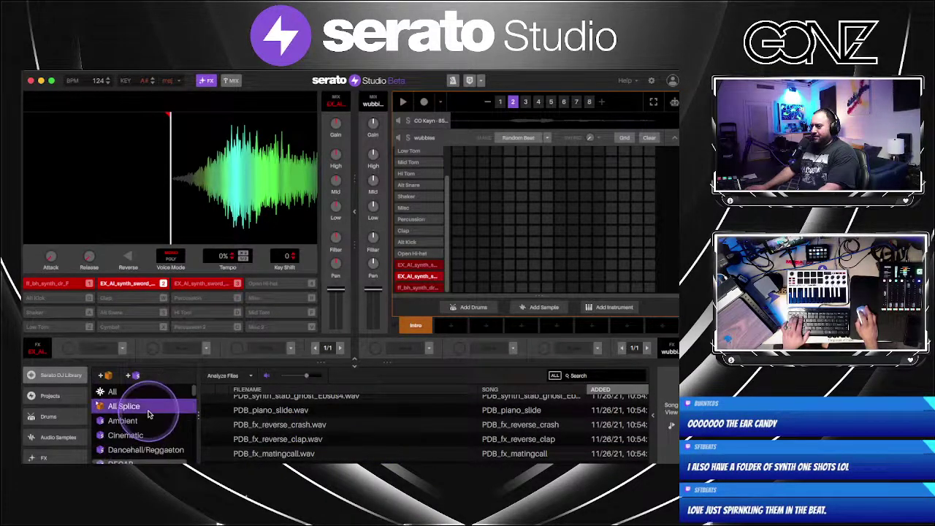
left_click(102, 406)
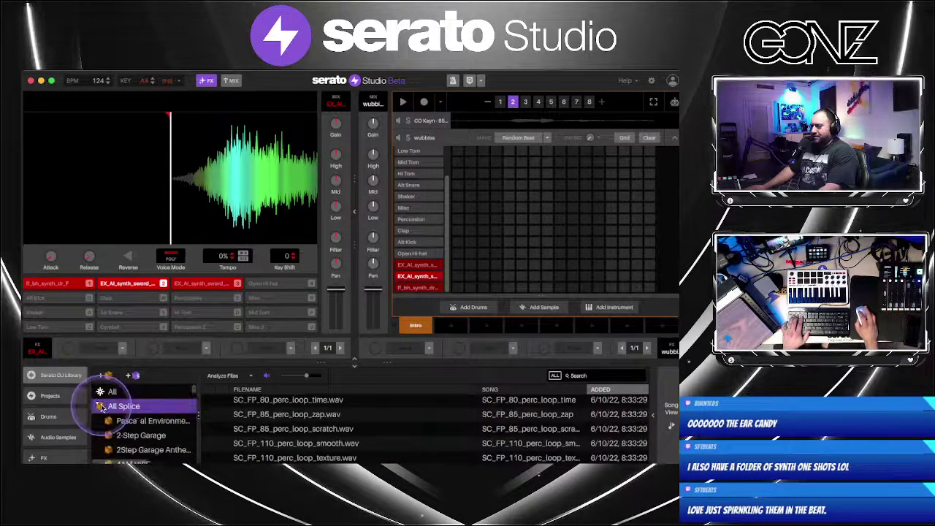
left_click(600, 376)
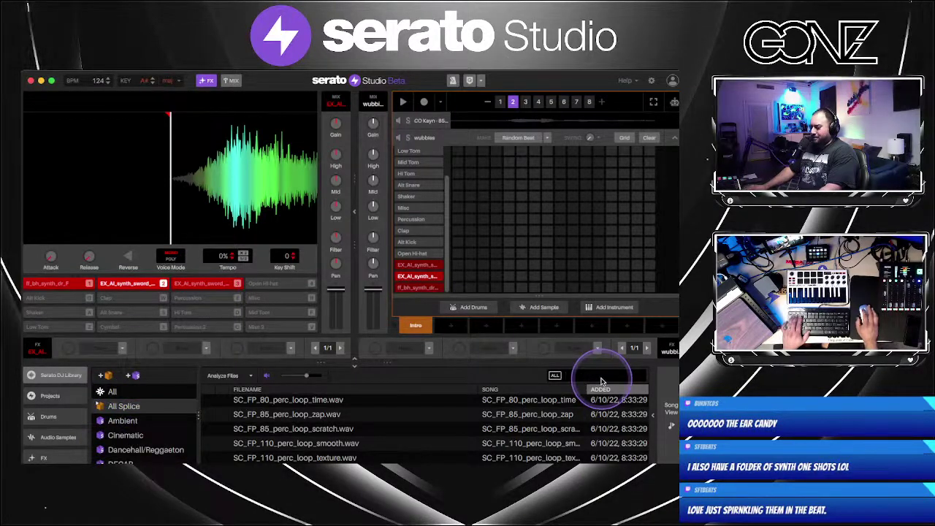
type("wub")
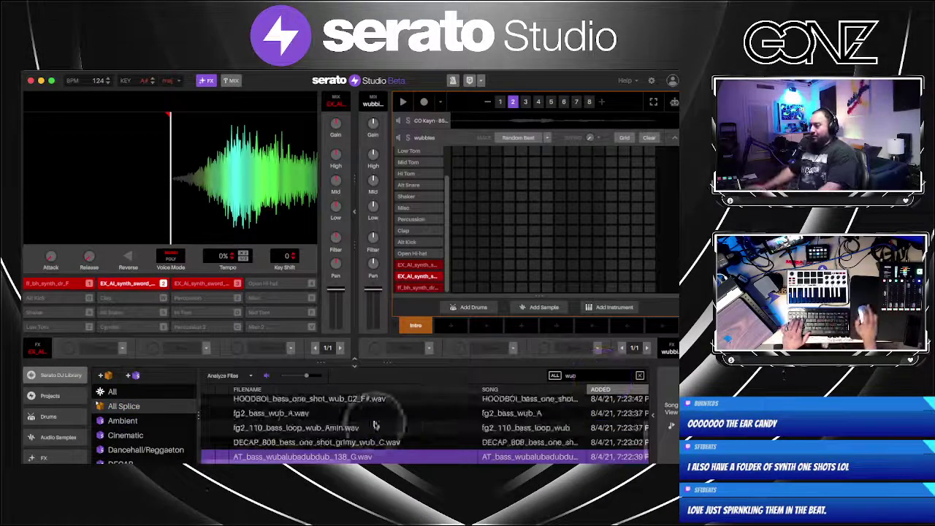
left_click(312, 415)
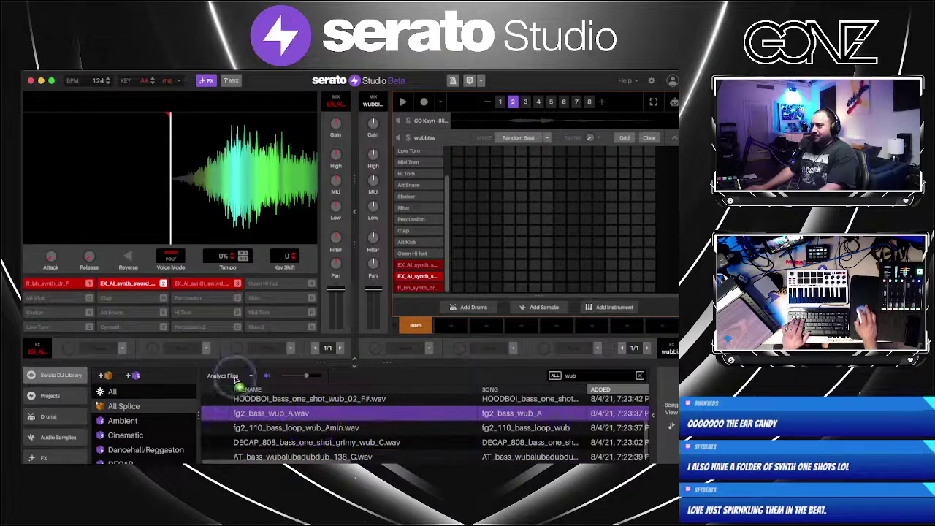
left_click_drag(235, 381, 42, 286)
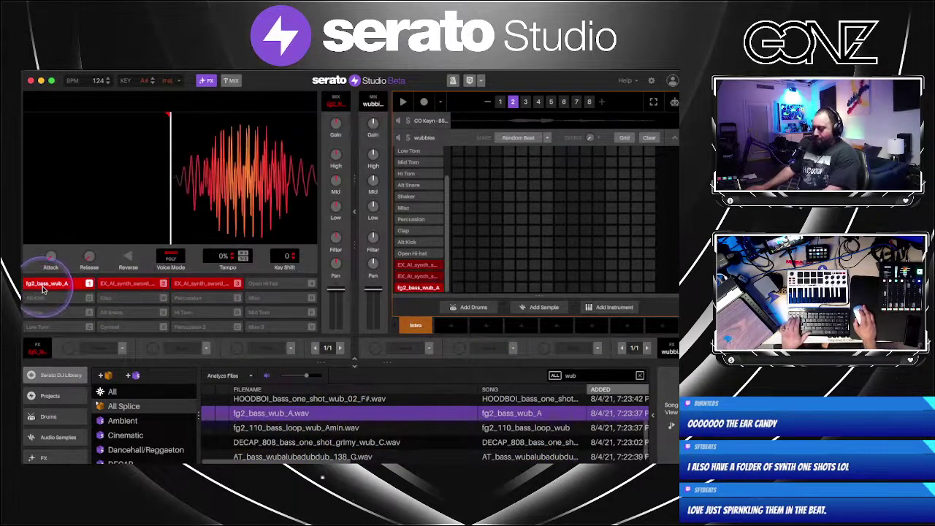
Play the scene and audition the other wub samples over it, including HOODBOI_bass_one_shot_wub_02_F#.wav and AT_bass_wubalubadubdub_138_G.wav
key("space")
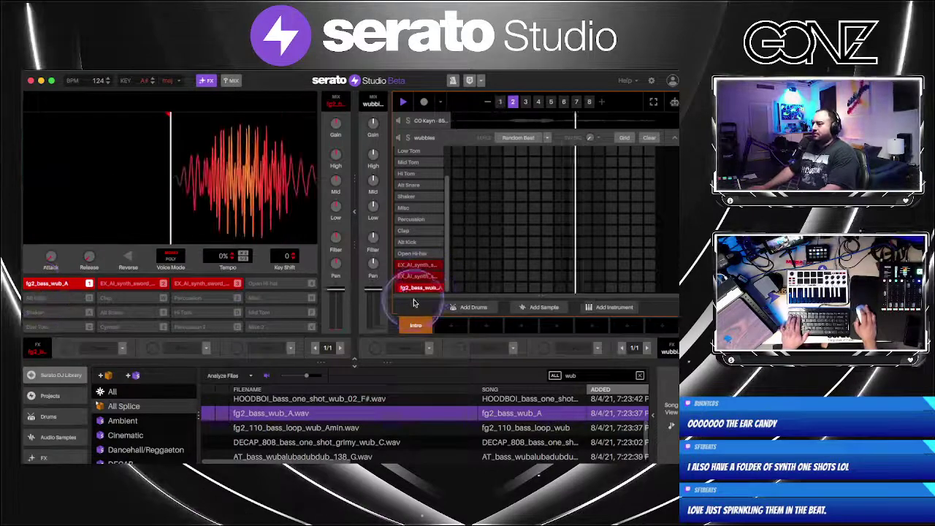
left_click(301, 428)
scroll(301, 422, "up", 3)
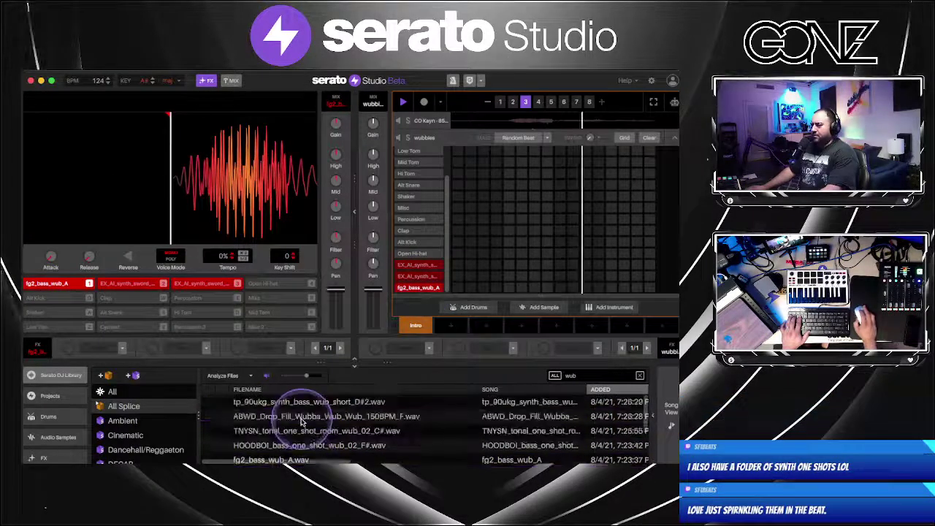
left_click(318, 431)
left_click(306, 446)
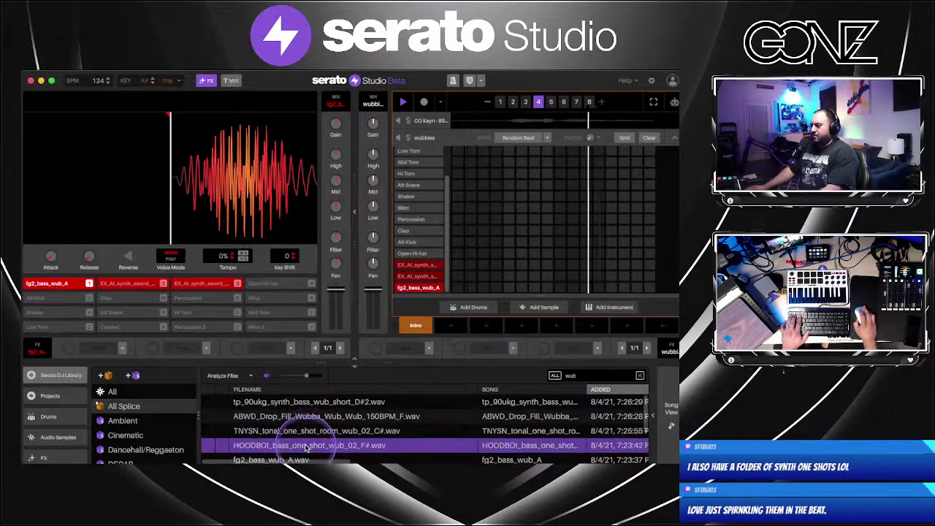
left_click(320, 403)
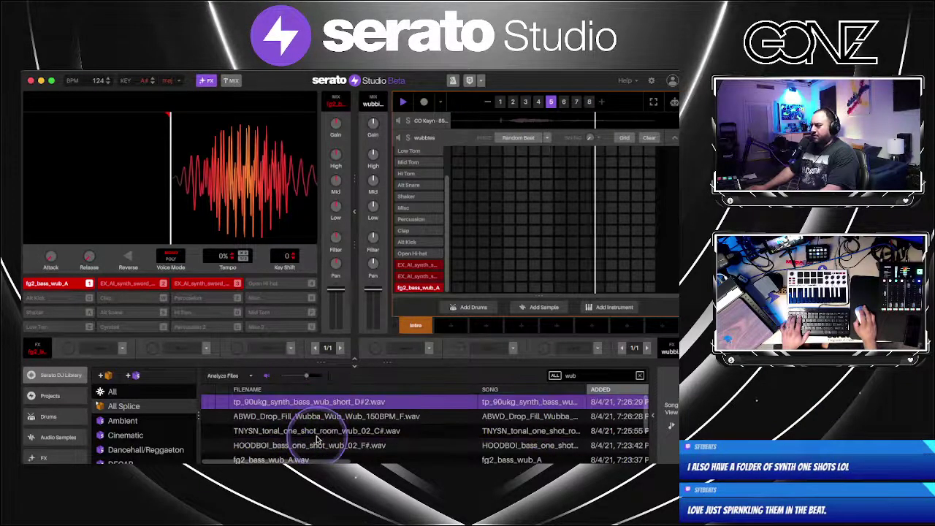
left_click(315, 416)
scroll(307, 424, "down", 1)
scroll(306, 428, "down", 3)
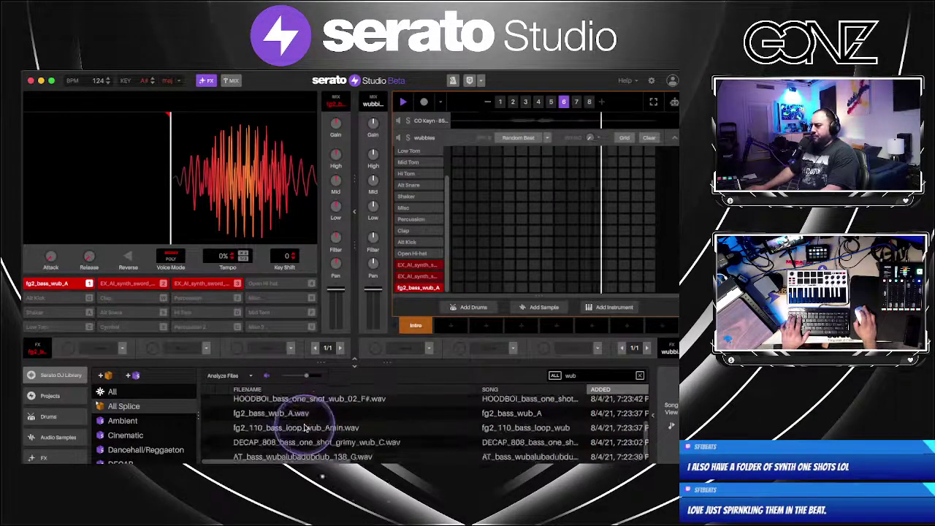
left_click(305, 429)
left_click(311, 457)
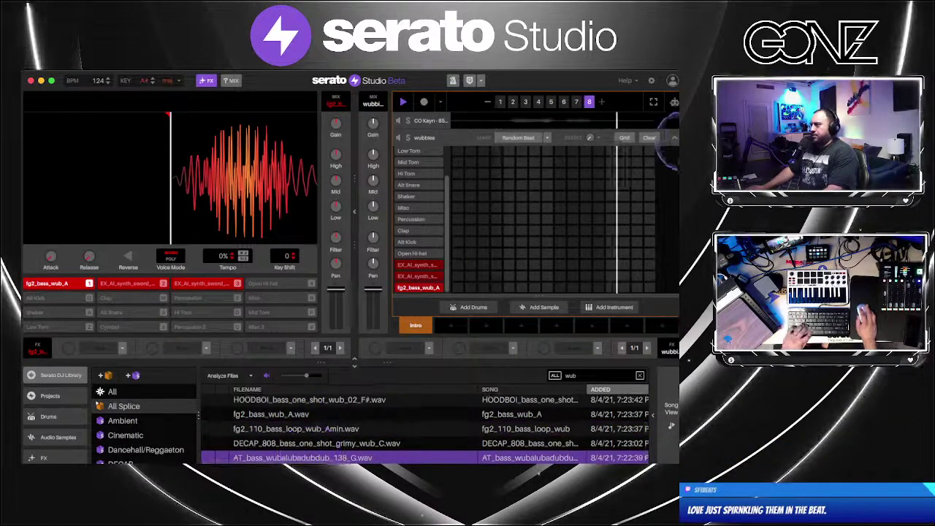
Collapse the wubbies deck, open the CO Kayn deck and try its slices over the scene from bar 1
left_click(673, 138)
key("space")
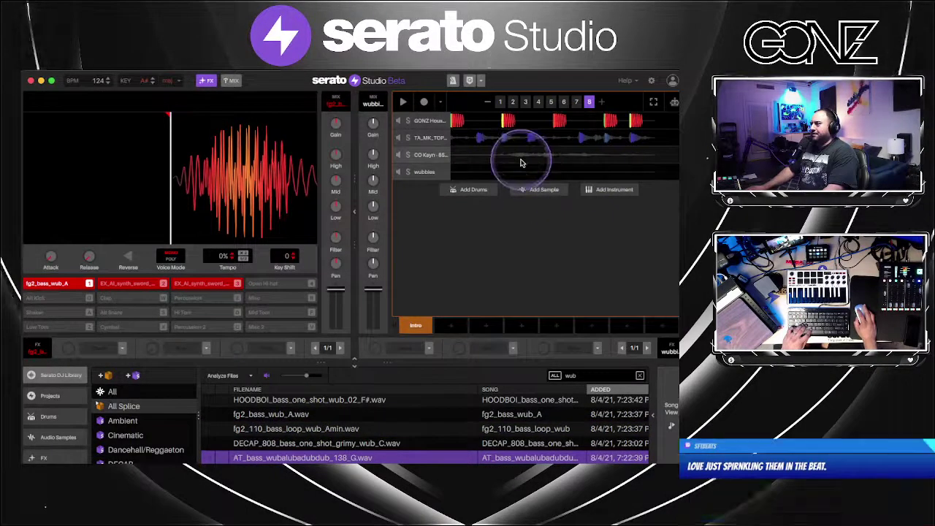
left_click(521, 162)
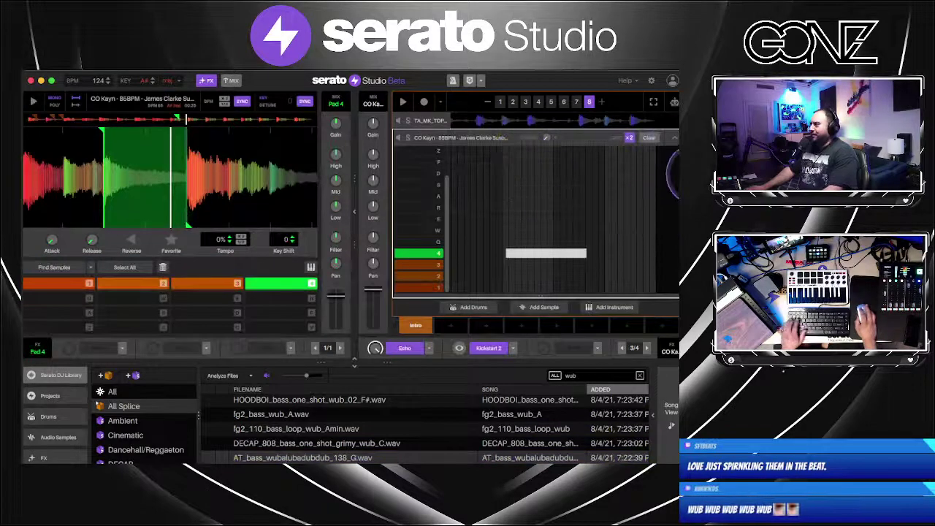
key("1")
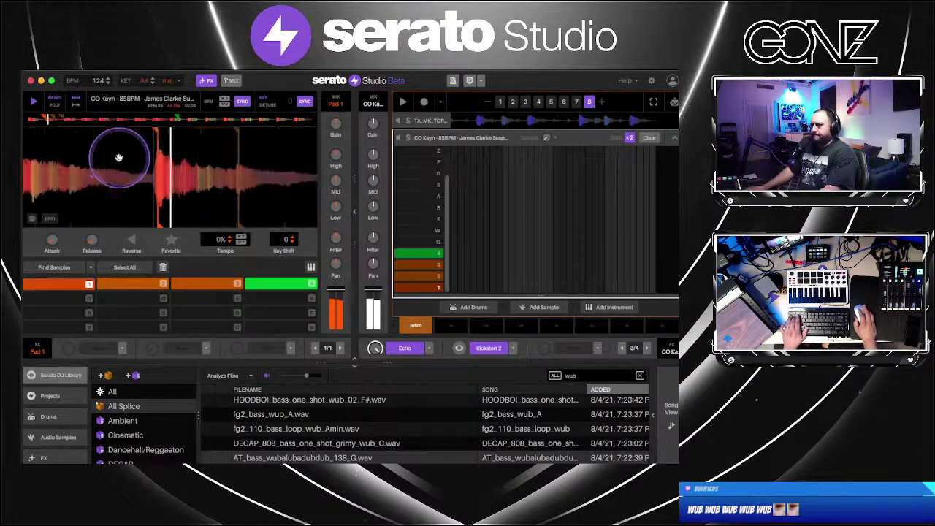
left_click(501, 102)
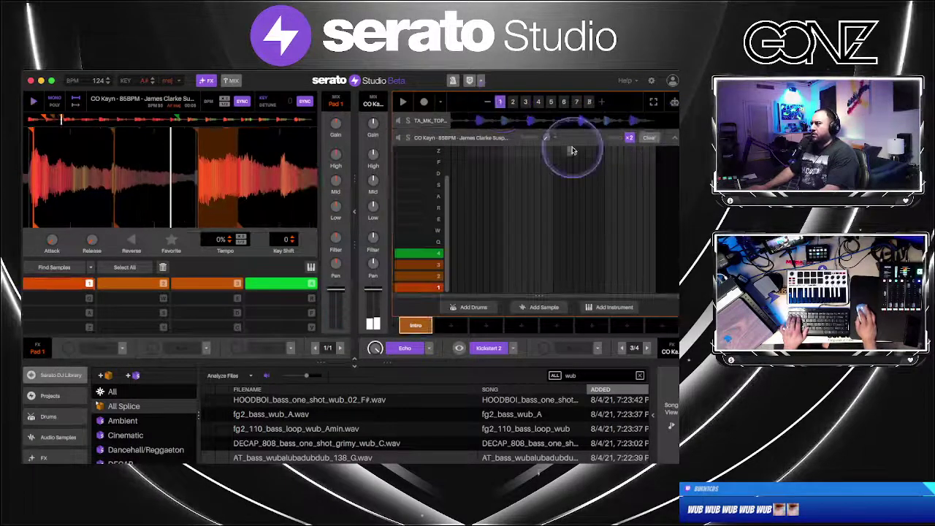
left_click(402, 103)
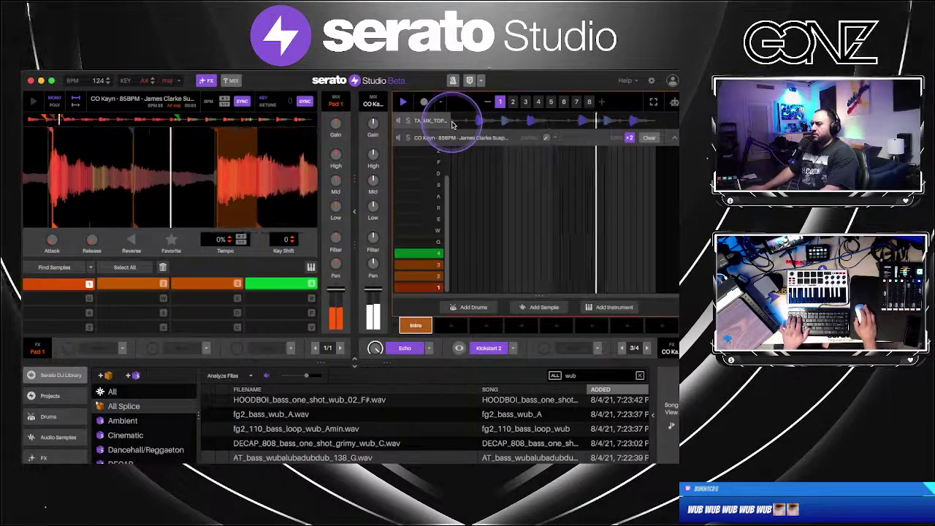
key("2")
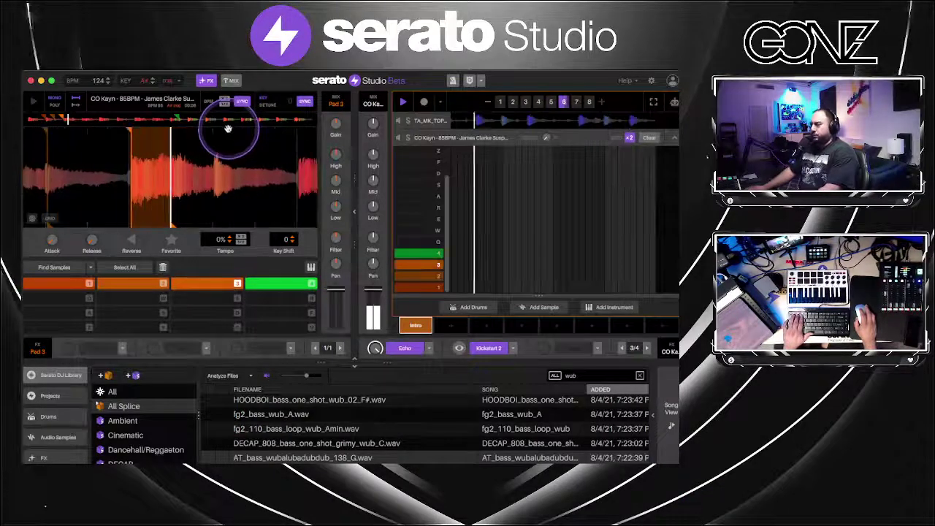
Record three hits of the third CO Kayn slice into bar 5 while the scene plays
left_click(438, 200)
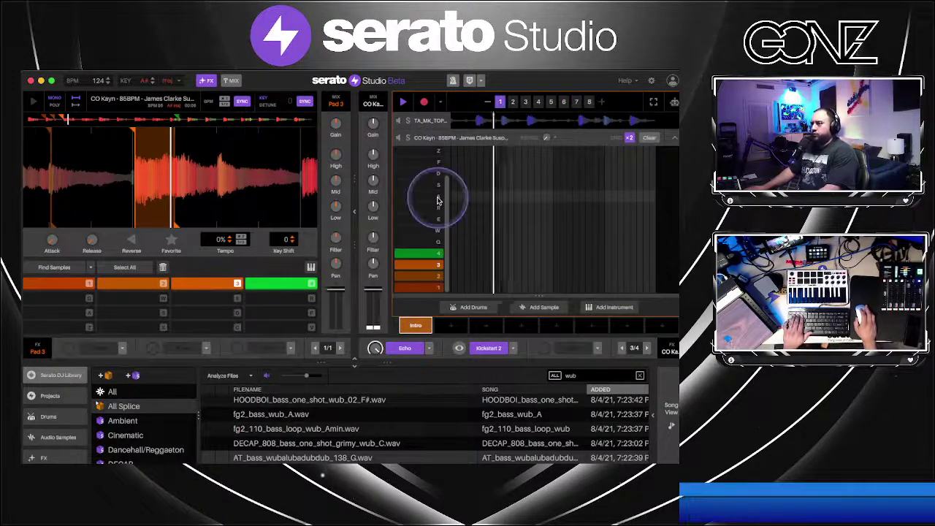
key("3")
key("3")
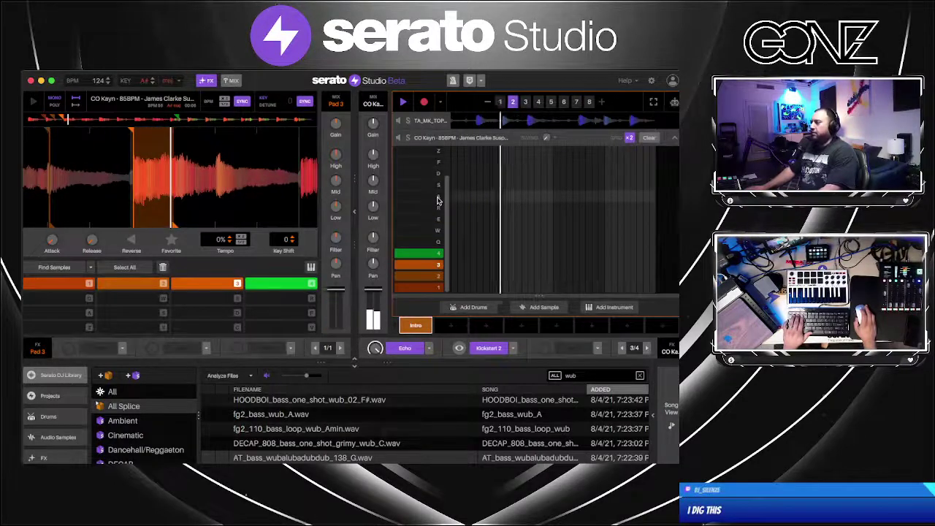
left_click(438, 200)
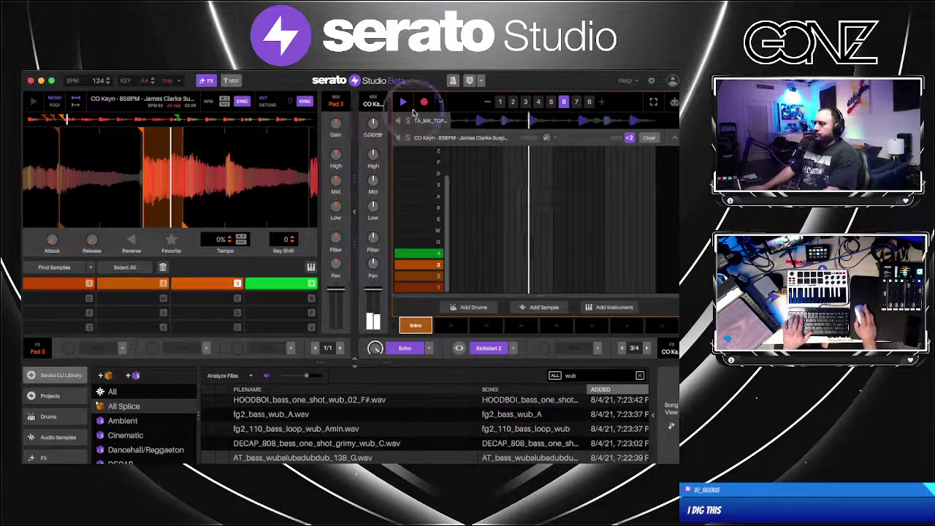
left_click(551, 102)
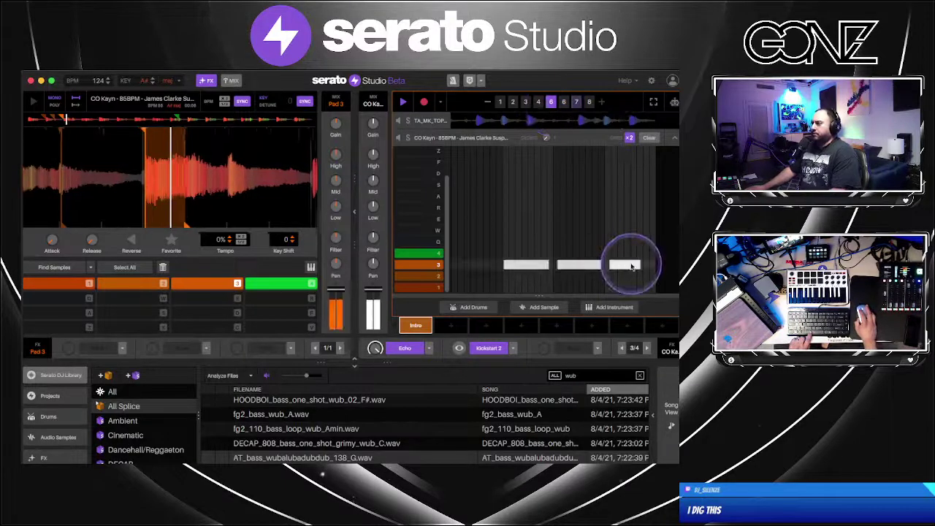
Audition the TA_MK_CLAP_12 and THE_KOUNT sounds in the GONZ House Drums 5 deck and switch on its Drums Rev effect
left_click(673, 139)
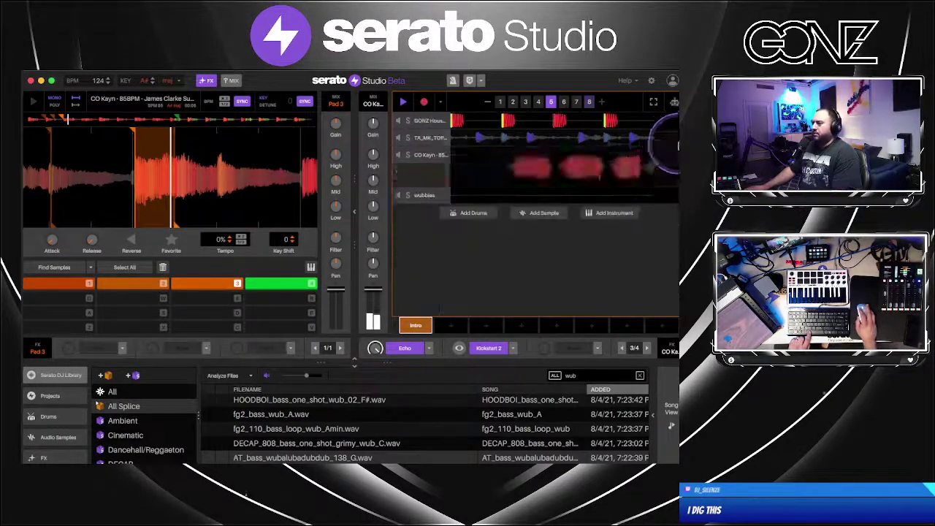
left_click(519, 123)
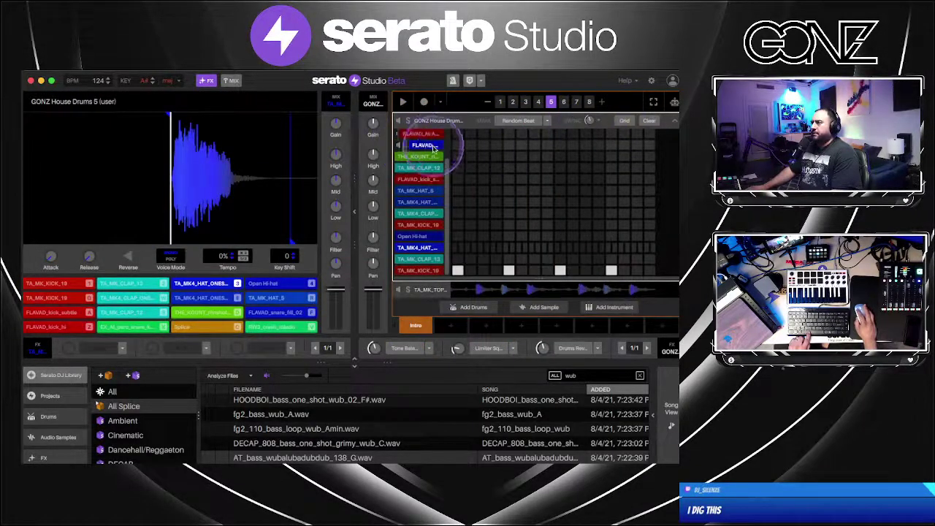
left_click(428, 167)
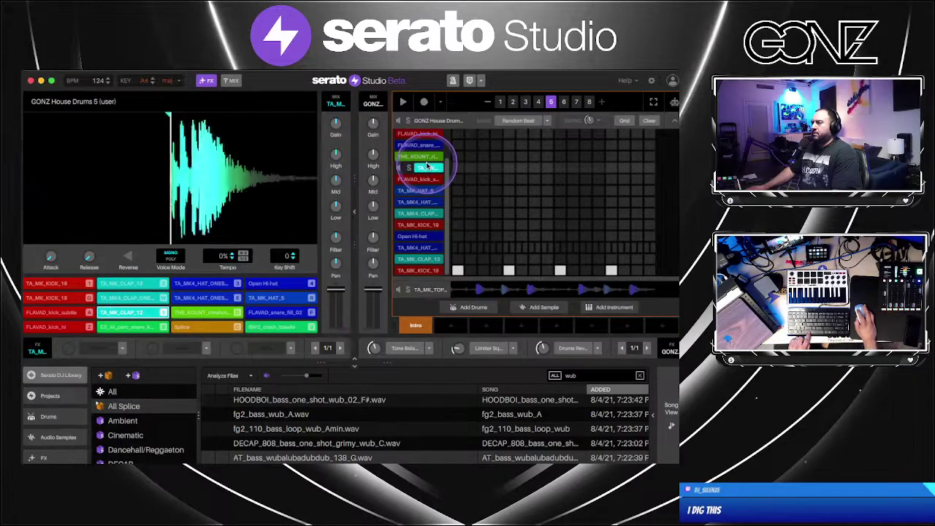
left_click(430, 156)
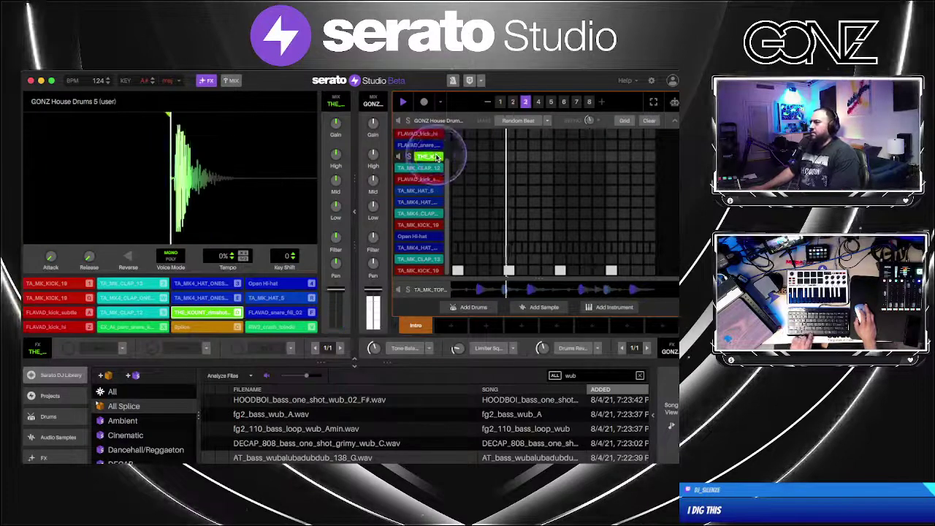
left_click(574, 349)
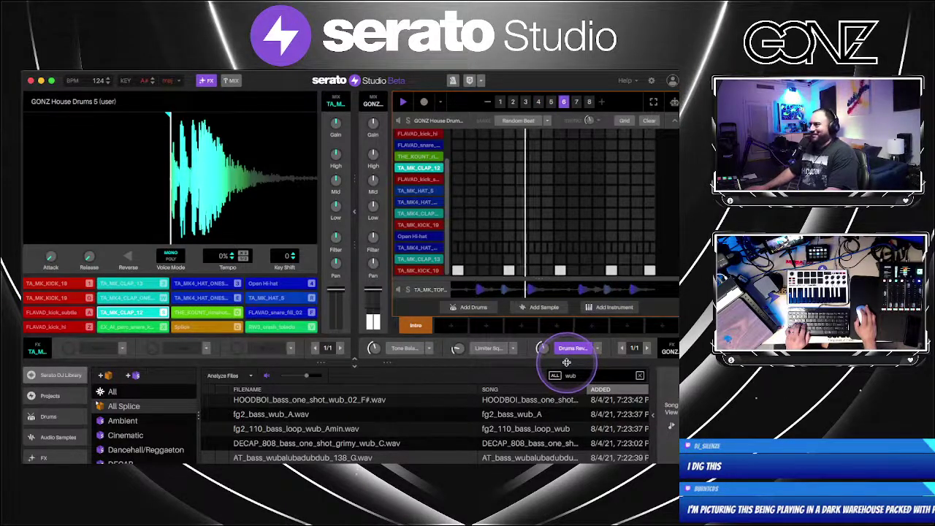
Record four TA_MK_CLAP_12 hits across the second half of the drum pattern in bar 8
left_click(508, 157)
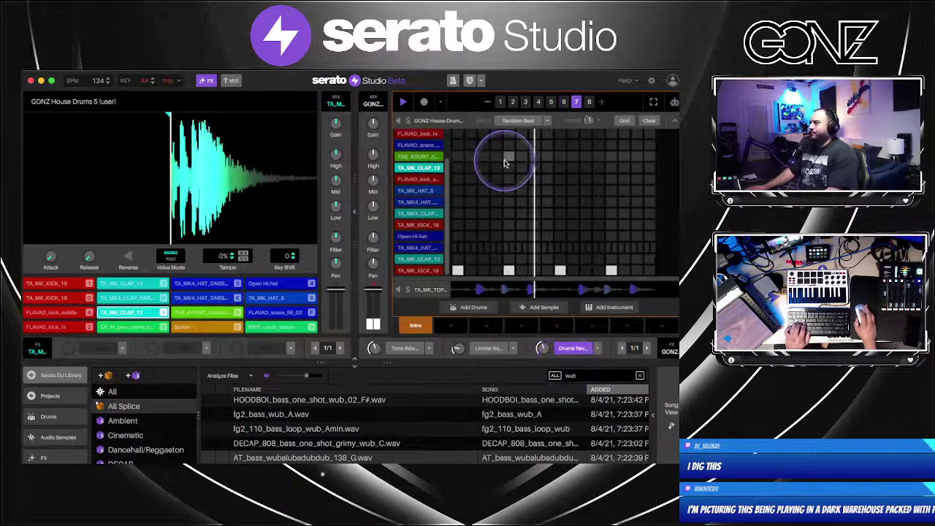
left_click(425, 102)
left_click(593, 307)
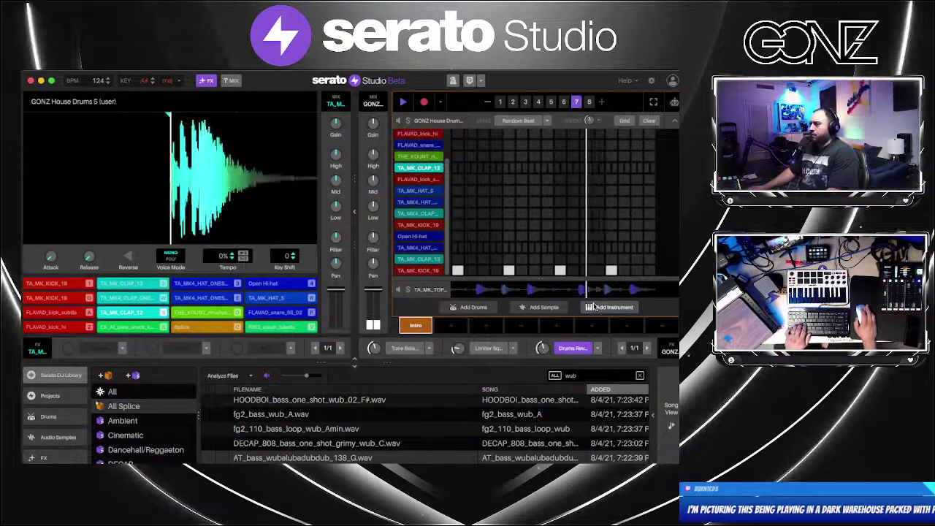
key("s")
key("s")
key("s")
key("s")
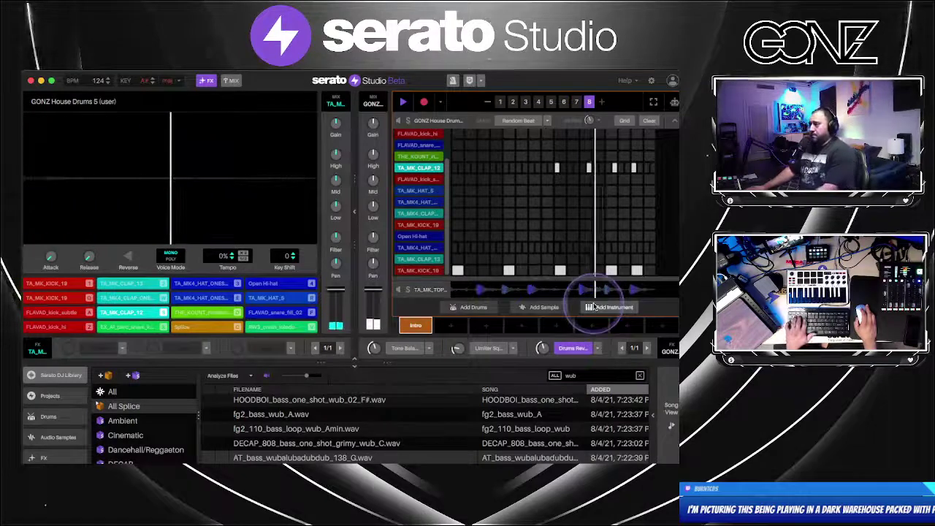
Record an Open Hi-hat hit on the third step of bar 1 and audition the pattern
key("4")
key("space")
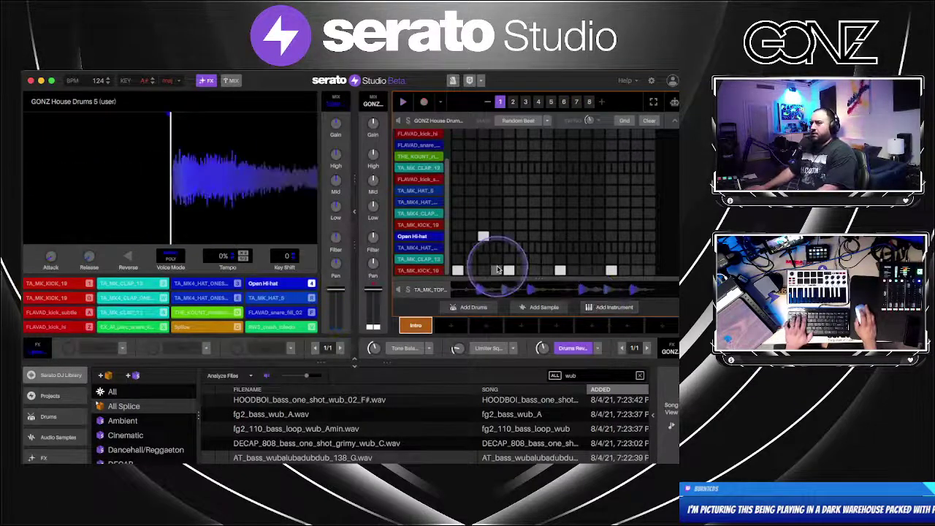
key("4")
key("4")
key("space")
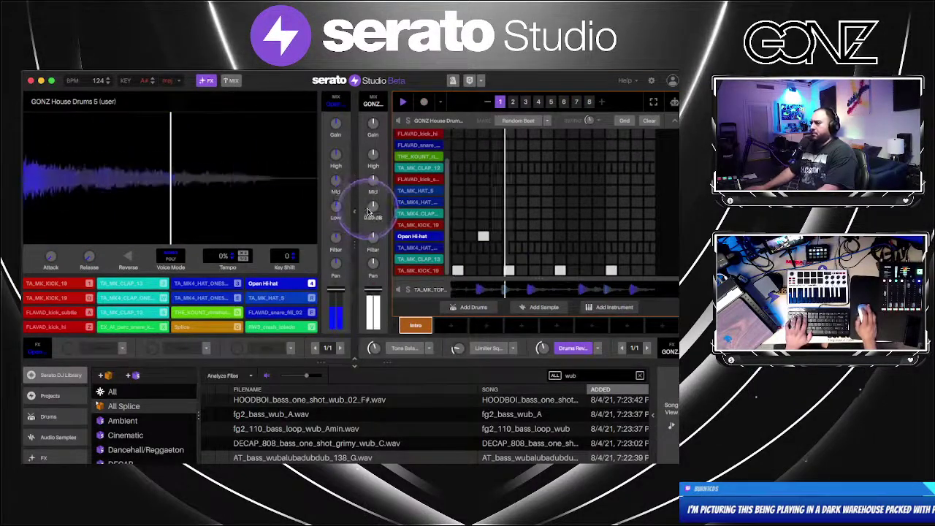
key("space")
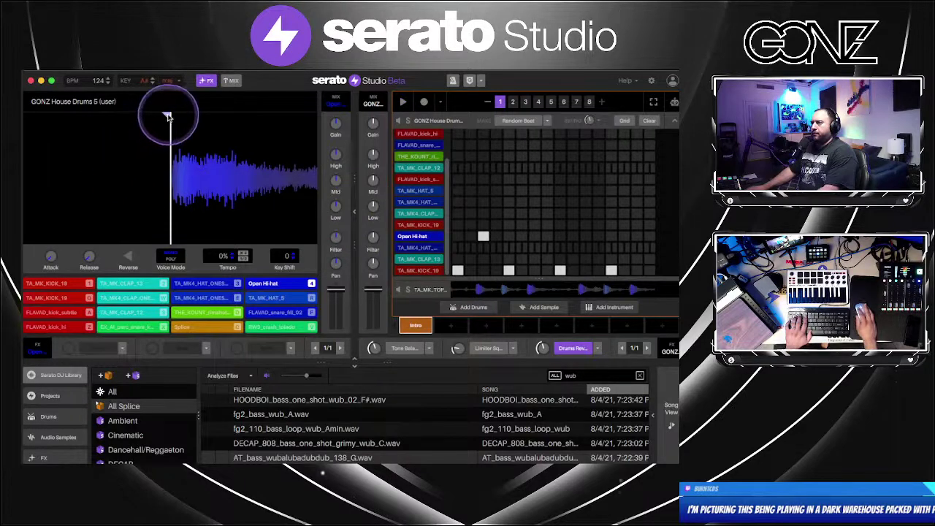
key("space")
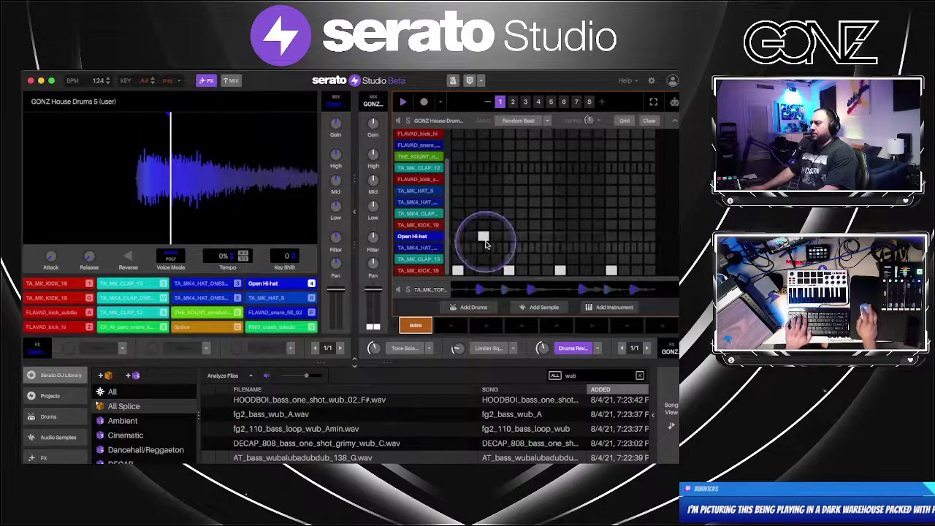
Collapse the drum grid and clear the "wub" search from the sample library
left_click(122, 398)
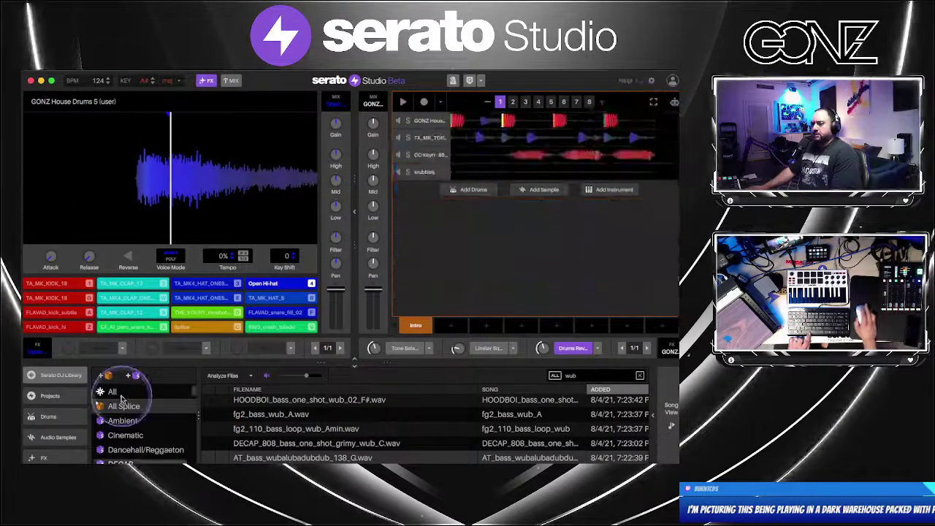
scroll(120, 417, "down", 2)
scroll(298, 435, "up", 3)
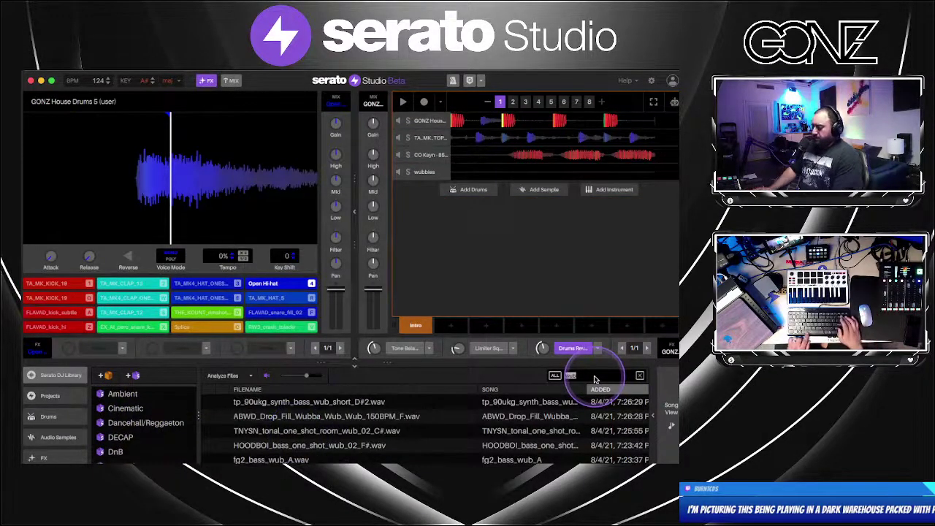
key("BackSpace")
scroll(157, 434, "up", 2)
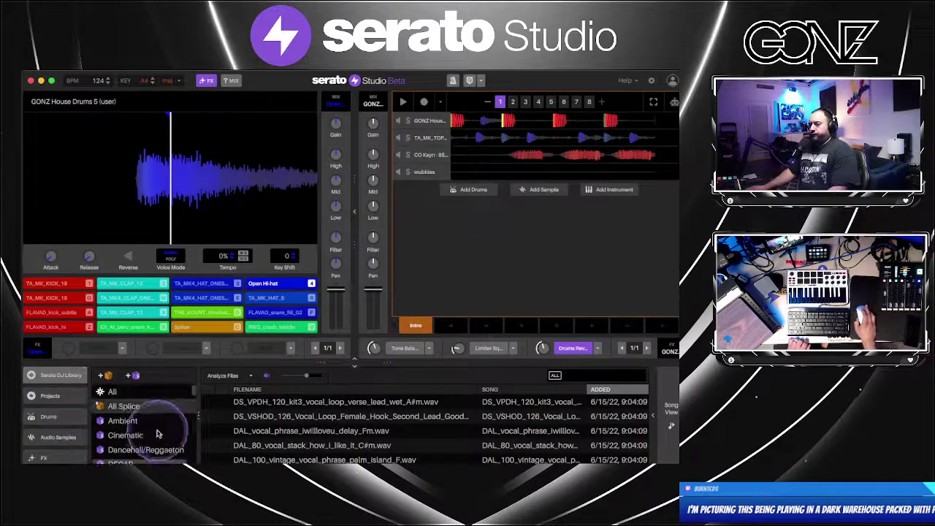
Browse the All Splice sample list for a percussion loop that suits the beat
scroll(413, 420, "down", 10)
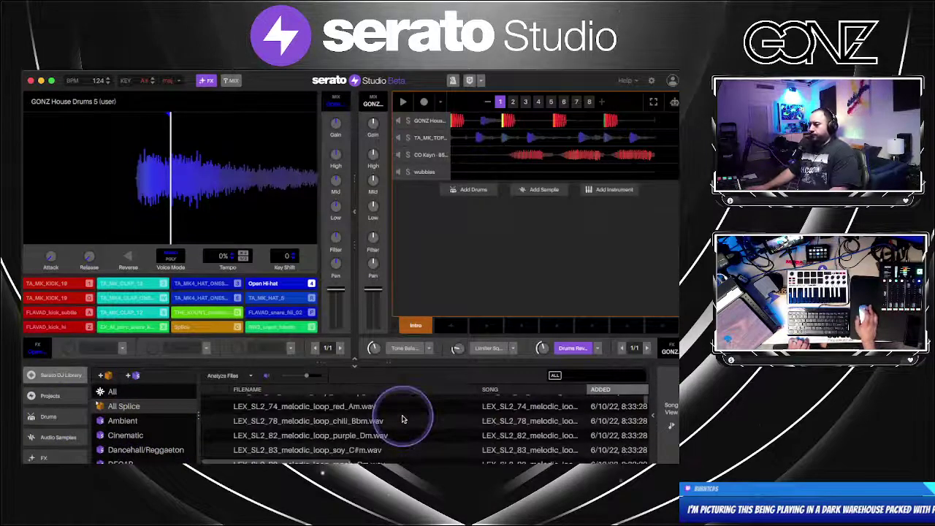
scroll(399, 440, "down", 5)
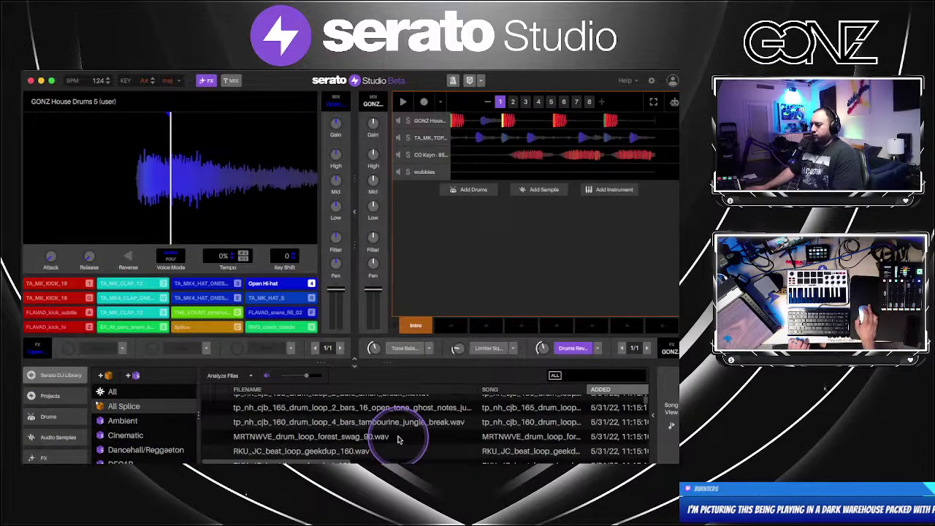
scroll(397, 442, "down", 5)
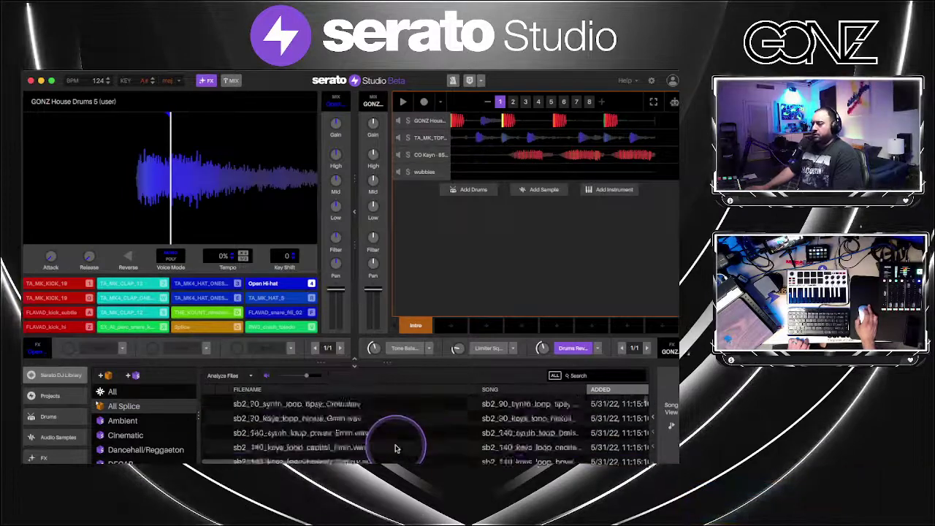
scroll(395, 448, "down", 10)
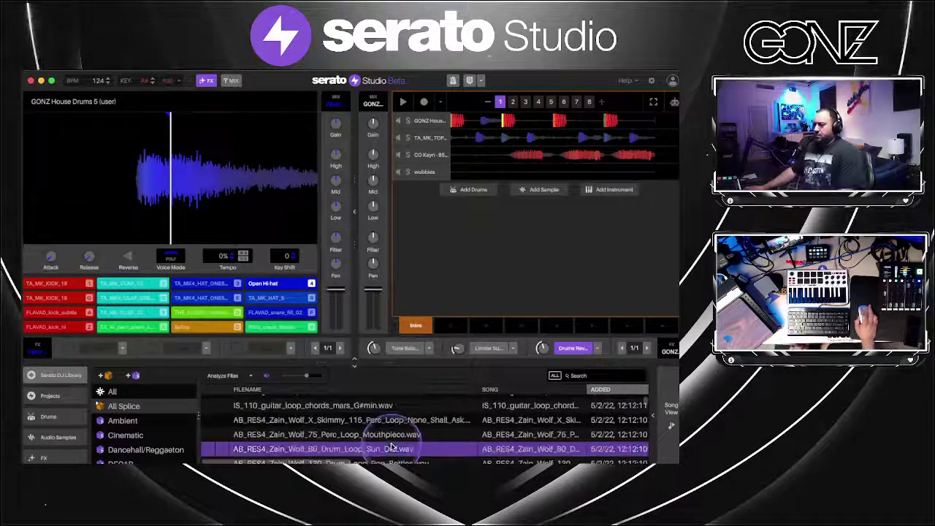
scroll(392, 448, "down", 5)
scroll(387, 446, "up", 8)
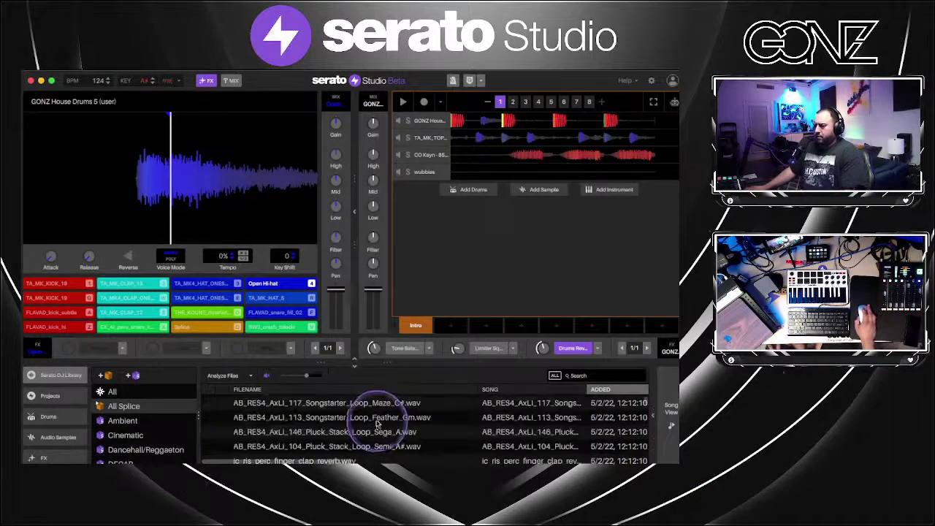
scroll(358, 442, "up", 5)
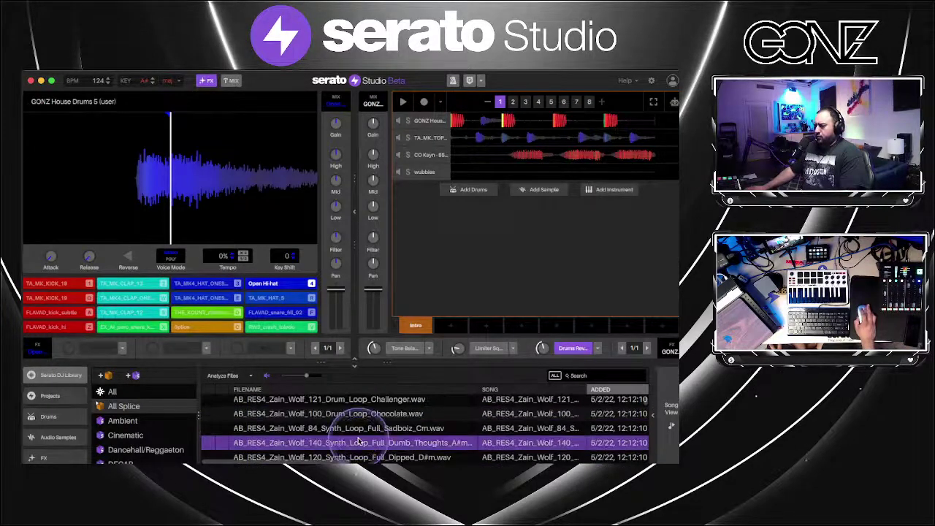
scroll(358, 442, "down", 6)
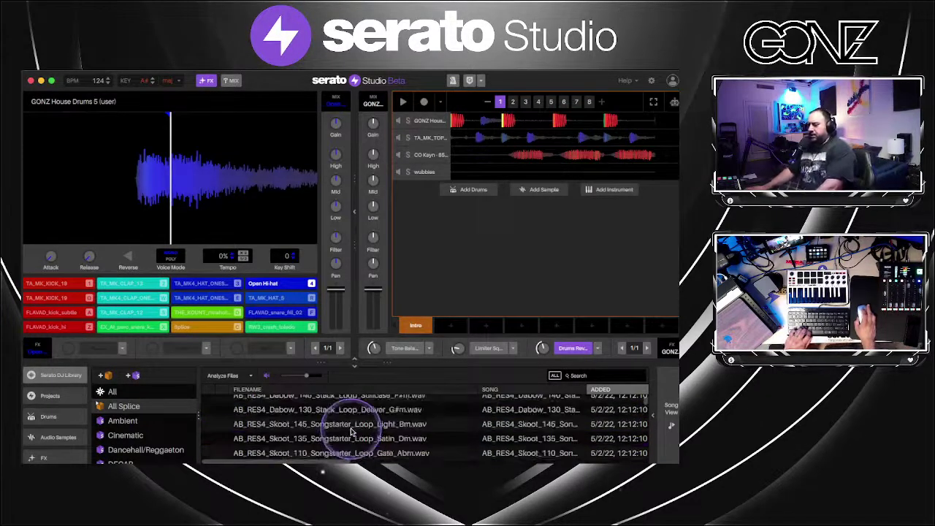
scroll(347, 438, "down", 6)
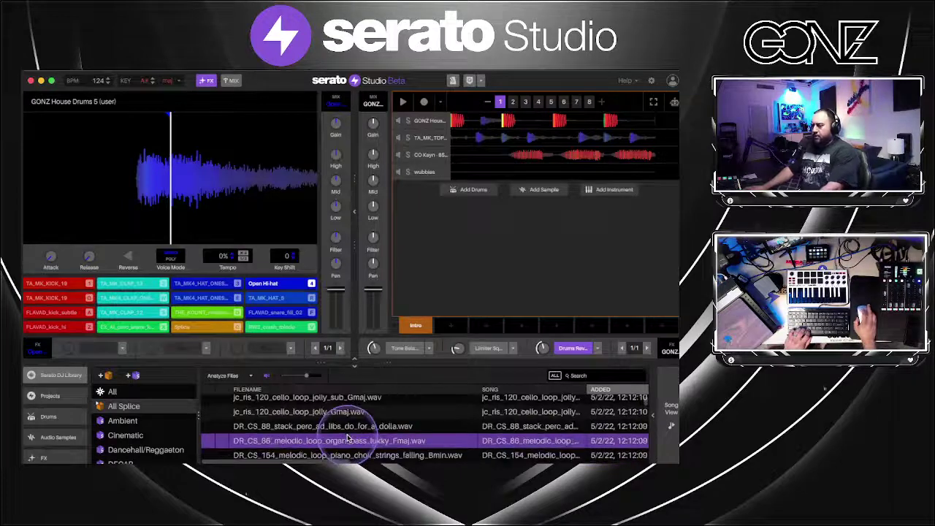
scroll(342, 441, "down", 2)
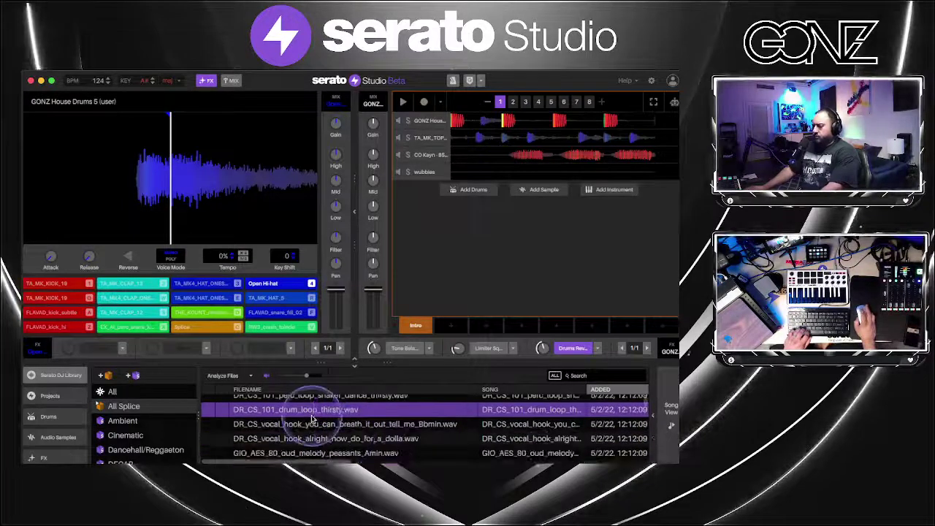
Add DR_CS_101_perc_loop_shaker_dance_thirsty.wav as a new sample deck and set the pad 1 cue at the loop's start
scroll(314, 420, "up", 2)
left_click(326, 441)
left_click_drag(325, 441, 520, 214)
key("1")
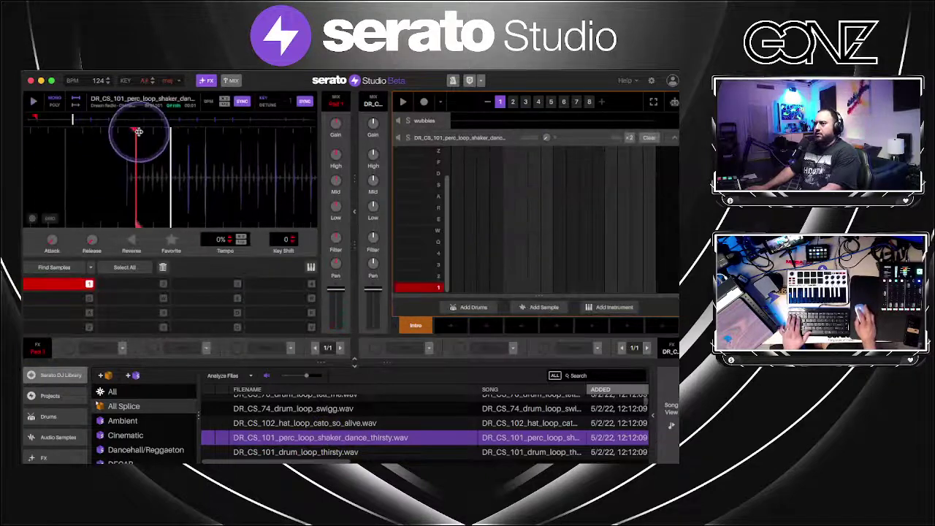
left_click_drag(122, 129, 89, 127)
key("1")
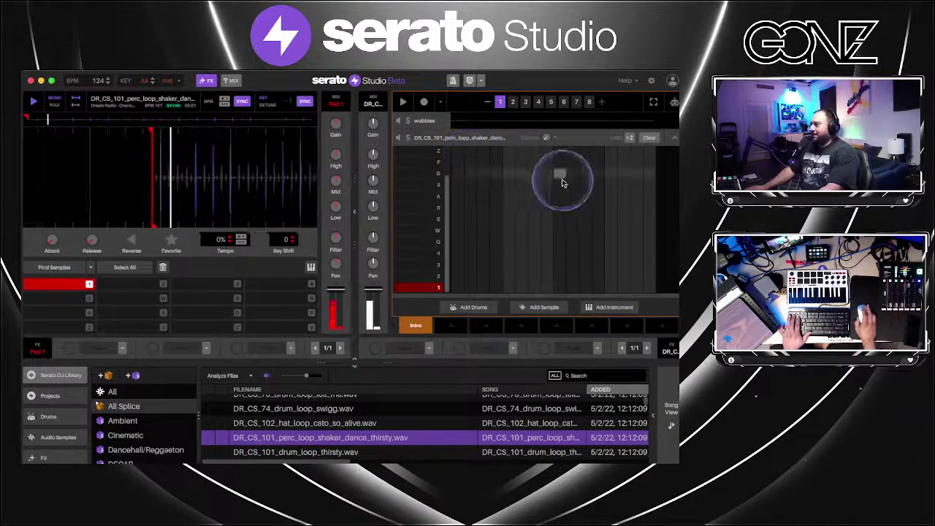
Place a pad 1 hit on the first step of bar 1 and lower the shaker loop deck's gain to about -4.13 dB
left_click(458, 288)
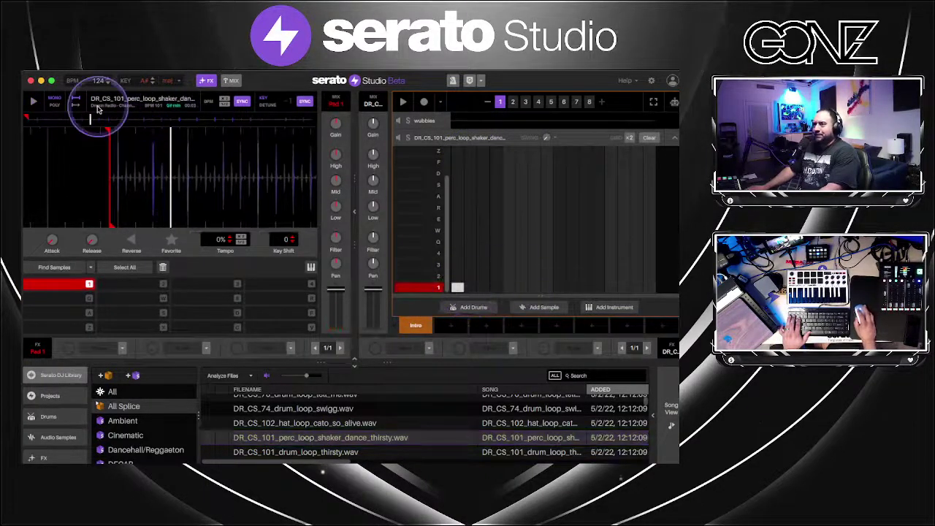
key("space")
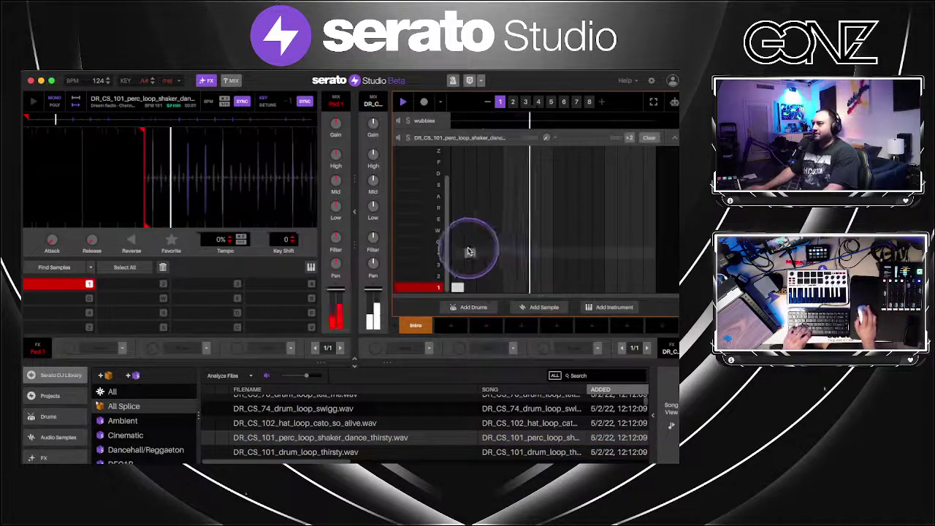
left_click_drag(374, 123, 374, 118)
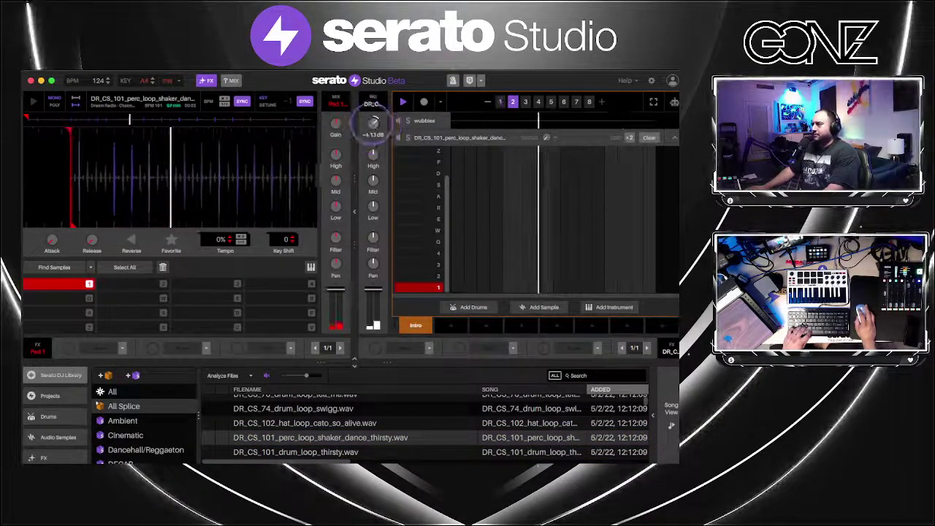
left_click(674, 138)
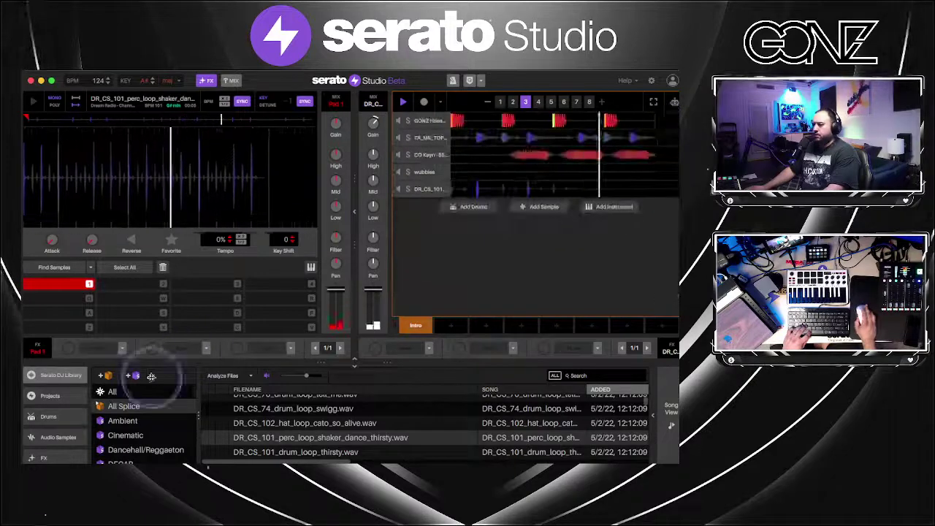
Search all audio samples for "bass house"
left_click(45, 437)
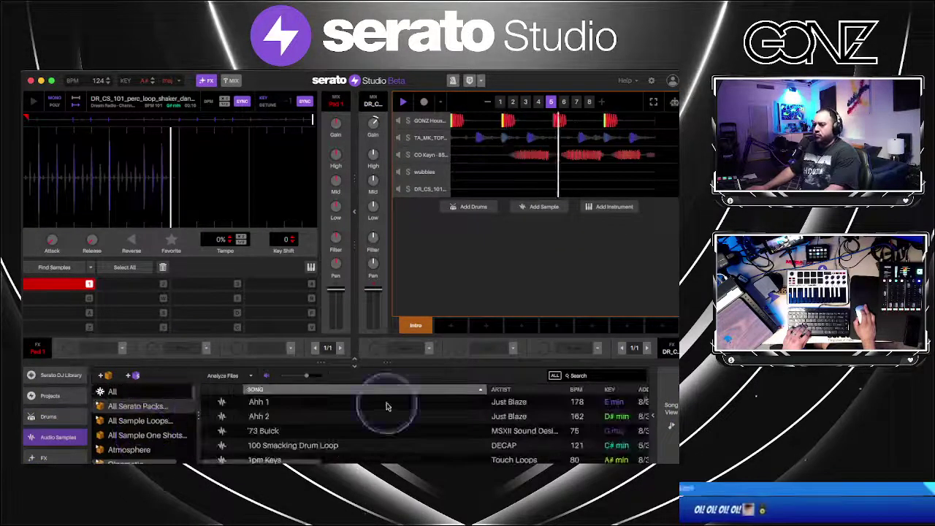
left_click(150, 392)
left_click(610, 378)
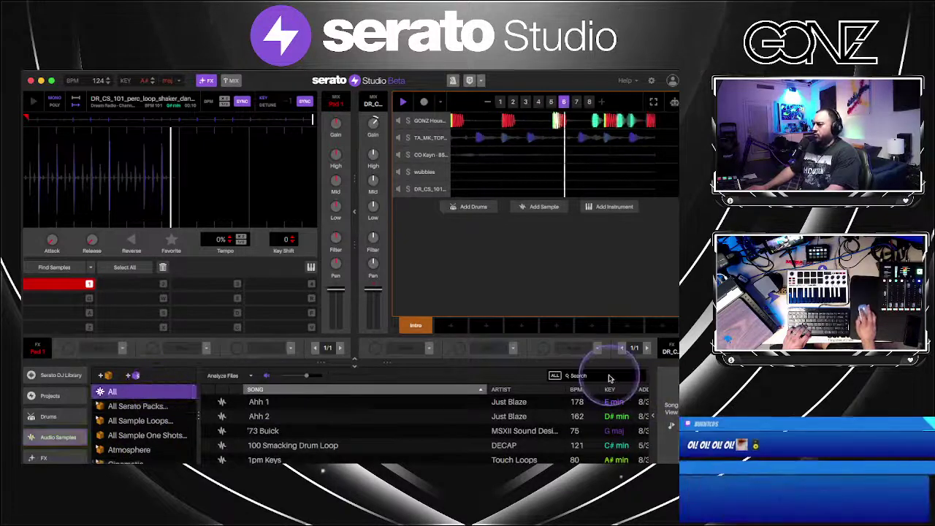
left_click(610, 377)
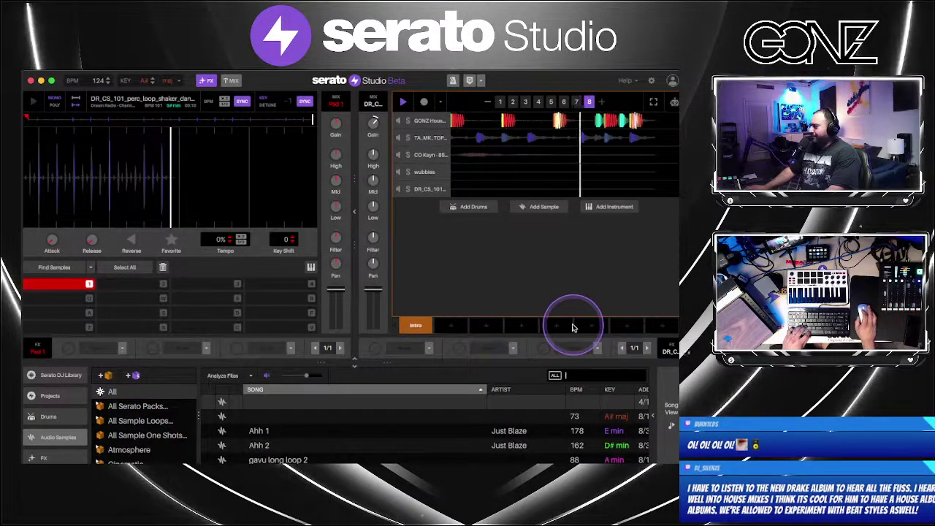
left_click(574, 375)
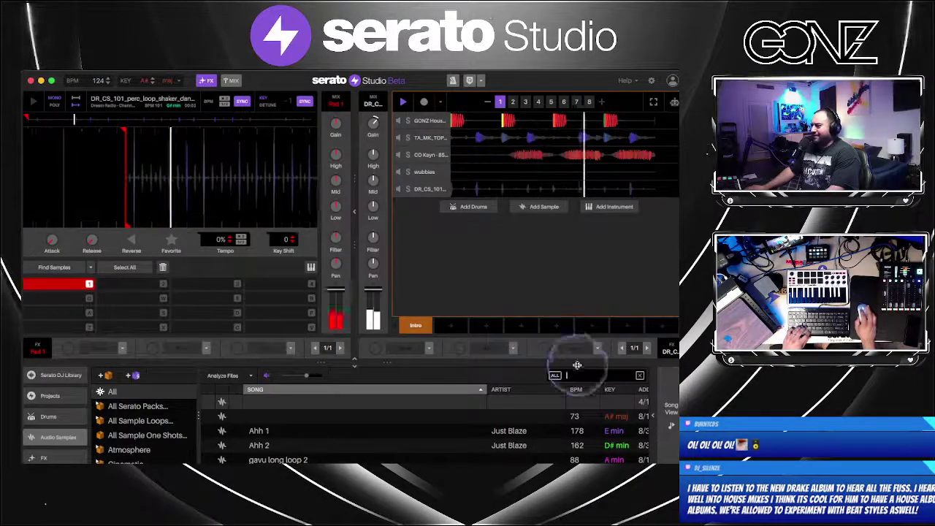
type("bl")
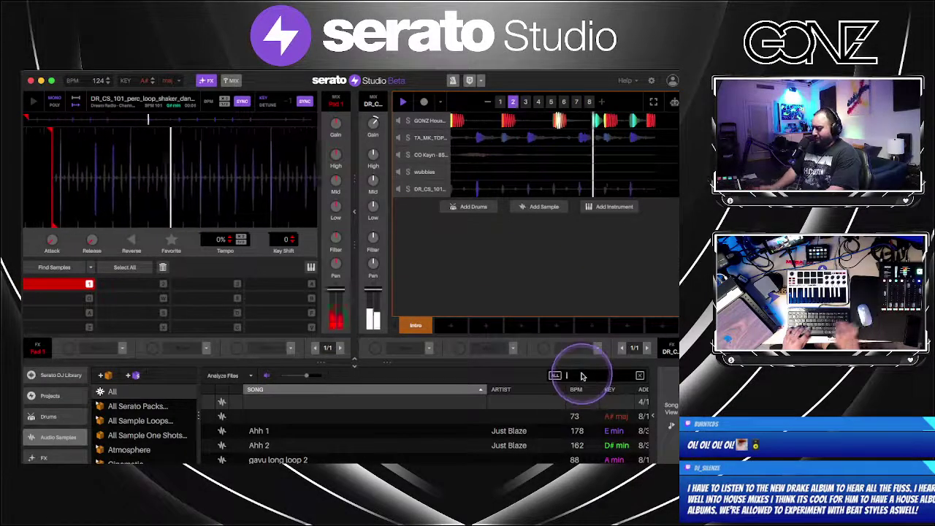
type("ss h")
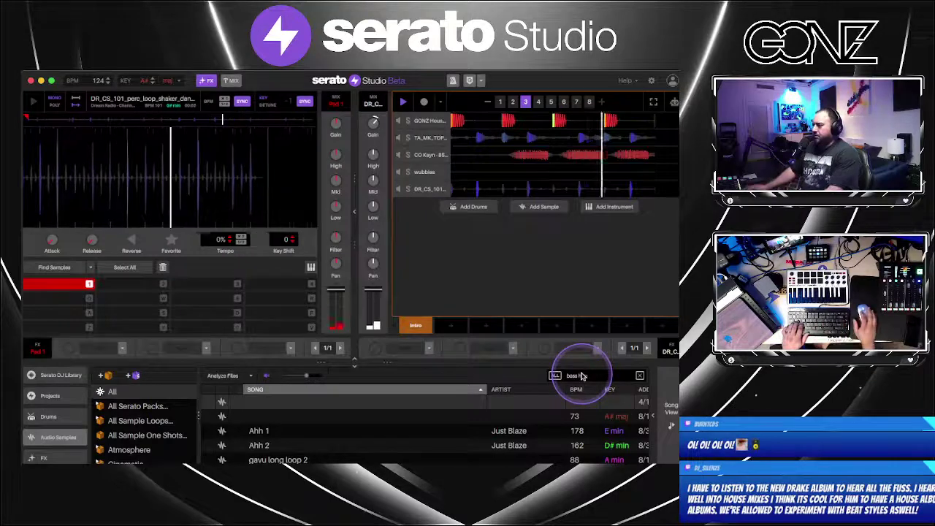
type("ouse")
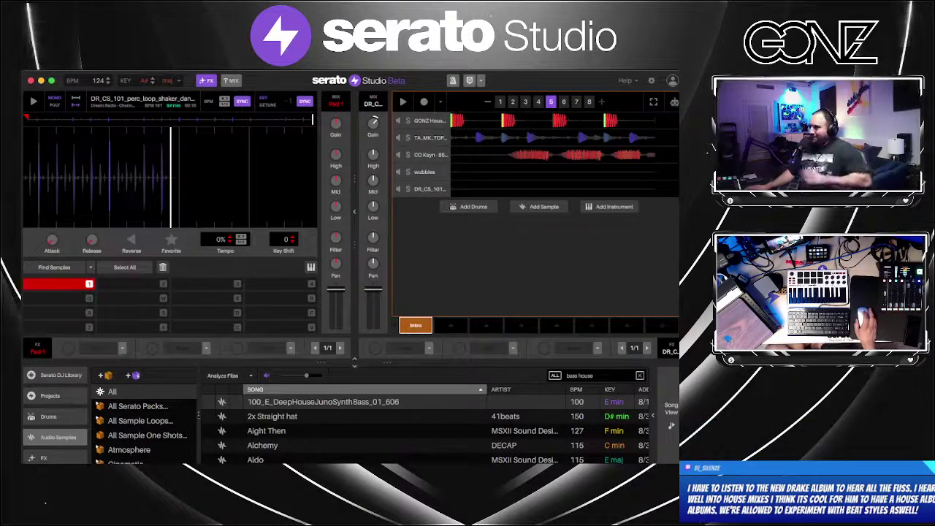
Preview the first bass house search results, such as Alchemy and Bae Bounce FX
left_click(550, 254)
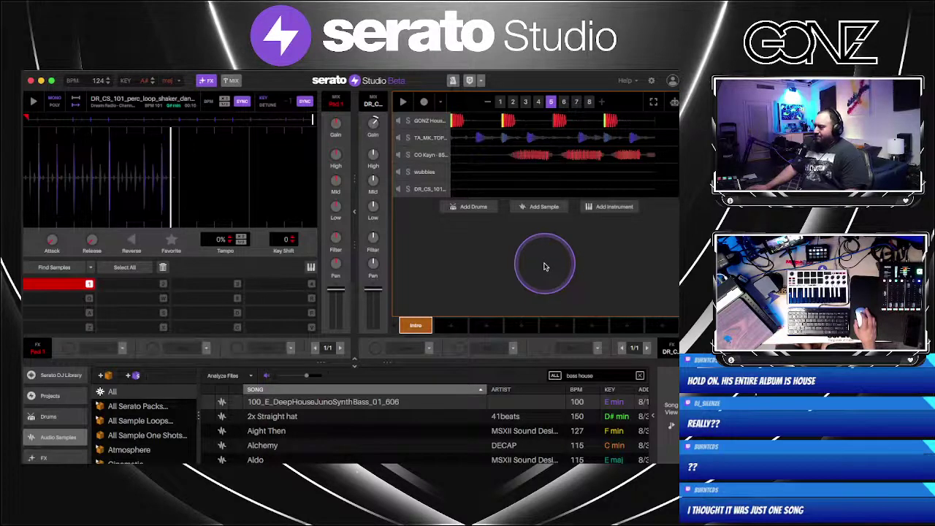
left_click(333, 446)
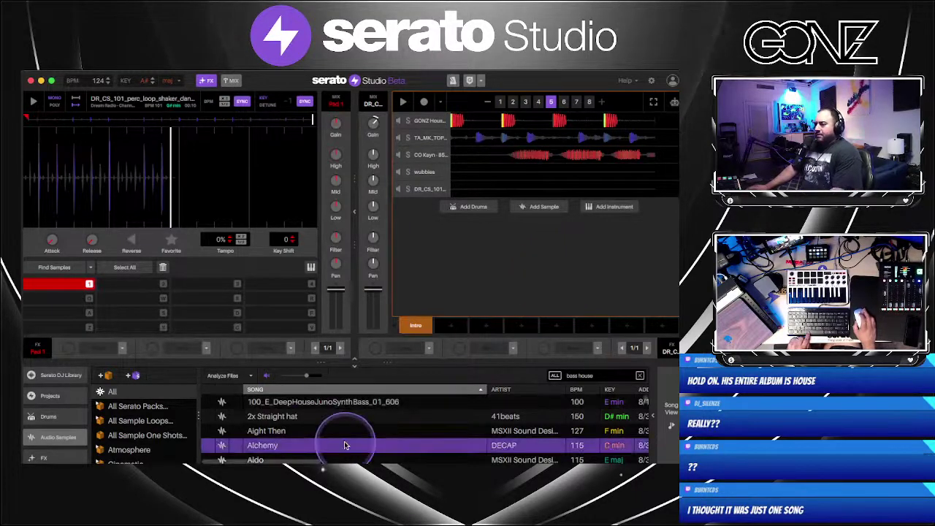
scroll(342, 442, "down", 3)
left_click(348, 445)
scroll(348, 445, "down", 3)
left_click(347, 445)
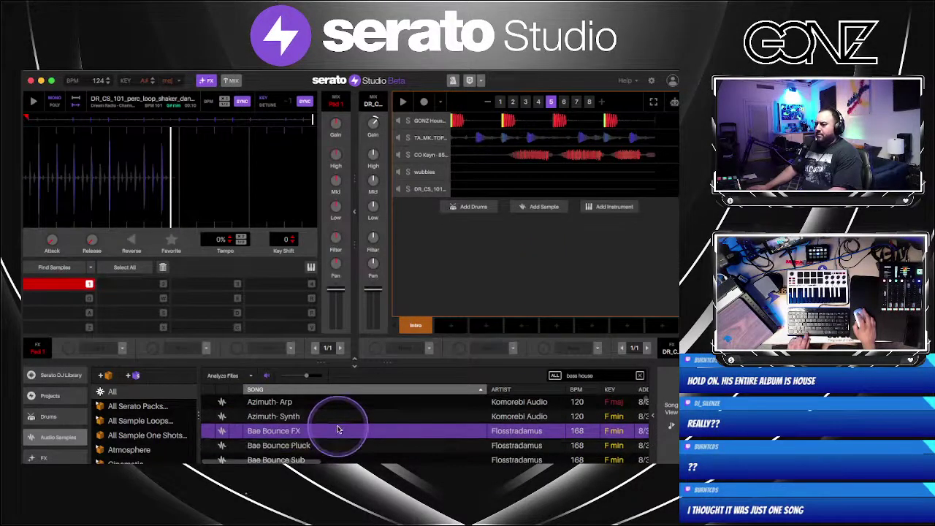
scroll(336, 448, "down", 5)
scroll(369, 447, "down", 3)
Audition the Zenhiser Bass House Revolution samples one after another for a usable loop
left_click(369, 442)
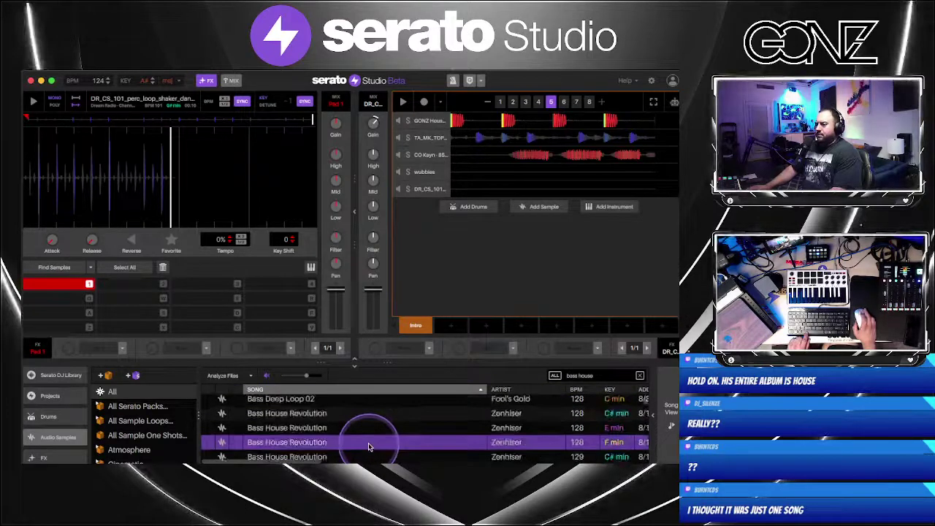
scroll(369, 447, "down", 5)
left_click(369, 443)
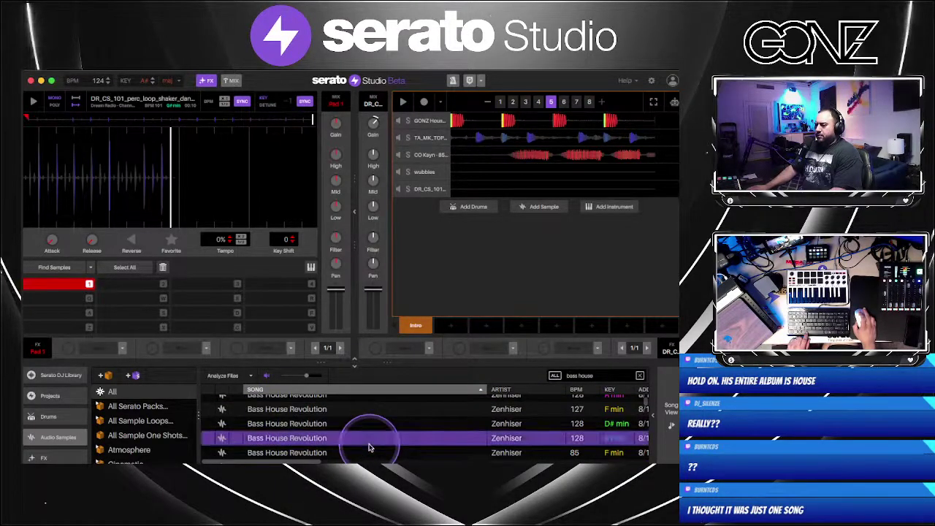
scroll(369, 447, "down", 2)
left_click(369, 443)
scroll(369, 447, "down", 2)
left_click(369, 443)
scroll(369, 447, "down", 2)
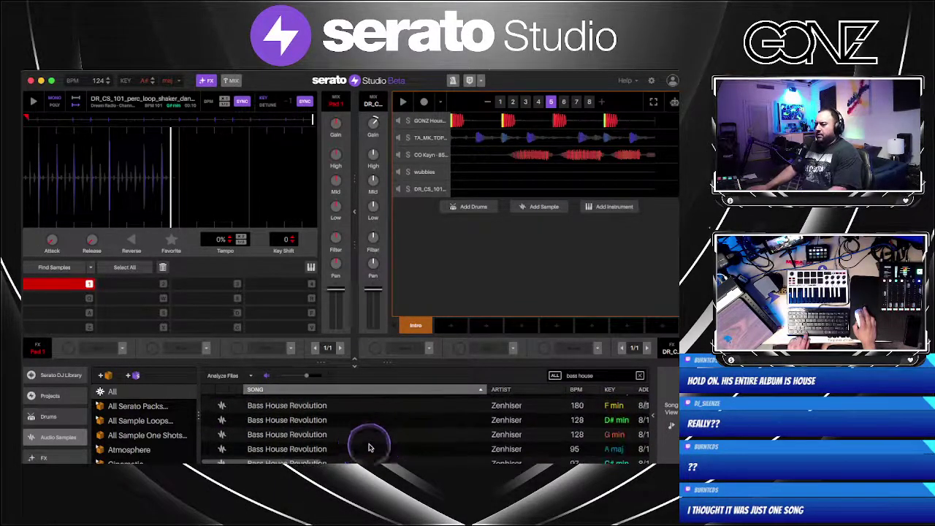
left_click(369, 447)
scroll(369, 446, "down", 3)
left_click(368, 446)
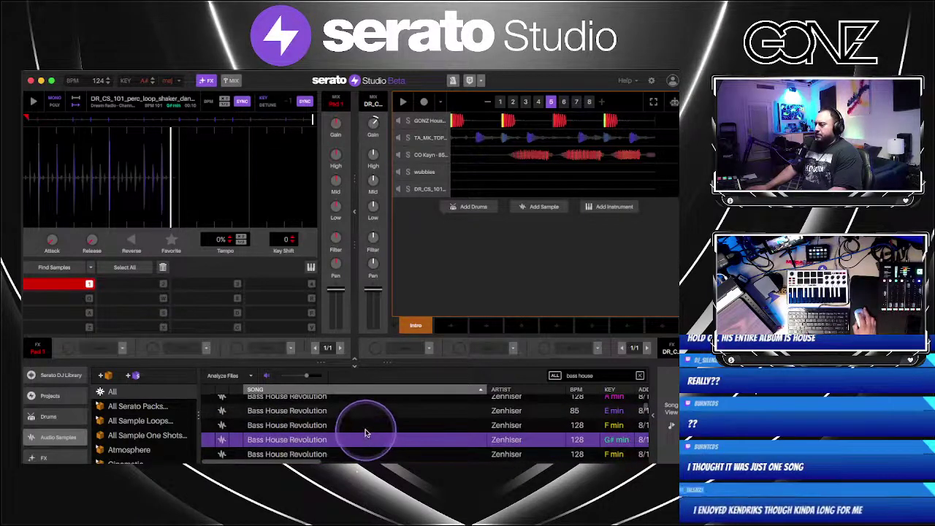
scroll(366, 429, "down", 2)
left_click(366, 430)
scroll(366, 430, "down", 2)
left_click(366, 429)
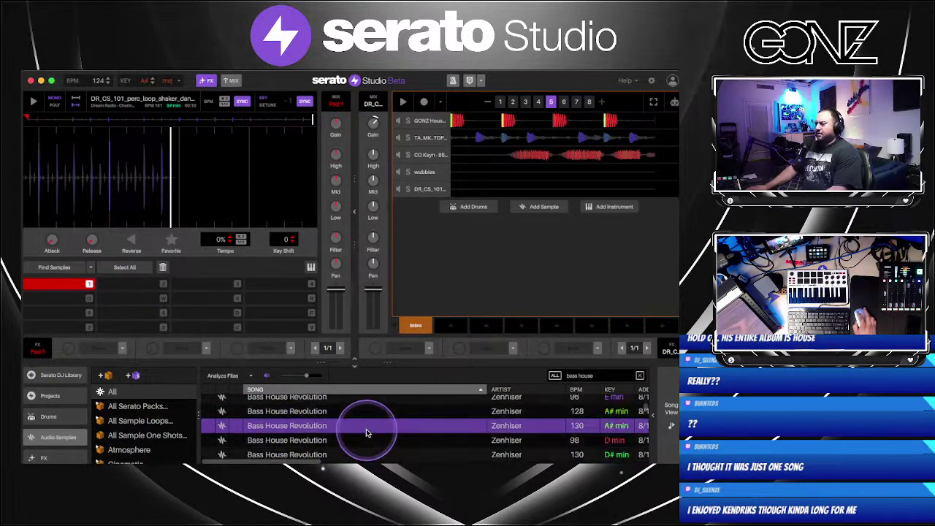
scroll(367, 433, "down", 2)
left_click(367, 433)
scroll(368, 433, "down", 2)
left_click(369, 434)
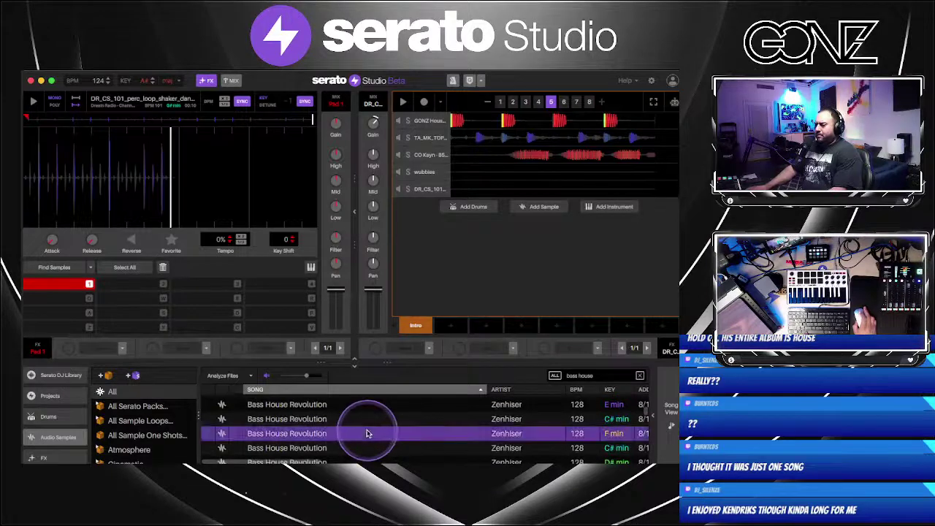
Add a 128 BPM, G# min Bass House Revolution sample as a new deck and place a pad 1 hit on bar 1's first step
scroll(367, 434, "down", 2)
left_click(366, 434)
left_click_drag(365, 434, 520, 245)
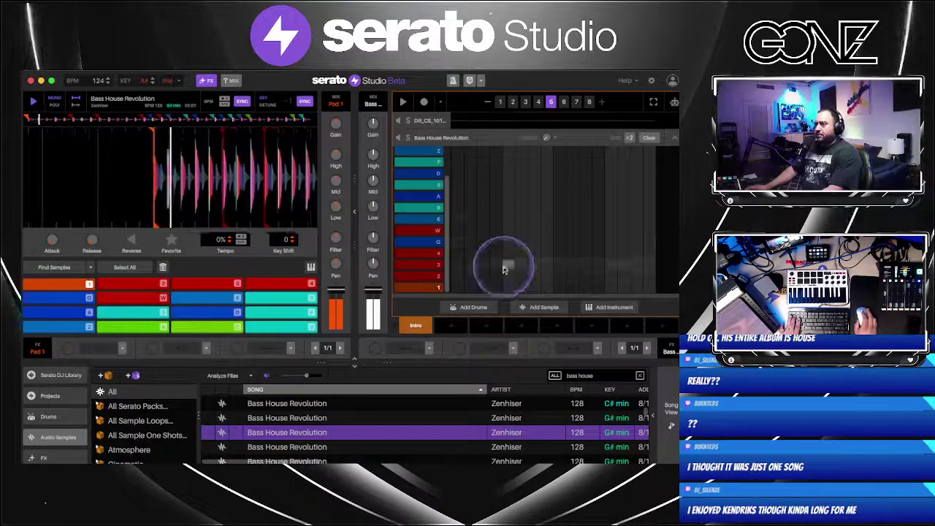
left_click(501, 102)
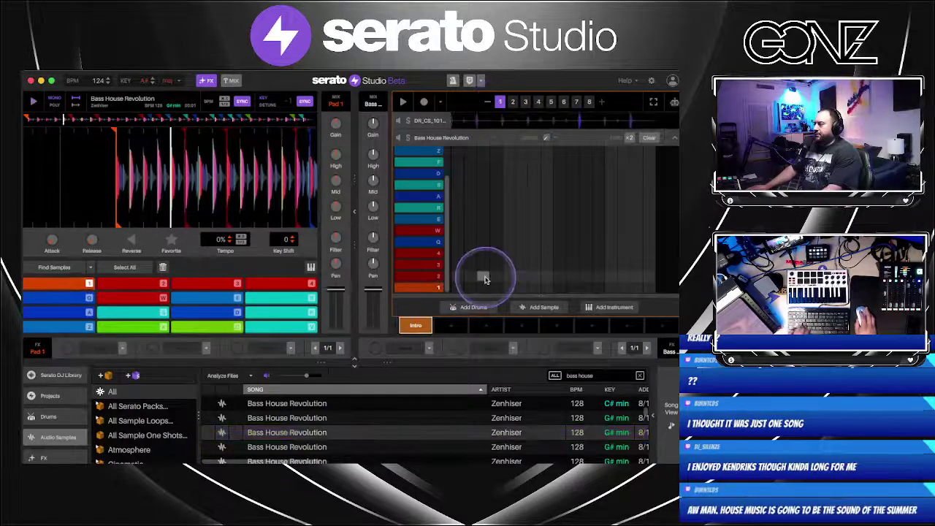
left_click(460, 287)
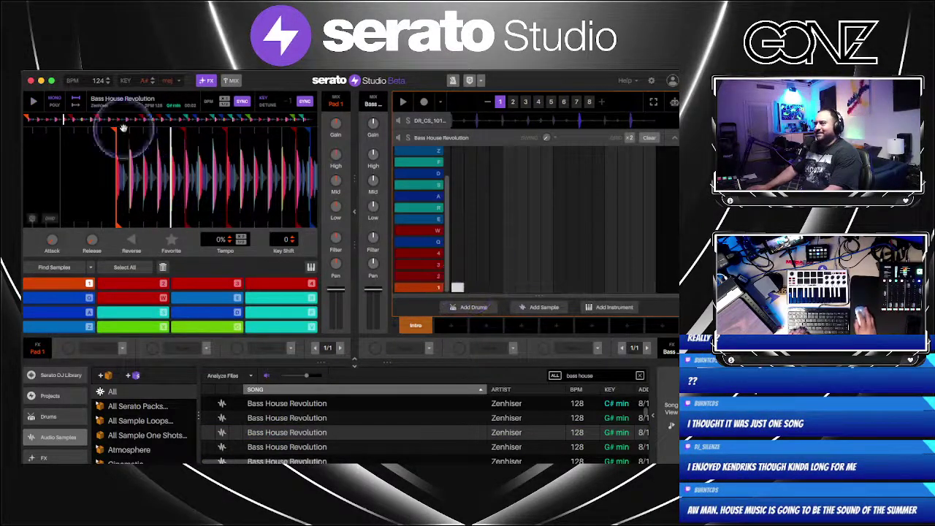
Collapse the Bass House Revolution deck and reorder the decks so it and the DR_CS_101 shaker loop sit above wubbles
left_click(547, 144)
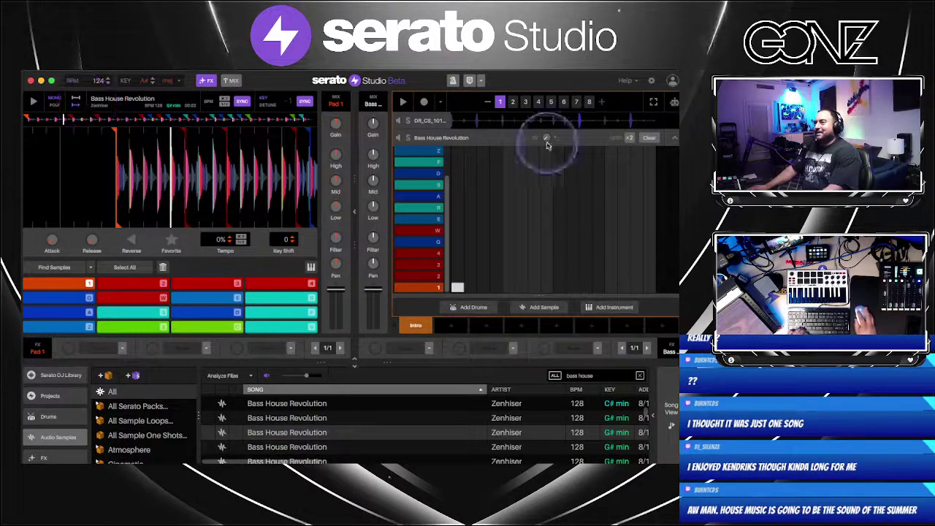
left_click(676, 138)
left_click_drag(480, 212, 484, 171)
left_click_drag(475, 203, 475, 172)
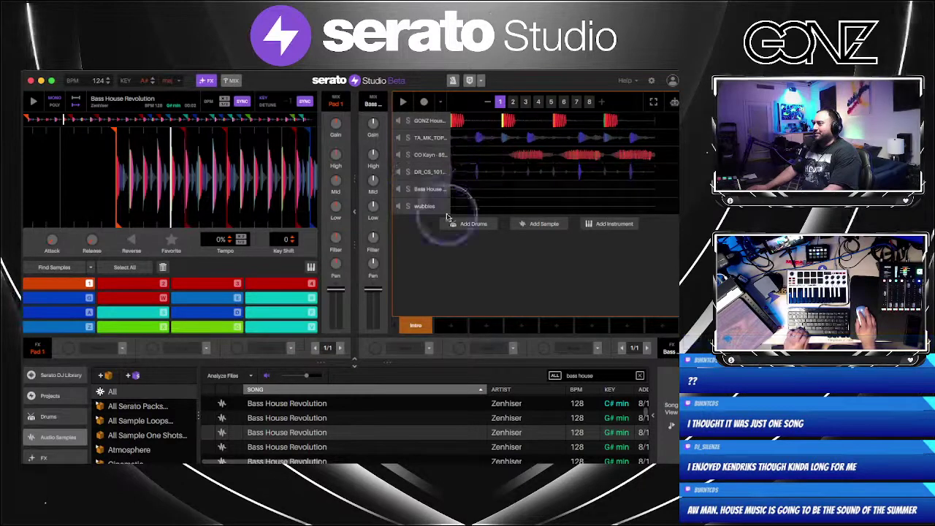
Apply the hard sidechain effect to the Bass House Revolution deck, triggered by the first TA_MK_KICK pad of the GONZ House Drums deck
left_click(476, 192)
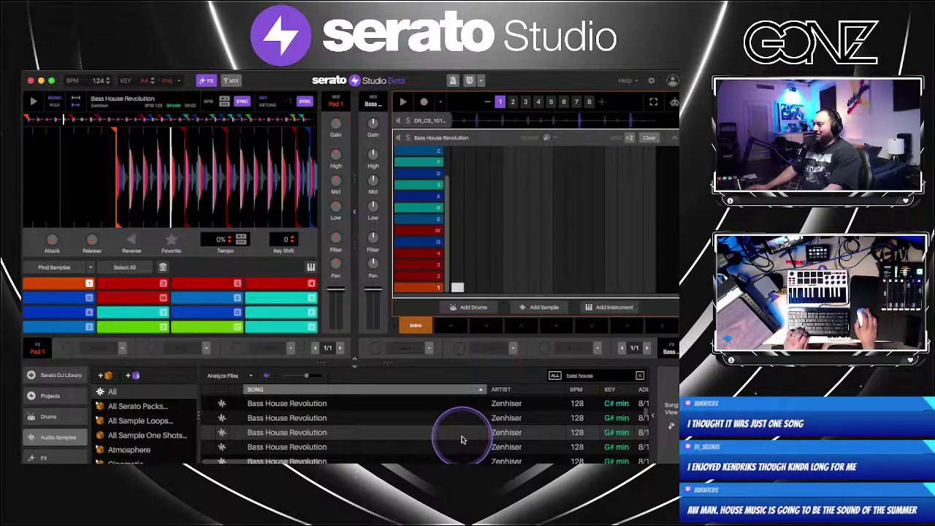
left_click(430, 348)
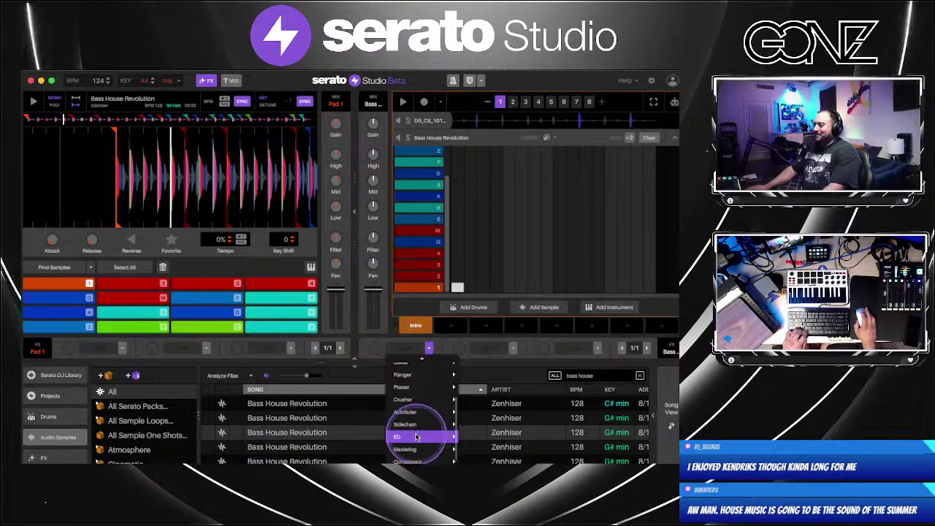
mouse_move(422, 425)
left_click(482, 436)
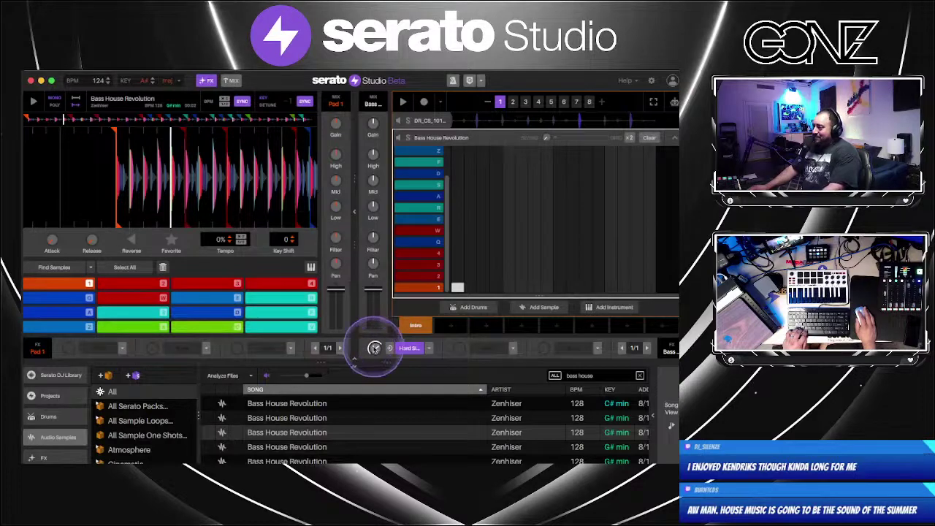
left_click(431, 349)
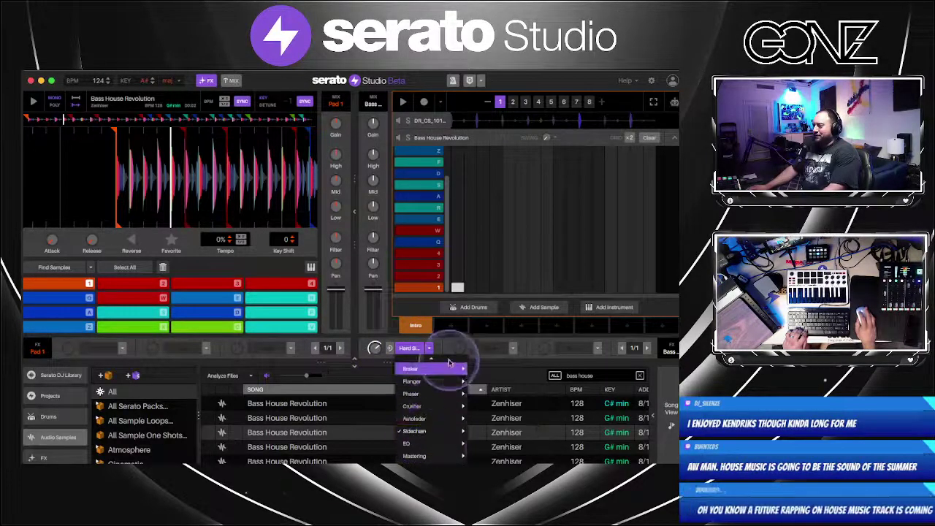
left_click(448, 342)
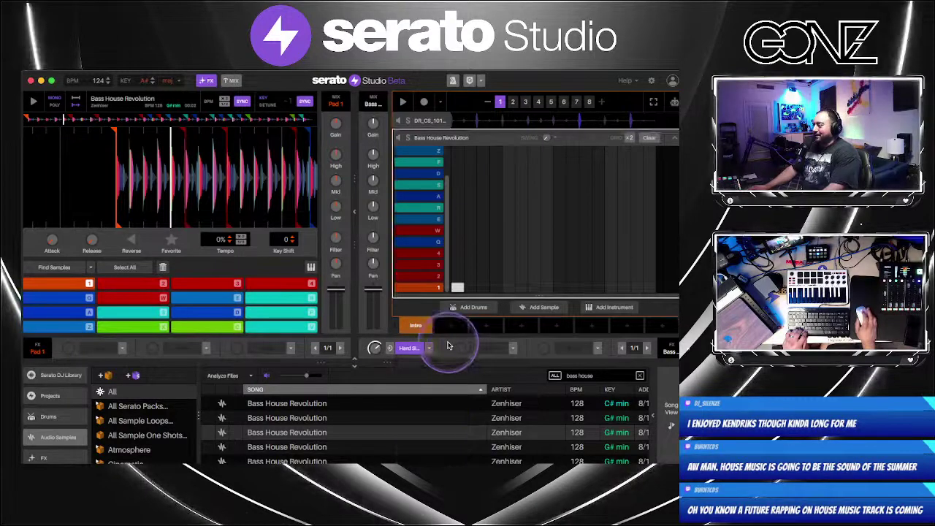
left_click(388, 347)
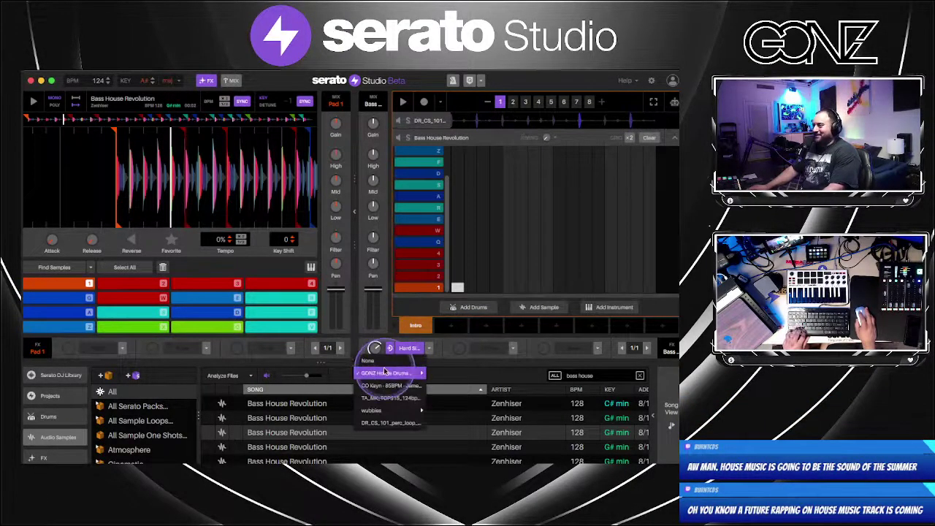
mouse_move(385, 372)
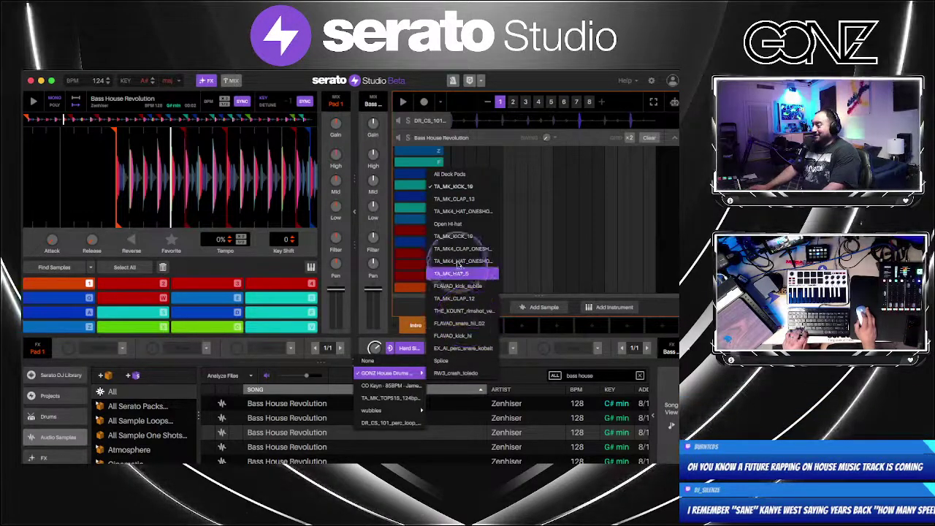
left_click(472, 191)
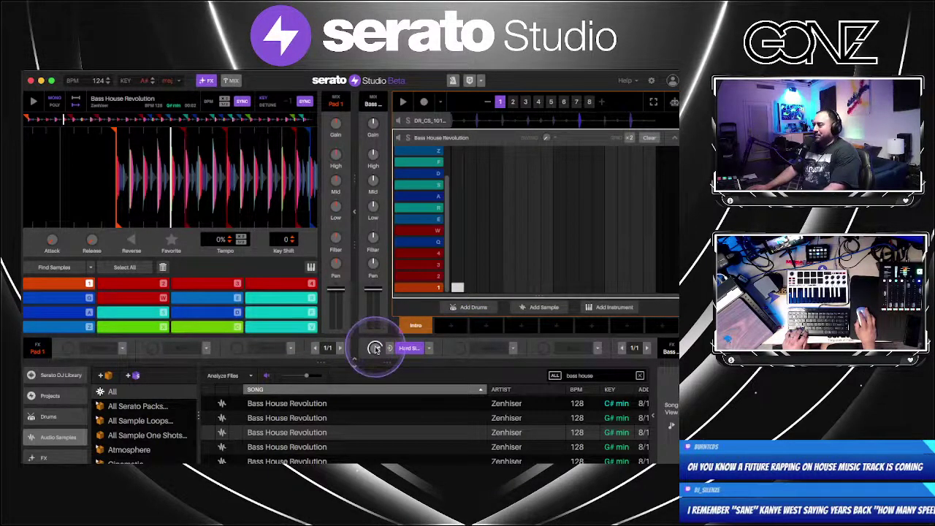
Play the scene while cutting the Bass House Revolution deck's lows and lowering its volume, and collapse the deck
key("space")
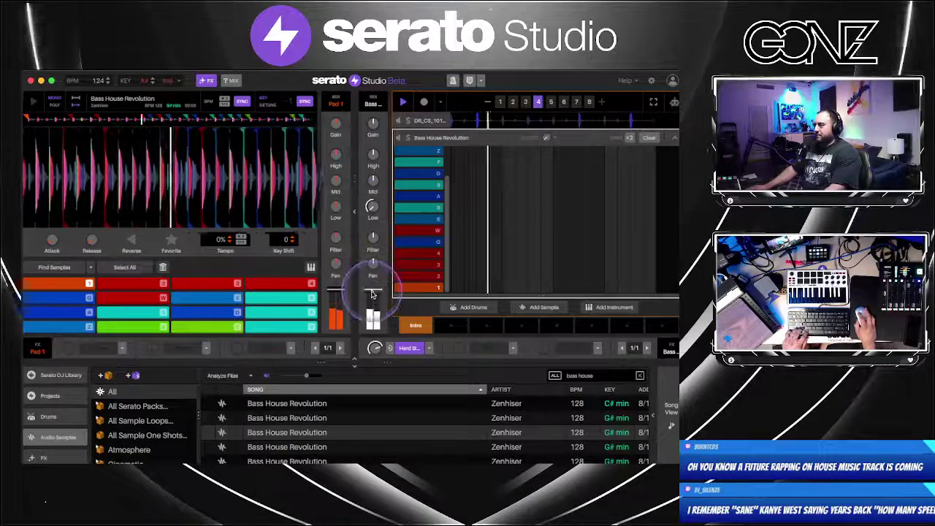
left_click(667, 139)
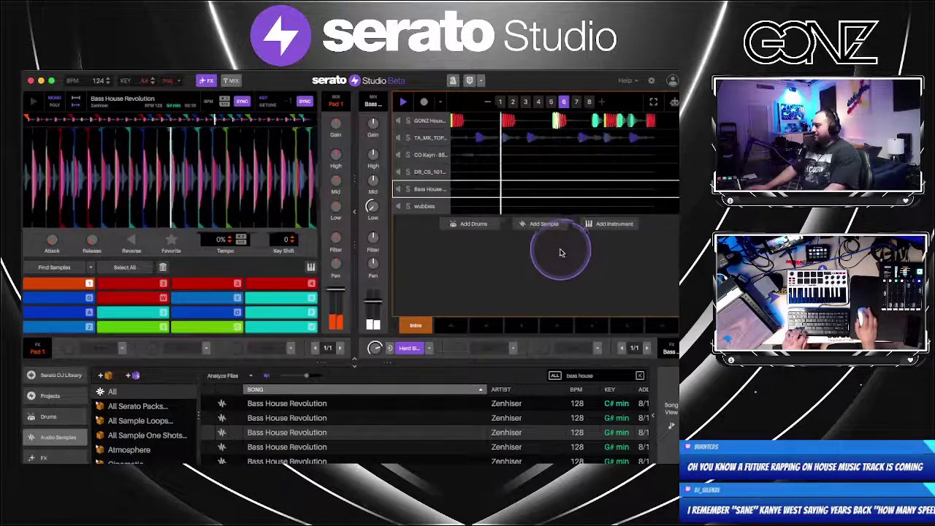
Preview samples further down the search results and add Dark Chops- Pad as a new sample deck
scroll(356, 433, "down", 8)
scroll(356, 434, "down", 5)
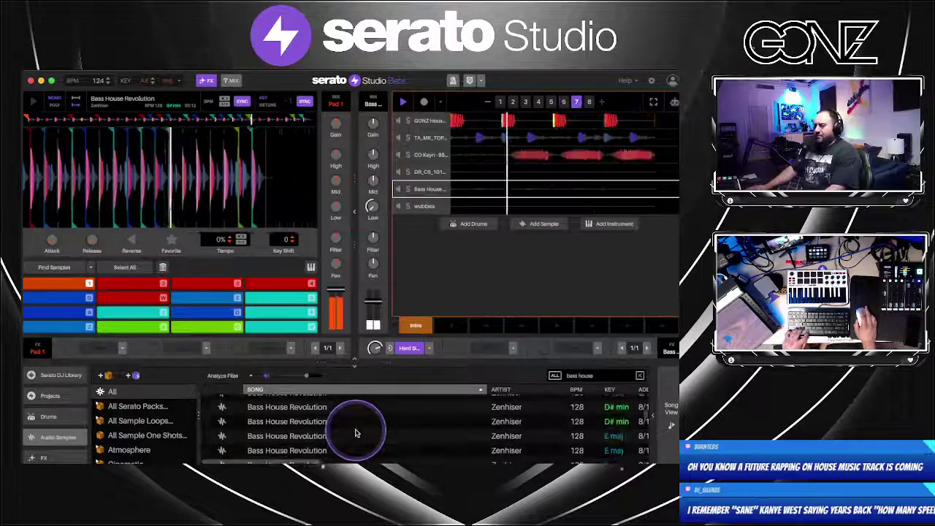
left_click(354, 431)
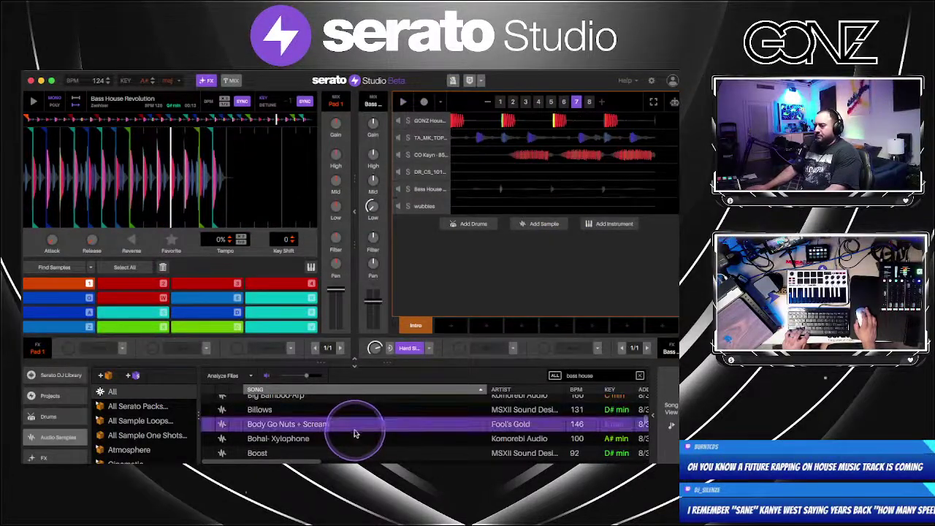
scroll(356, 442, "down", 5)
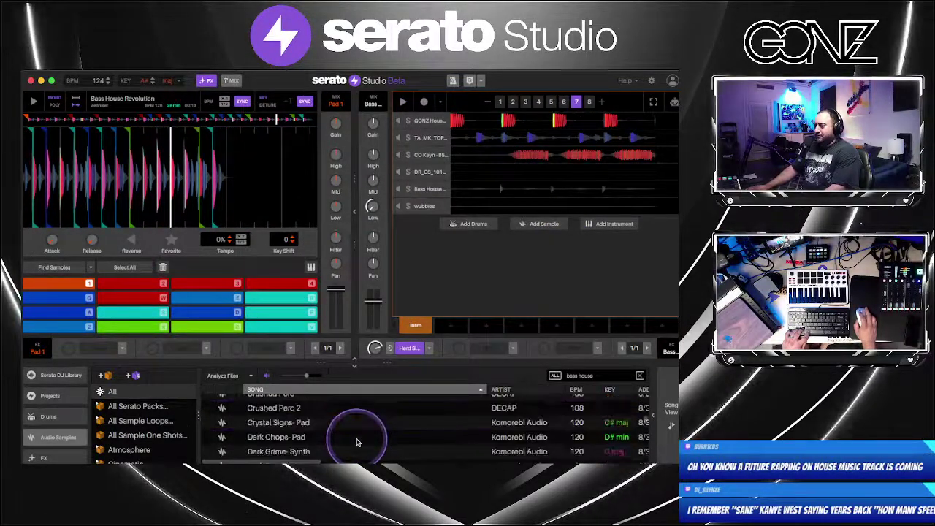
left_click(358, 439)
left_click(354, 427)
left_click_drag(349, 441, 507, 276)
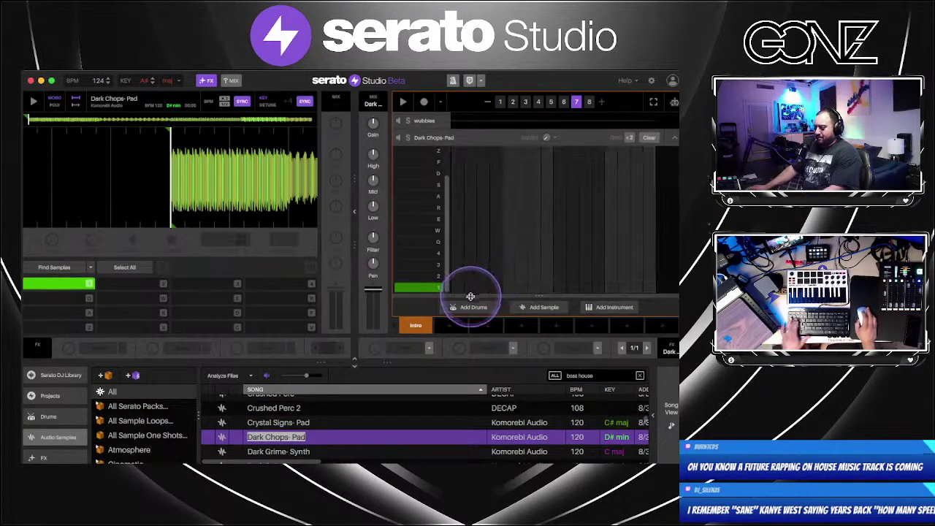
Place a pad 1 hit for Dark Chops- Pad on the first step of bar 1 and lower the deck's volume
left_click(500, 102)
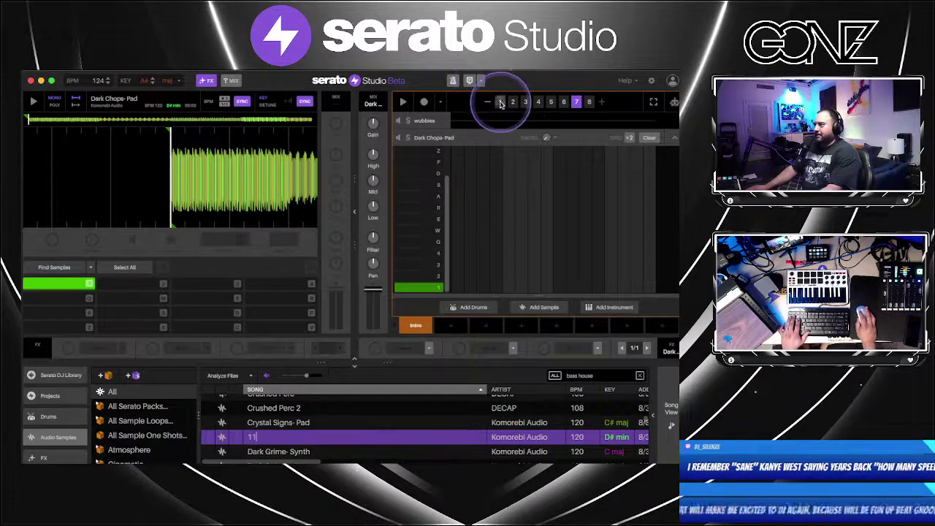
left_click(482, 206)
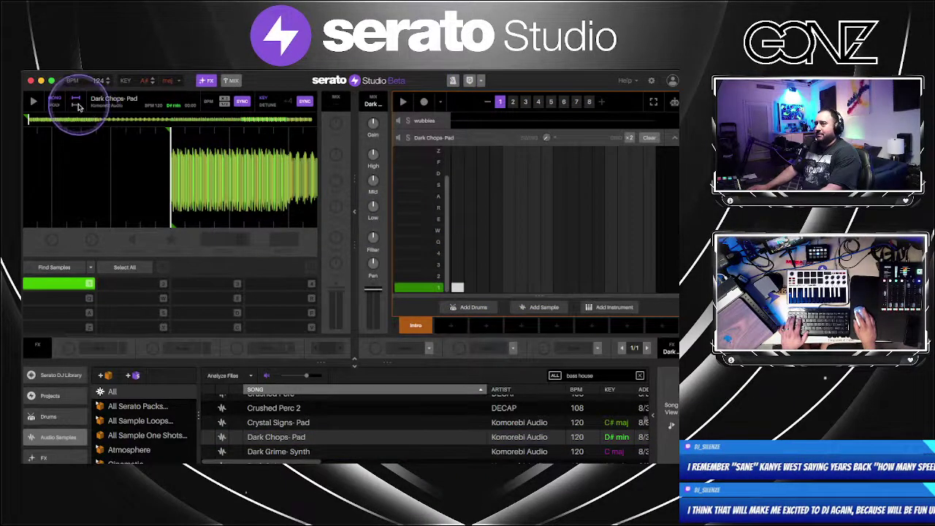
left_click_drag(373, 293, 371, 312)
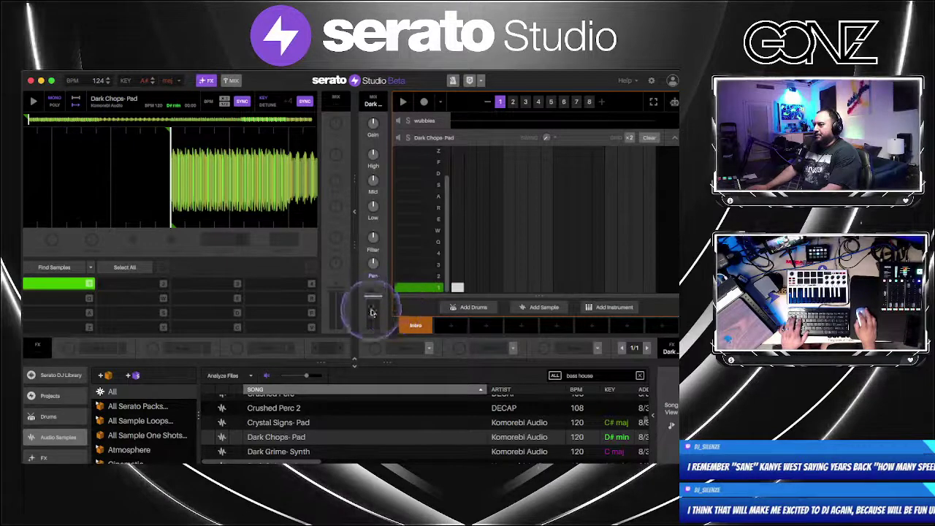
Add the hard sidechain effect to the Dark Chops- Pad deck and lower its volume slightly further
left_click(426, 351)
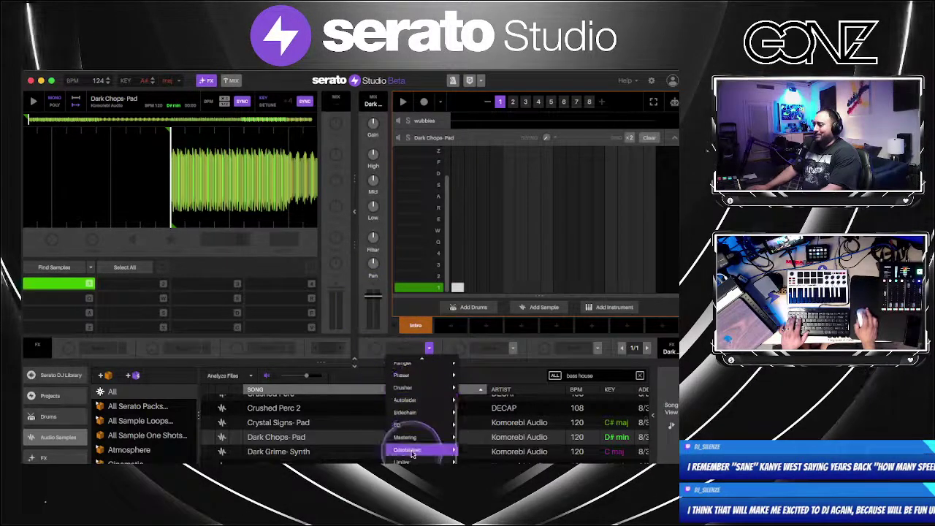
mouse_move(417, 445)
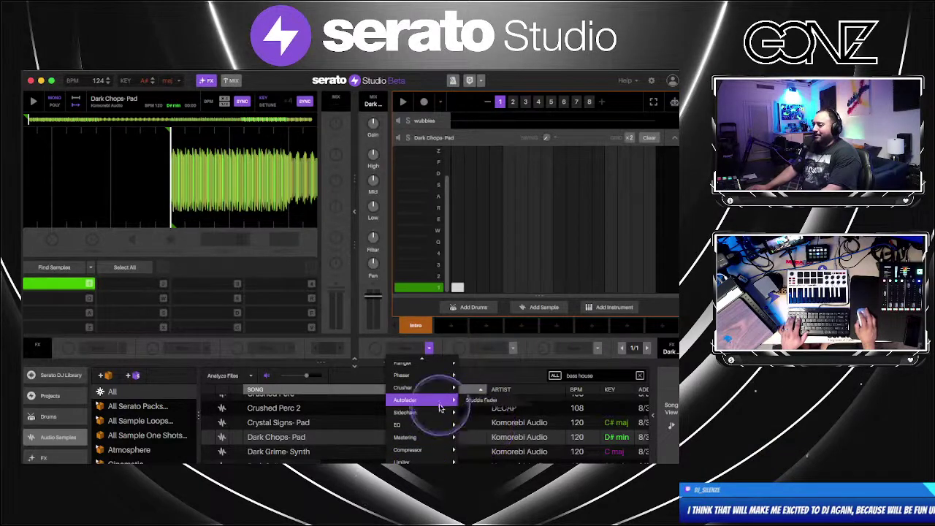
left_click(487, 428)
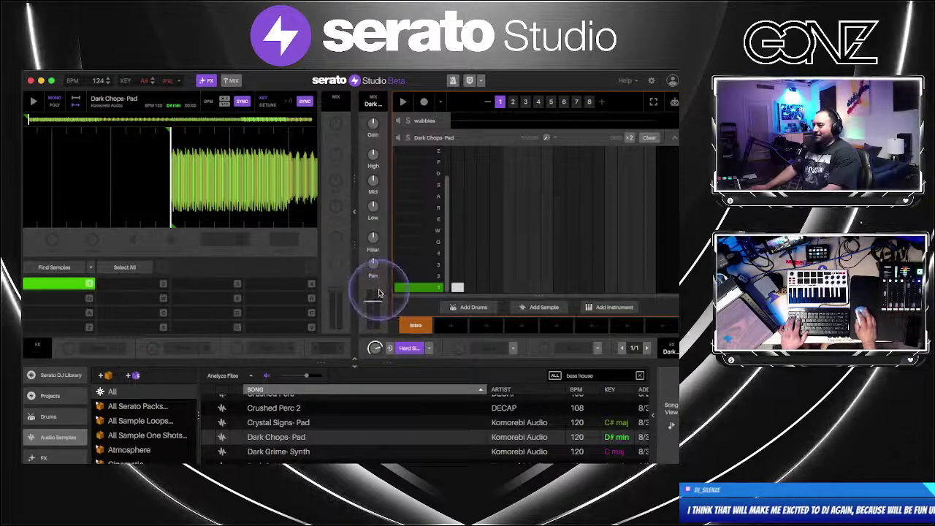
left_click_drag(379, 295, 378, 304)
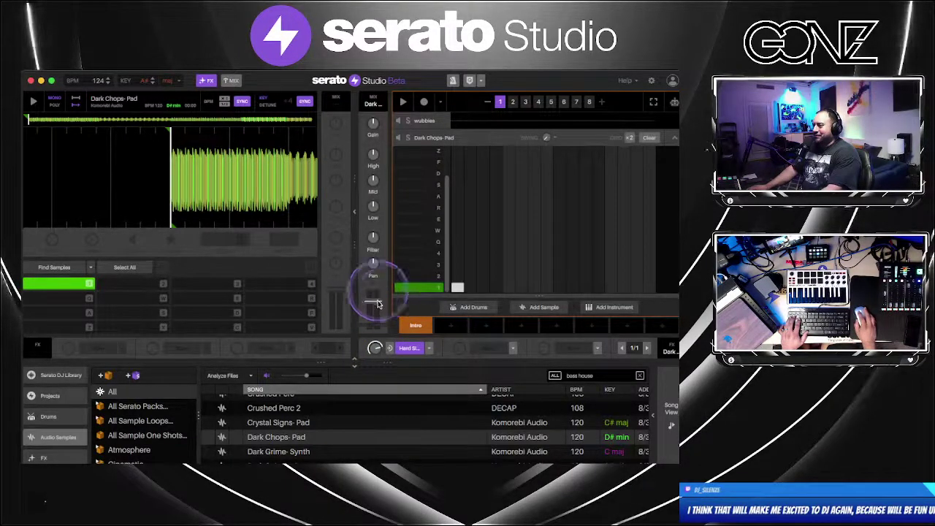
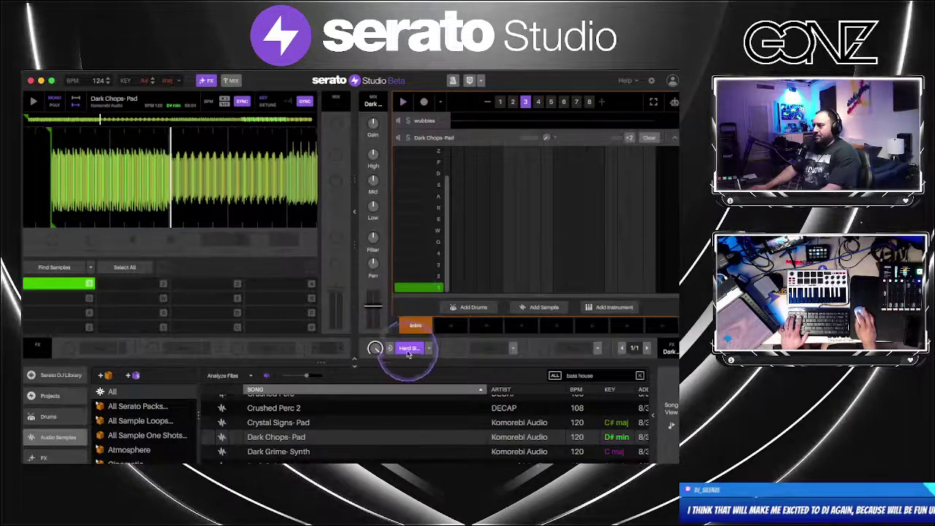
Load the 164 BPM F# min DEEP HOUSE OLD SCHOOL sample in place of Dark Chops- Pad and audition it in the scene
scroll(347, 420, "down", 5)
scroll(356, 438, "down", 5)
scroll(356, 441, "down", 2)
left_click(356, 439)
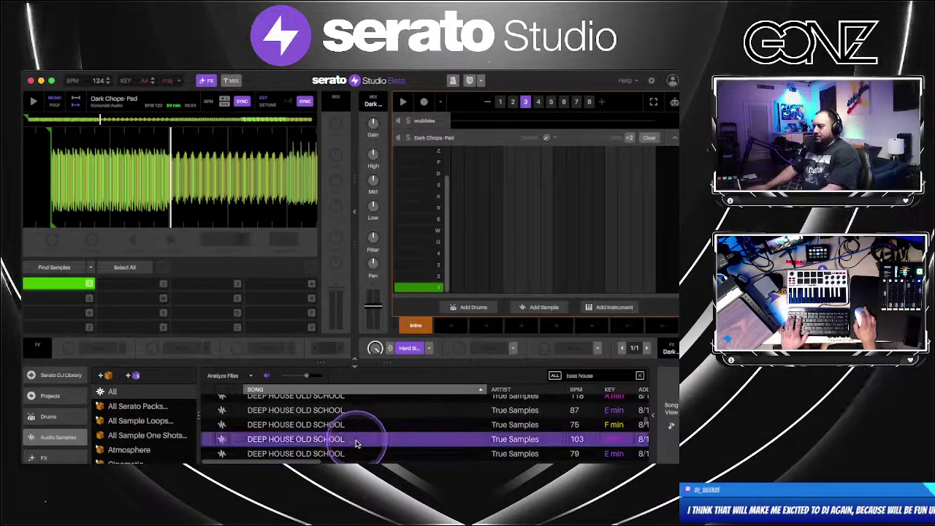
left_click(320, 421)
scroll(319, 431, "up", 1)
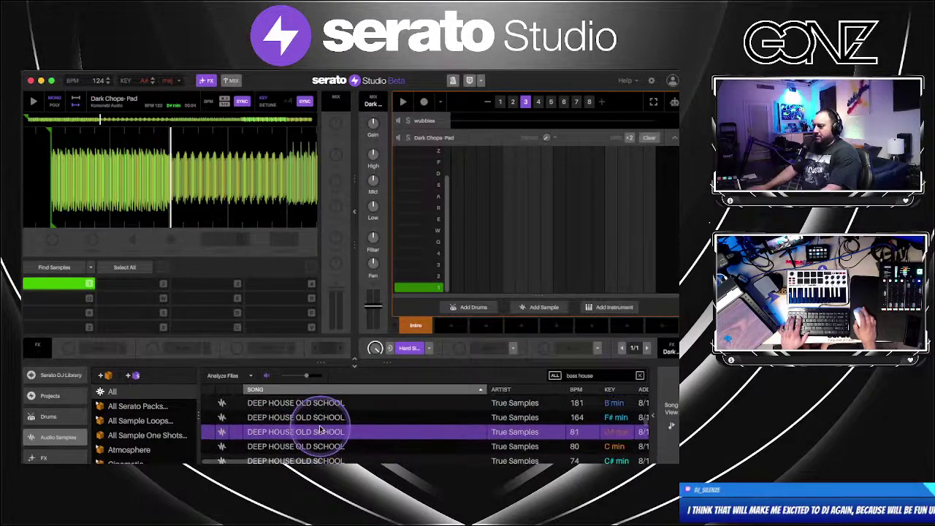
left_click_drag(322, 421, 538, 209)
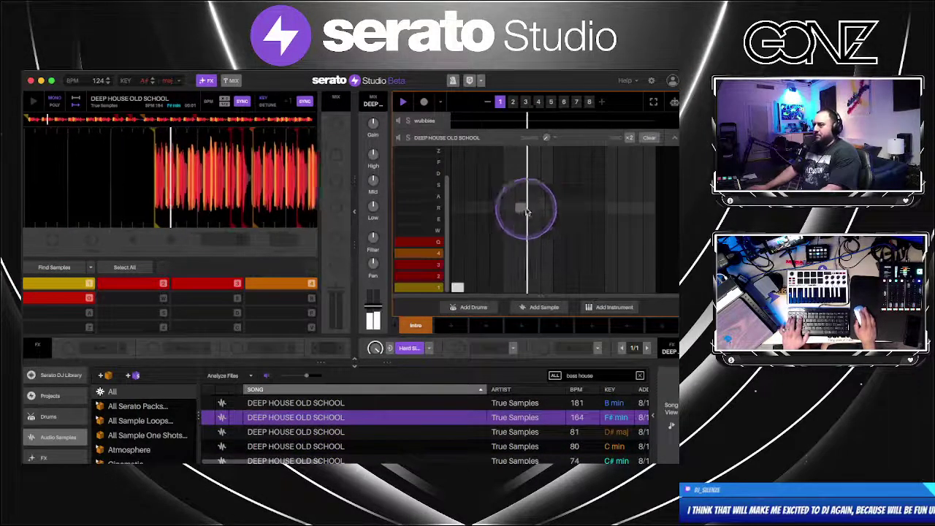
left_click_drag(374, 310, 374, 310)
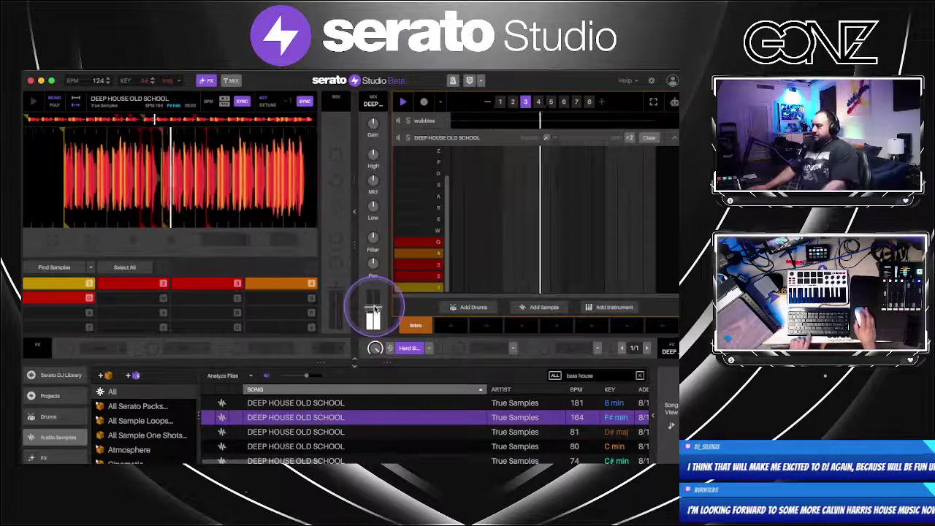
key("space")
Preview other DEEP HOUSE OLD SCHOOL samples in the search results and play the scene again
left_click(330, 462)
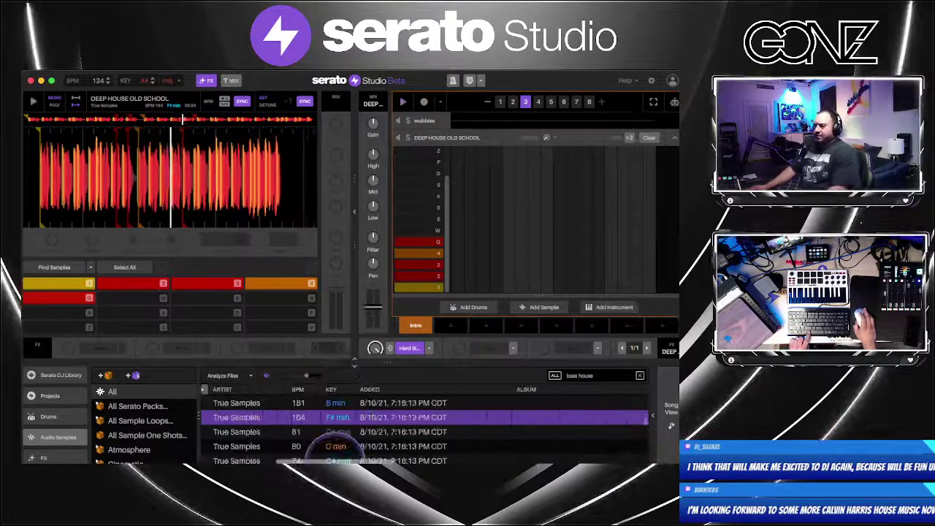
left_click_drag(319, 461, 220, 447)
scroll(472, 432, "up", 3)
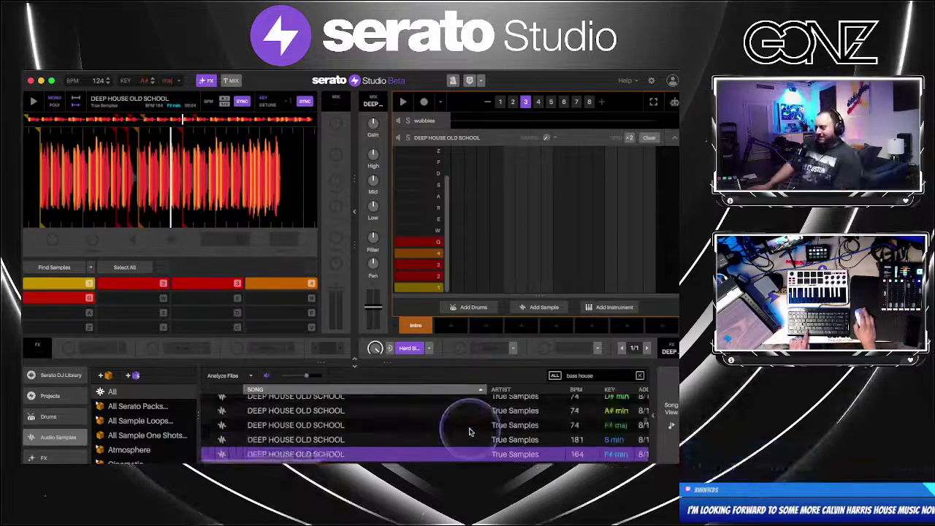
left_click(289, 424)
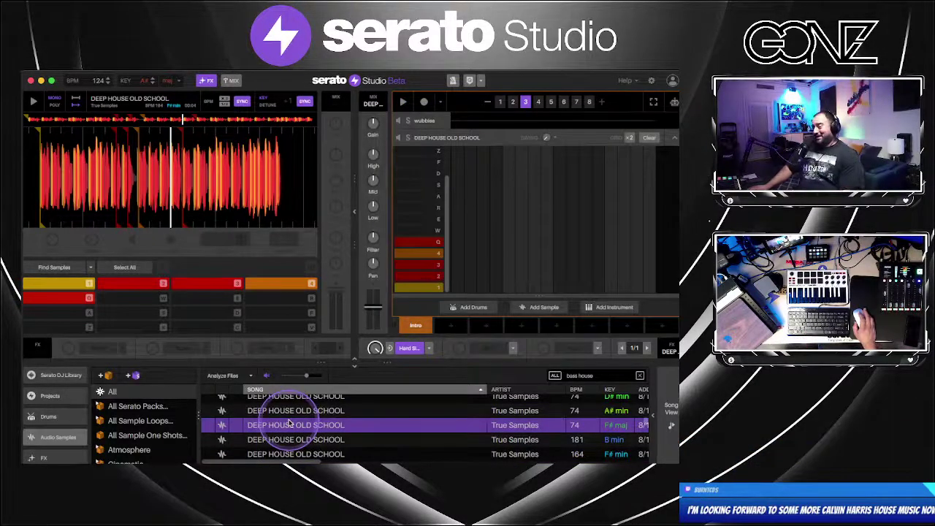
scroll(377, 428, "down", 5)
left_click(328, 440)
scroll(329, 438, "down", 5)
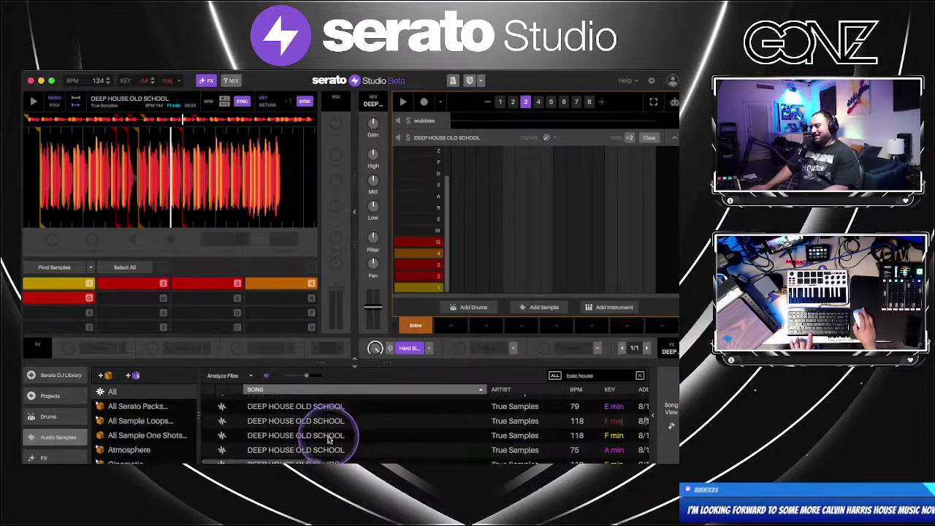
key("space")
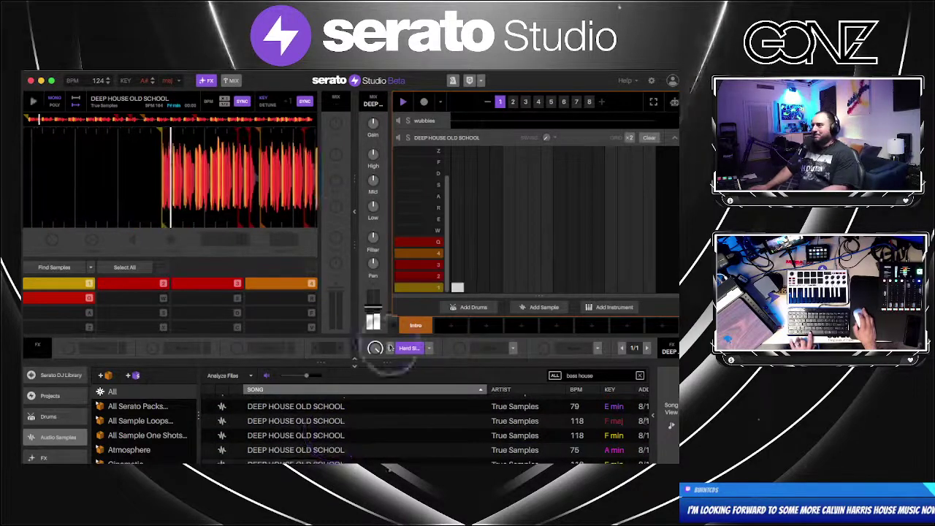
Collapse the DEEP HOUSE OLD SCHOOL deck, open the CO Kayn deck's pattern and audition its orange pads
left_click(674, 139)
double_click(512, 191)
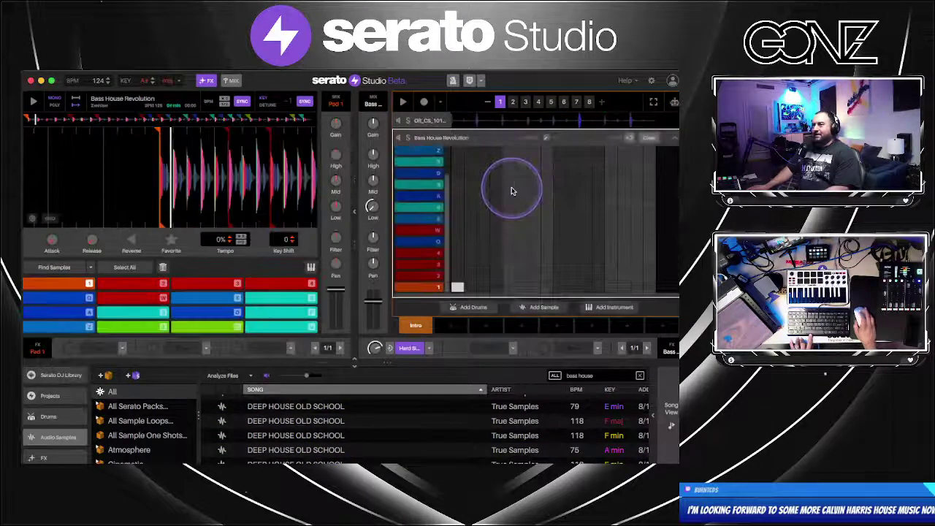
left_click_drag(511, 191, 513, 158)
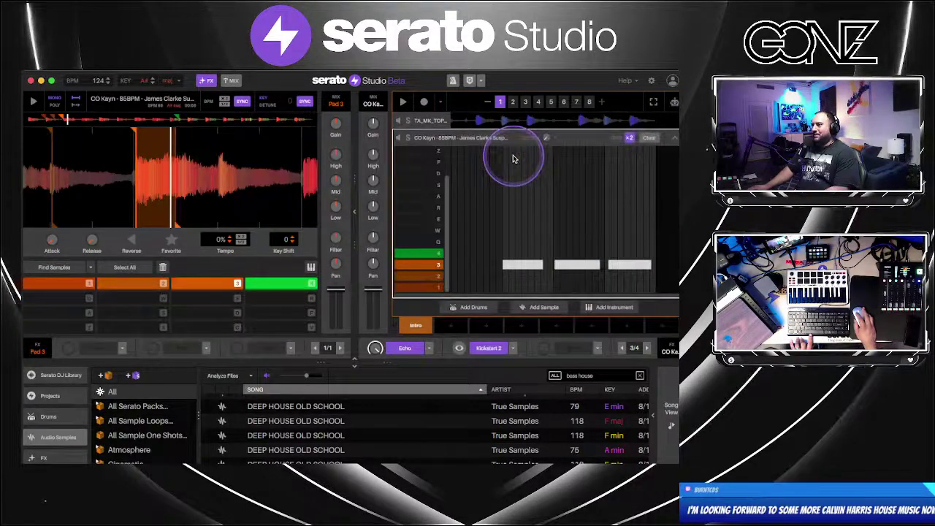
key("3")
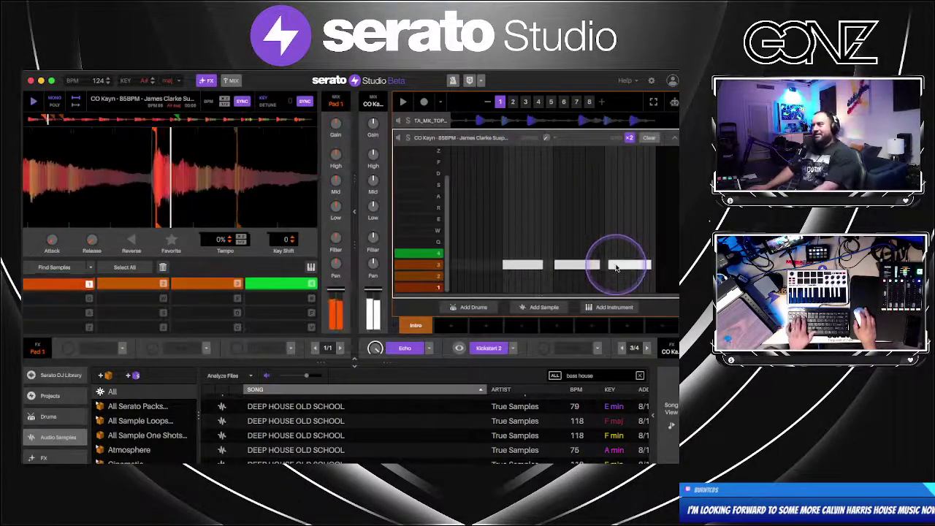
key("2")
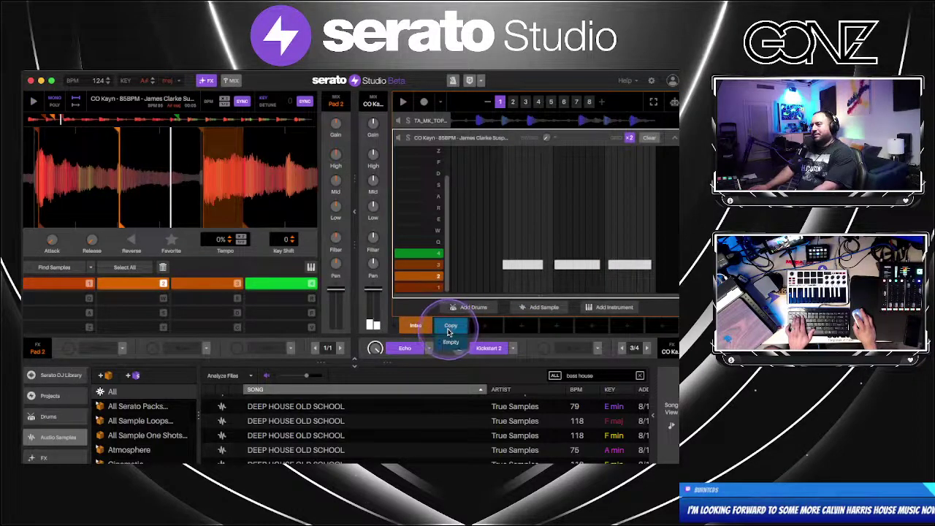
Copy the Intro scene to a new Scene 2 and audition pads 1, 2 and 4 of the CO Kayn deck there
left_click(450, 327)
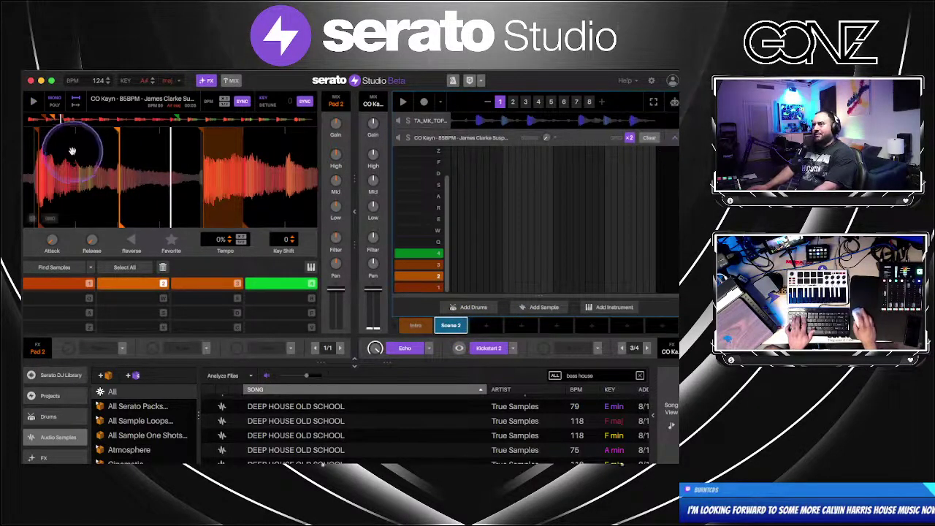
key("4")
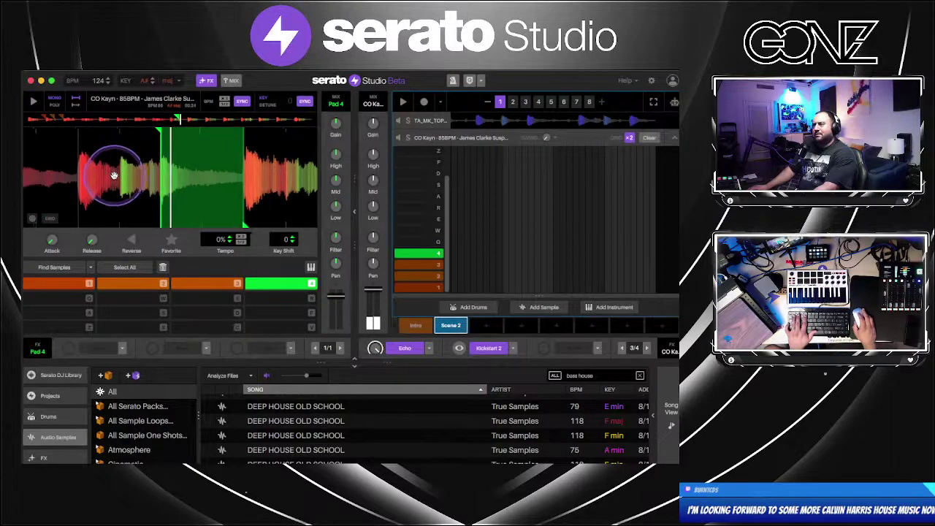
key("4")
key("4")
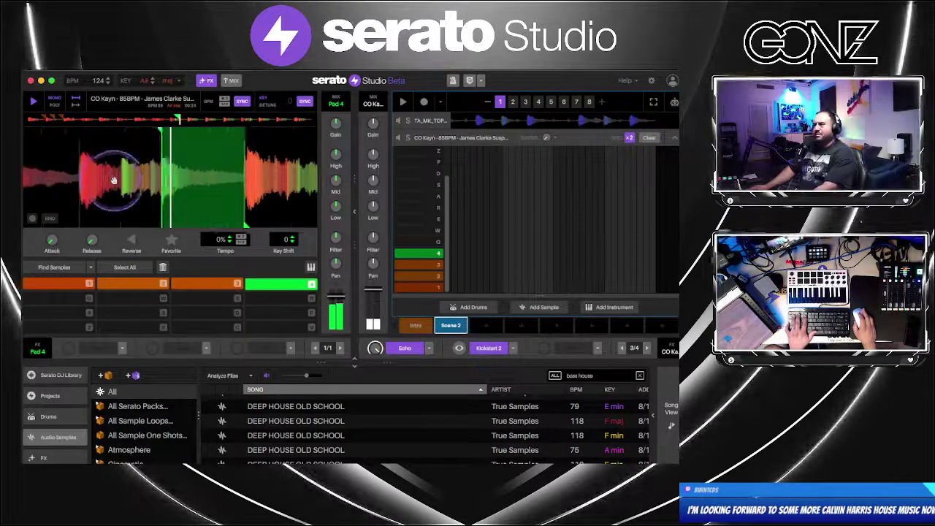
key("1")
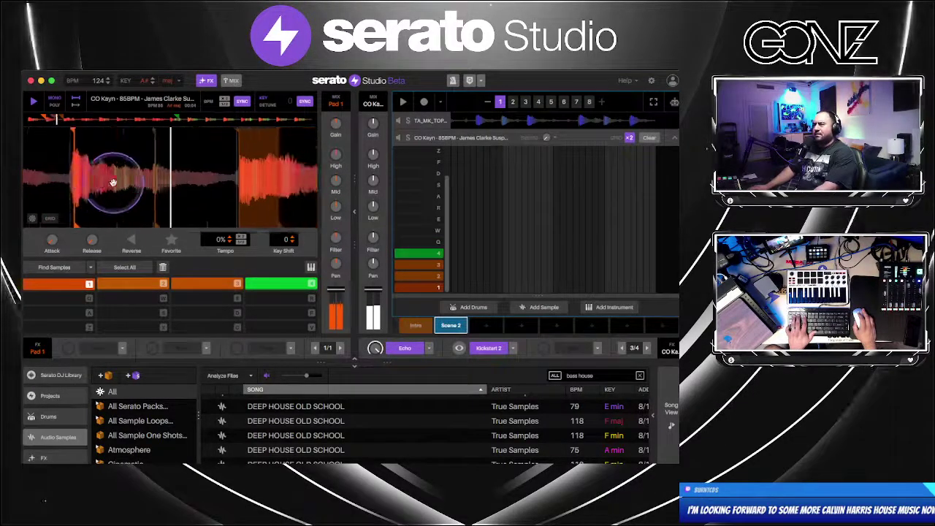
key("4")
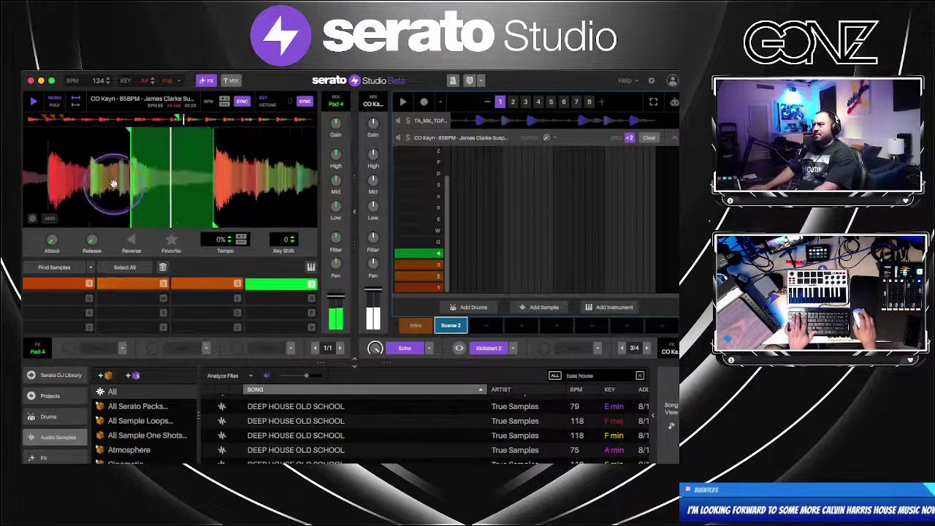
key("1")
key("4")
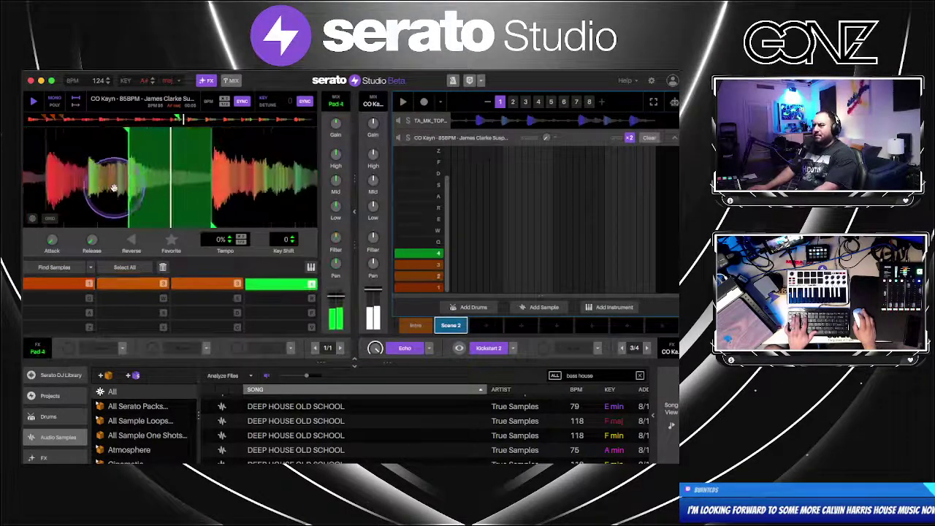
key("2")
key("4")
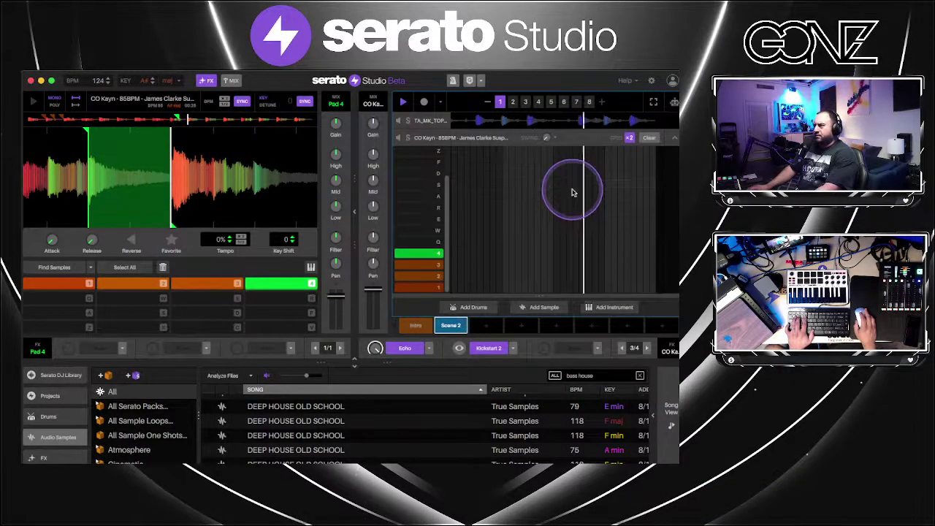
Delete the DEEP HOUSE OLD SCHOOL deck from all scenes and collapse the Bass House Revolution deck
left_click(675, 138)
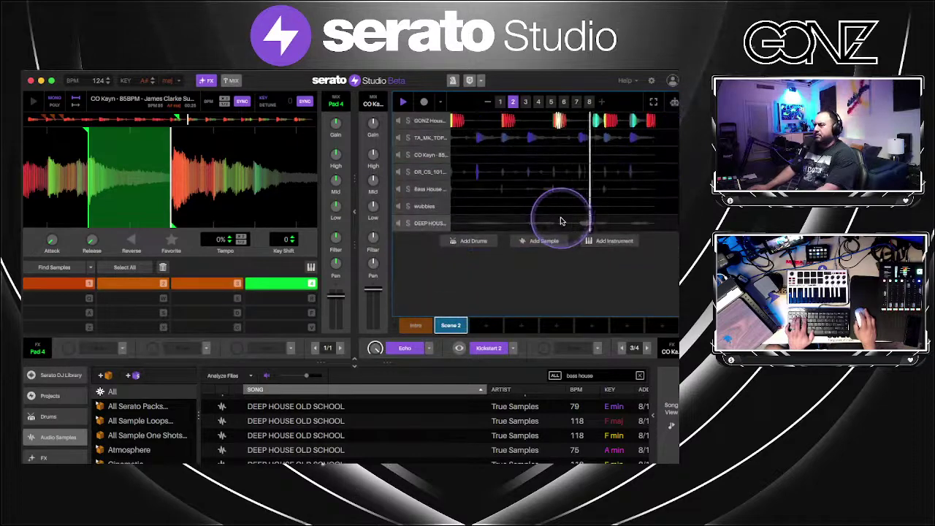
left_click(480, 152)
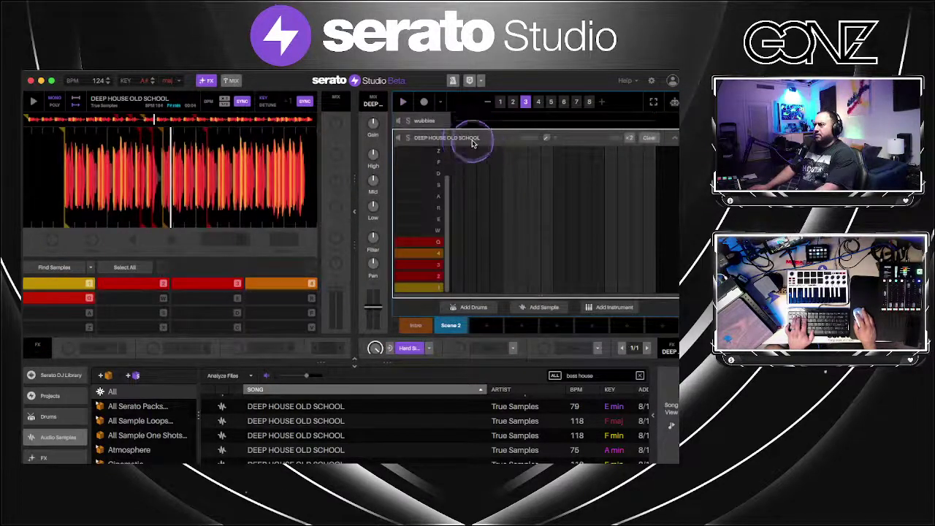
key("Delete")
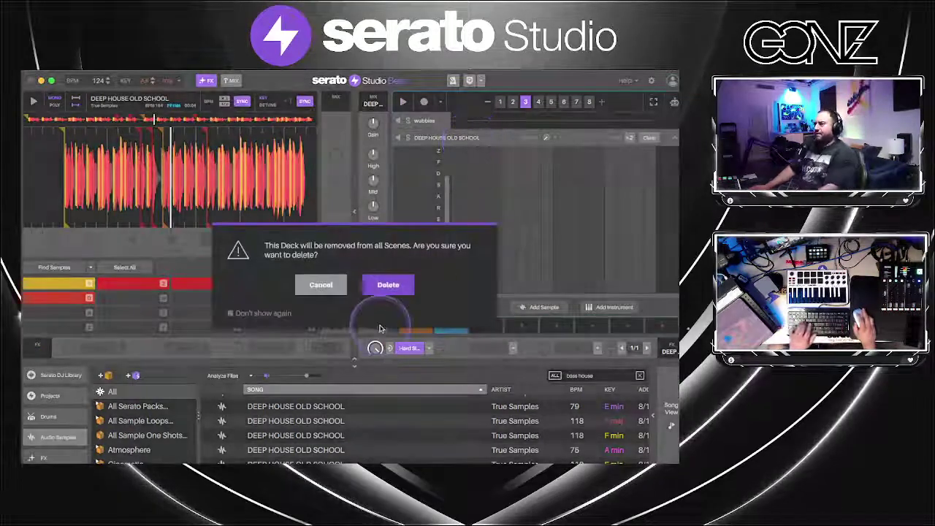
left_click(387, 285)
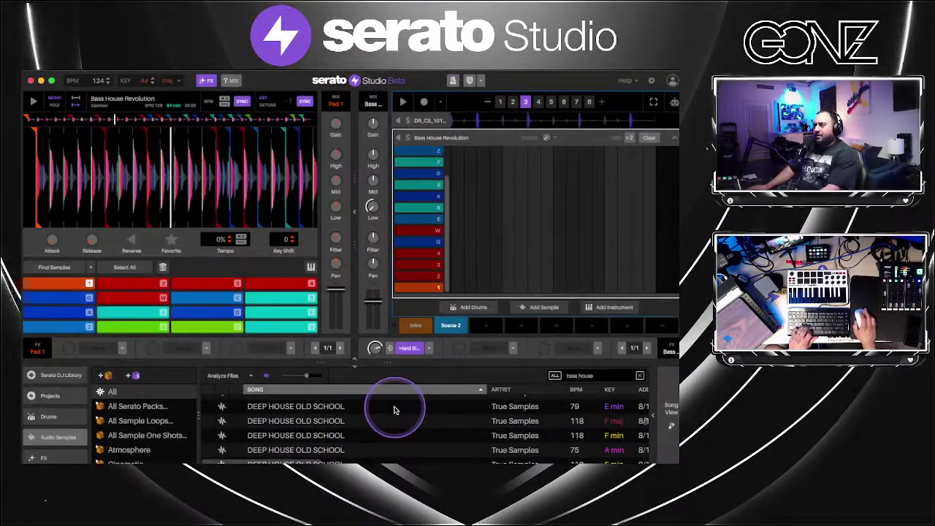
left_click(561, 196)
left_click(667, 132)
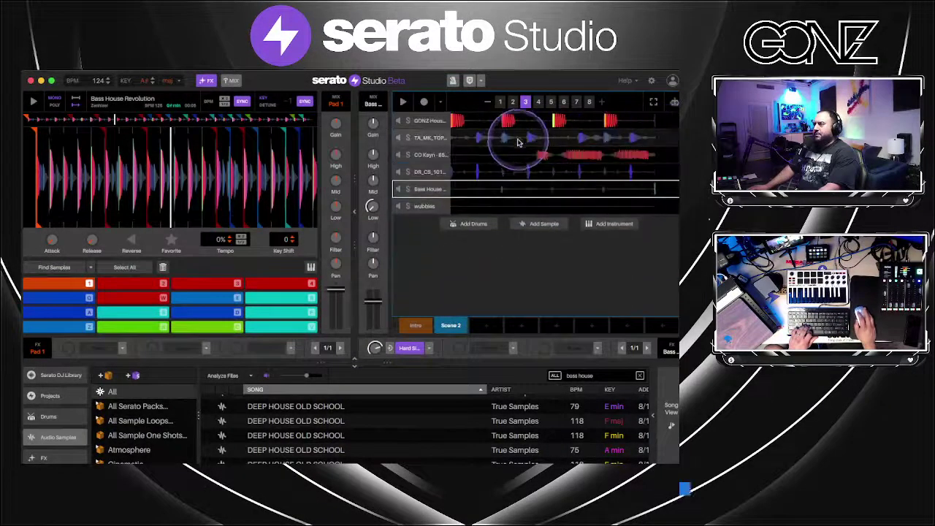
Playing the Intro scene, add the Wub Modu... effect to the CO Kayn deck's third effect slot, set its timing to 1/2 and lower its amount
left_click(427, 328)
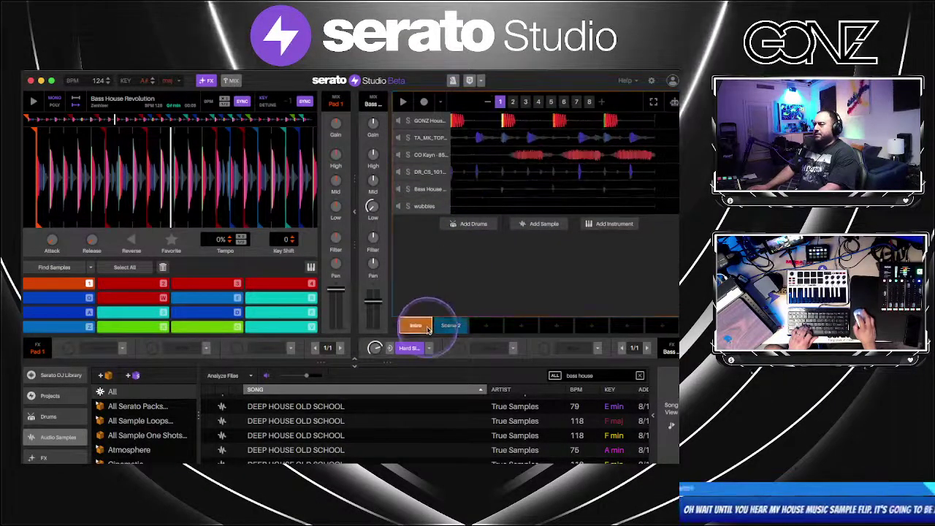
left_click(551, 152)
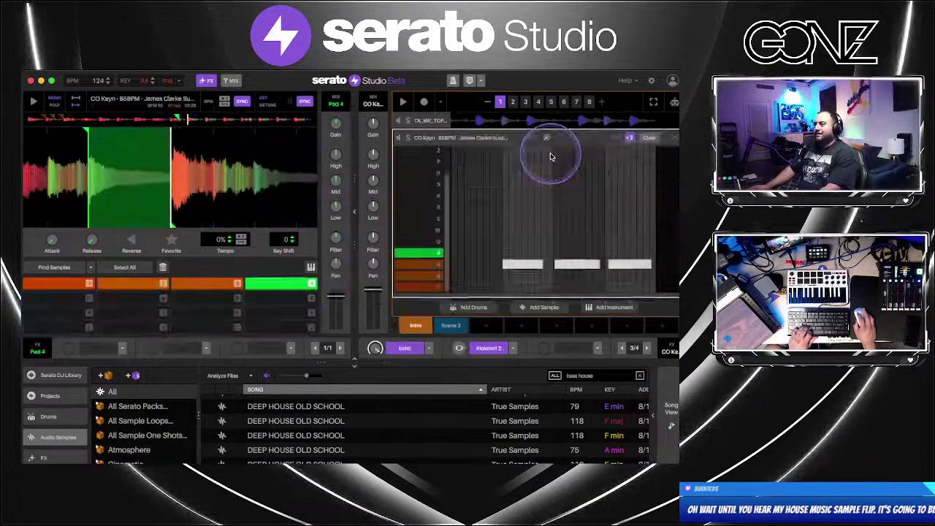
key("space")
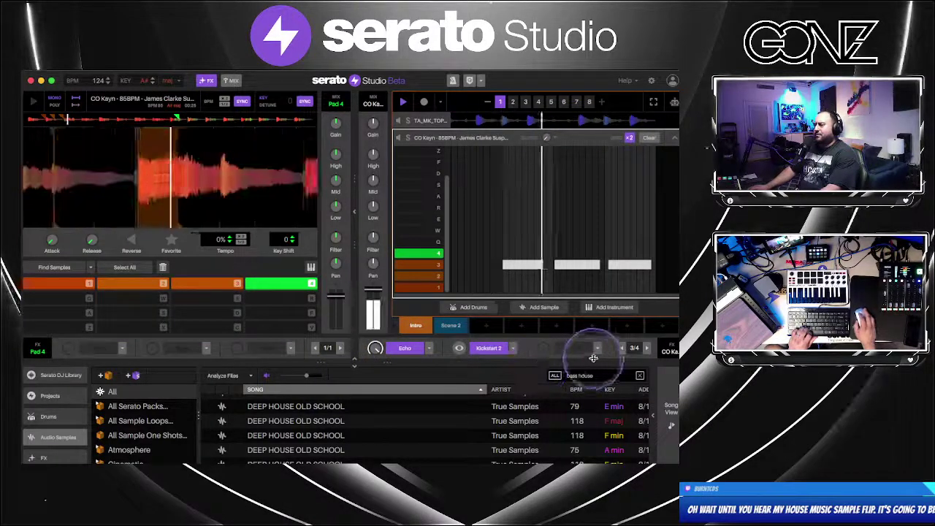
left_click(598, 350)
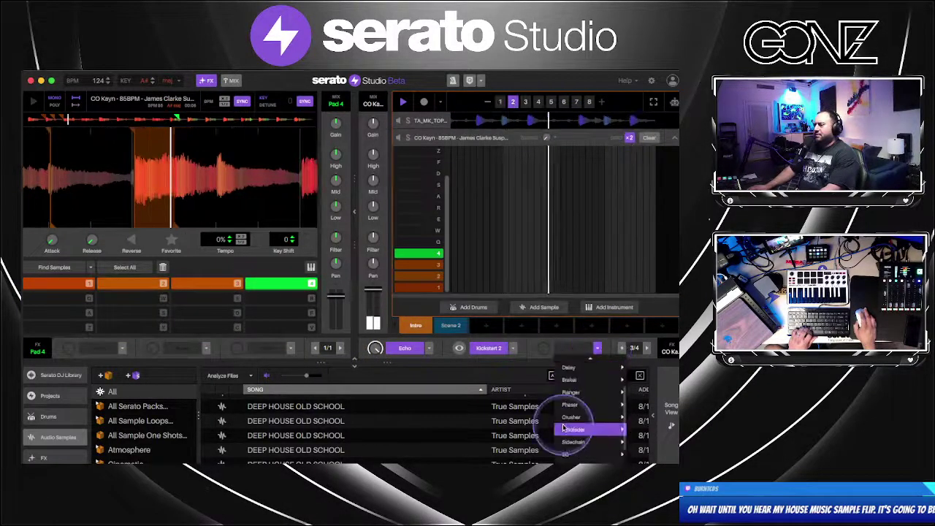
mouse_move(589, 426)
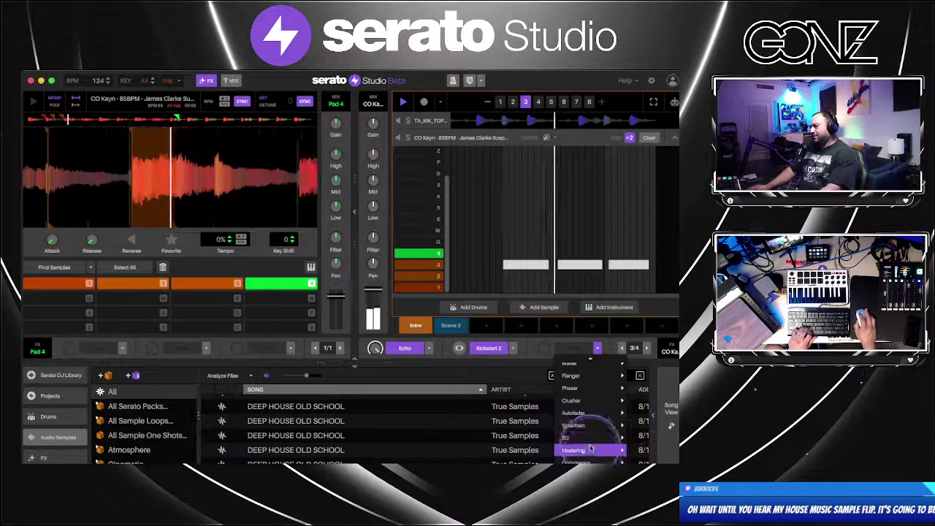
scroll(593, 424, "down", 1)
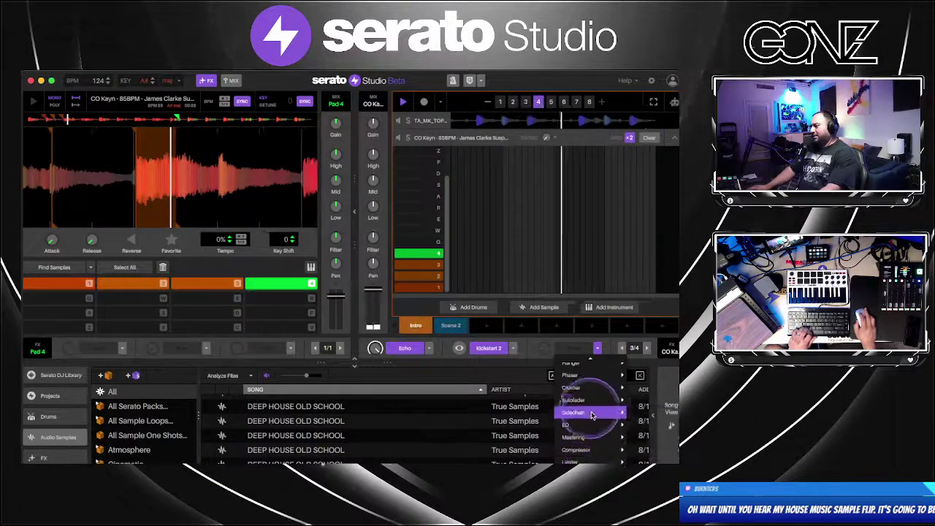
left_click(644, 424)
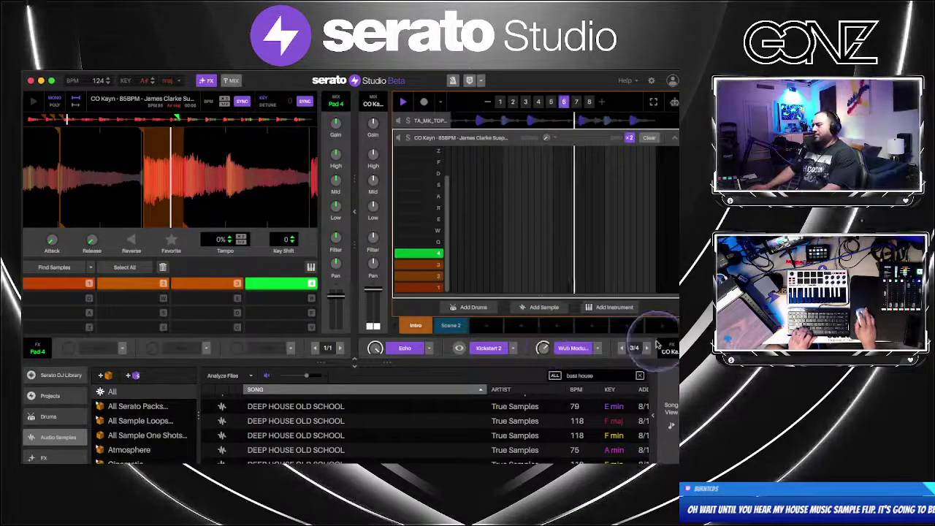
left_click(621, 348)
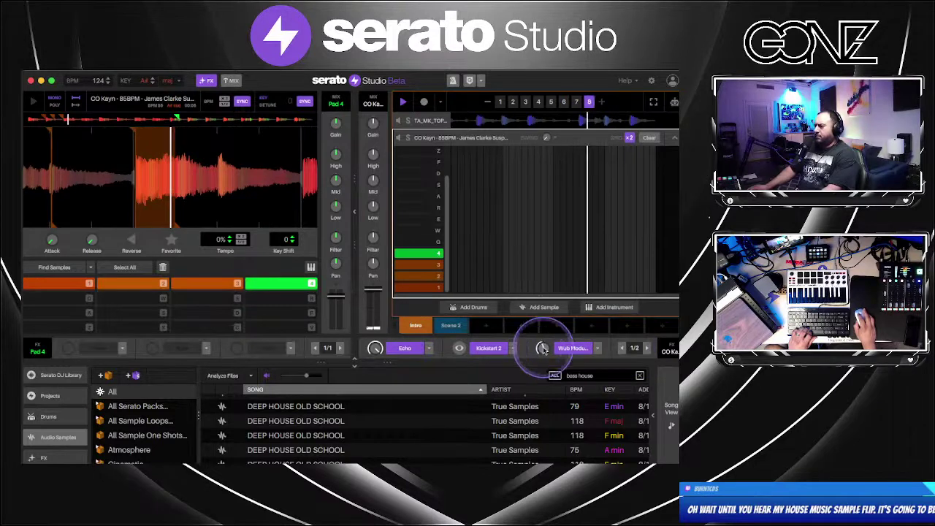
left_click_drag(543, 349, 542, 356)
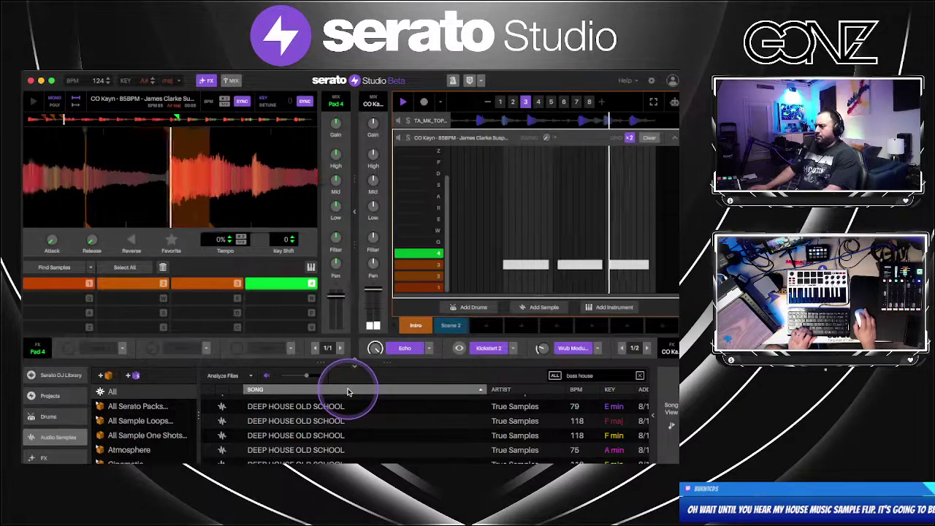
Collapse the CO Kayn deck and take a quick look at the TA_MK_TOPS15 deck's pattern
left_click(675, 138)
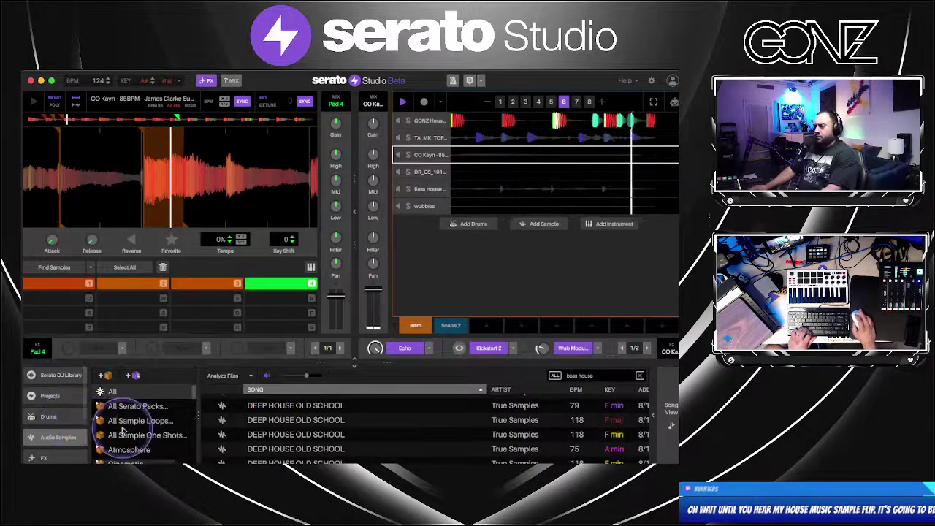
left_click(480, 137)
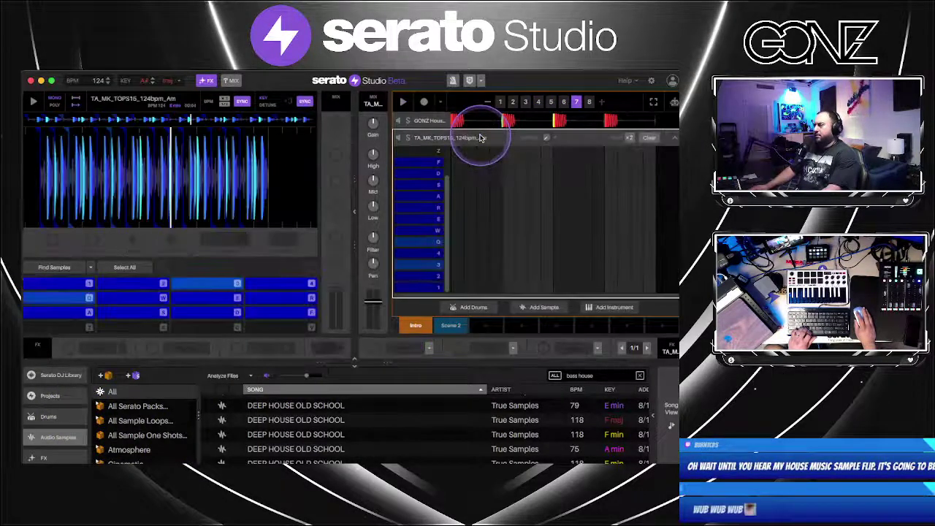
left_click(673, 137)
Open the GONZ House Drums 5 pattern and lower the volume of the TA_MK_CLAP_12 pad
left_click(490, 119)
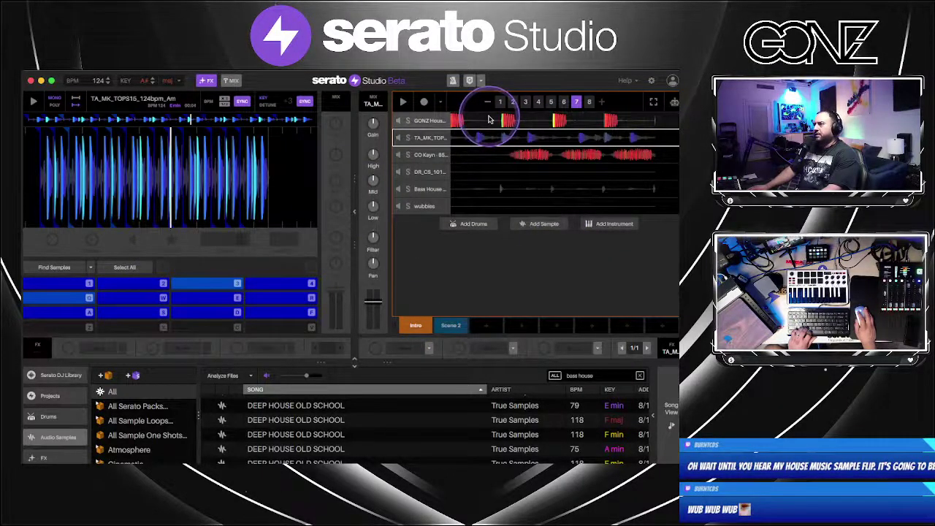
left_click(440, 168)
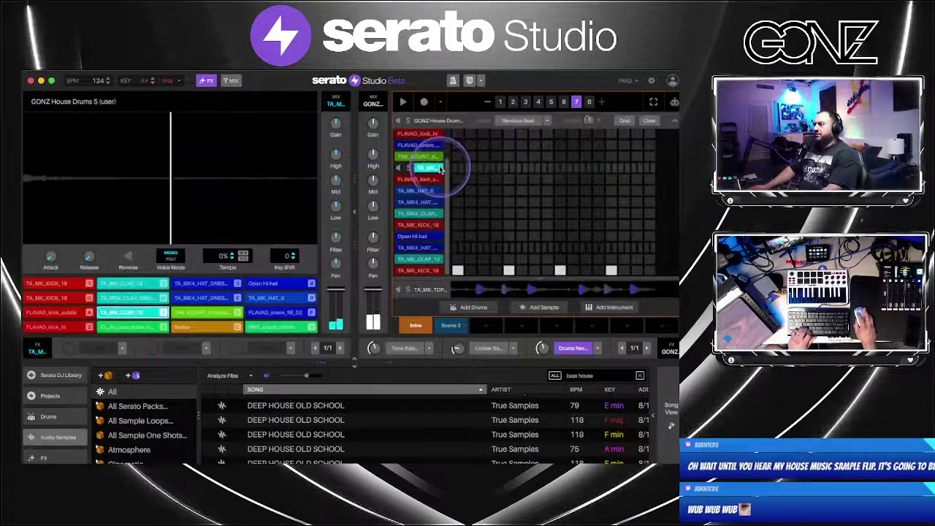
left_click(440, 168)
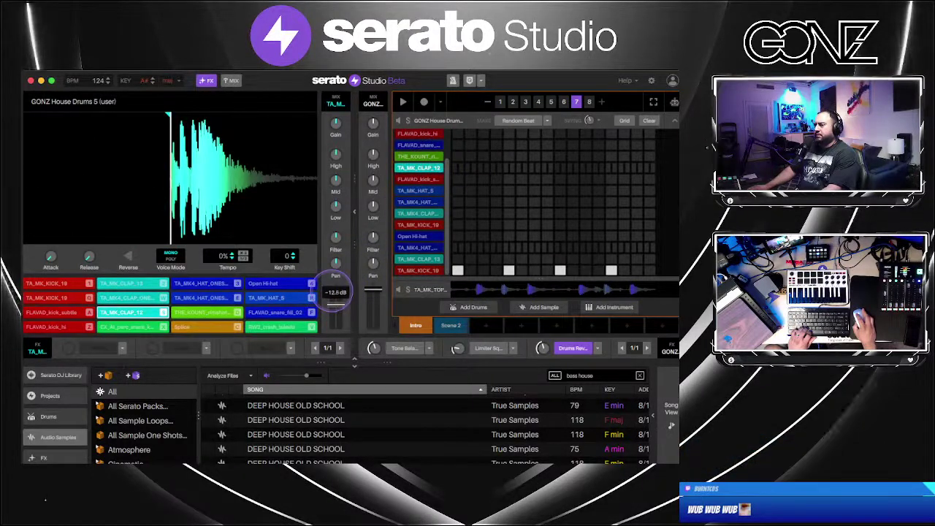
Audition the upper drum rows of GONZ House Drums 5, including THE_KOUNT, Splice, RW3_crash and EX_AI_perc
left_click(434, 169)
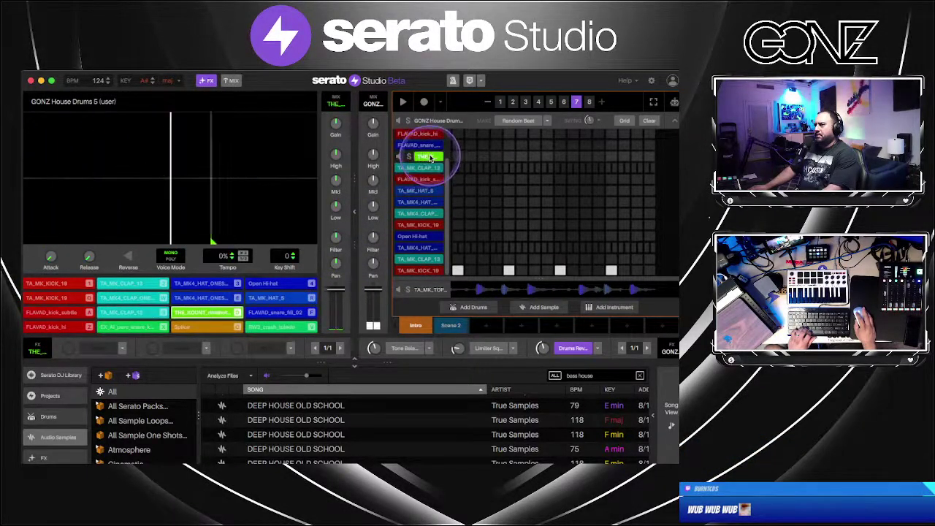
scroll(436, 160, "up", 3)
left_click(439, 149)
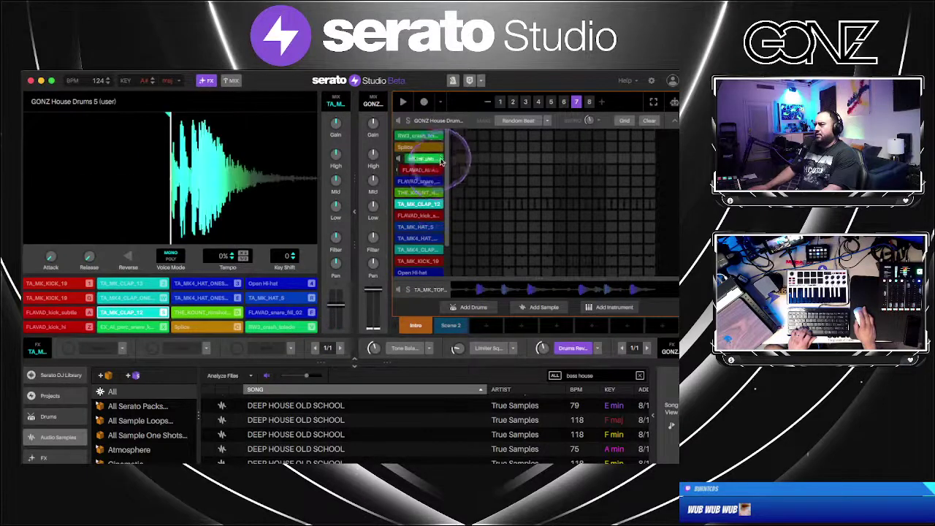
left_click(435, 137)
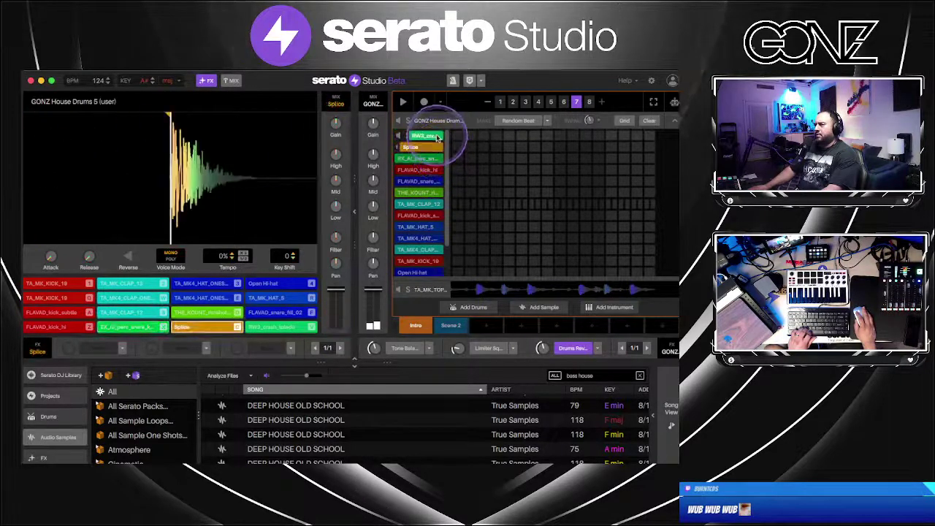
left_click(431, 169)
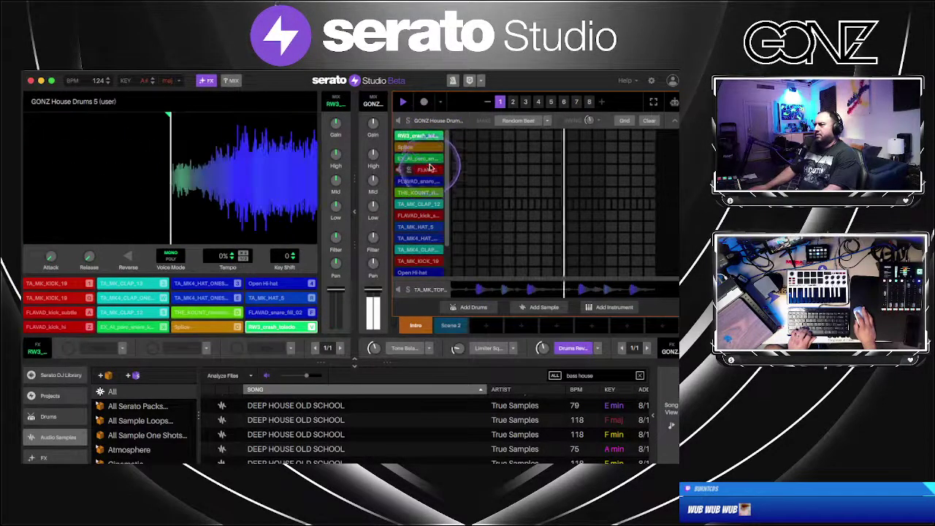
left_click(431, 159)
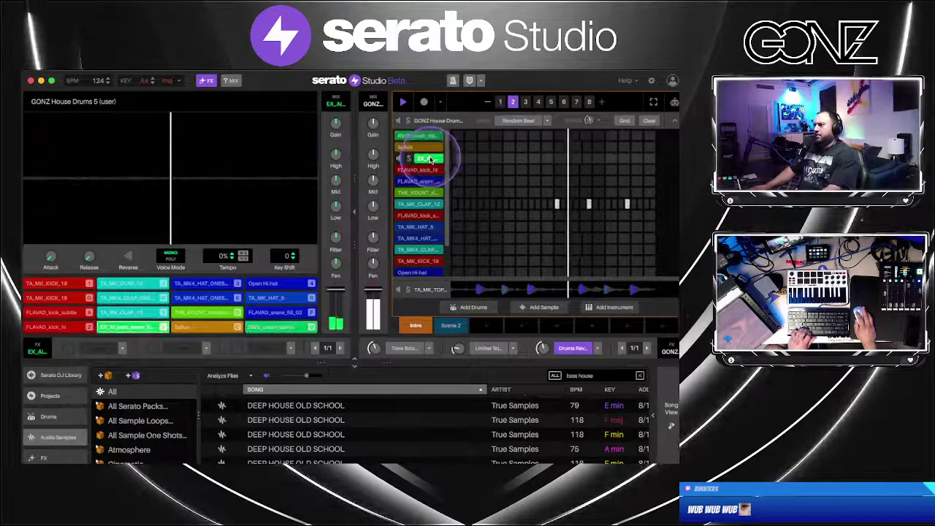
Reselect the TA_MK_CLAP_12 pad, raise its volume slightly and collapse the drum deck
left_click(428, 206)
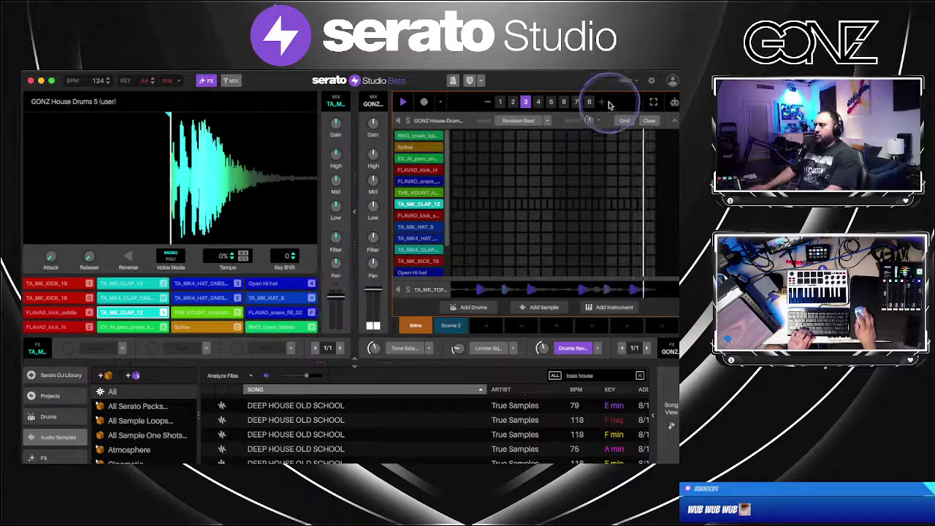
left_click(672, 122)
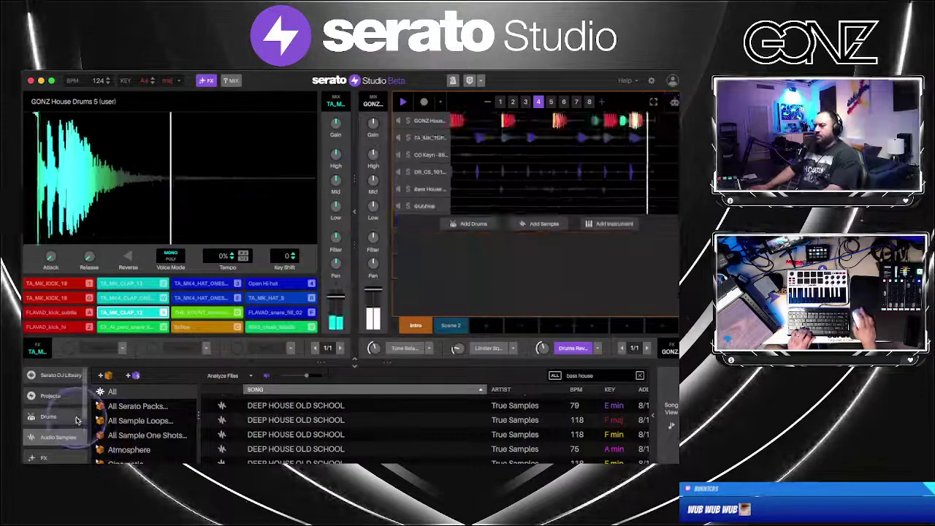
Look through the library's sections and open the Serato DJ Library
scroll(77, 420, "down", 1)
scroll(77, 420, "up", 1)
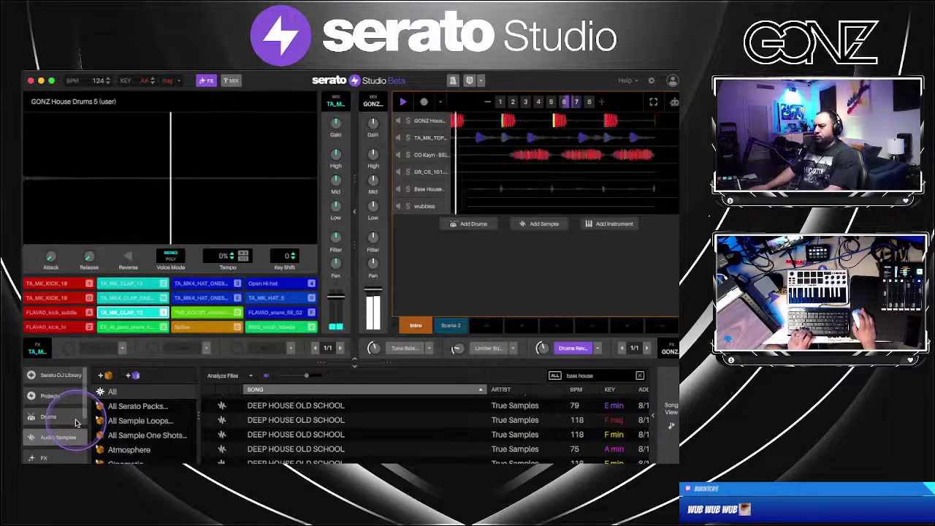
scroll(77, 422, "down", 2)
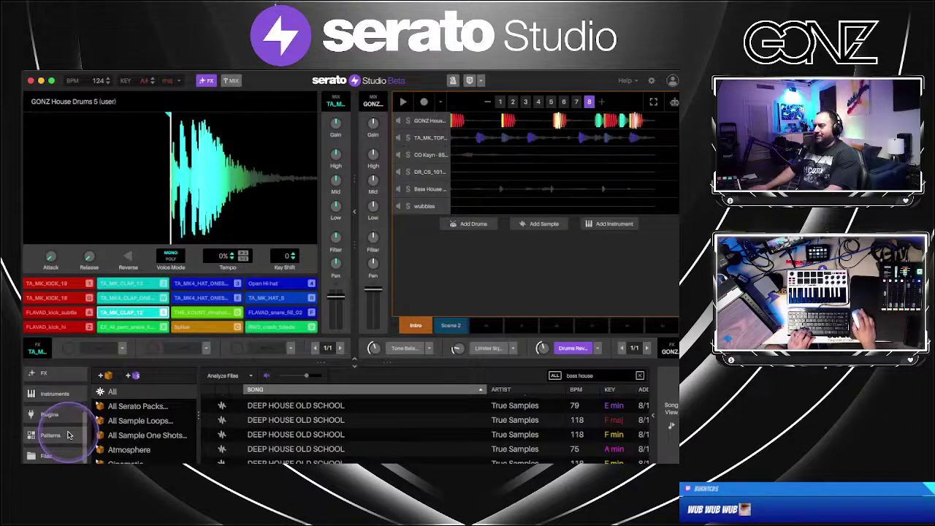
scroll(65, 424, "down", 2)
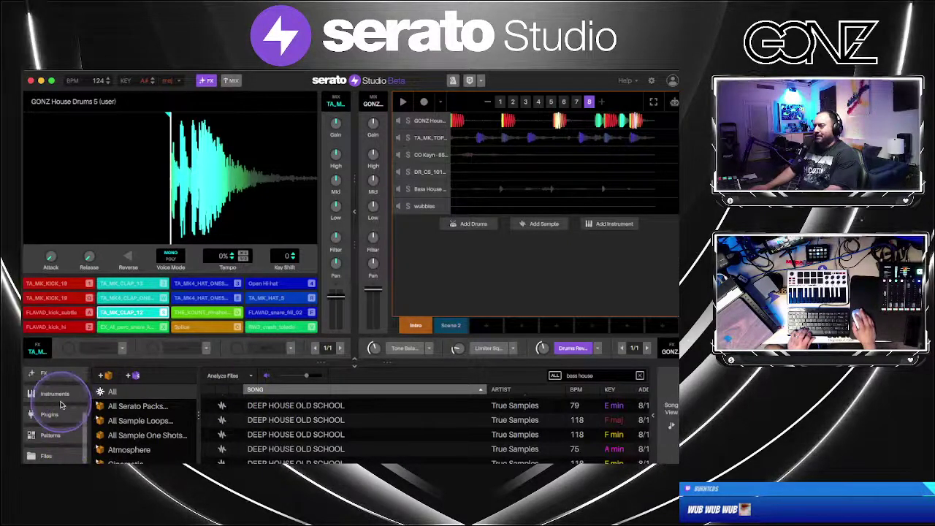
left_click(60, 435)
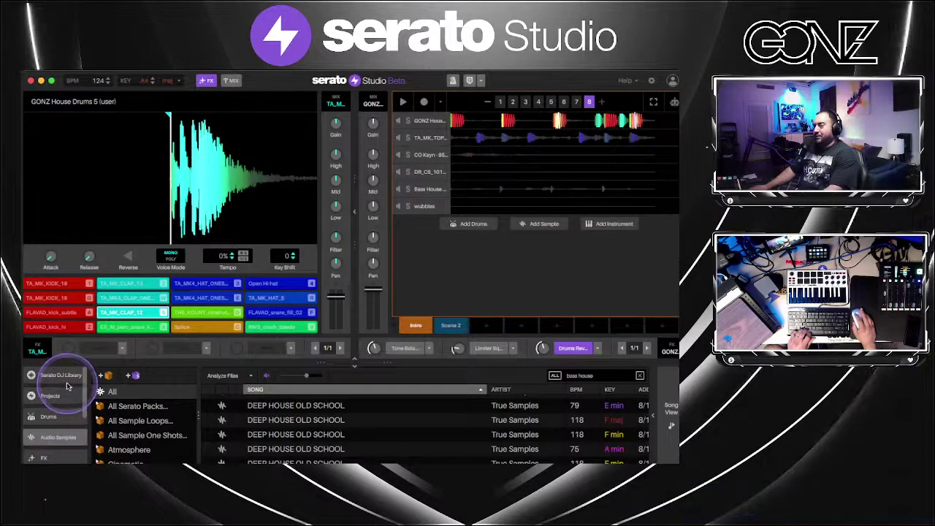
left_click(64, 375)
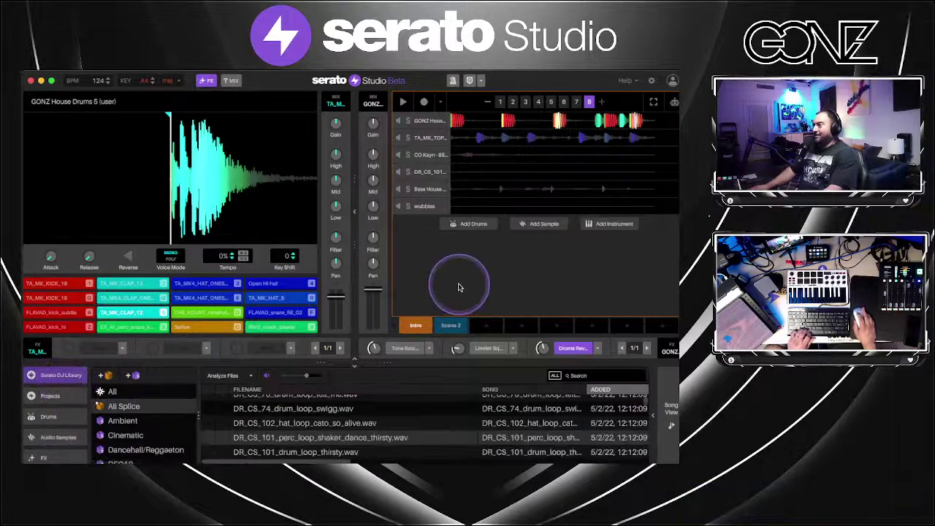
Expand the wubbles deck and browse the EDM/HOUSE crate of the Serato DJ Library
left_click(510, 208)
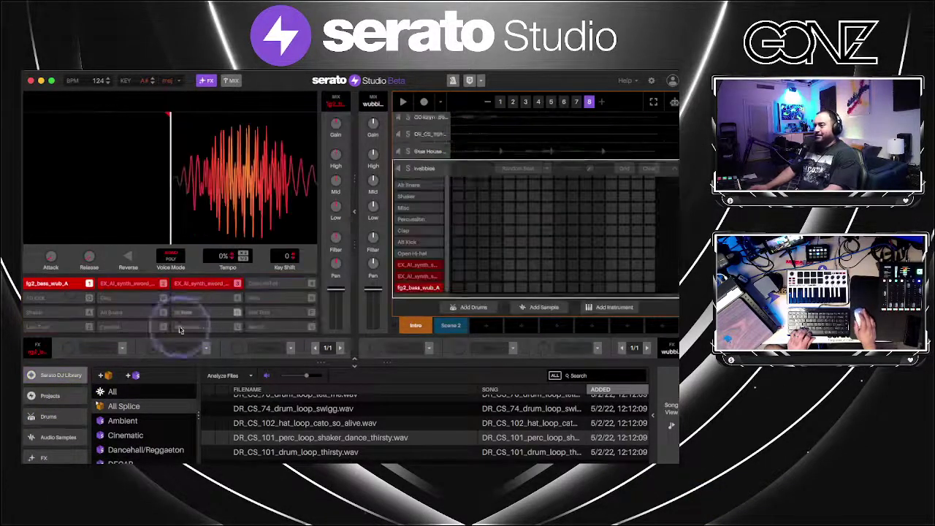
scroll(165, 430, "down", 1)
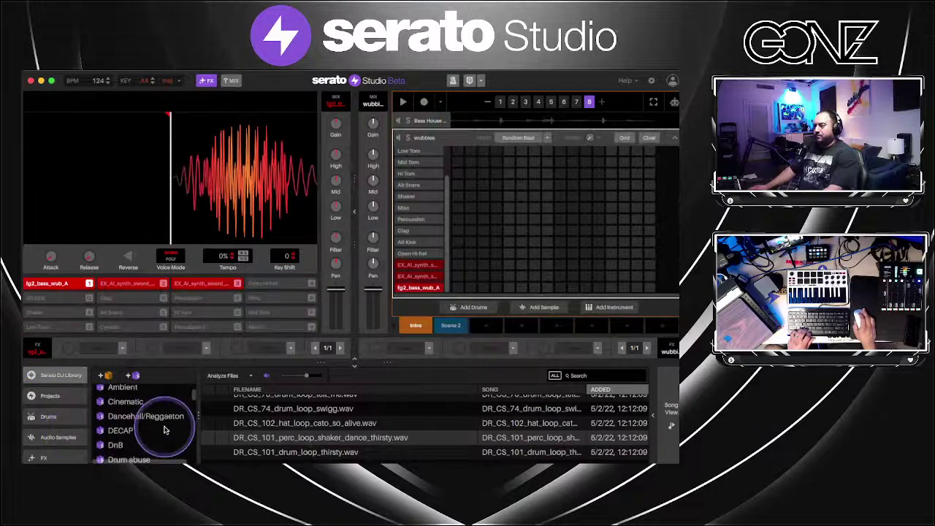
left_click(132, 442)
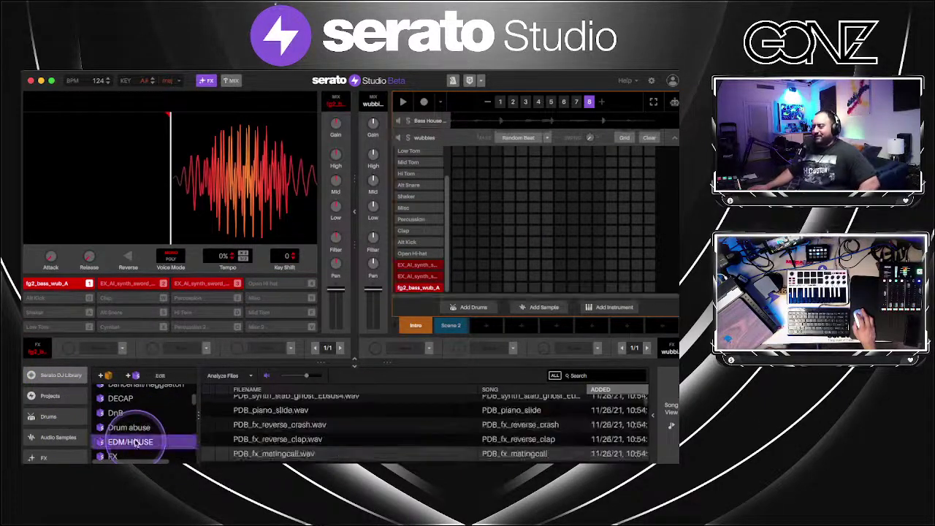
scroll(354, 432, "down", 5)
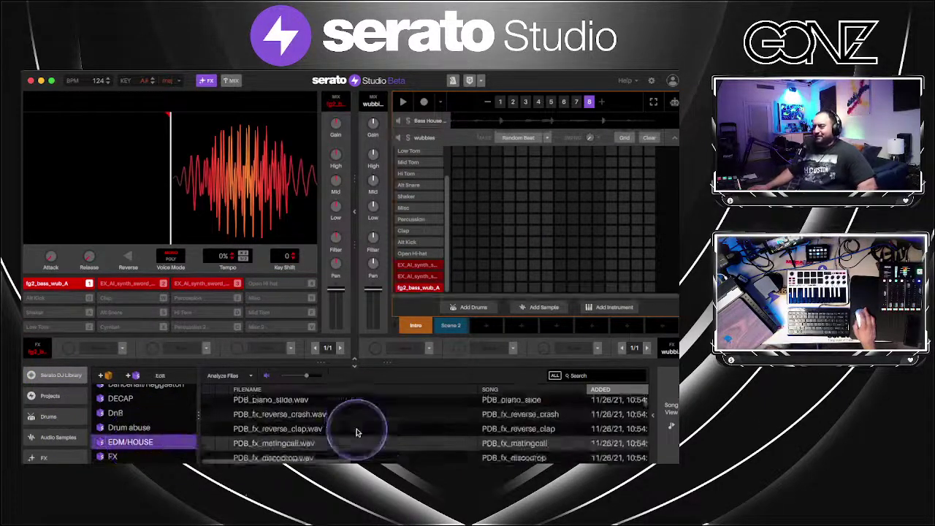
Switch the library to Audio Samples and list the samples in its EDM/HOUSE crate
left_click(58, 437)
scroll(167, 436, "down", 5)
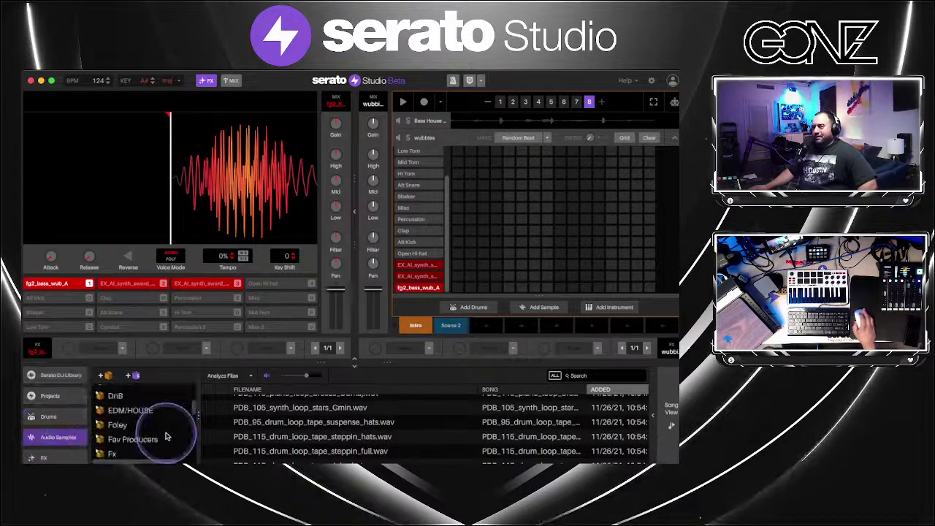
left_click(130, 410)
scroll(438, 442, "down", 3)
scroll(419, 446, "down", 3)
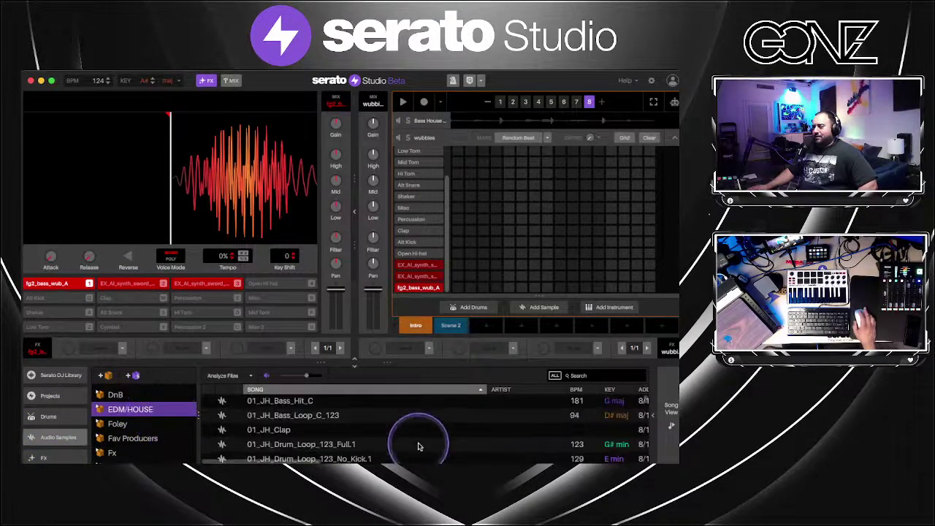
Preview samples down the EDM/HOUSE list, from the 01_JH sounds to 04_JH_Bass_Hit_E
left_click(418, 445)
scroll(419, 445, "down", 3)
left_click(419, 446)
scroll(419, 445, "down", 3)
left_click(419, 446)
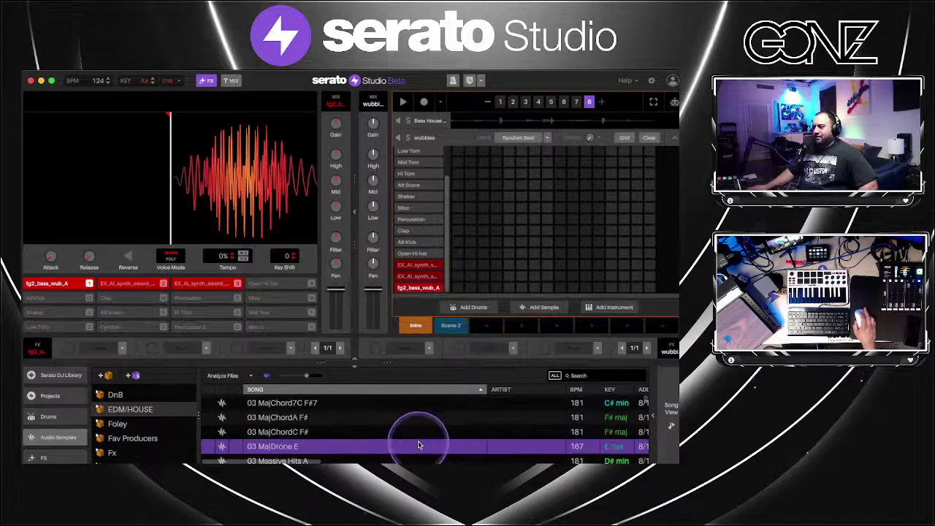
scroll(418, 445, "down", 3)
left_click(419, 446)
scroll(418, 446, "down", 3)
left_click(418, 446)
scroll(419, 445, "down", 3)
scroll(418, 445, "down", 2)
left_click(419, 445)
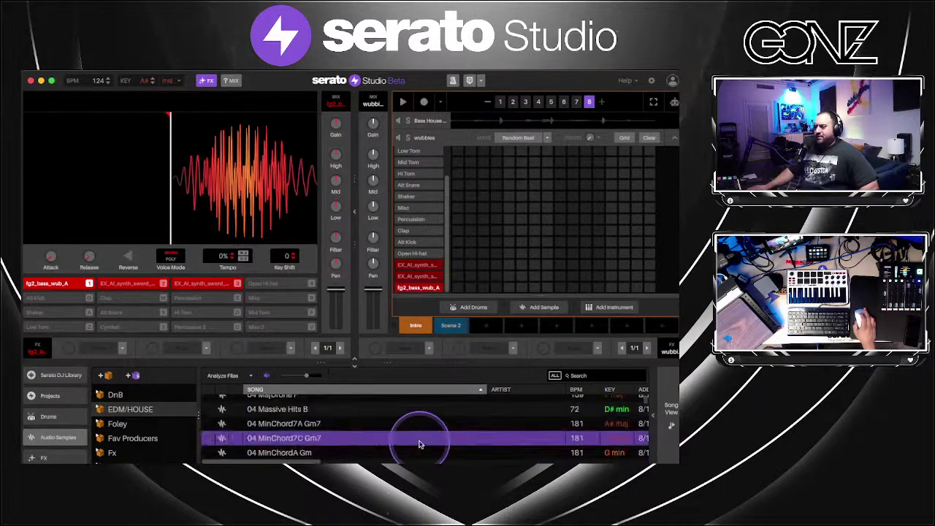
scroll(419, 444, "down", 3)
left_click(418, 444)
scroll(419, 445, "down", 3)
left_click(419, 444)
scroll(419, 444, "down", 3)
left_click(418, 444)
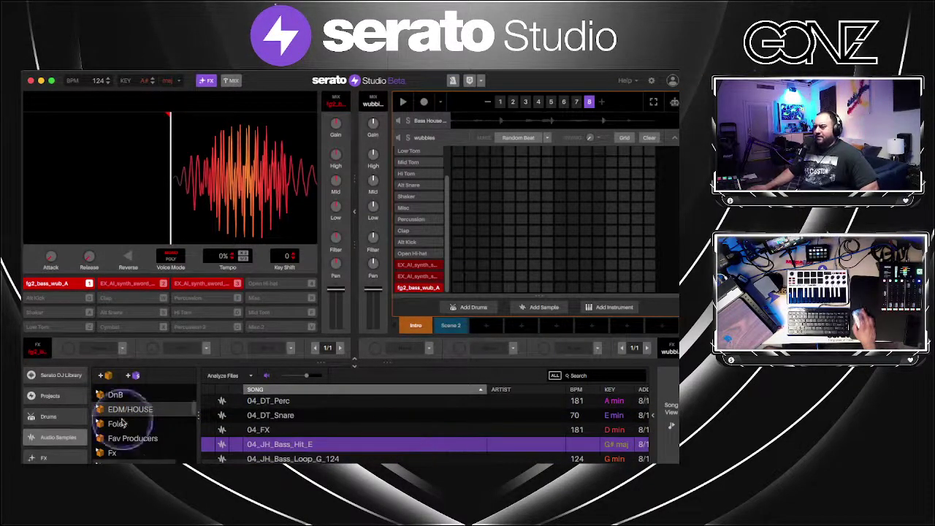
Expand the EDM/HOUSE crate, open its Bass House Drops #2 subcrate and preview the demo kits at a lower preview volume
left_click(100, 409)
scroll(164, 429, "down", 1)
left_click(175, 414)
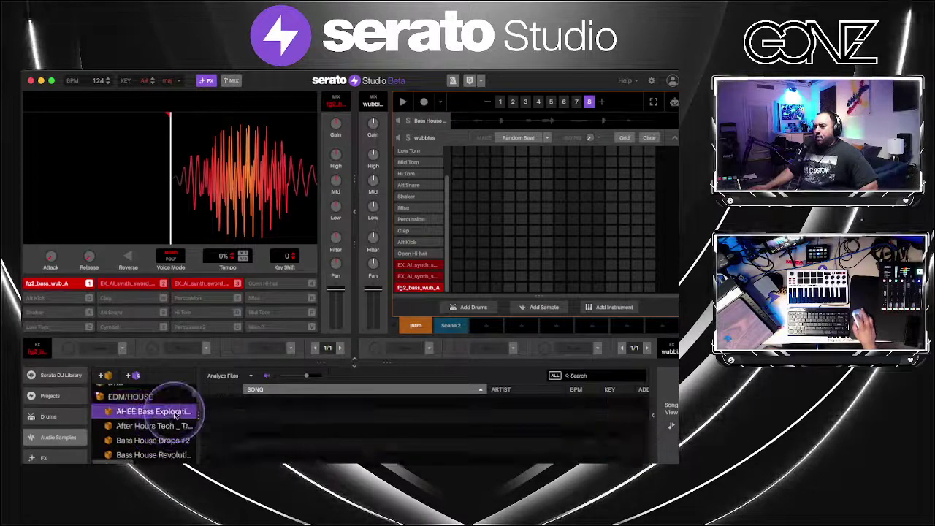
left_click(369, 436)
left_click(177, 440)
left_click(357, 433)
scroll(355, 433, "down", 3)
left_click(355, 434)
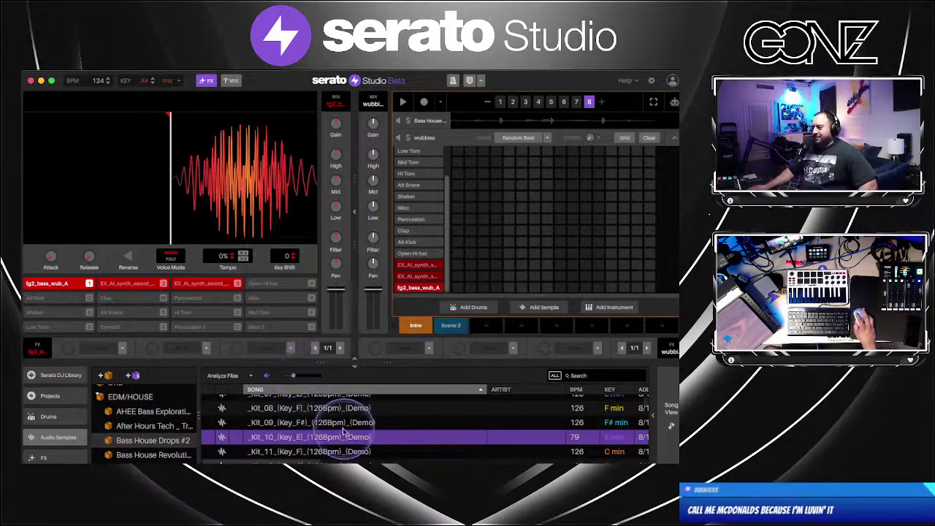
Audition further Bass House Drops #2 samples, from the demo kits through Kit10 synths to HBHD2_Kit12_Vox1_G_126bpm
scroll(351, 435, "down", 2)
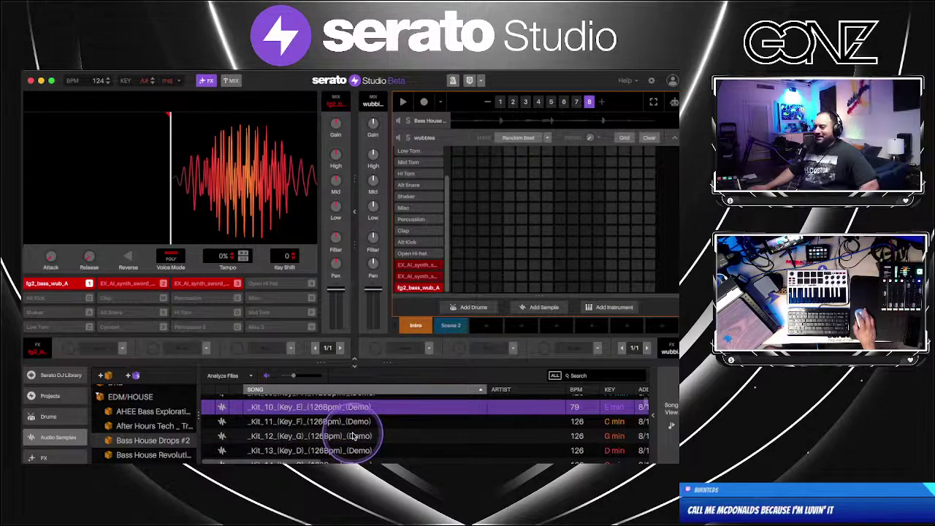
left_click(353, 436)
scroll(353, 439, "down", 5)
left_click(352, 443)
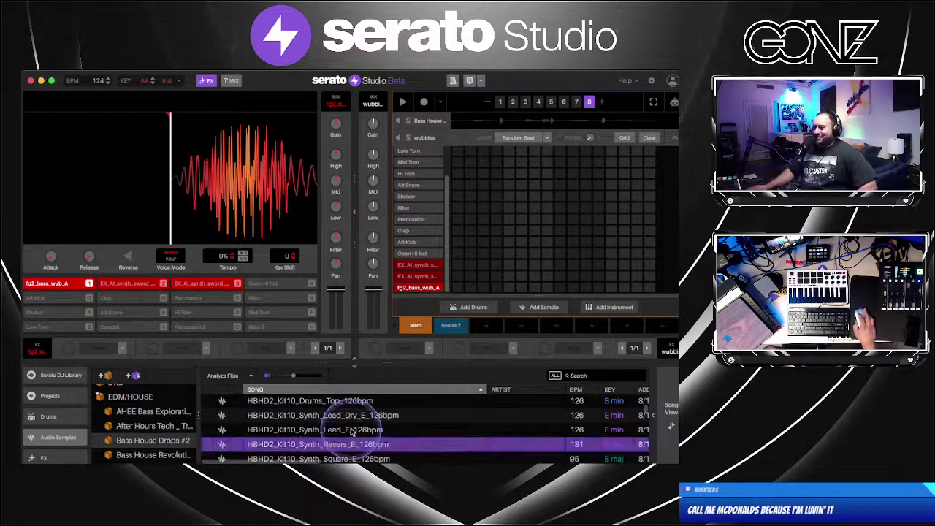
left_click(352, 431)
scroll(352, 431, "down", 4)
left_click(334, 447)
scroll(335, 448, "down", 5)
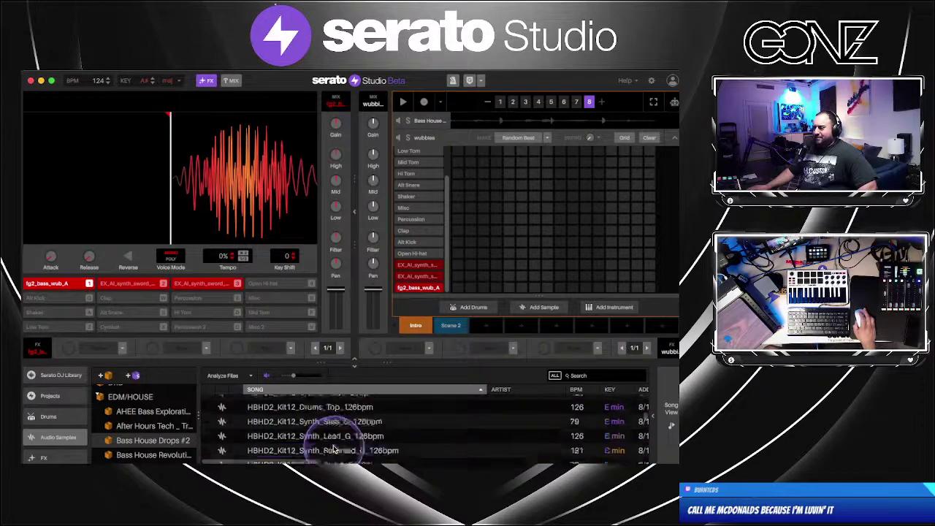
scroll(332, 447, "down", 4)
left_click(334, 444)
scroll(334, 446, "up", 4)
scroll(334, 447, "down", 4)
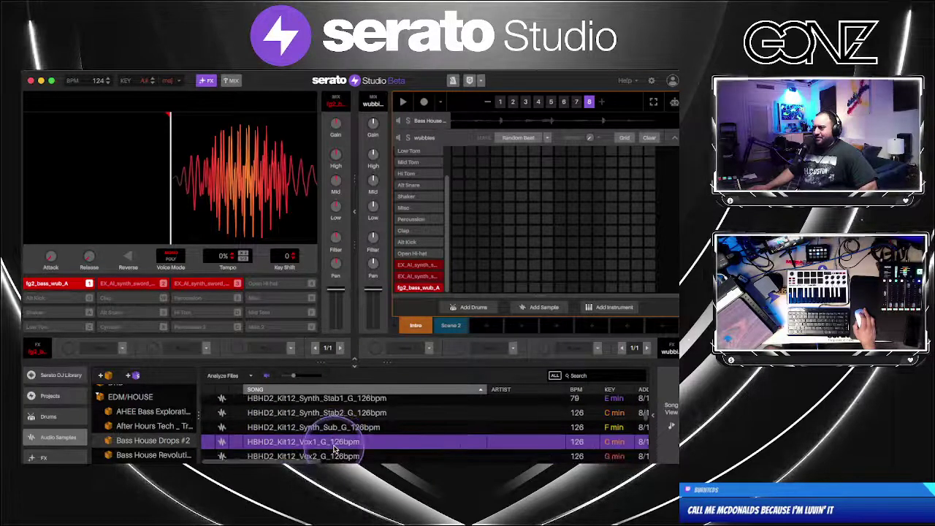
Collapse the wubbles deck, load HBHD2_Kit12_Vox1_G_126bpm as a new sample deck and play the Intro scene from bar 1
left_click(675, 139)
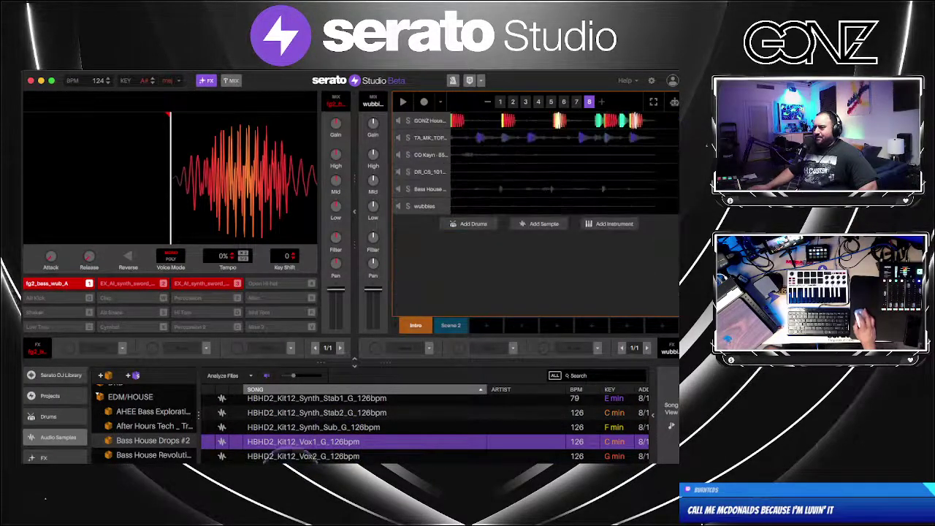
mouse_move(429, 306)
left_mouse_down()
mouse_move(444, 299)
mouse_move(438, 292)
left_mouse_up()
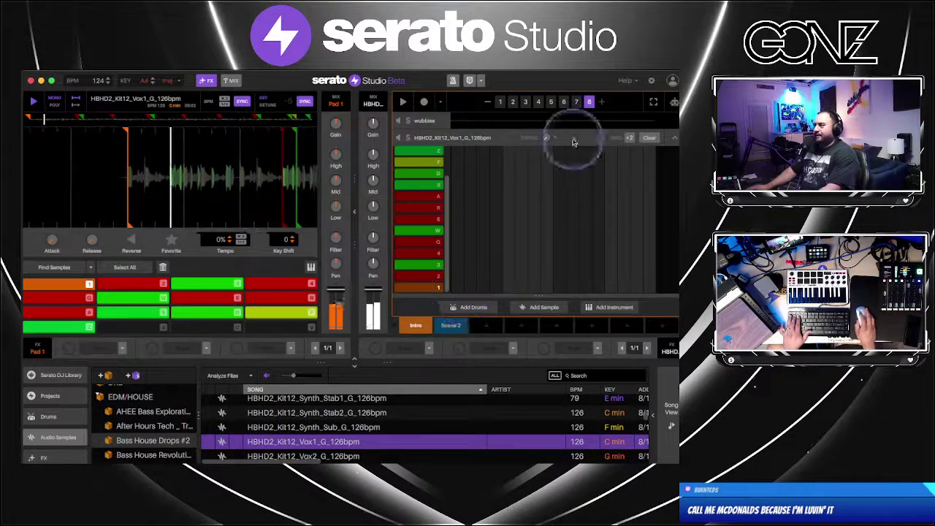
left_click(500, 102)
left_click(466, 273)
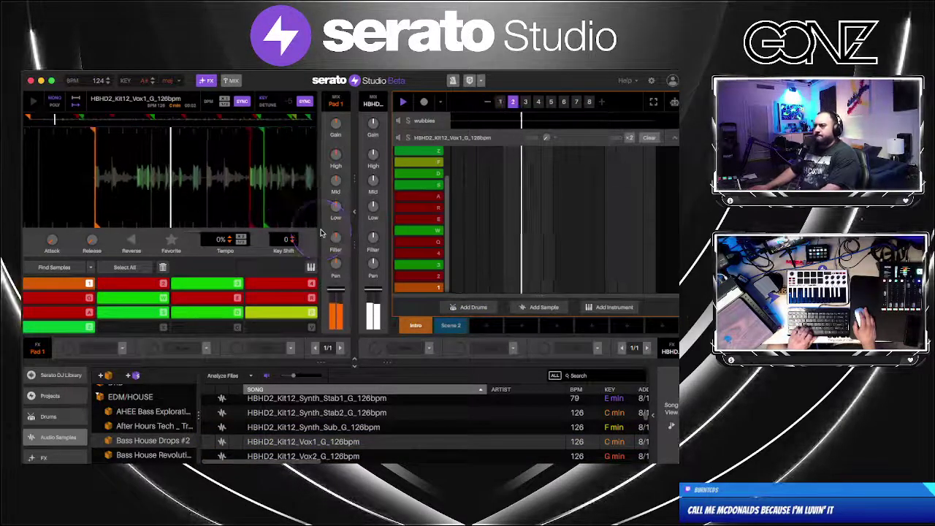
Add the hard sidechain effect to the HBHD2_Kit12_Vox1_G_126bpm deck, boost its High and Mid EQ, and collapse the deck
left_click(429, 349)
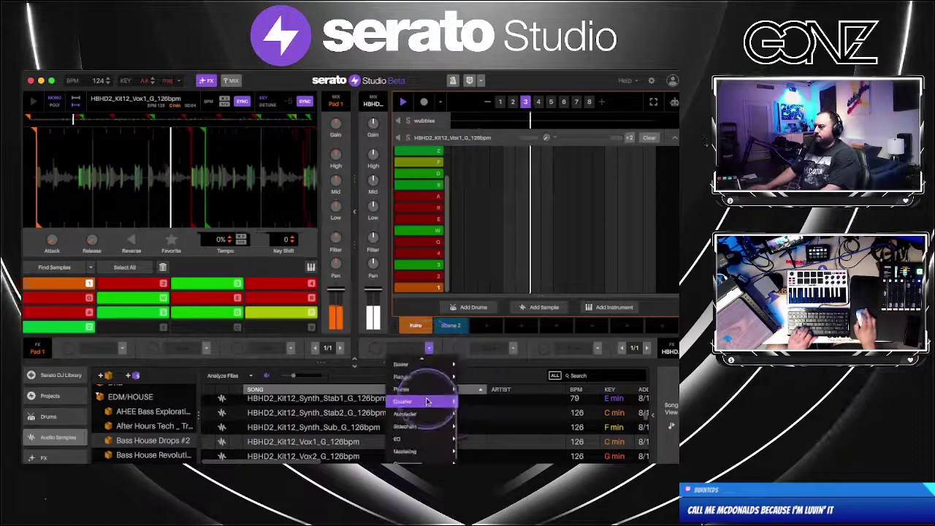
left_click(476, 437)
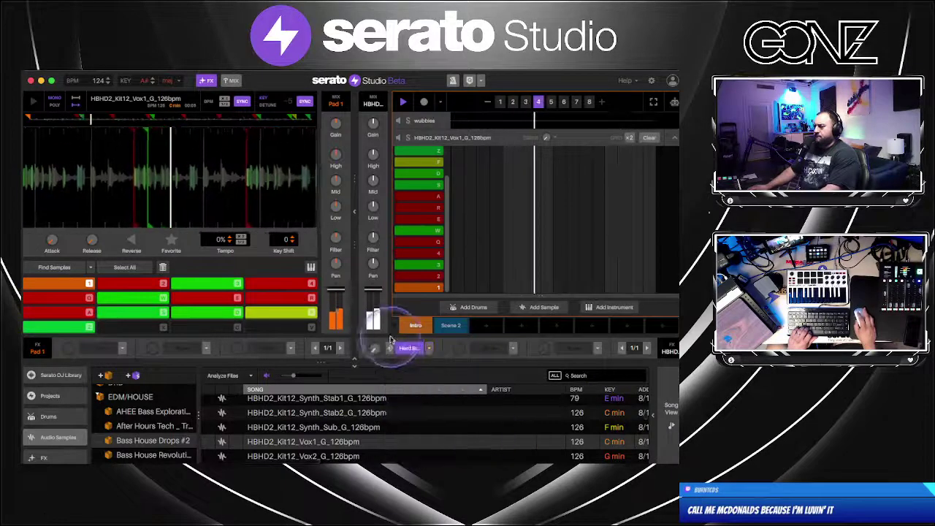
left_click(375, 348)
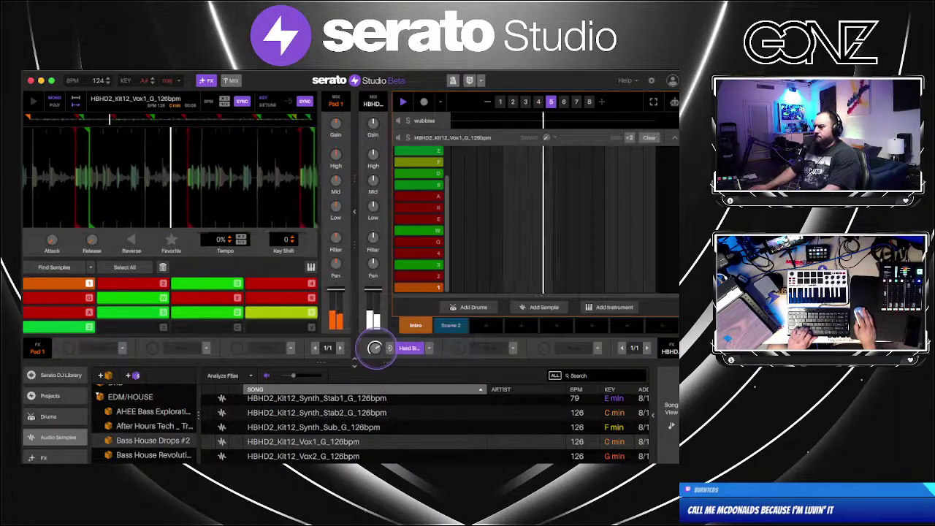
left_click_drag(376, 157, 376, 151)
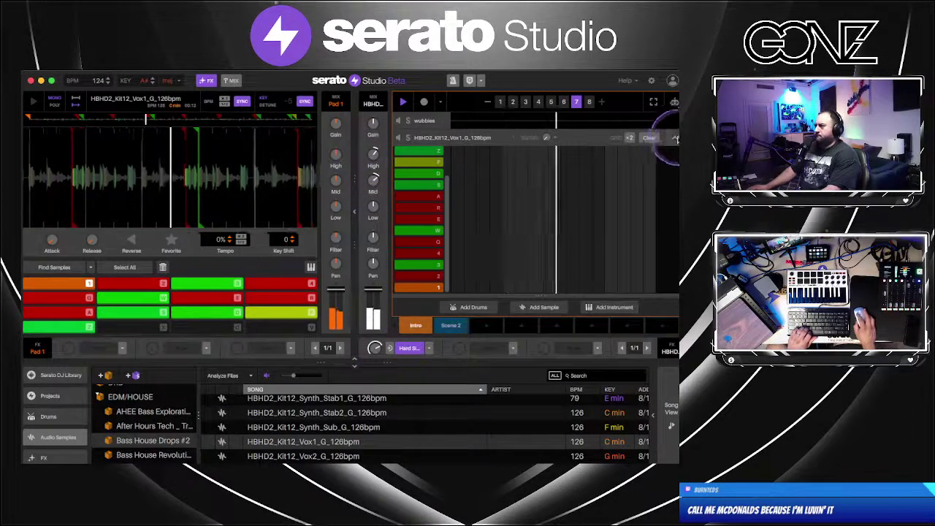
left_click(676, 139)
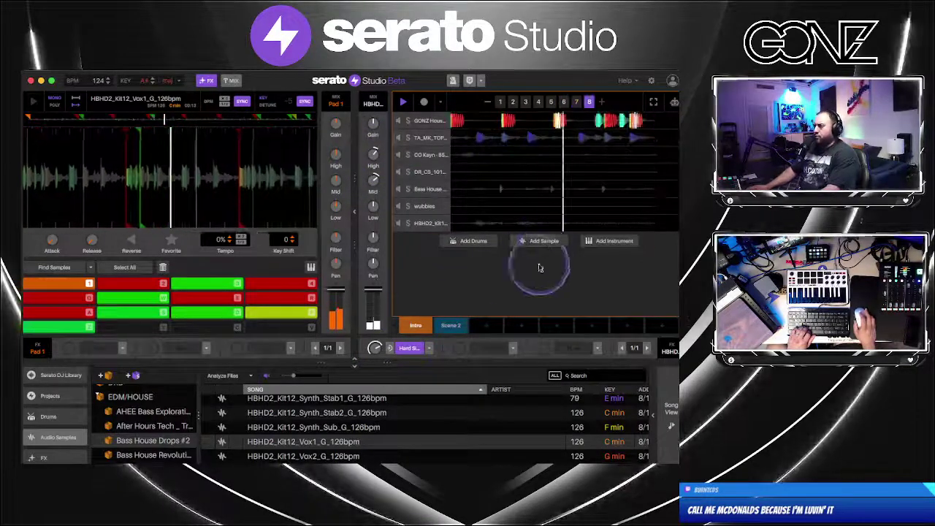
left_click(510, 299)
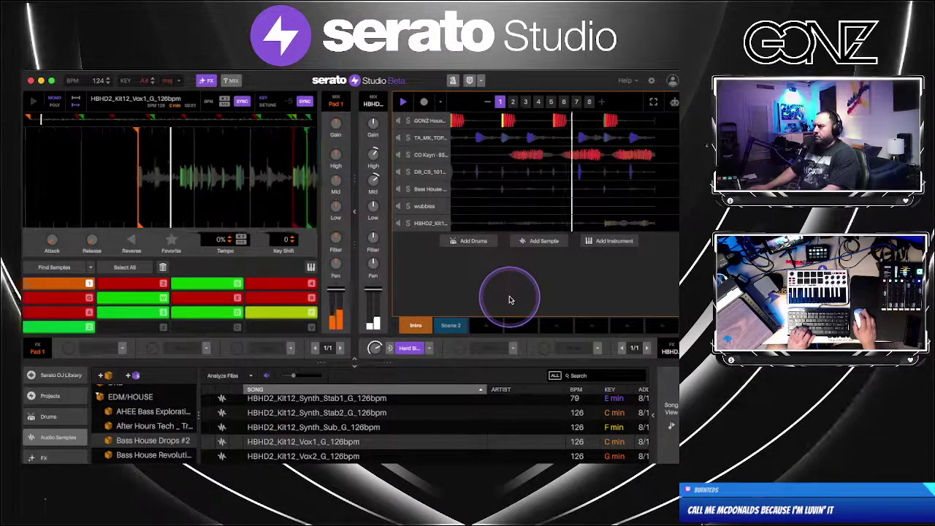
Look through the Bass House Drops #2 samples from Kit13 down to Stress and expand the wubbles deck
scroll(493, 451, "down", 3)
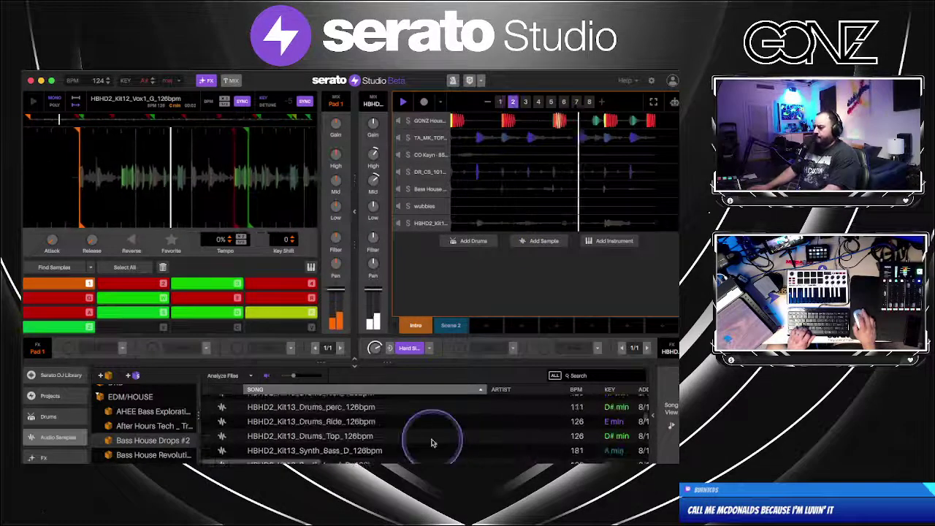
scroll(432, 444, "down", 10)
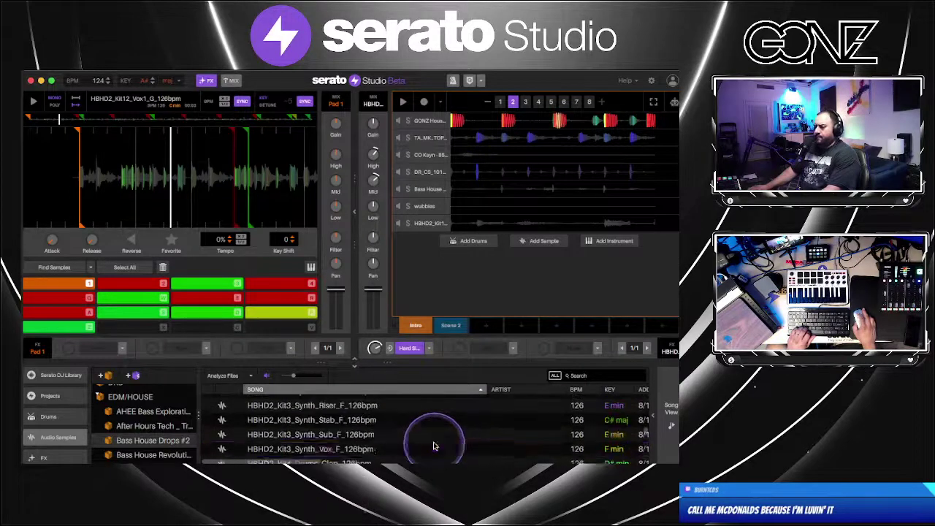
scroll(433, 446, "down", 10)
left_click(432, 445)
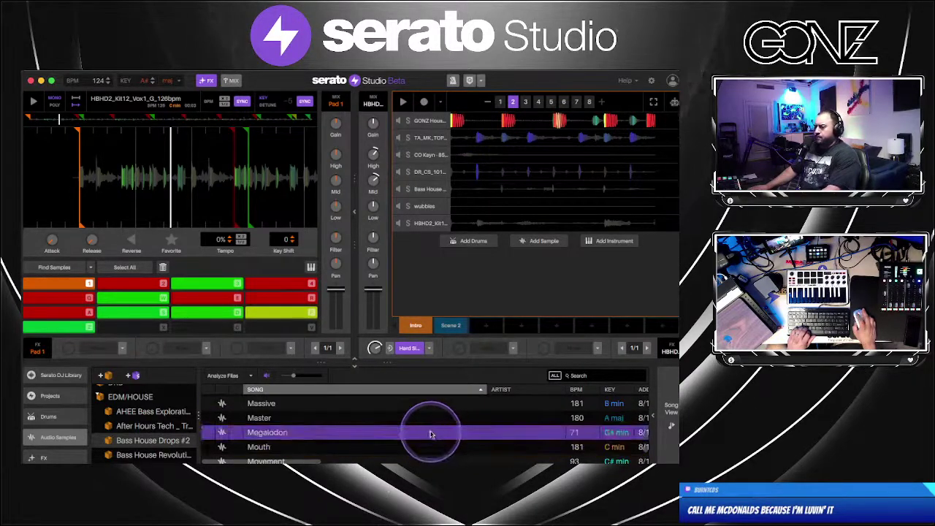
scroll(431, 435, "down", 10)
left_click(428, 431)
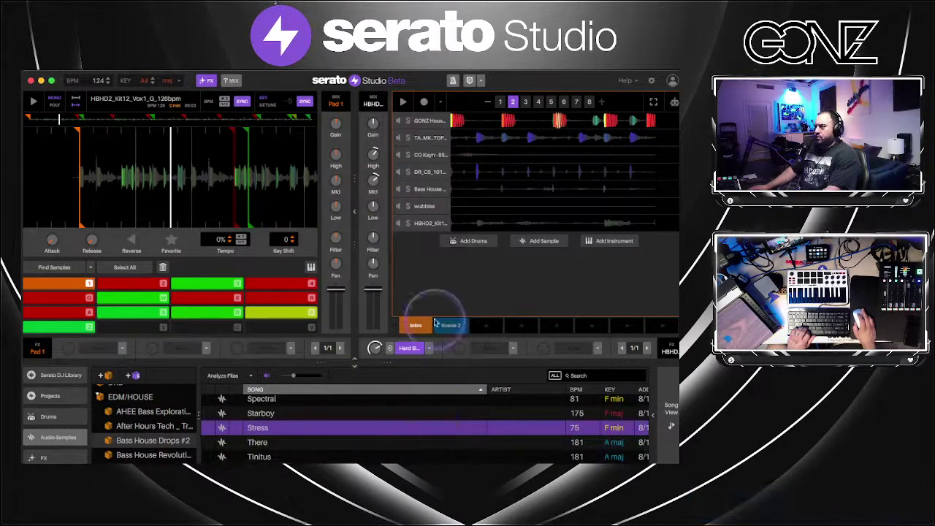
left_click(460, 205)
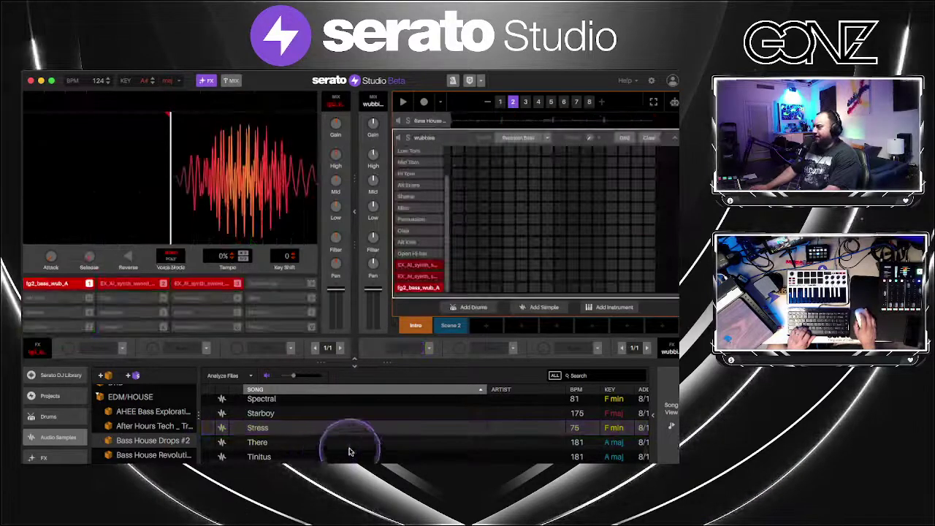
Preview Starboy and Stress, and try Stress on pad 4 of the wubbles deck with its tempo at +100%
left_click(289, 407)
left_click(285, 417)
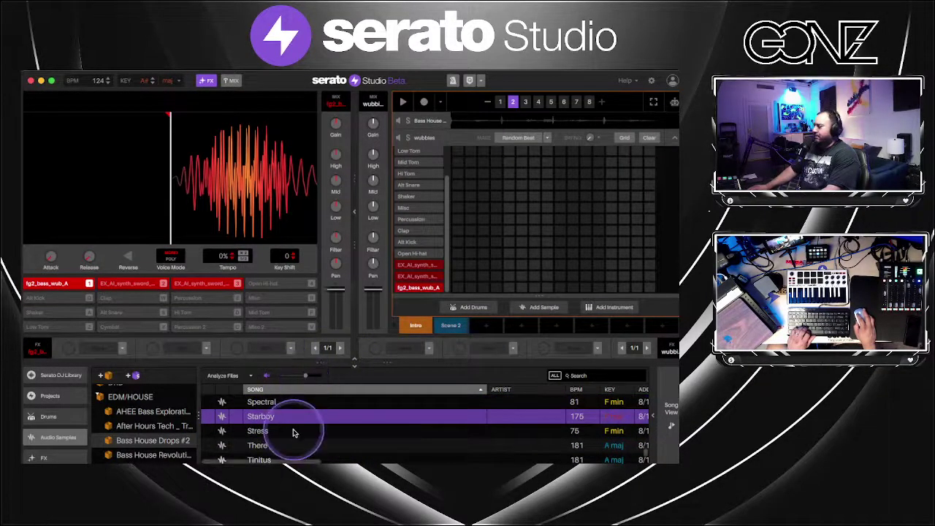
left_click(293, 431)
scroll(292, 432, "down", 1)
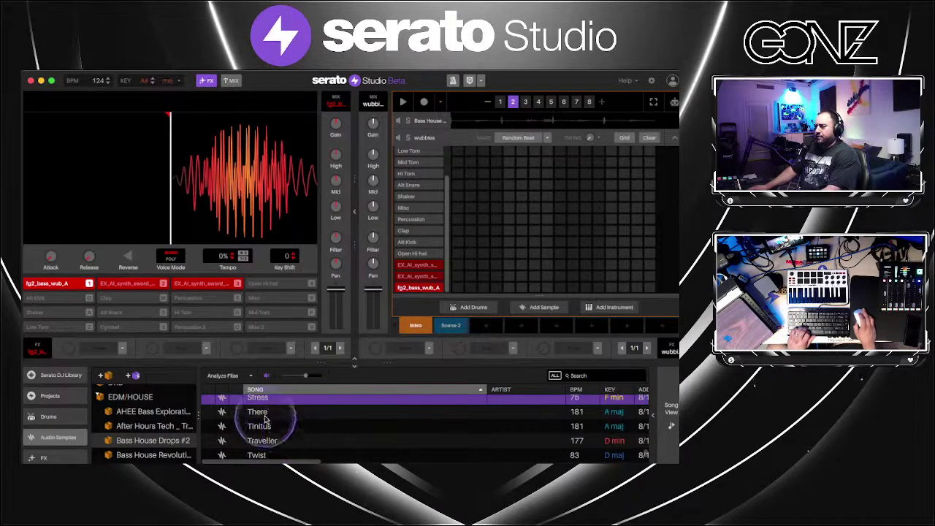
left_click_drag(265, 290, 264, 285)
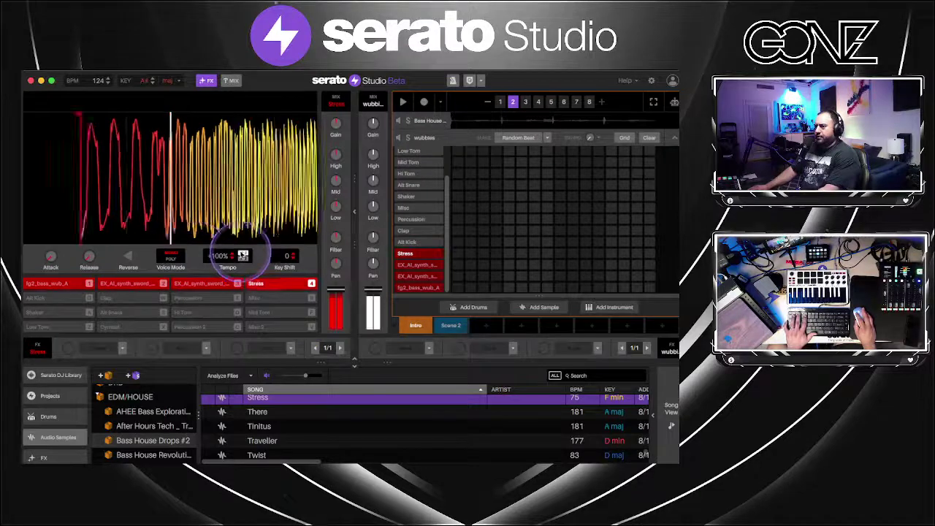
left_click(243, 256)
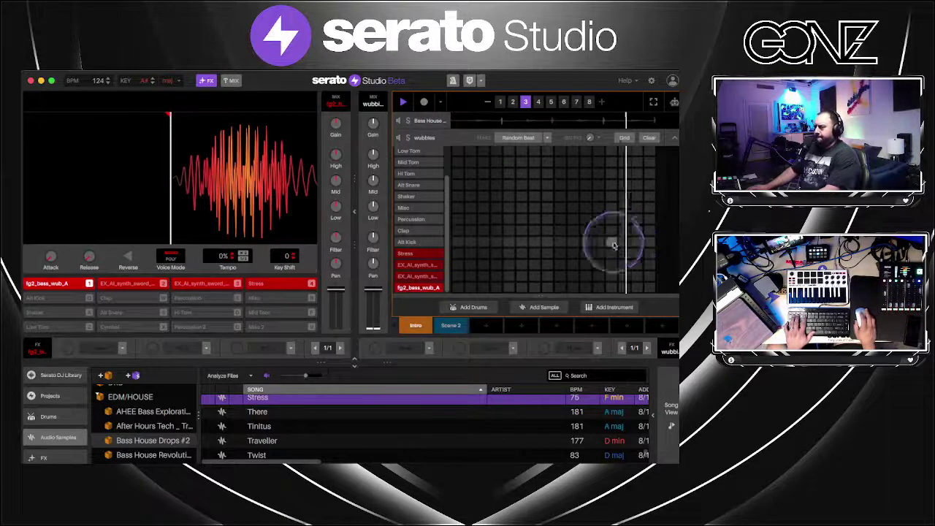
Audition more Bass House Drops #2 samples, from Tinitus through Whatever and back up to the Kit2 and Kit1 synths
left_click(320, 425)
scroll(311, 439, "down", 1)
left_click(306, 442)
scroll(306, 442, "down", 3)
left_click(307, 442)
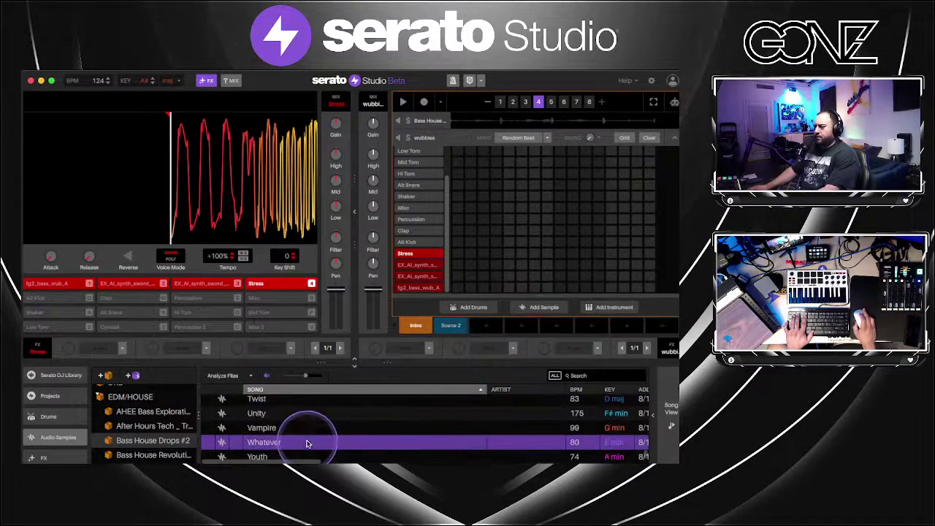
scroll(307, 442, "down", 10)
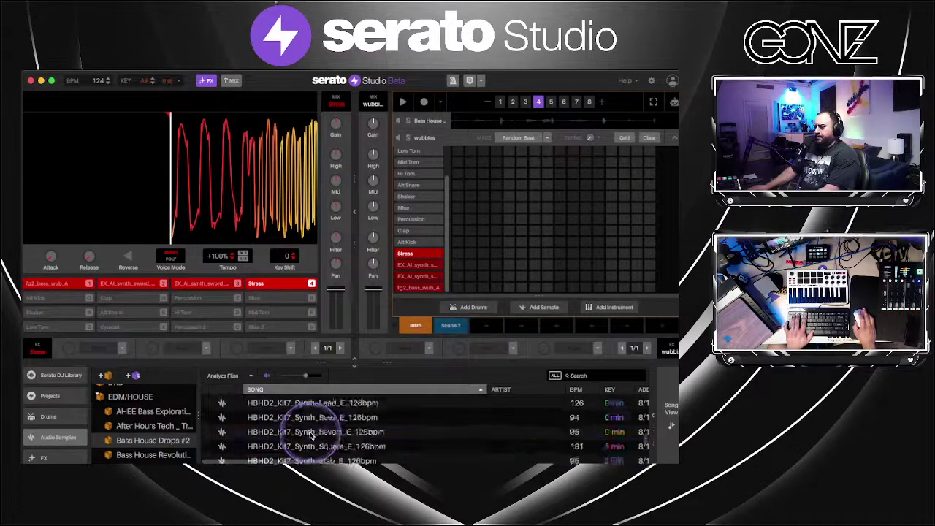
scroll(310, 435, "up", 5)
left_click(310, 435)
scroll(311, 436, "up", 5)
left_click(311, 437)
scroll(311, 437, "up", 8)
left_click(310, 437)
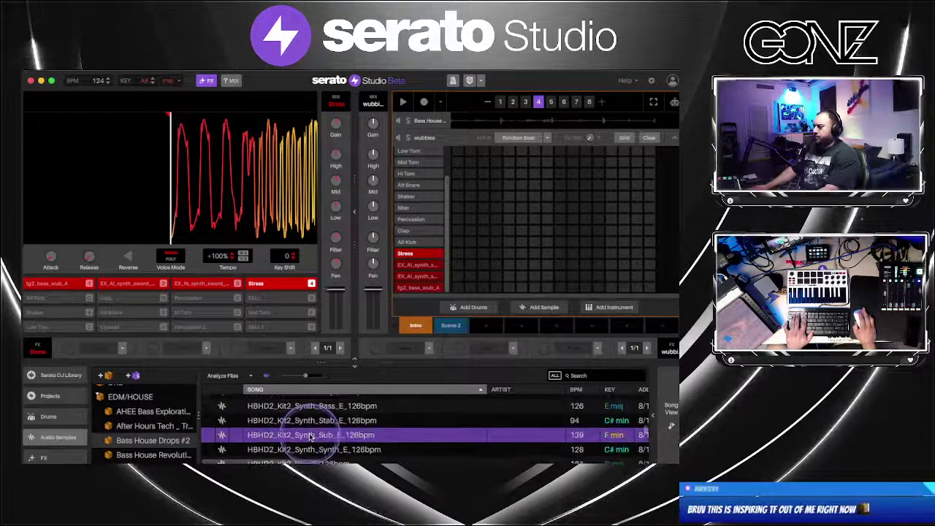
scroll(311, 435, "down", 2)
left_click(310, 436)
Load HBHD2_Kit1_Synth_Reez_F_126bpm onto pad 4 of the wubbles deck and trim it to its short opening hit
left_click_drag(311, 435, 278, 289)
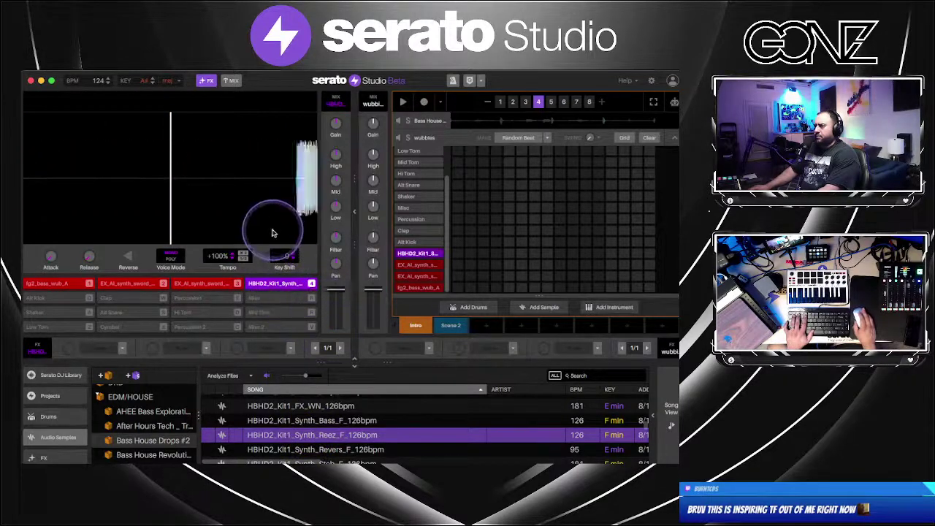
scroll(275, 234, "down", 6)
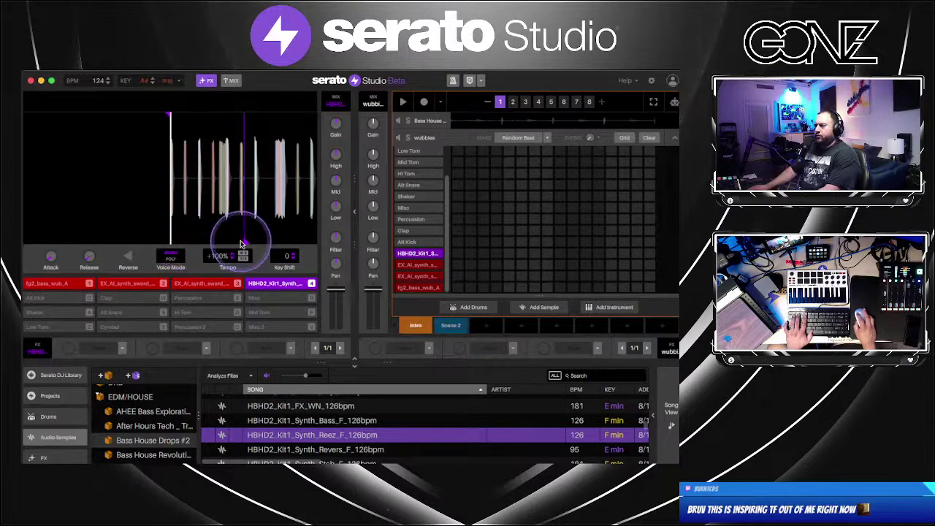
key("4")
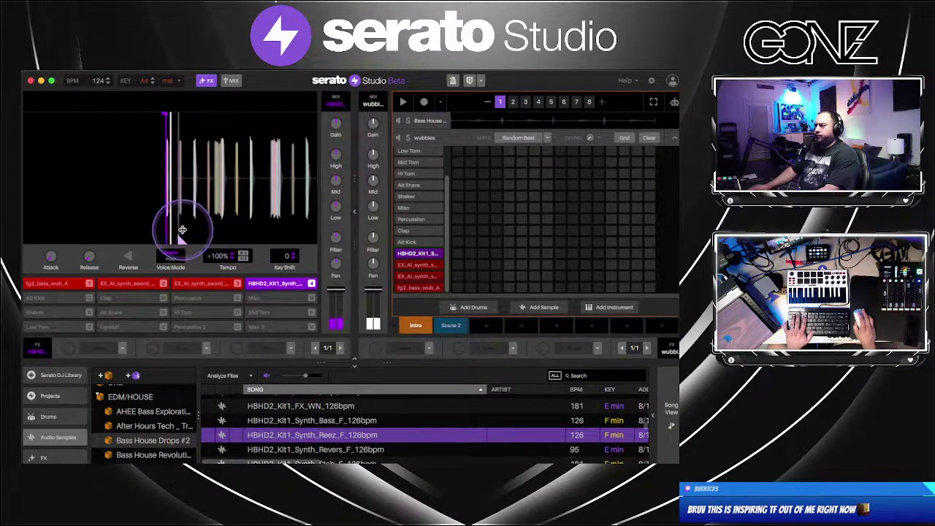
key("4")
Try the trimmed Synth Reez pad against the playing scene and place one hit on step 5 of bar 2
key("space")
key("4")
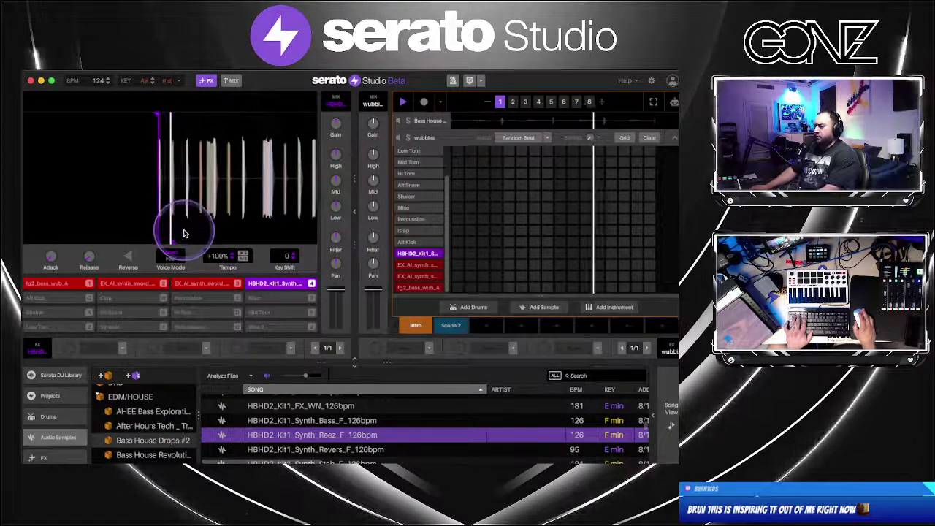
key("4")
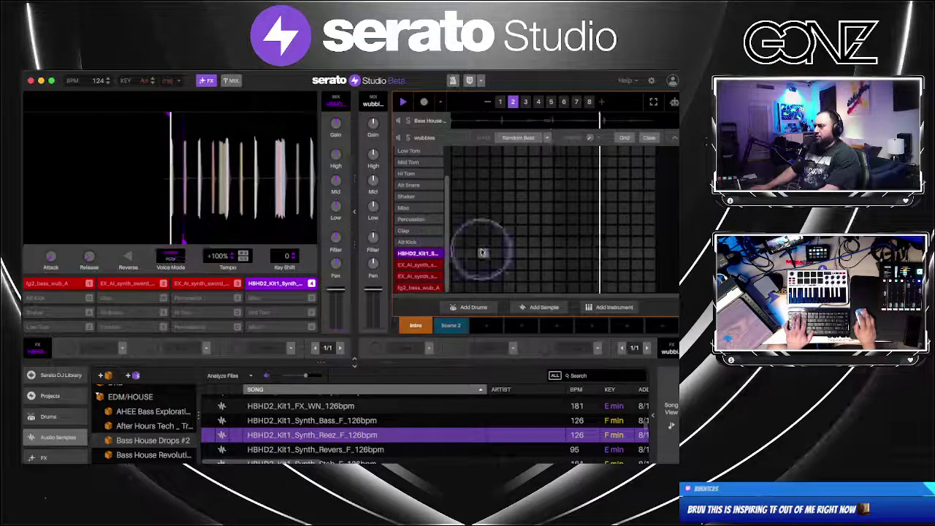
left_click(513, 101)
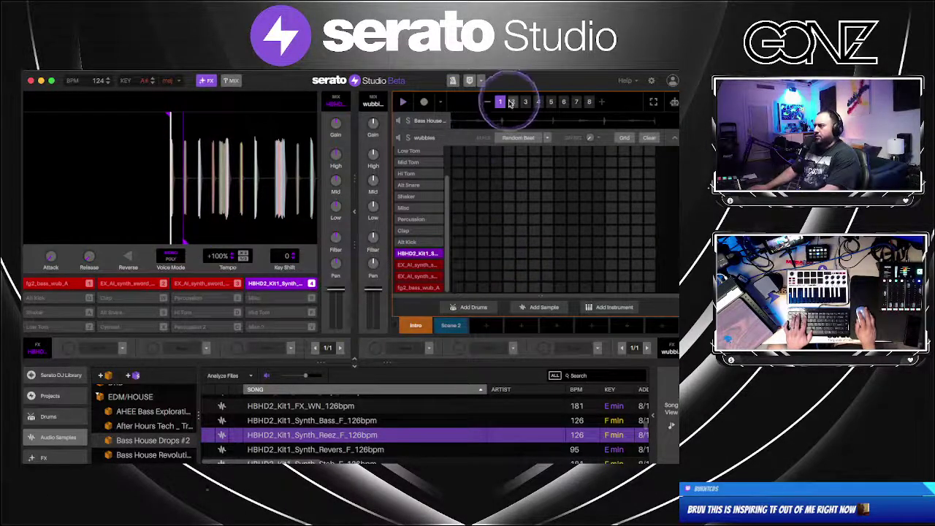
left_click(507, 253)
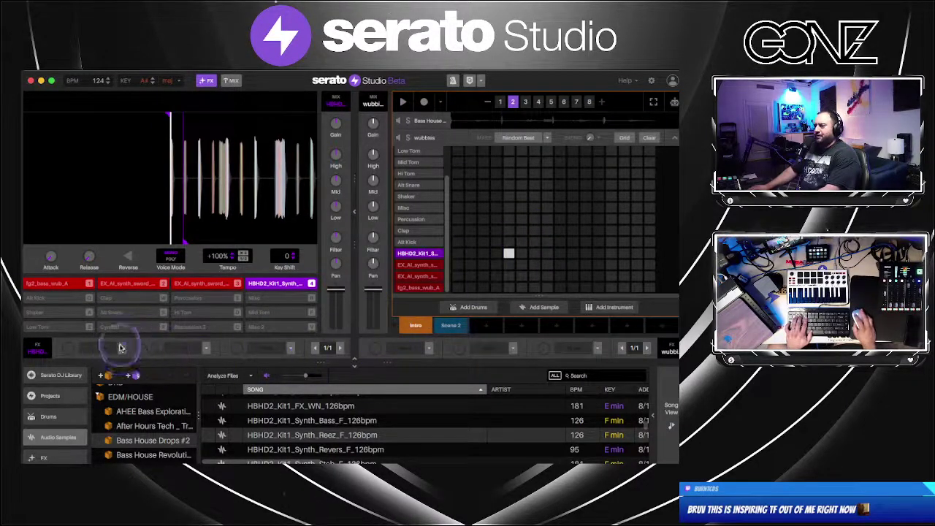
Add Drums Reverb and Echo effects to the Synth Reez pad
left_click(121, 347)
mouse_move(95, 382)
left_click(179, 428)
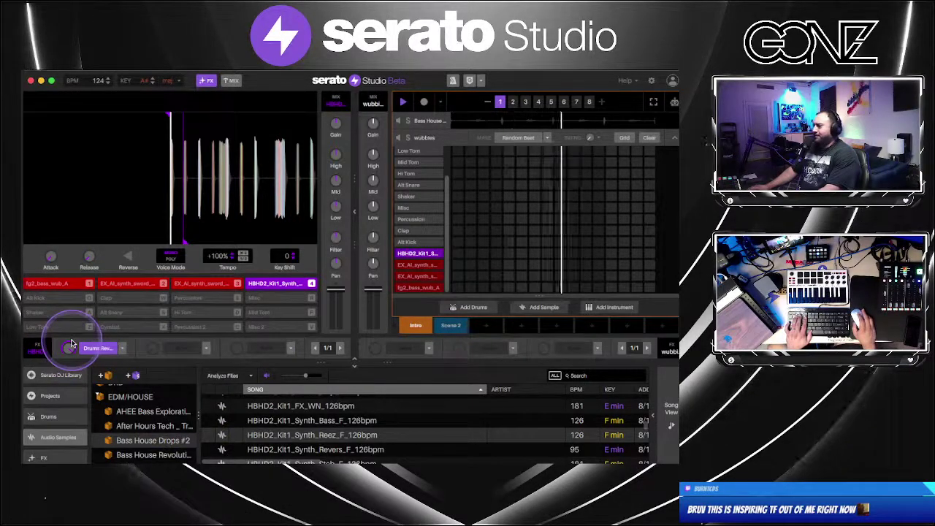
left_click(207, 348)
left_click(188, 394)
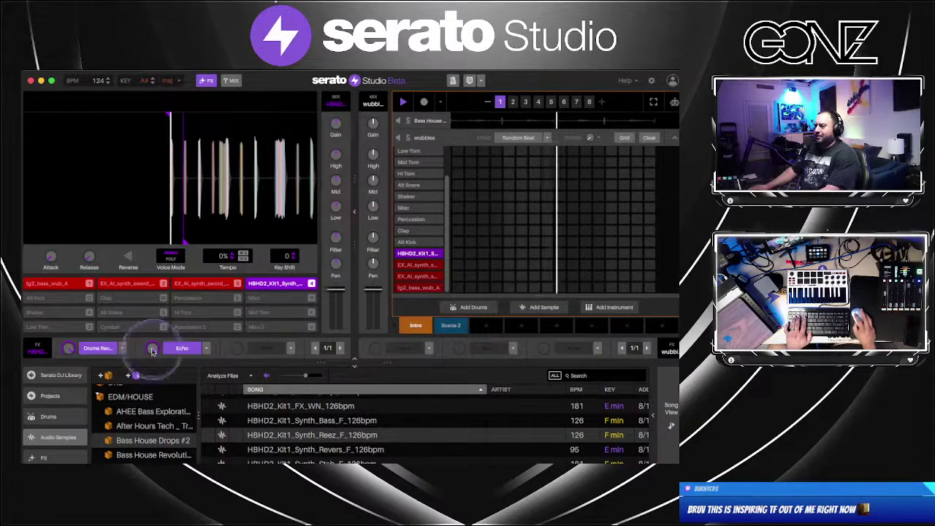
left_click(317, 352)
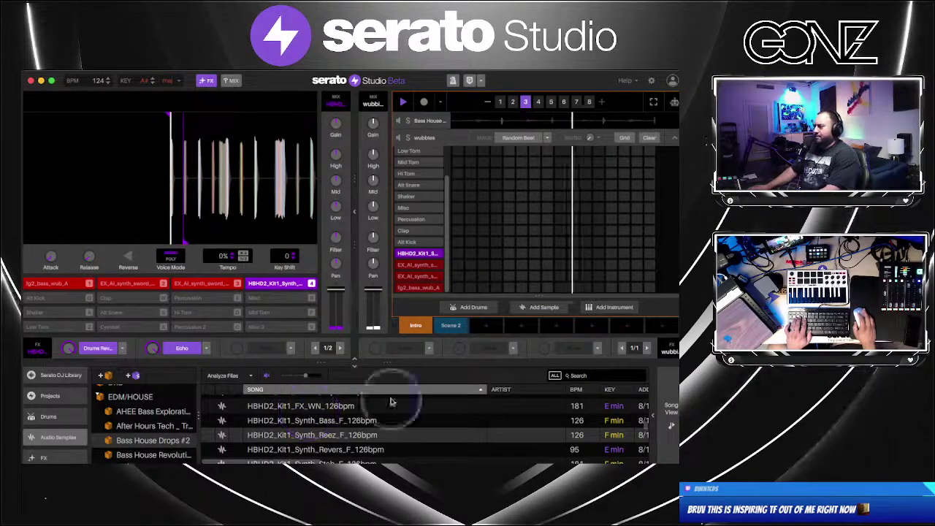
Look through the rest of the Bass House Drops #2 list for another sample
scroll(438, 442, "down", 10)
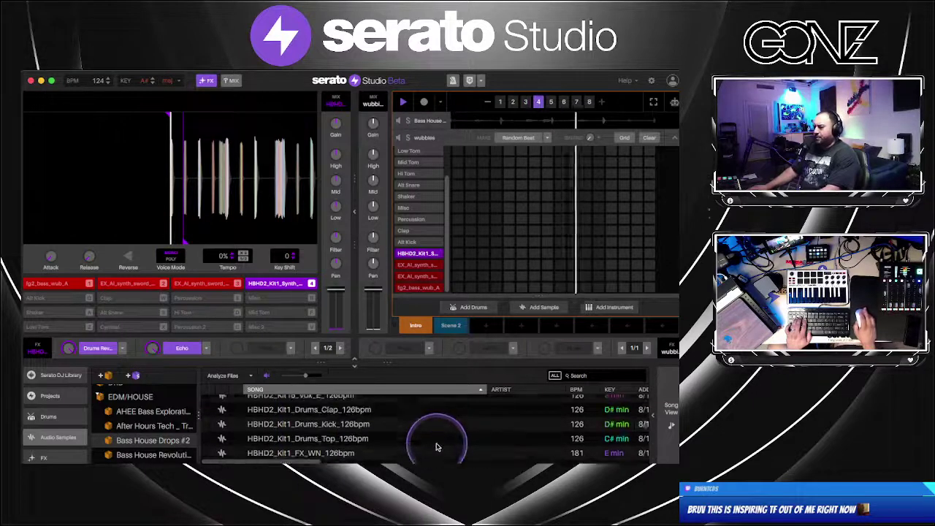
scroll(437, 445, "down", 10)
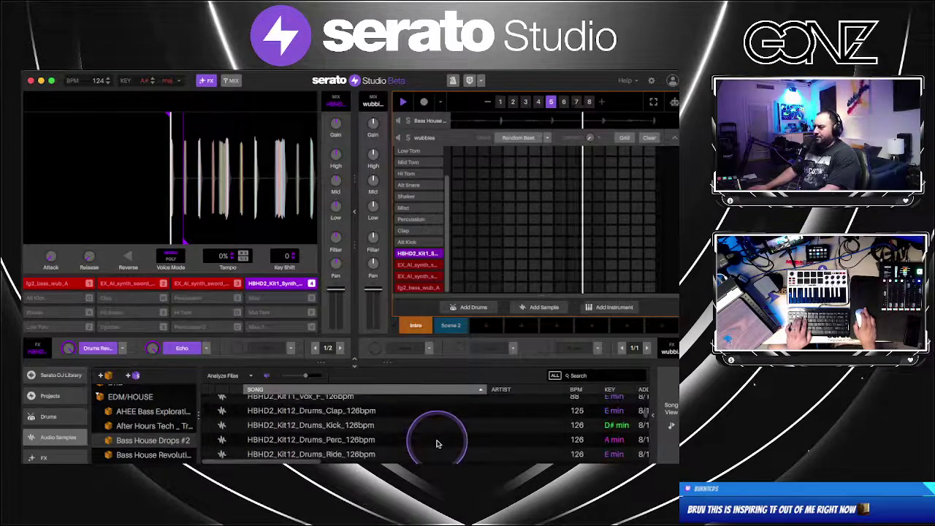
scroll(437, 444, "down", 15)
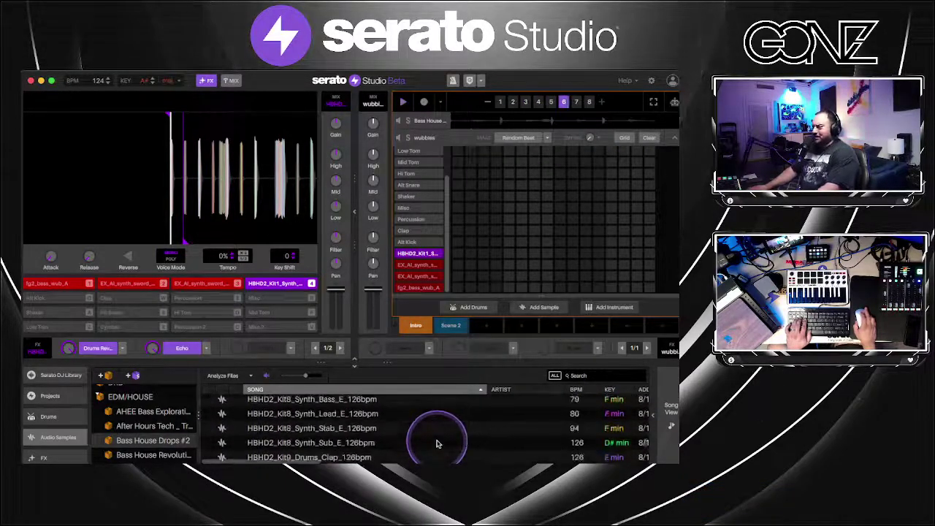
scroll(334, 450, "down", 5)
scroll(343, 450, "up", 8)
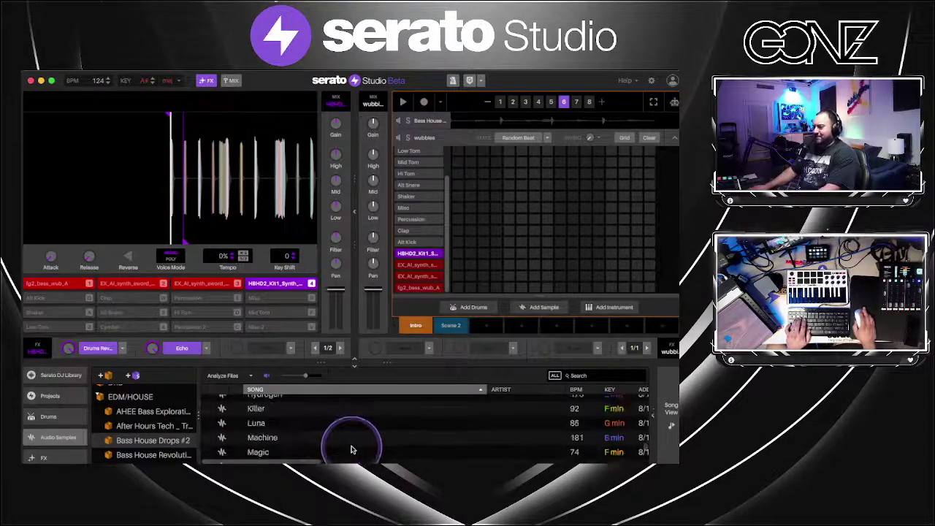
scroll(139, 437, "down", 1)
Look through the Bass House Revolution and Black Octopus Sound crates, auditioning loops and one-shots for another sample
left_click(150, 438)
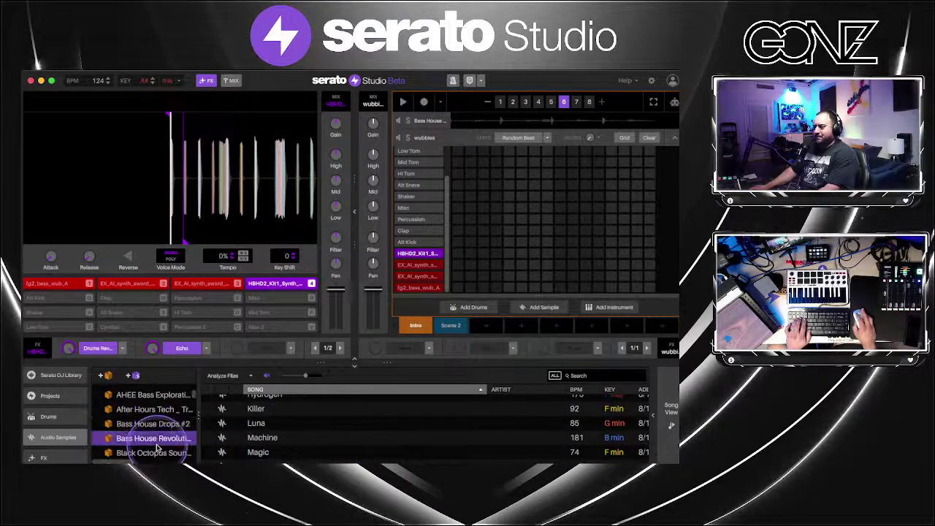
left_click(156, 453)
scroll(354, 438, "down", 5)
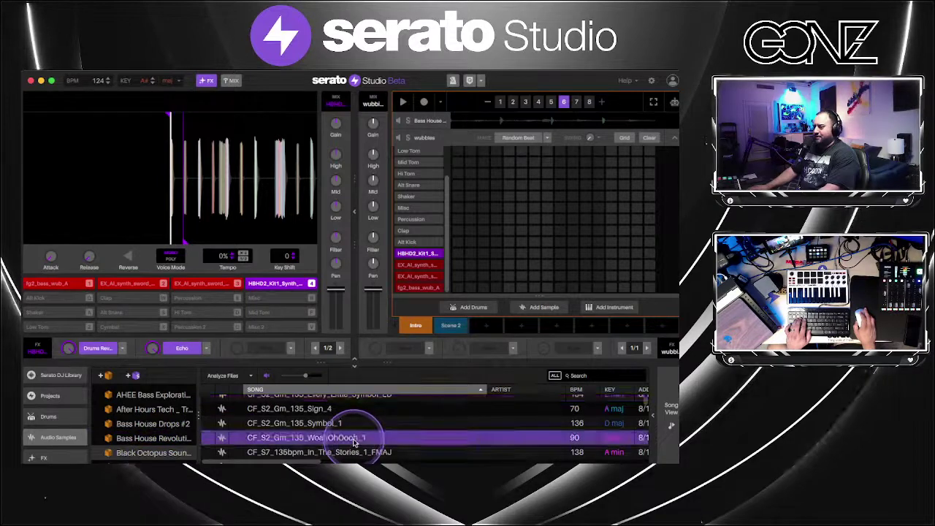
left_click(354, 433)
scroll(350, 437, "down", 5)
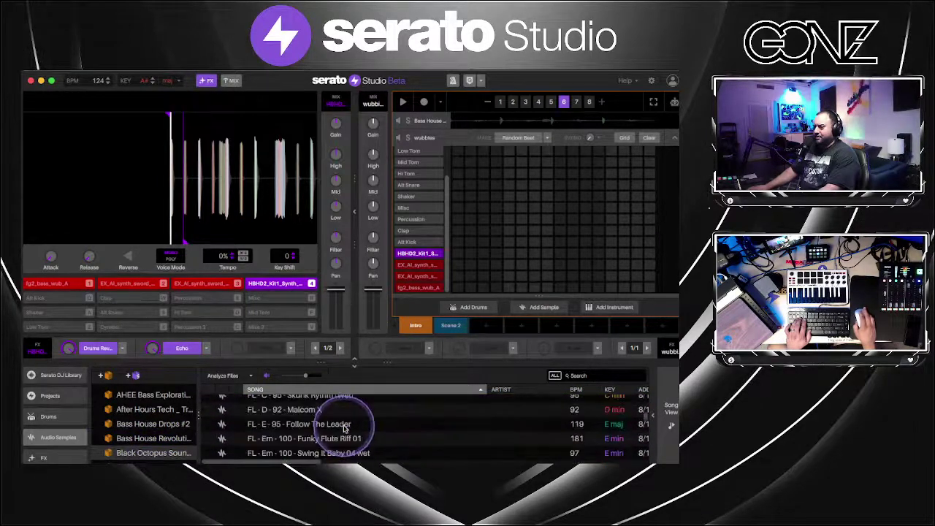
left_click(344, 424)
left_click(342, 453)
scroll(342, 453, "down", 5)
left_click(342, 453)
scroll(343, 453, "down", 5)
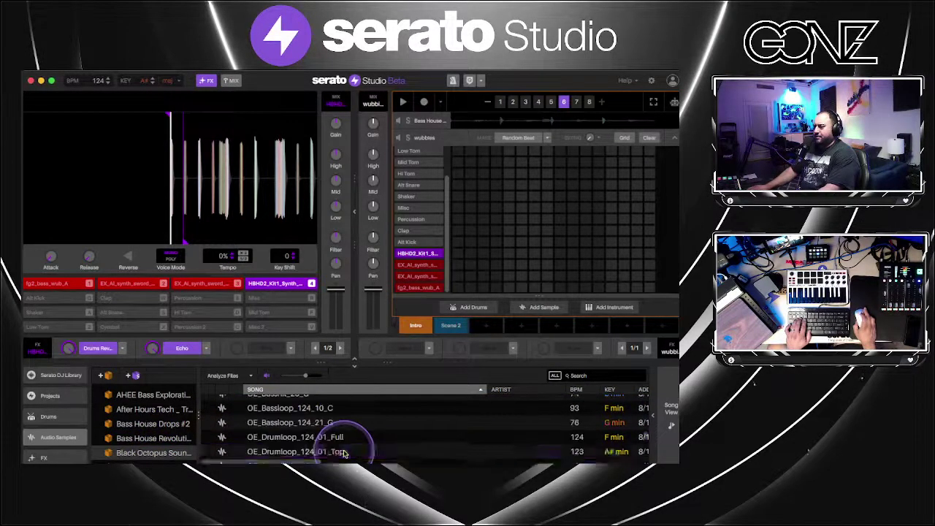
left_click(344, 453)
scroll(343, 453, "down", 3)
left_click(345, 454)
scroll(345, 454, "down", 10)
scroll(329, 449, "up", 10)
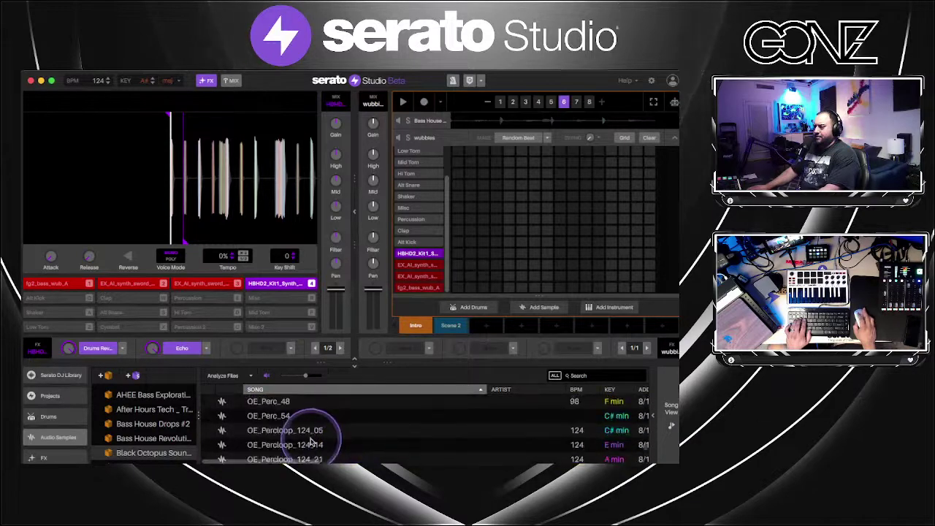
Audition the OE samples in the Black Octopus crate and load OE_Synthhit_24_D# onto the first second-row pad of the wubbles deck
left_click(311, 443)
scroll(309, 449, "down", 2)
left_click(309, 448)
scroll(308, 452, "down", 1)
left_click(313, 453)
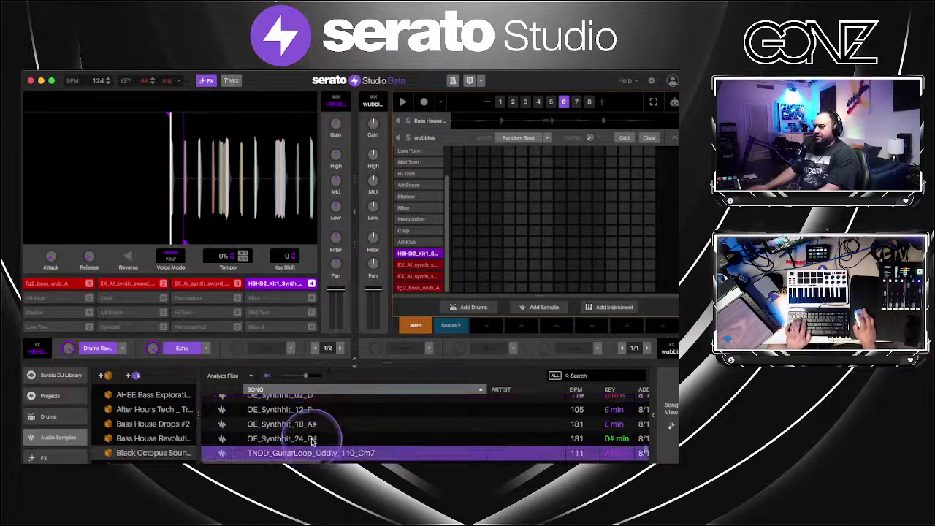
left_click(314, 438)
left_click(314, 426)
left_click_drag(314, 438, 48, 298)
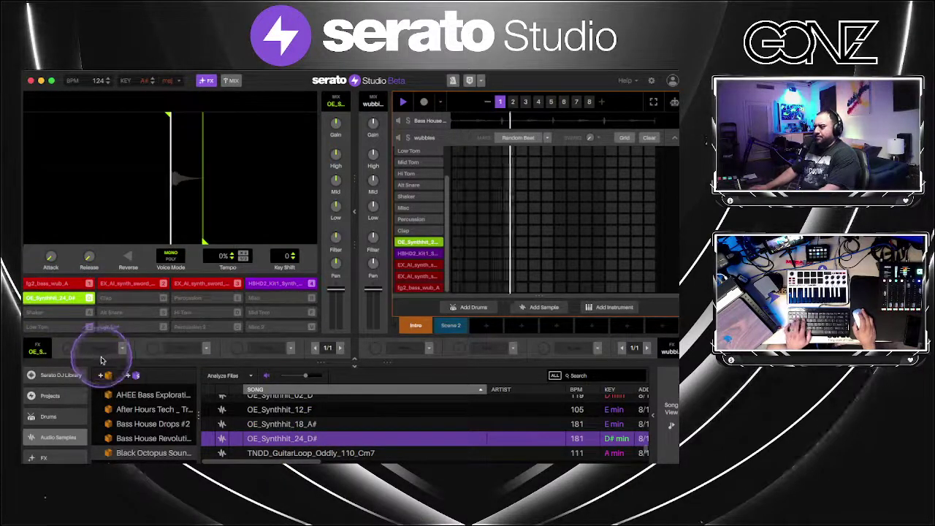
Try the OE_Synthhit_24_D# pad against the playing scene and place one hit on step 1 of bar 3
key("space")
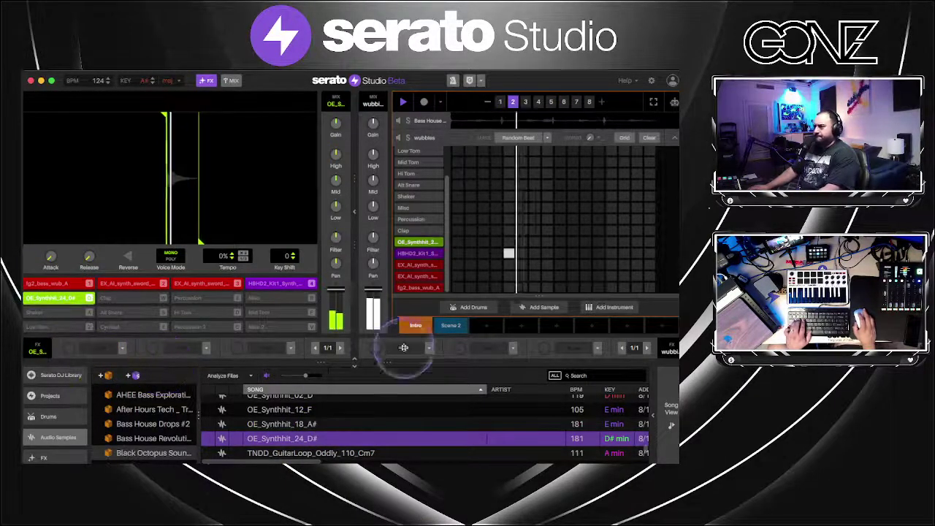
left_click(461, 246)
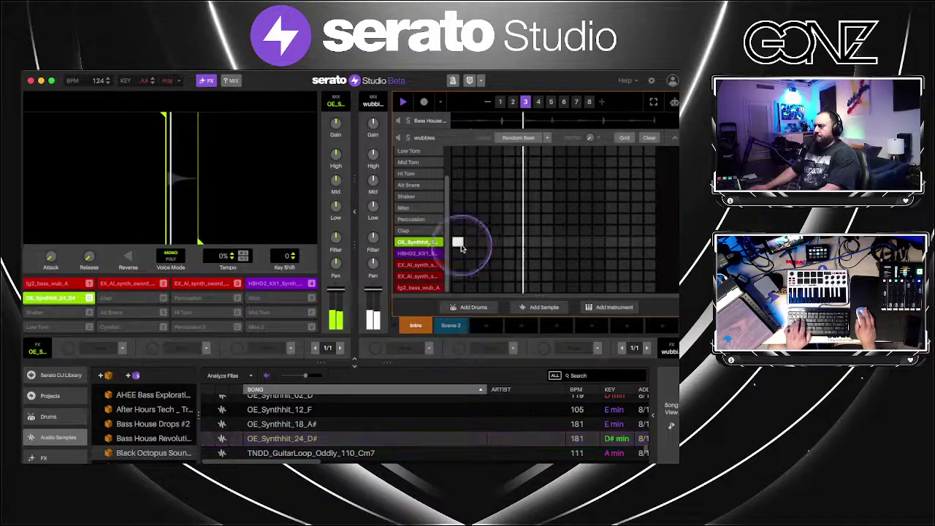
key("space")
Look through the remaining Black Octopus samples and the BODHI_SHADES crate for another sound
scroll(338, 420, "down", 5)
left_click(339, 430)
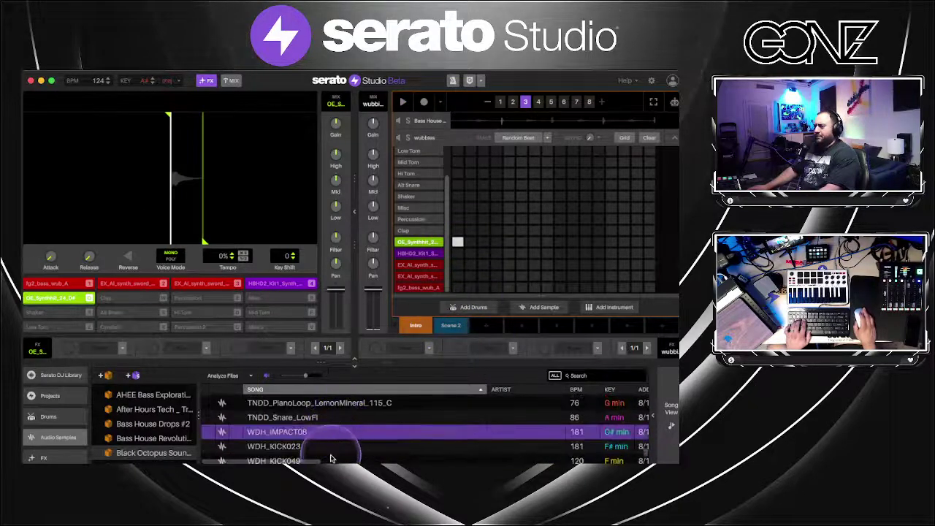
left_click(330, 460)
scroll(332, 458, "down", 2)
scroll(339, 444, "up", 1)
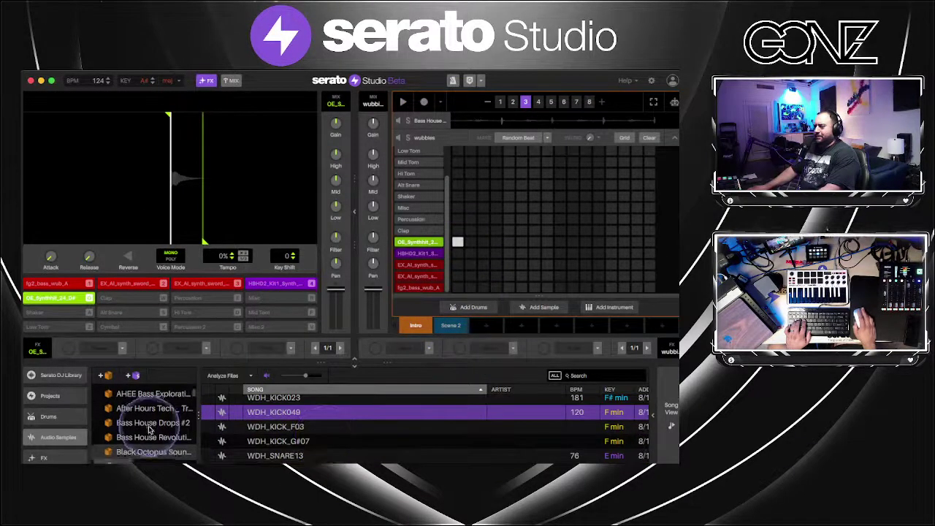
scroll(150, 429, "down", 3)
left_click(150, 426)
left_click(369, 447)
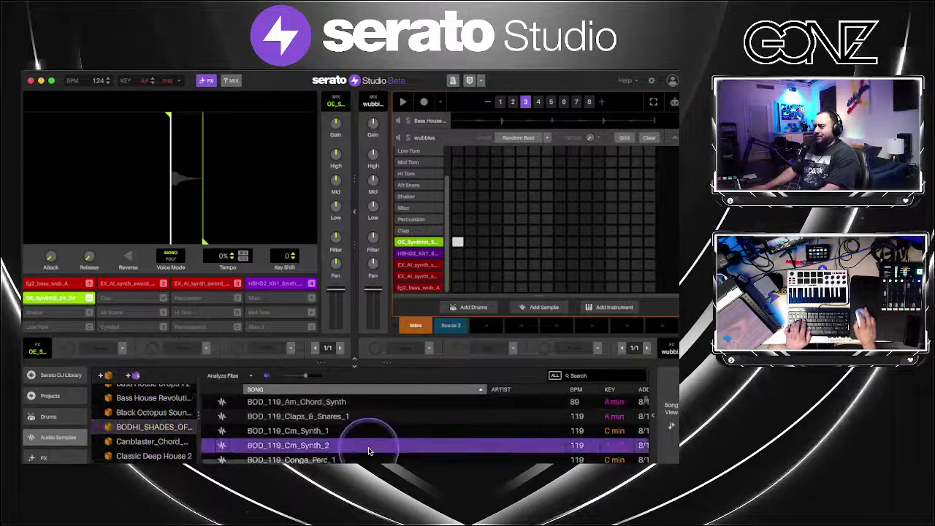
scroll(369, 450, "down", 5)
left_click(356, 449)
Find CANBLASTER_bass_one_shot_square_jet_Ab in the Canblaster crate and load it onto the second pad of the second row
left_click(145, 442)
left_click(318, 431)
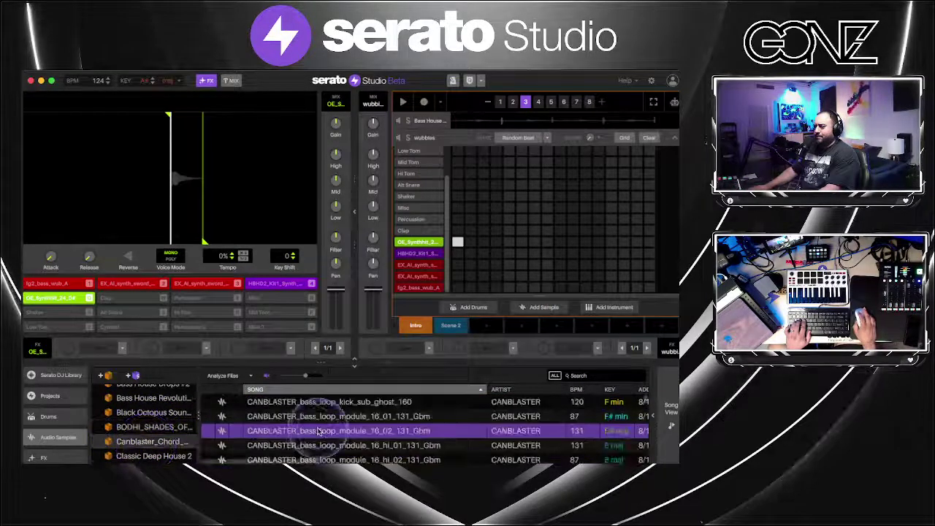
scroll(318, 431, "down", 5)
left_click(318, 431)
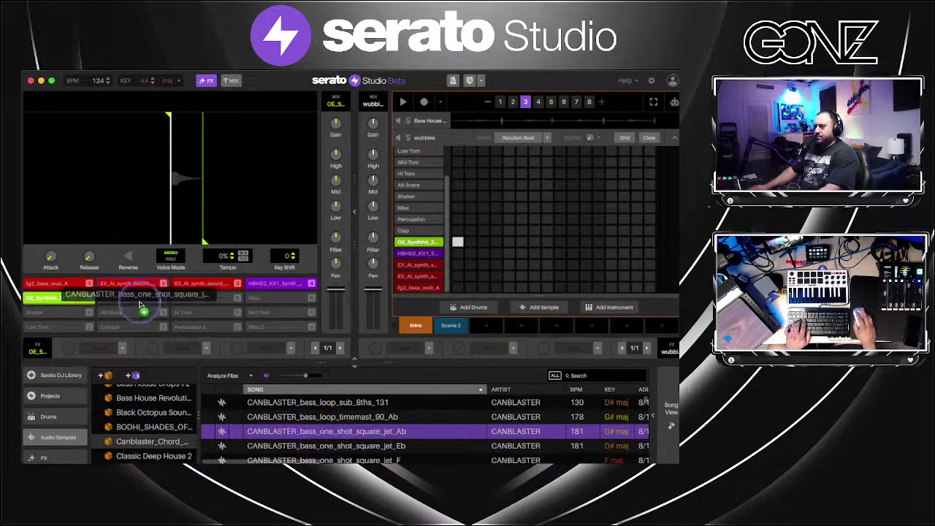
left_click_drag(140, 304, 139, 301)
Audition the Canblaster sub jet bass, bedpads, clock and jetpack chord samples
scroll(370, 438, "down", 5)
left_click(371, 438)
left_click(335, 421)
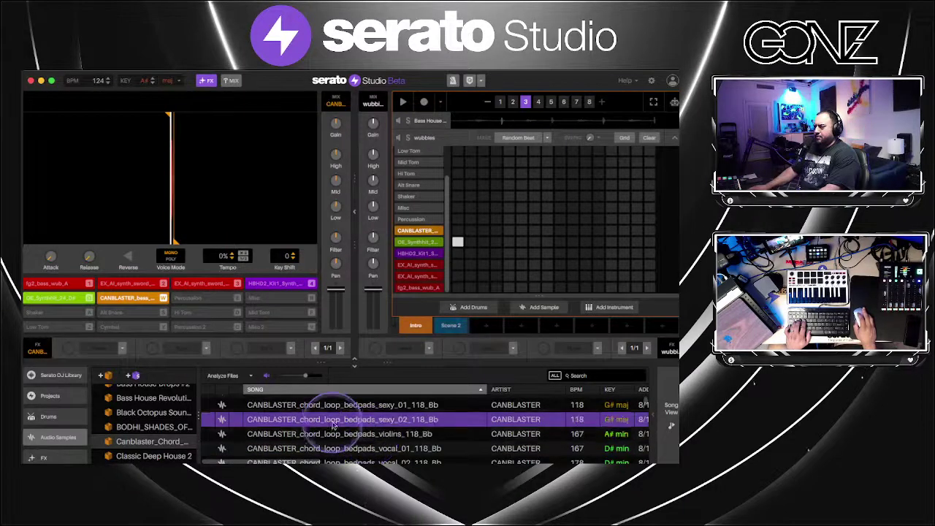
scroll(334, 431, "up", 3)
left_click(334, 432)
scroll(334, 435, "down", 3)
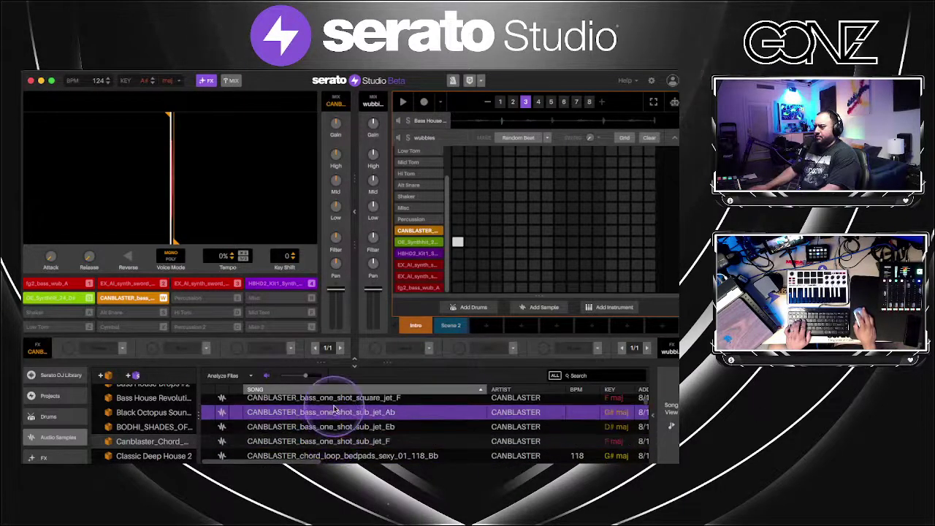
left_click(333, 448)
scroll(331, 446, "down", 5)
left_click(333, 443)
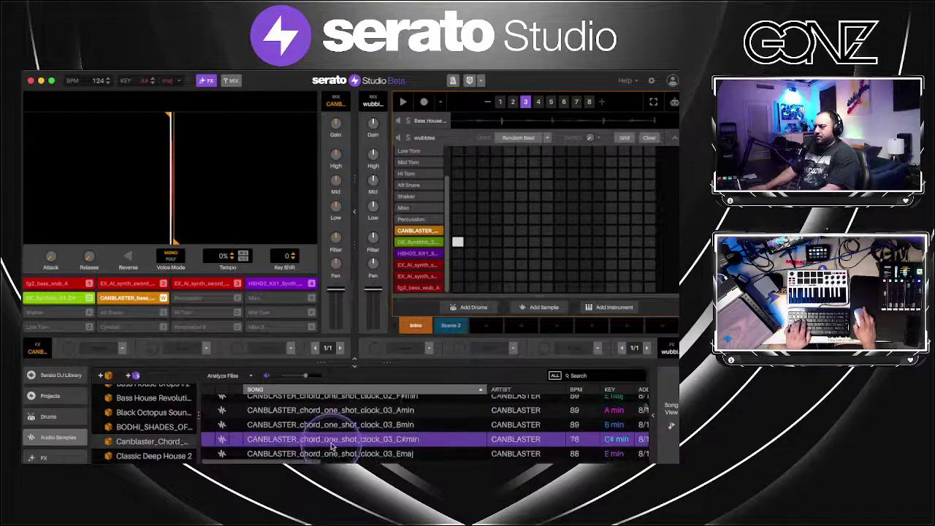
left_click(334, 428)
scroll(334, 429, "down", 8)
left_click(334, 429)
key("Down")
key("Down")
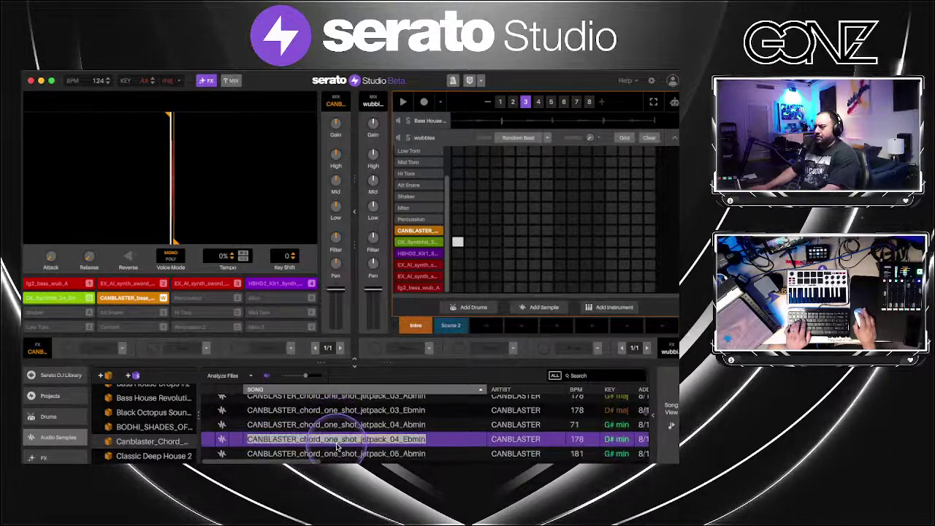
Load CANBLASTER_chord_one_shot_jetpack_05_Abmin and jetpack_05_Ebmin onto the last two second-row pads and try them out
key("Up")
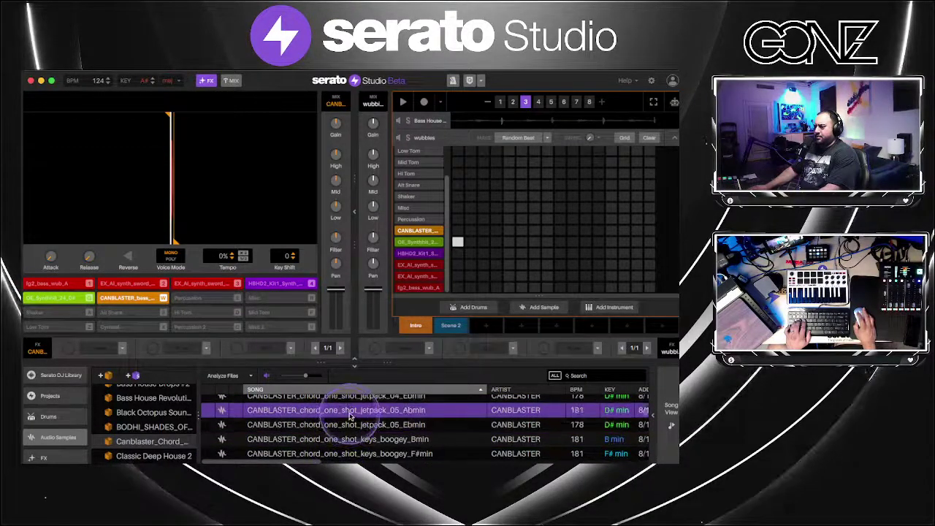
left_click(353, 426)
left_click(354, 413)
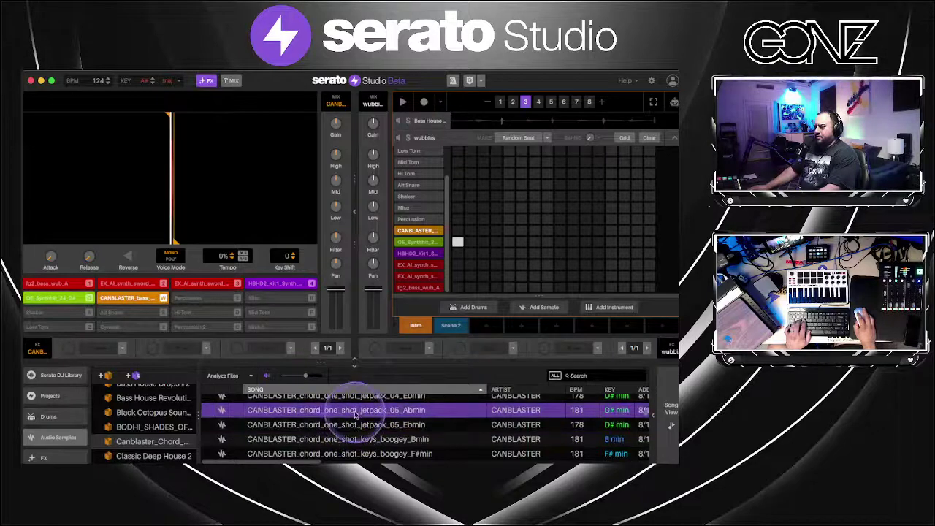
scroll(353, 415, "up", 1)
left_click(351, 431)
key("Up")
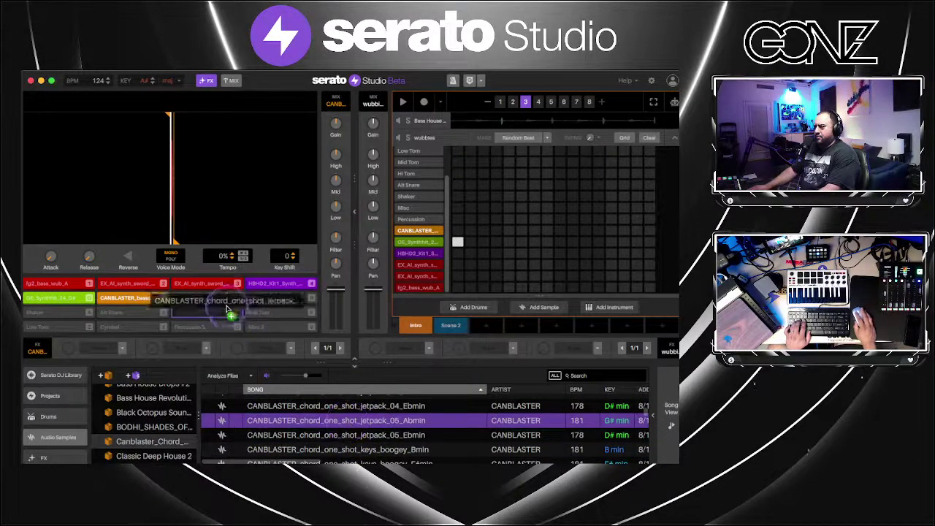
key("Down")
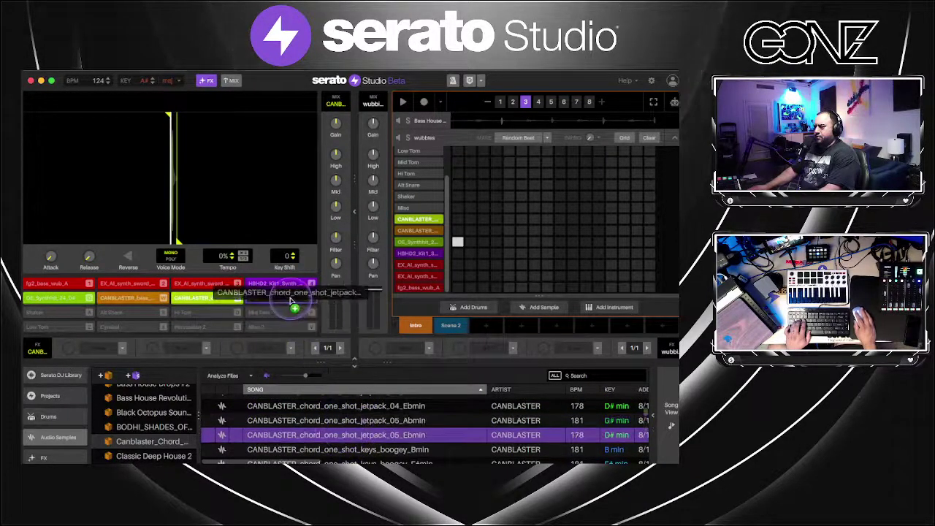
key("e")
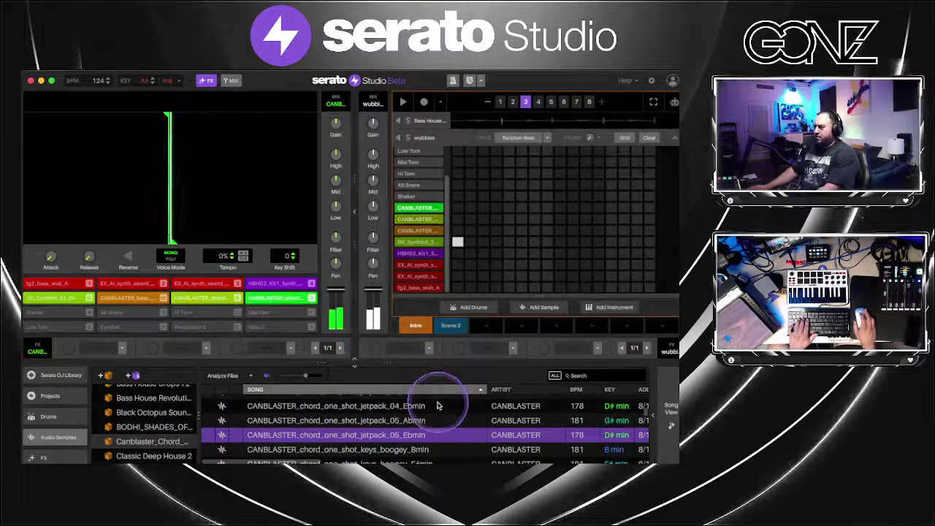
Play the scene, review its tracks, and audition the Canblaster rave stab and 8way stab chord one-shots
key("space")
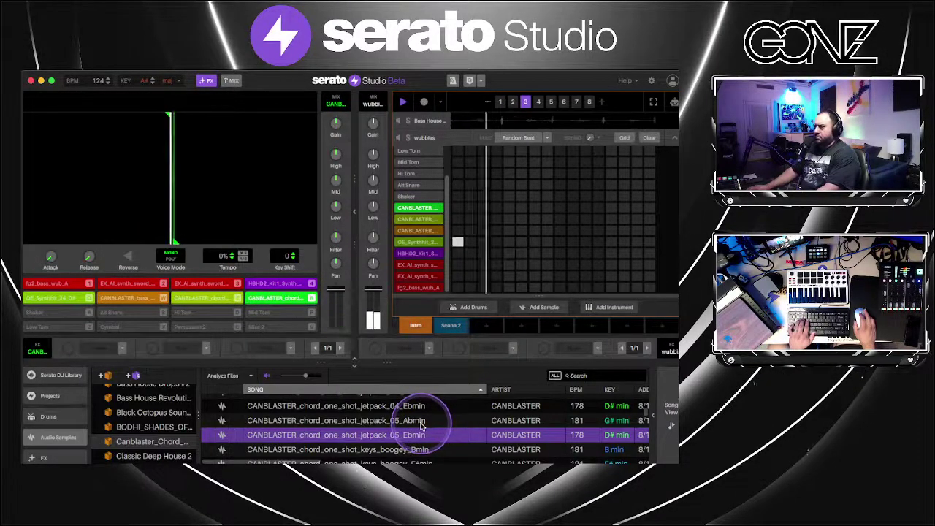
scroll(596, 276, "up", 5)
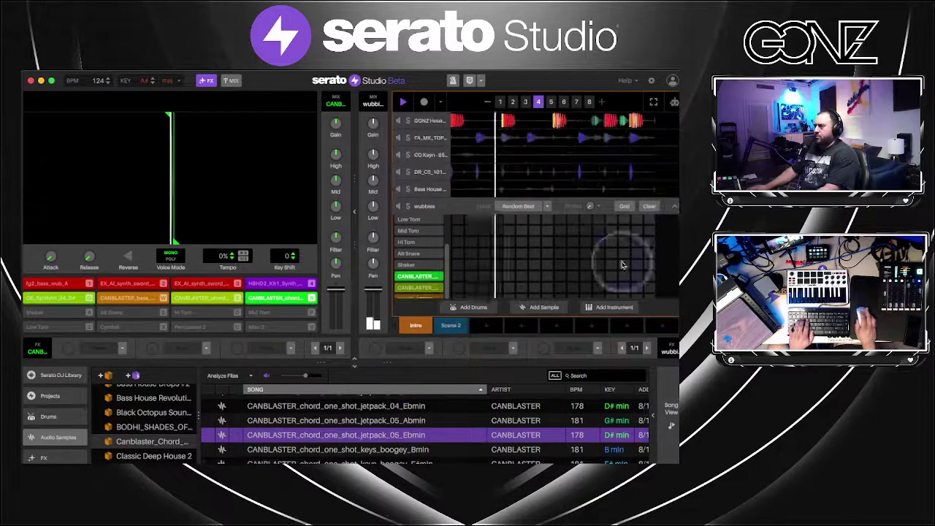
scroll(615, 275, "down", 5)
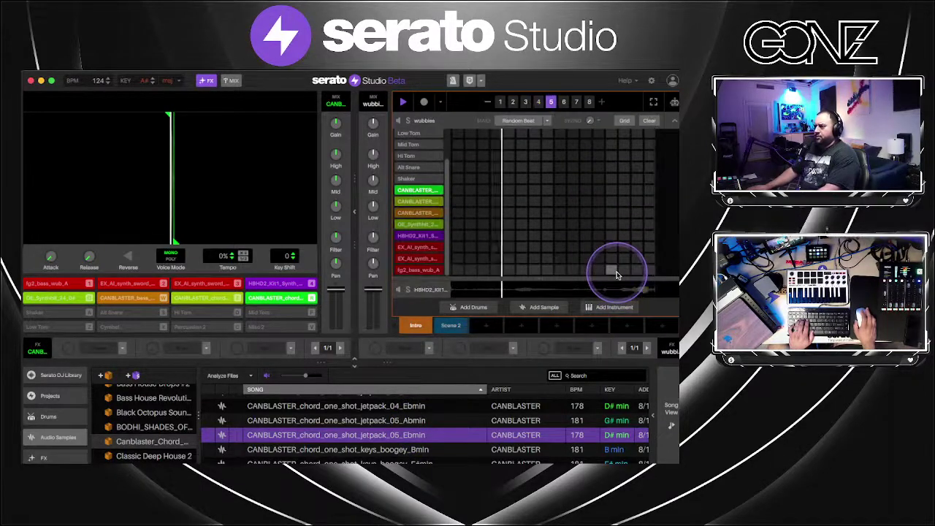
scroll(402, 449, "down", 5)
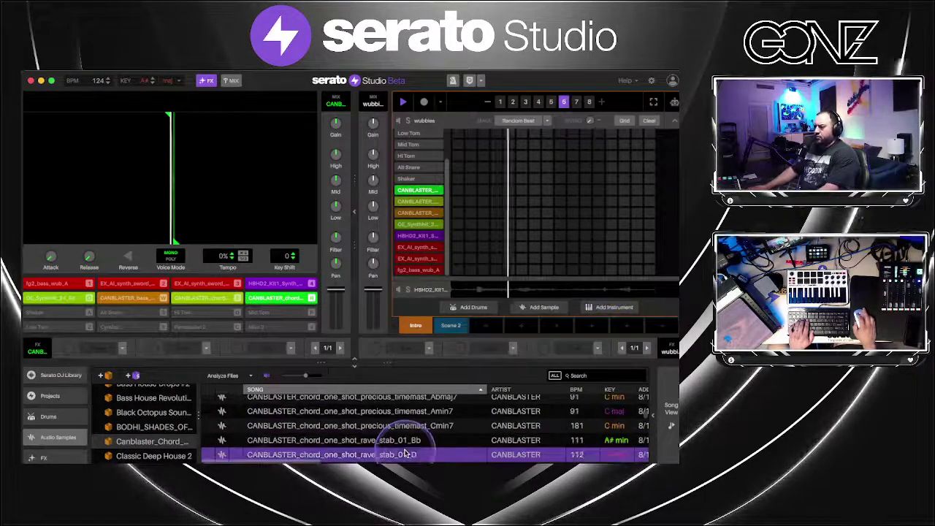
left_click(405, 446)
scroll(404, 453, "down", 4)
left_click(405, 447)
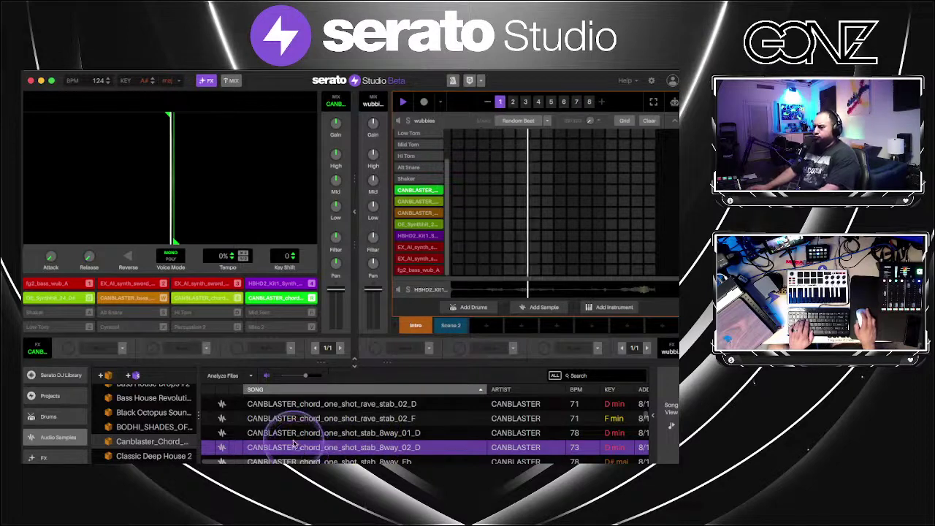
scroll(150, 431, "down", 3)
Audition the ES_MDHT1 Kit01 and Kit02 samples in the Engineering Samples crate, and look back through the EDM/HOUSE crate list
left_click(153, 444)
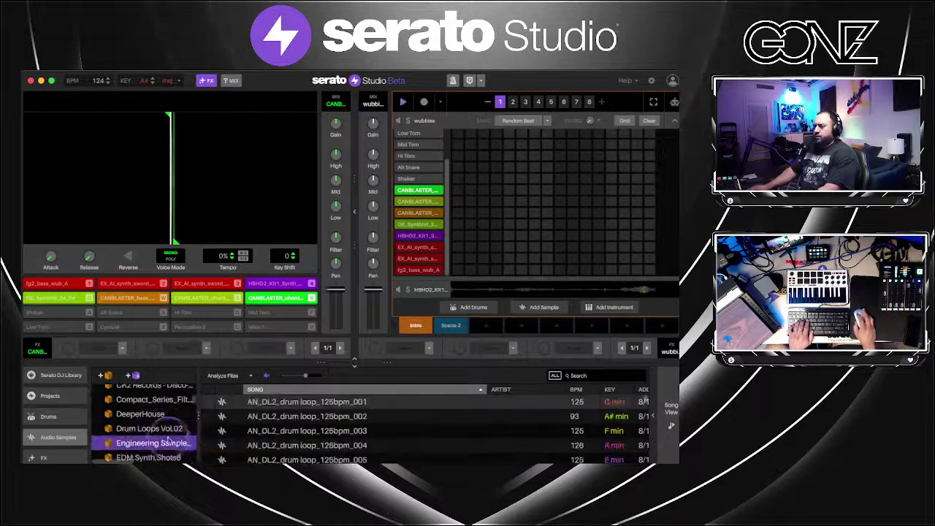
left_click(352, 431)
scroll(352, 436, "down", 6)
left_click(351, 441)
scroll(352, 441, "down", 5)
left_click(350, 440)
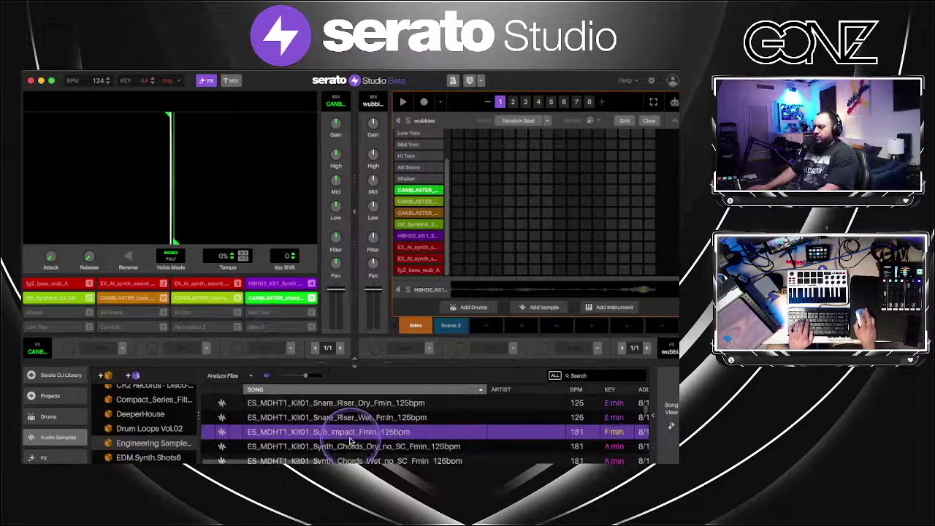
scroll(350, 440, "up", 1)
left_click(352, 429)
scroll(353, 430, "up", 5)
left_click(353, 424)
left_click(355, 438)
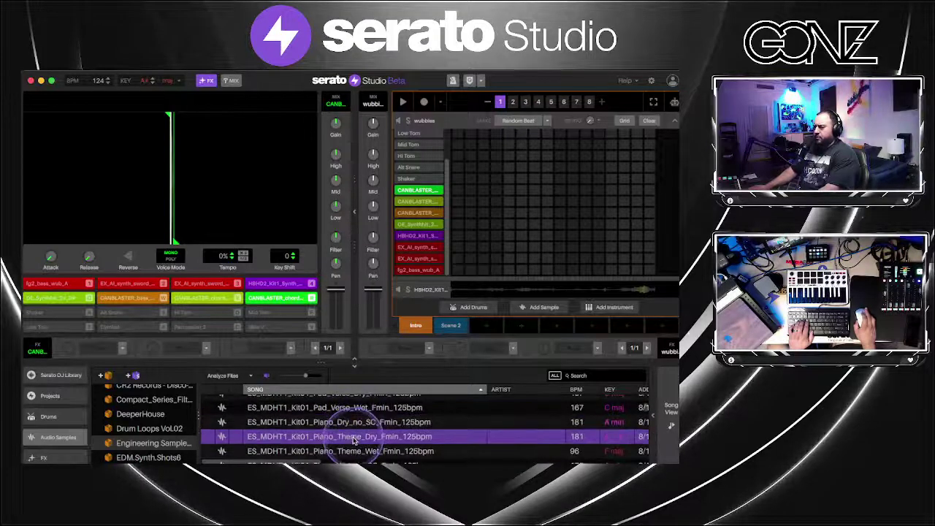
scroll(355, 440, "down", 10)
scroll(352, 439, "down", 5)
left_click(351, 413)
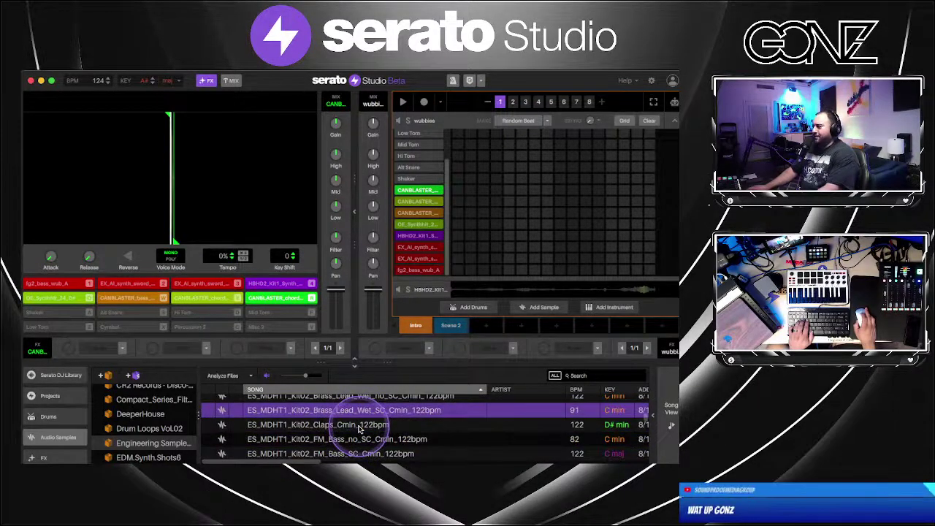
scroll(358, 429, "down", 4)
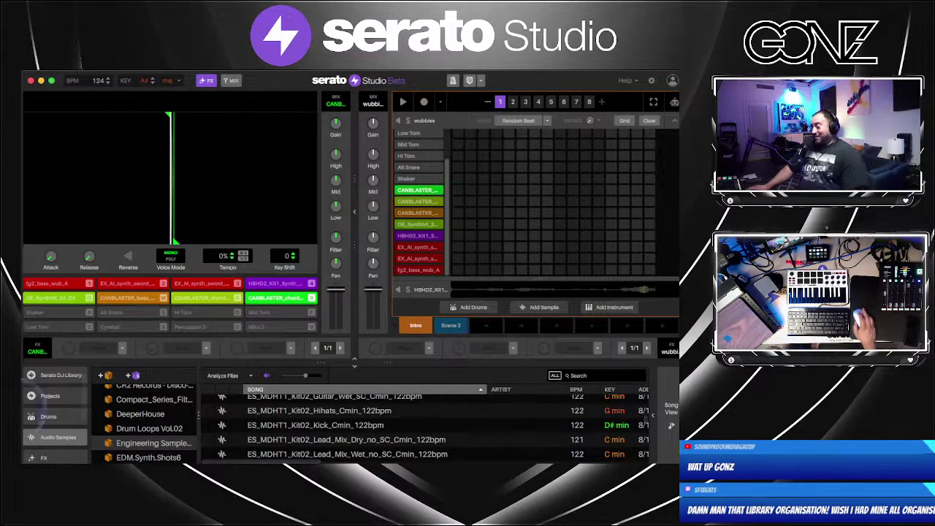
scroll(150, 416, "up", 4)
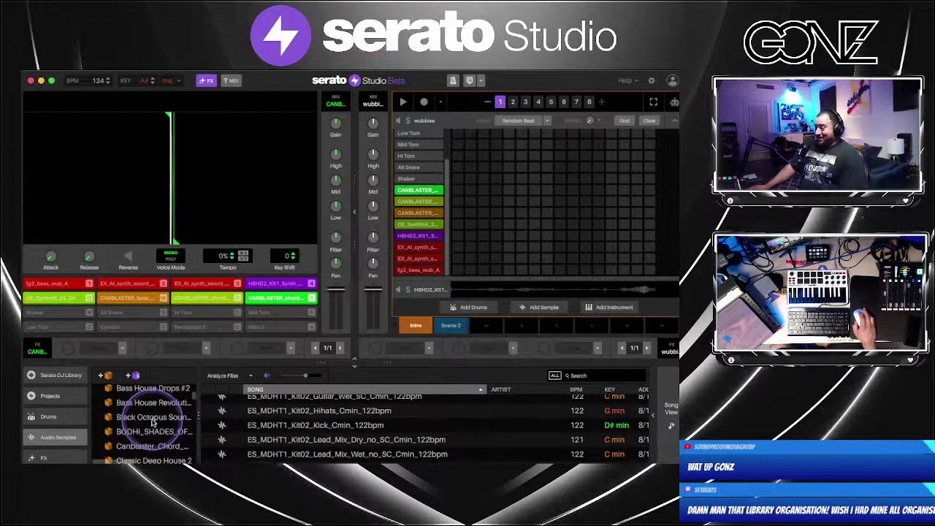
scroll(153, 420, "up", 5)
scroll(153, 420, "down", 2)
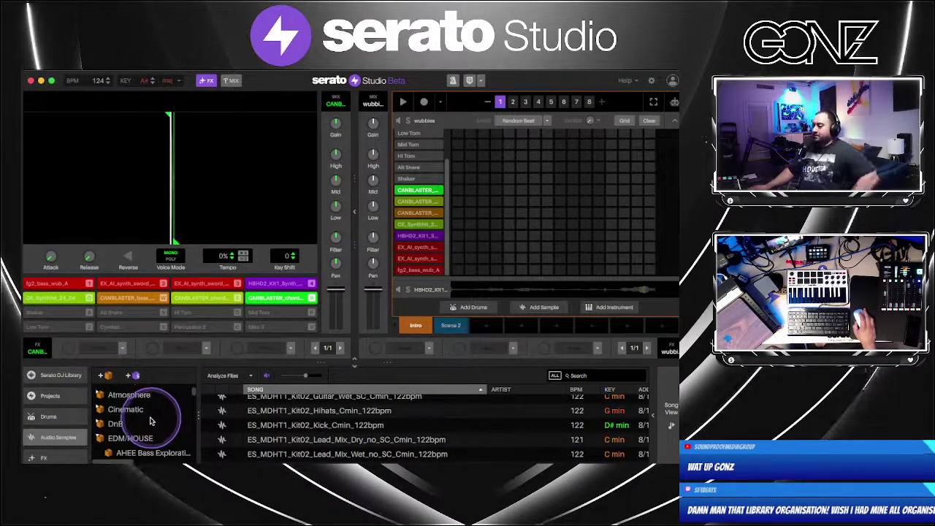
Collapse the EDM/HOUSE crate in the audio samples, and switch to the start of the Serato DJ Library crate list
left_click(618, 430)
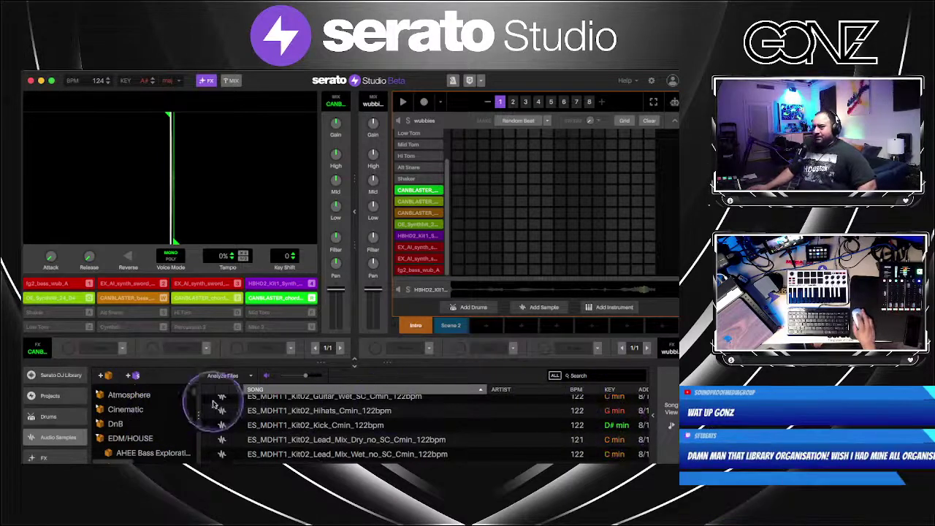
left_click(105, 438)
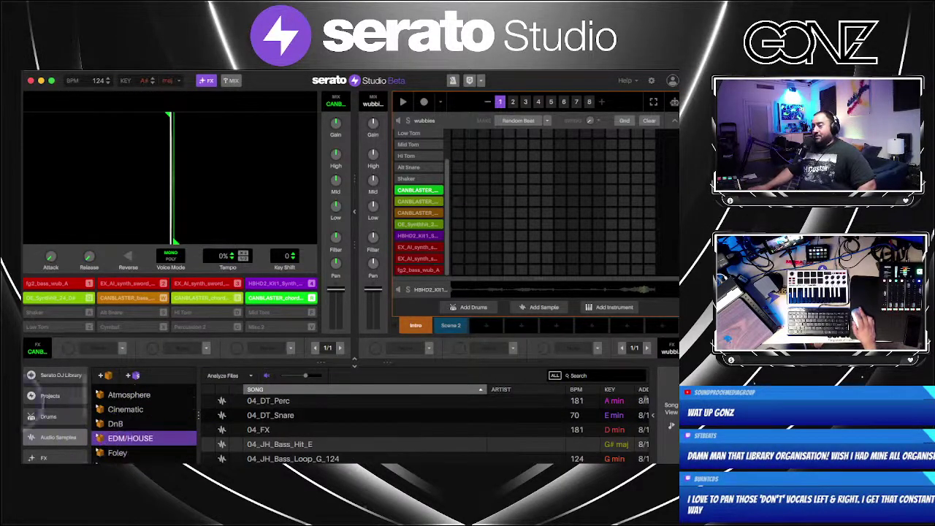
left_click(46, 381)
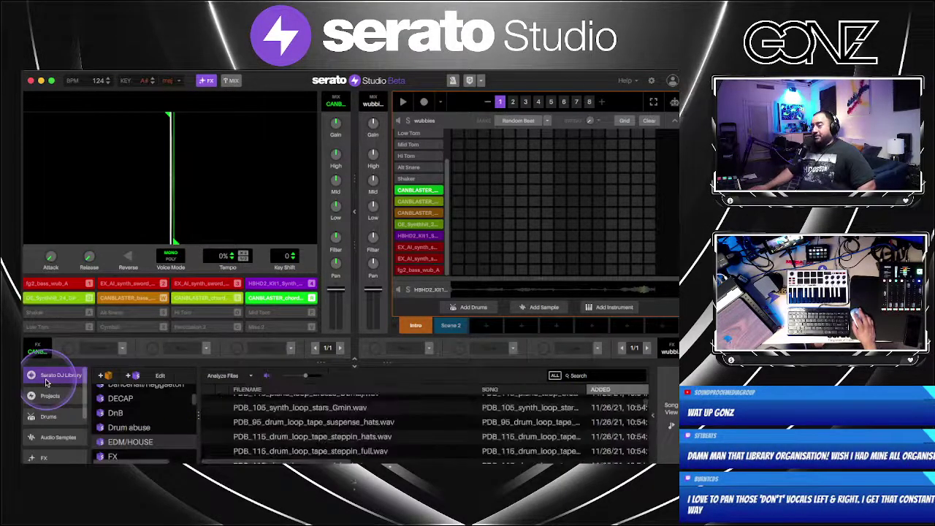
left_click(170, 430)
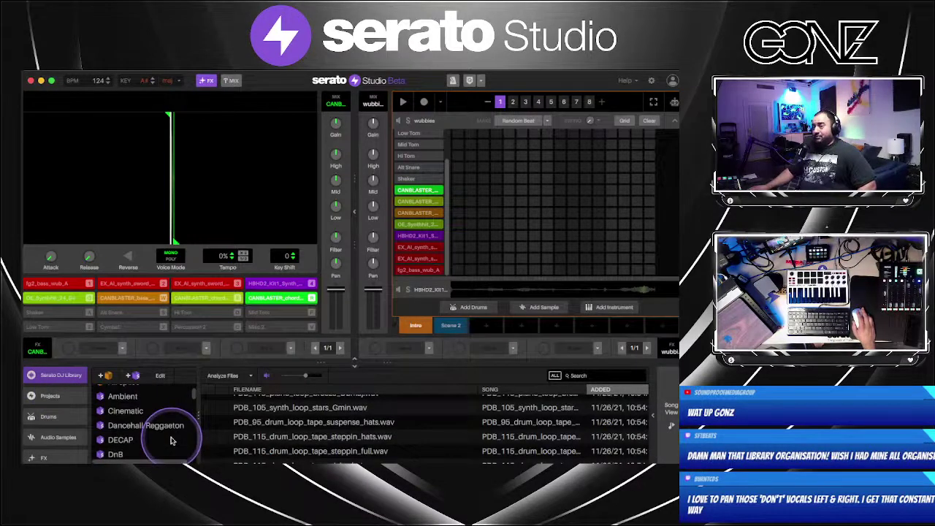
left_click(129, 413)
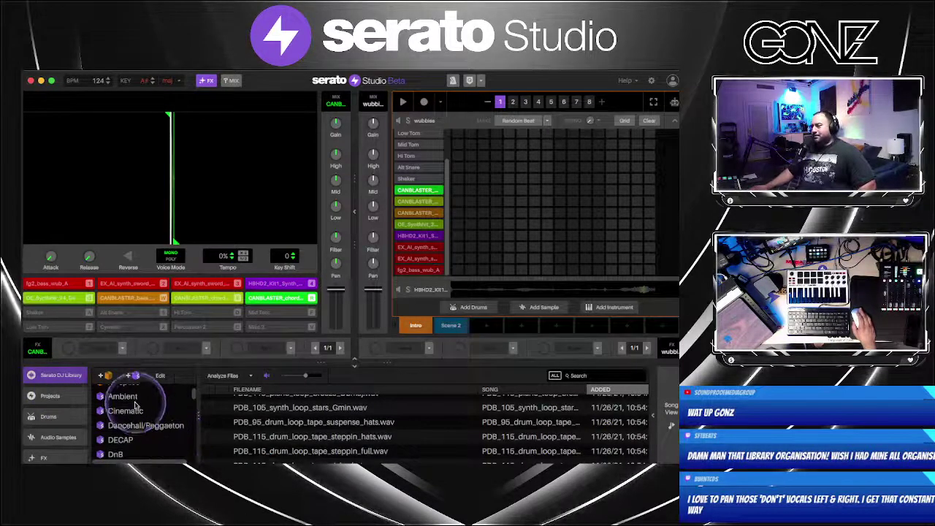
scroll(129, 420, "up", 2)
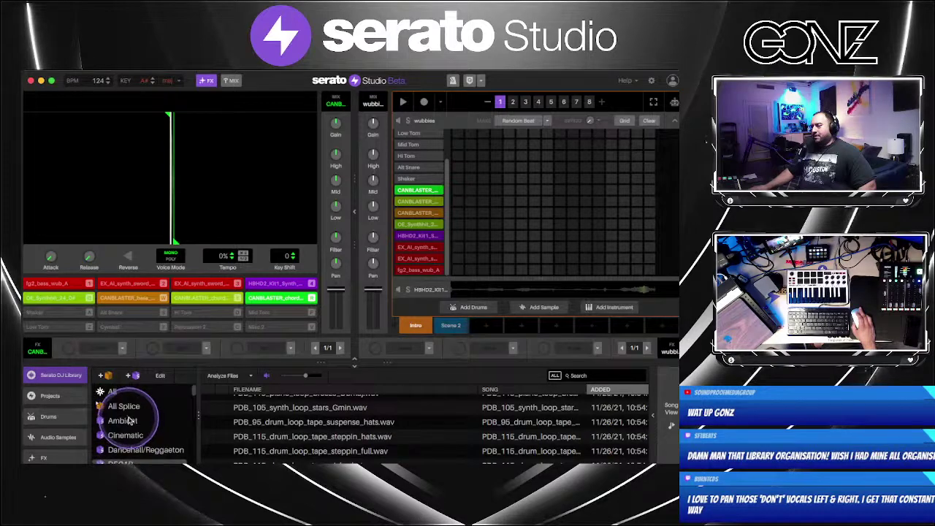
mouse_move(307, 462)
left_mouse_down()
mouse_move(467, 462)
mouse_move(305, 463)
left_mouse_up()
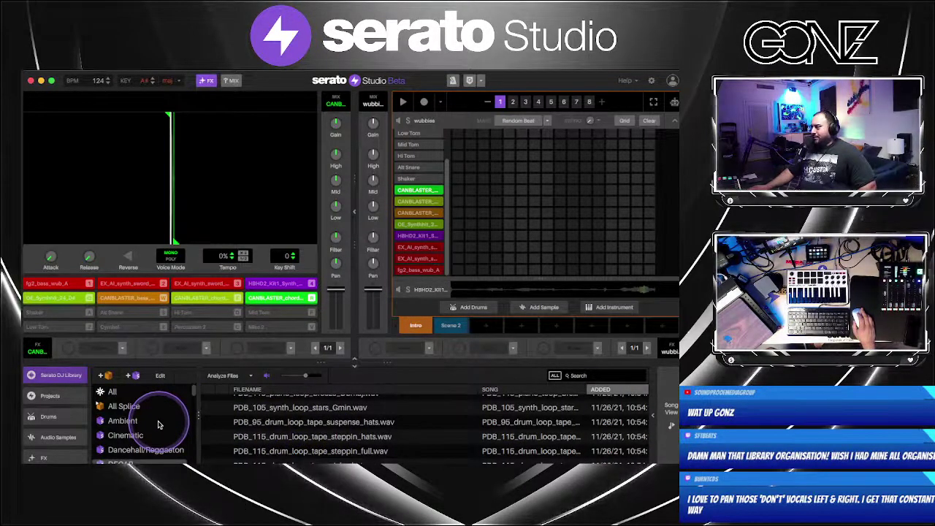
Open the All Splice crate and examine its samples' details across all columns, including comment and location
left_click(116, 408)
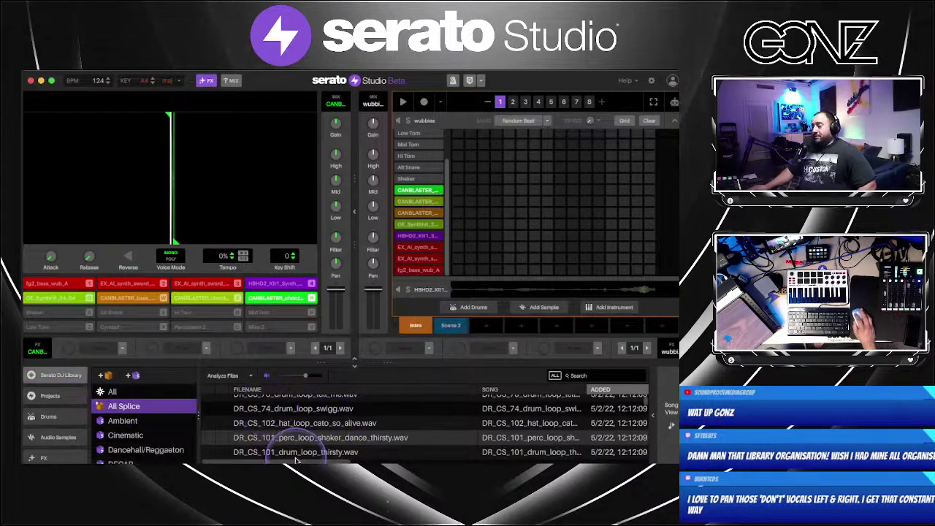
left_click_drag(296, 452, 340, 456)
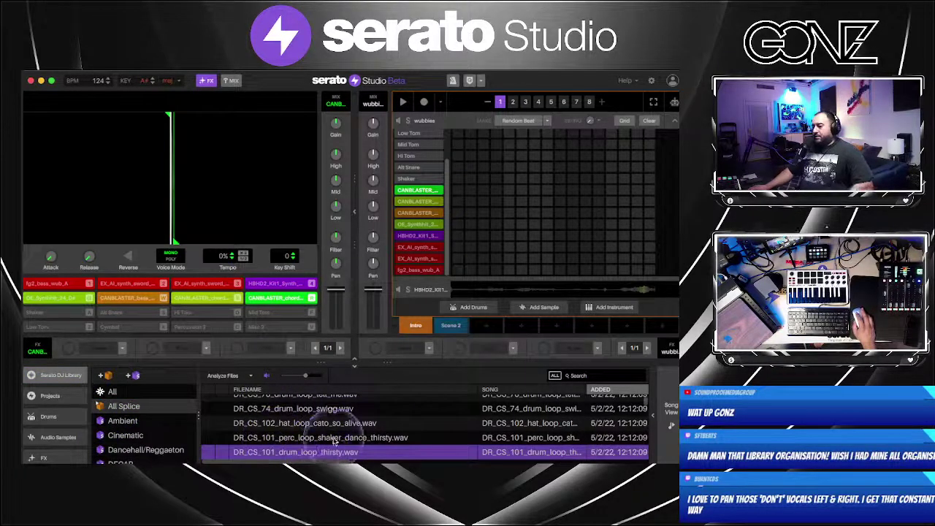
scroll(355, 442, "right", 2)
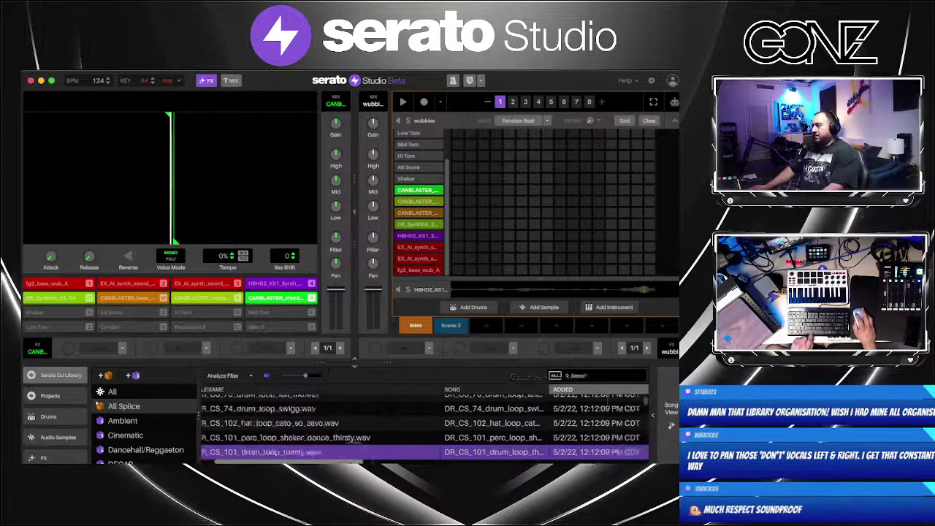
scroll(330, 453, "right", 10)
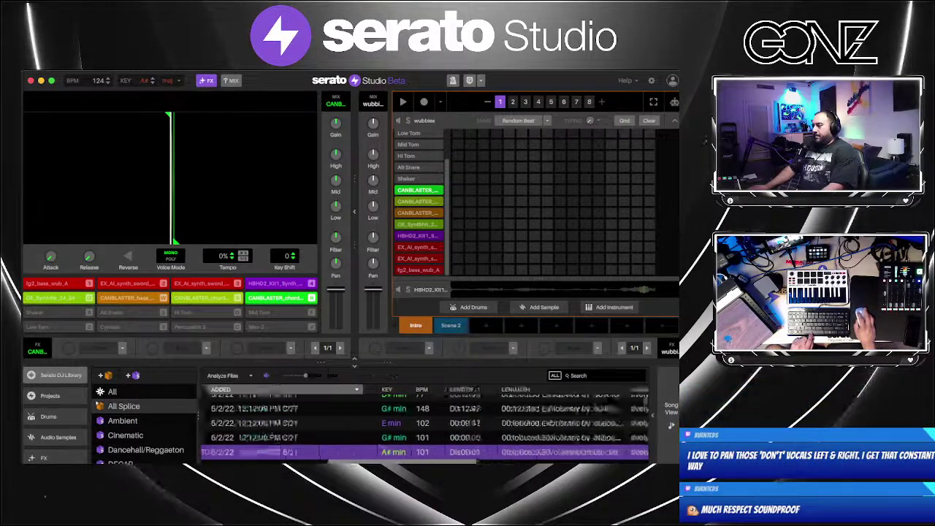
scroll(330, 453, "right", 8)
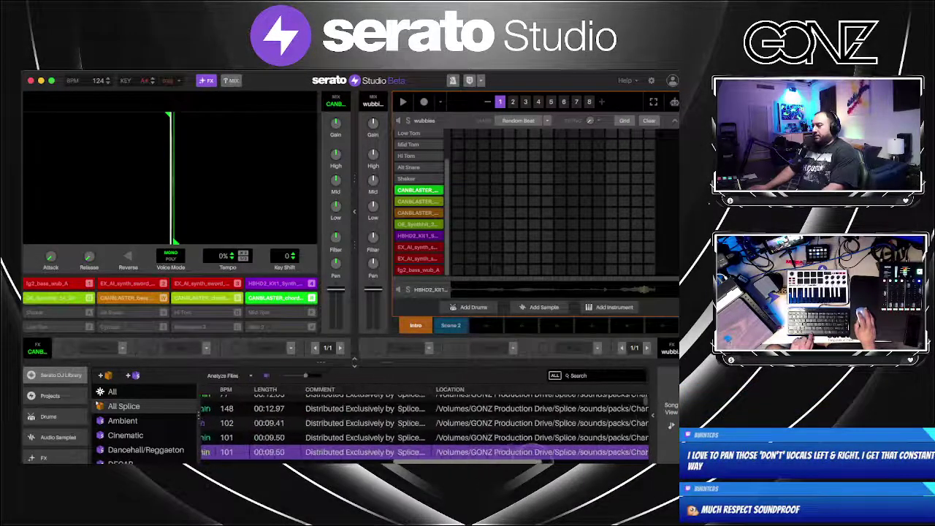
scroll(330, 453, "left", 20)
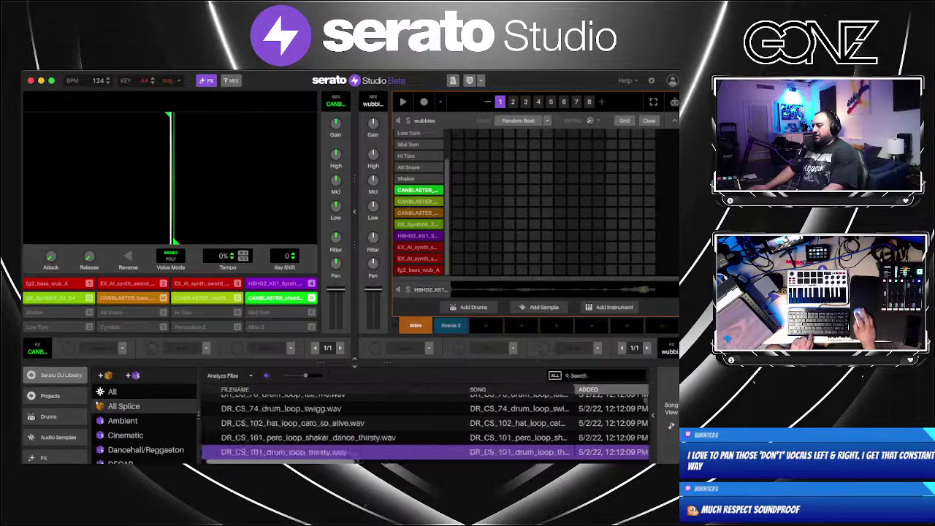
scroll(330, 453, "left", 2)
scroll(459, 459, "right", 10)
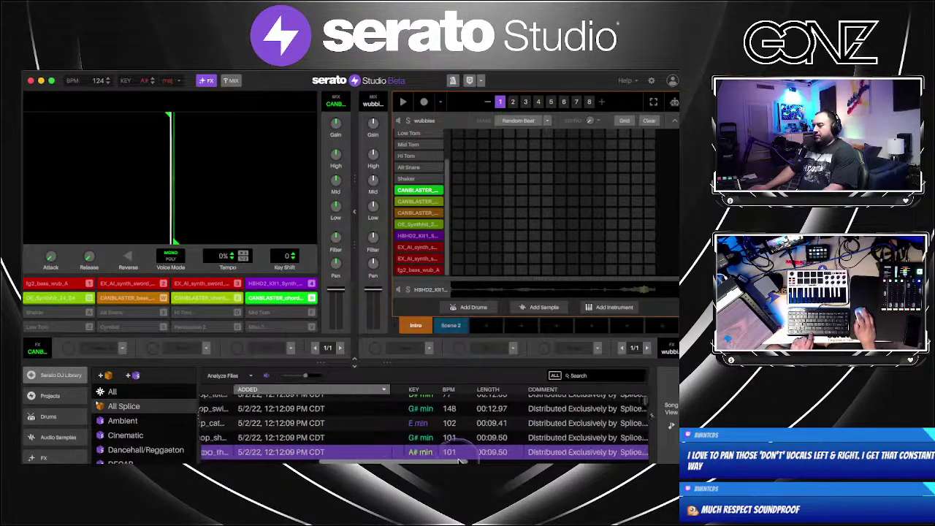
scroll(556, 455, "right", 8)
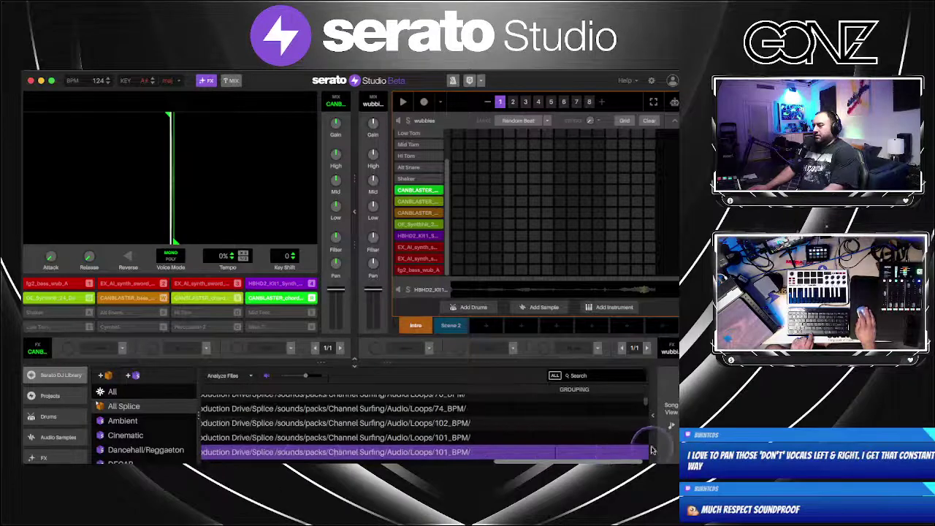
Open the Ambient smart crate and review the comment tags of its samples
left_click(178, 420)
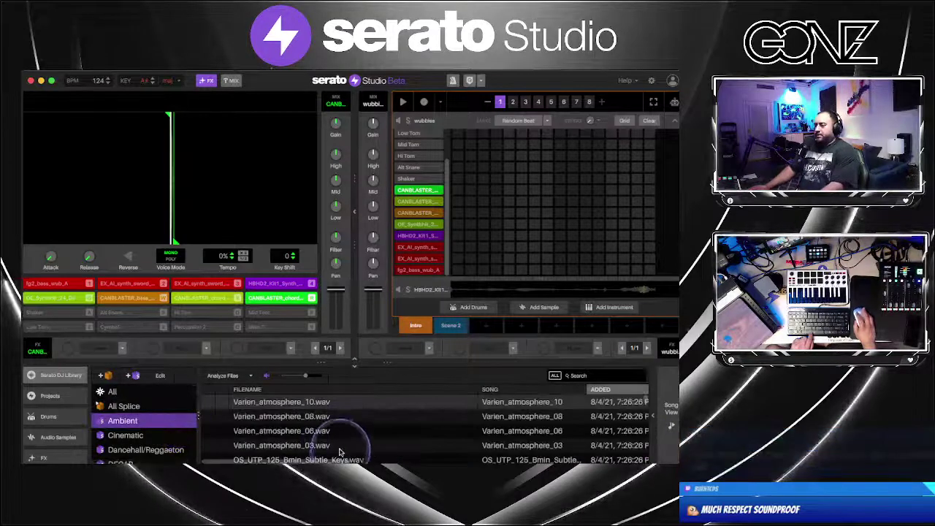
scroll(332, 459, "right", 10)
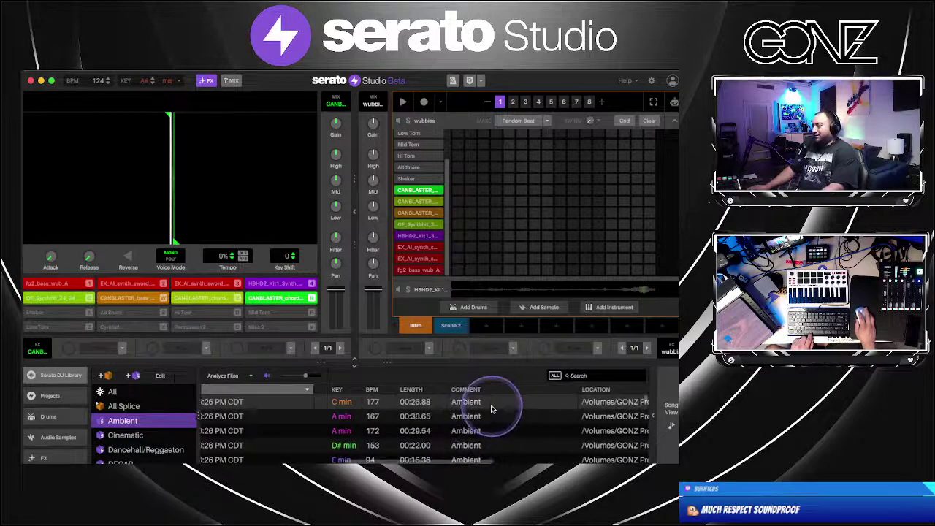
scroll(491, 410, "down", 10)
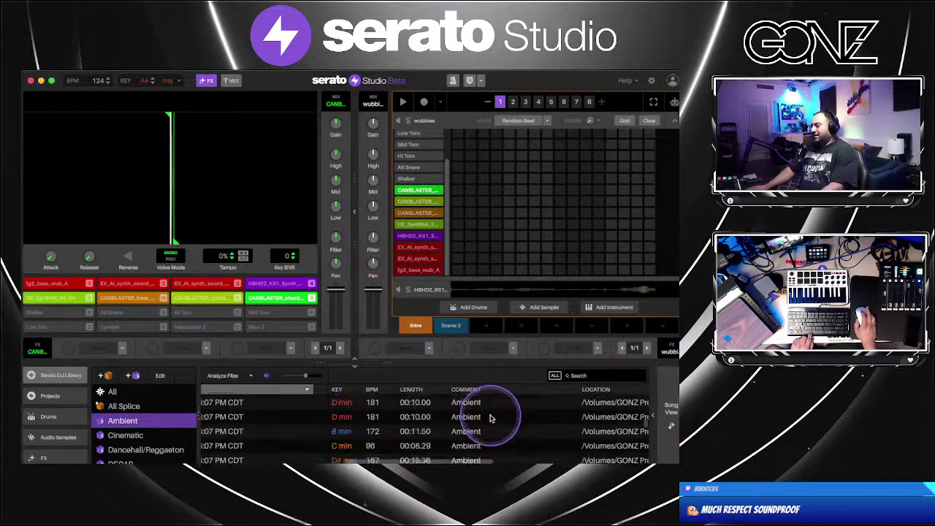
scroll(492, 418, "down", 10)
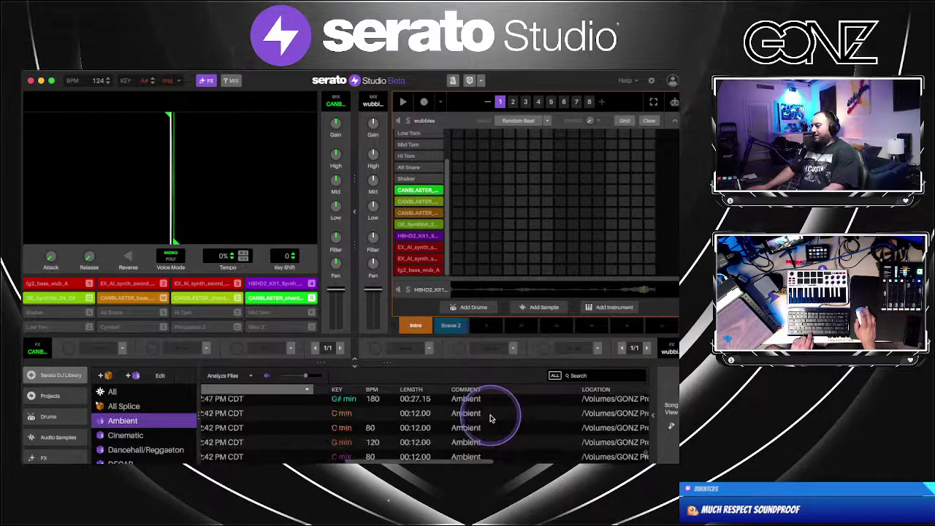
scroll(489, 418, "up", 15)
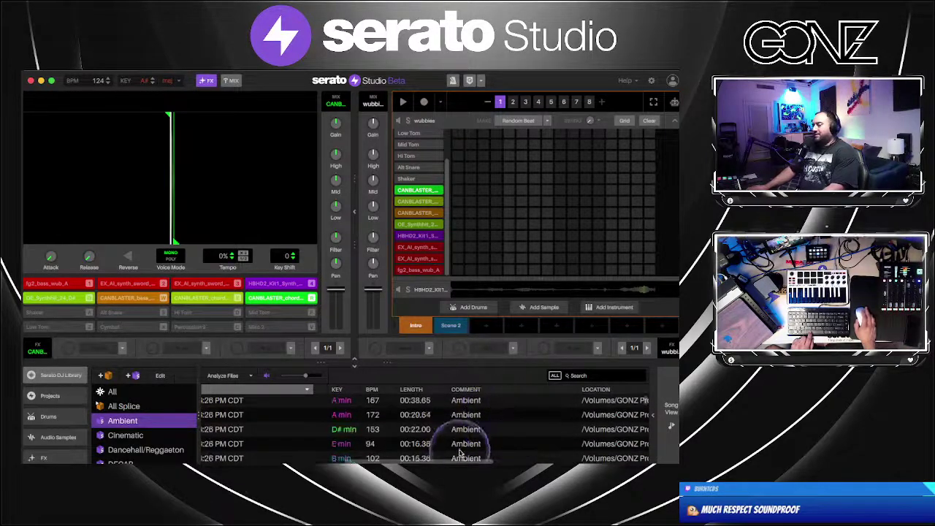
scroll(409, 449, "left", 5)
scroll(136, 434, "down", 2)
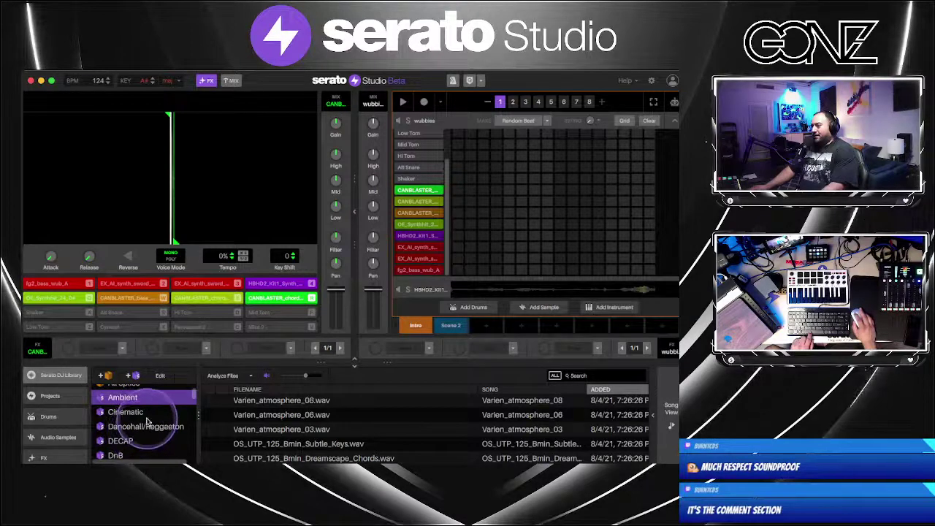
Review the Cinematic smart crate's comment tags and inspect its matching rule without changing it
left_click(144, 414)
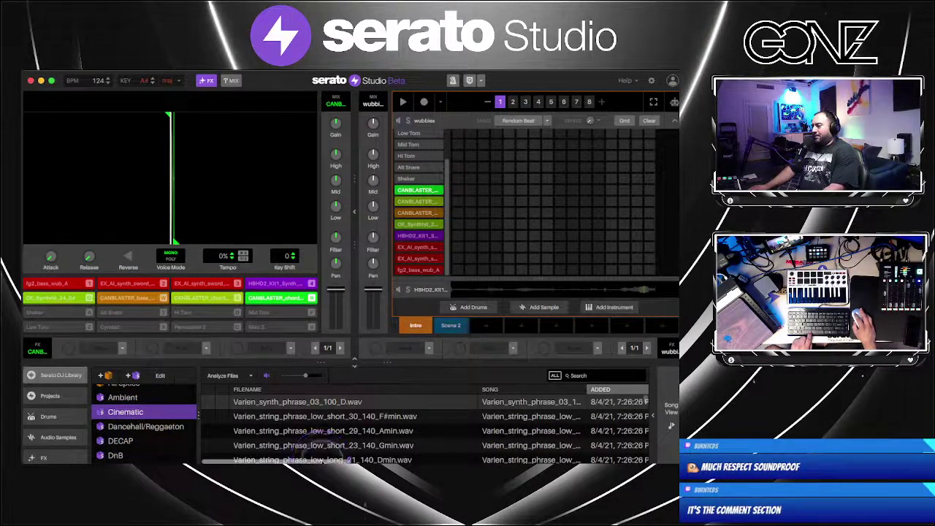
scroll(325, 453, "right", 6)
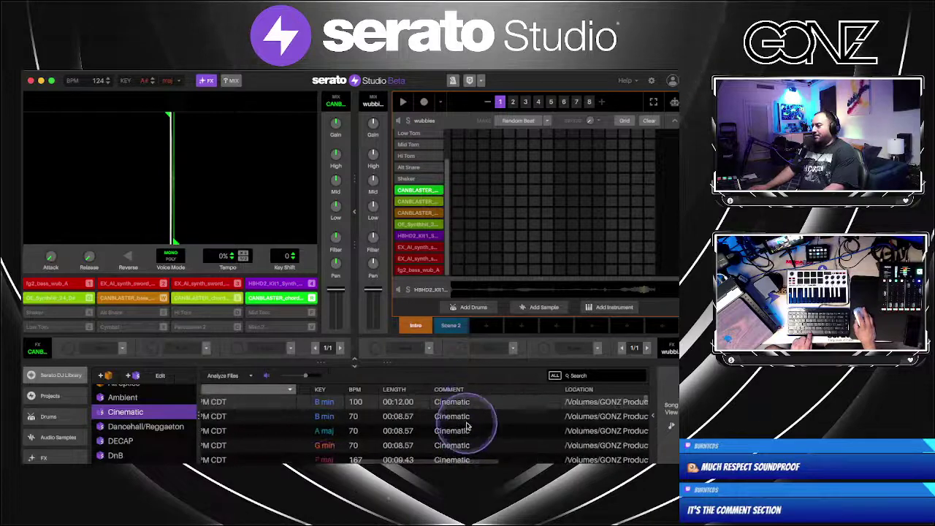
left_click(117, 417)
left_click(160, 375)
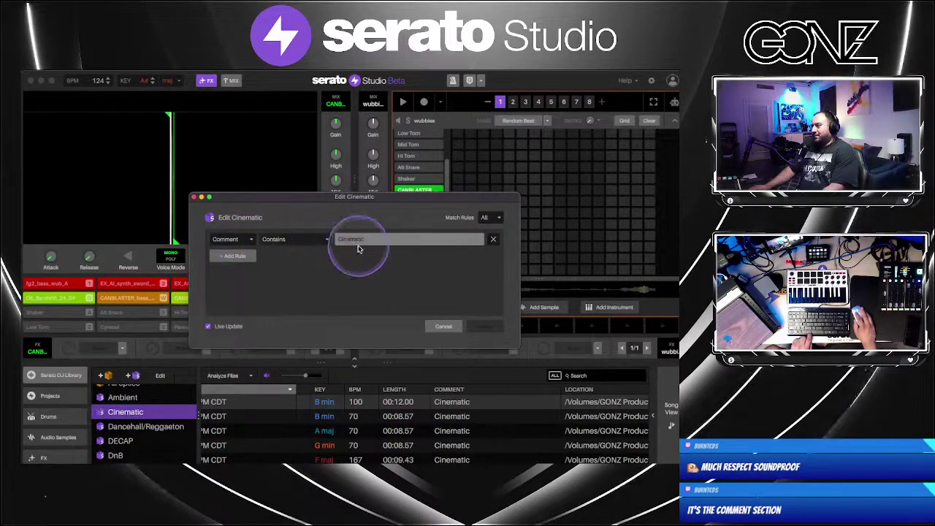
left_click(447, 327)
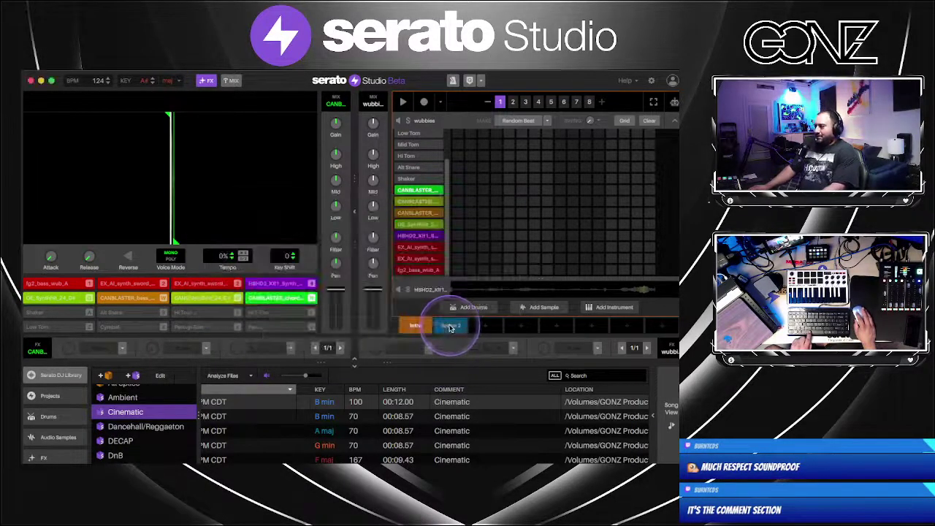
Open the VOX smart crate and check the comments and locations of its vocal samples
scroll(137, 436, "down", 3)
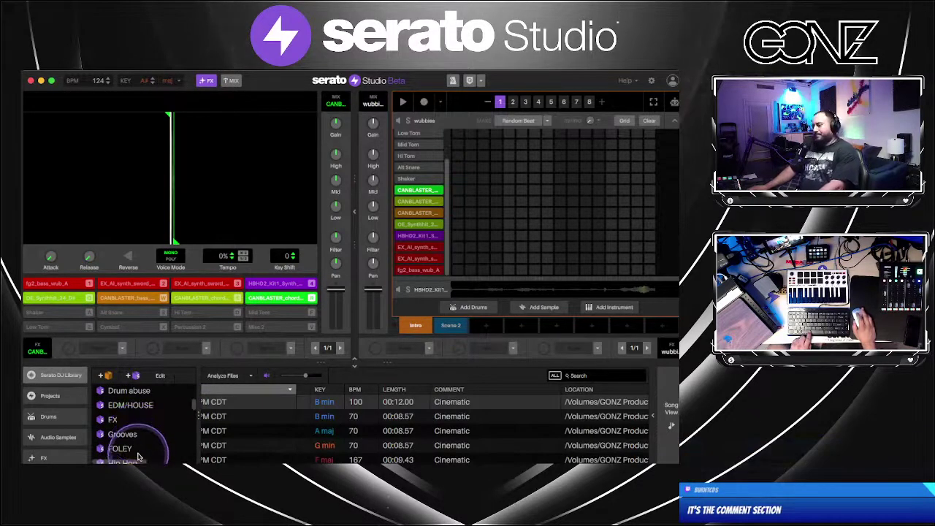
scroll(138, 446, "down", 5)
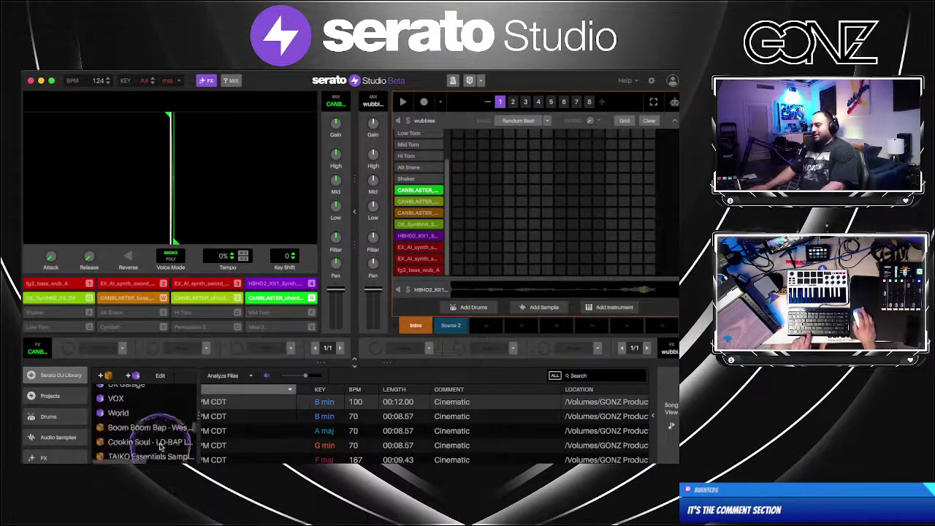
left_click(134, 408)
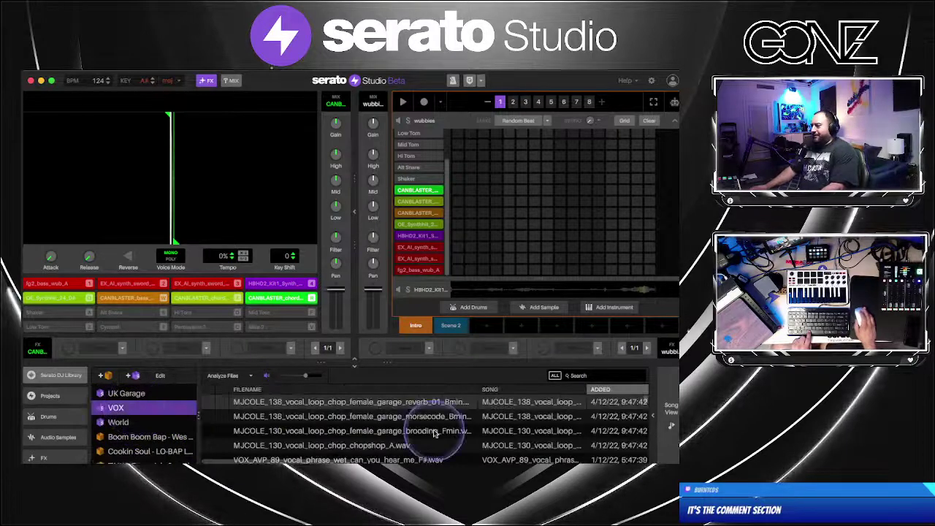
left_click_drag(338, 461, 530, 460)
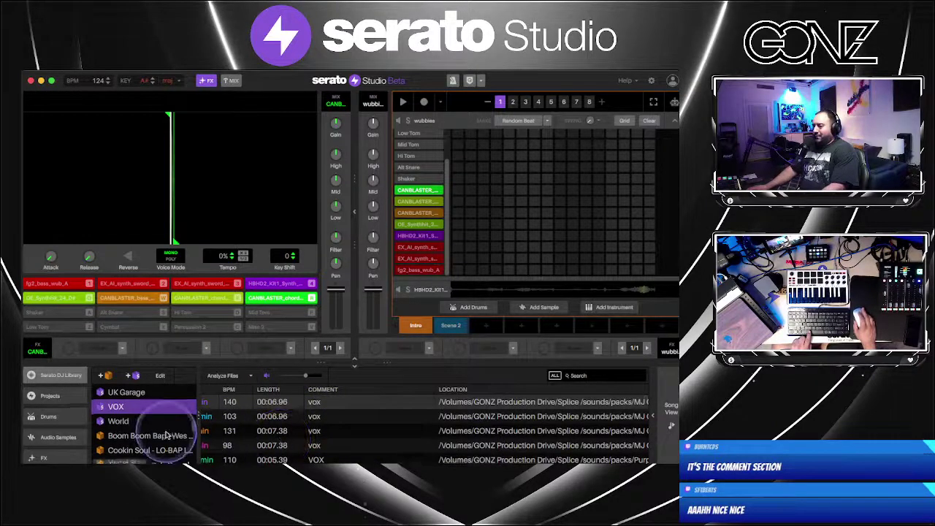
Look through the sample pack crates, and browse the horn, jazz chop, snare and kick samples in the Cookin Soul - LO-BAP crate
scroll(166, 435, "down", 5)
scroll(166, 436, "down", 2)
scroll(157, 428, "up", 3)
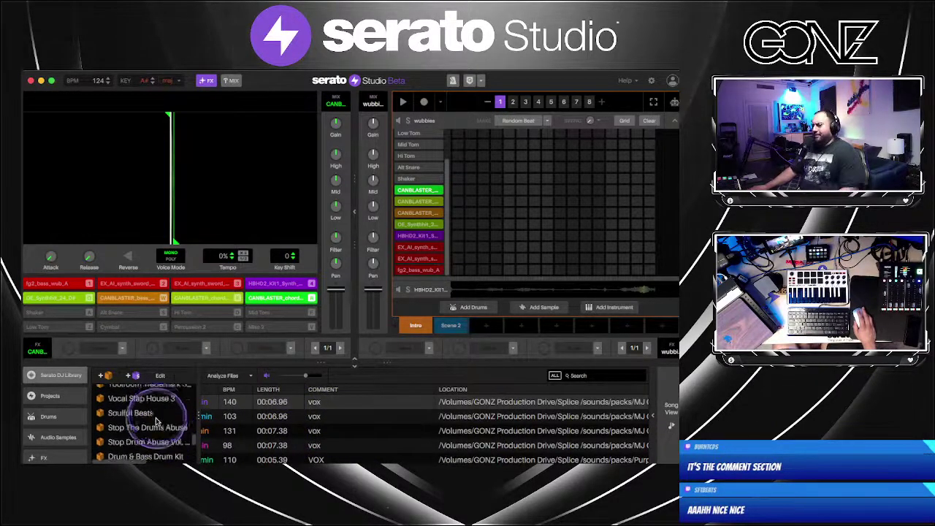
scroll(141, 405, "up", 1)
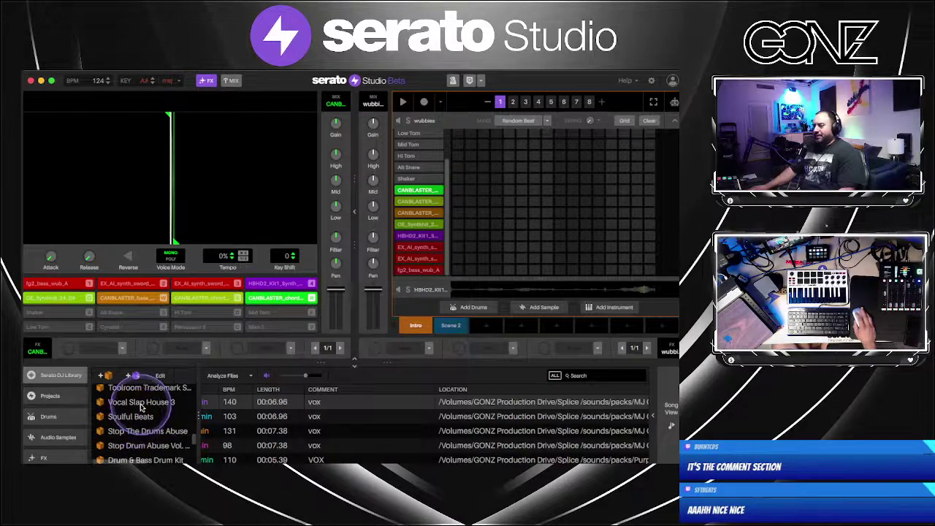
scroll(143, 410, "up", 2)
left_click(146, 420)
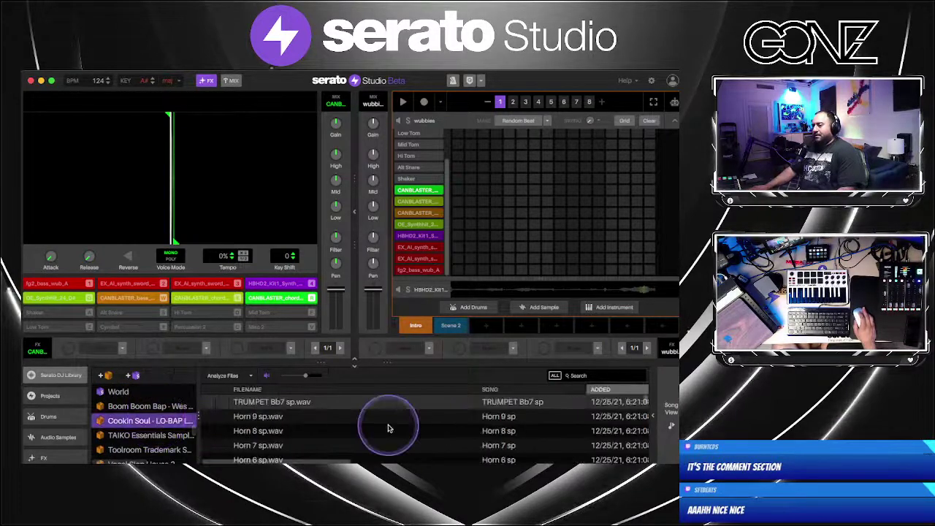
scroll(380, 431, "down", 3)
scroll(385, 435, "down", 10)
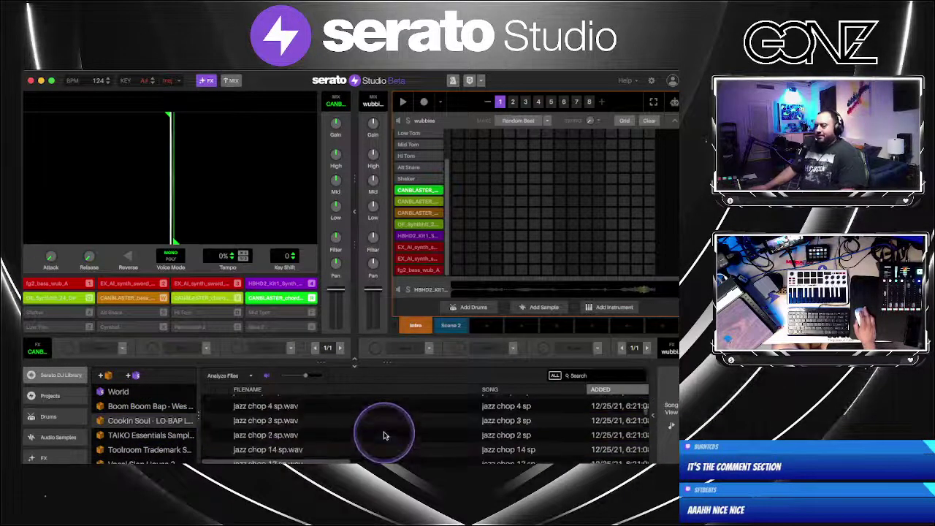
scroll(385, 437, "down", 10)
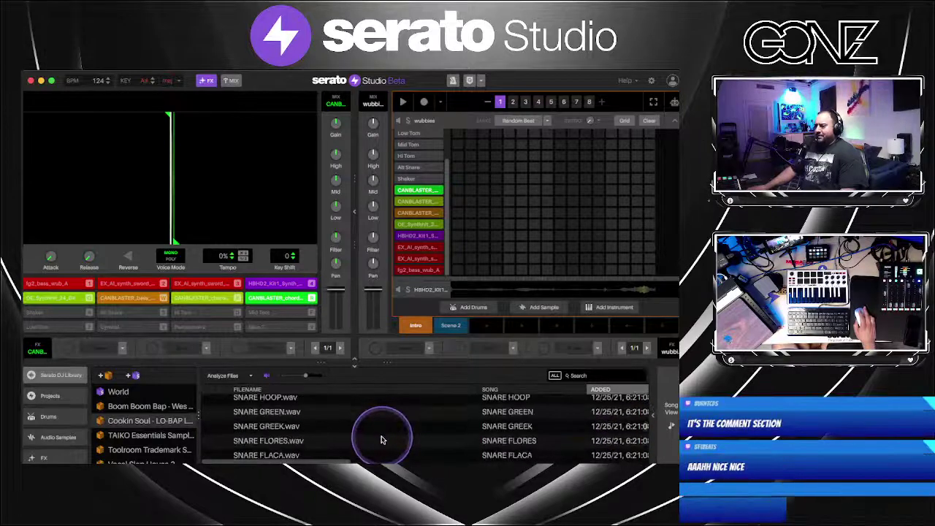
scroll(382, 440, "down", 5)
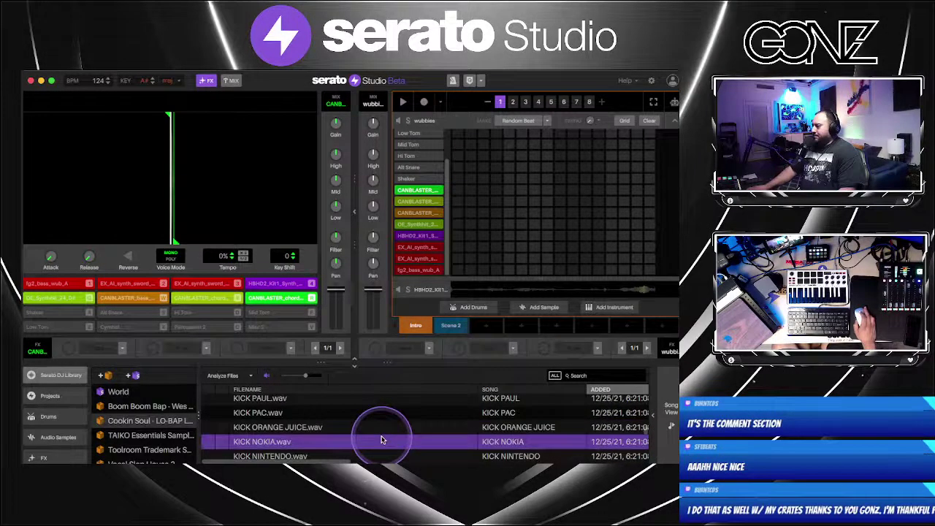
Look through the remaining kick samples in the Cookin Soul - LO-BAP crate and return to the start of the crate list
scroll(381, 439, "down", 3)
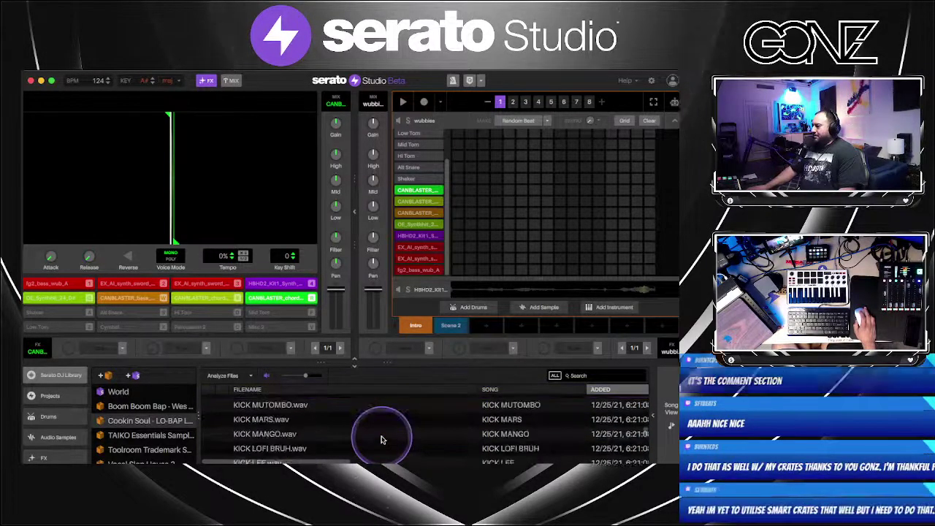
left_click(245, 421)
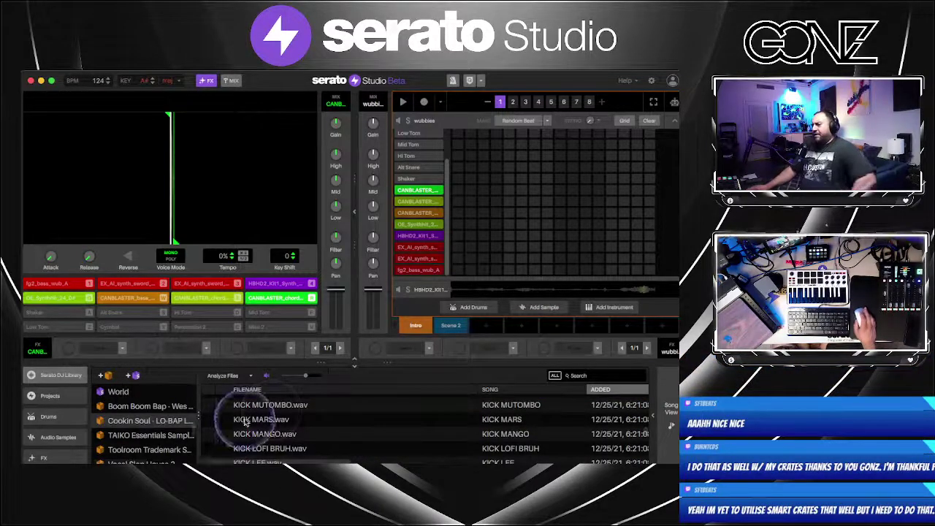
scroll(256, 428, "down", 5)
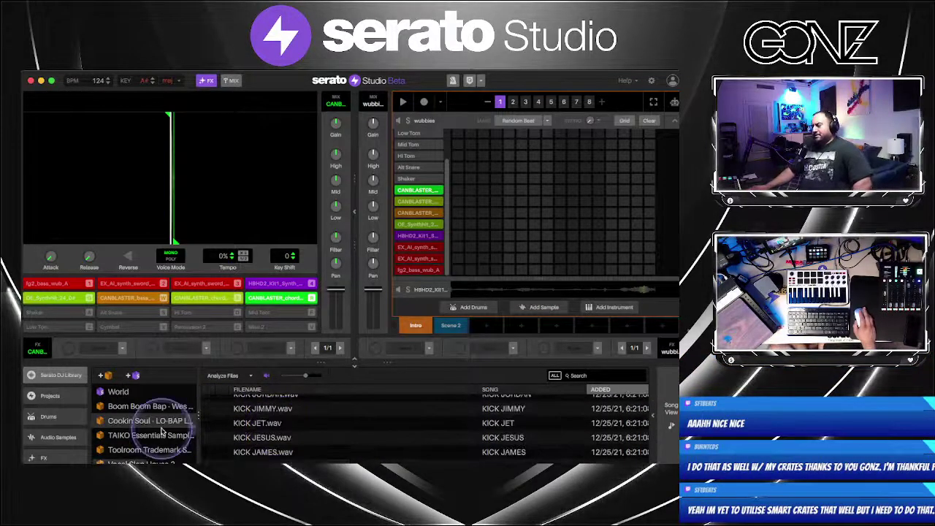
scroll(163, 431, "down", 3)
scroll(163, 431, "up", 6)
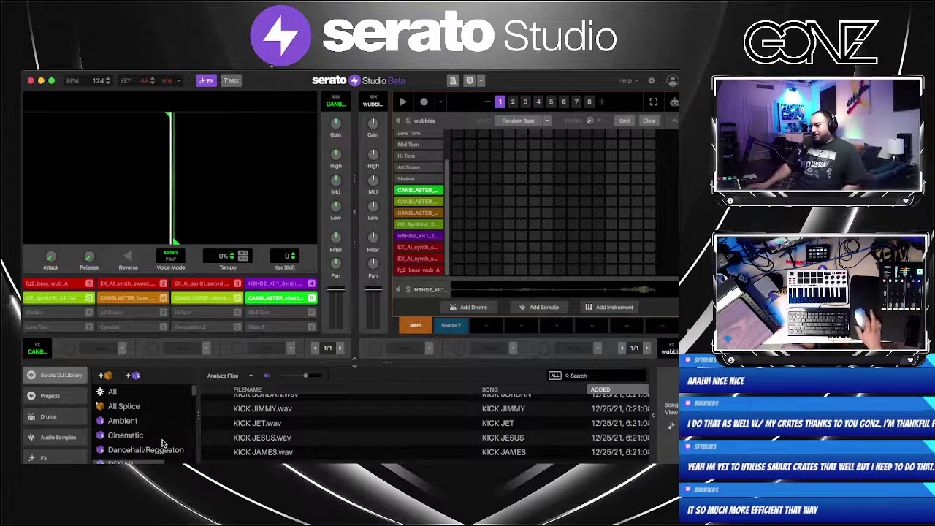
left_click(213, 469)
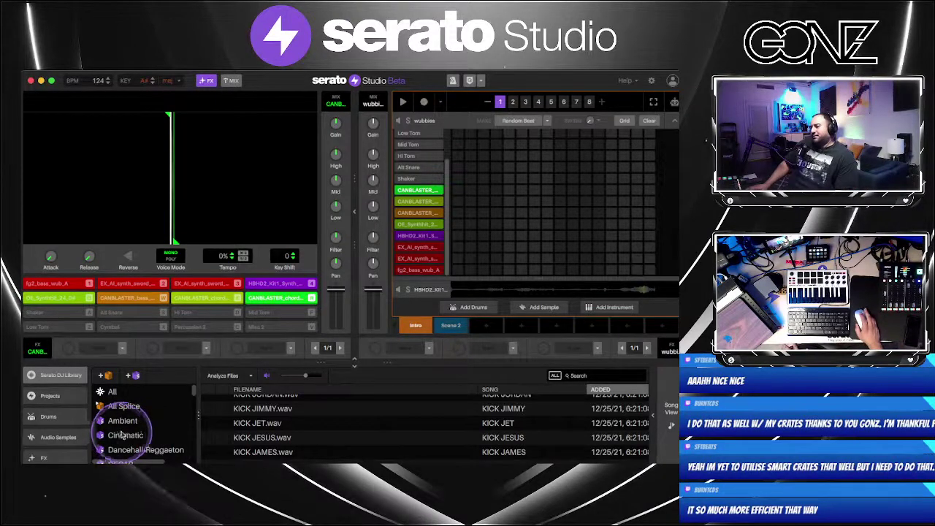
Switch to the Audio Samples library and look over the sample packs inside the EDM/HOUSE crate
left_click(59, 437)
scroll(129, 424, "up", 3)
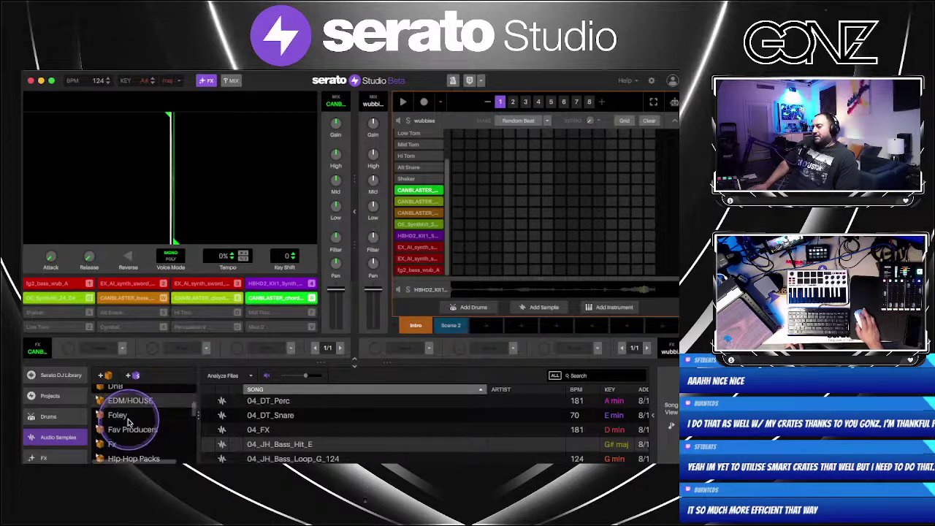
scroll(123, 426, "down", 2)
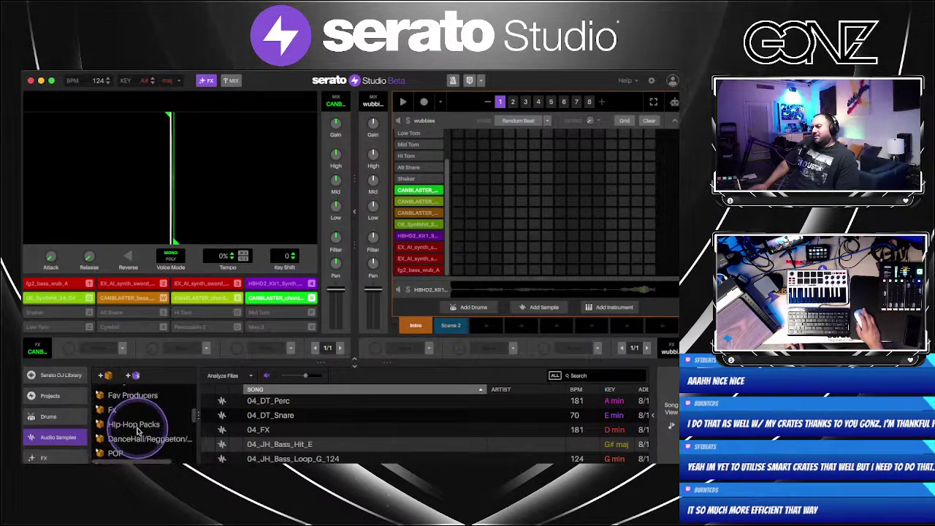
left_click(107, 412)
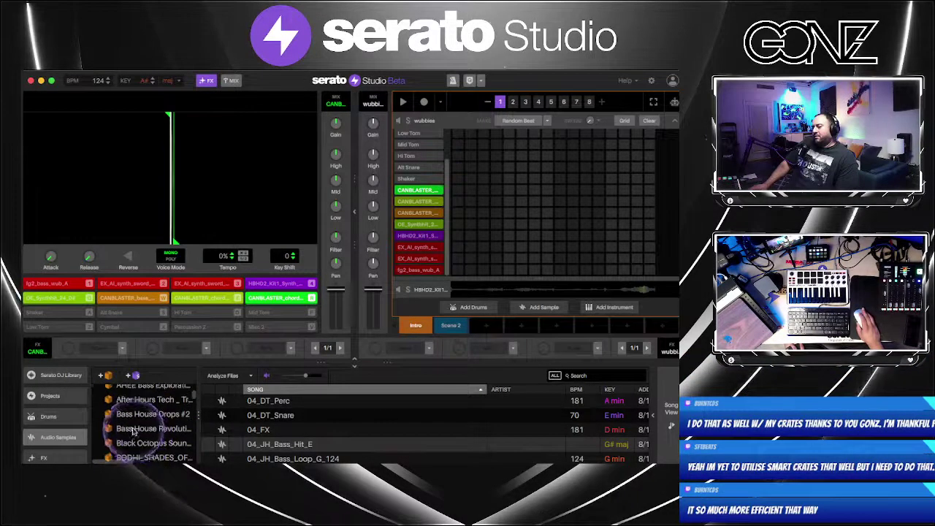
scroll(124, 431, "up", 3)
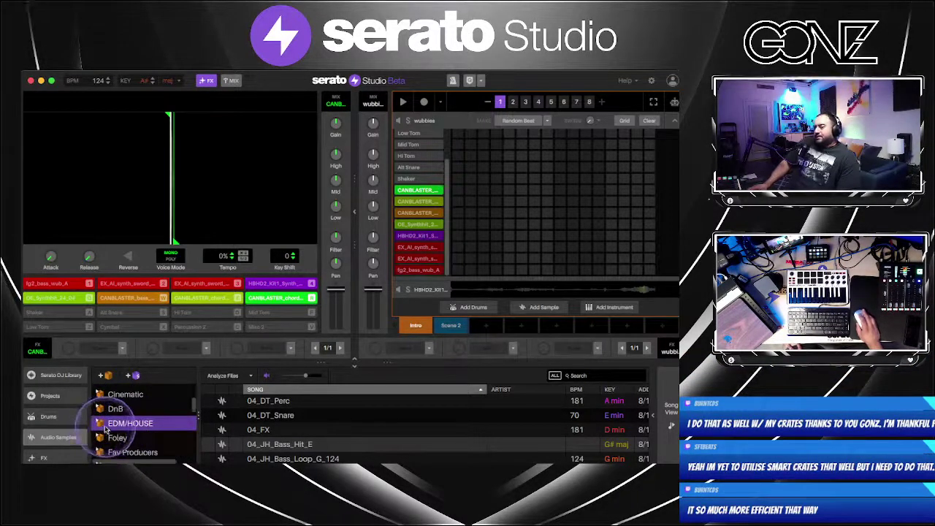
Open the DnB crate and browse its break and beat loops
left_click(114, 408)
left_click(396, 423)
scroll(392, 427, "down", 5)
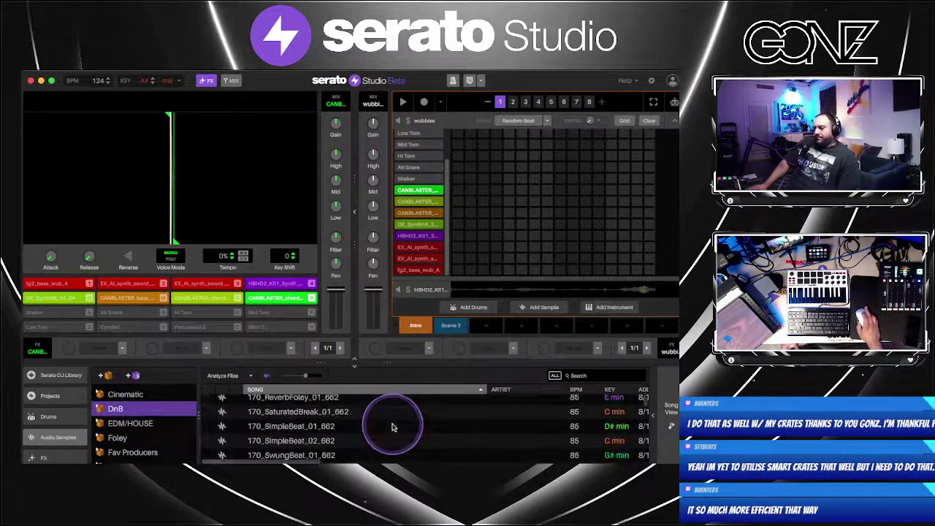
Expand the Fav Producers crate and review the producer packs inside it
scroll(135, 449, "down", 2)
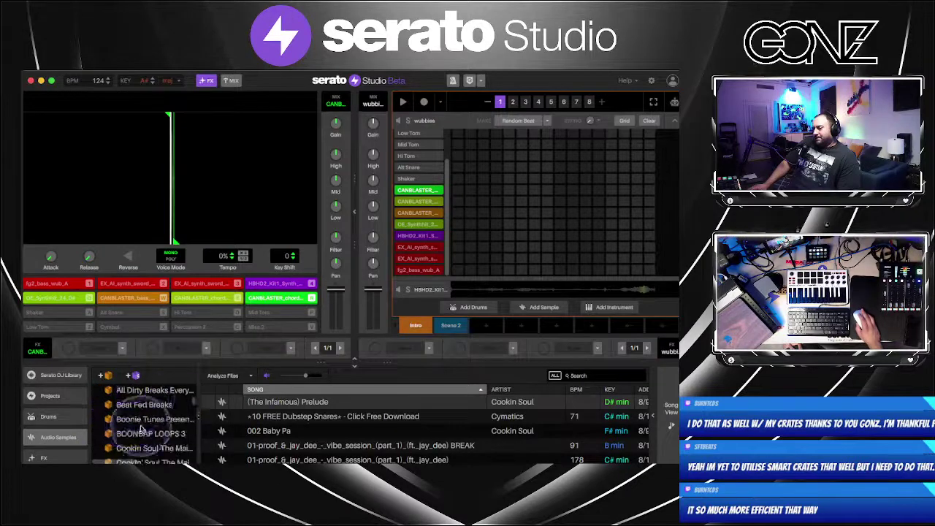
scroll(139, 417, "up", 3)
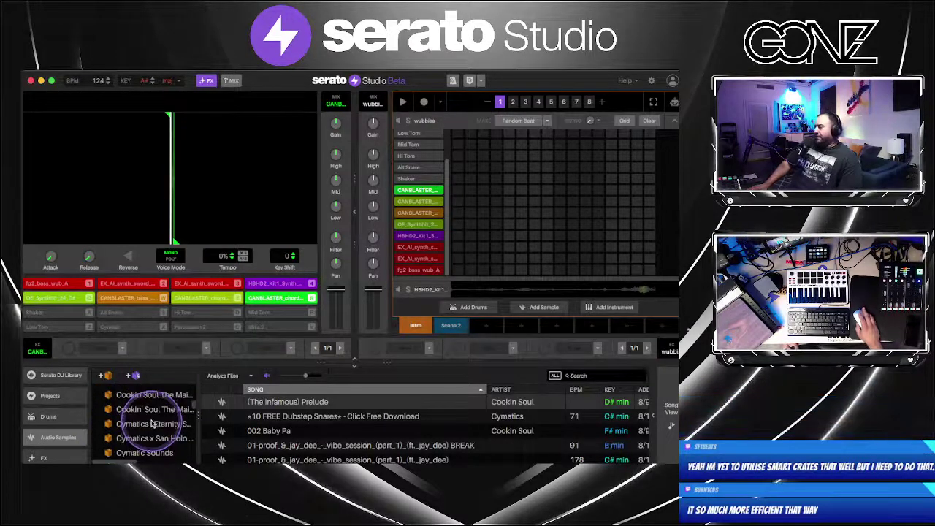
scroll(115, 395, "up", 2)
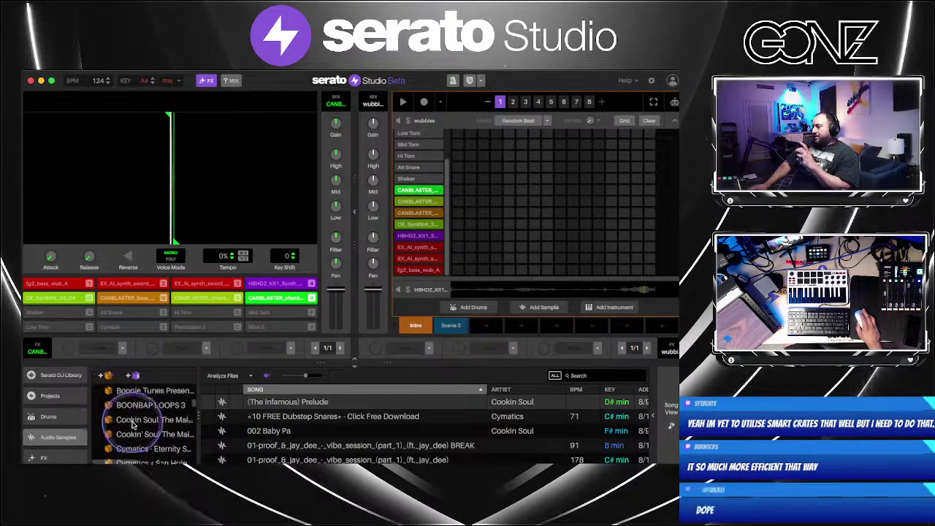
scroll(133, 425, "up", 4)
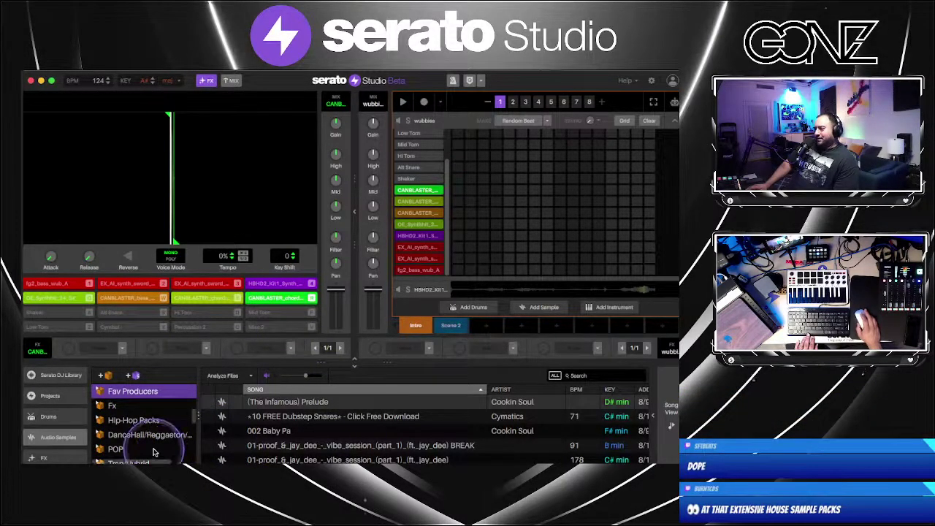
Open The Phonk Collection crate and browse its 808s and song samples
scroll(175, 439, "down", 5)
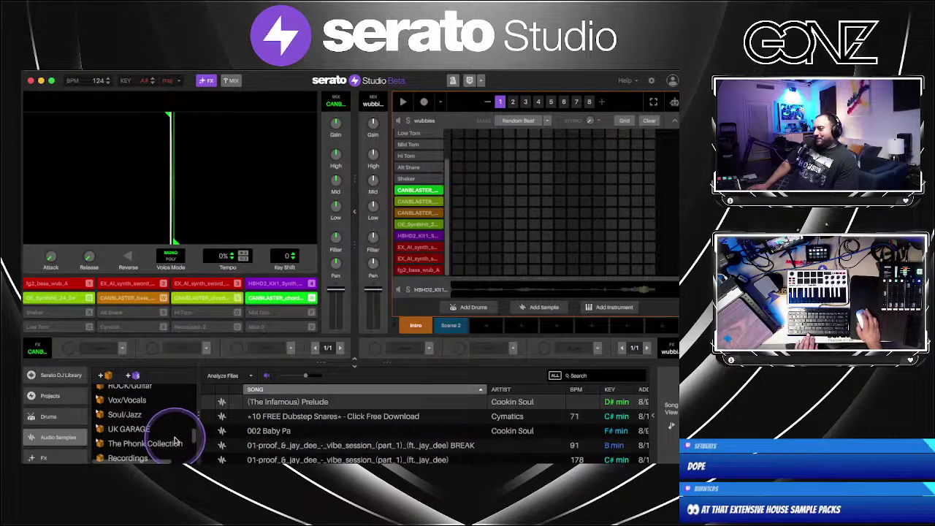
left_click(174, 444)
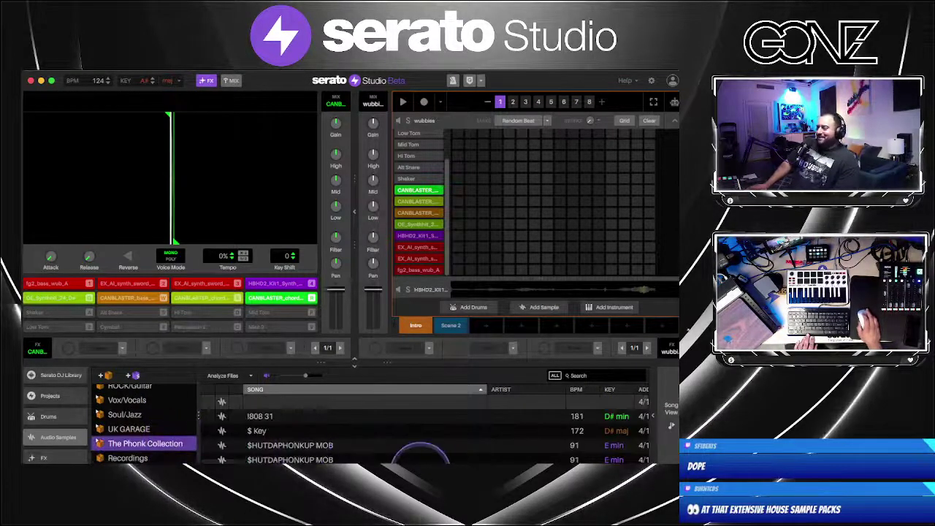
scroll(393, 451, "down", 10)
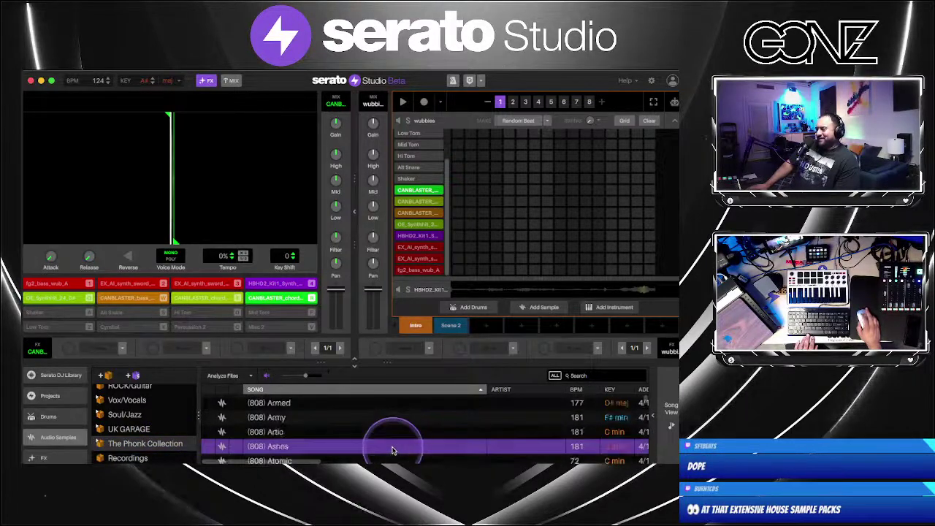
scroll(392, 451, "down", 3)
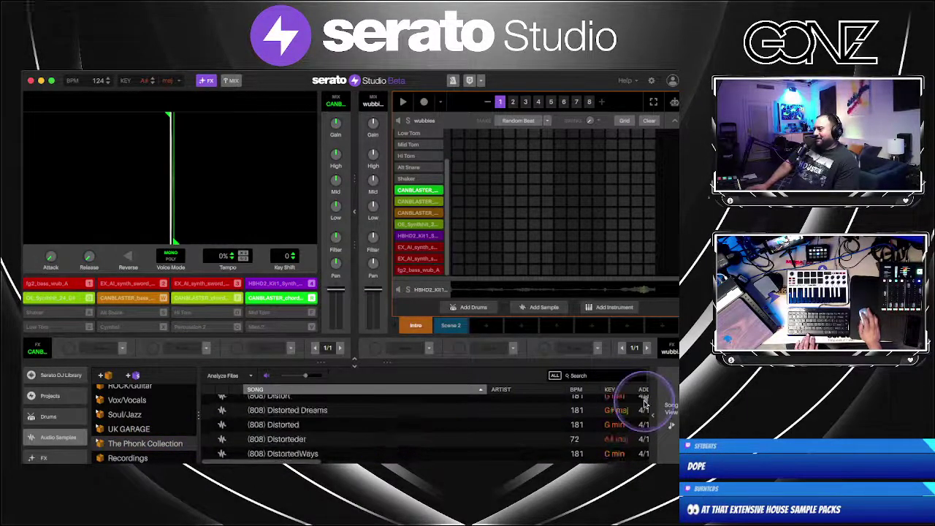
scroll(644, 407, "down", 5)
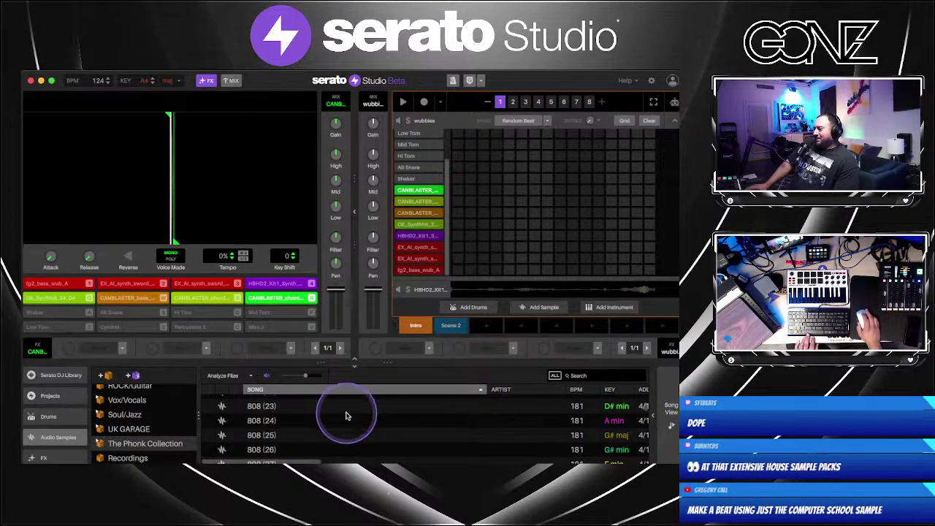
scroll(346, 416, "down", 10)
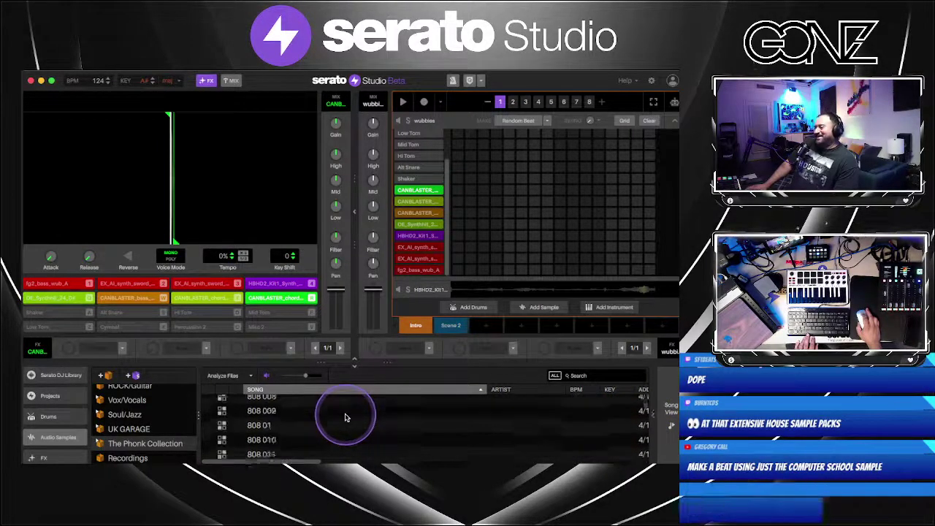
scroll(347, 417, "down", 3)
scroll(339, 437, "down", 6)
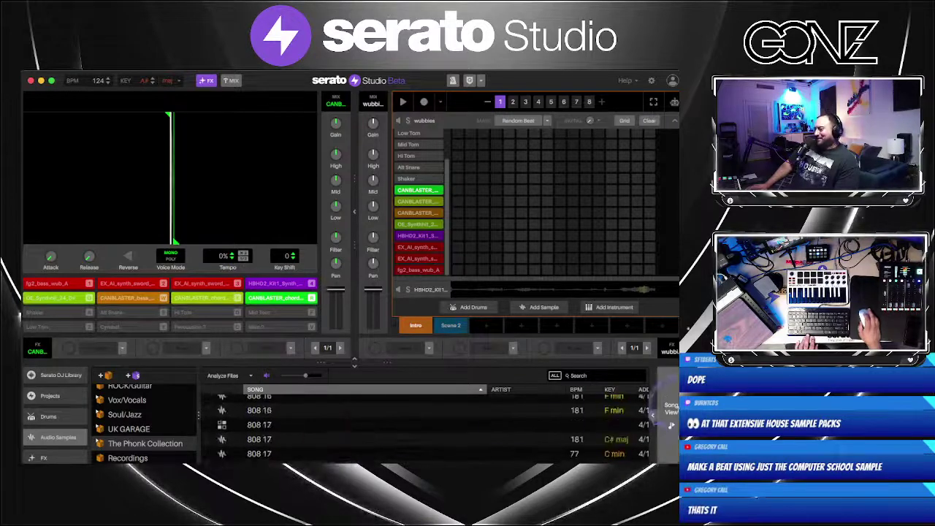
scroll(338, 435, "down", 10)
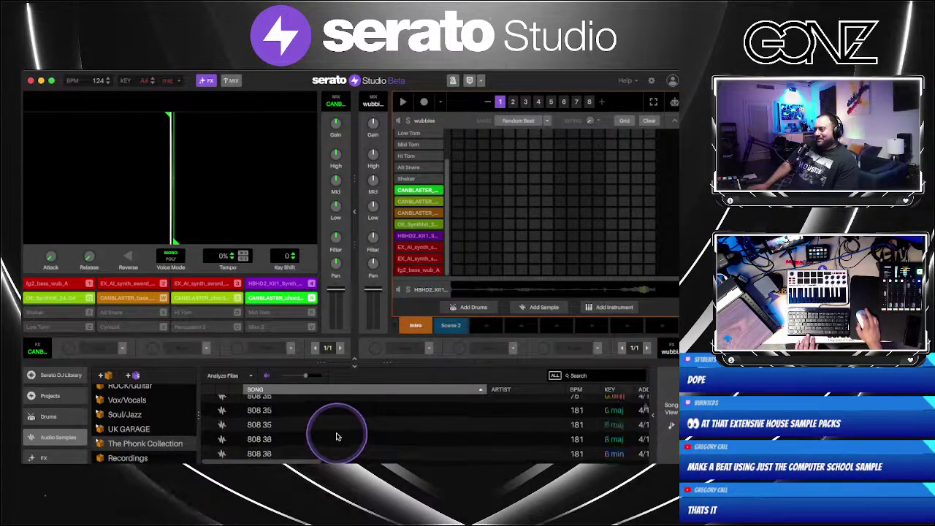
scroll(336, 435, "down", 10)
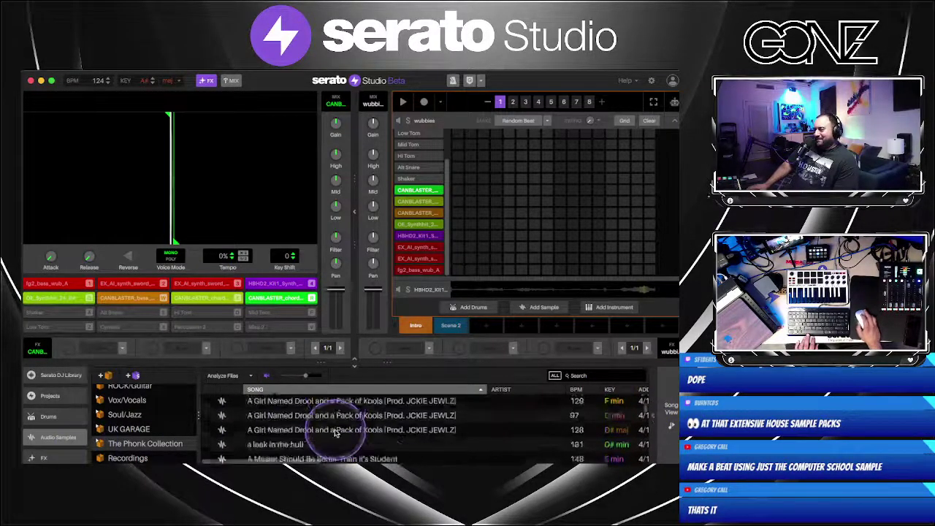
scroll(329, 443, "down", 8)
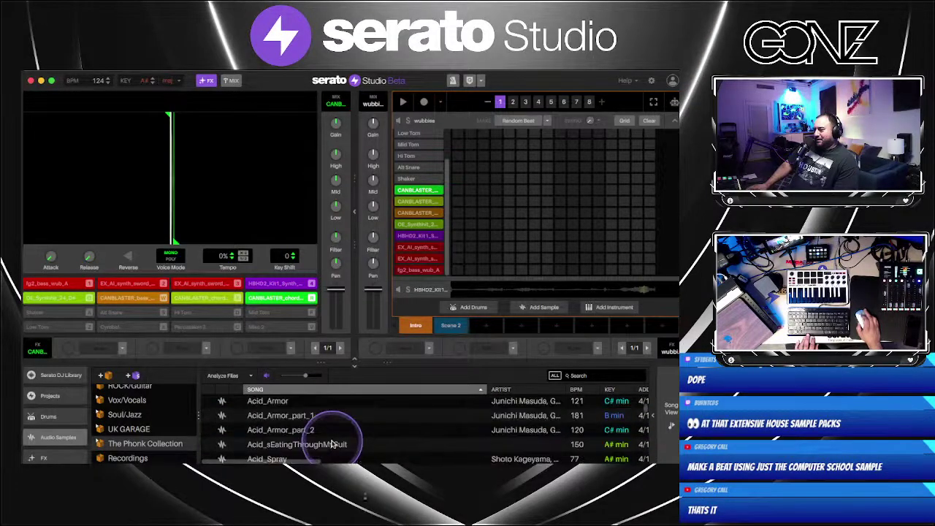
Expand The Phonk Collection and browse the samples in its Slayer Signature Kit subcrate
left_click(101, 443)
scroll(146, 435, "down", 2)
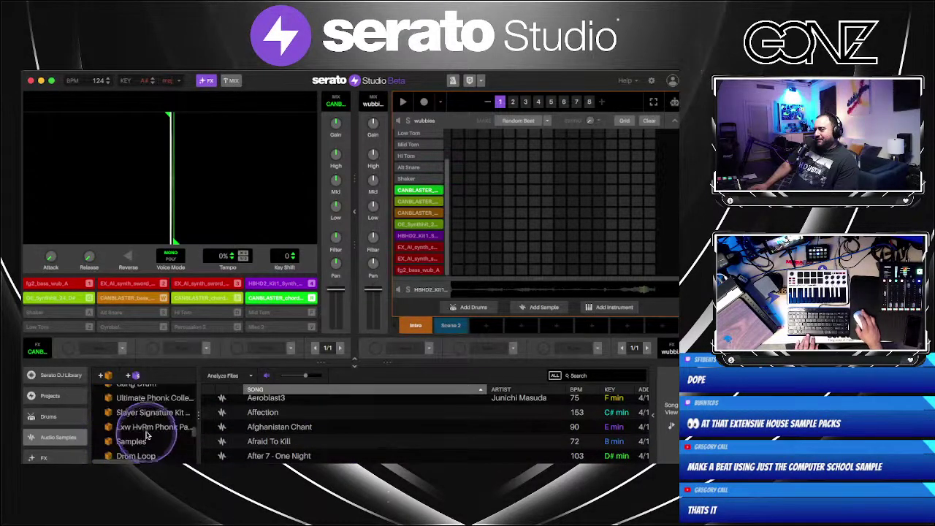
left_click(150, 413)
left_click(350, 430)
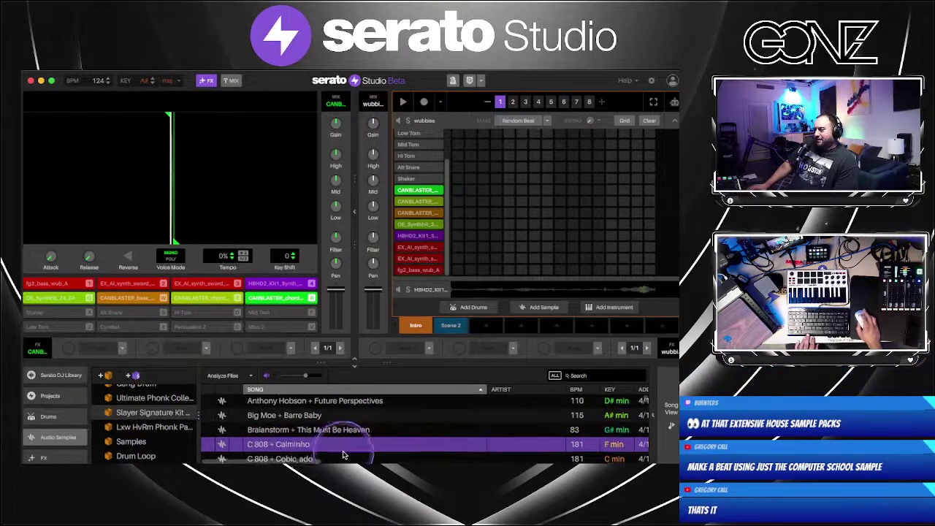
scroll(340, 449, "down", 10)
Check the Lxw HvRm Phonk pack and the Samples subcrate for phonk source material
left_click(166, 430)
left_click(161, 441)
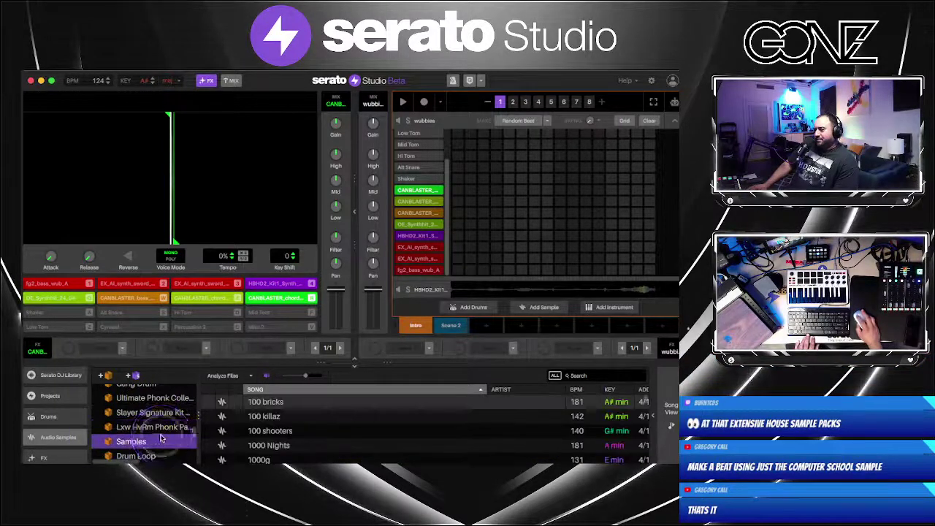
left_click(322, 444)
left_click(338, 431)
scroll(338, 430, "down", 5)
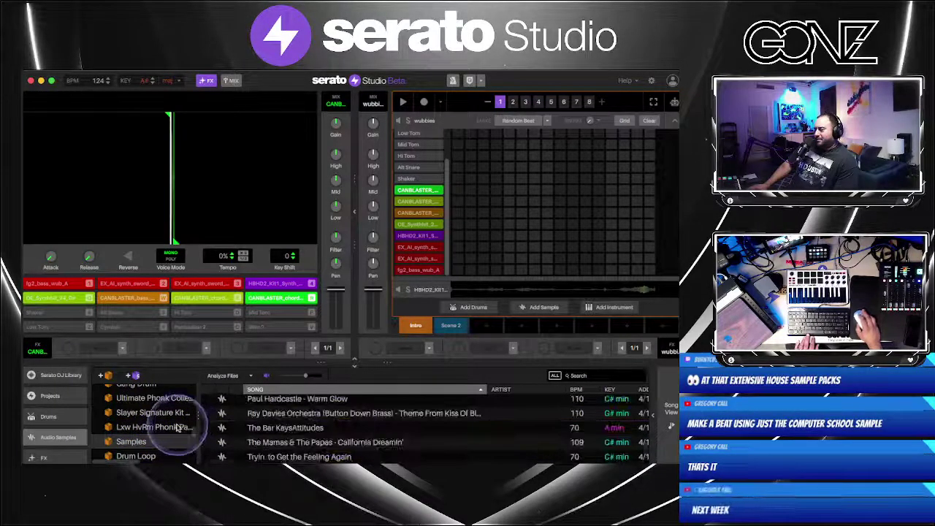
Find the $uicideboy$ Bitch sample in the Phonk kits crate and load it onto pad A of the wubbies drum deck
scroll(157, 438, "down", 3)
left_click(134, 435)
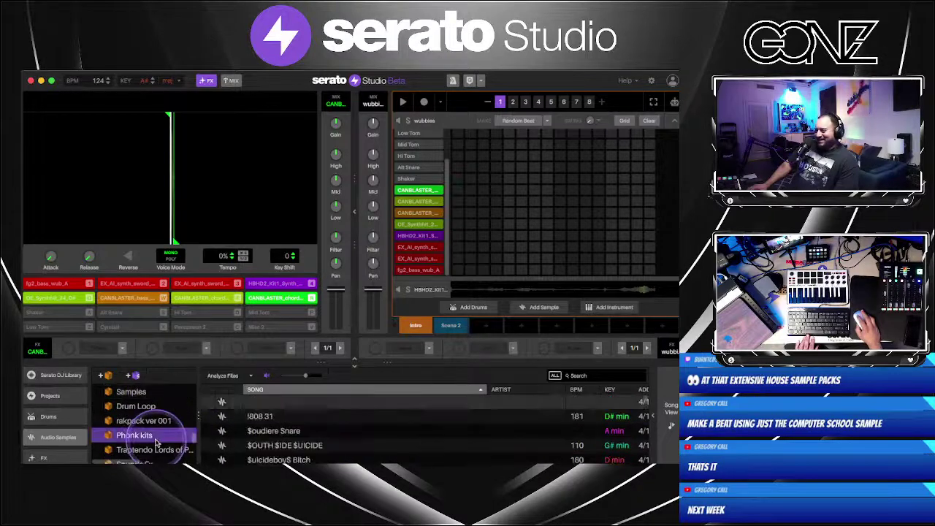
scroll(343, 452, "down", 4)
left_click(343, 452)
scroll(314, 432, "up", 2)
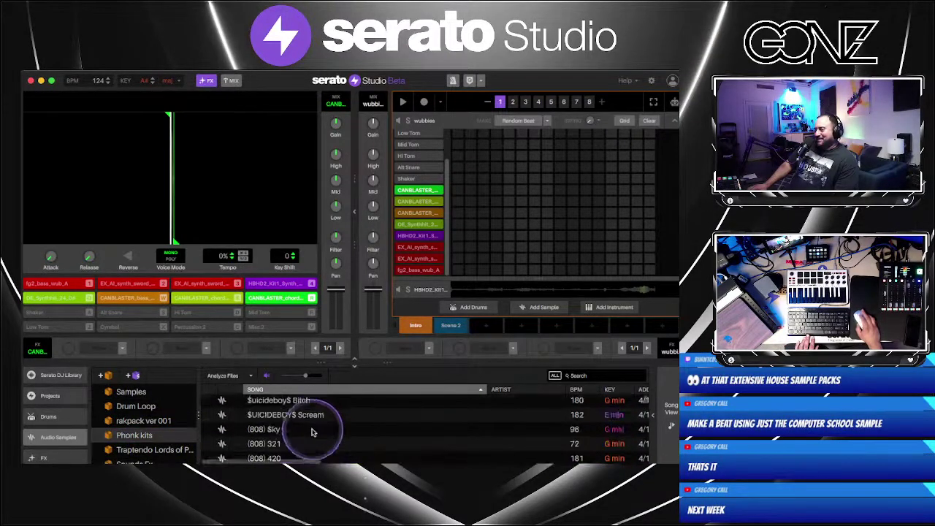
left_click(312, 414)
scroll(311, 414, "up", 1)
left_click(310, 414)
scroll(309, 415, "up", 1)
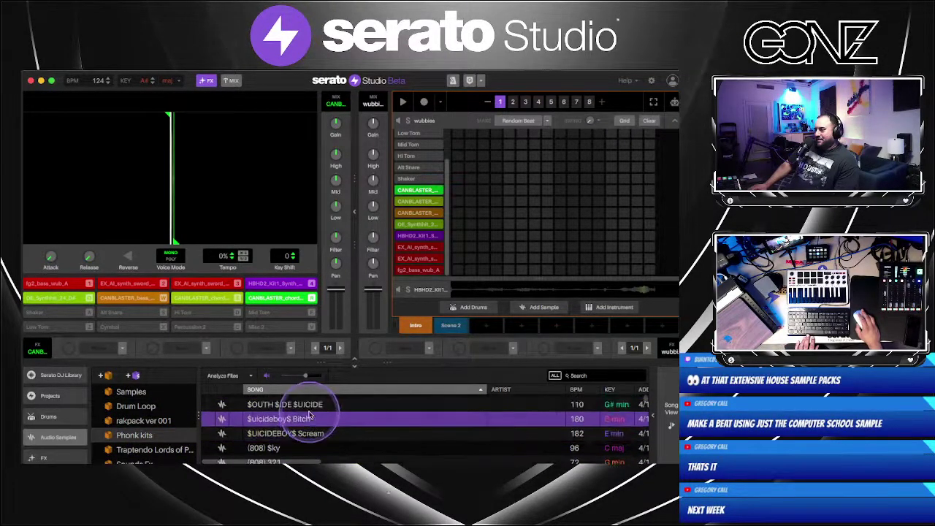
left_click_drag(306, 422, 411, 319)
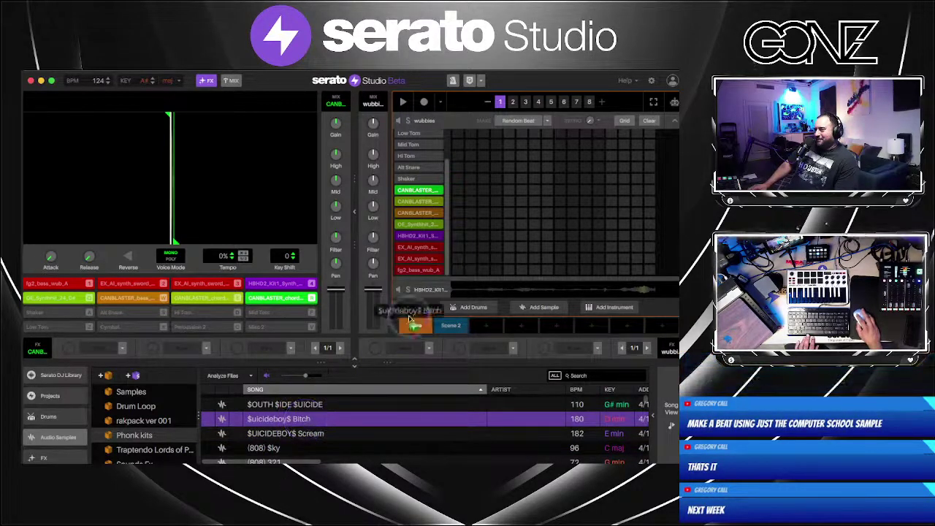
left_click_drag(64, 321, 64, 320)
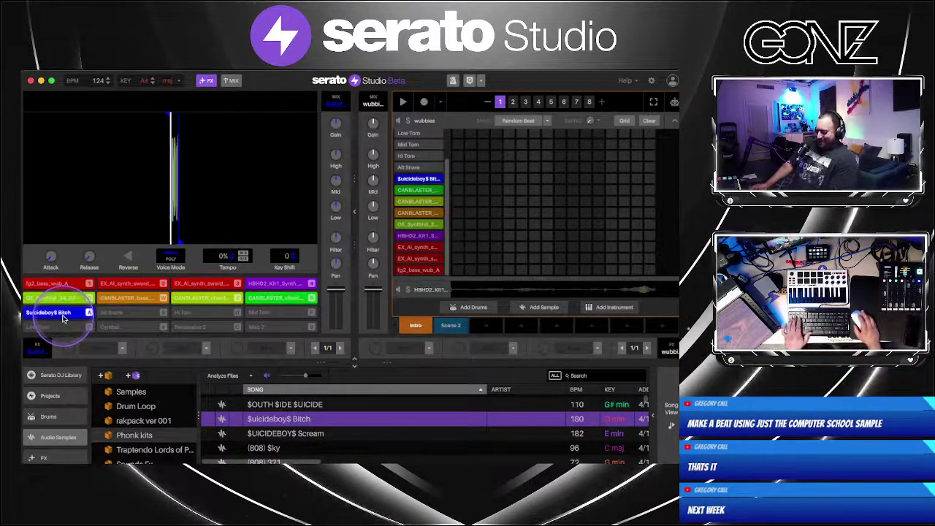
Play the sample on pad A along with the running beat, and stop playback
key("q")
key("a")
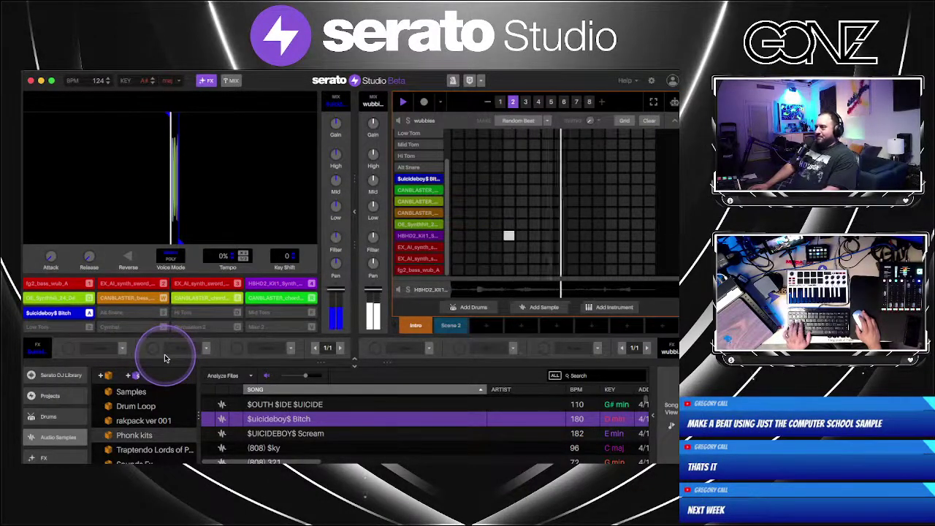
key("space")
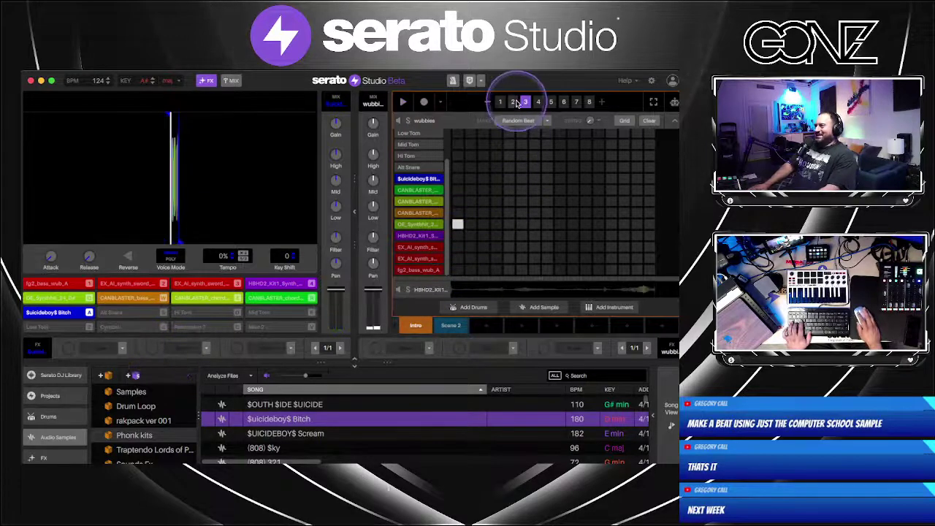
Place a $uicideboy$ Bitch hit on step 9 of bar 2 in the wubbies pattern and audition it with the beat
left_click(549, 119)
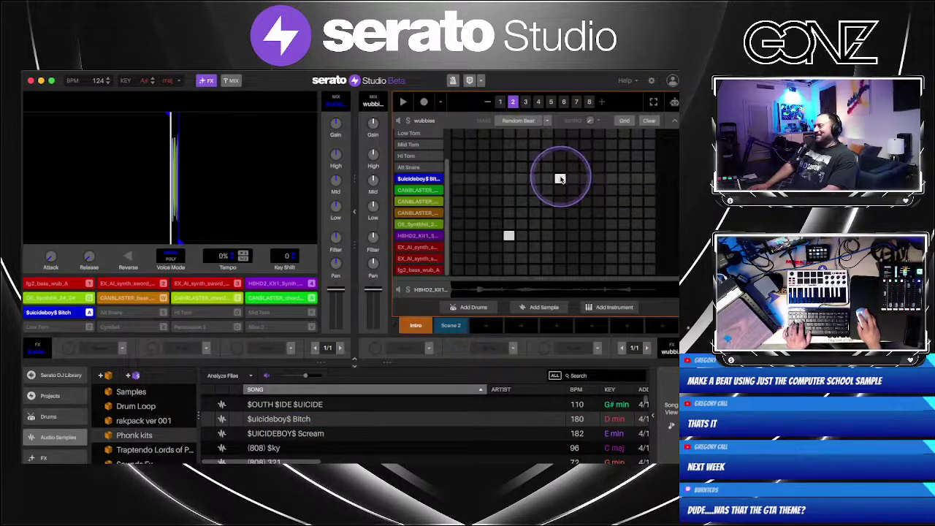
key("space")
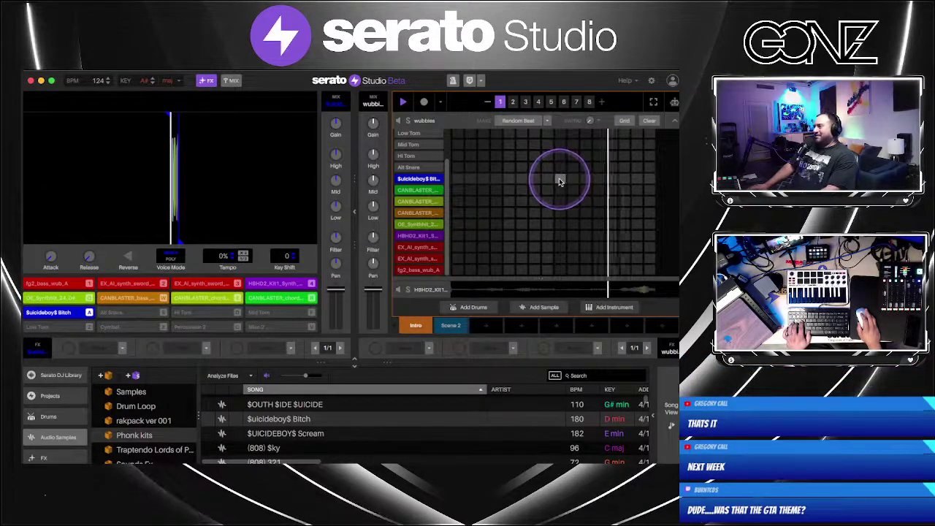
left_click(560, 180)
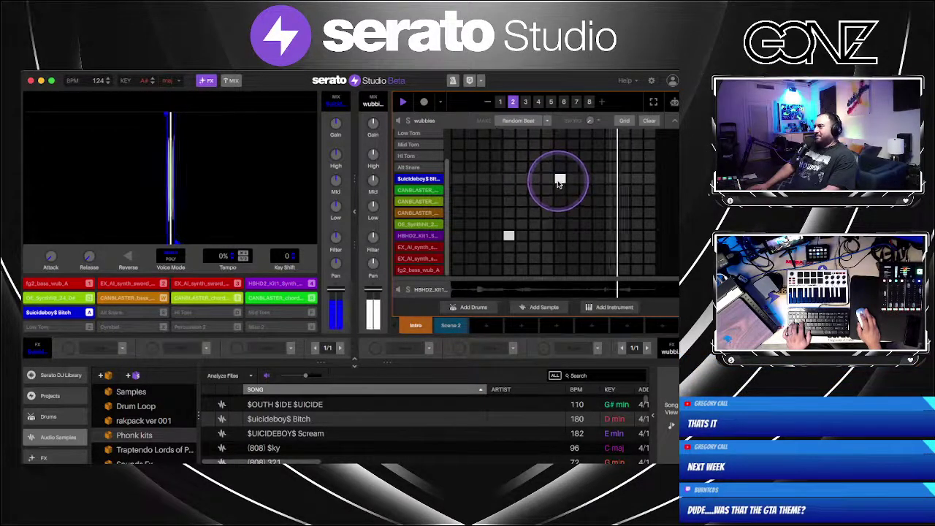
key("space")
Set the $uicideboy$ Bitch pad's tempo to +8% and play the beat
left_click(232, 258)
left_click(233, 258)
left_click(232, 258)
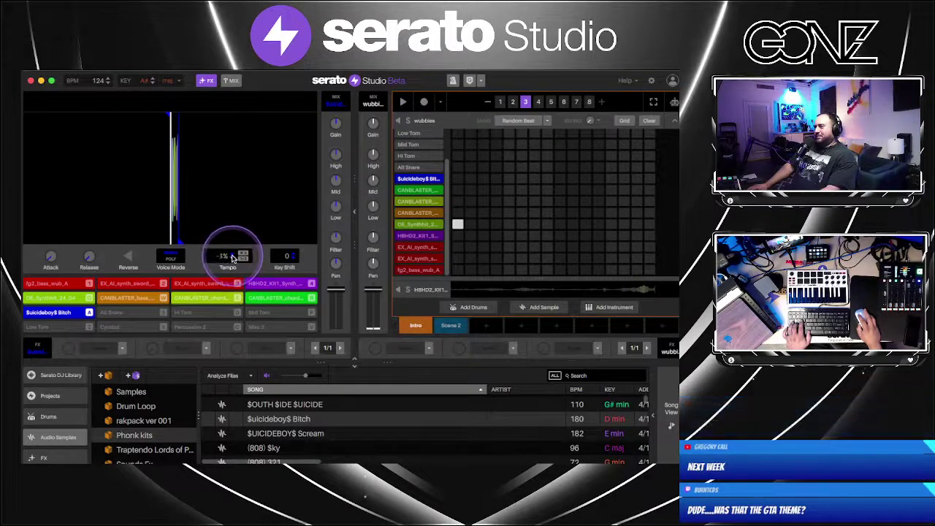
left_click(233, 255)
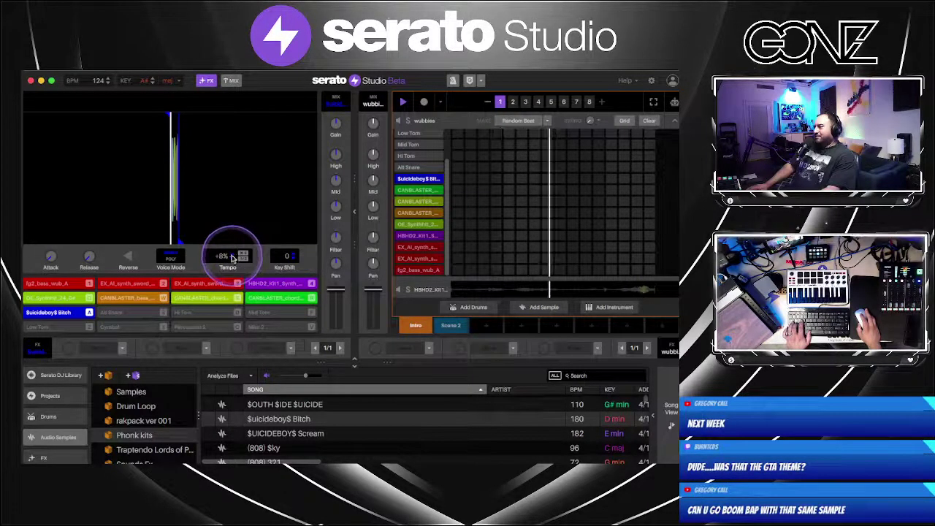
key("space")
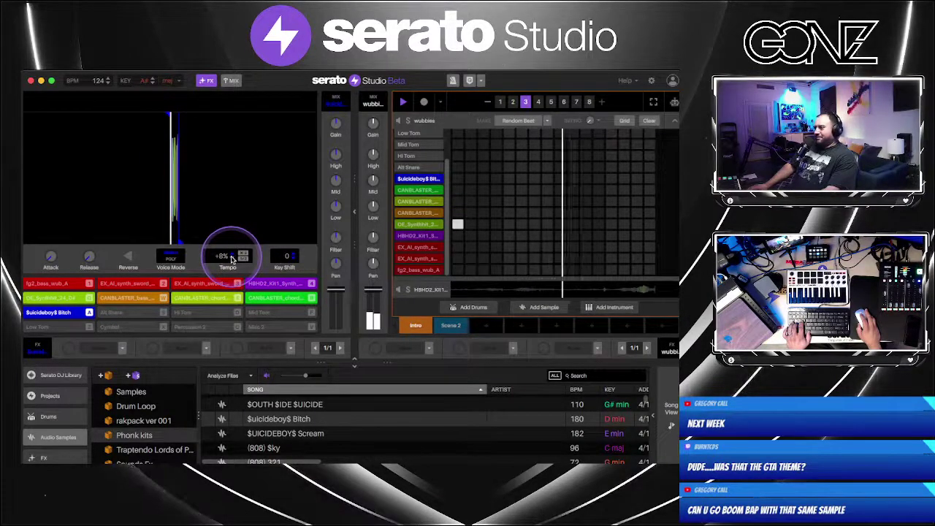
Load $OUTH $IDE $UICIDE from the Phonk kits crate as a new sample deck, audition its first pad and check its beat grid
left_click(301, 418)
left_click(319, 406)
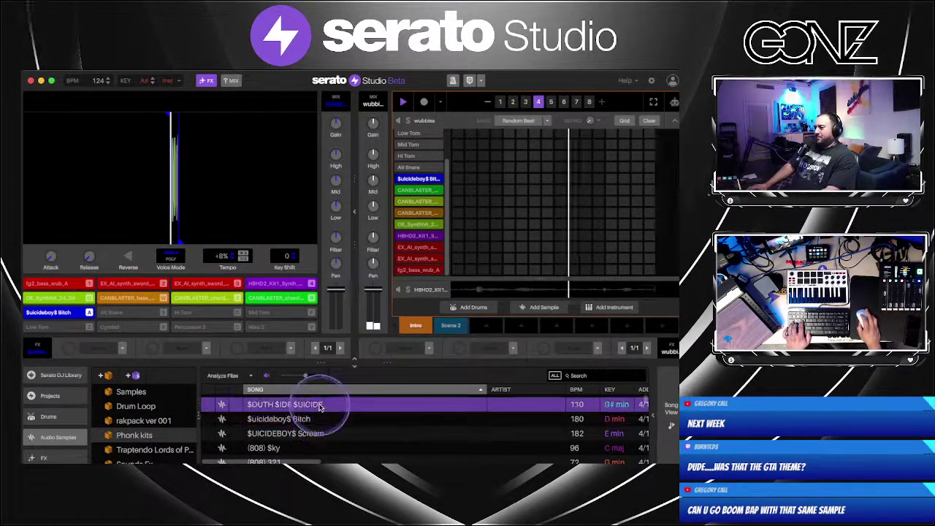
left_click_drag(319, 406, 494, 338)
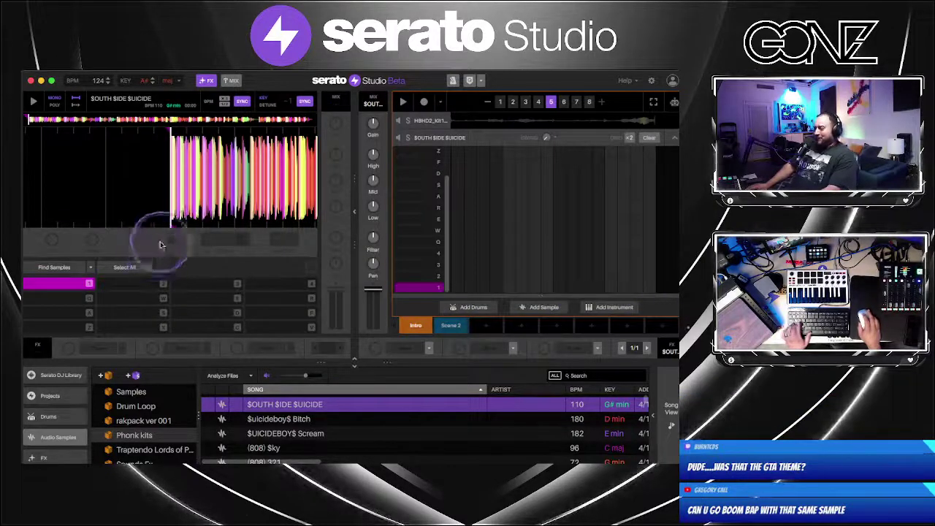
key("1")
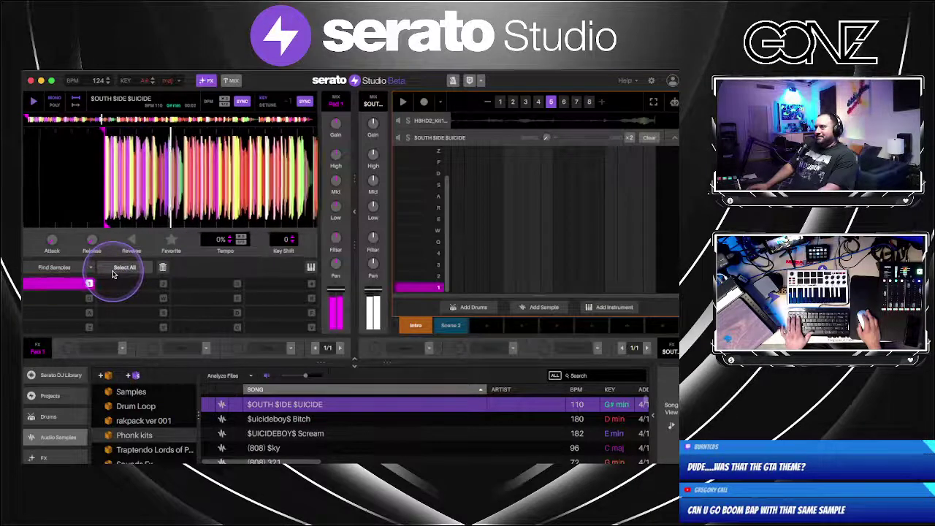
key("1")
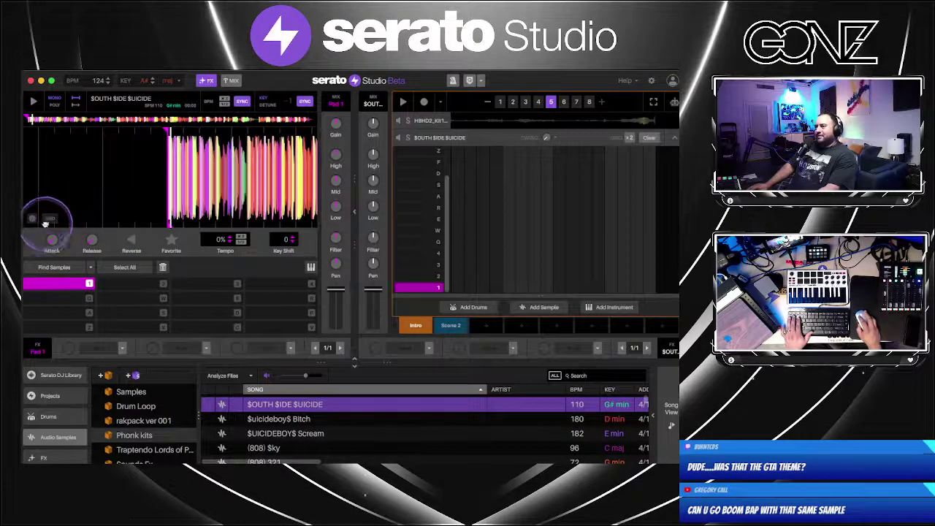
left_click(49, 220)
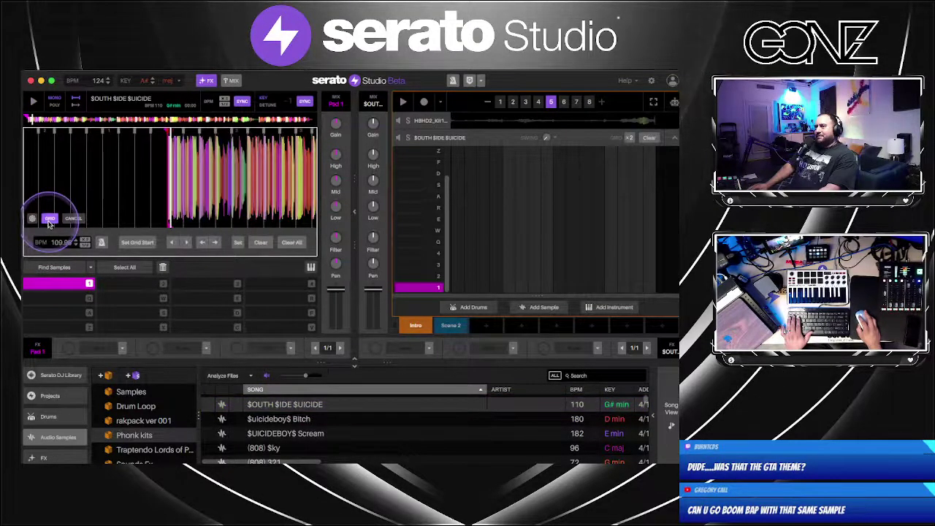
left_click(57, 221)
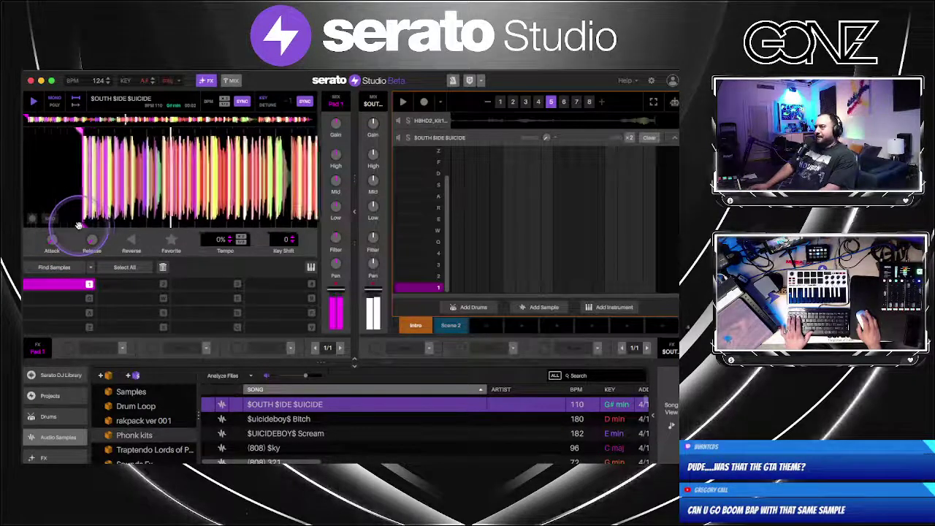
Raise the new deck's filter and cut its low EQ while playing the $OUTH $IDE $UICIDE sample over the beat
key("space")
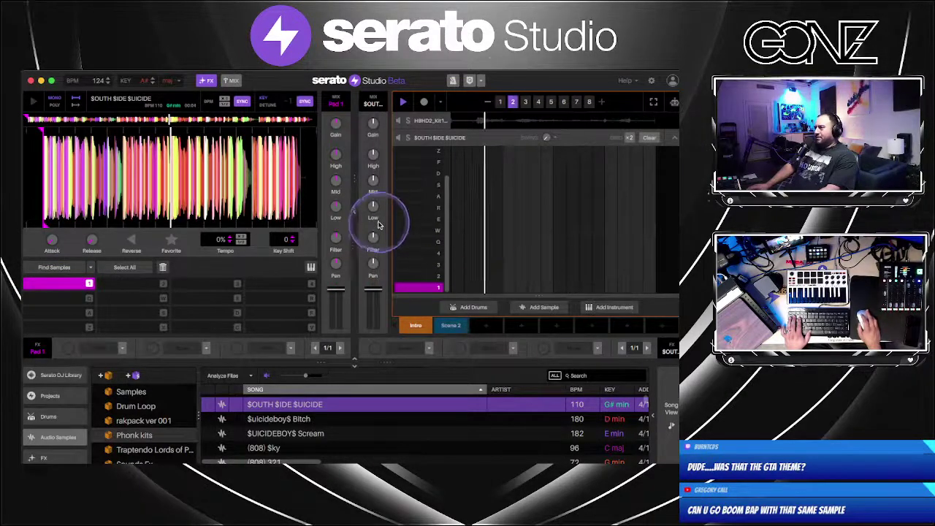
left_click_drag(378, 225, 374, 234)
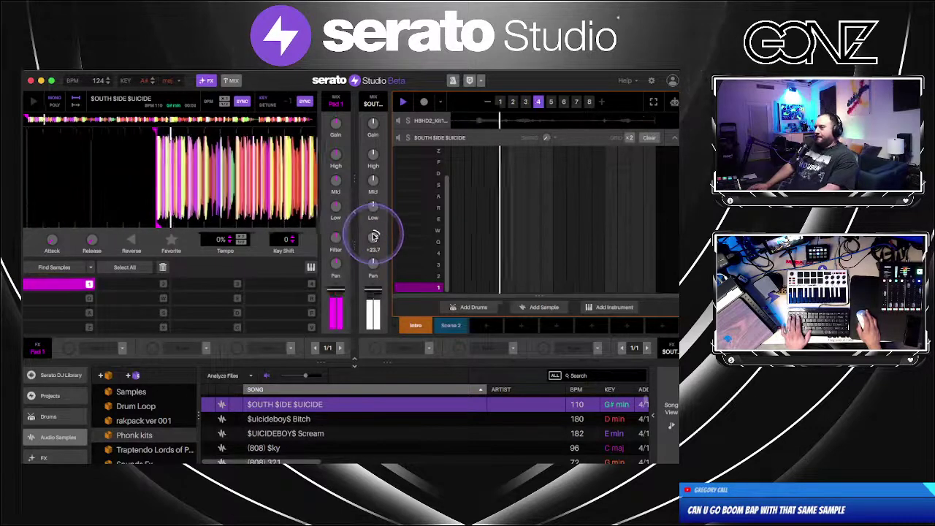
left_click_drag(376, 239, 373, 197)
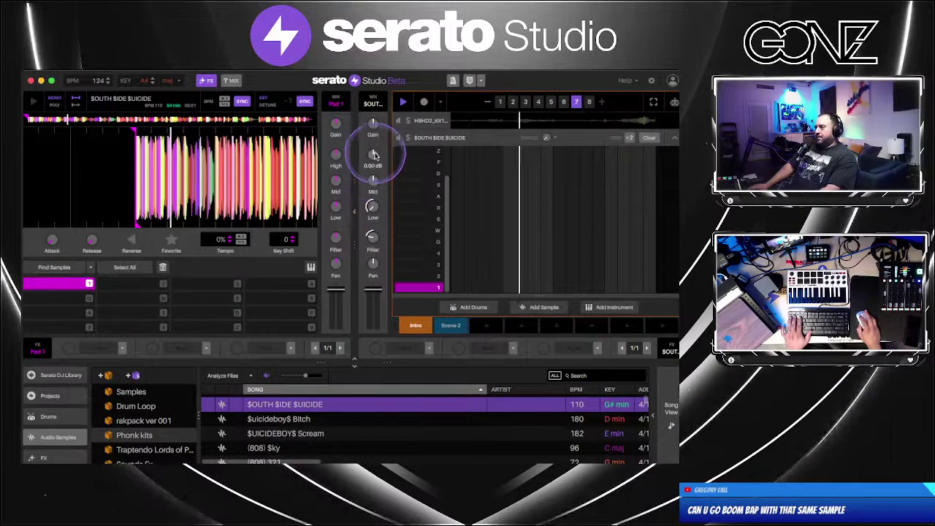
Browse the Phonk kits crate past the 808 and Sub & Bass sounds, and select Orange Mound 5
scroll(313, 428, "up", 3)
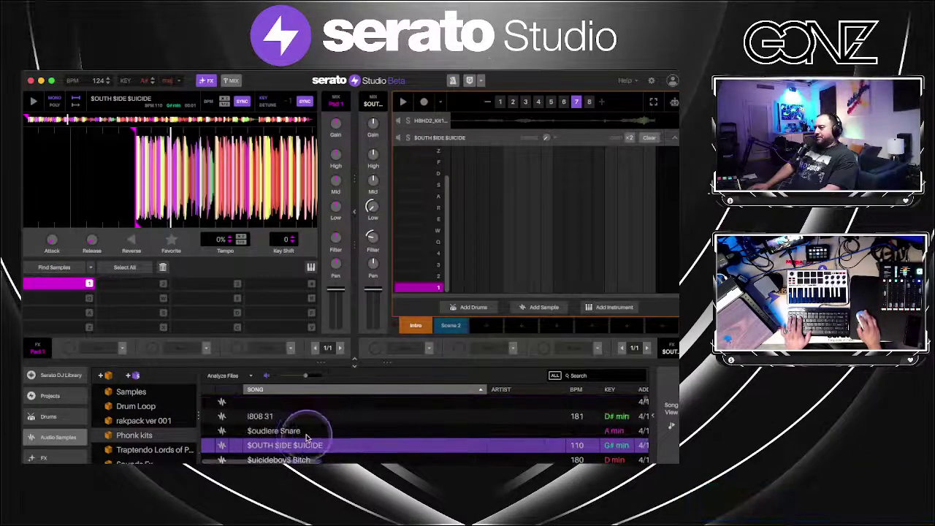
scroll(307, 437, "up", 10)
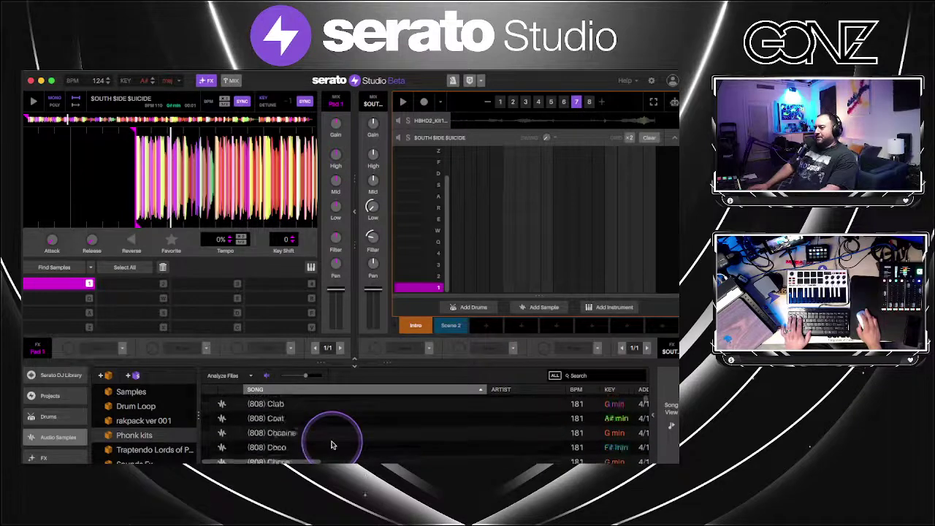
scroll(333, 445, "down", 10)
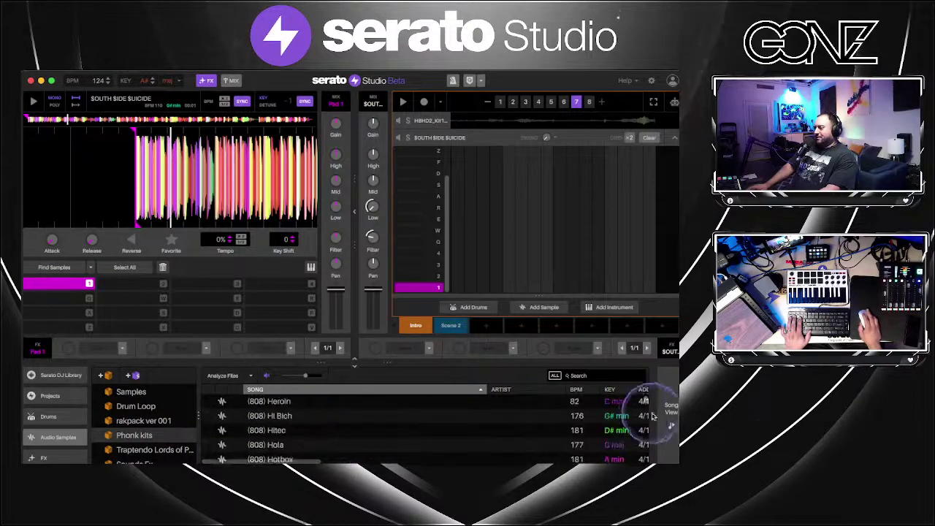
left_click_drag(645, 402, 646, 410)
scroll(374, 443, "down", 10)
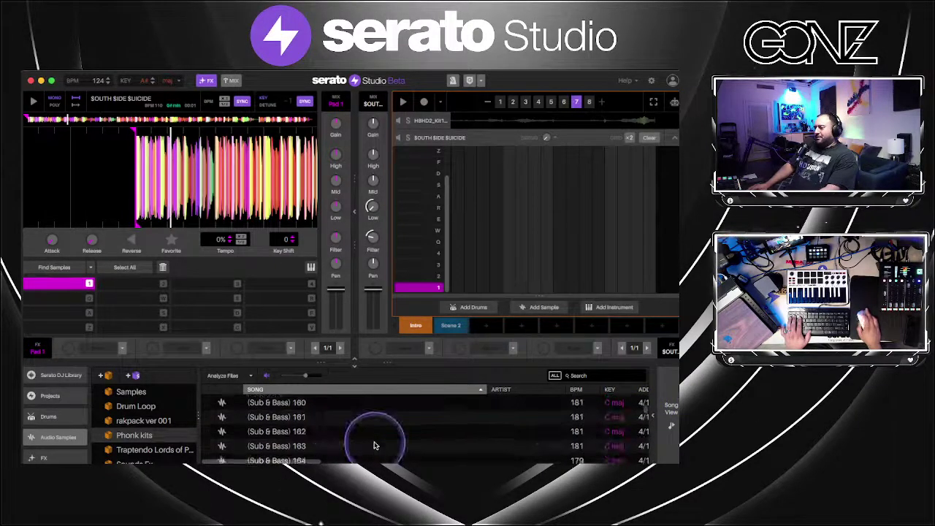
scroll(643, 416, "down", 15)
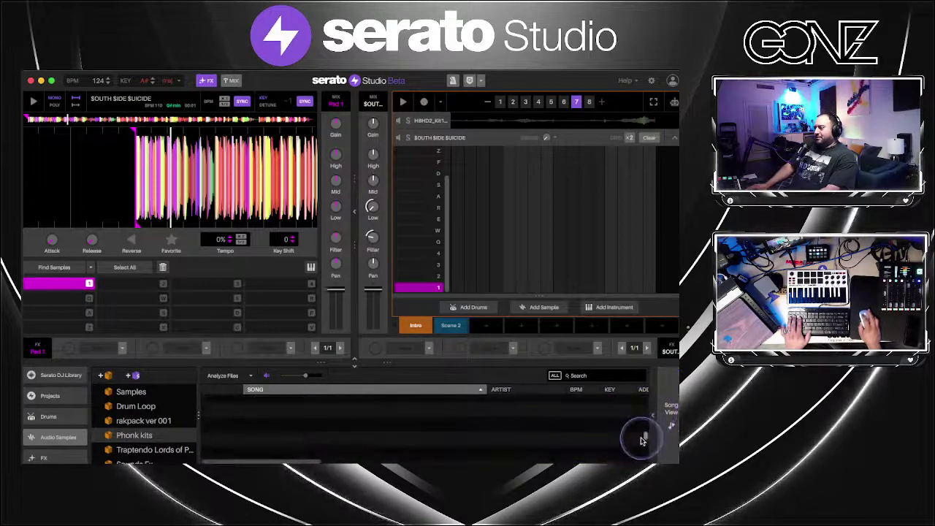
left_click(388, 439)
scroll(388, 438, "down", 5)
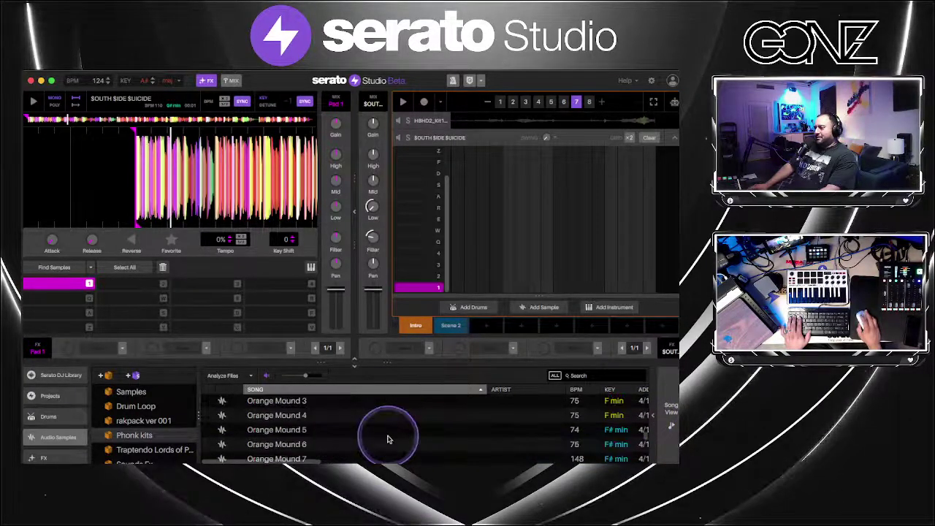
scroll(380, 439, "up", 5)
scroll(376, 445, "down", 5)
left_click(374, 446)
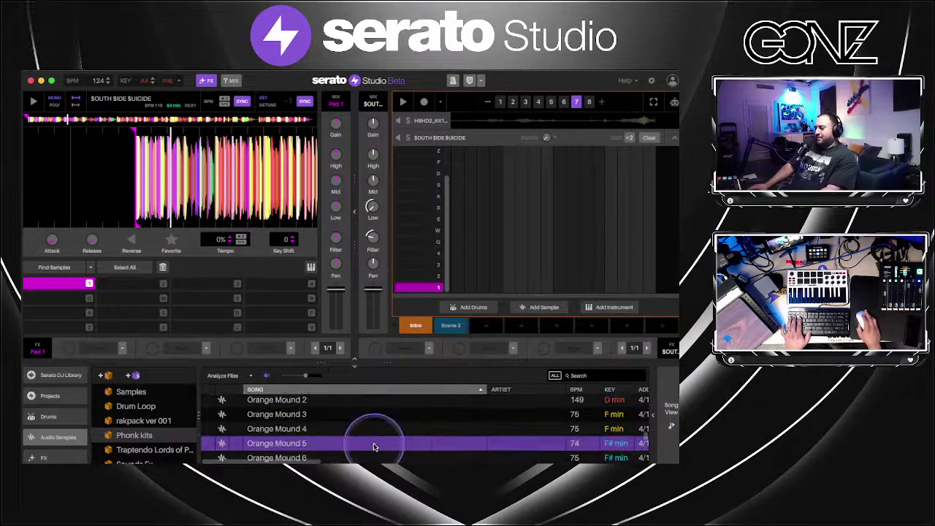
Find Orange Mound 4 and load it onto the sample deck in place of $OUTH $IDE $UICIDE
scroll(374, 446, "down", 8)
scroll(369, 444, "up", 10)
scroll(361, 442, "down", 3)
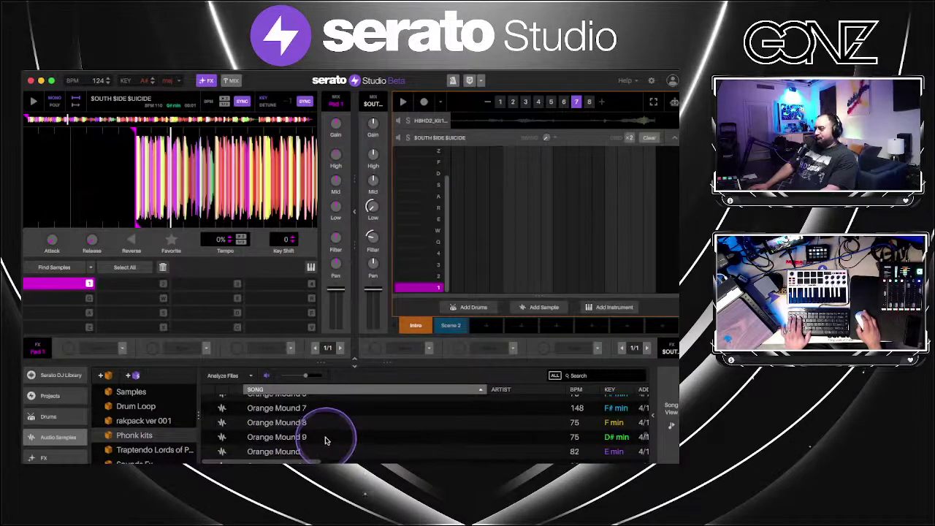
left_click(326, 412)
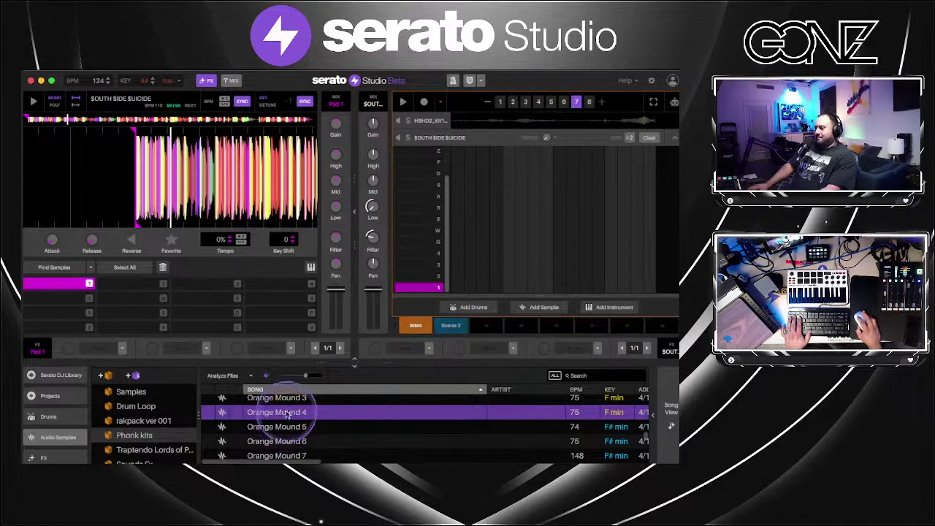
left_click_drag(287, 414, 230, 157)
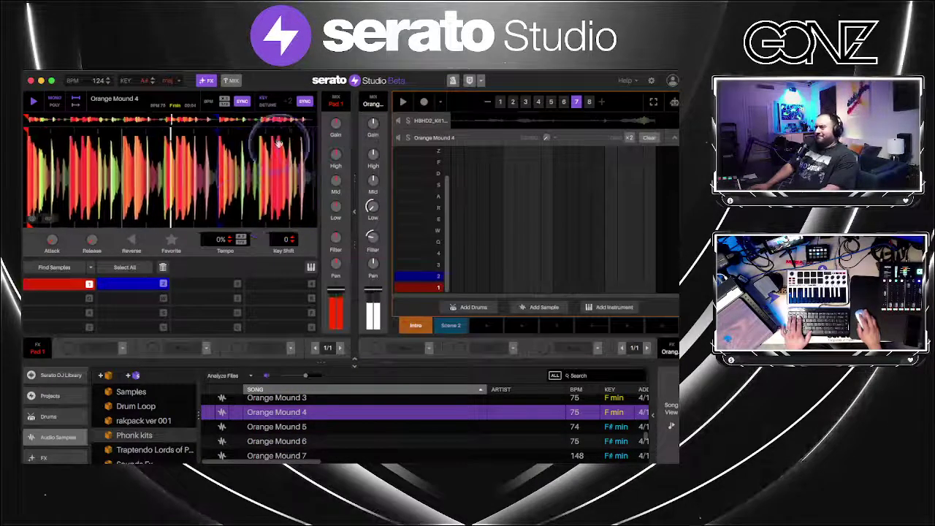
Return the deck's filter to near neutral, set pad 1's key shift to -3 and play it over the beat
left_click_drag(373, 244, 373, 238)
key("1")
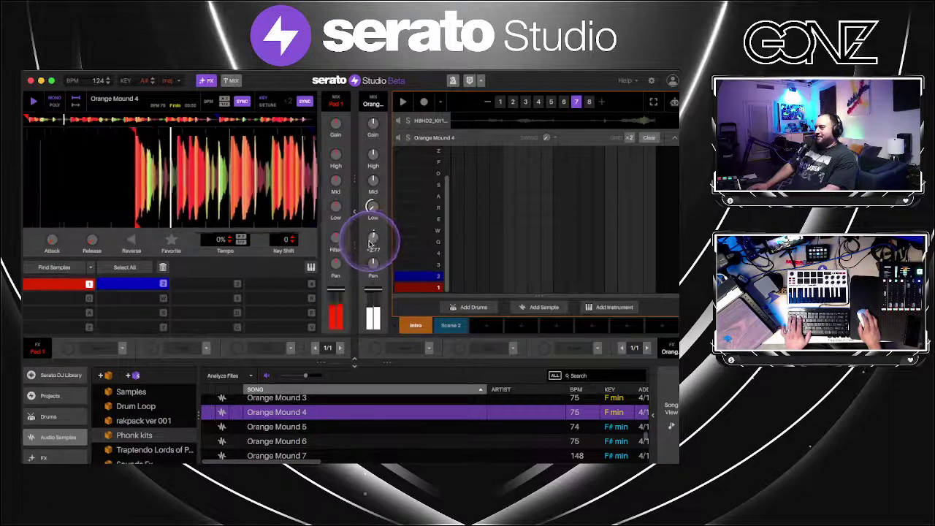
key("space")
left_click(293, 242)
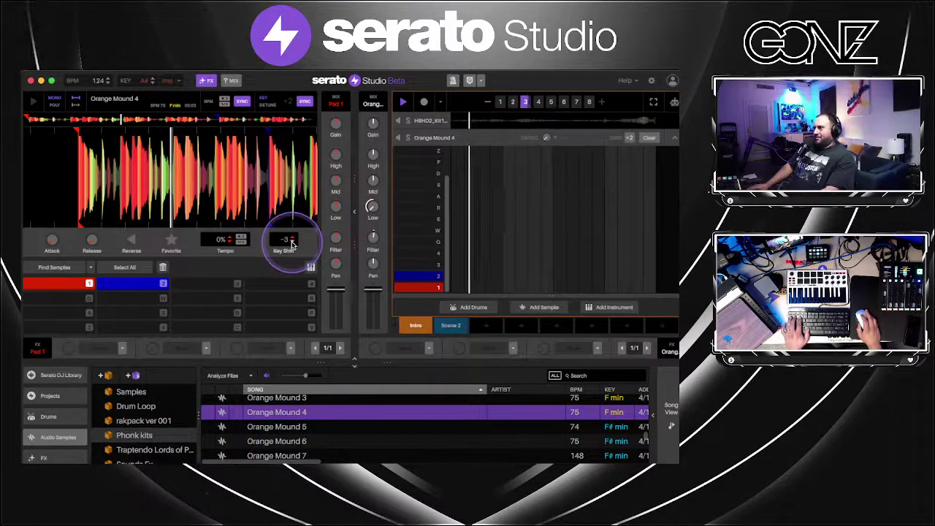
key("1")
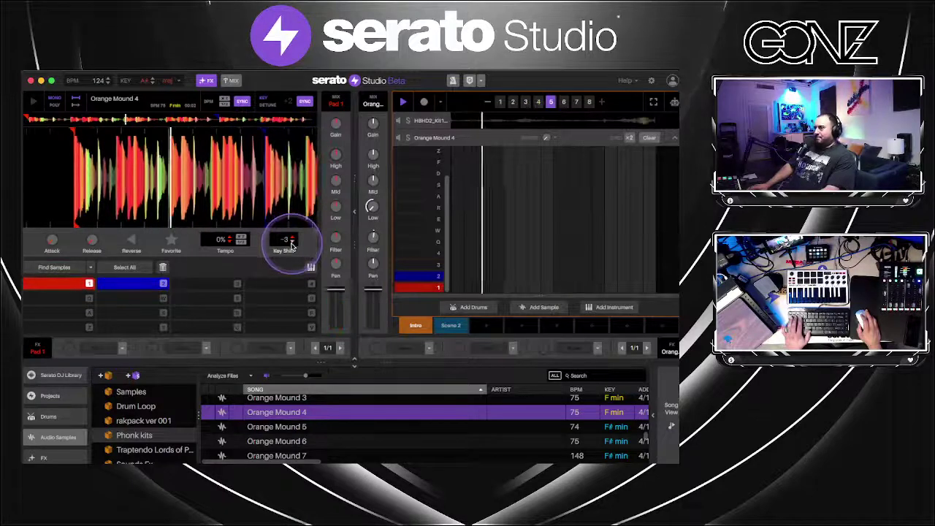
Add a full-bar Orange Mound 4 pad 1 note in bar 4, raise the pad's gain and check it in playback
left_click(538, 101)
left_click(456, 286)
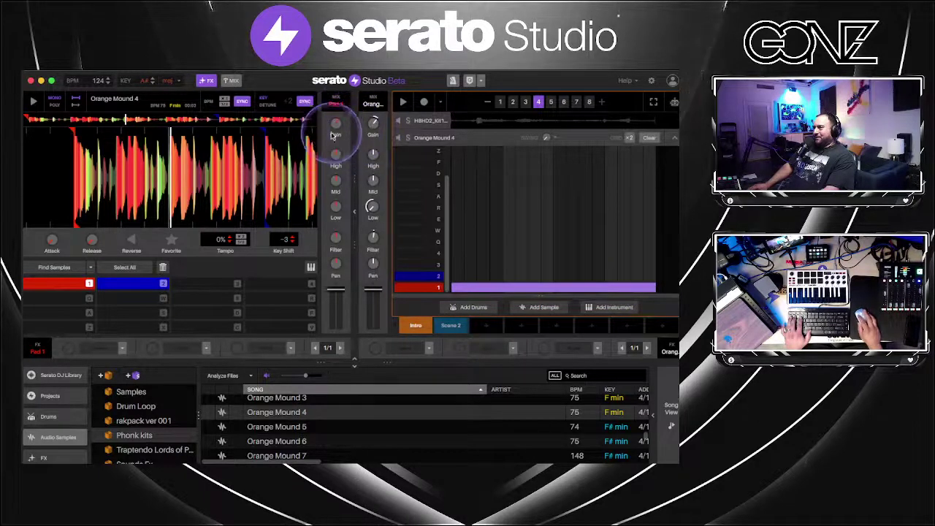
left_click_drag(334, 132, 334, 125)
key("space")
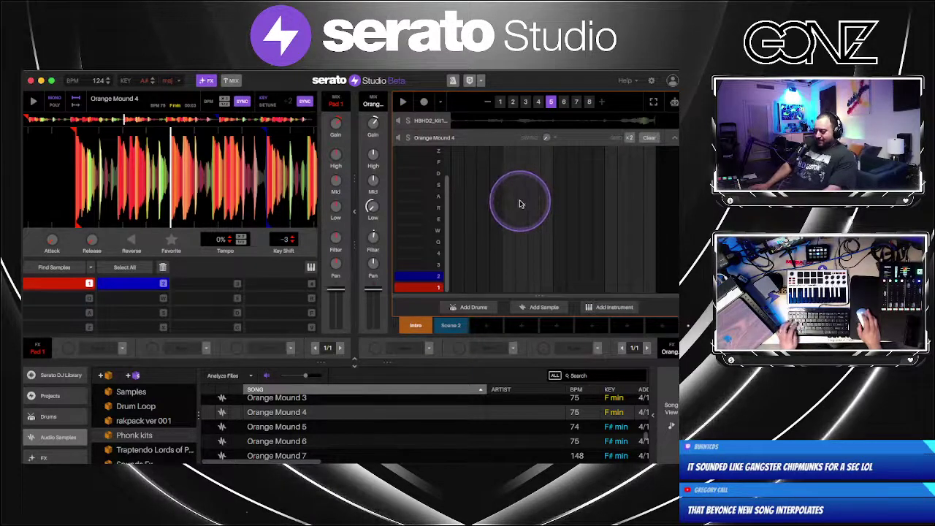
Save the project as "bass house attempt" in the Serato Studio projects folder
key("super+s")
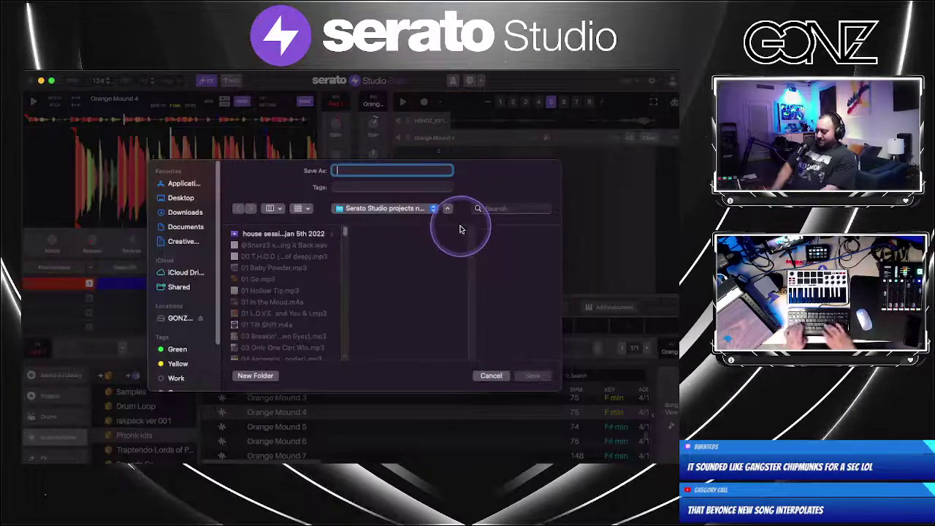
type("bass house attempt")
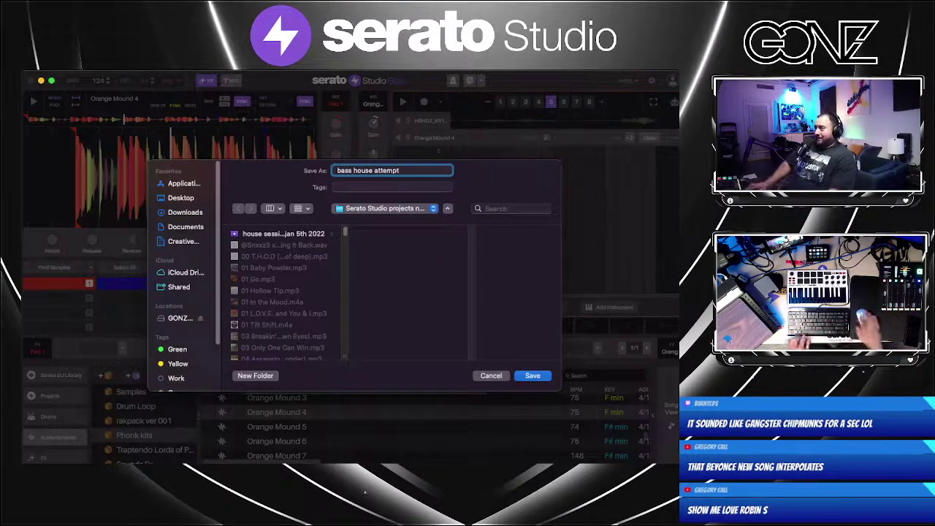
left_click(531, 378)
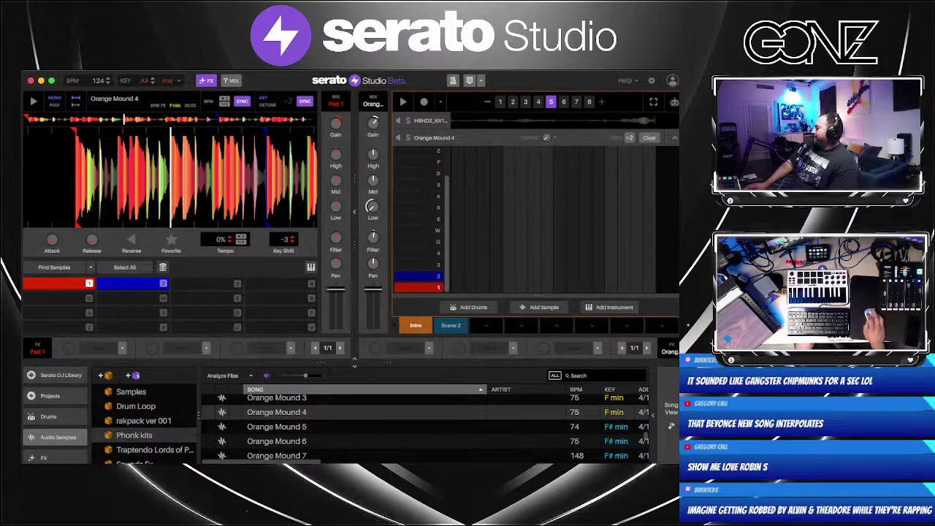
Switch to the browser, move the Wheel of Names window aside and bring the YouTube window with JOYRYDE - MADDEN into view
key("super+Tab")
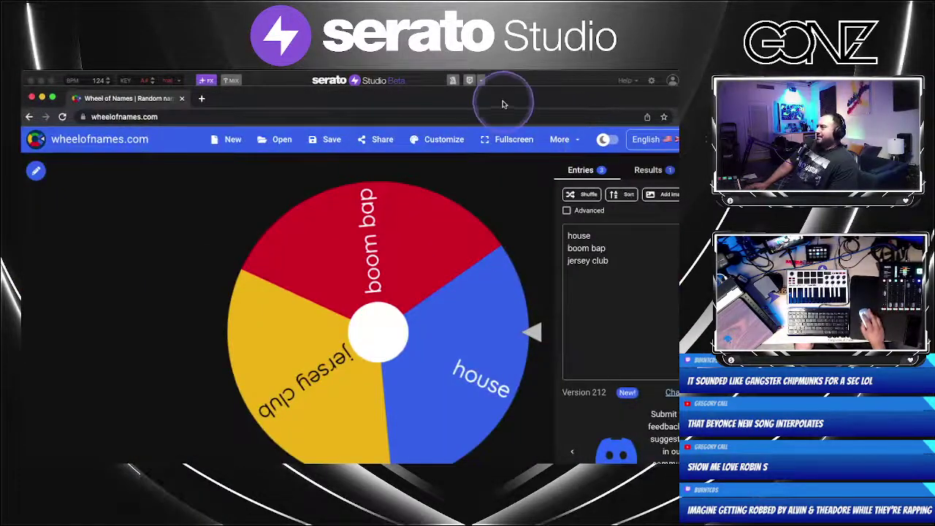
left_click_drag(503, 101, 676, 102)
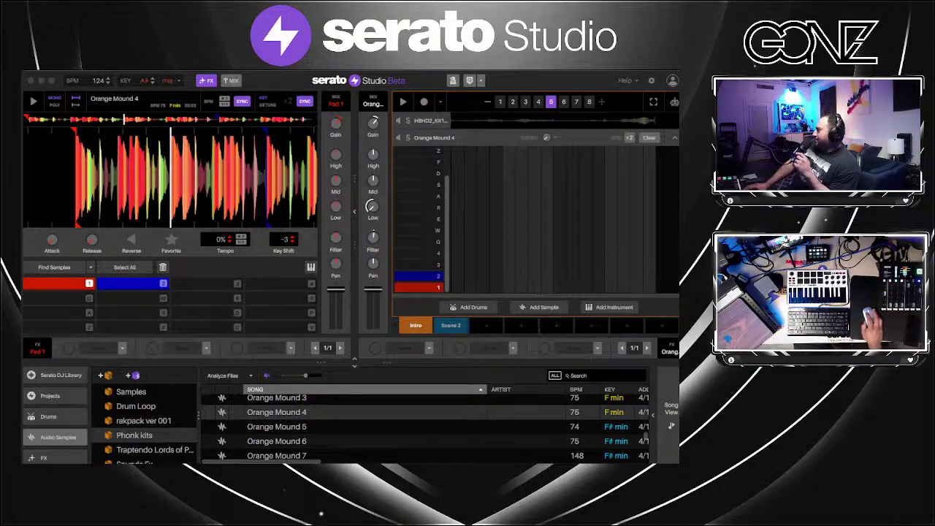
left_click_drag(924, 73, 219, 40)
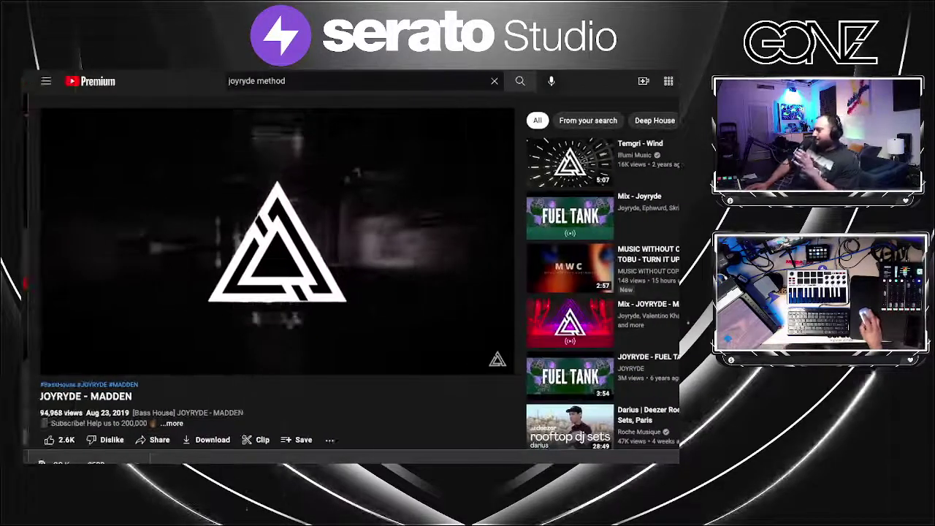